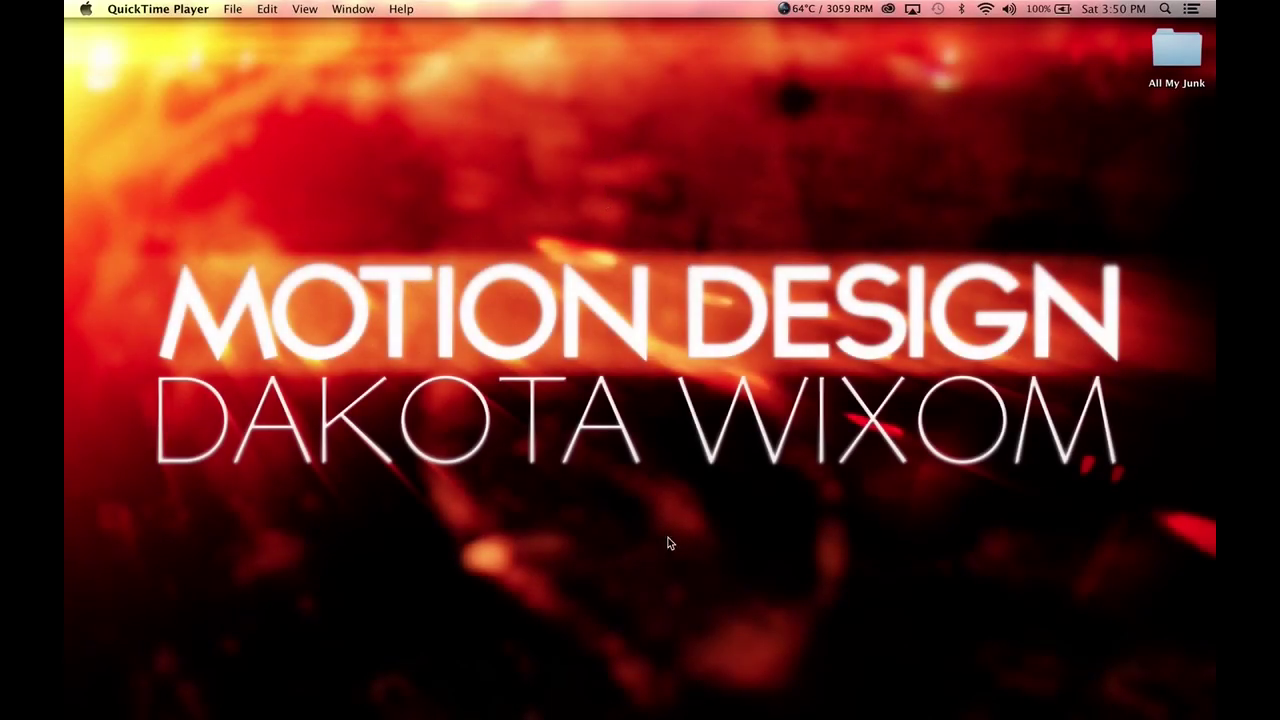
- Open Renders in Finder, raise its window to the top, and play Tut2 Example_2.mp4
mouse_move(689, 692)
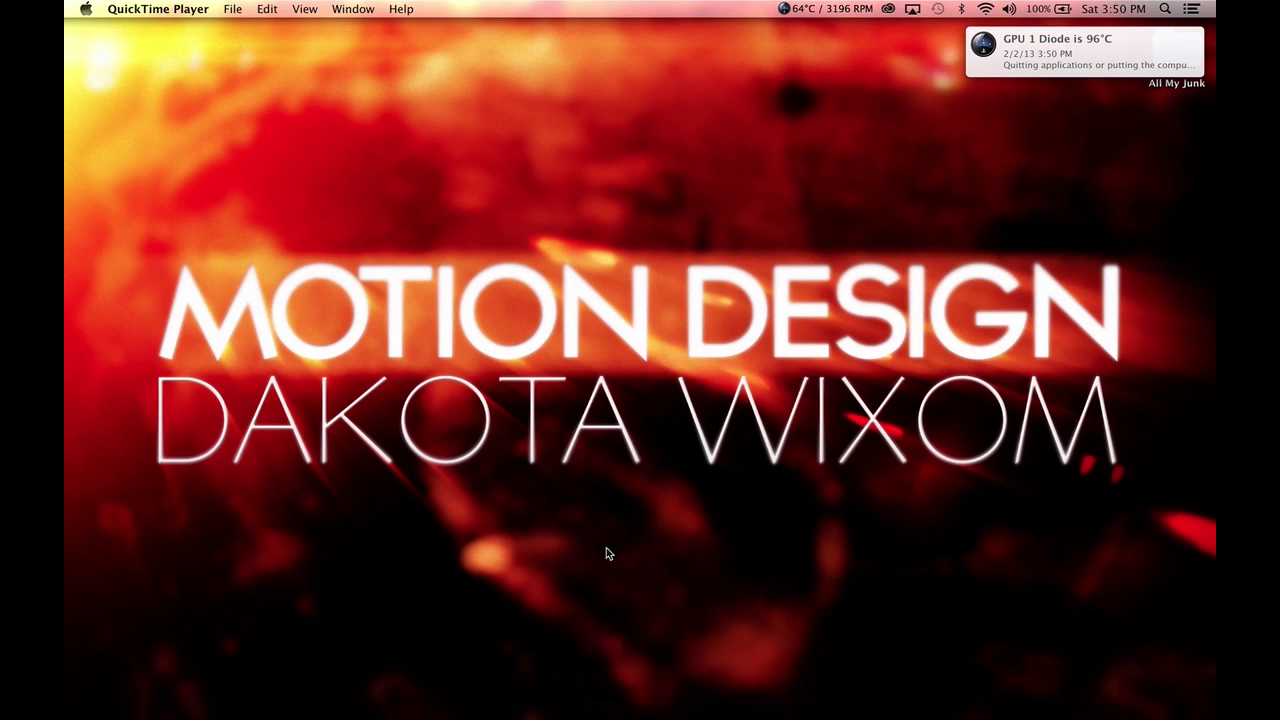
mouse_move(613, 708)
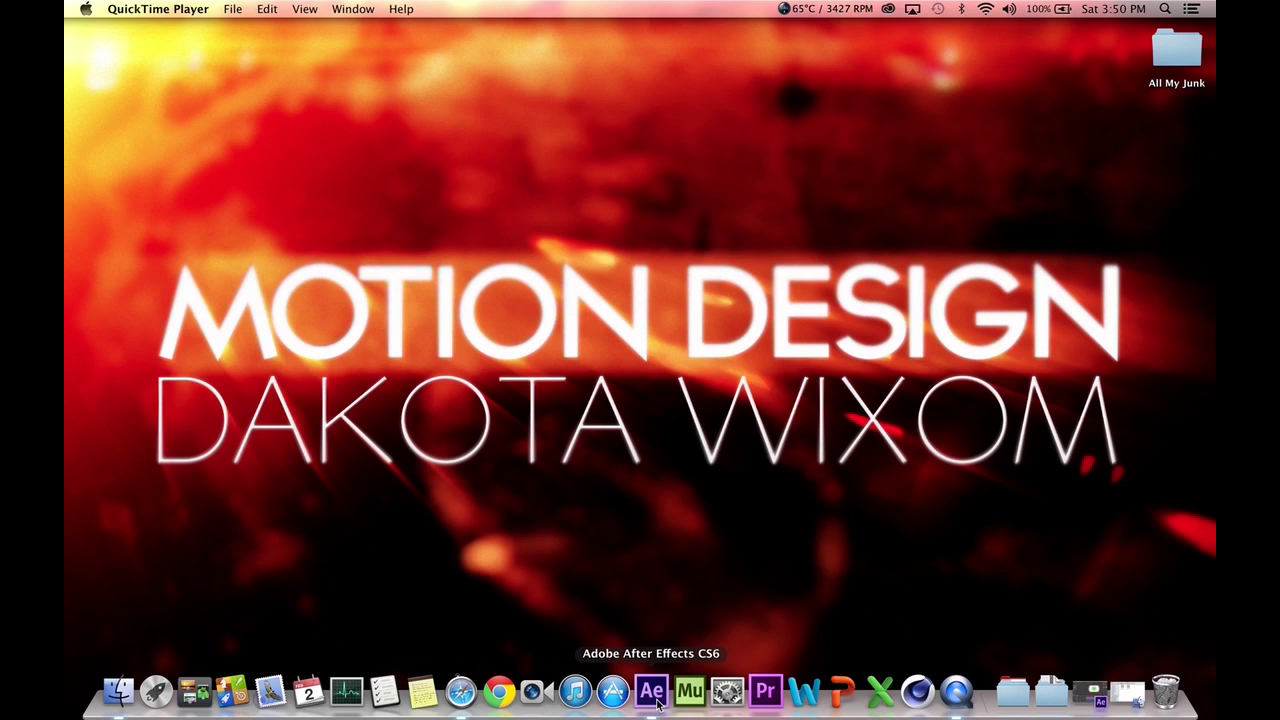
left_click(118, 702)
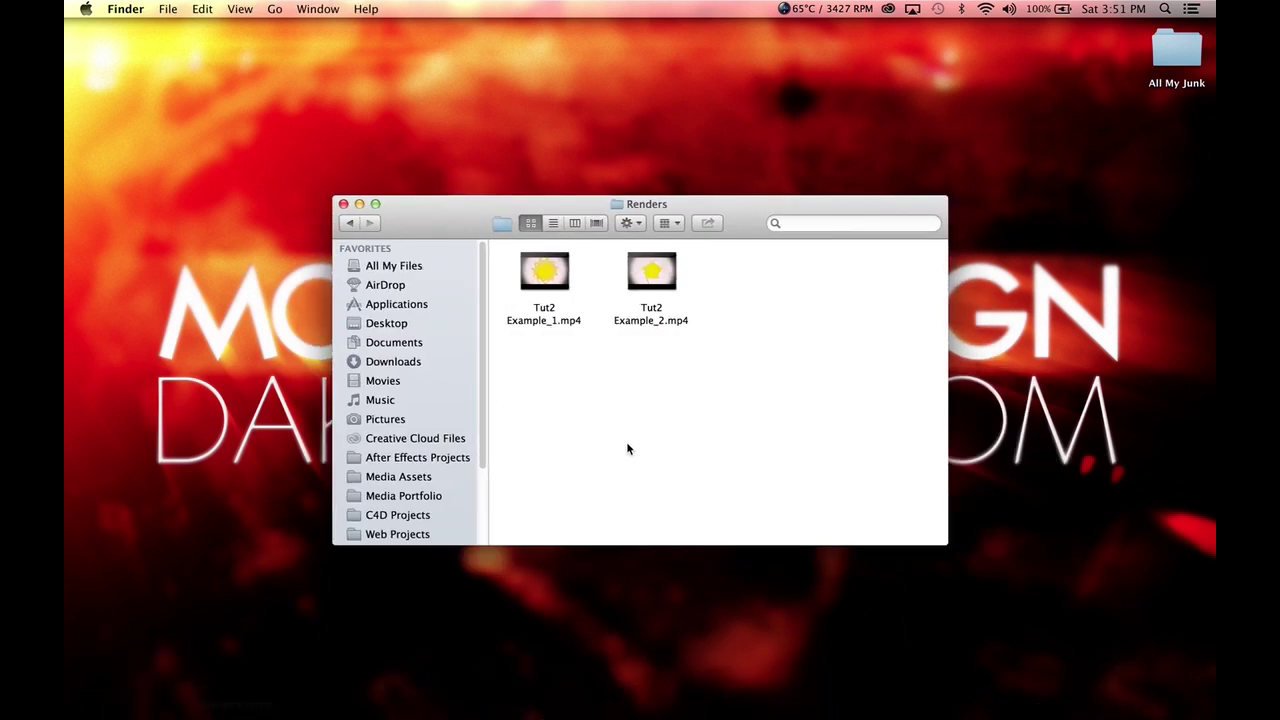
left_click_drag(742, 205, 811, 73)
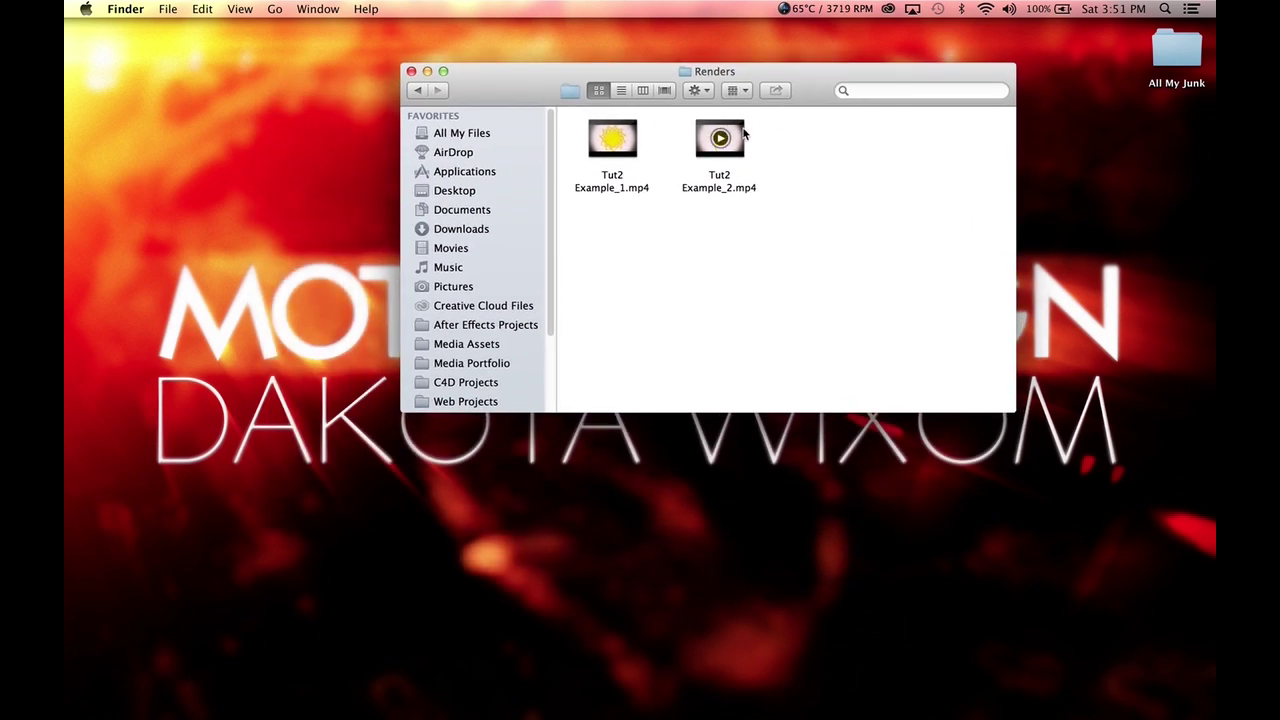
left_click_drag(749, 75, 737, 43)
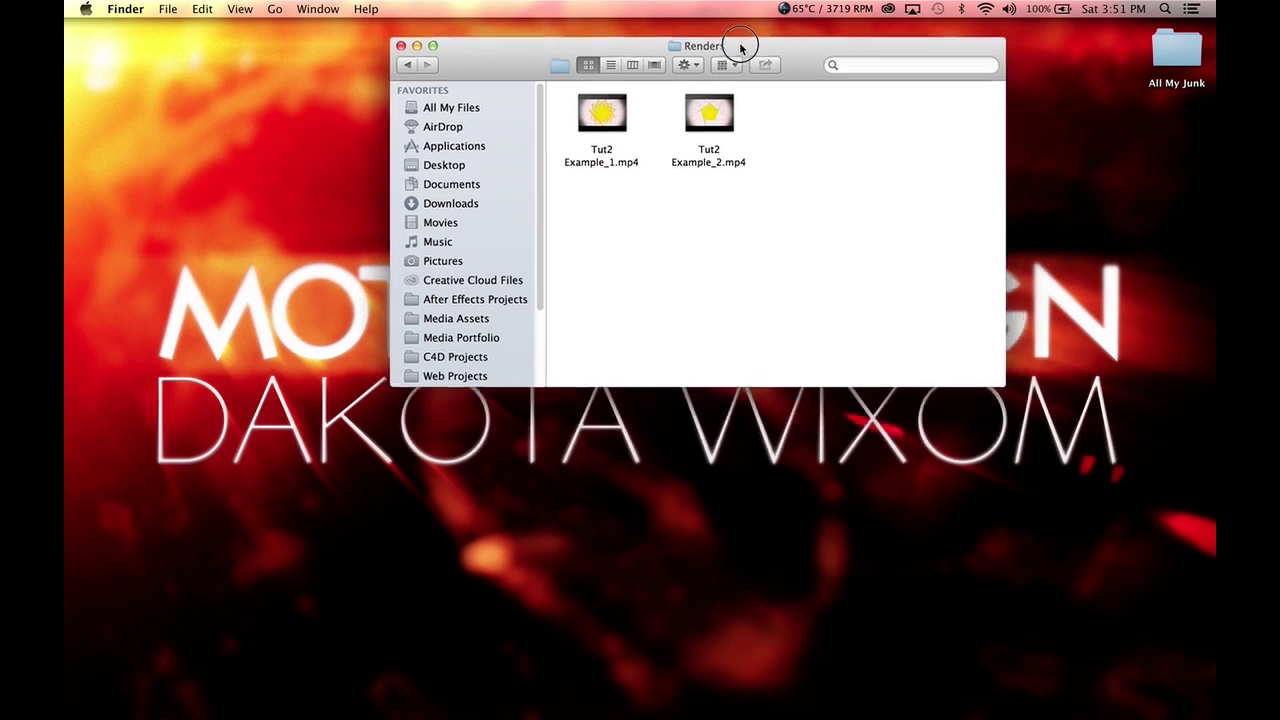
double_click(727, 104)
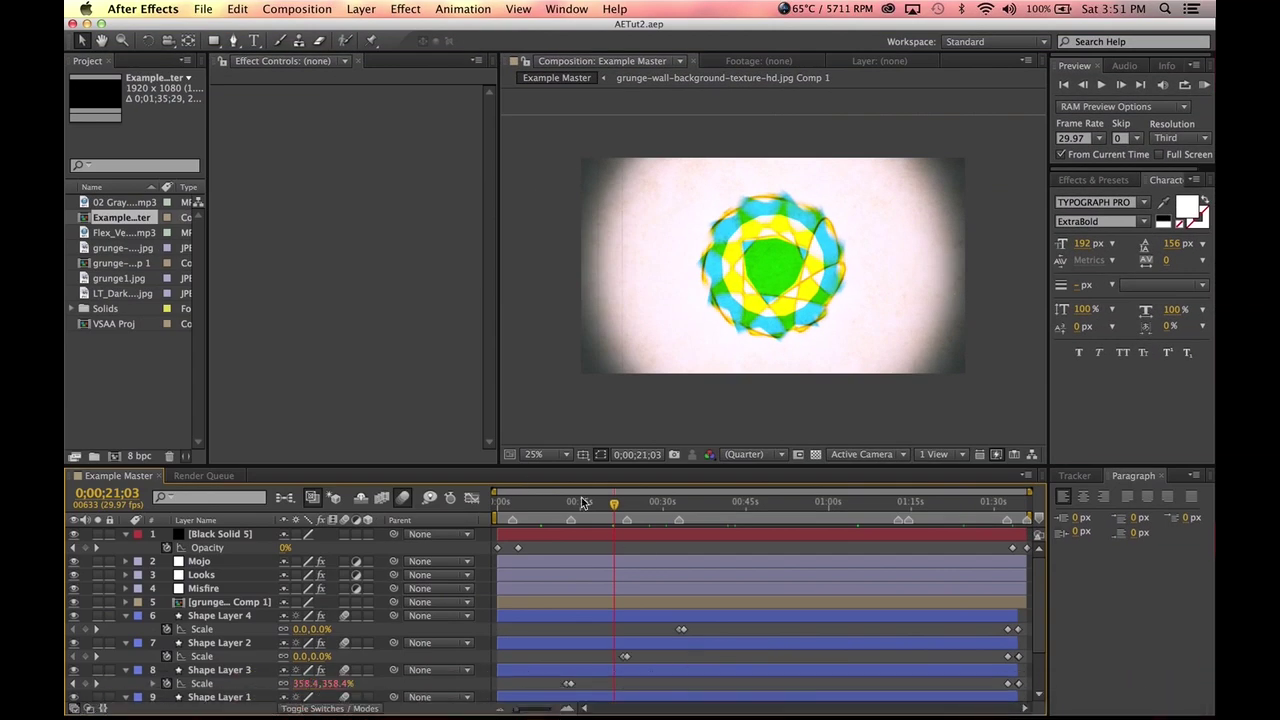
- Scrub the Example Master composition to 0;00;53;22 and preview it
left_click_drag(669, 503, 722, 503)
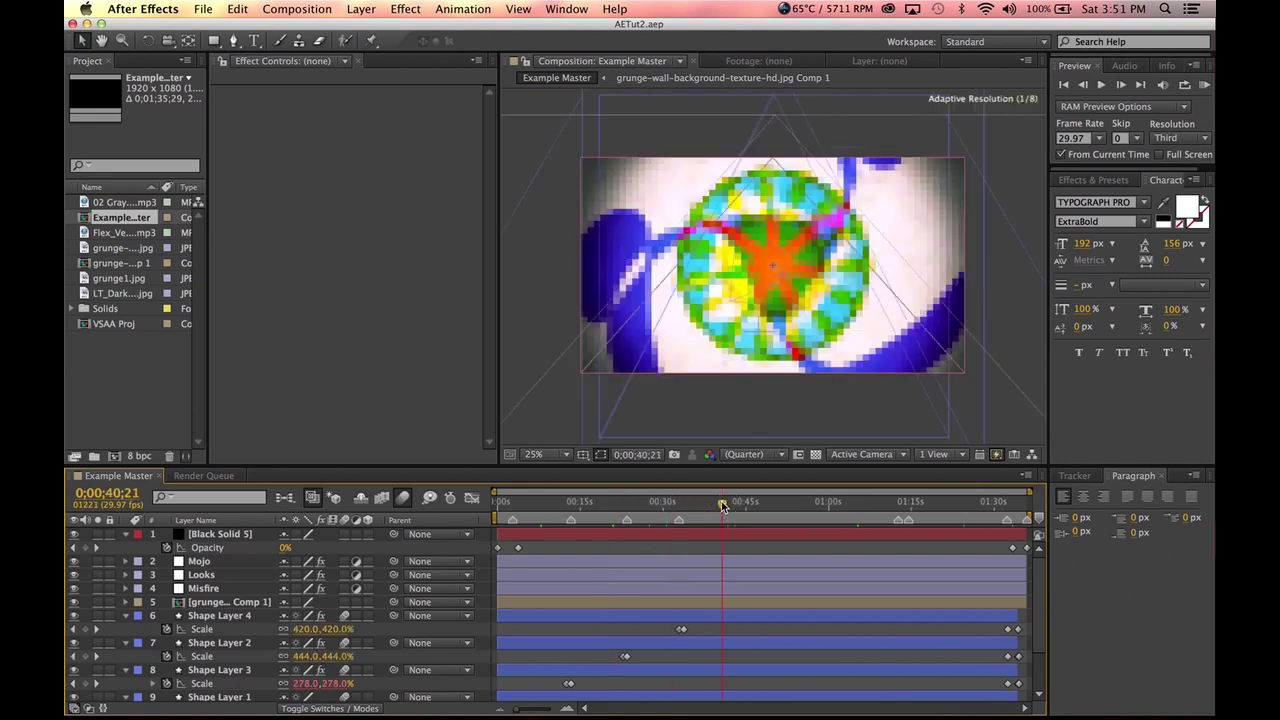
left_click(794, 505)
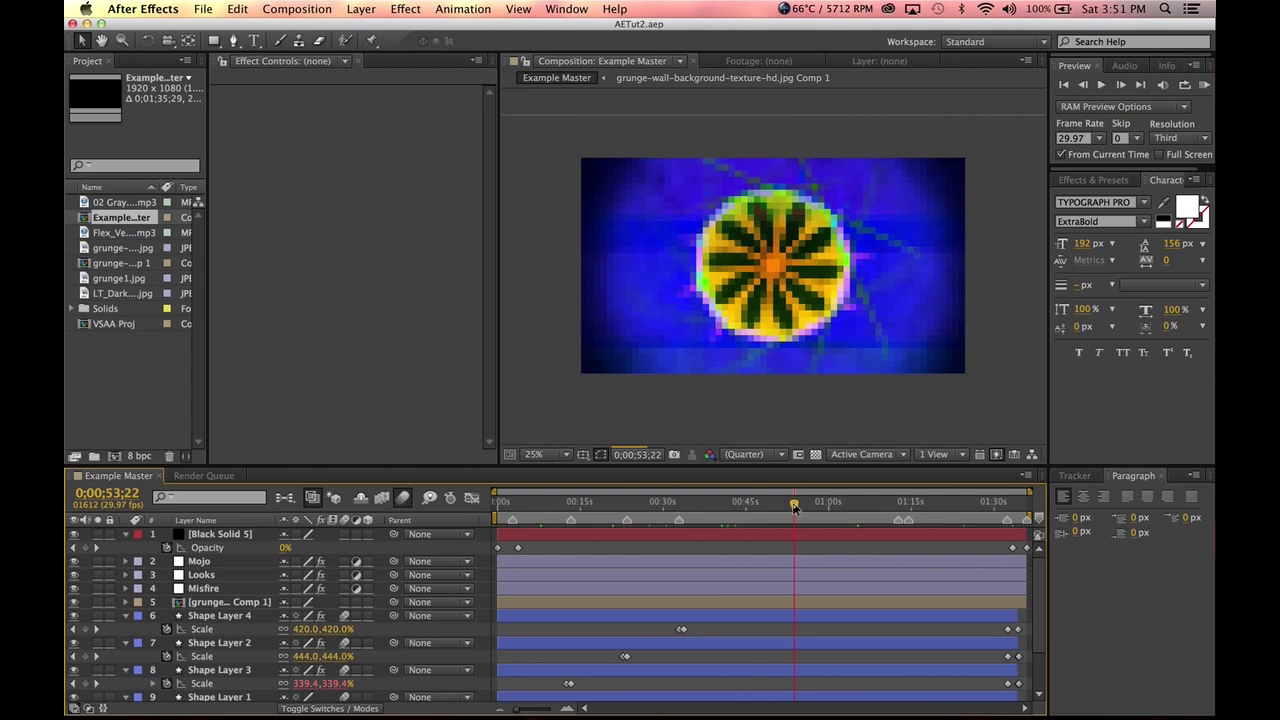
key("space")
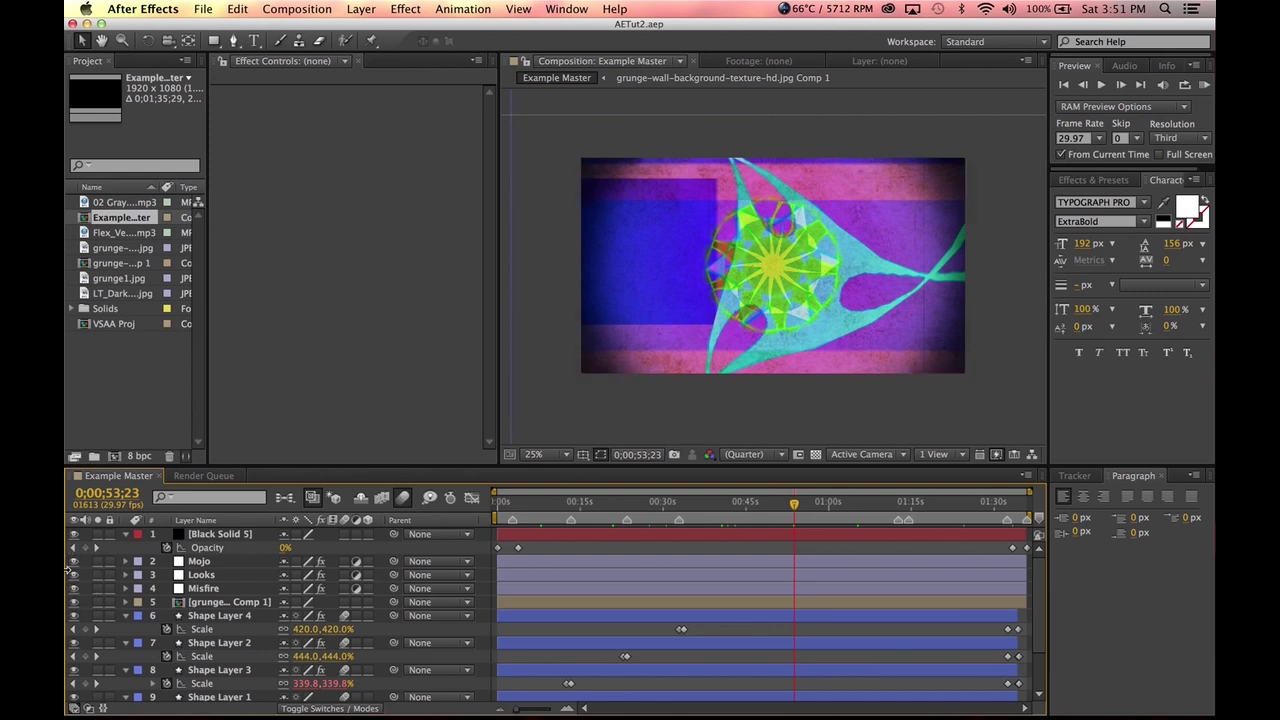
- Hide the Mojo, Looks, Misfire and grunge texture layers, and select Shape Layer 4
left_click_drag(73, 562, 73, 600)
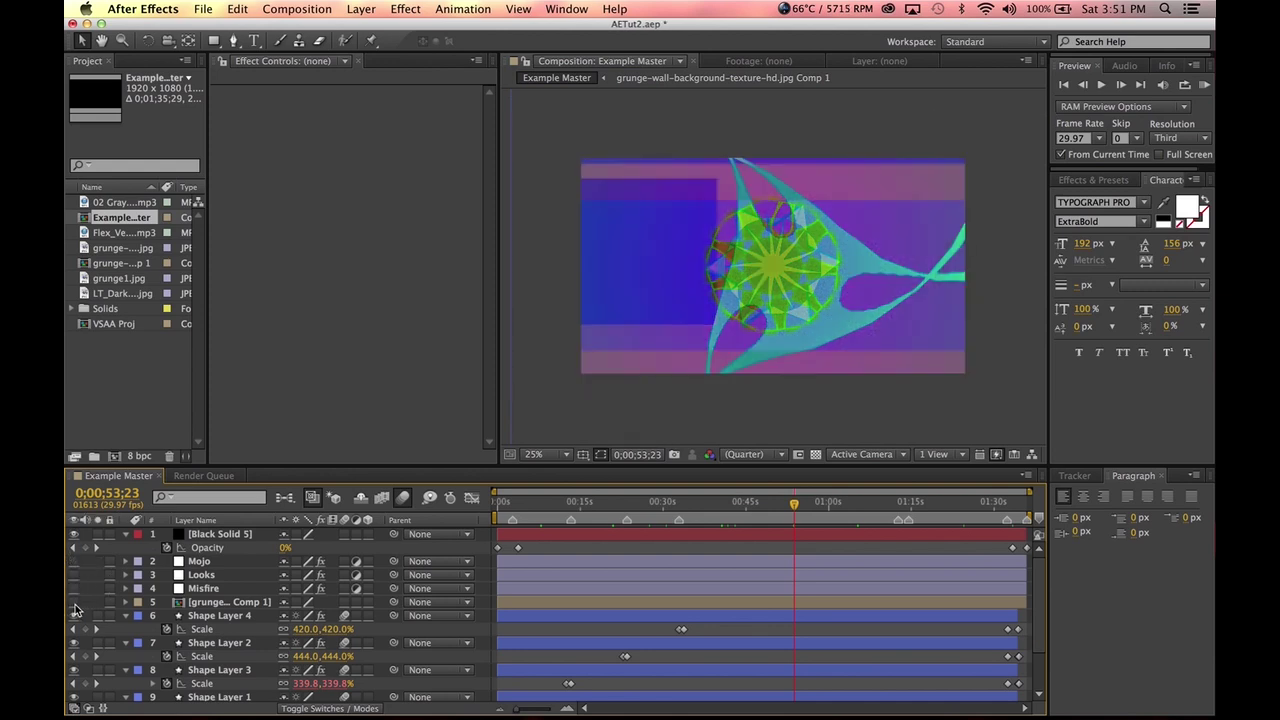
left_click(74, 602)
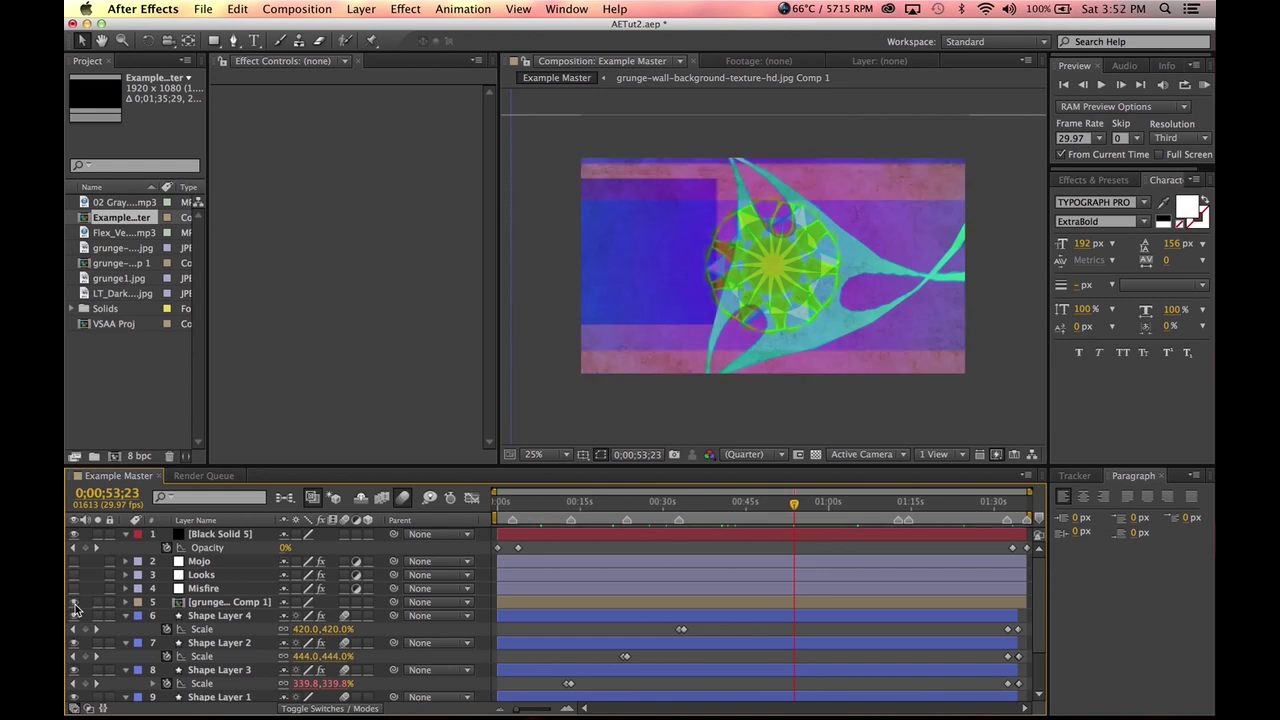
left_click(74, 602)
left_click(222, 616)
scroll(238, 638, "down", 4)
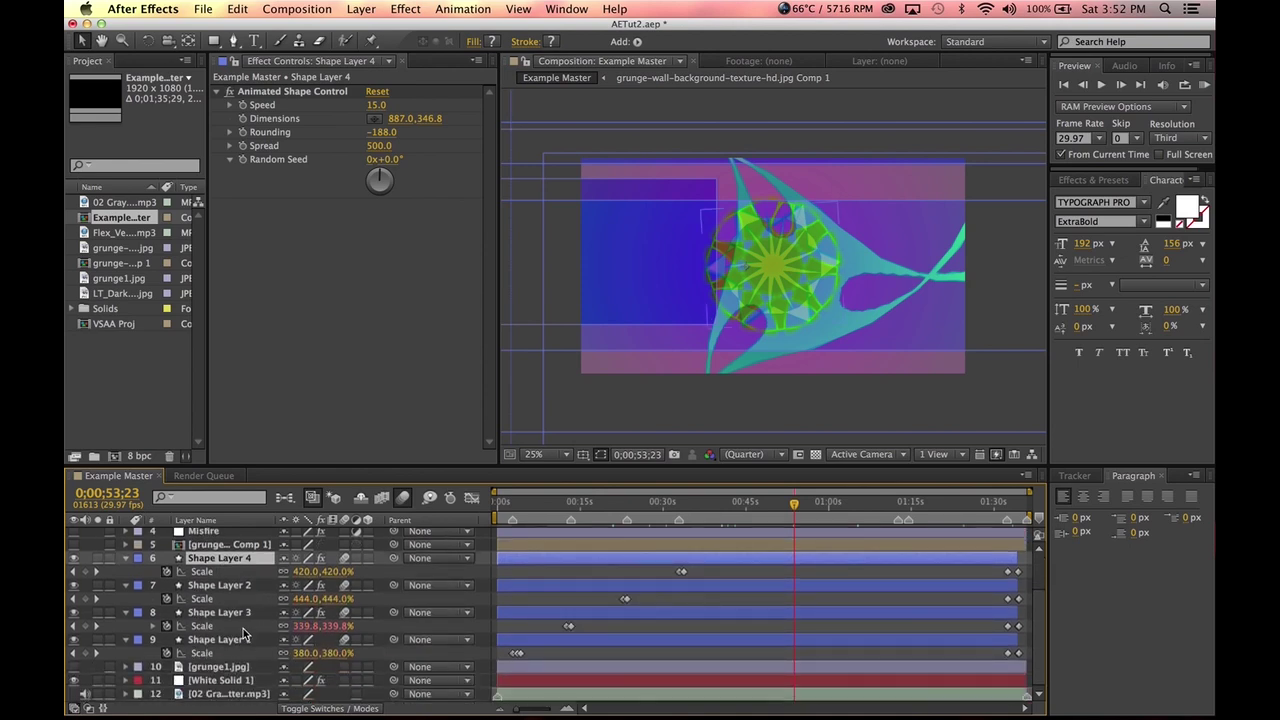
- Set the label colours of Shape Layer 4 to Red, Shape Layer 2 to Yellow, and Shape Layer 3 to Peach
right_click(233, 565)
left_click(136, 560)
left_click(136, 560)
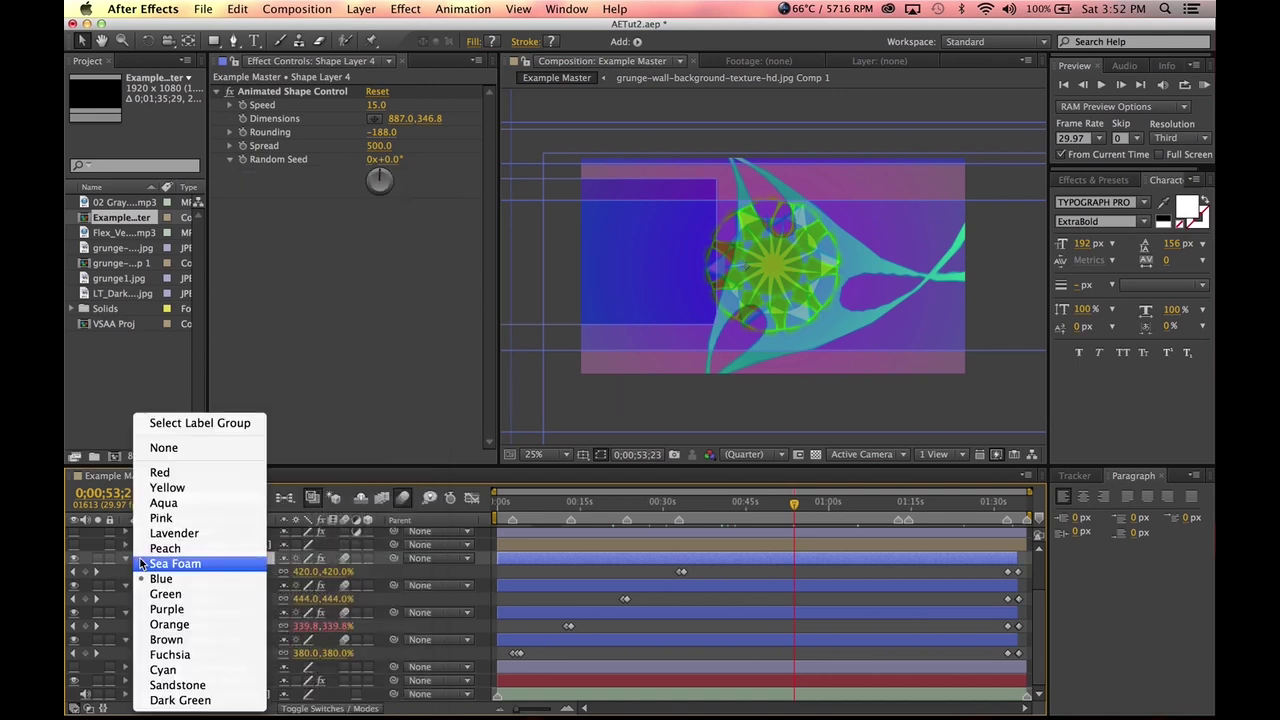
left_click(190, 473)
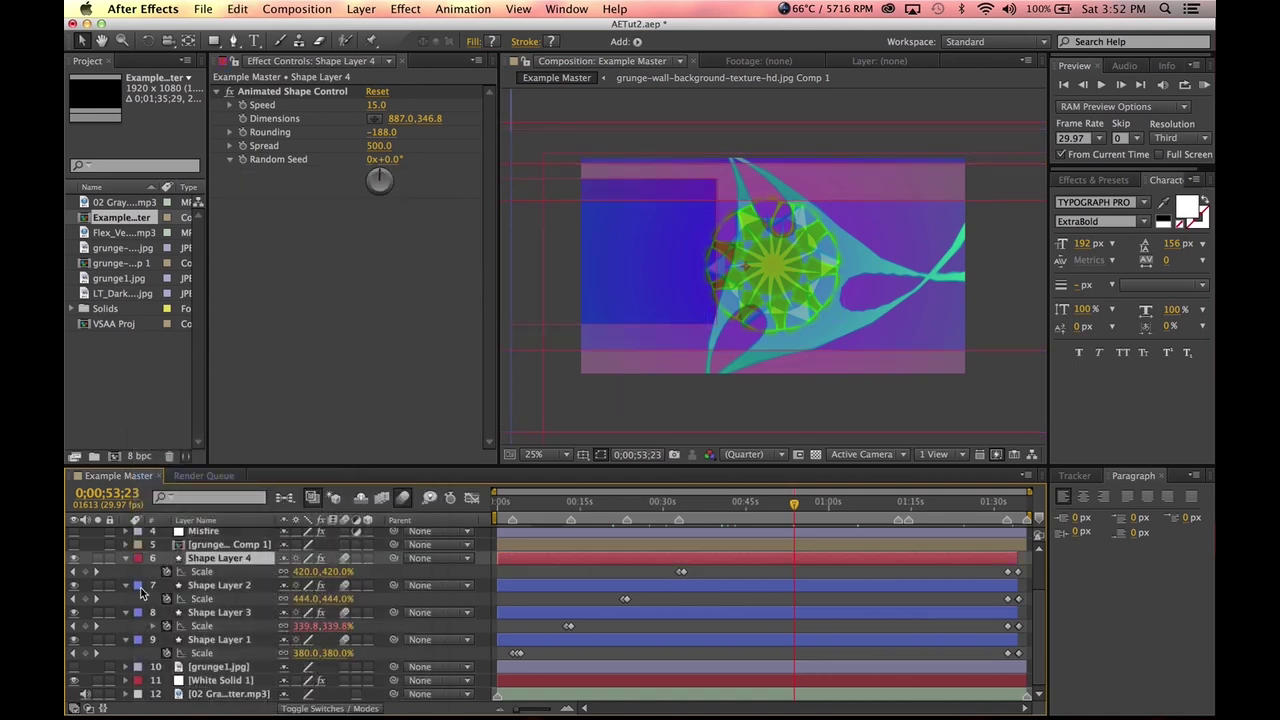
left_click(139, 586)
left_click(186, 487)
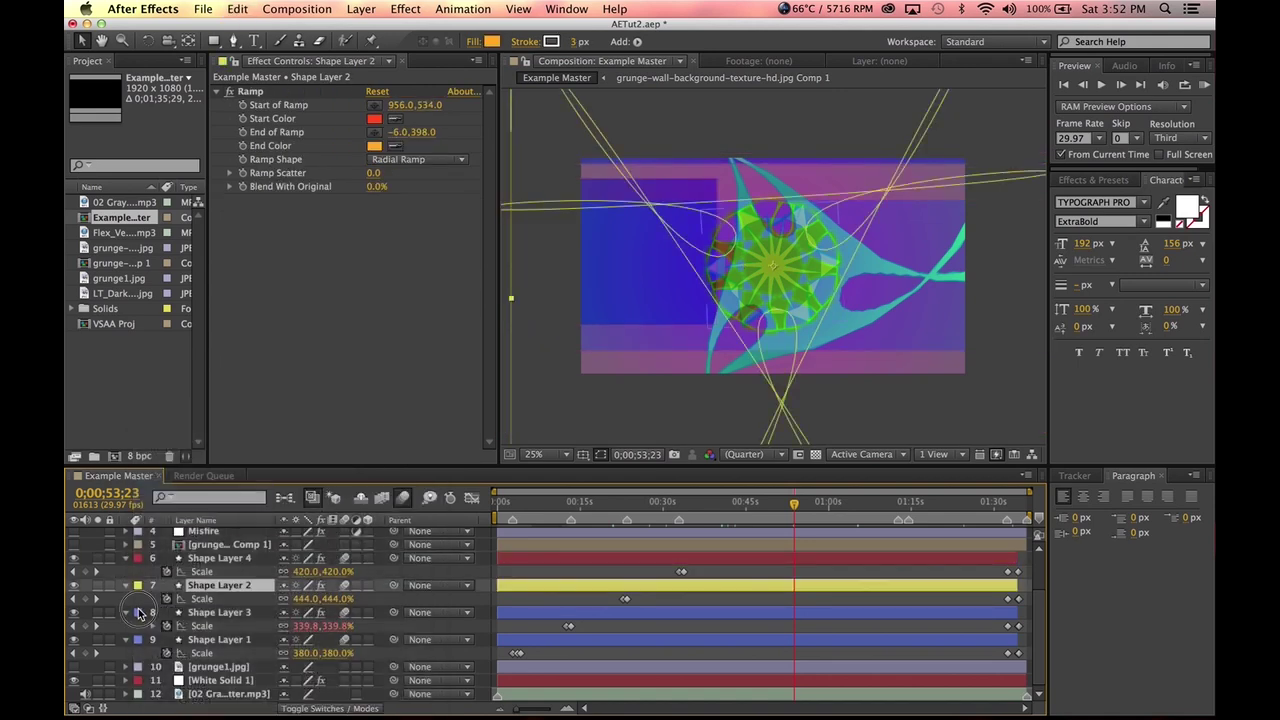
left_click(139, 613)
left_click(184, 555)
- Hide the other shape layers and solo Shape Layer 1 at 0;00;14;28
left_click(212, 640)
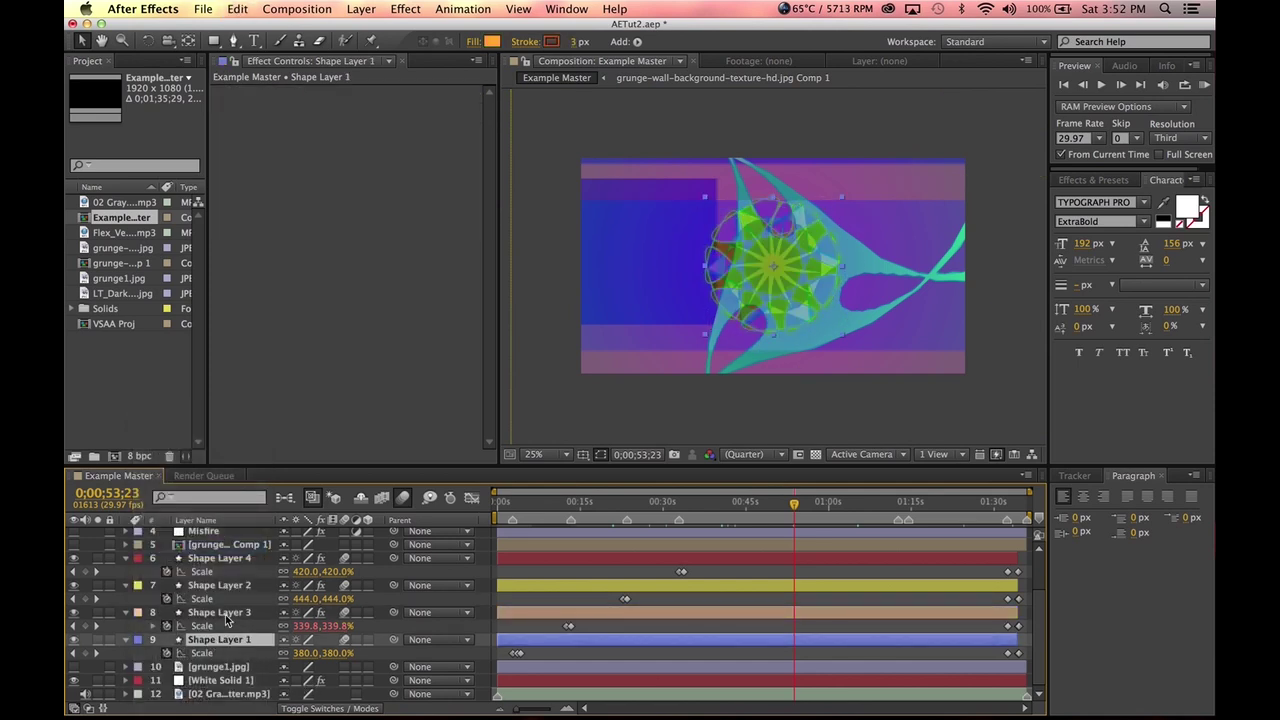
left_click(217, 560)
left_click(209, 639)
left_click(73, 558)
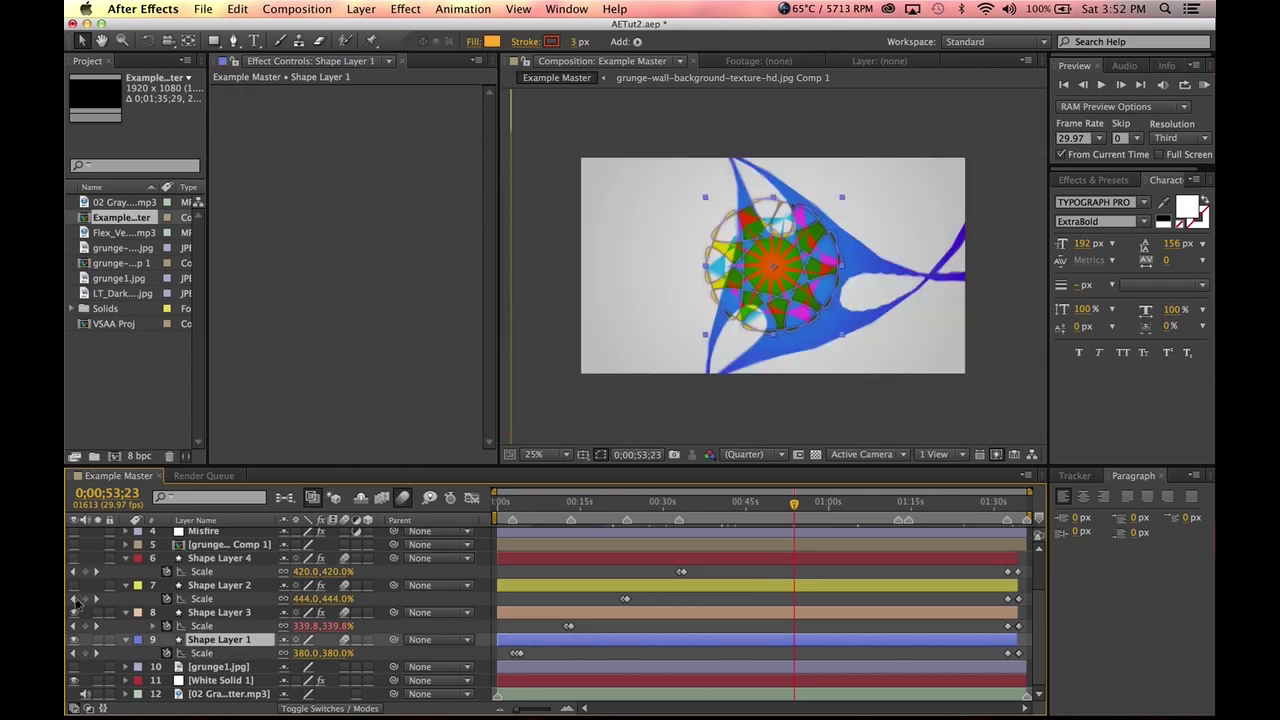
left_click(74, 596)
left_click(73, 612)
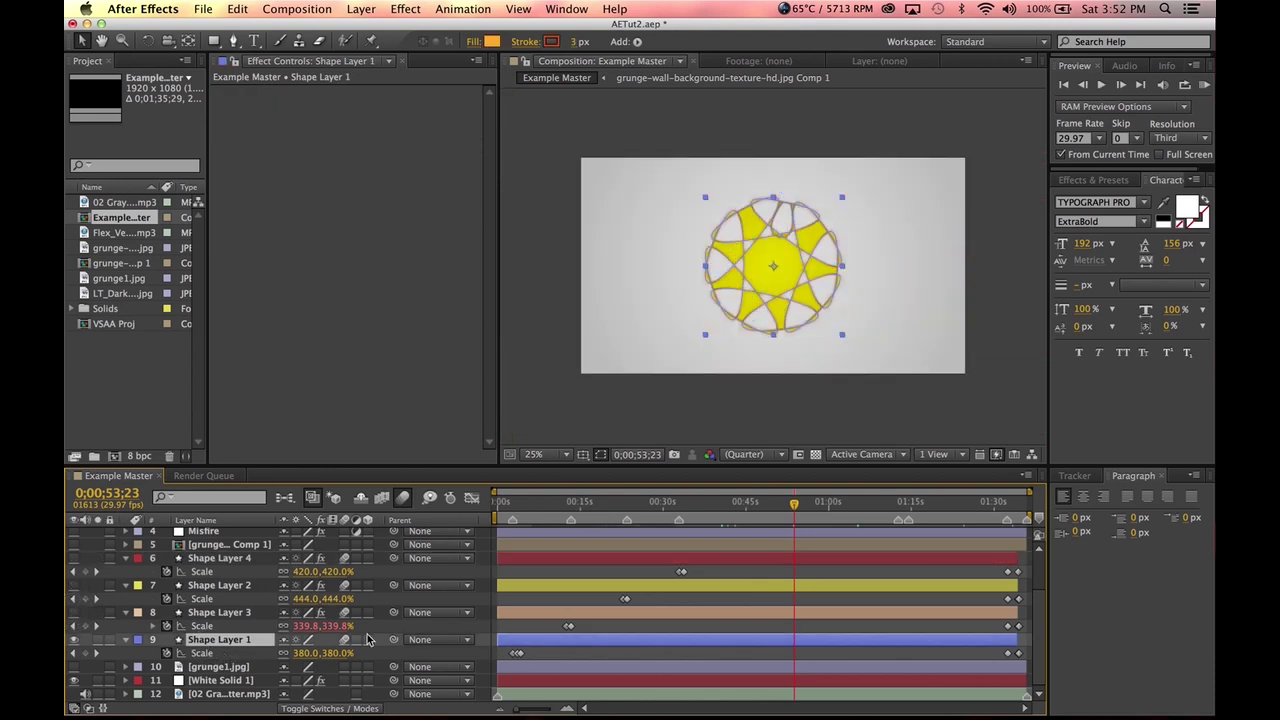
left_click(579, 509)
left_click(75, 585)
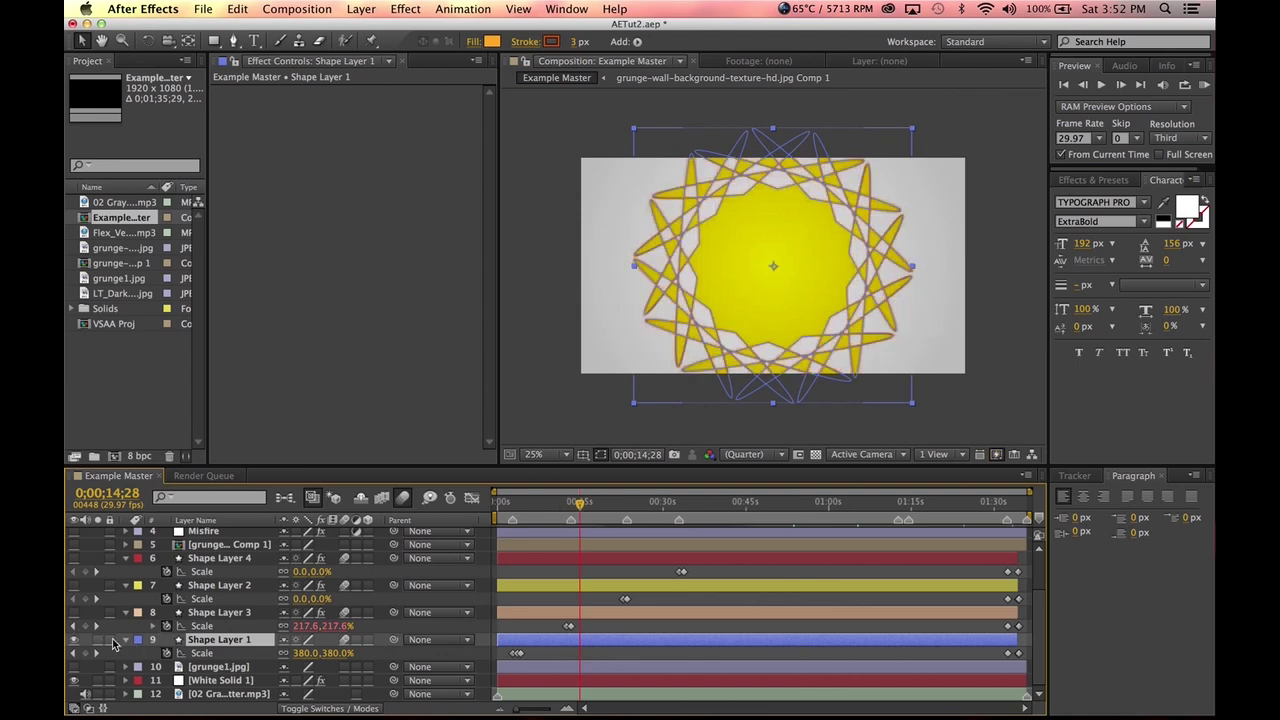
left_click(97, 639)
- Preview the isolated mandala, turn off motion blur, and reveal Shape Layer 1's expressions
key("space")
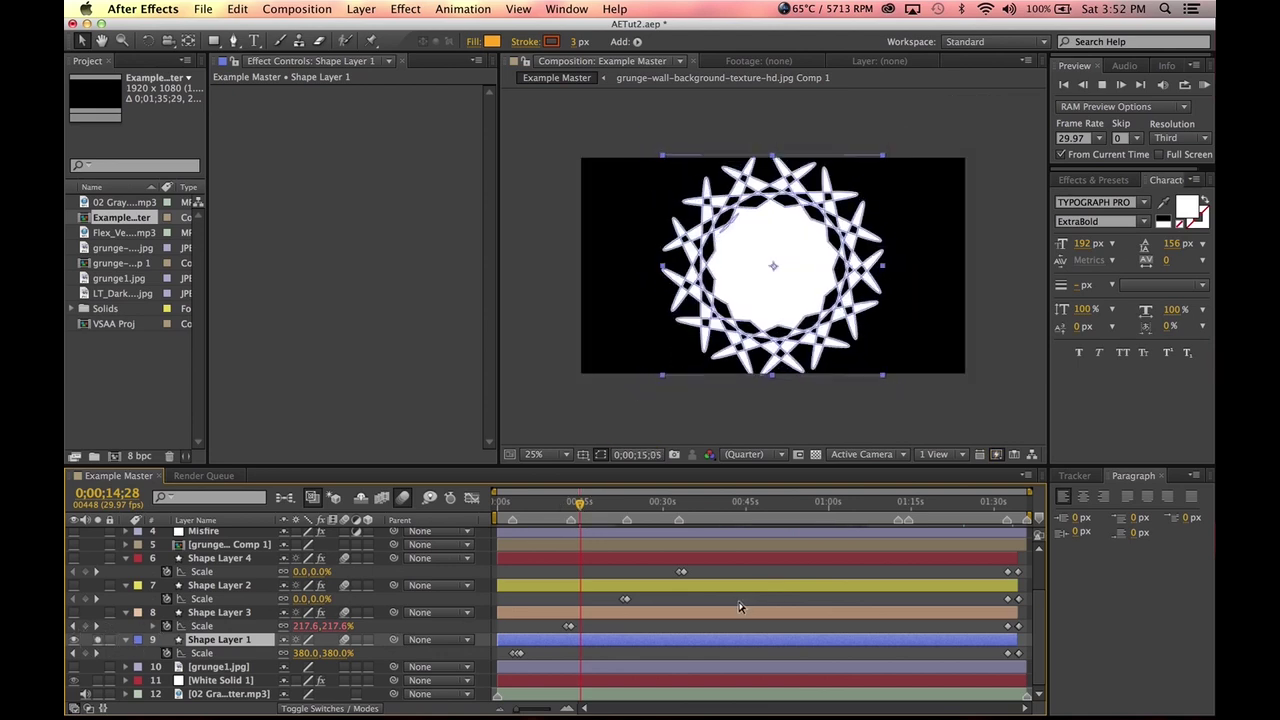
left_click(403, 498)
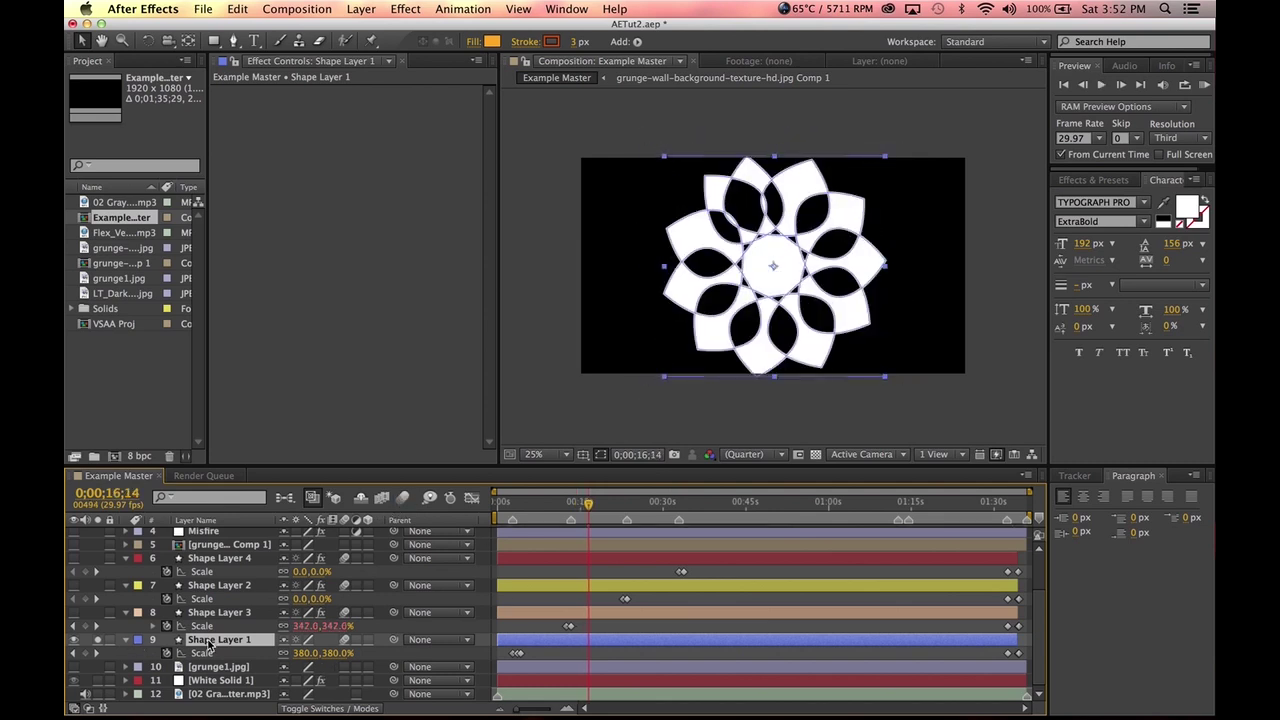
key("shift+e")
key("shift+e")
scroll(238, 630, "down", 3)
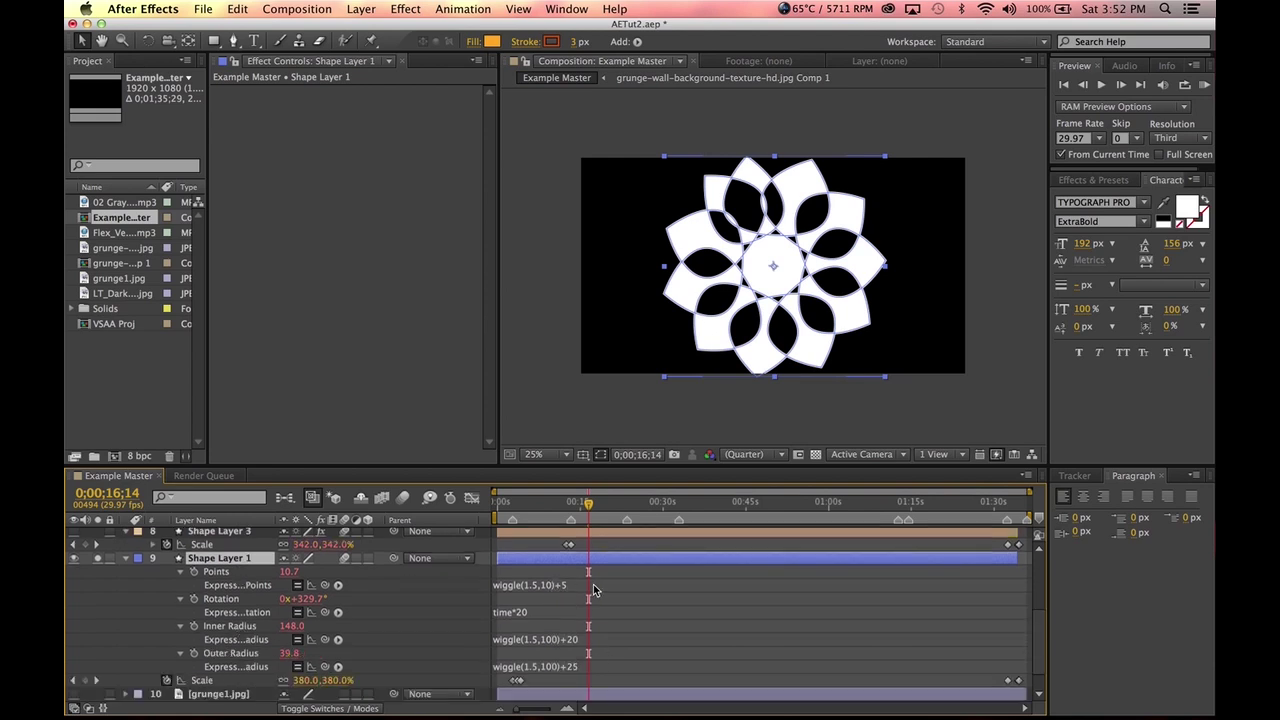
- Preview from 0;00;21;26 and show the layers' blend mode columns
left_click(618, 505)
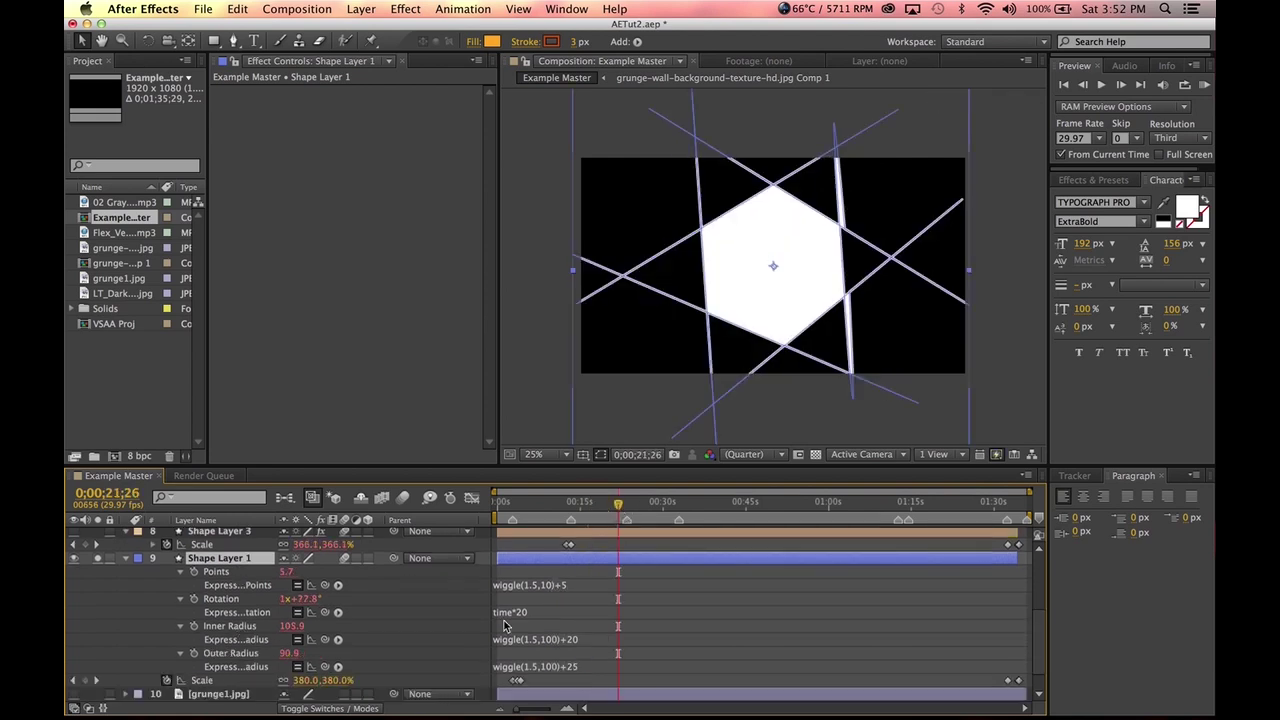
key("space")
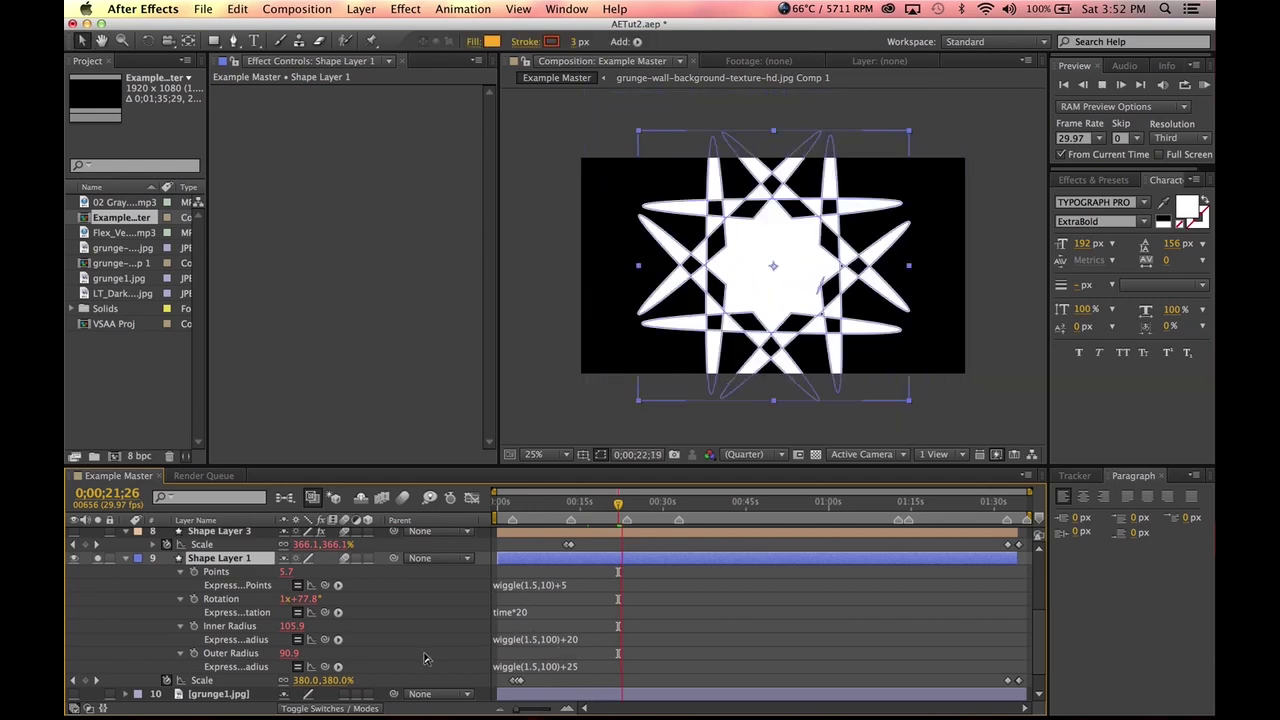
left_click(336, 709)
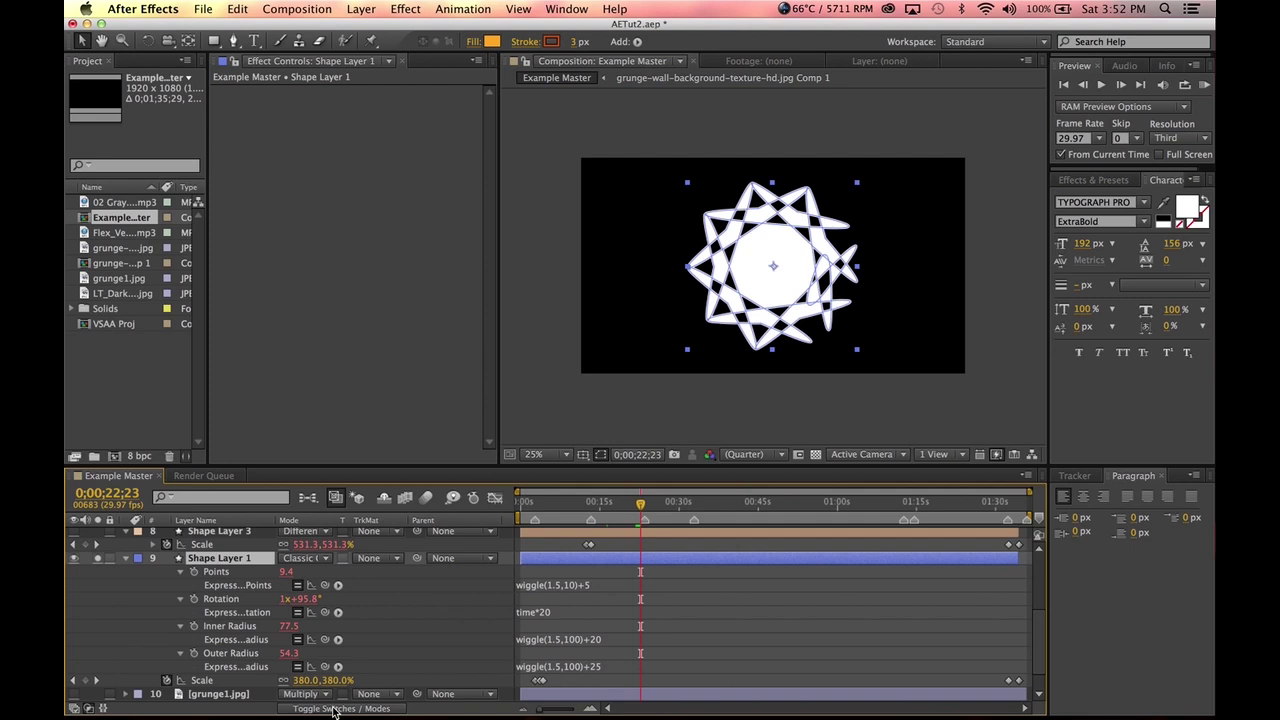
- Set Shape Layer 1's blend mode to Classic Color Burn
left_click(308, 563)
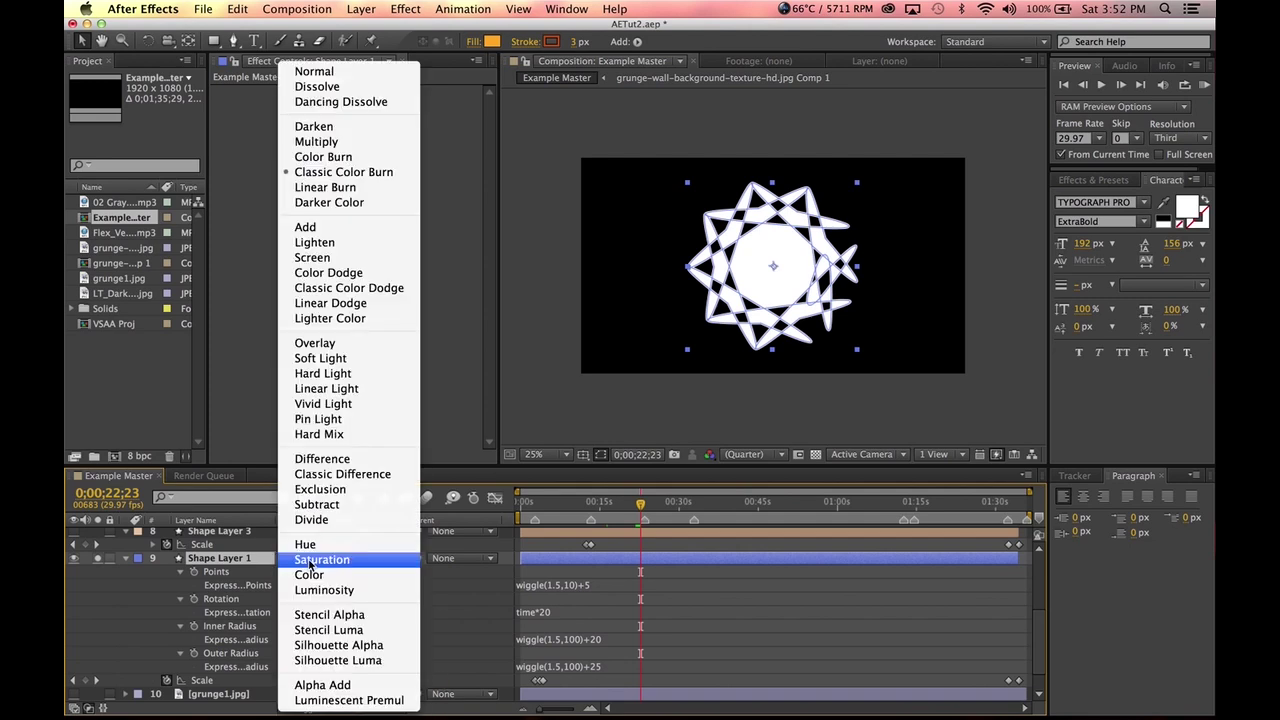
left_click(368, 174)
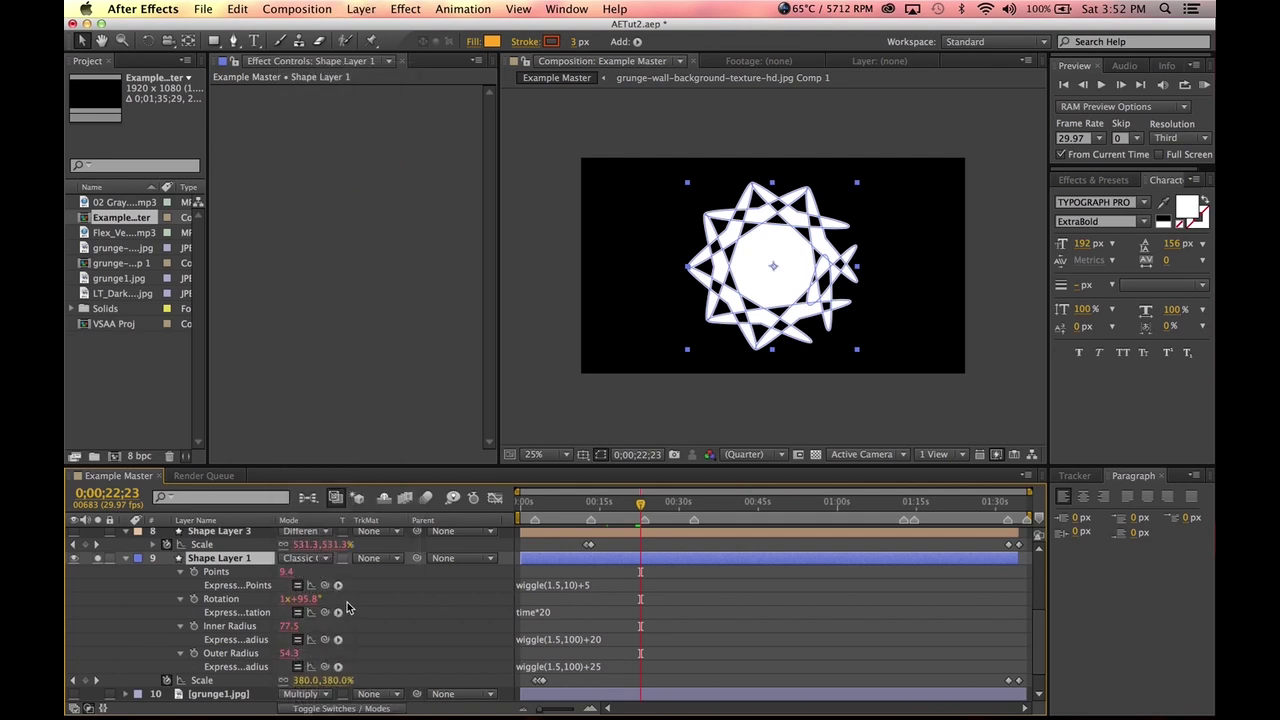
scroll(216, 614, "up", 3)
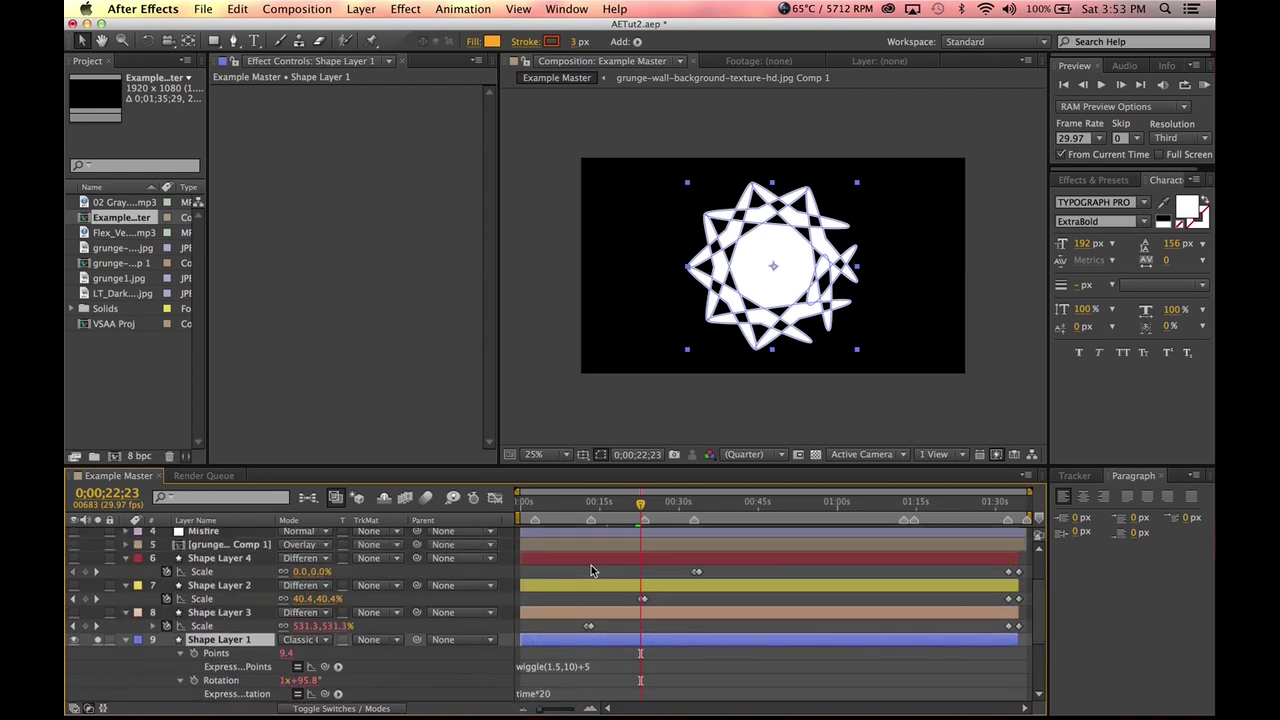
- Unsolo Shape Layer 1, preview the full composition, then close the Example Master timeline
left_click(98, 641)
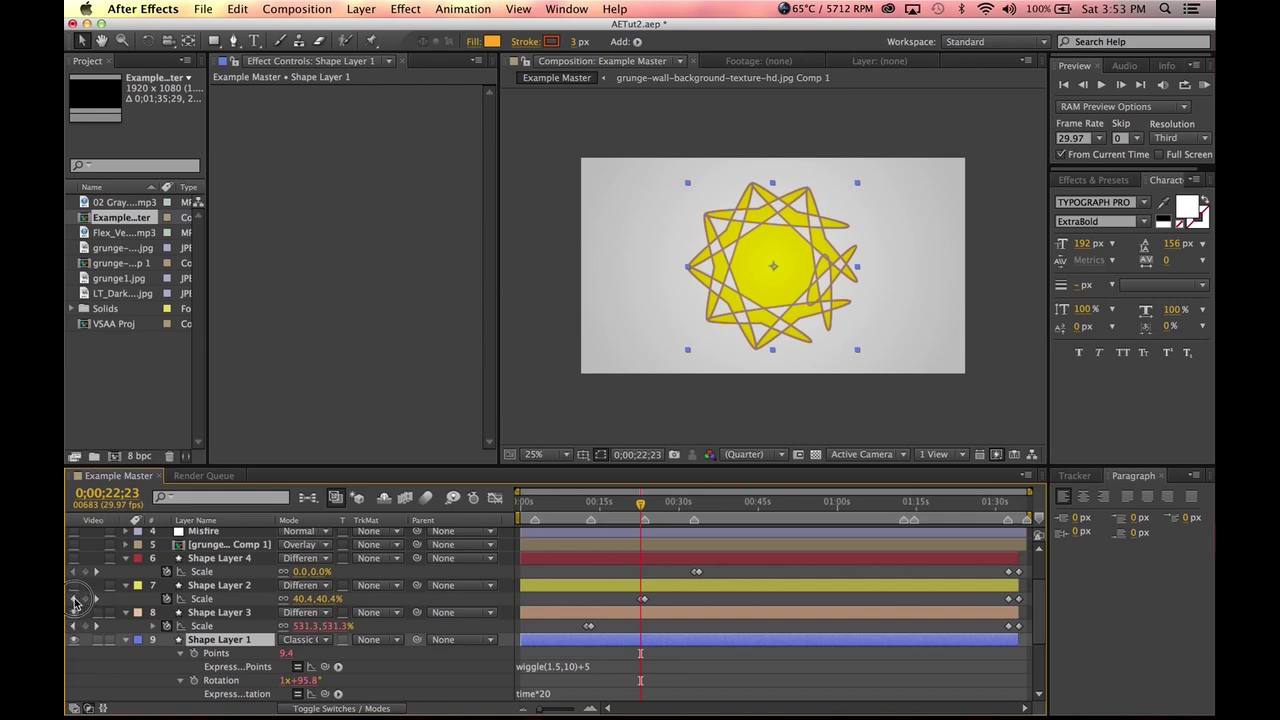
key("space")
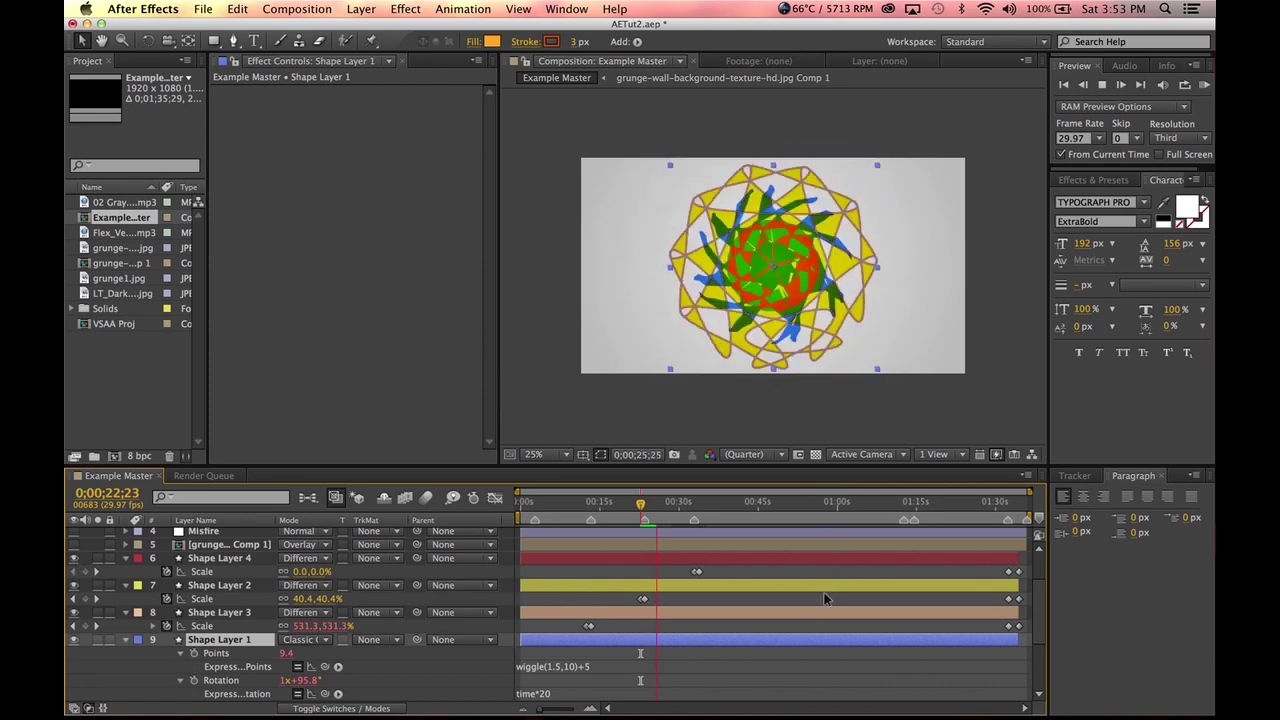
key("space")
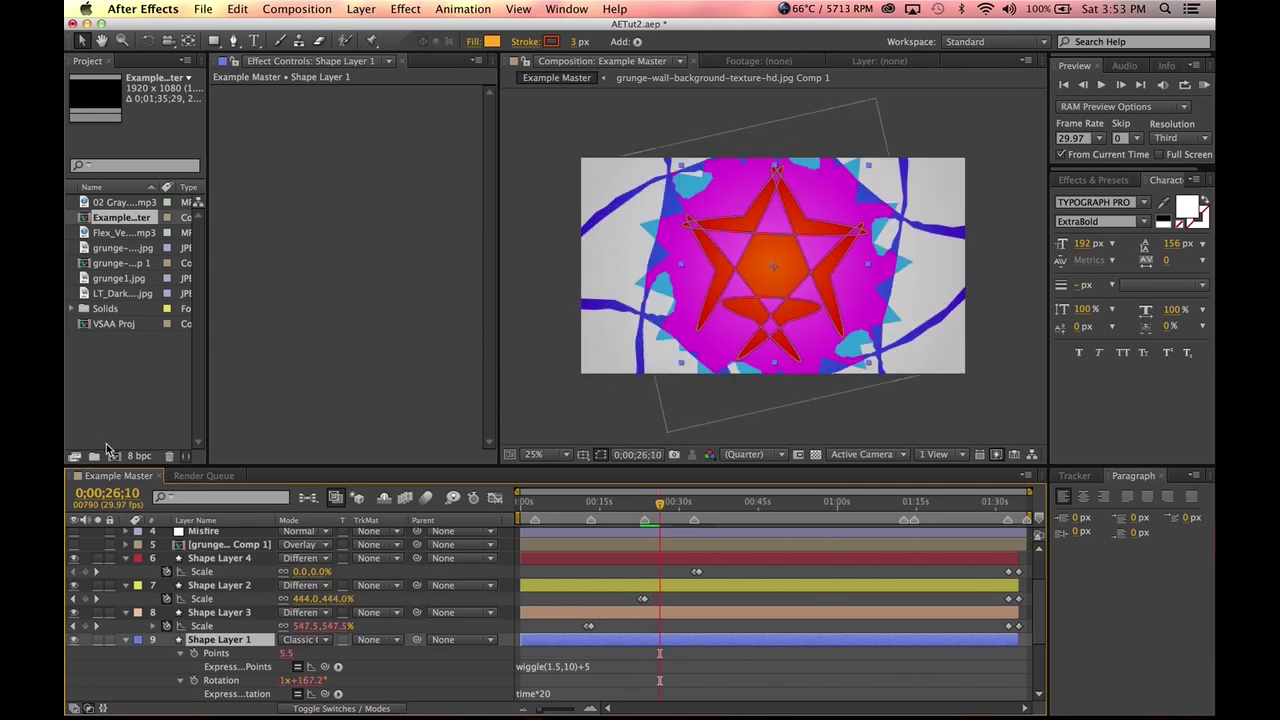
left_click(159, 476)
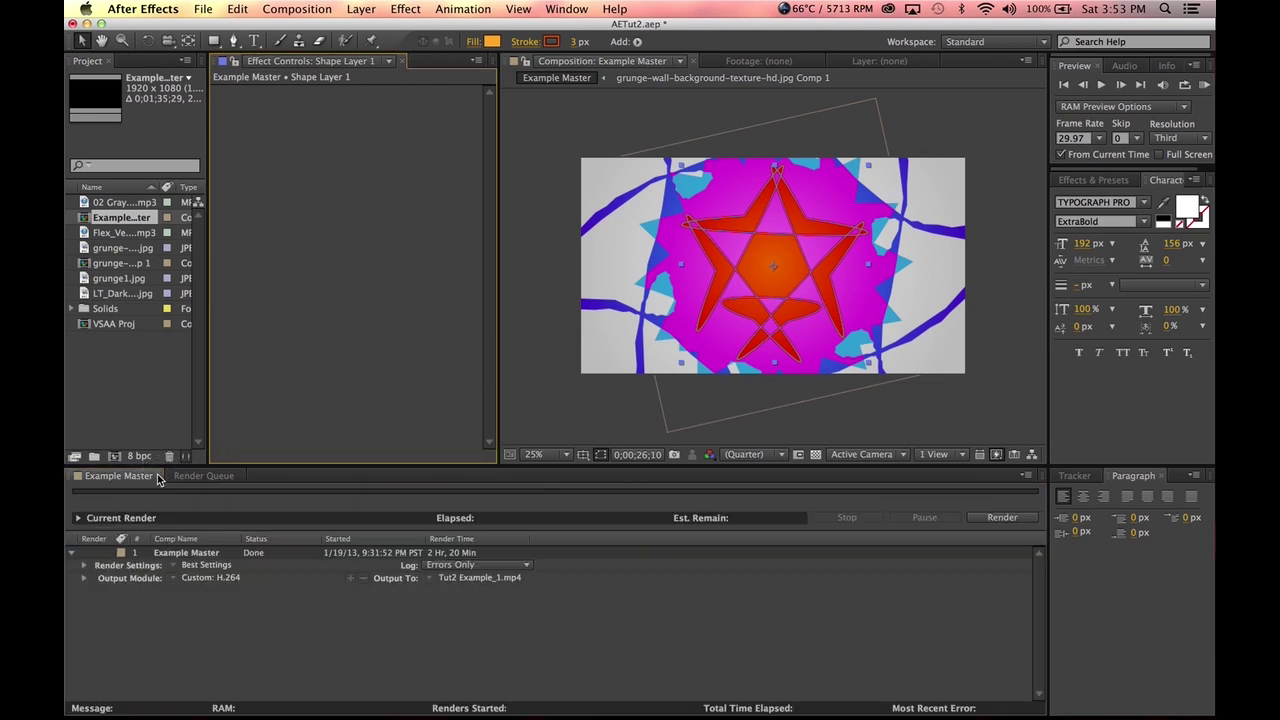
- Create a new composition from the HDV/HDTV 720 29.97 preset and name it Master Tut
left_click(300, 9)
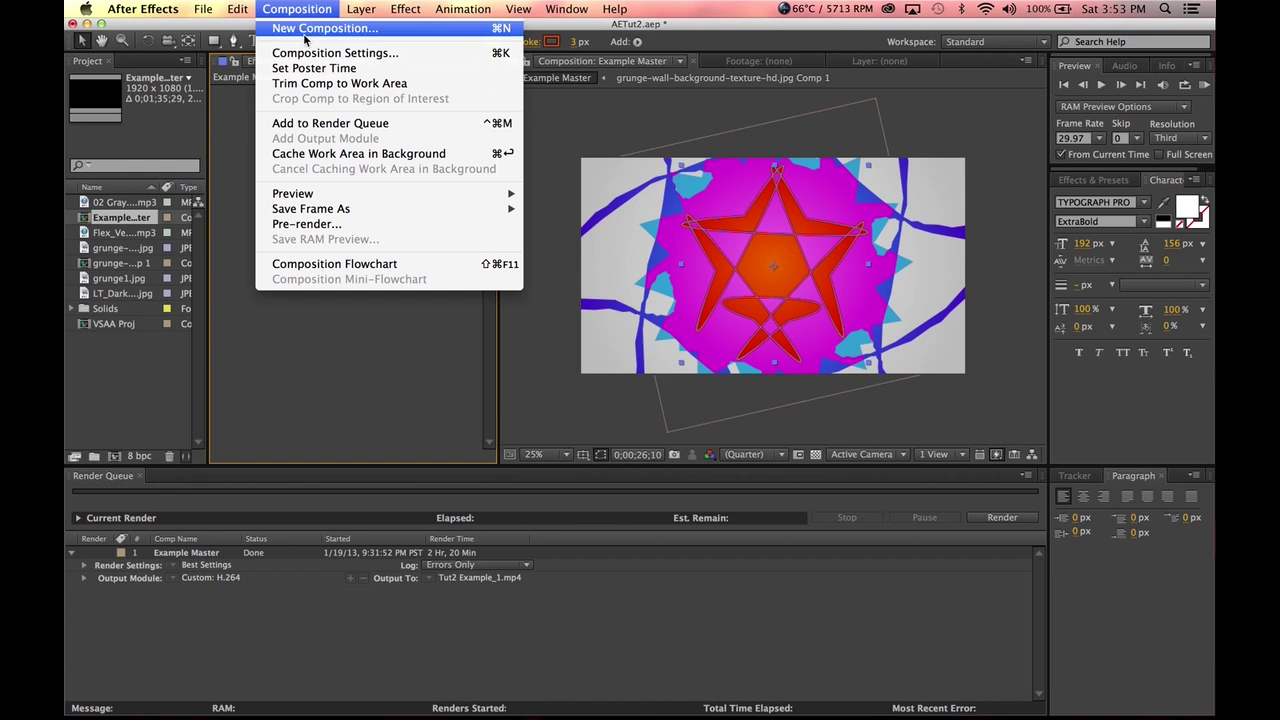
left_click(306, 37)
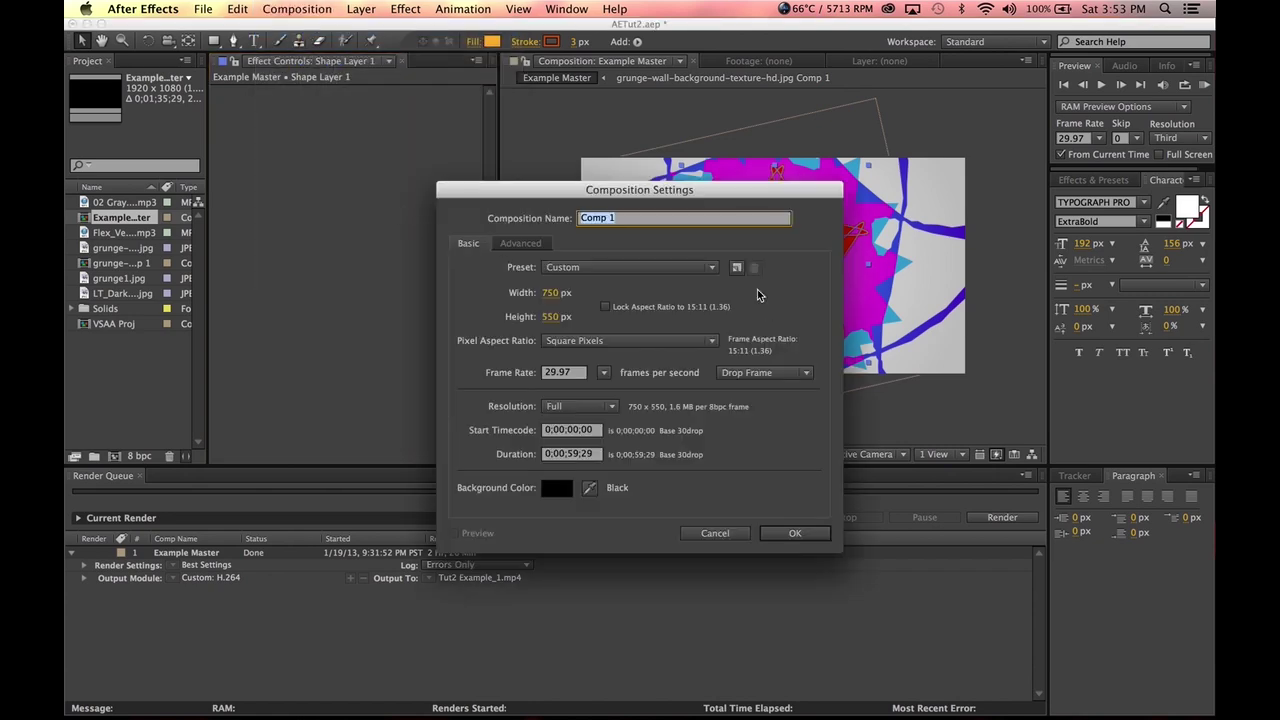
left_click_drag(538, 192, 454, 136)
left_click(491, 207)
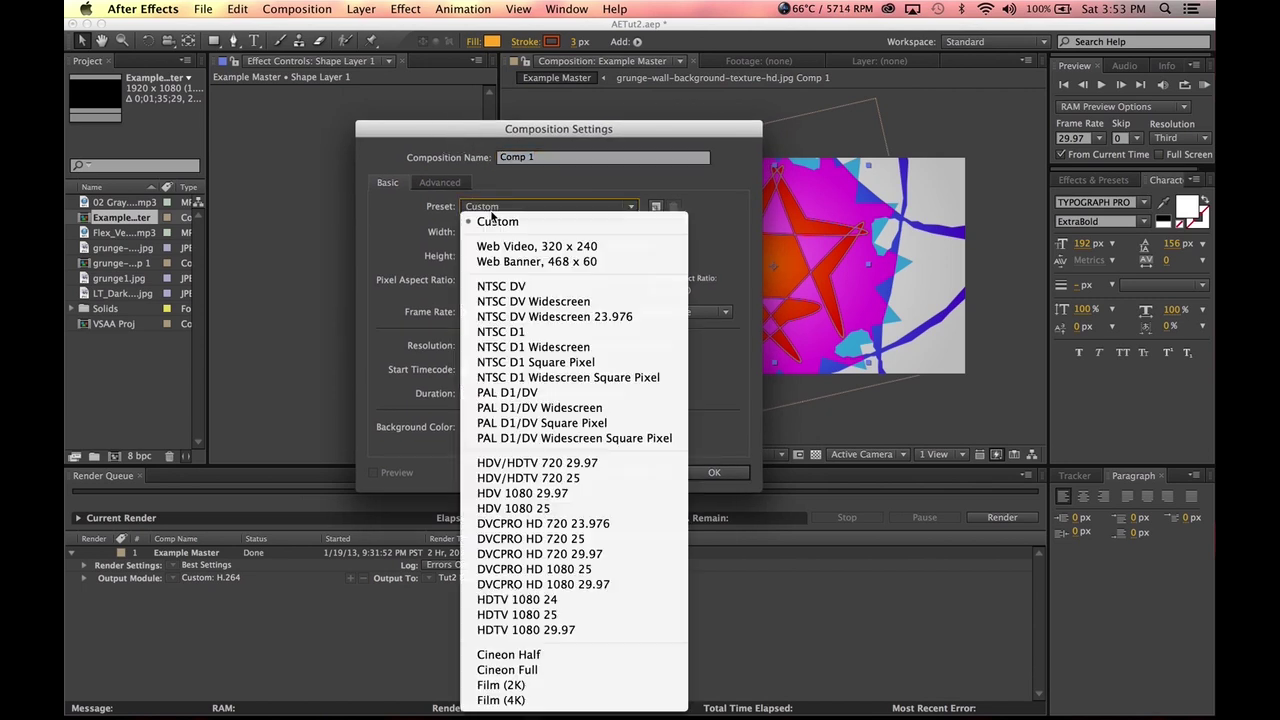
left_click(622, 468)
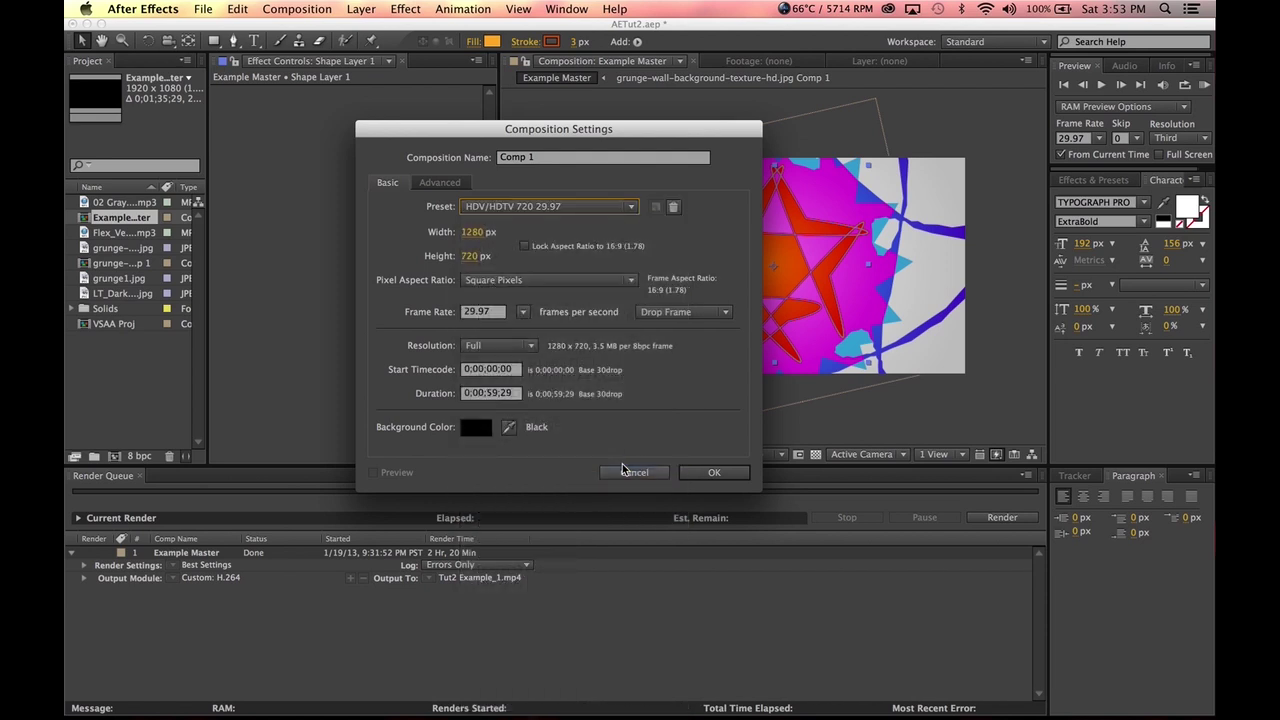
left_click(550, 206)
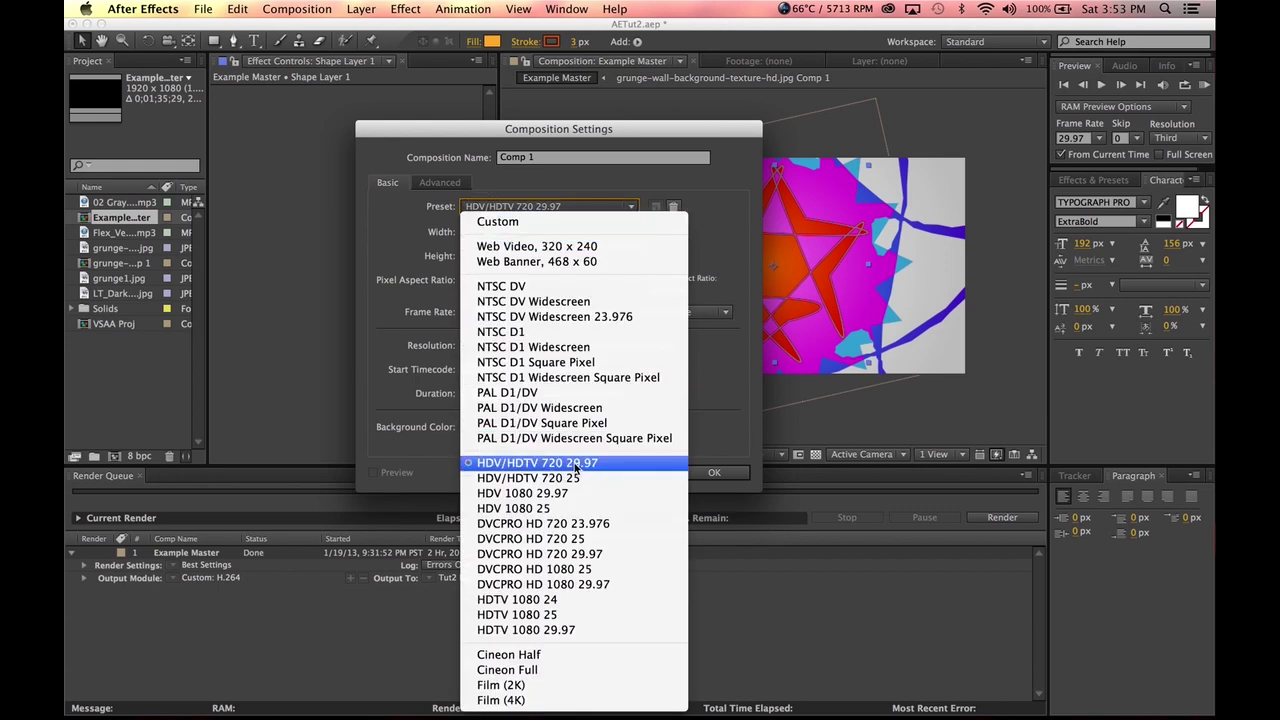
left_click(597, 467)
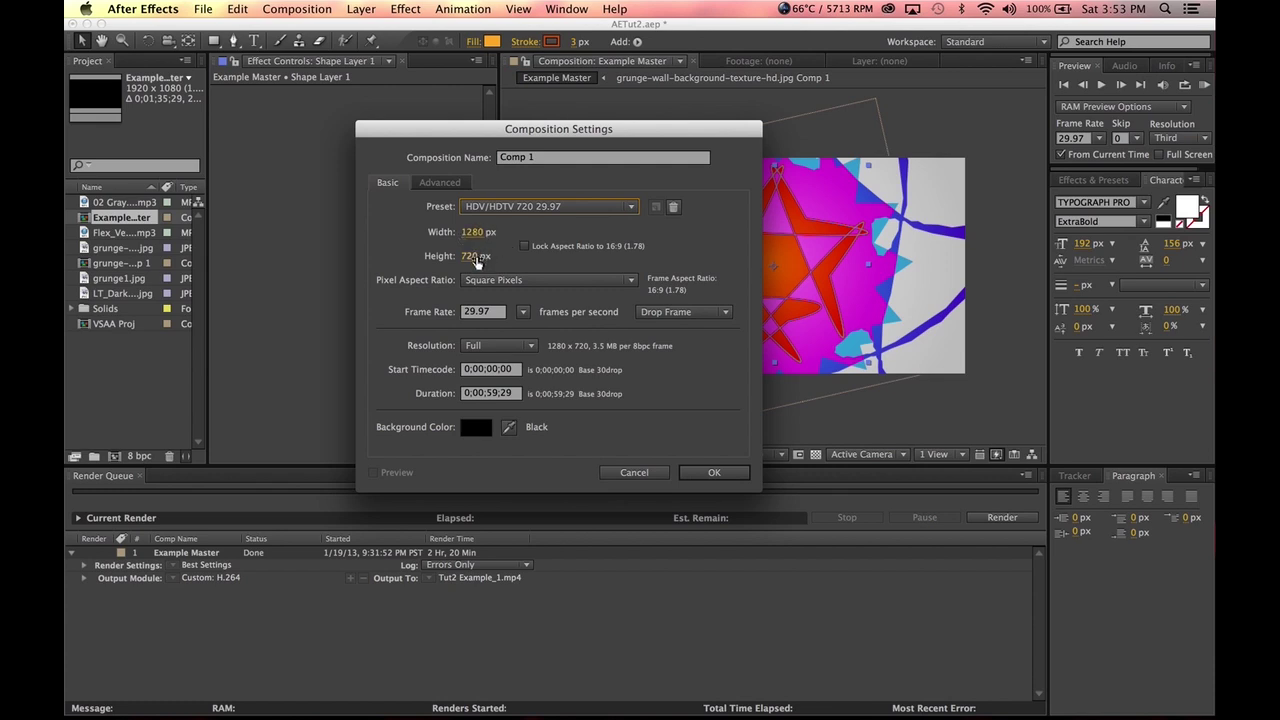
left_click(489, 396)
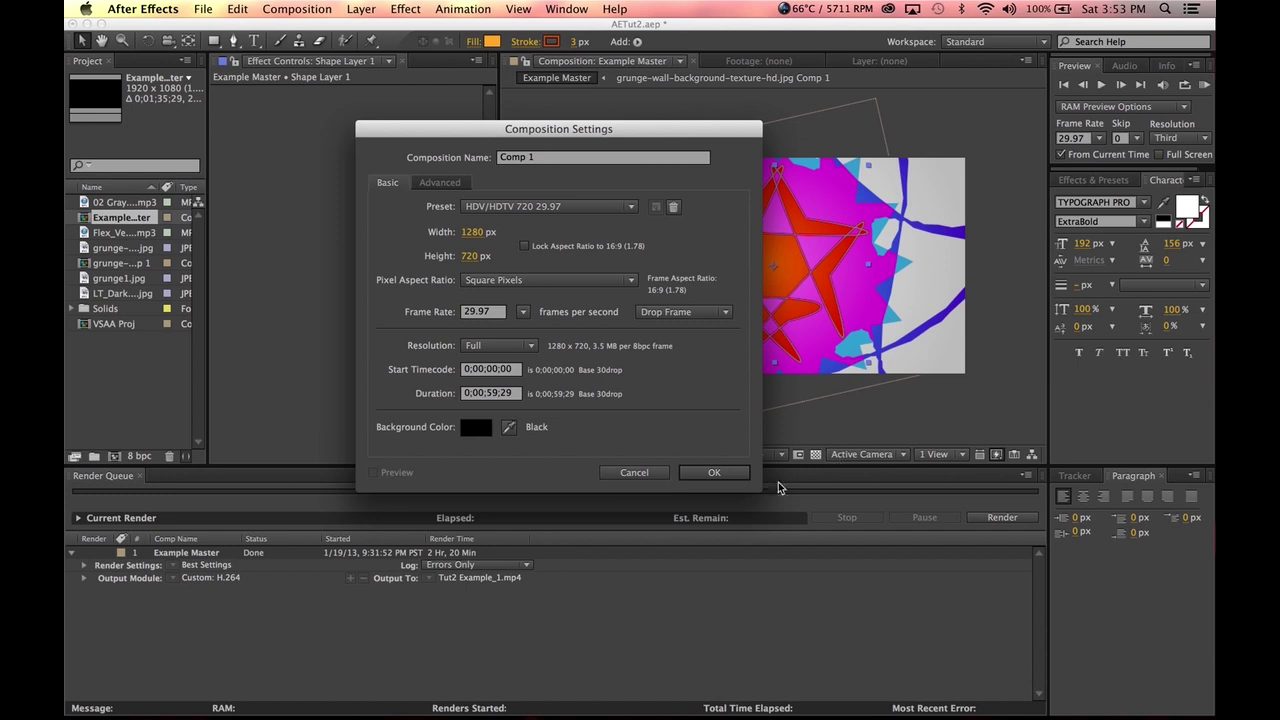
left_click(595, 157)
type("Master Tut")
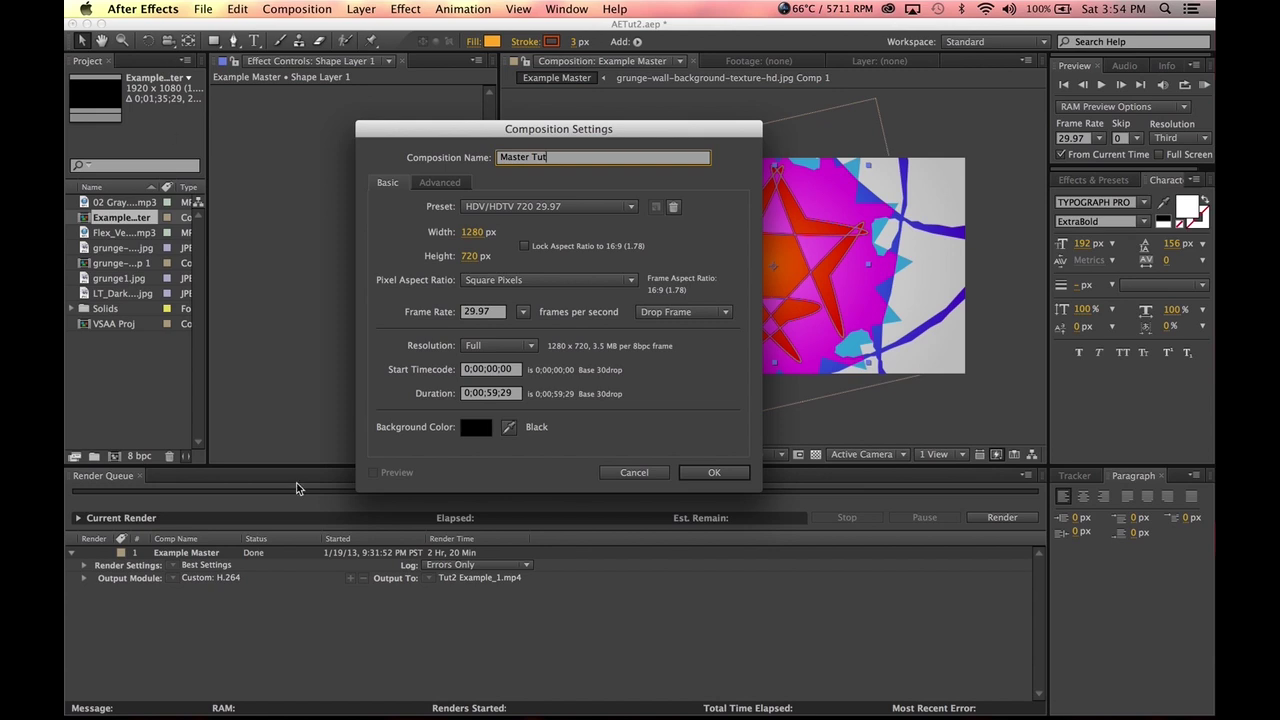
left_click(716, 474)
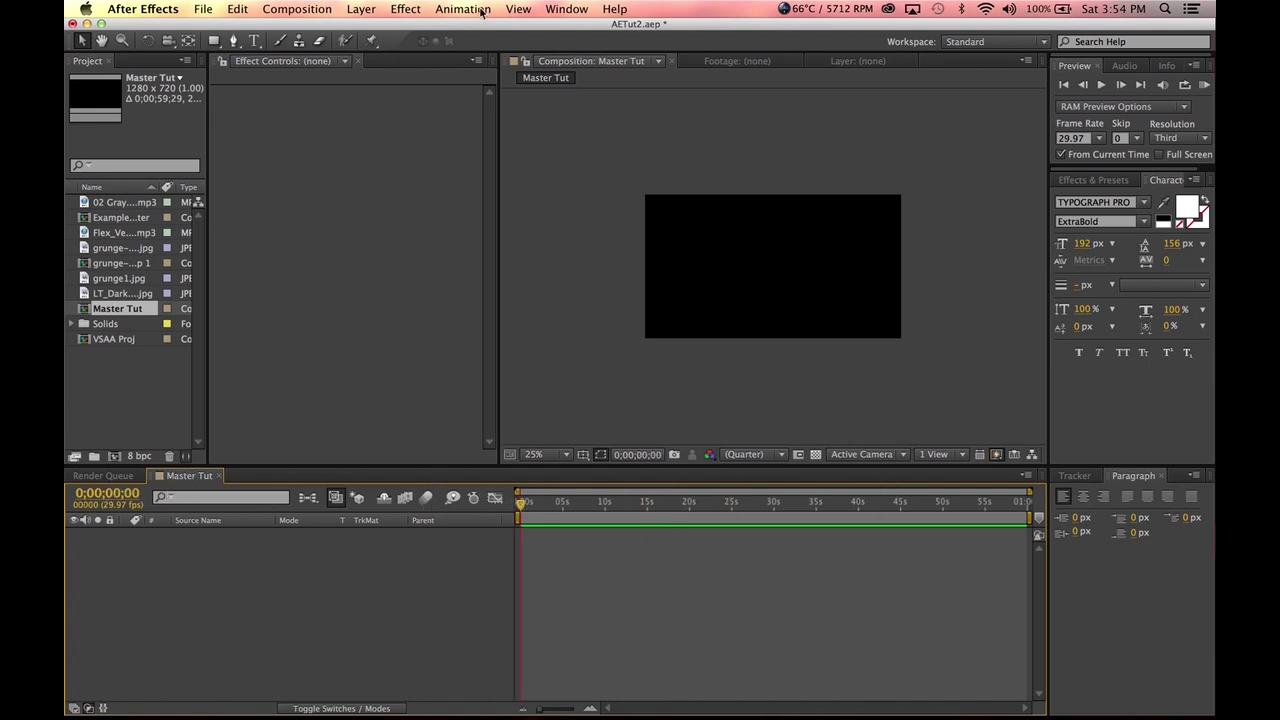
- Add a new solid layer named BG
left_click(372, 10)
mouse_move(378, 28)
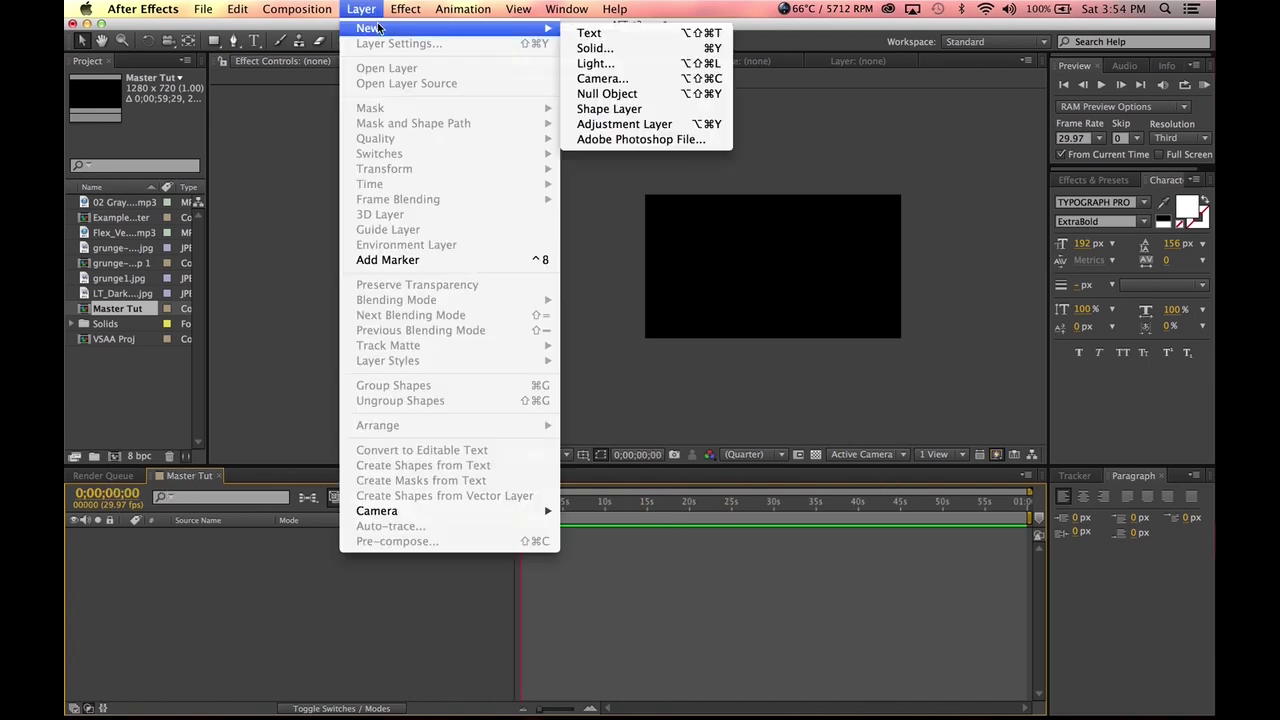
left_click(603, 48)
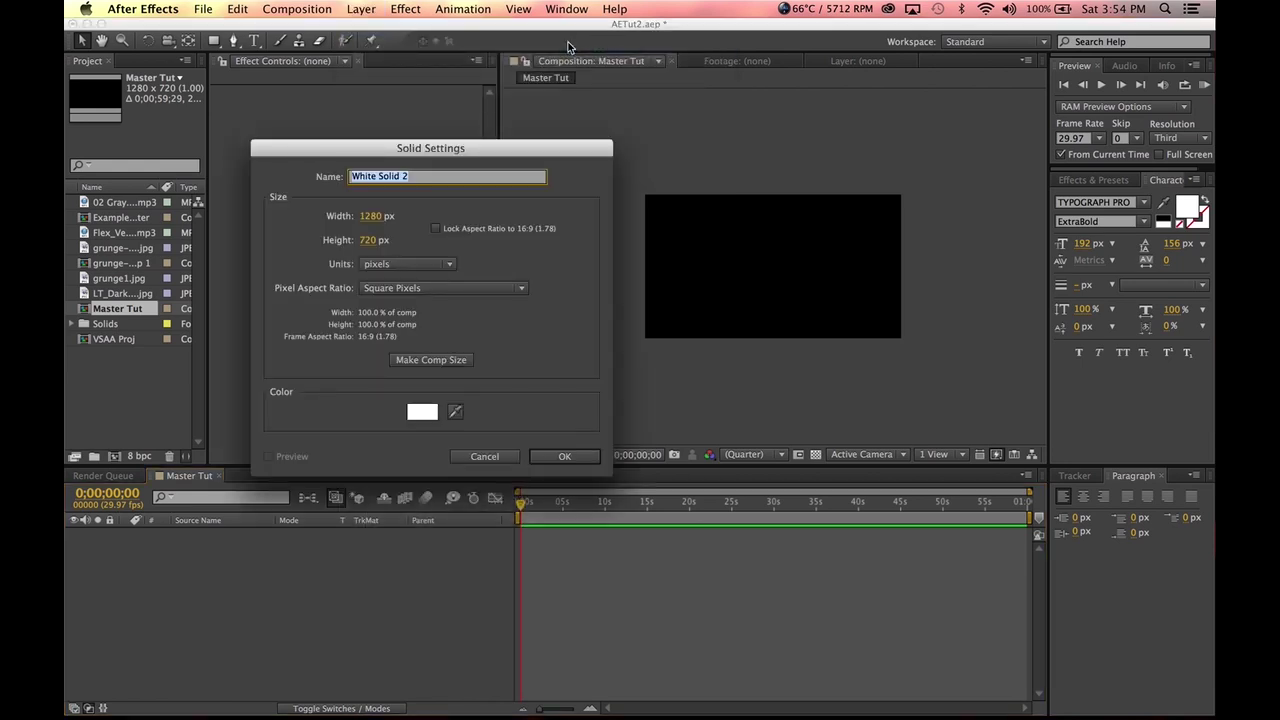
type("BG")
left_click(563, 457)
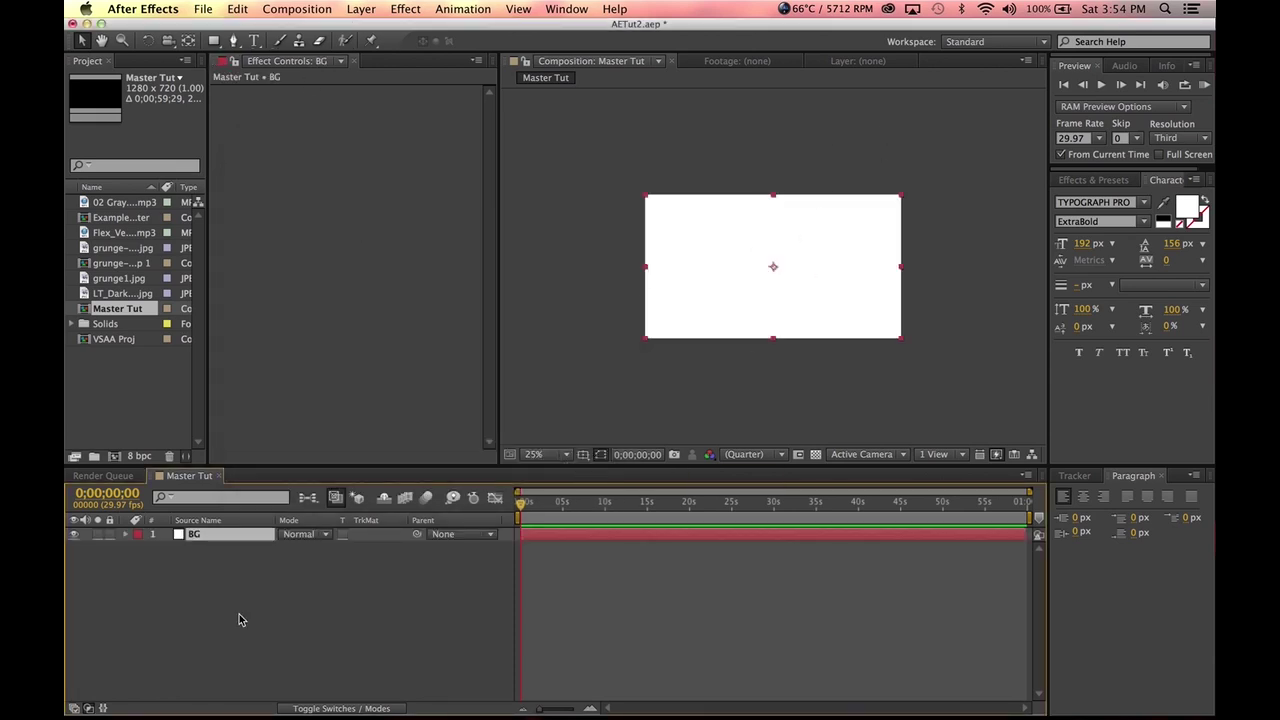
- Resize the BG solid to the composition size in Solid Settings
left_click(381, 9)
left_click(378, 42)
left_click(350, 362)
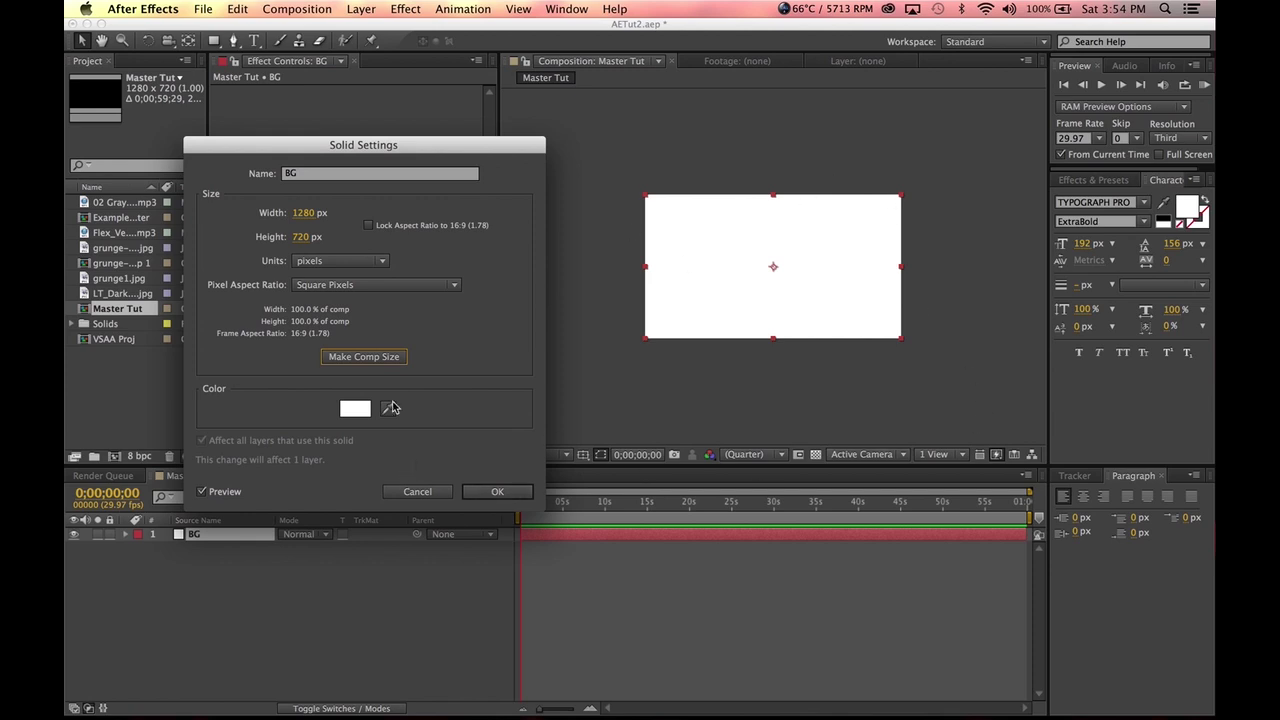
left_click(494, 490)
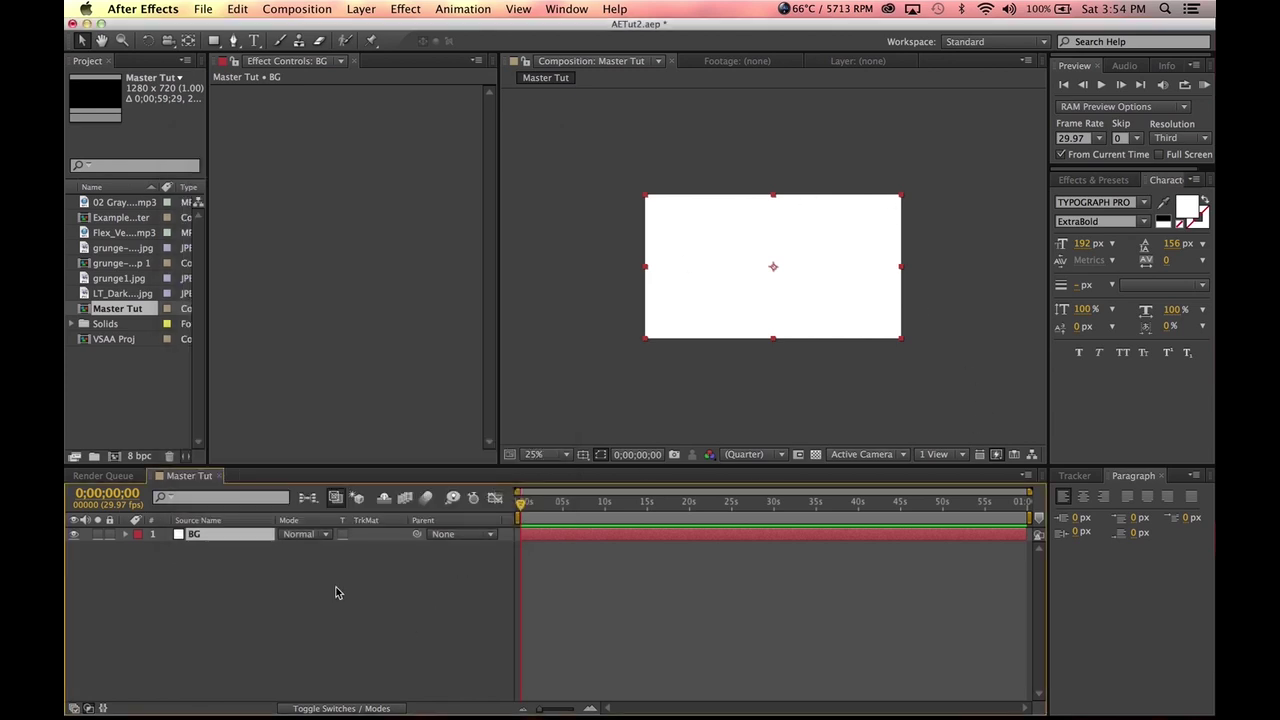
left_click(230, 537)
left_click(407, 9)
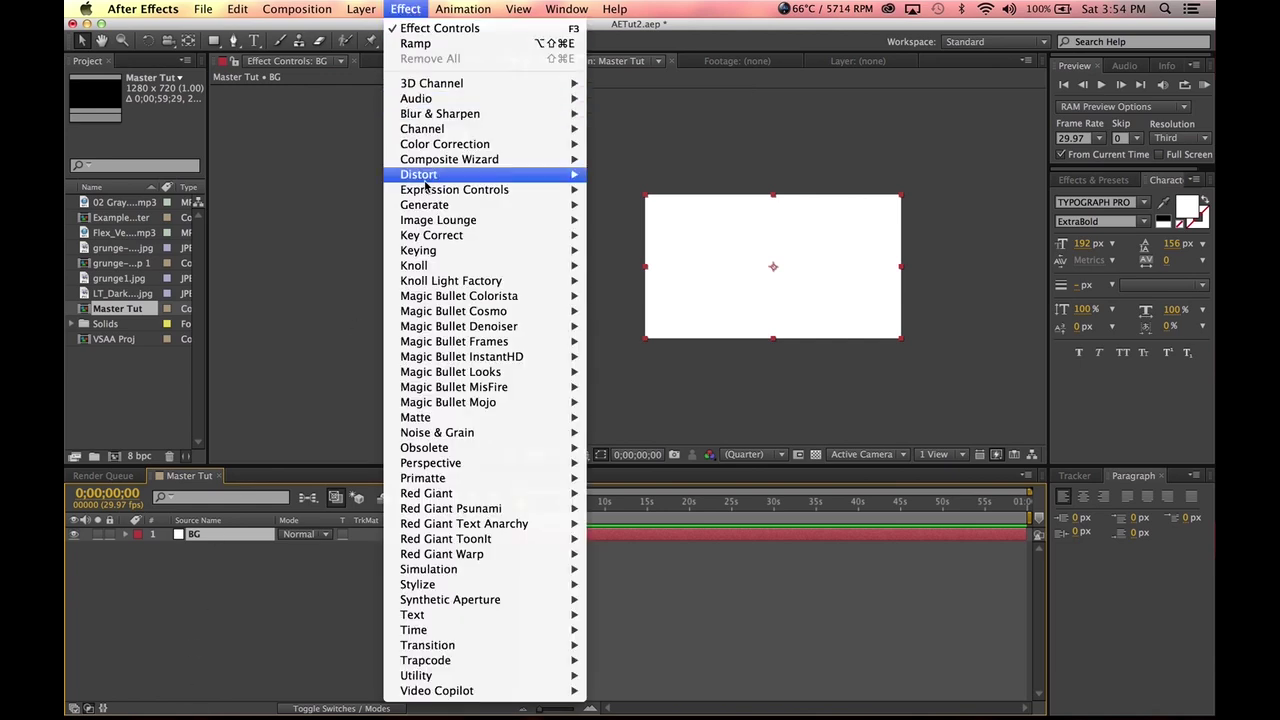
- Apply a Ramp effect to BG and set its Ramp Shape to Radial Ramp
mouse_move(442, 206)
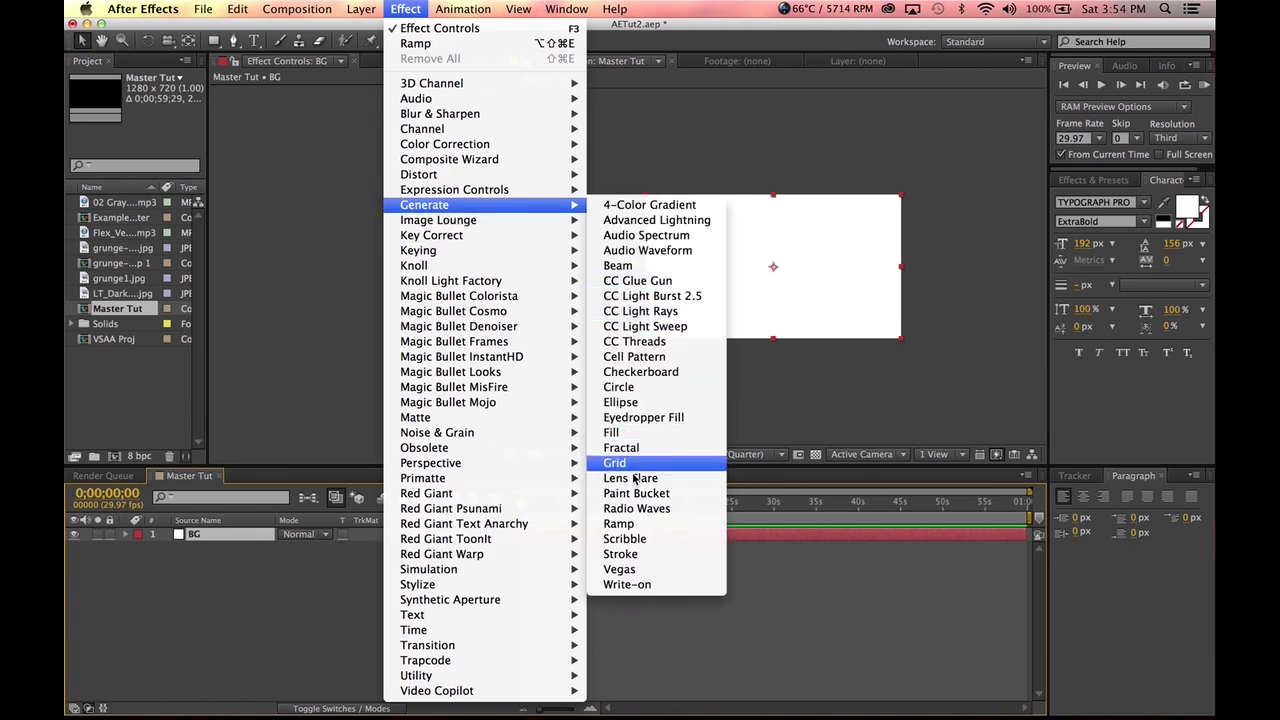
left_click(618, 523)
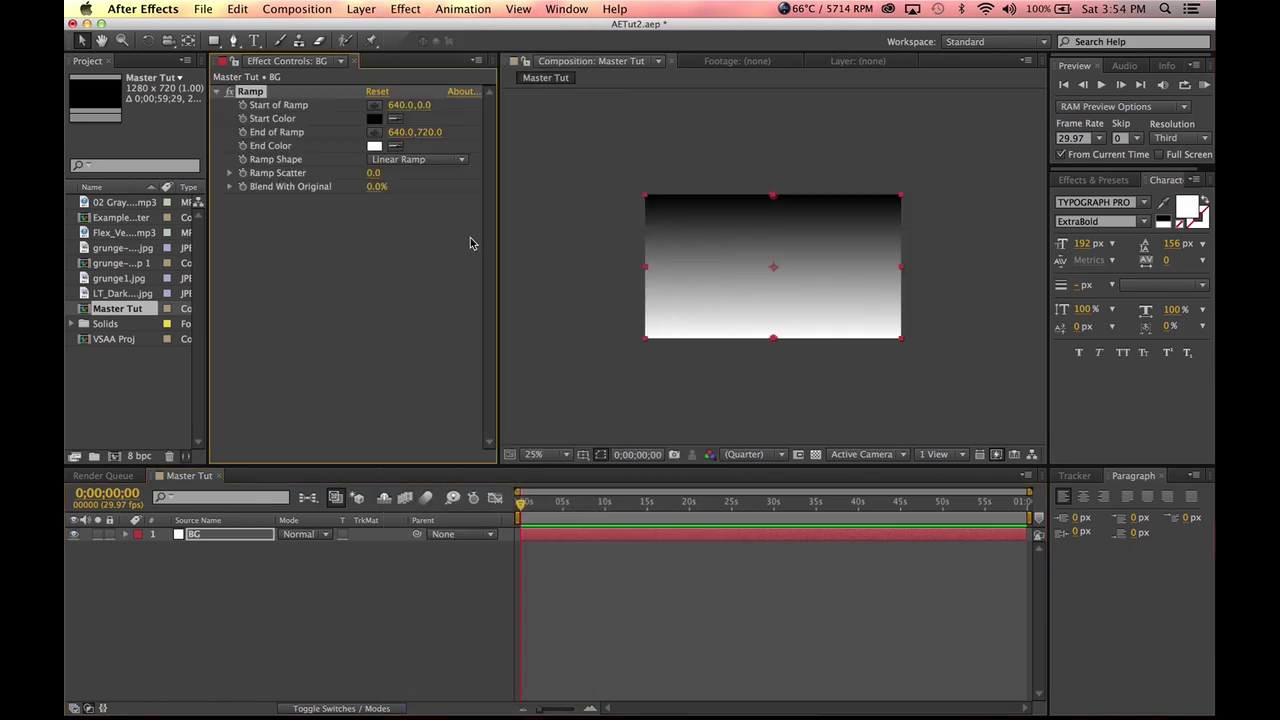
left_click(401, 160)
left_click(420, 191)
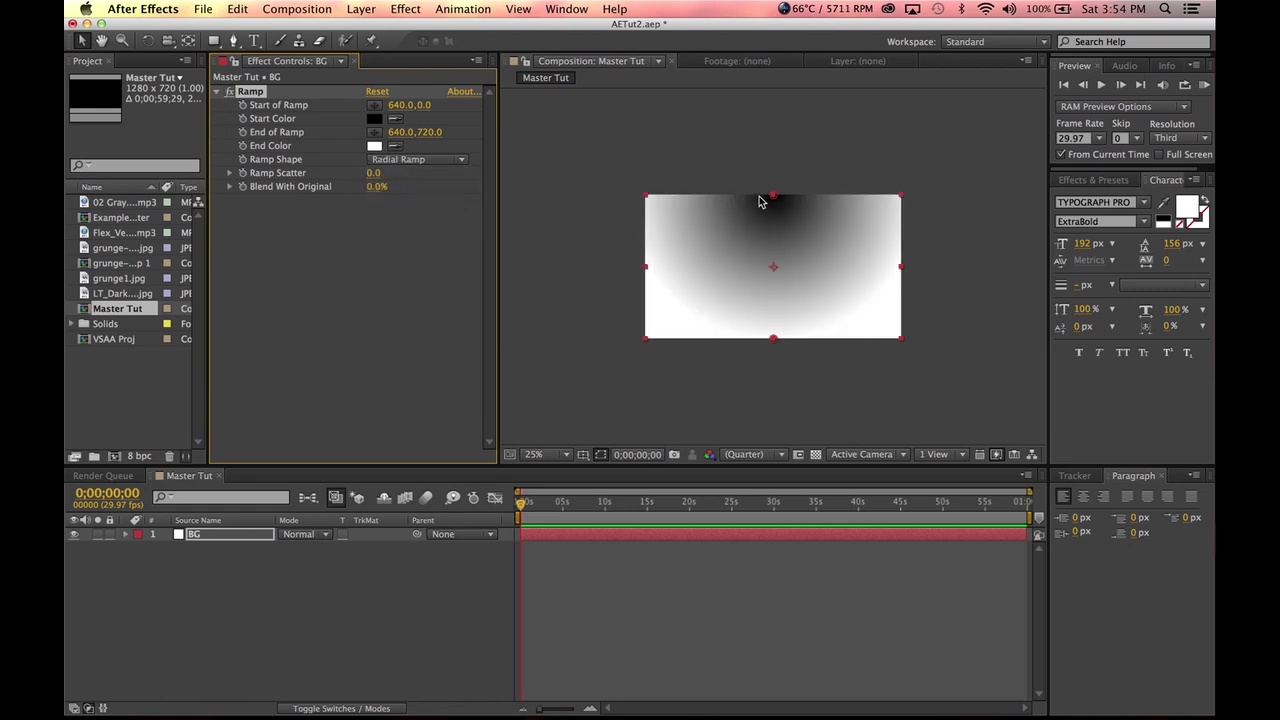
- Place the ramp's start at the frame centre and its end at the left edge, mid-height
mouse_move(772, 204)
left_mouse_down()
mouse_move(777, 220)
mouse_move(777, 208)
left_mouse_up()
key("super+z")
left_click_drag(779, 203, 773, 267)
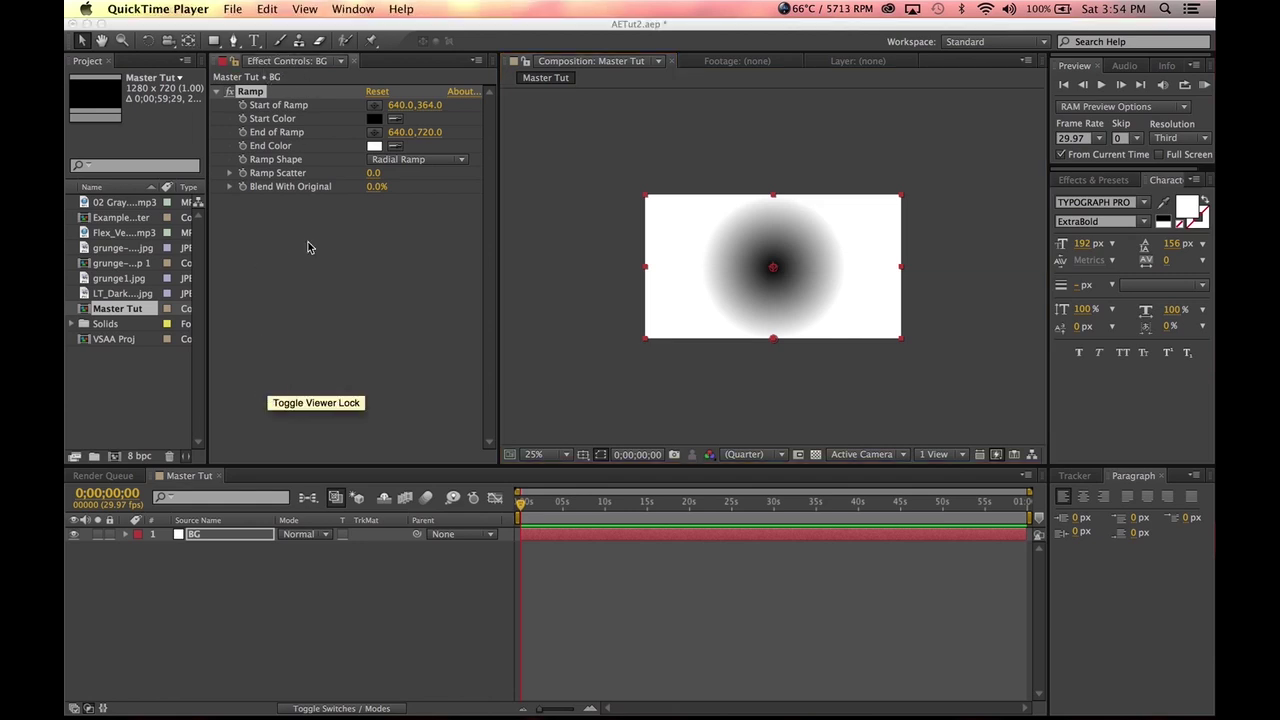
left_click(381, 134)
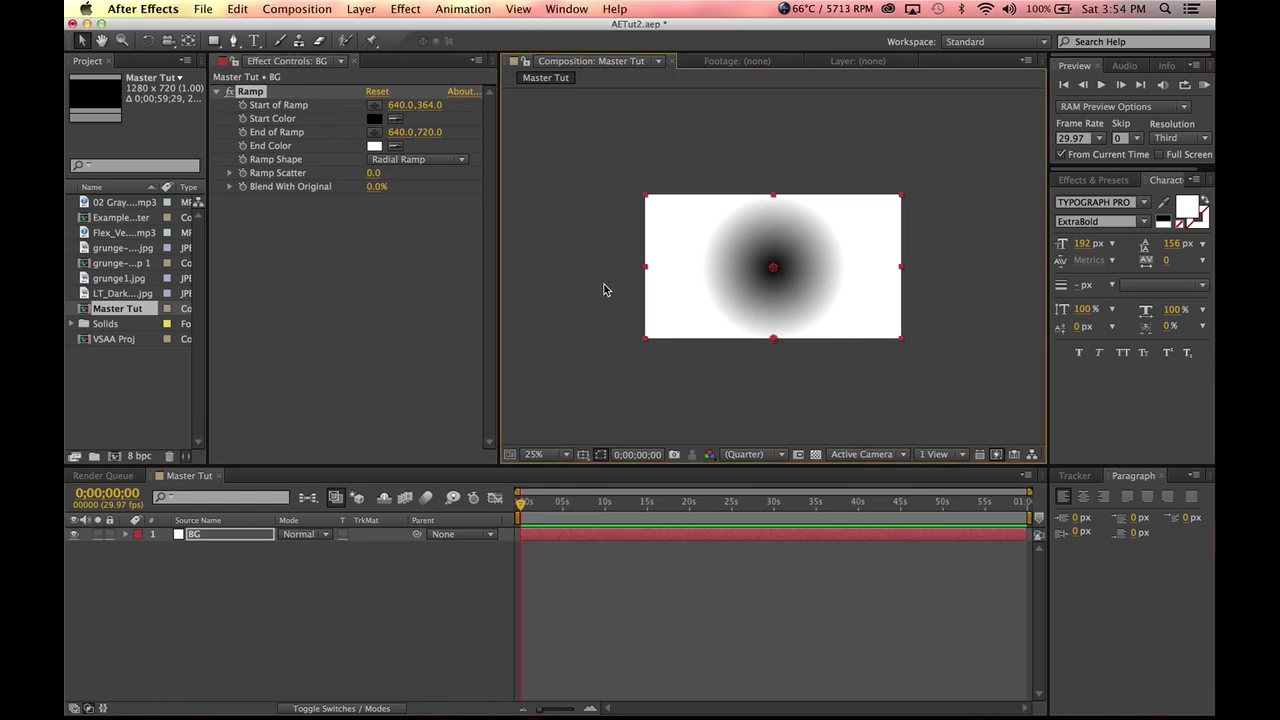
left_click(379, 133)
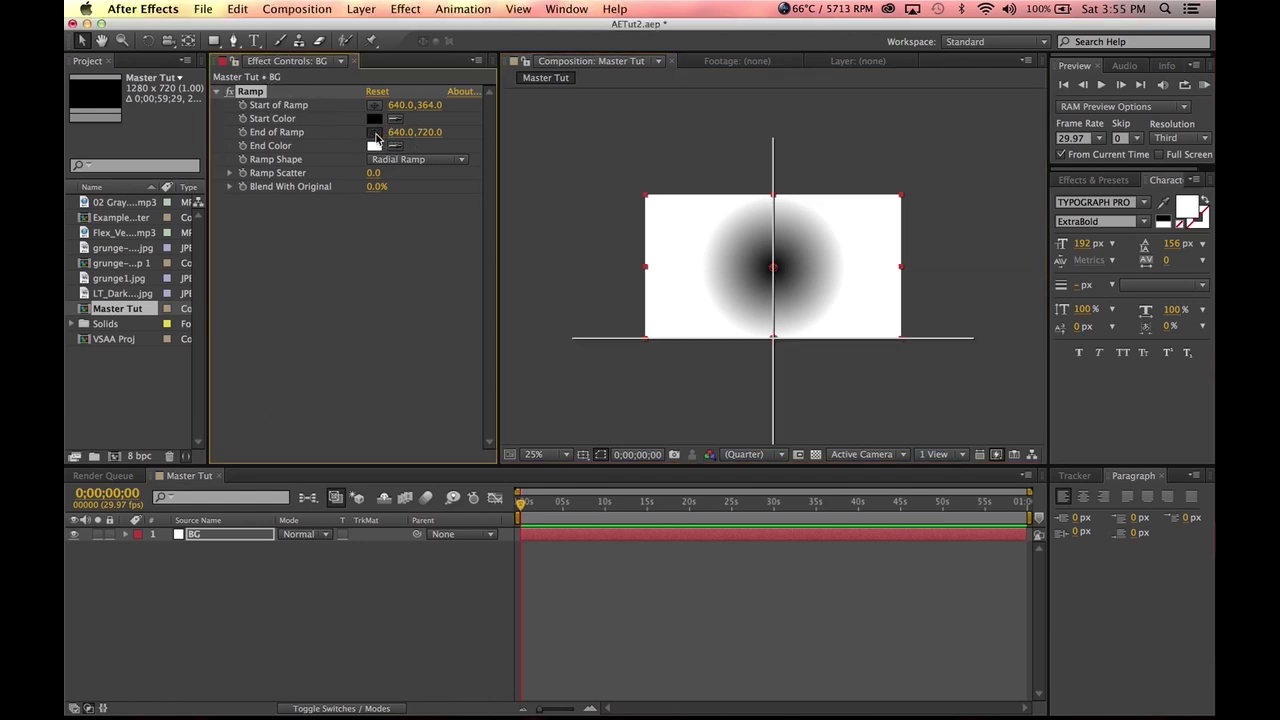
left_click(640, 265)
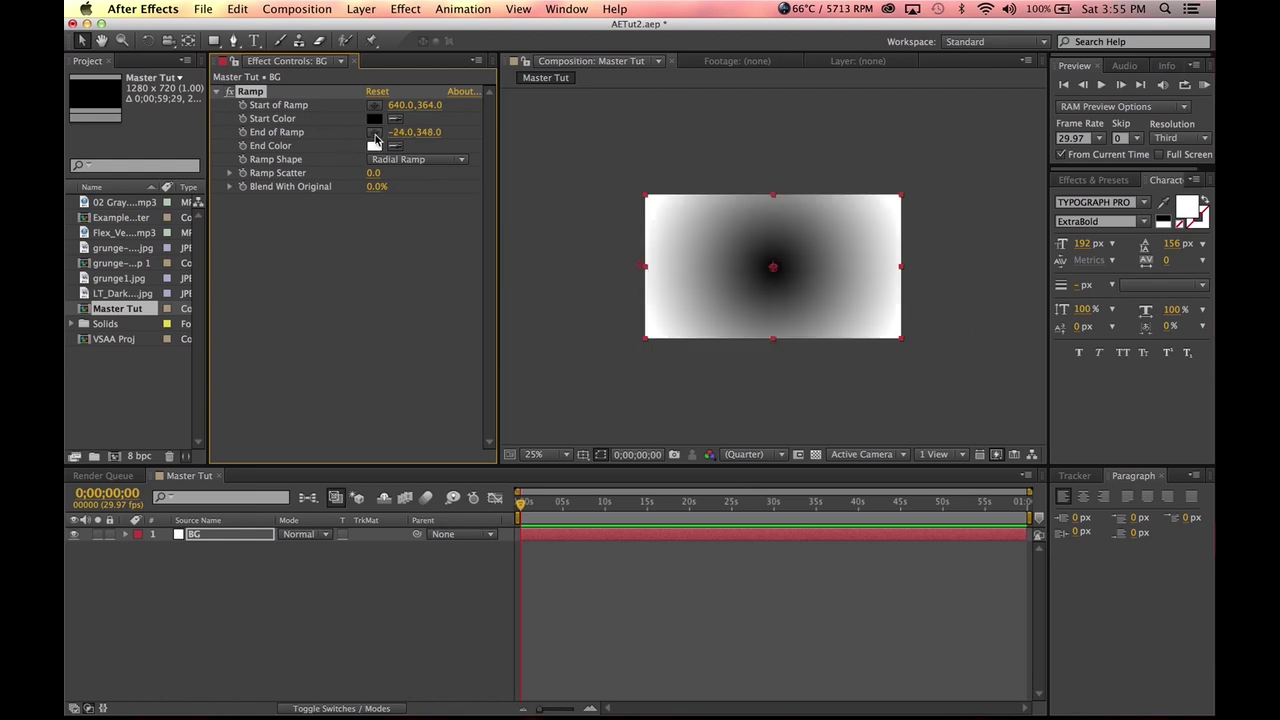
left_click(373, 135)
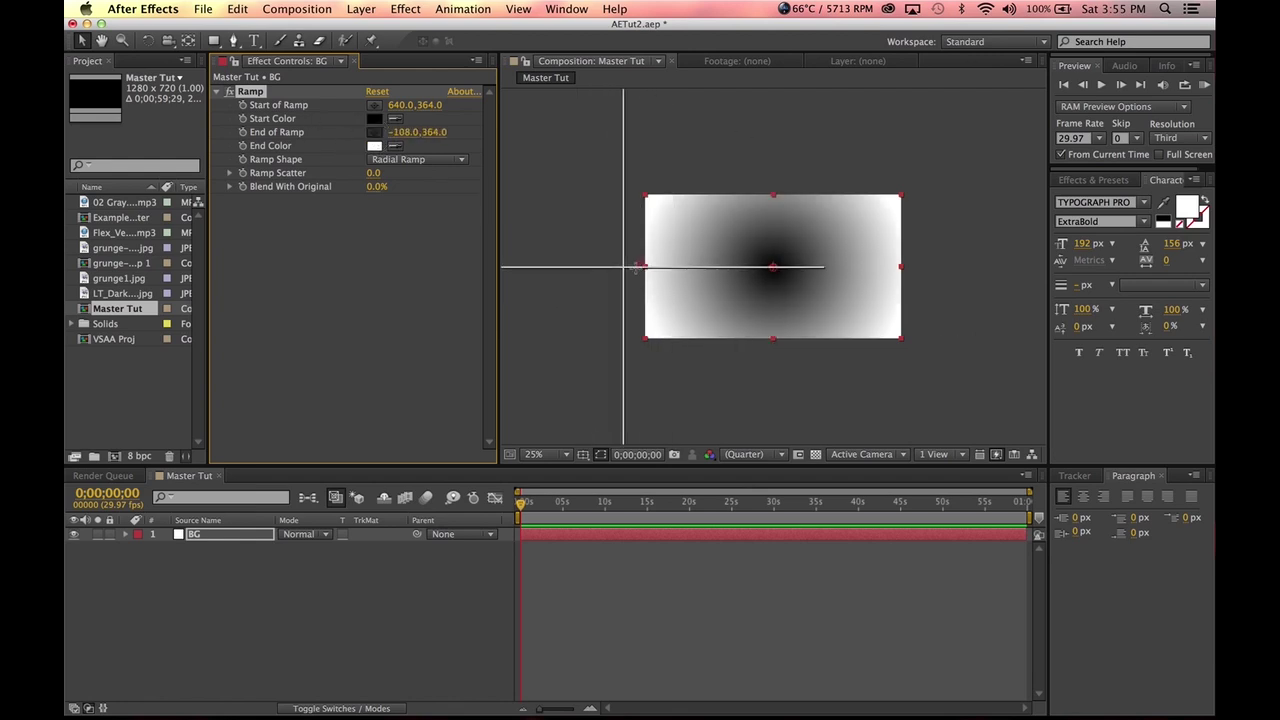
left_click(641, 266)
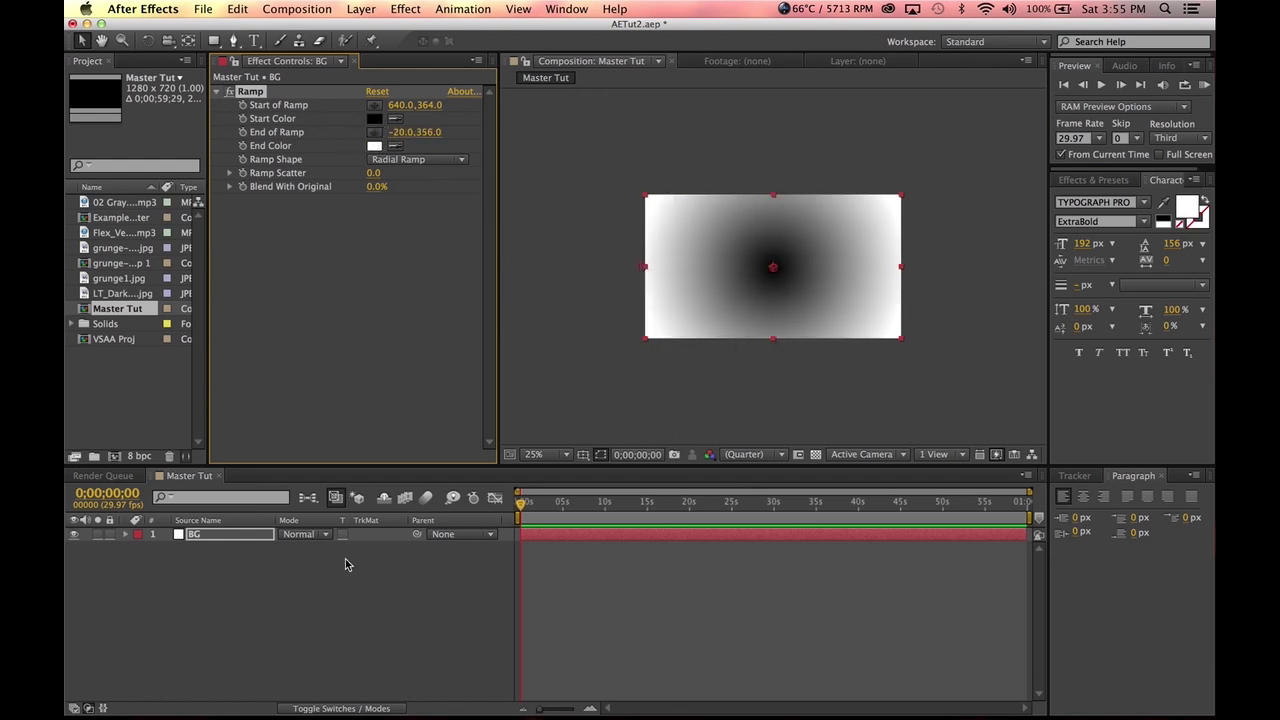
- Change the ramp colours to a white start and a light grey end
left_click(375, 119)
left_click_drag(167, 326, 68, 290)
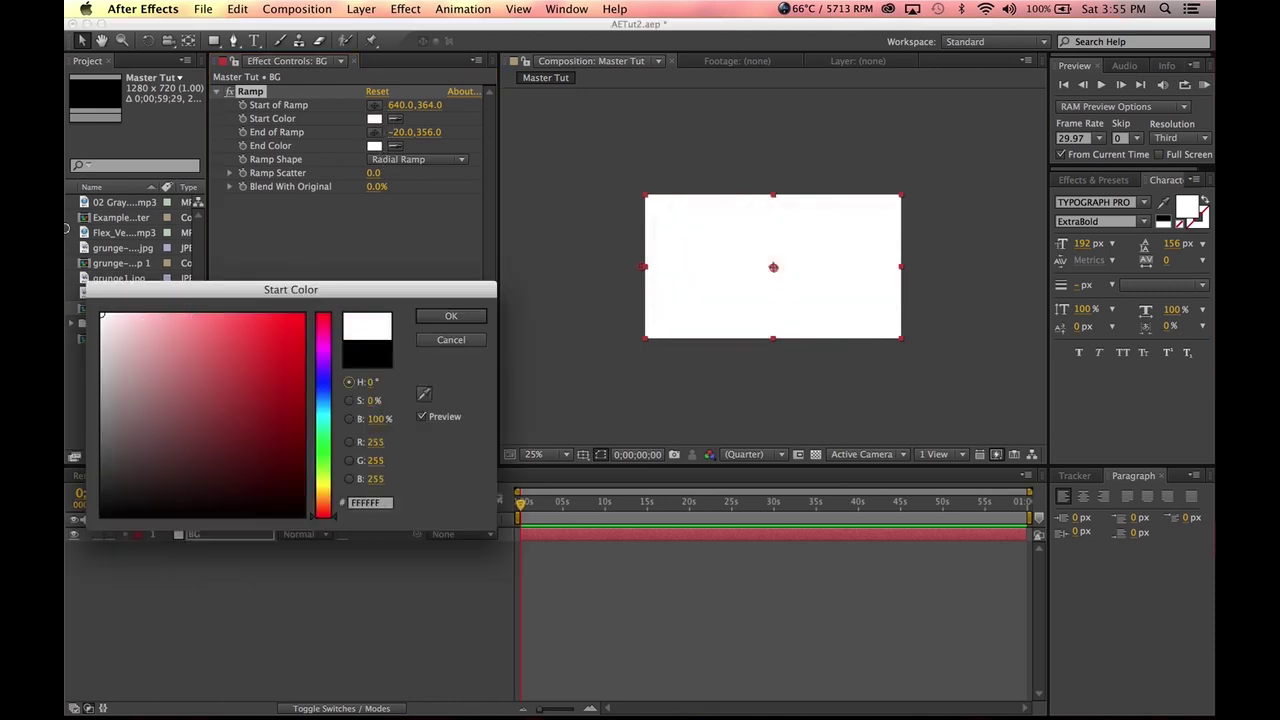
left_click(473, 324)
left_click(375, 146)
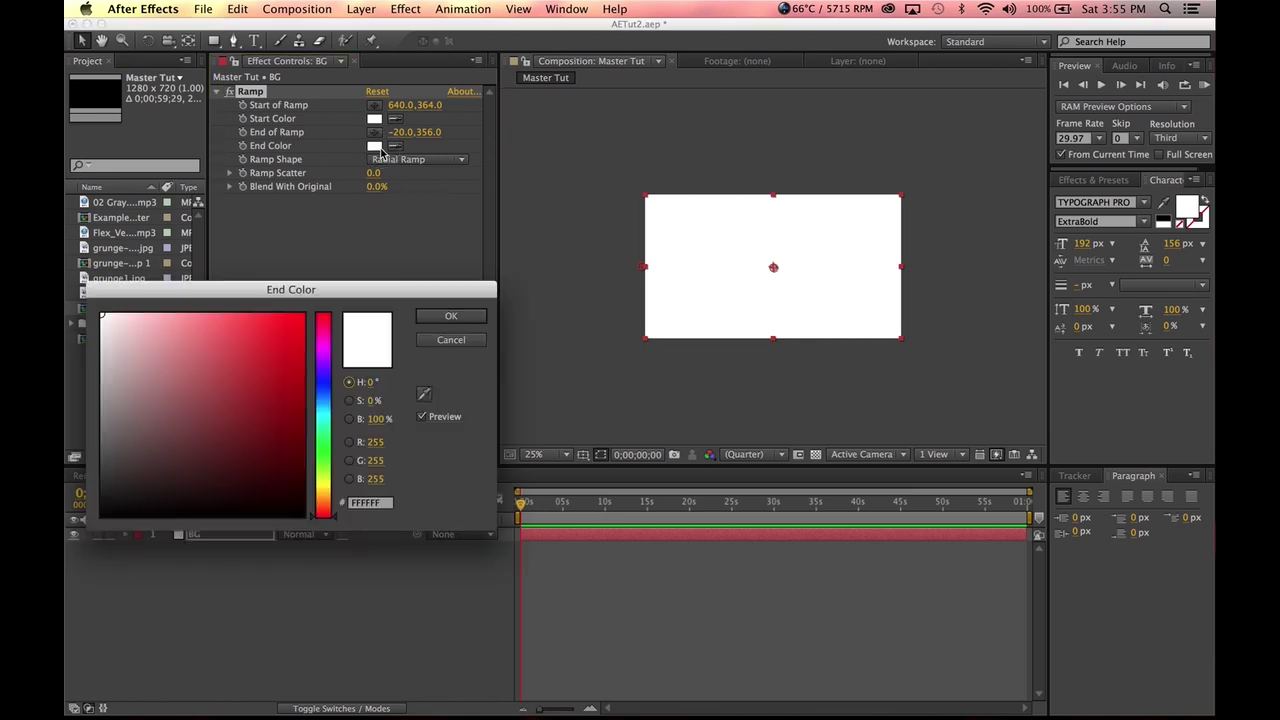
left_click_drag(157, 346, 66, 365)
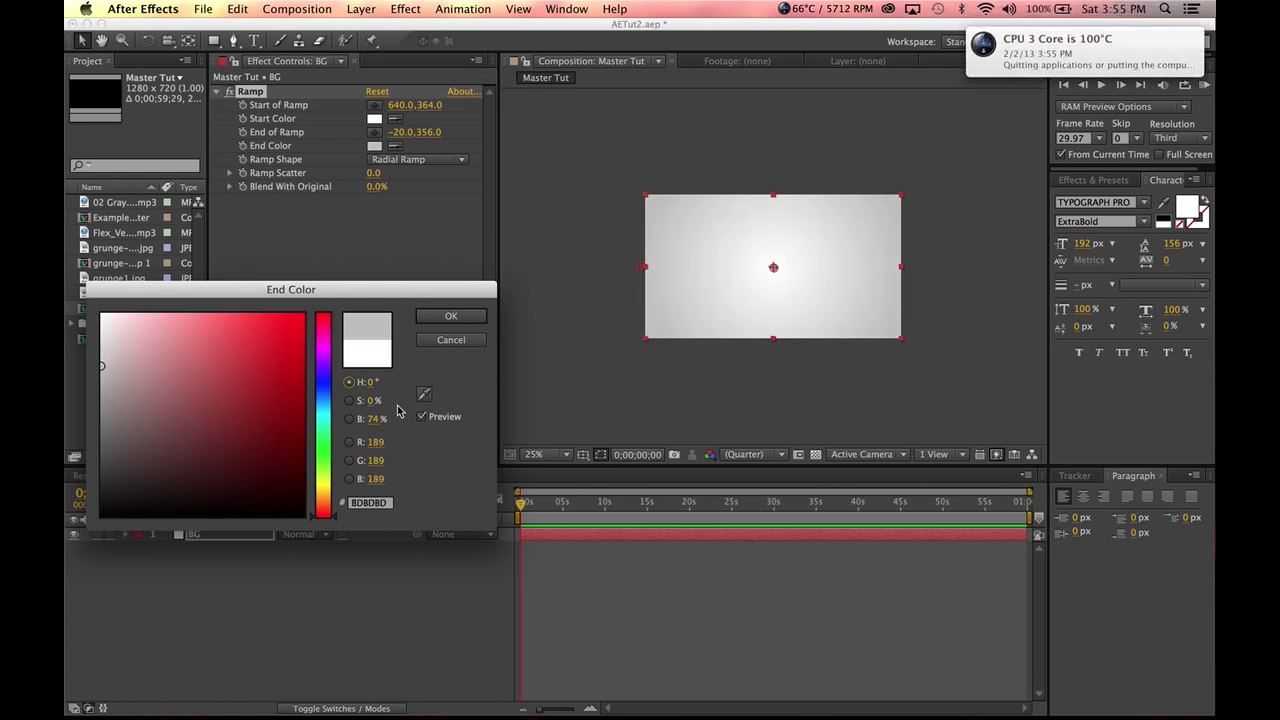
left_click(452, 317)
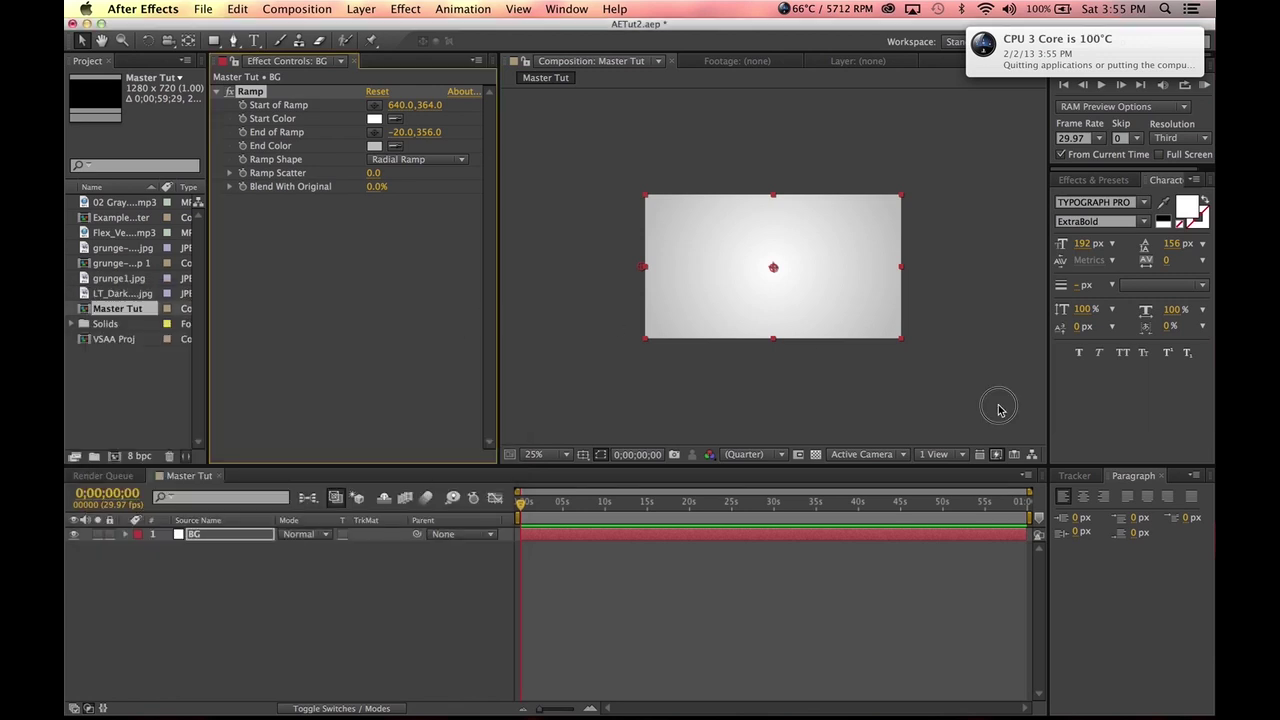
- Zoom the preview to 50%, scrub to check the background, and add a new shape layer
key("period")
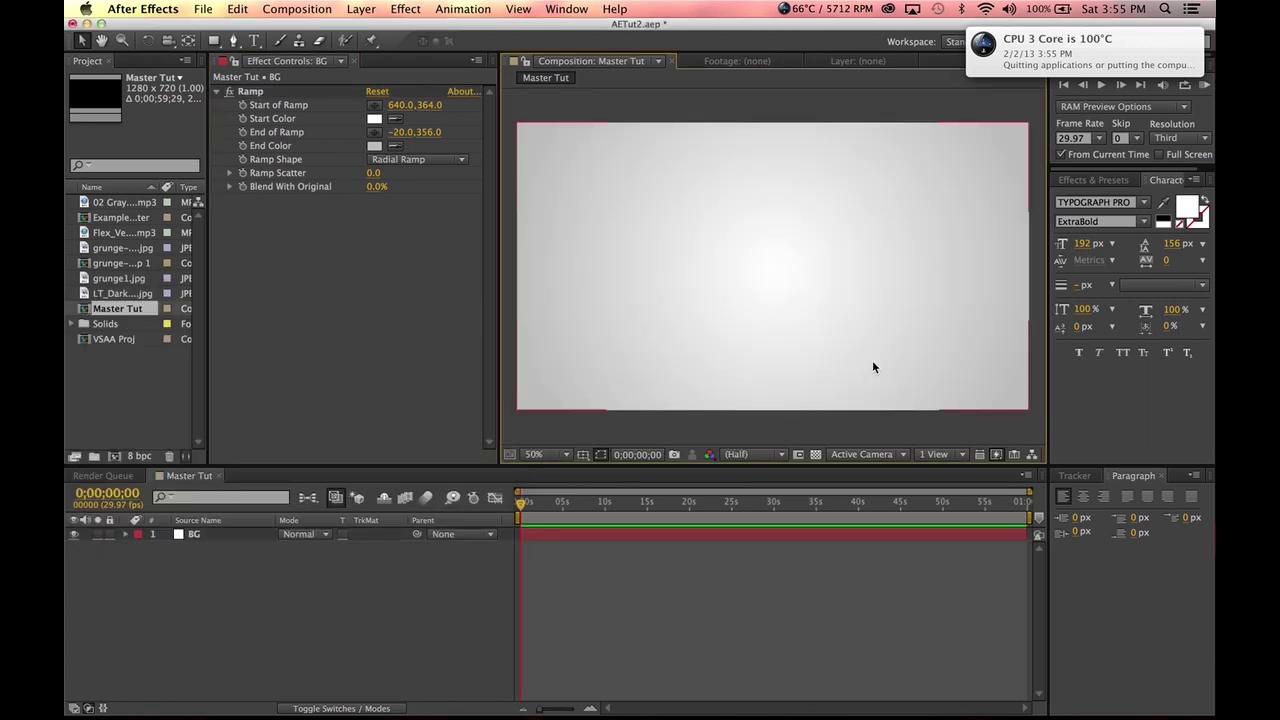
left_click(397, 686)
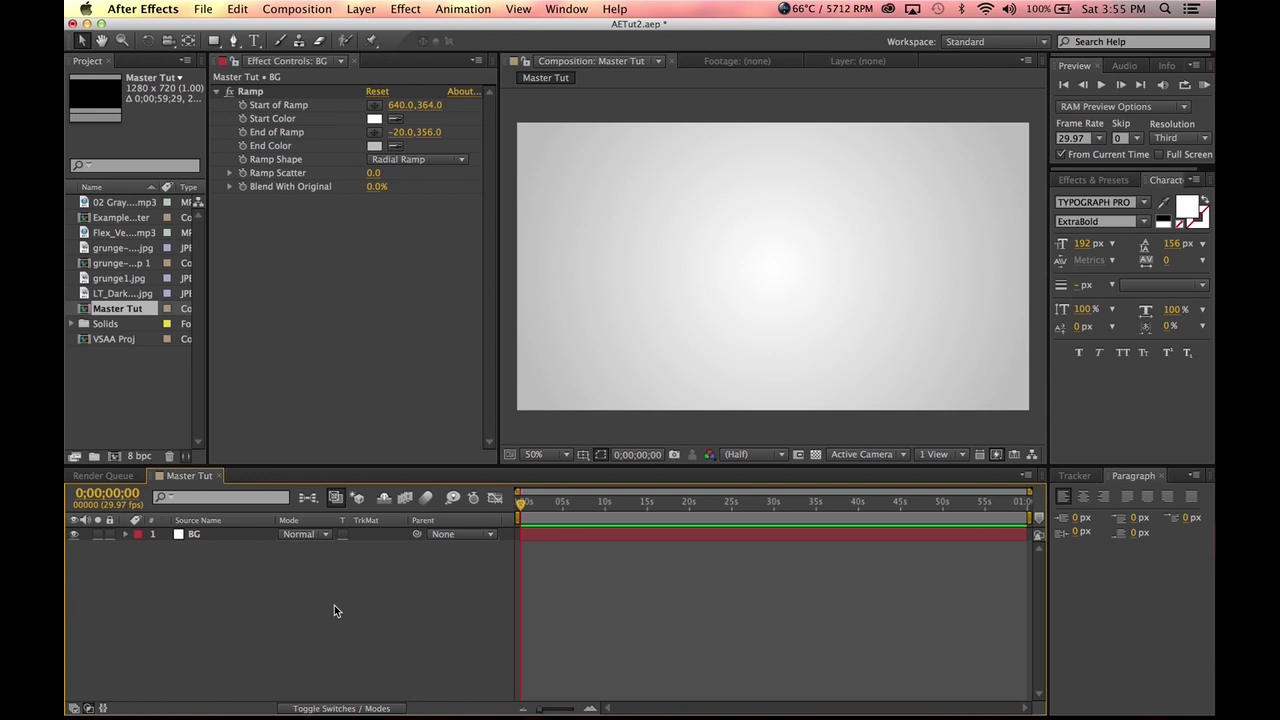
left_click_drag(575, 497, 290, 409)
left_click(360, 9)
mouse_move(364, 28)
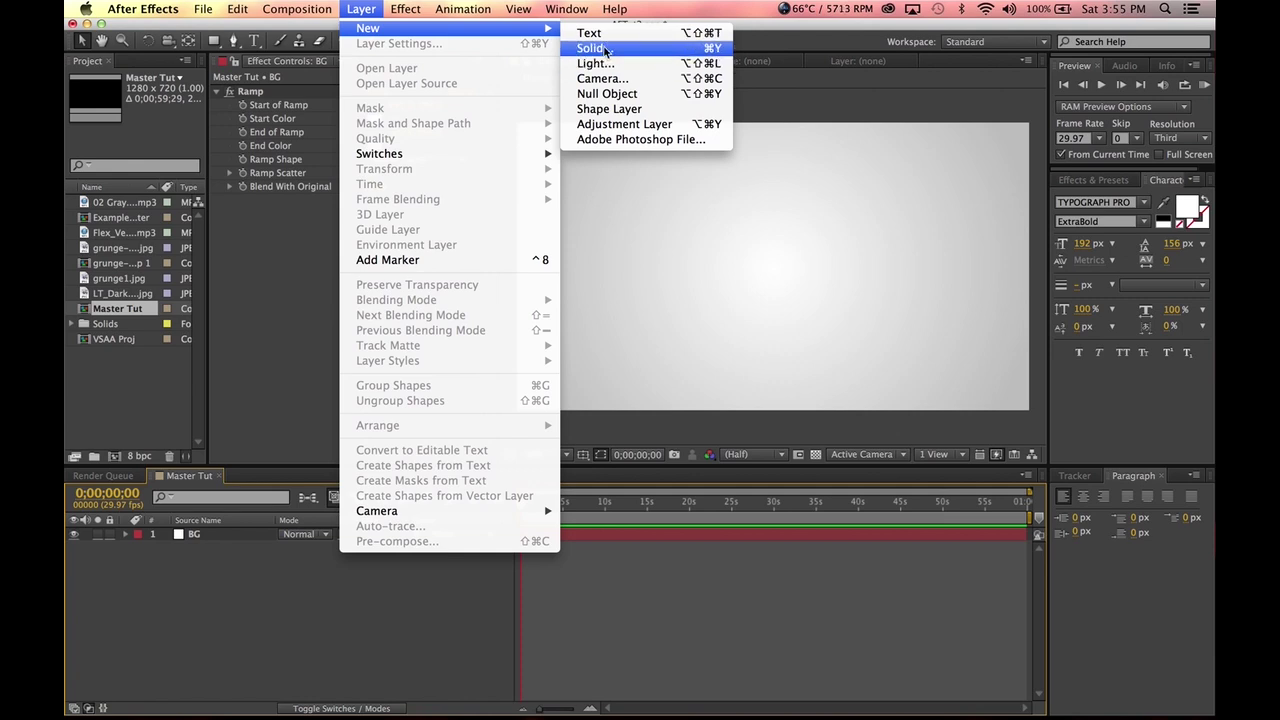
left_click(610, 109)
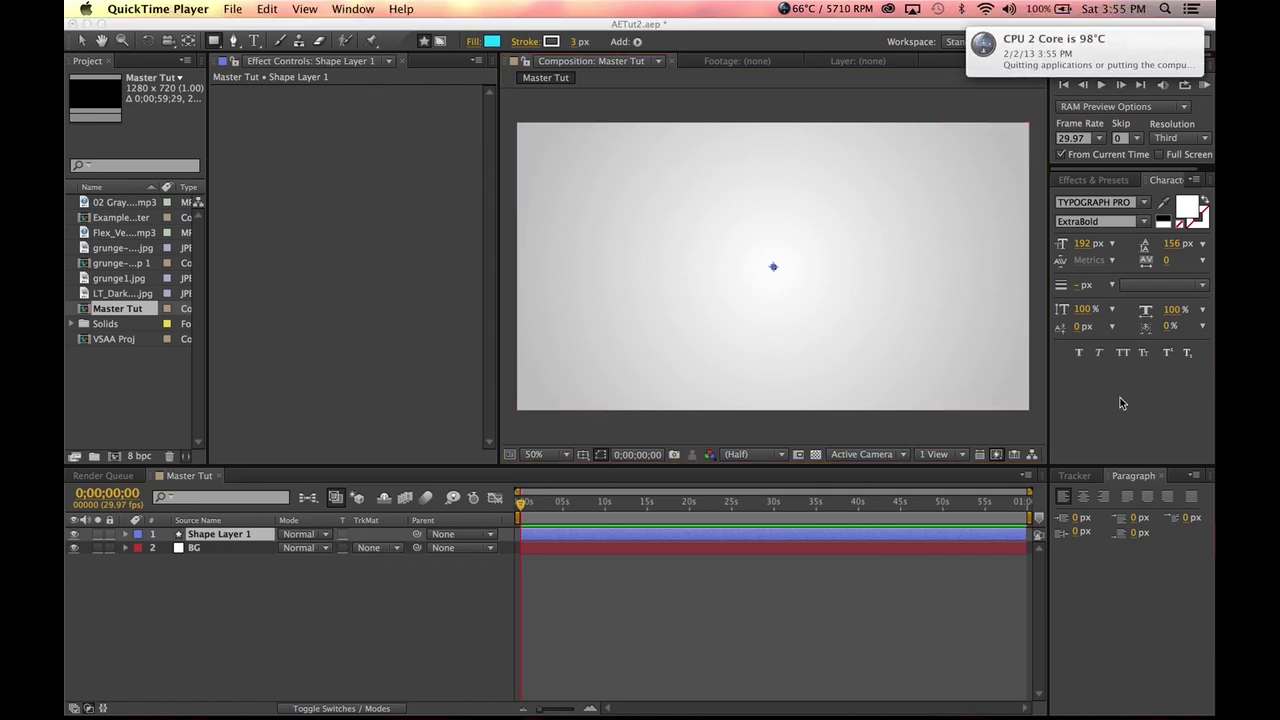
- Expand Animation Presets > Shapes > Sprites – Still in the Effects & Presets panel
left_click(1075, 170)
left_click(1092, 180)
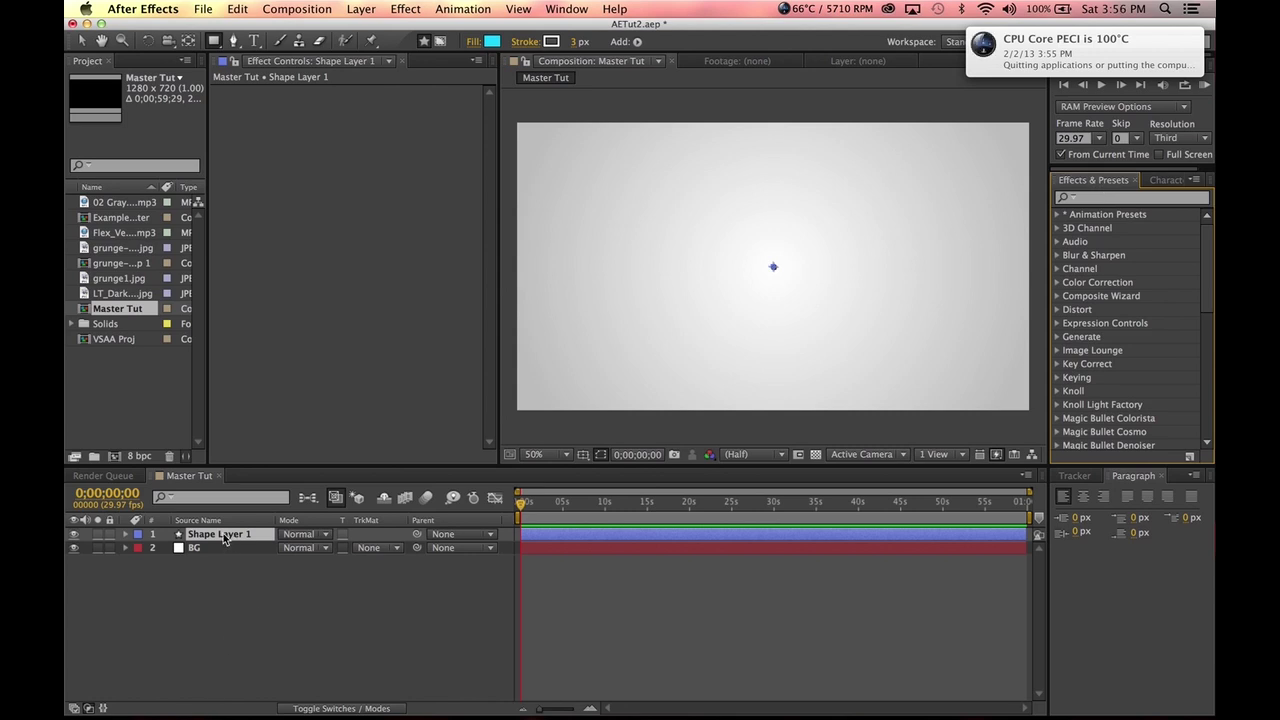
left_click(1058, 216)
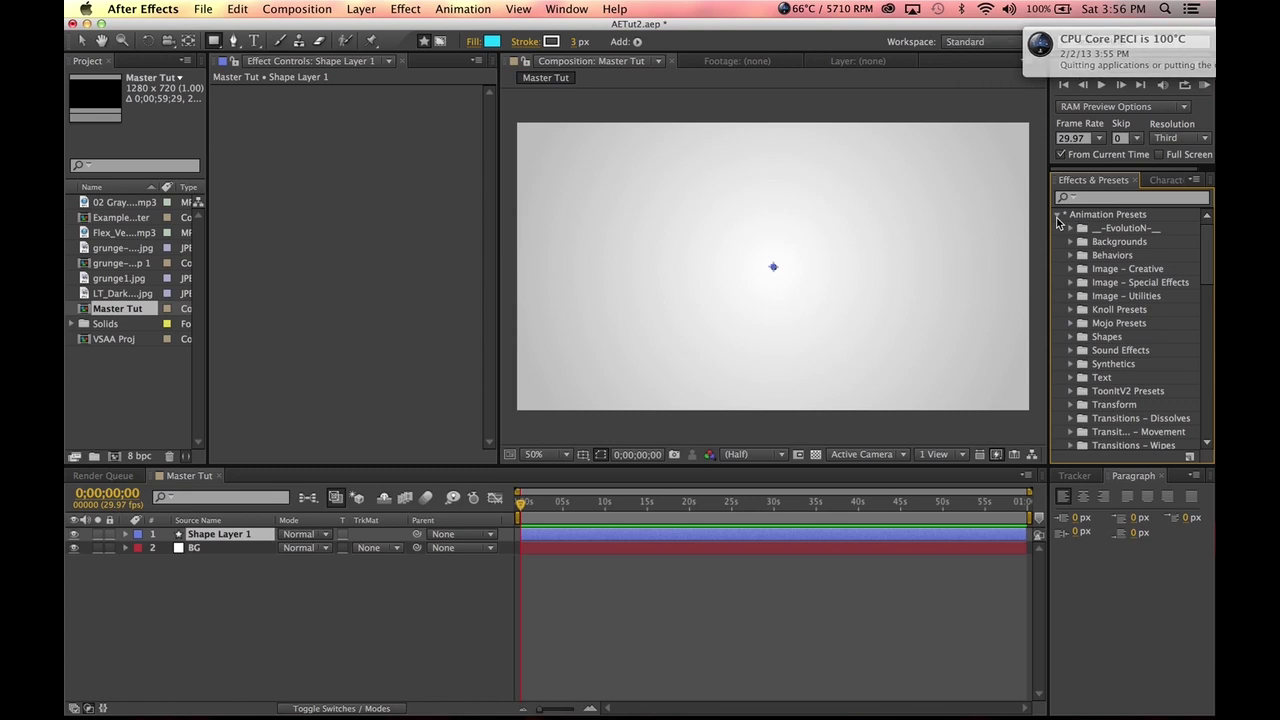
scroll(1075, 250, "down", 3)
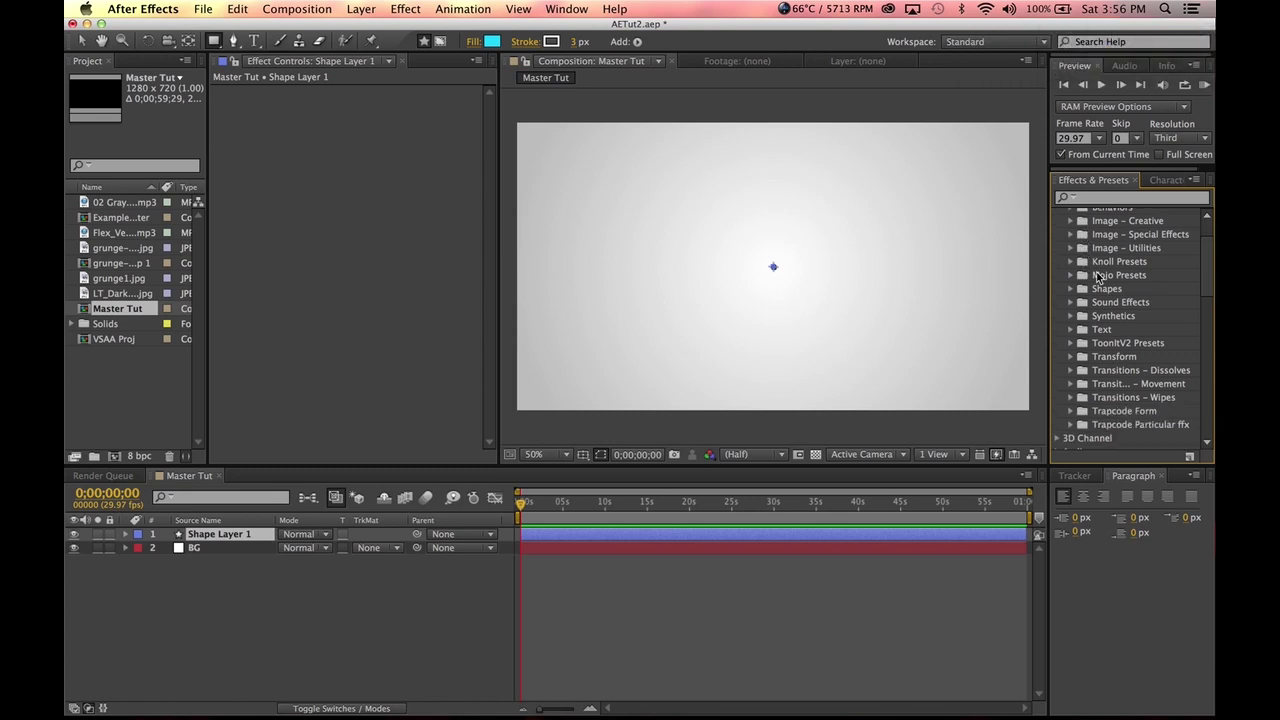
scroll(1100, 275, "down", 3)
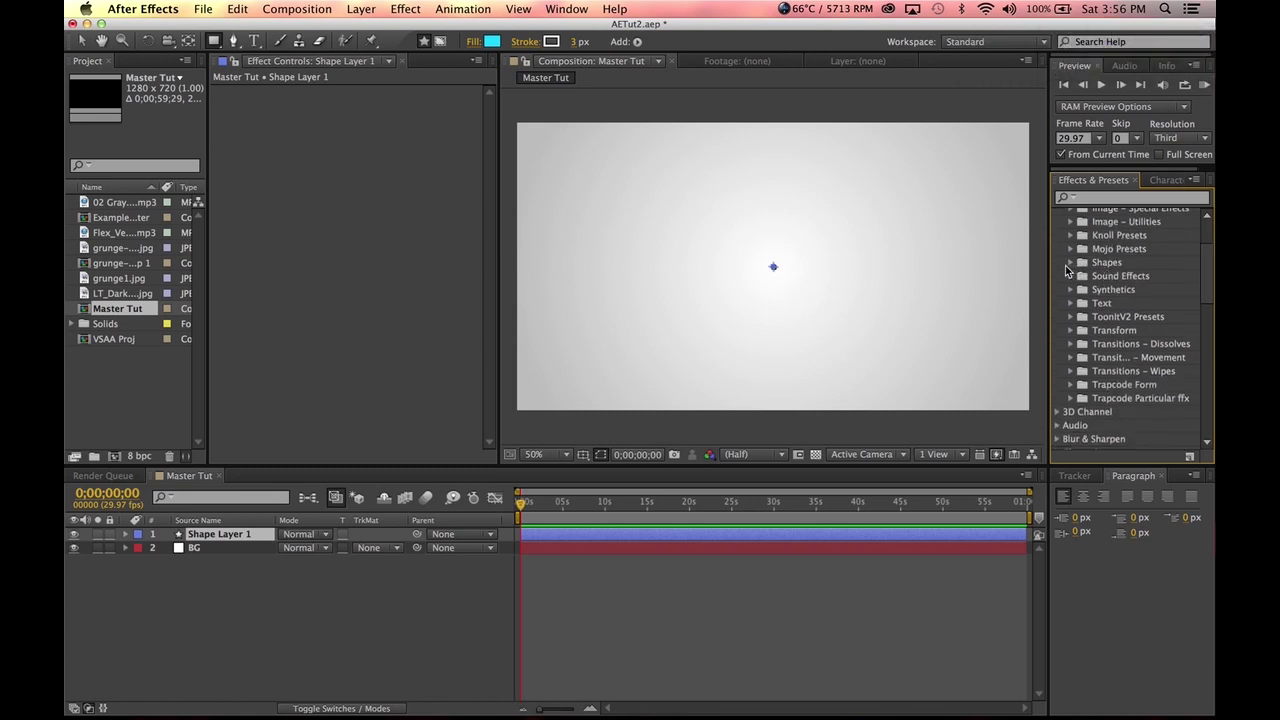
left_click(1071, 262)
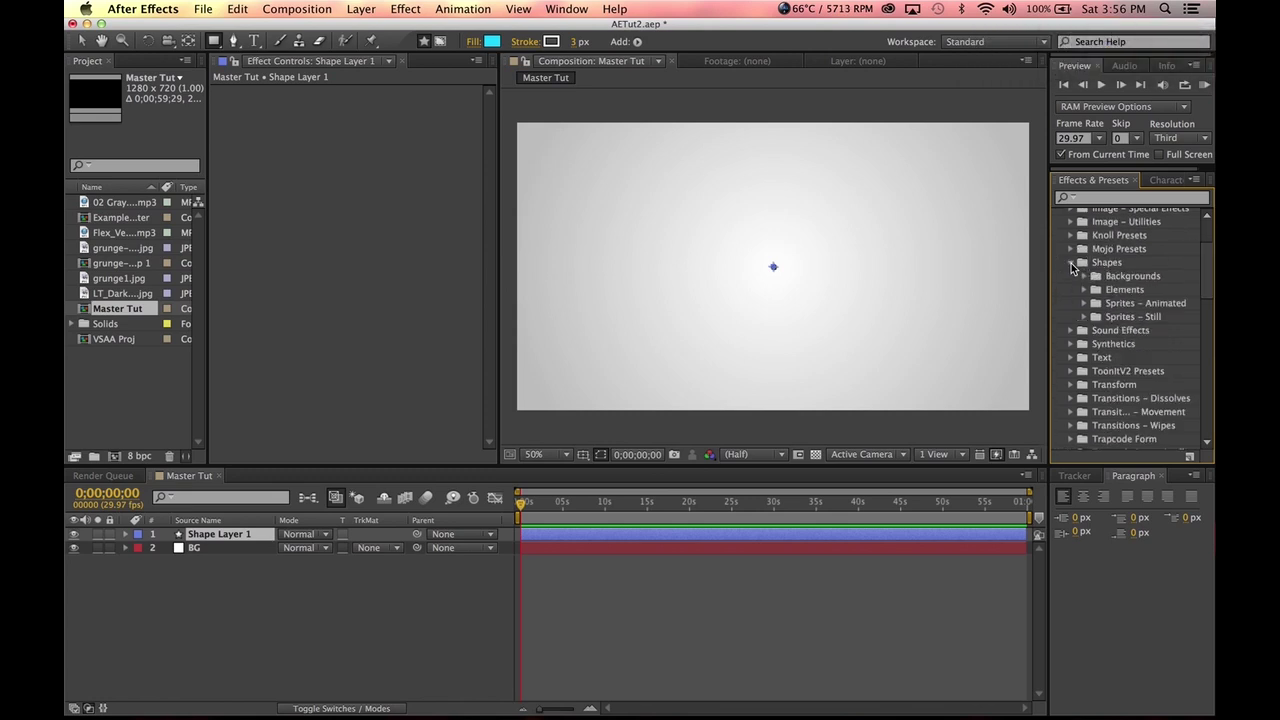
left_click(1085, 317)
left_click(1180, 258)
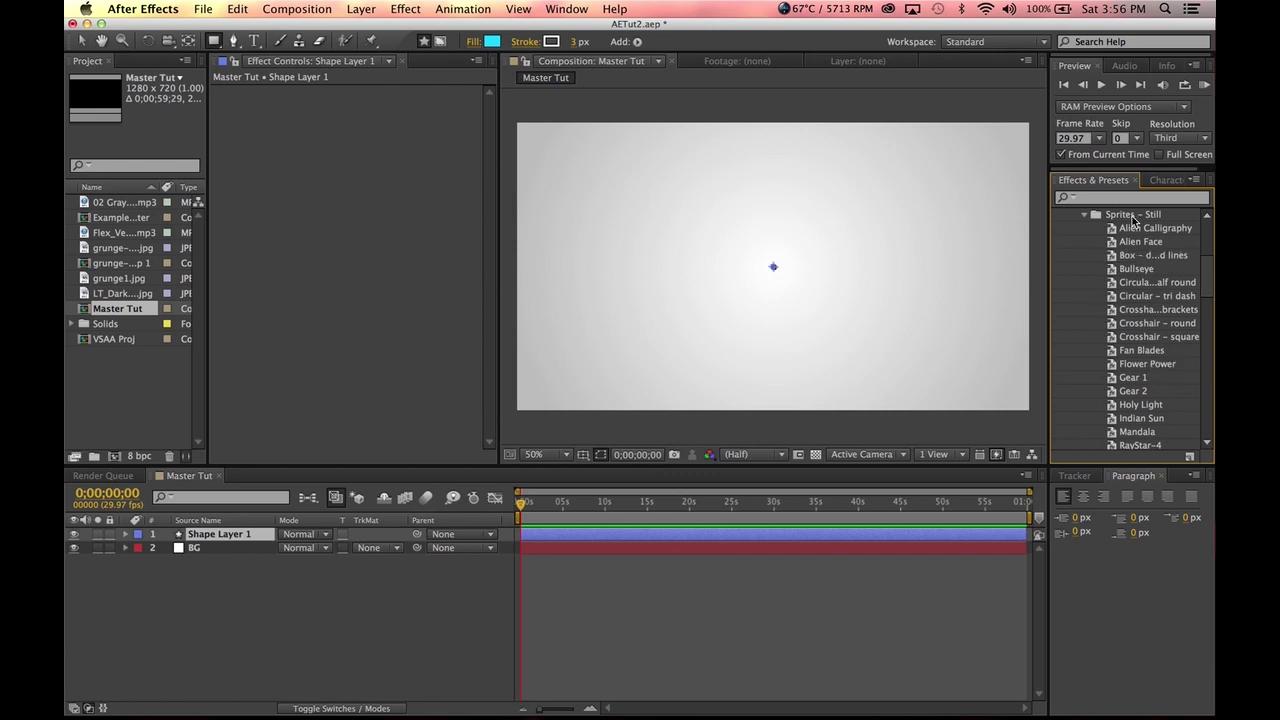
- Try searching the presets for 'sprite', 'shap' and 'Sprit', then clear the search
left_click(1116, 200)
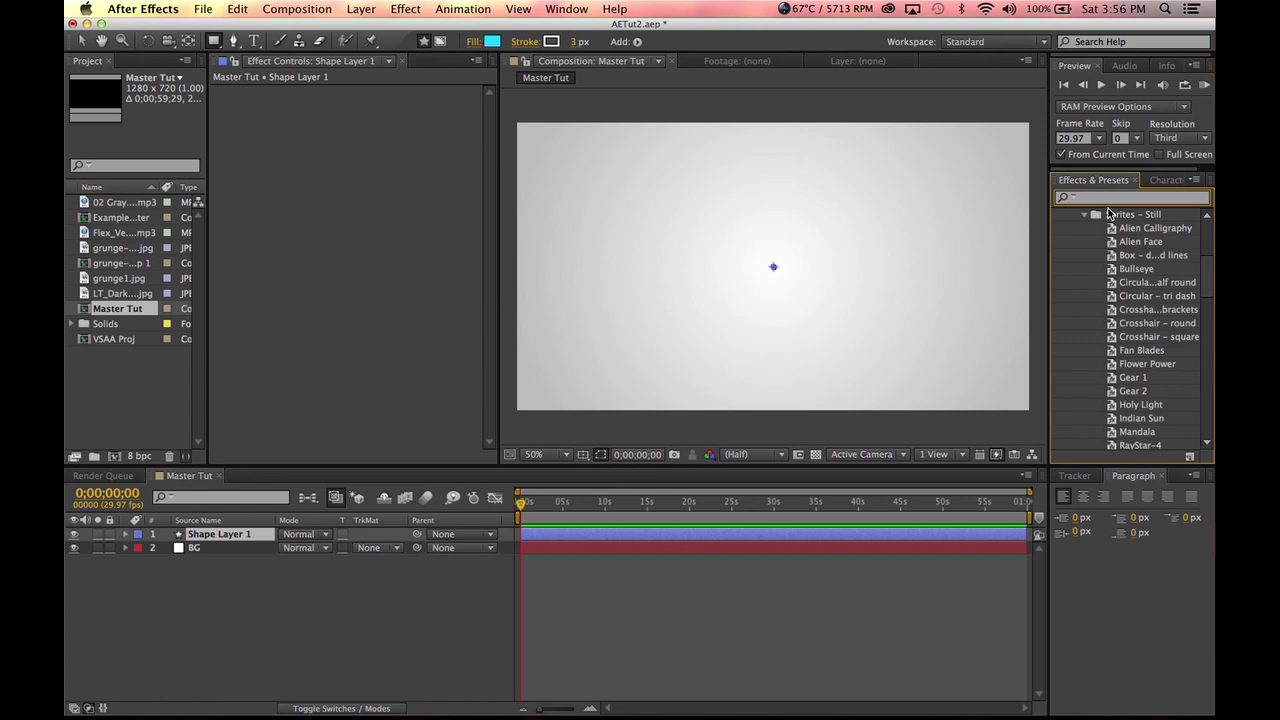
type("sprite")
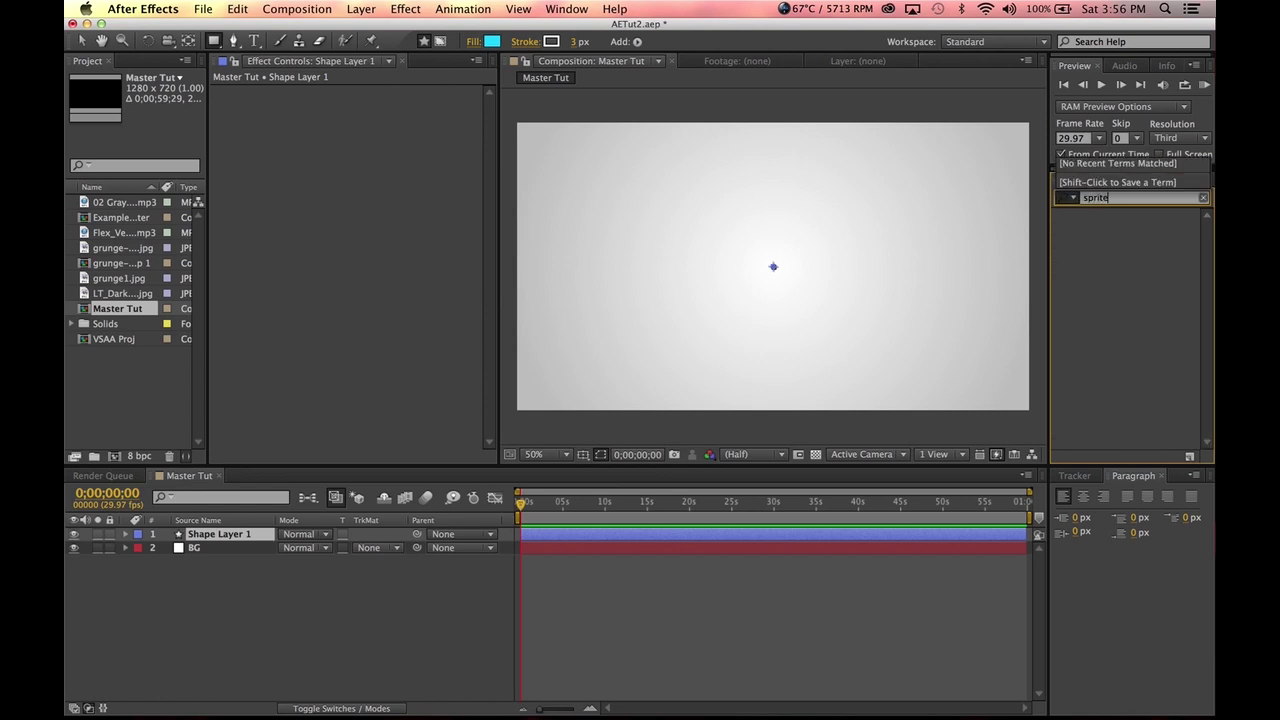
key("BackSpace")
key("BackSpace")
key("BackSpace")
key("BackSpace")
key("BackSpace")
key("BackSpace")
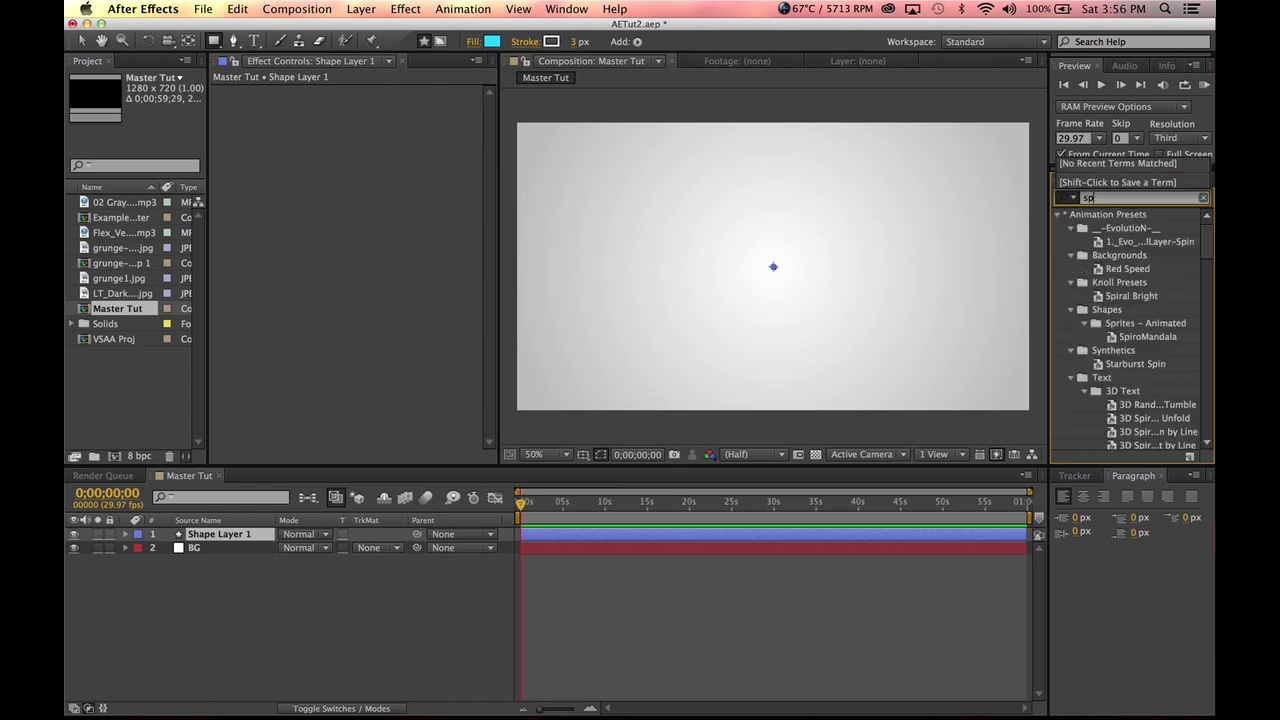
type("shape")
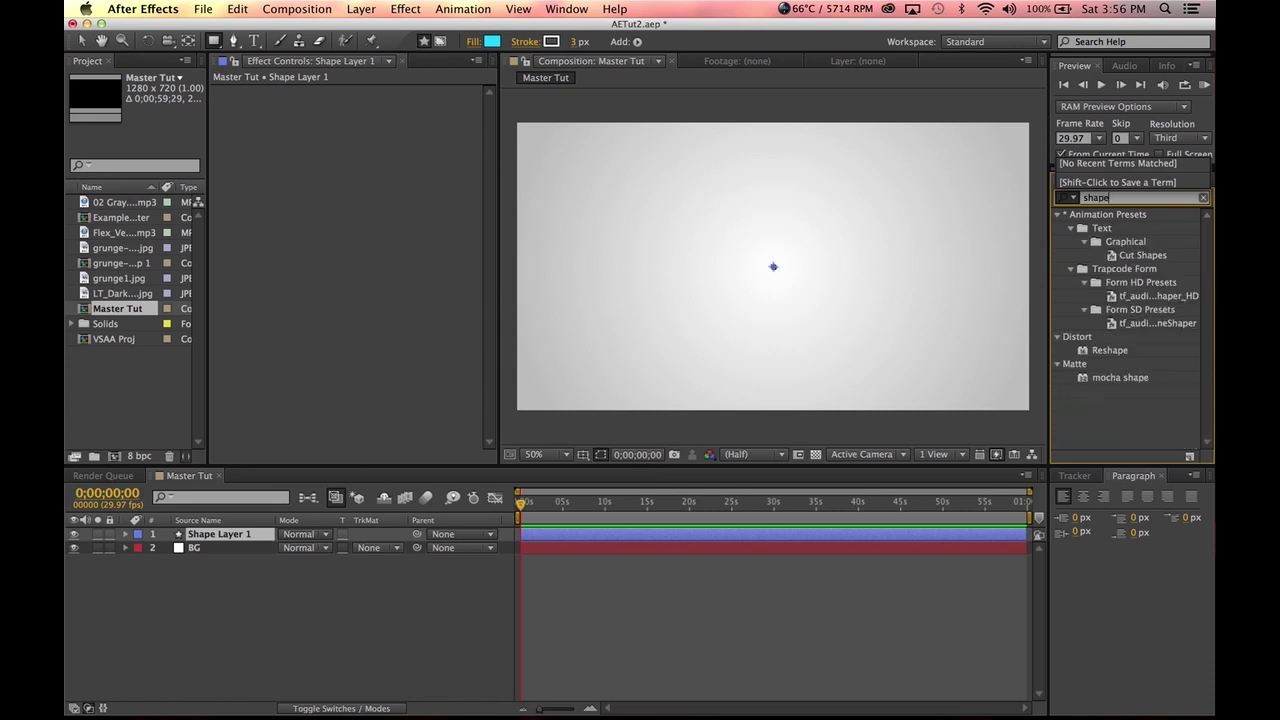
key("BackSpace")
key("BackSpace")
key("BackSpace")
key("BackSpace")
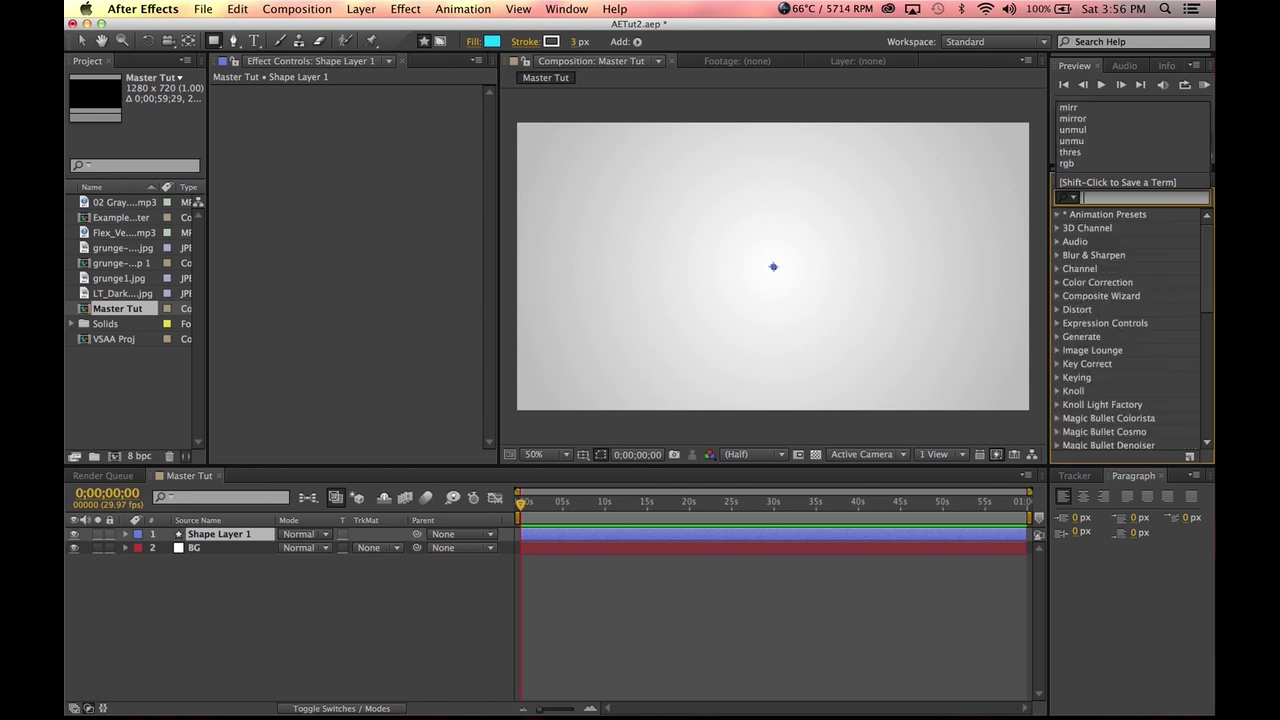
left_click(1058, 216)
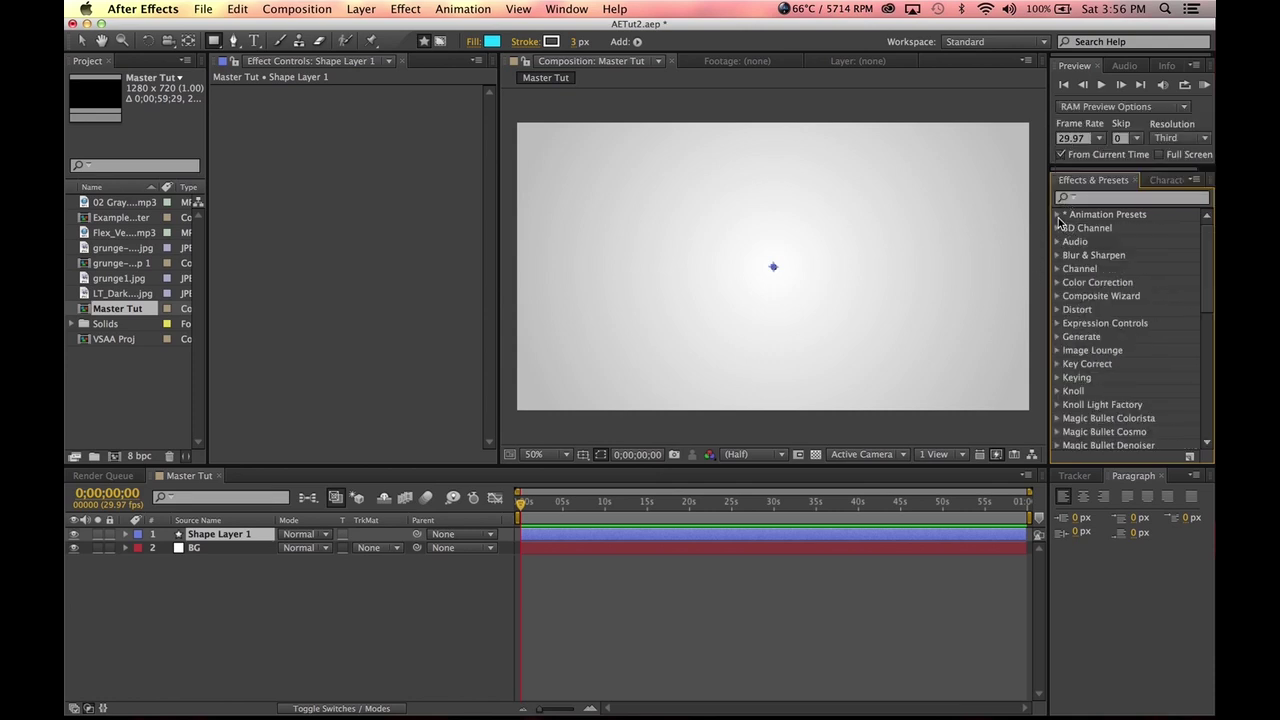
left_click(1058, 215)
mouse_move(1204, 238)
left_mouse_down()
mouse_move(1204, 264)
mouse_move(1204, 252)
left_mouse_up()
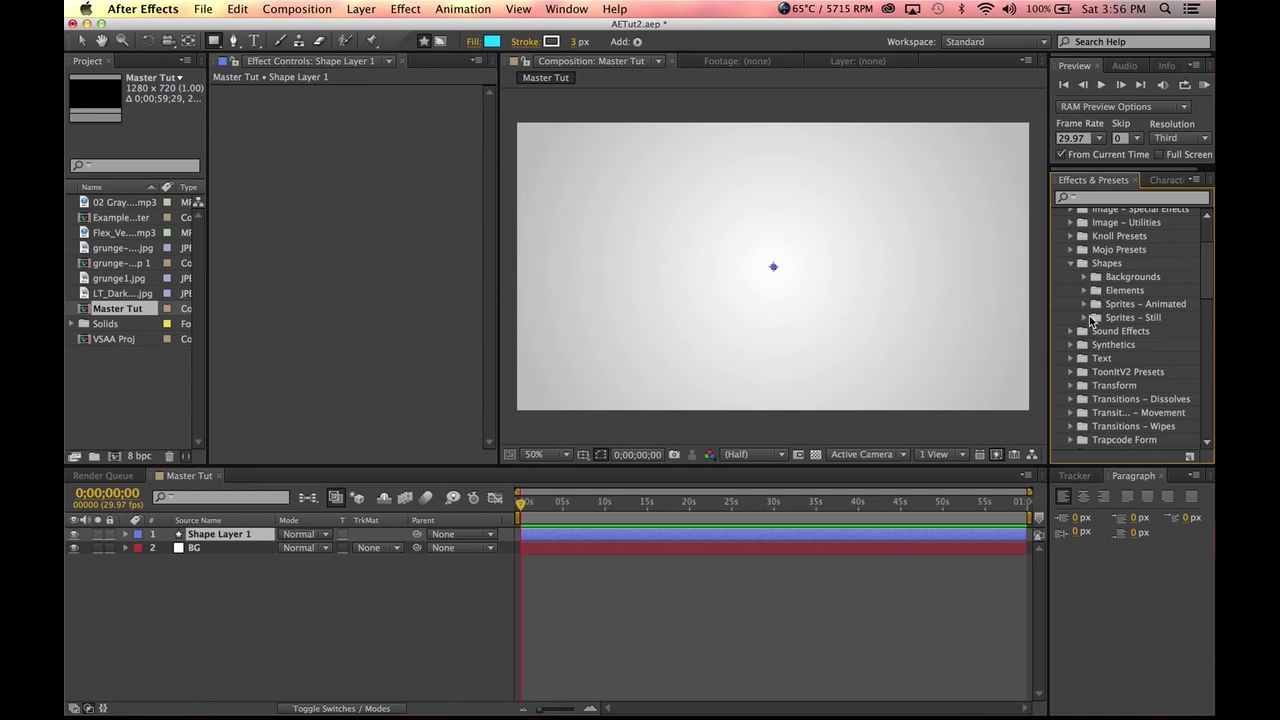
left_click(1084, 318)
left_click(1138, 202)
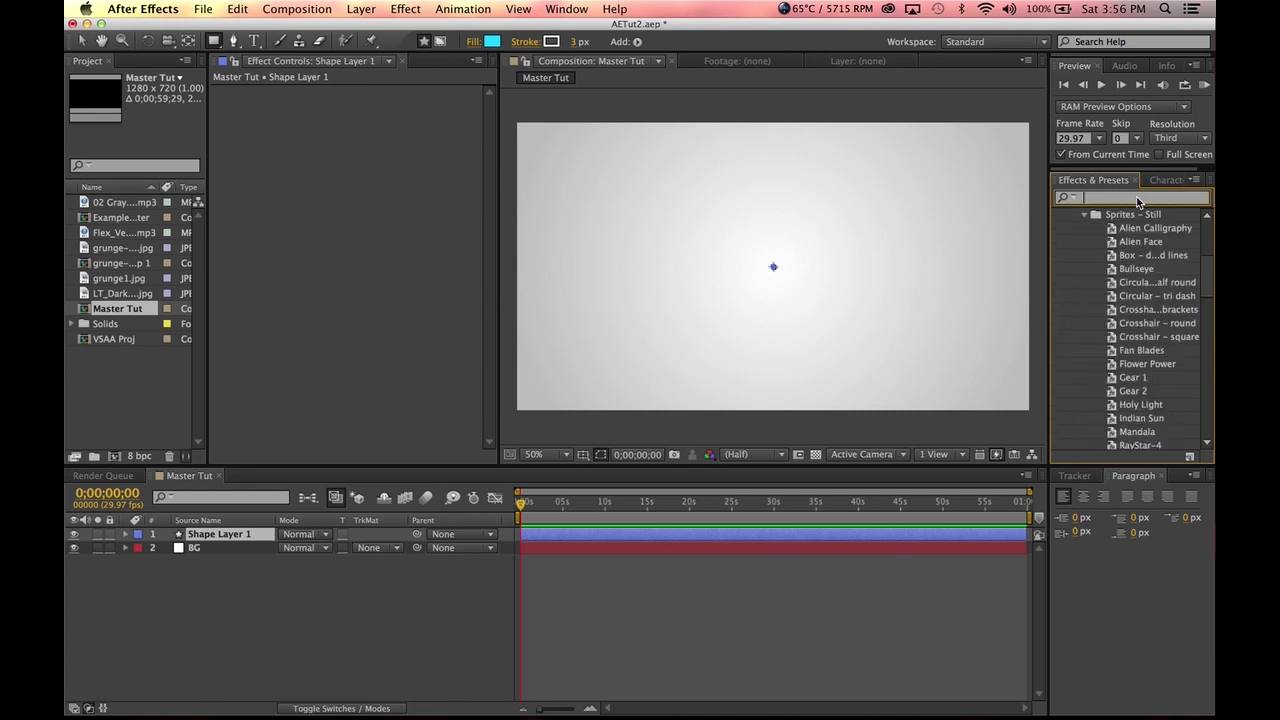
type("Sprites – Still")
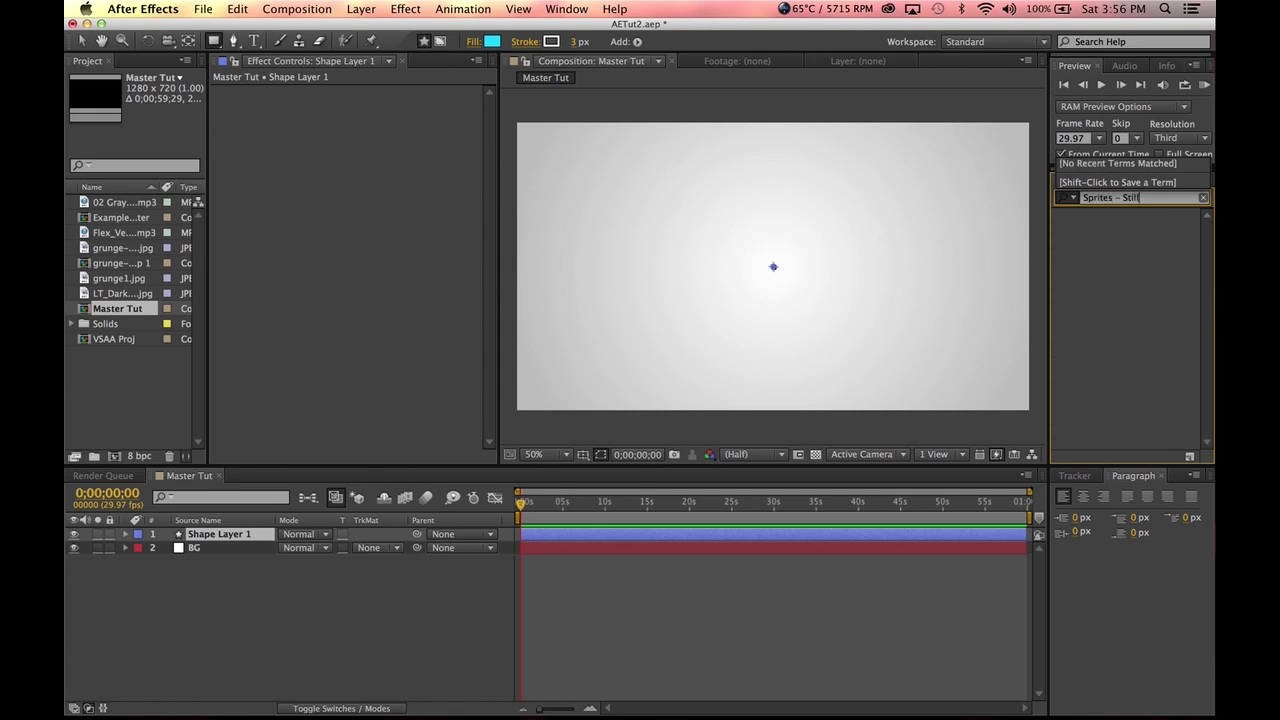
key("Return")
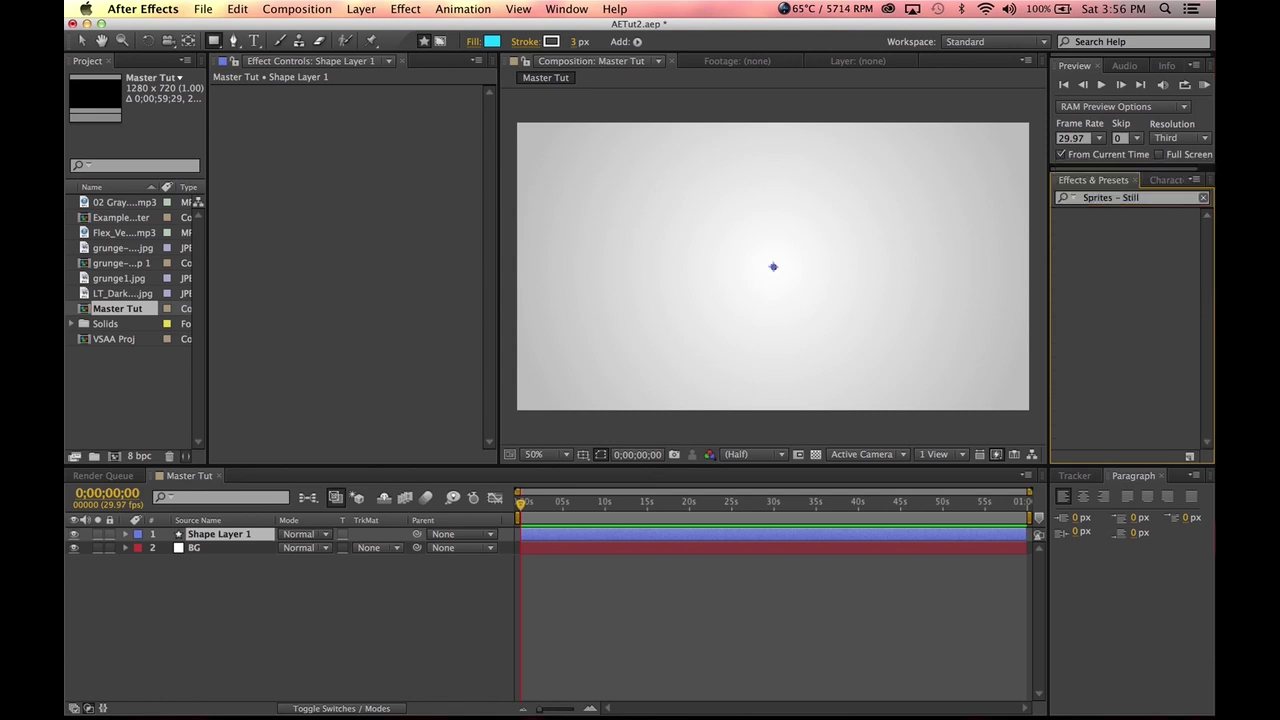
left_click(1203, 197)
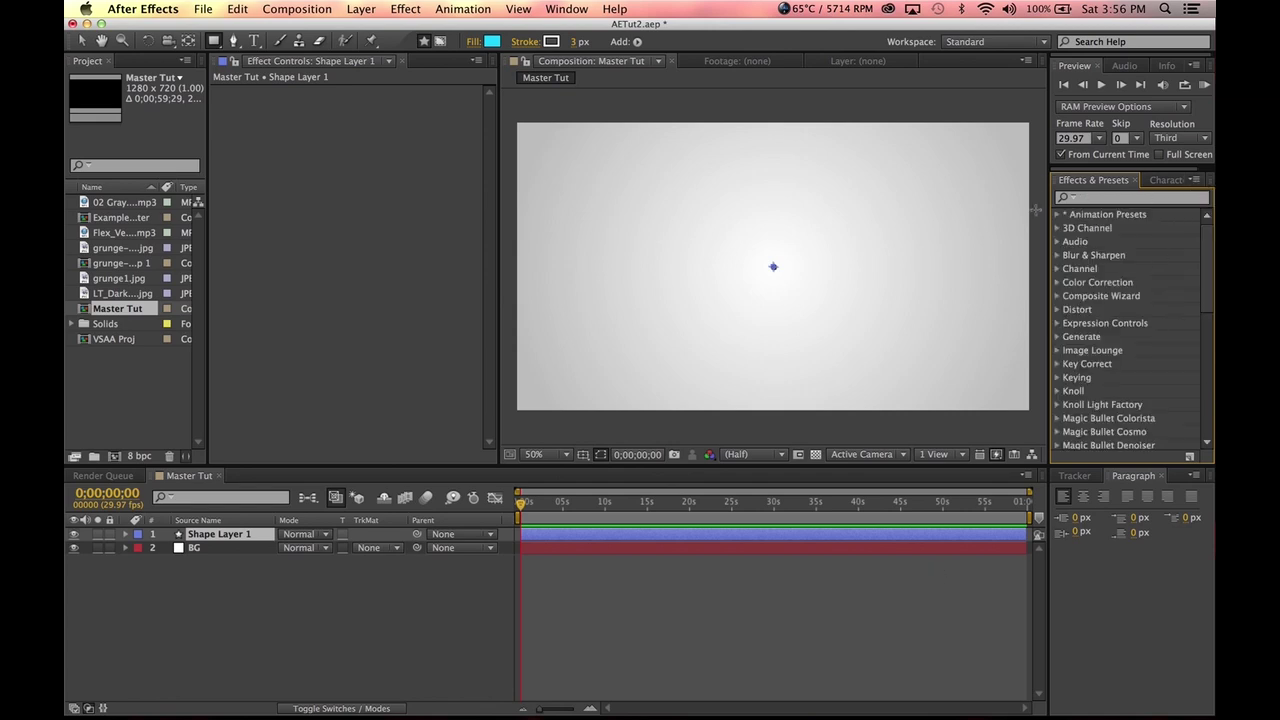
- Expand Shapes > Sprites – Still again and apply the Mandala preset to Shape Layer 1
left_click(1058, 215)
scroll(1100, 300, "down", 3)
left_click(1071, 296)
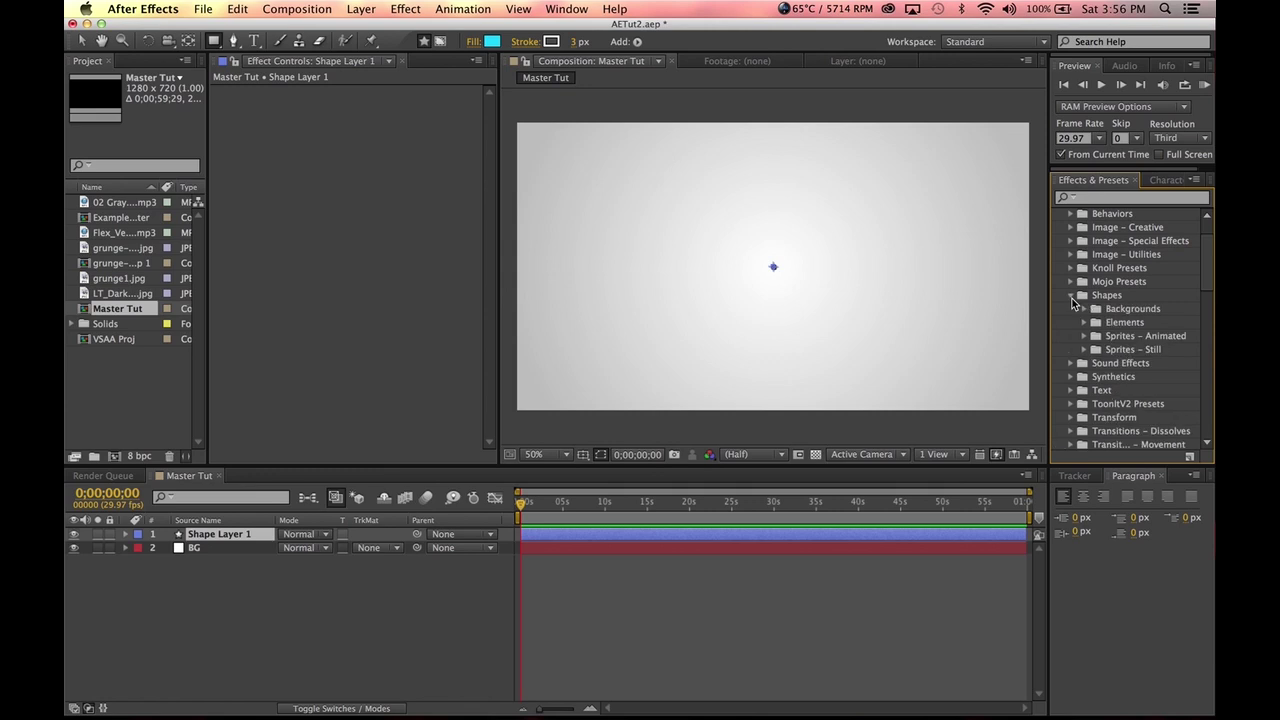
left_click(1084, 350)
scroll(1190, 296, "down", 3)
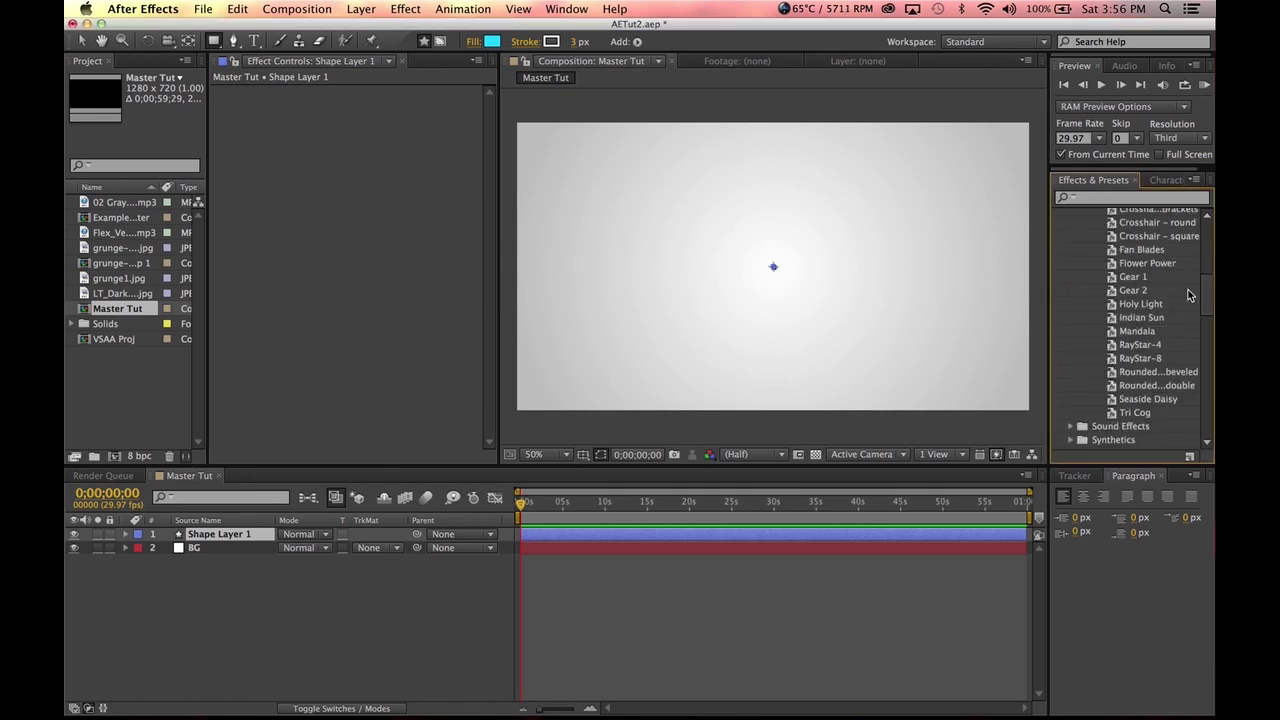
left_click(203, 537)
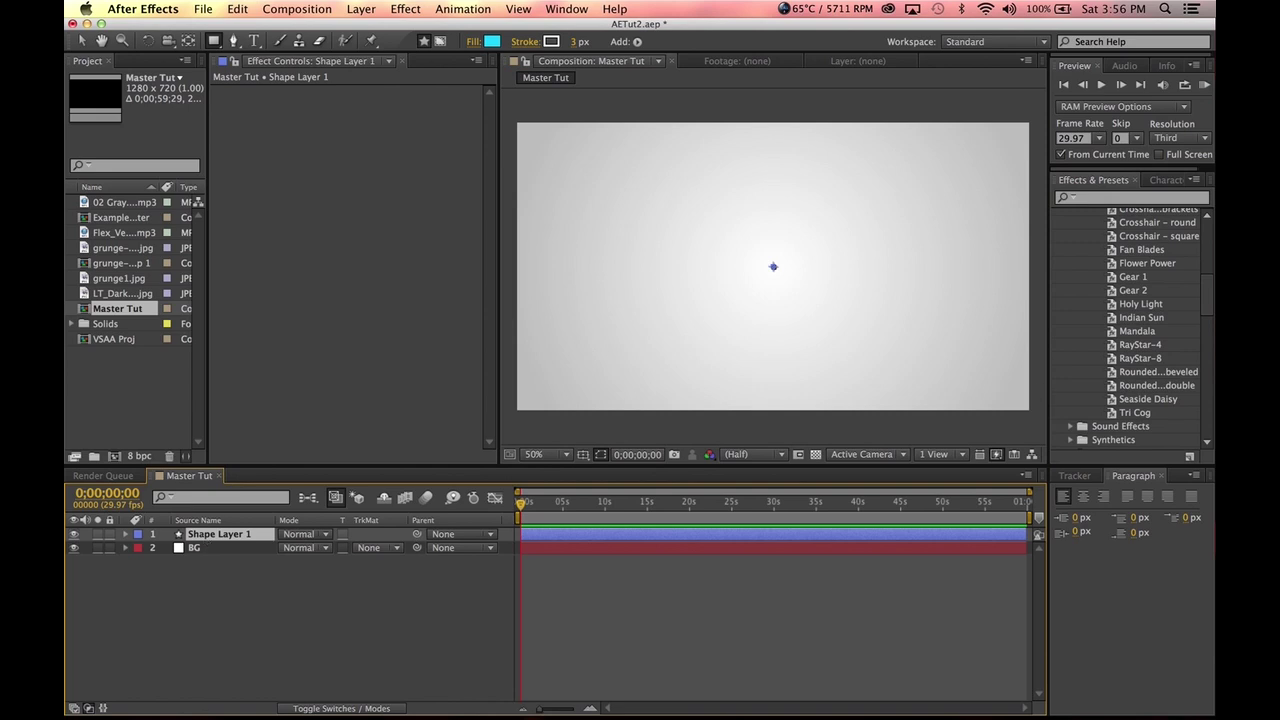
scroll(1207, 280, "up", 3)
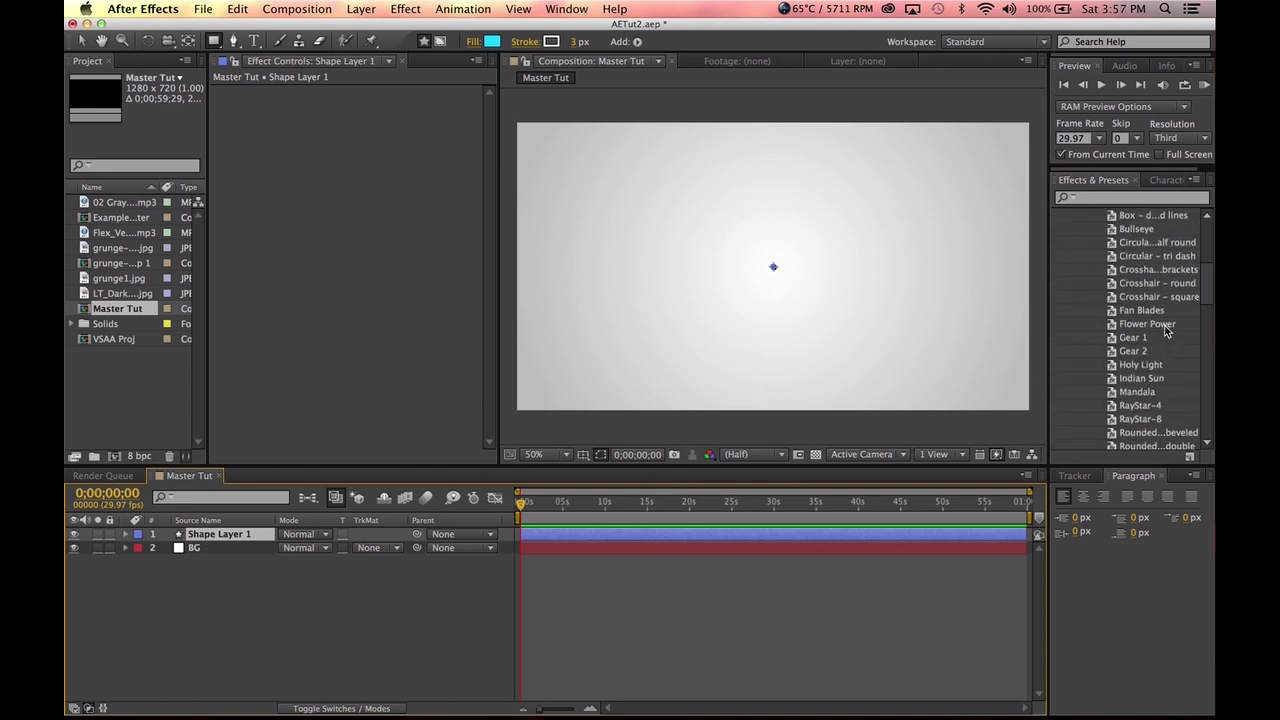
scroll(1206, 286, "down", 3)
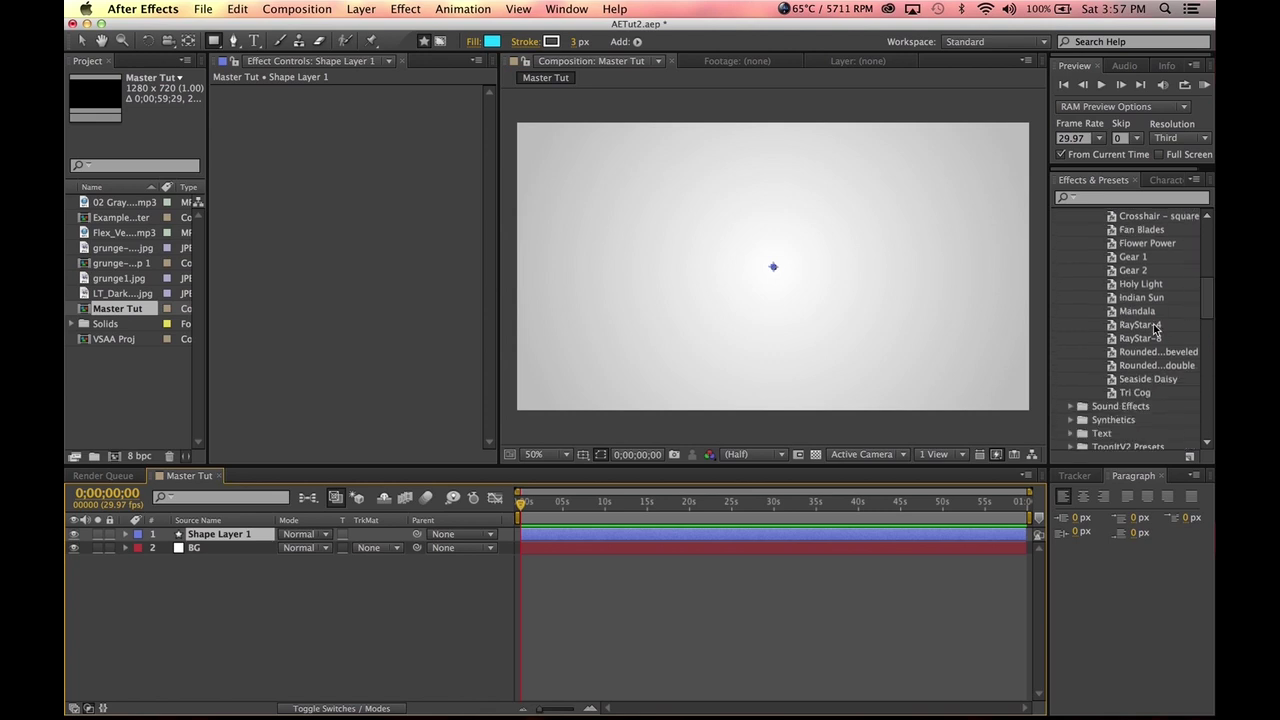
double_click(1134, 312)
- Zoom in on the mandala at 0;00;24;10, solo Shape Layer 1 and reveal its Polystar 1 settings
key("slash")
key("period")
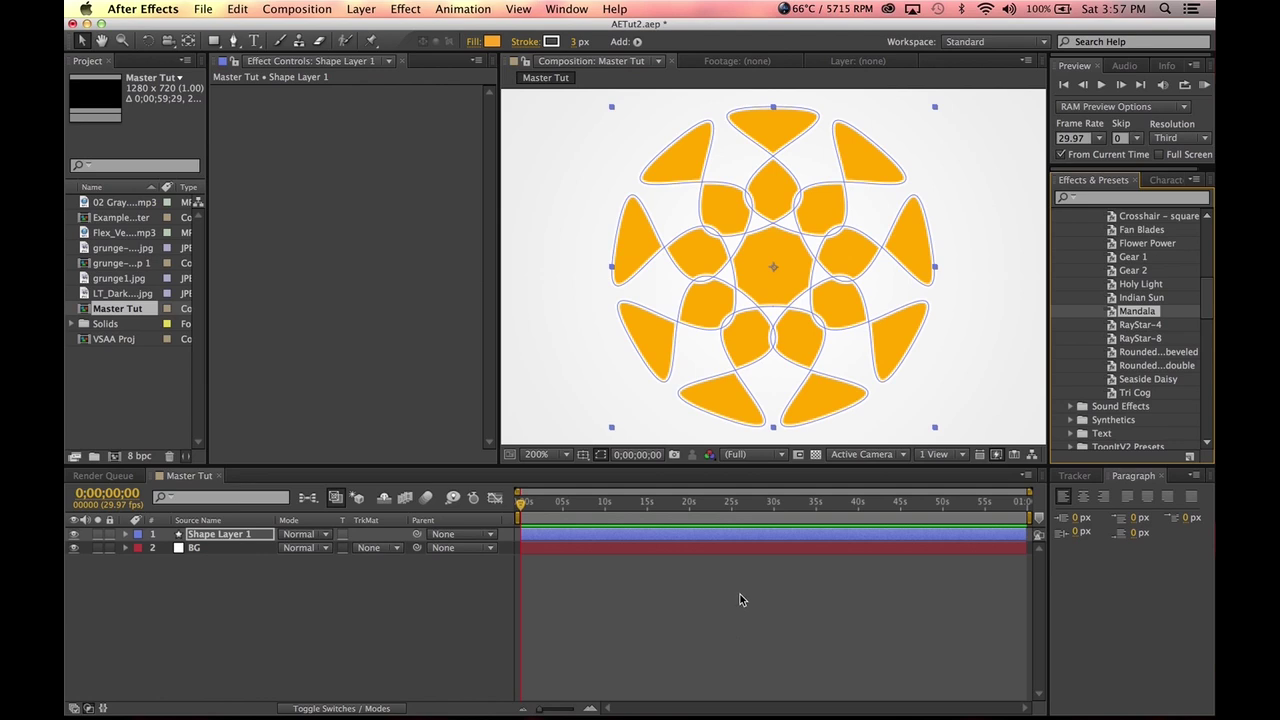
left_click_drag(594, 507, 726, 507)
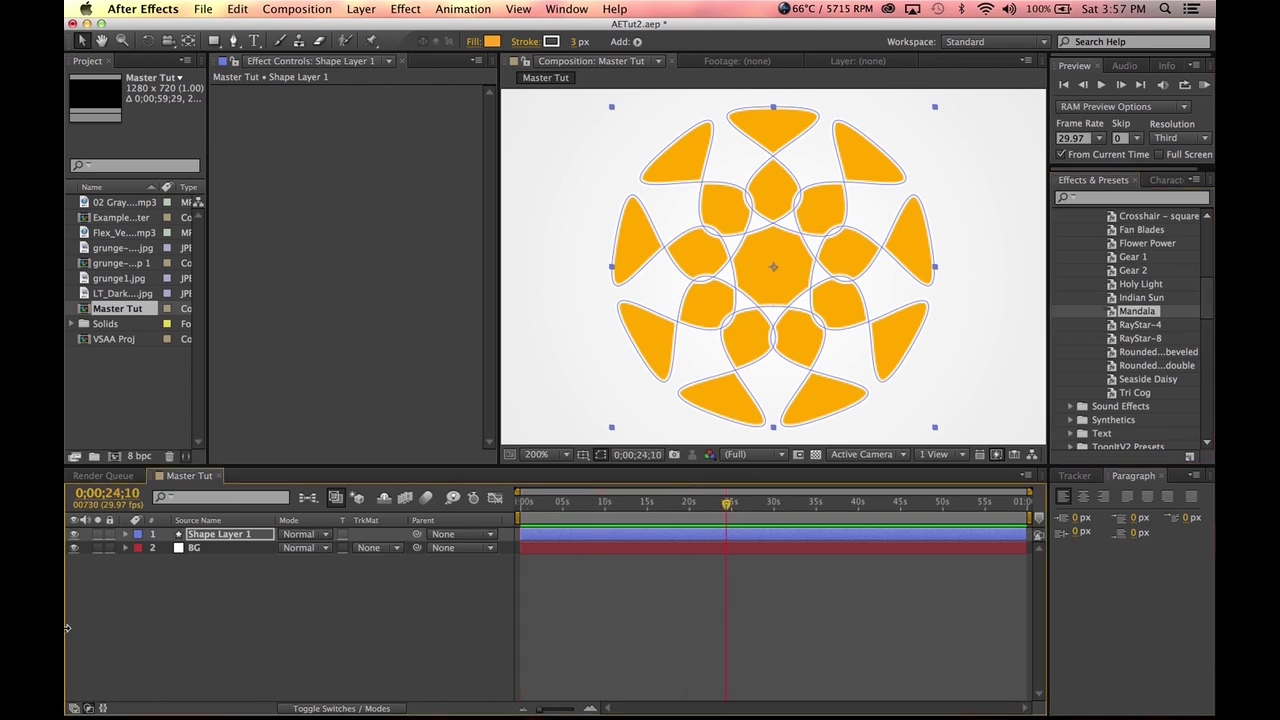
left_click(97, 535)
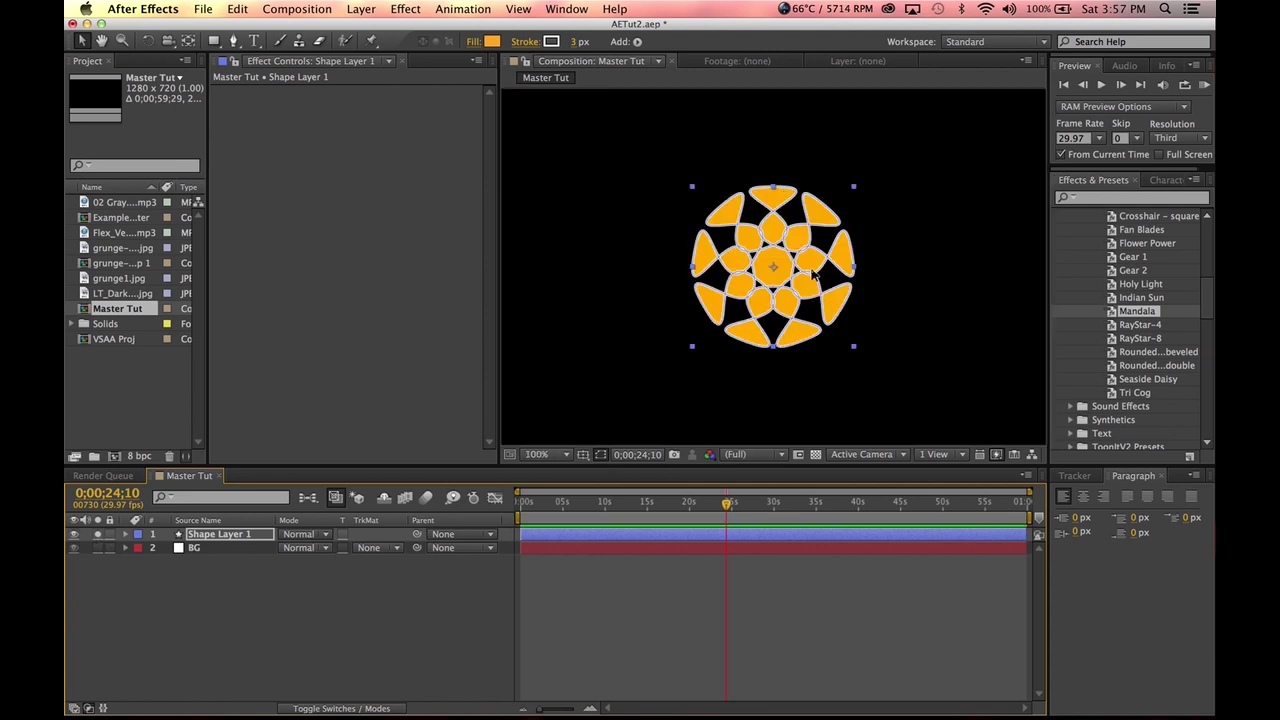
left_click(125, 536)
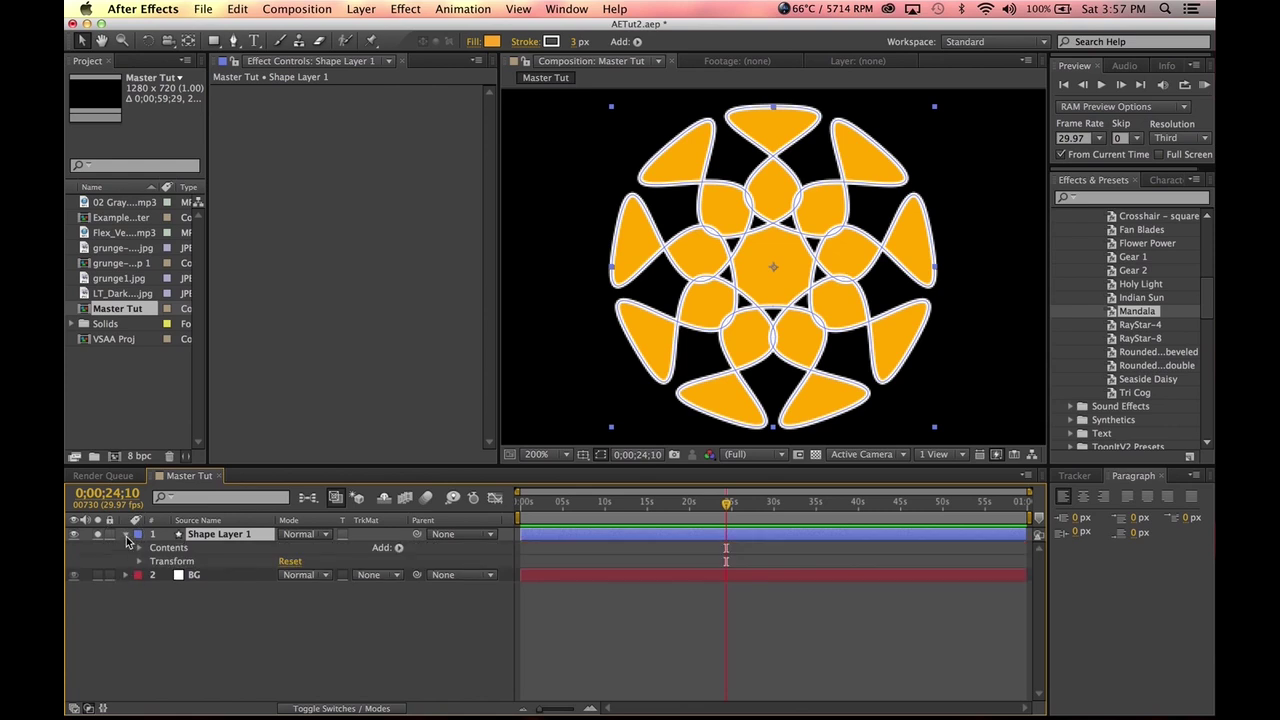
left_click(139, 548)
left_click(139, 548)
left_click(139, 548)
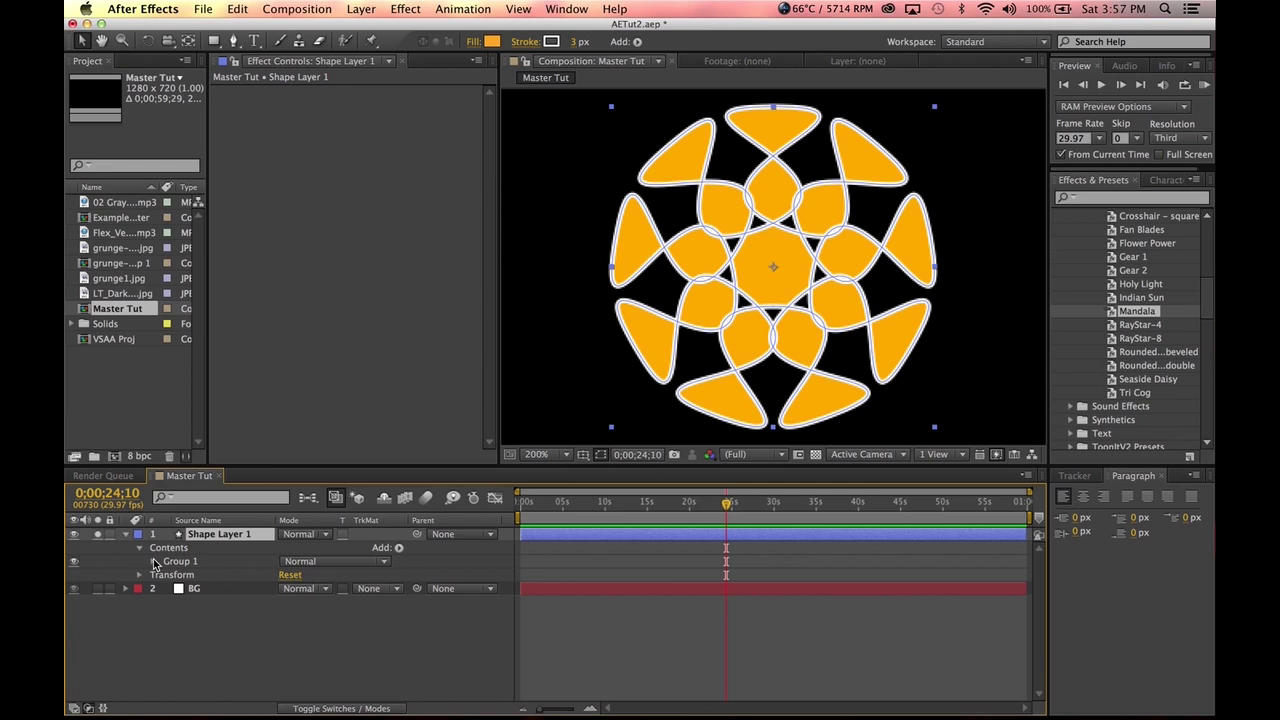
left_click(153, 562)
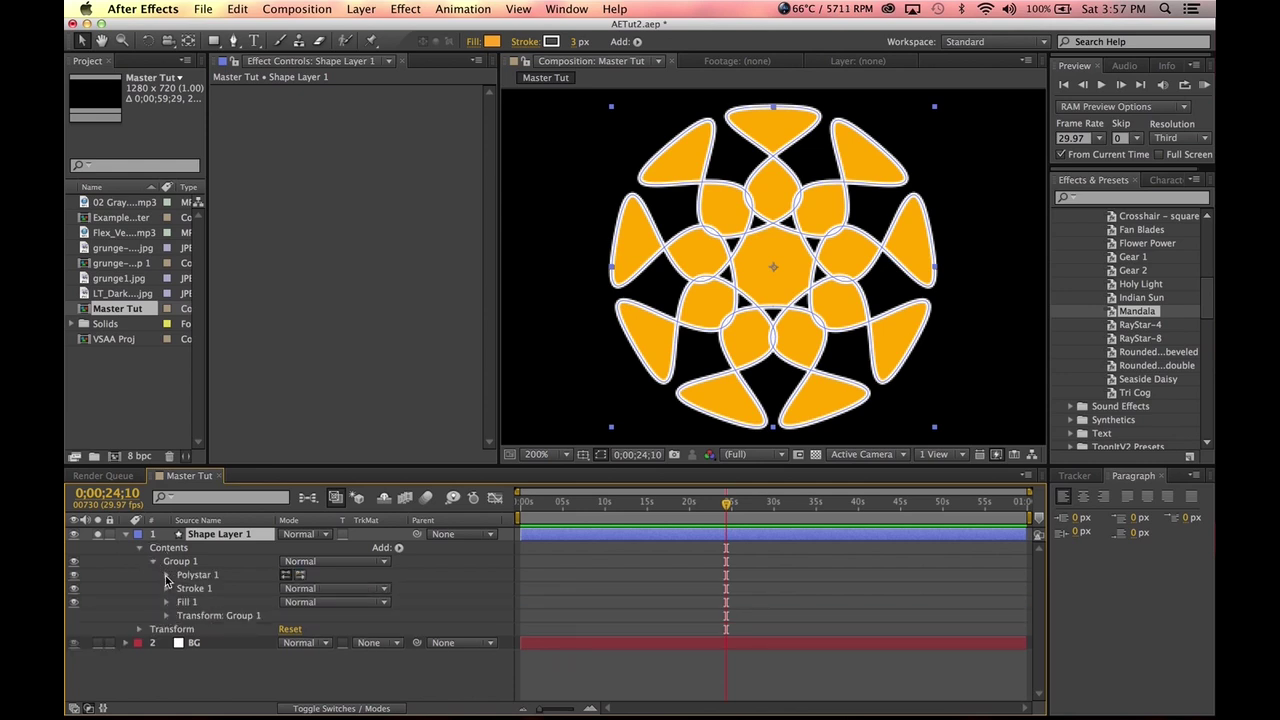
left_click(167, 576)
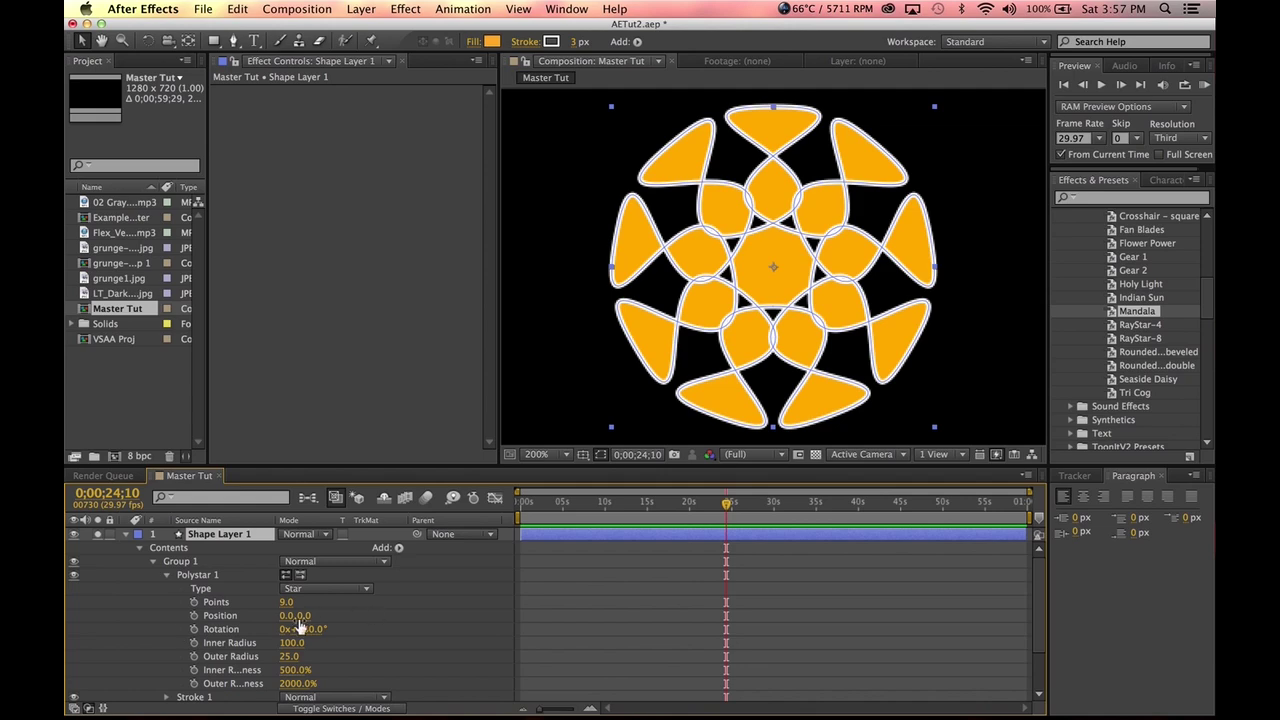
- Try 3 points, a larger inner radius and more inner roundness, restoring each; then add a Points expression
left_click_drag(287, 602, 415, 628)
key("cmd+z")
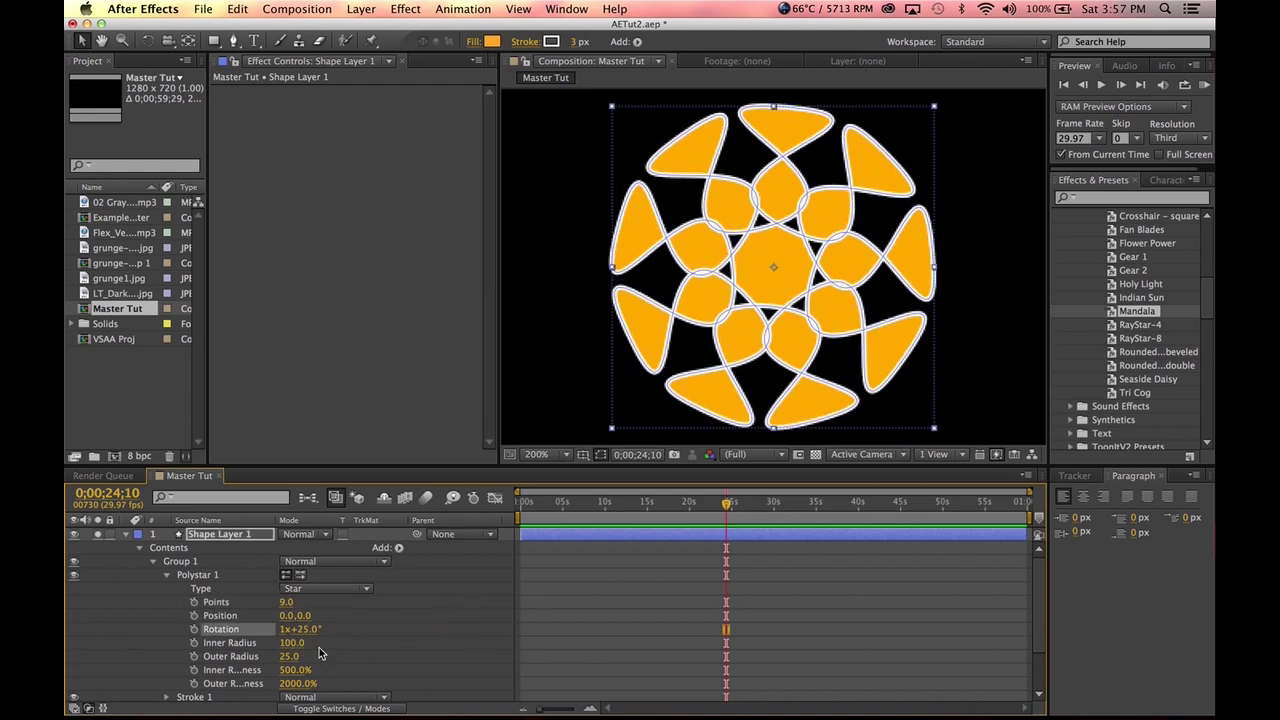
left_click_drag(295, 643, 389, 644)
key("cmd+z")
key("cmd+z")
left_click_drag(296, 669, 77, 699)
left_click_drag(478, 705, 374, 630)
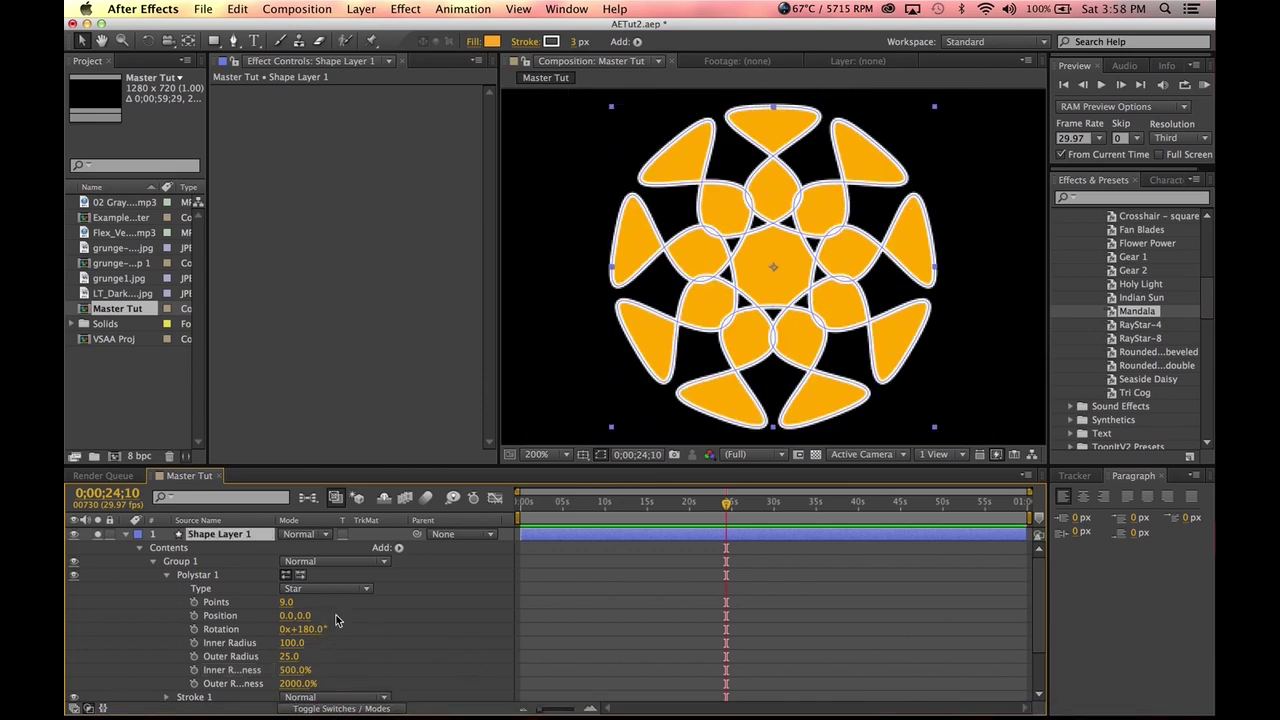
left_click(194, 603, "alt")
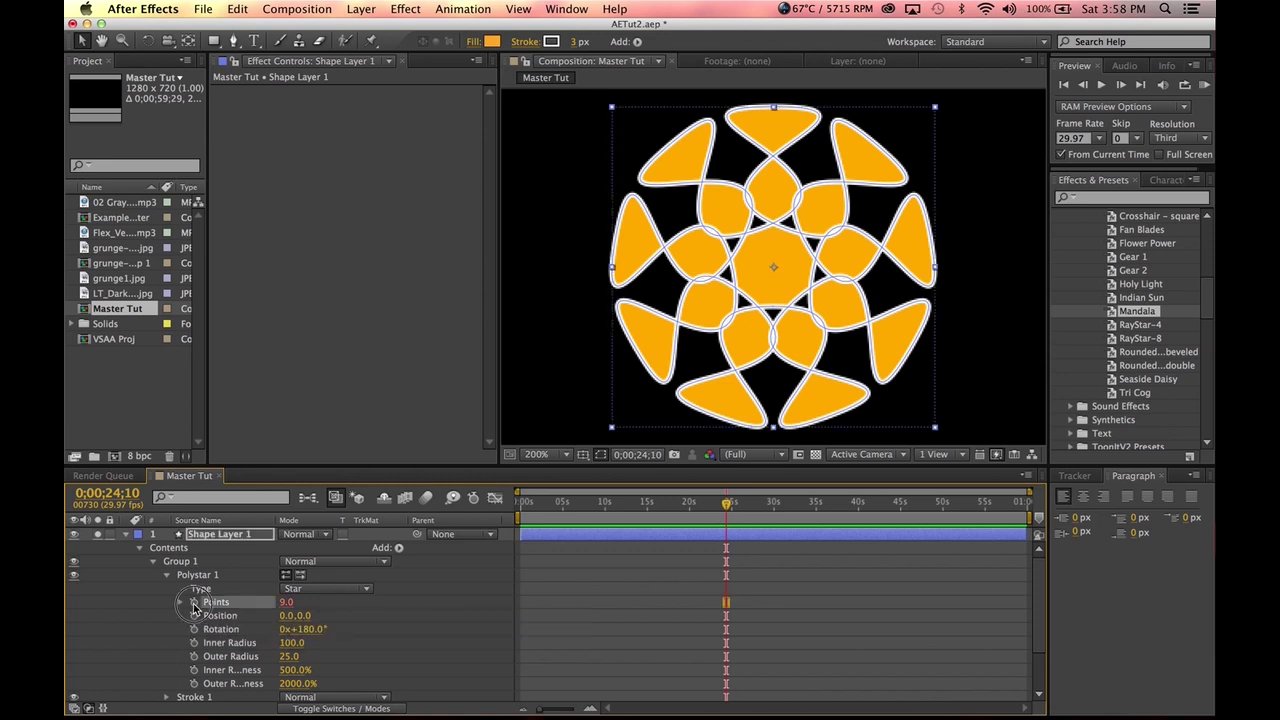
- Commit the default Points expression and scrub the star's point count higher
left_click(590, 578)
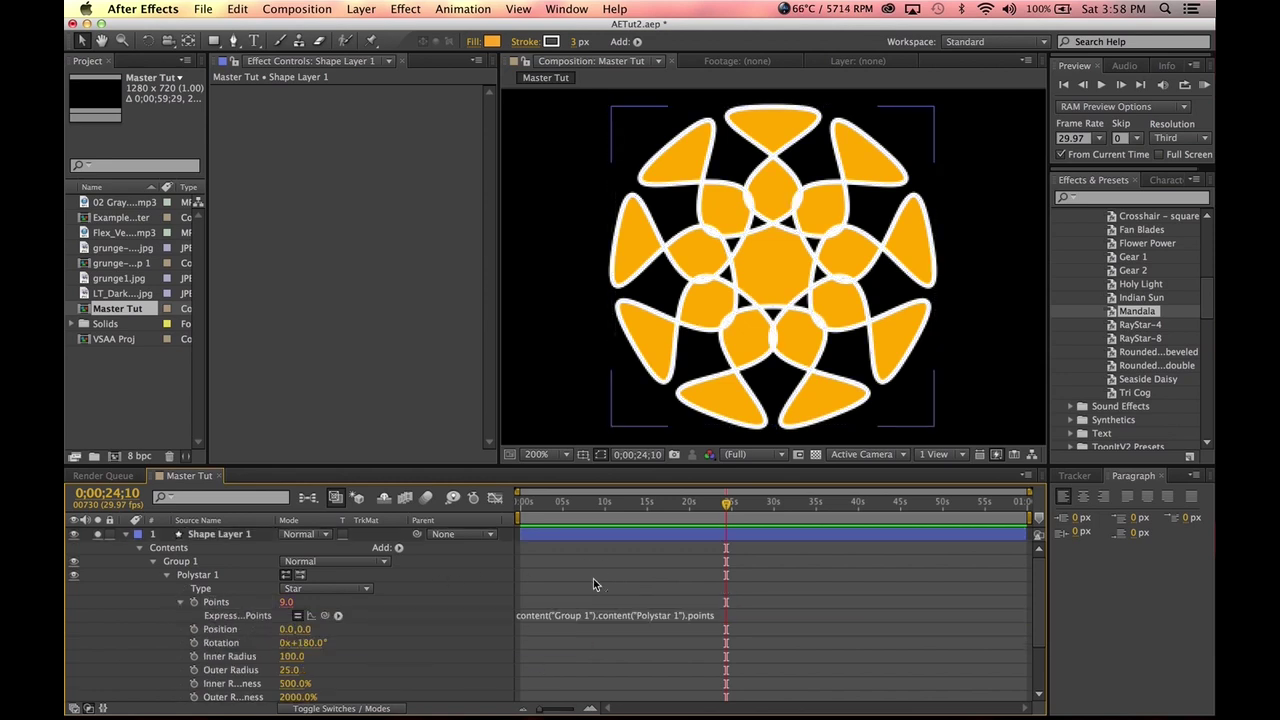
left_click_drag(285, 606, 80, 628)
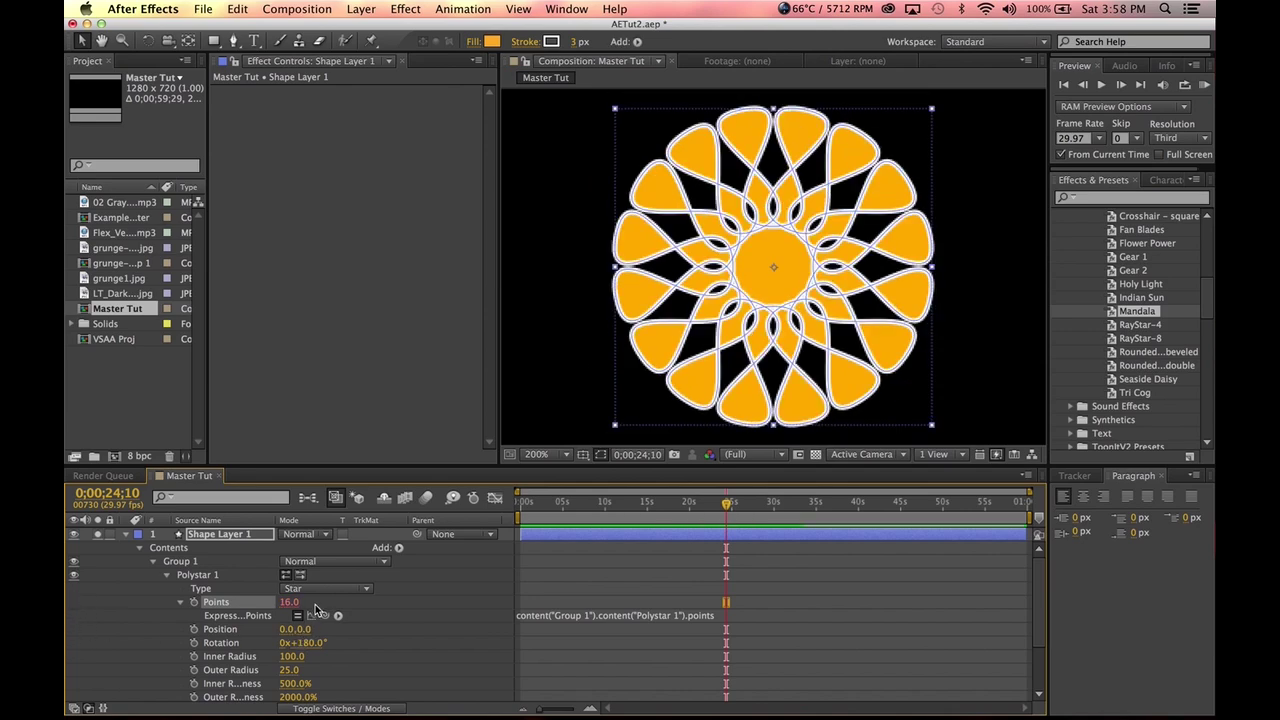
left_click_drag(285, 601, 142, 603)
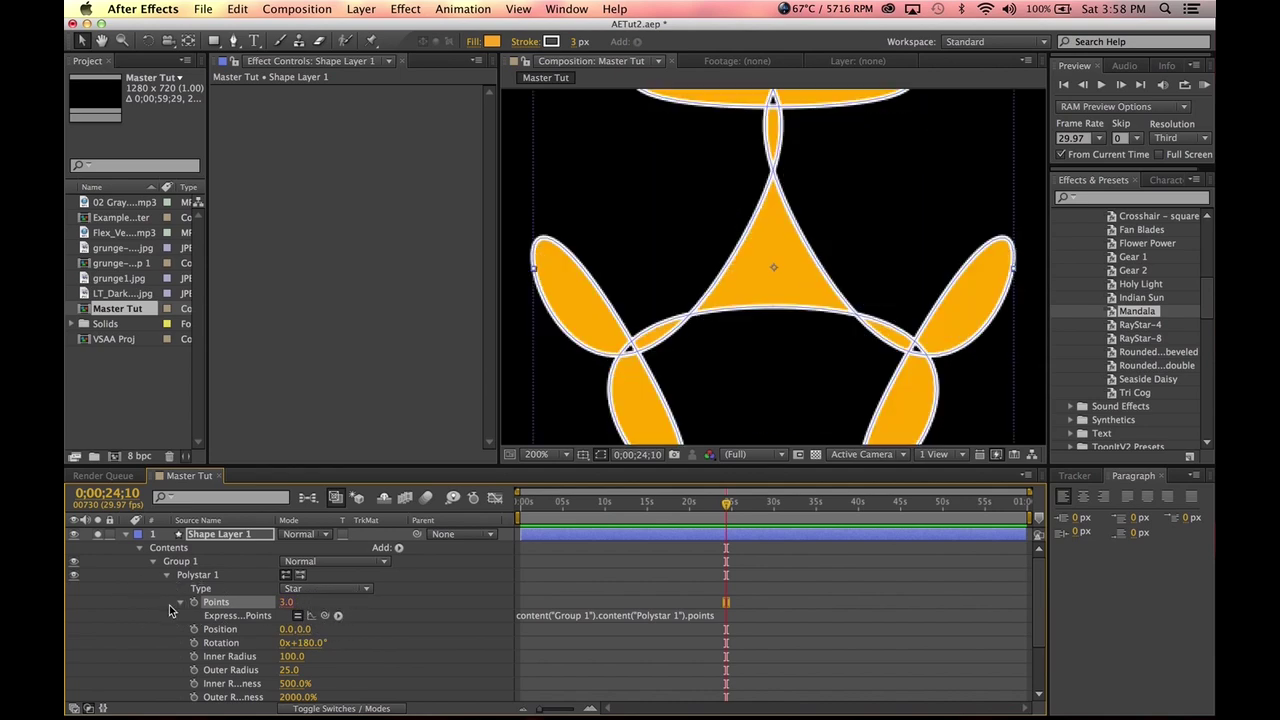
- Replace the Points expression with a wiggle(.5,30) expression
left_click(728, 615)
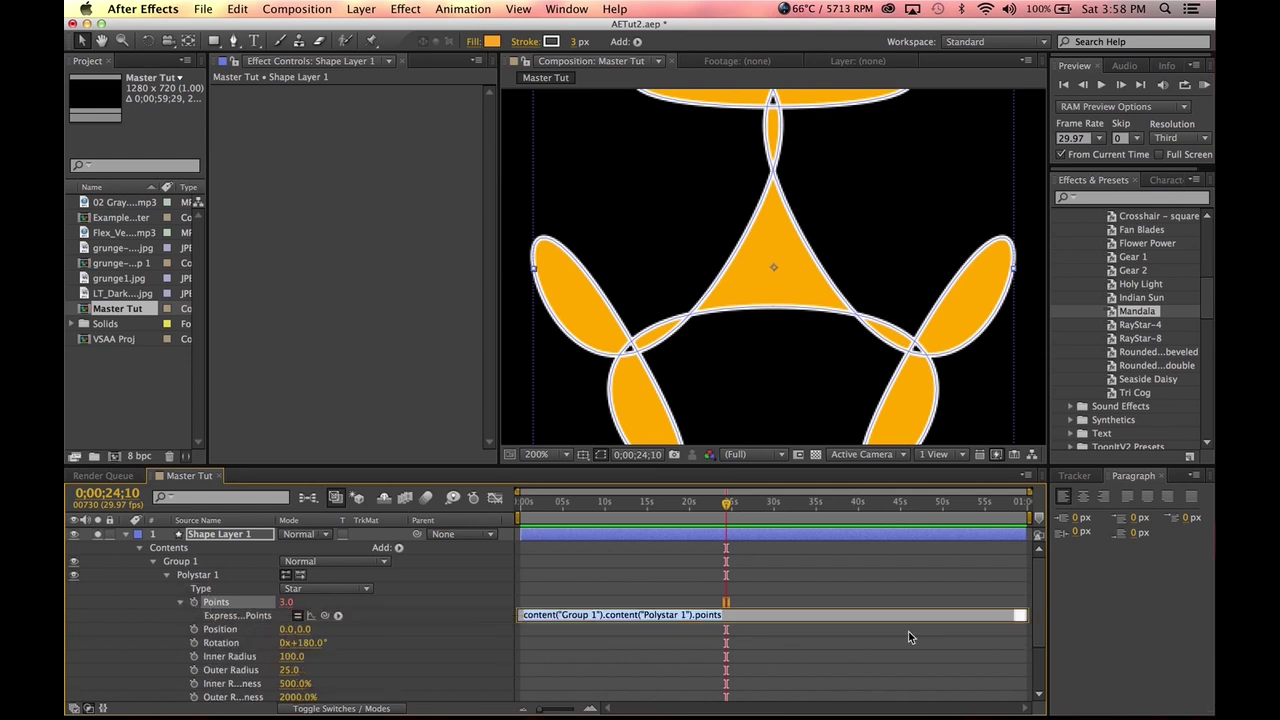
type("wiggle(.5,30")
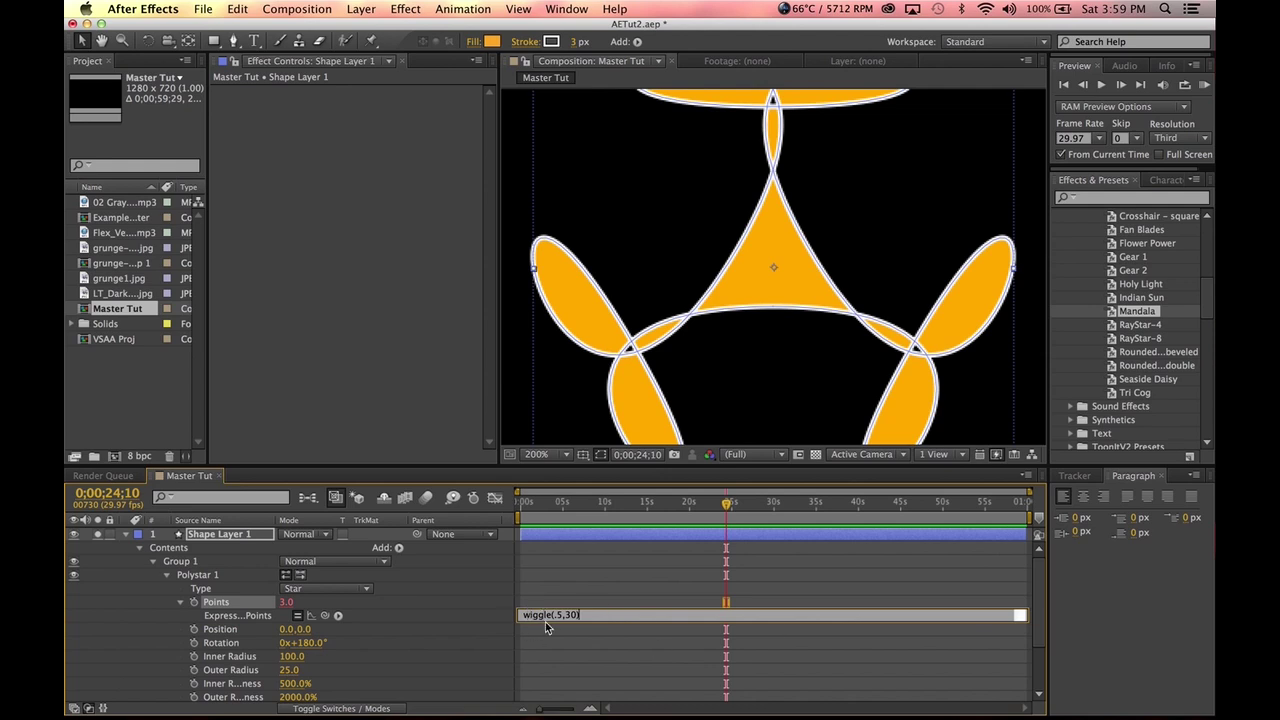
left_click_drag(555, 615, 579, 615)
mouse_move(651, 690)
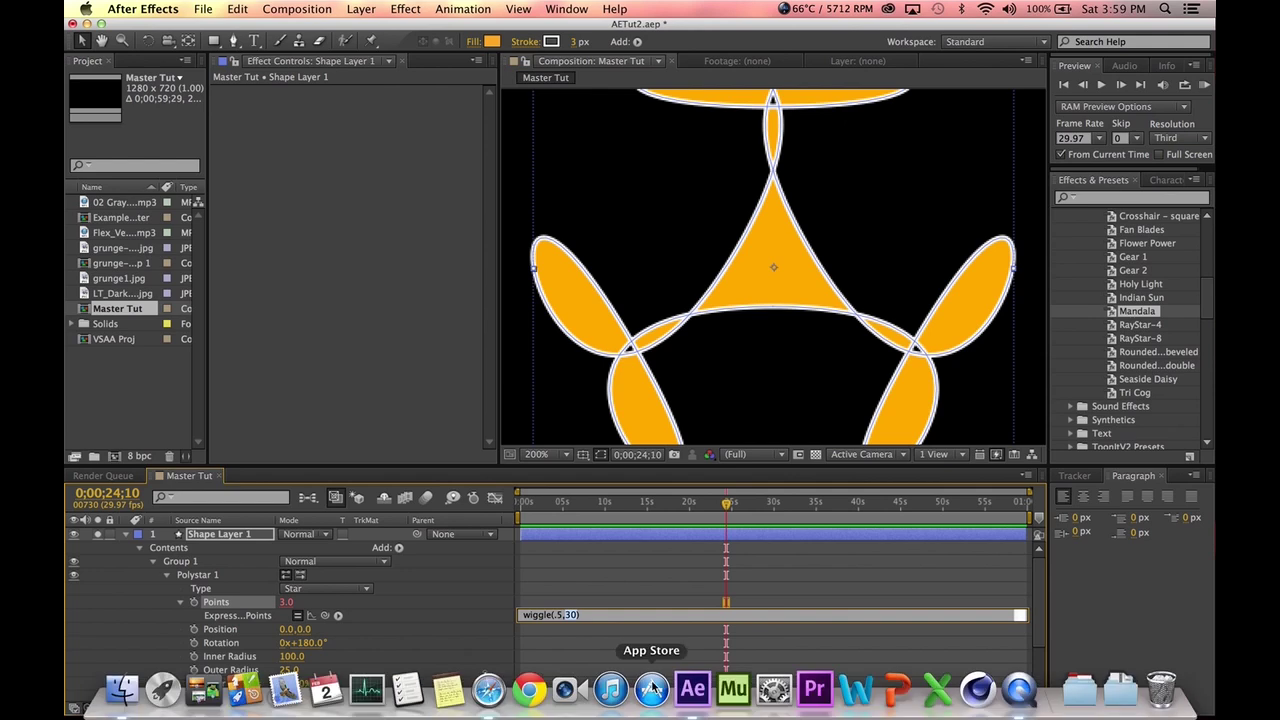
left_click(559, 615)
- Commit the wiggle, zoom out to the full composition and preview the wiggling star
key("BackSpace")
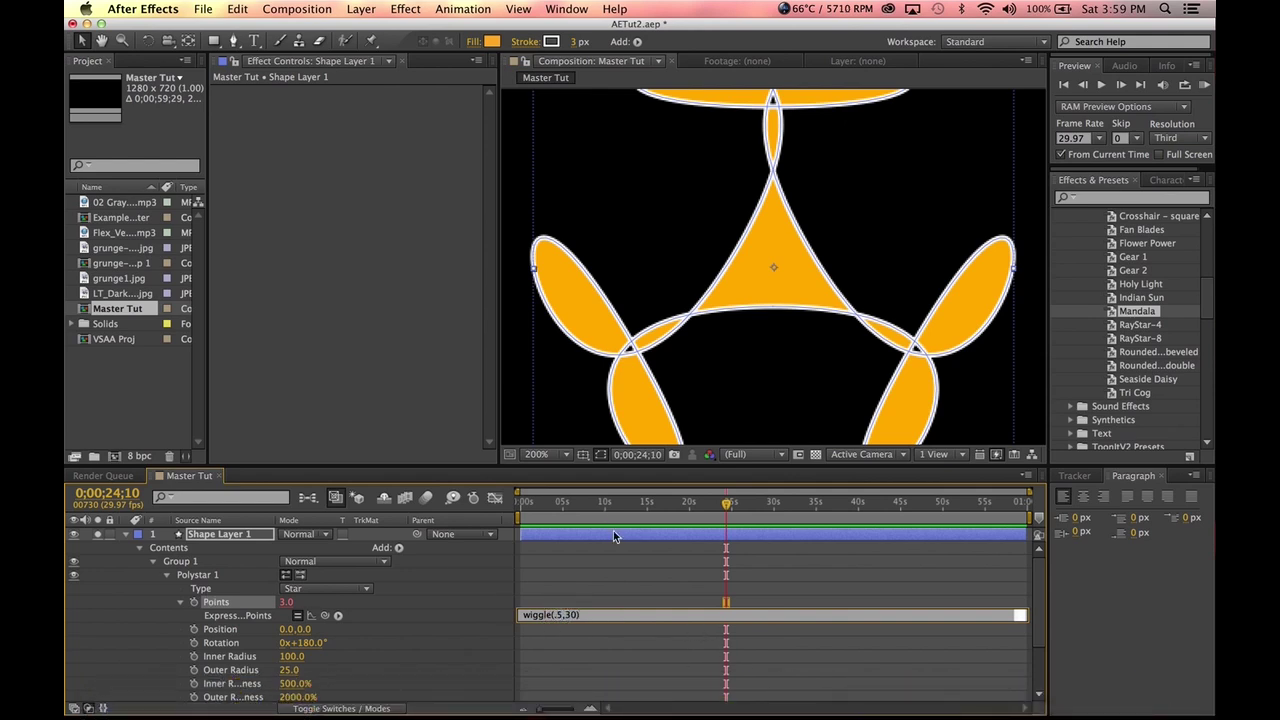
left_click(585, 562)
key("comma")
key("comma")
key("comma")
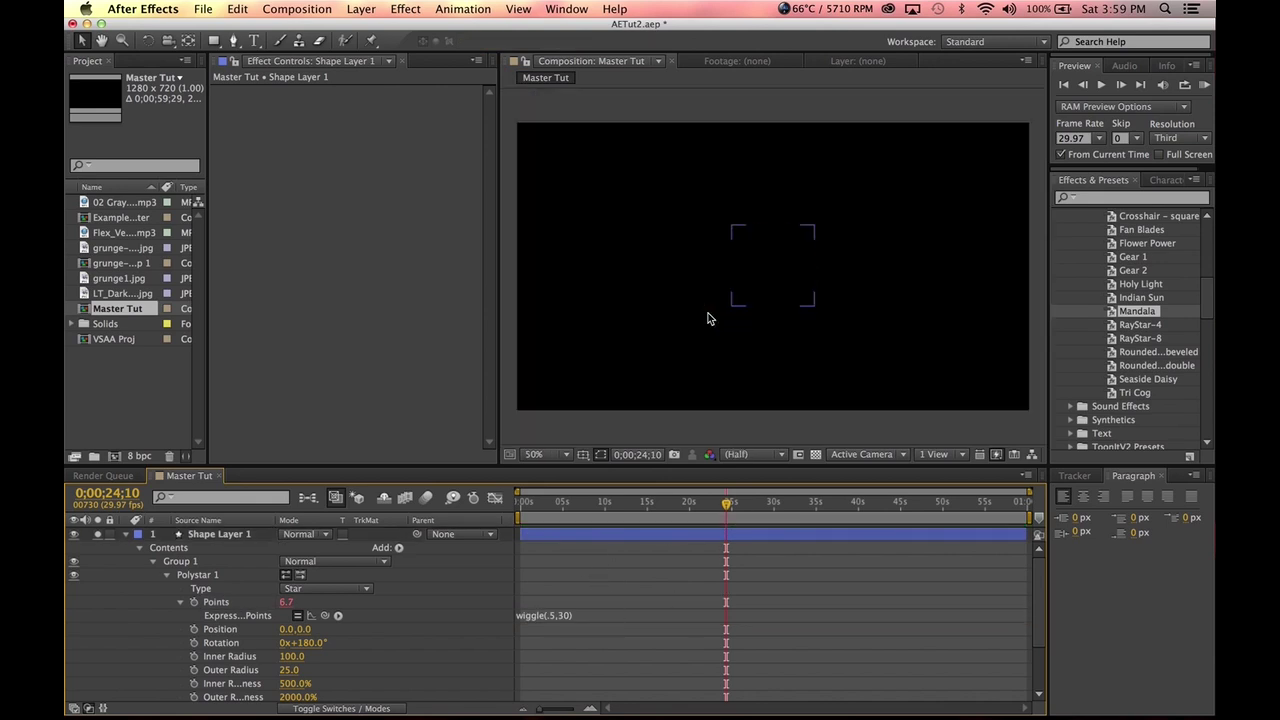
left_click_drag(597, 500, 520, 500)
key("space")
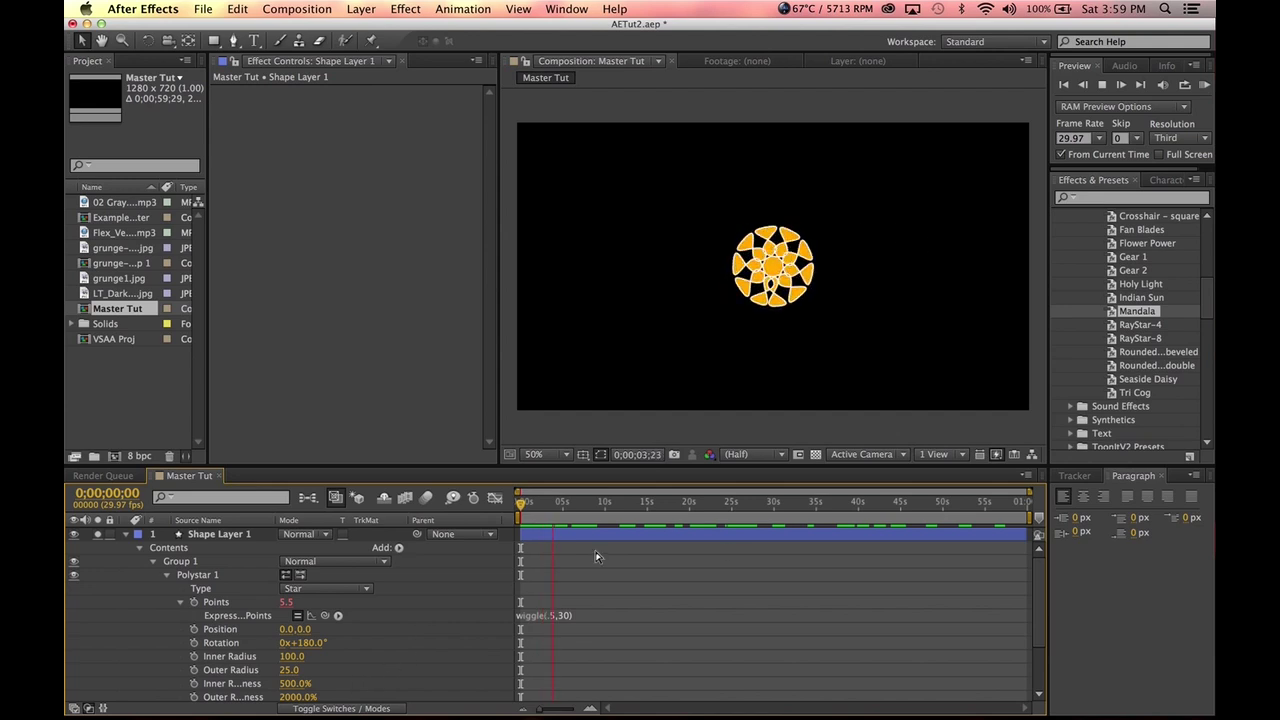
key("space")
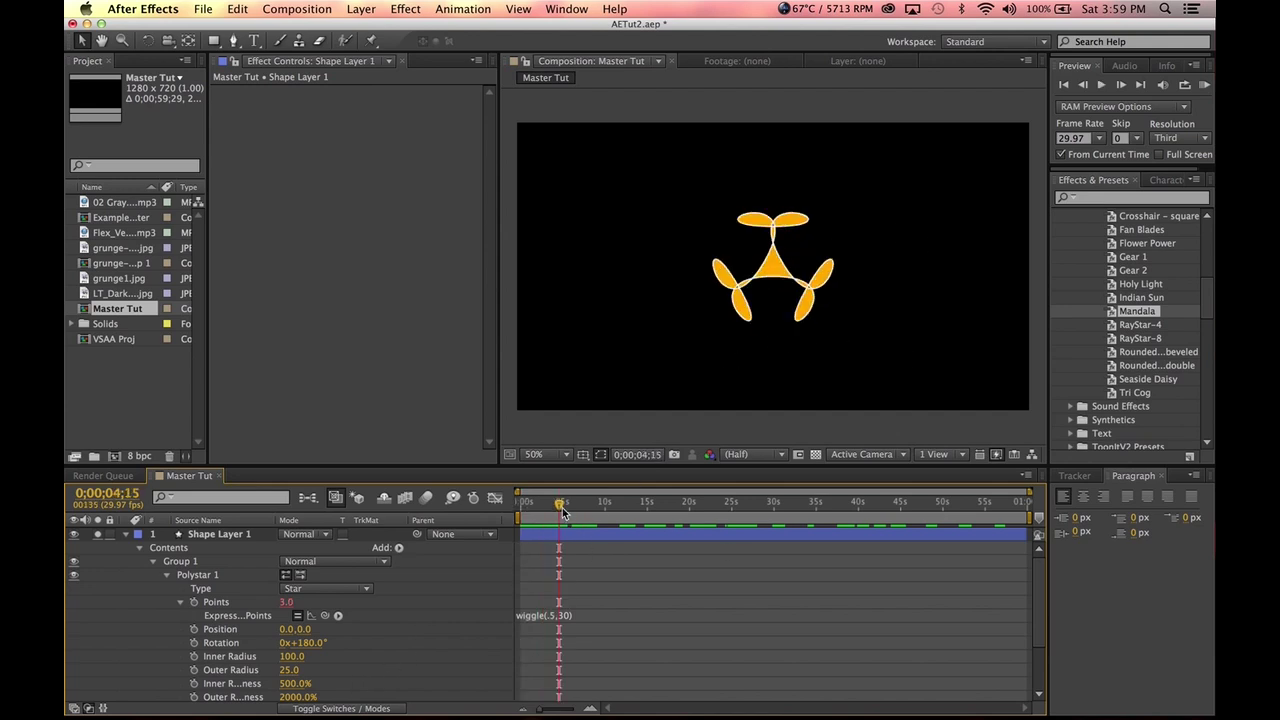
- Change the Points expression to wiggle(.3,30) and preview it again
left_click(561, 615)
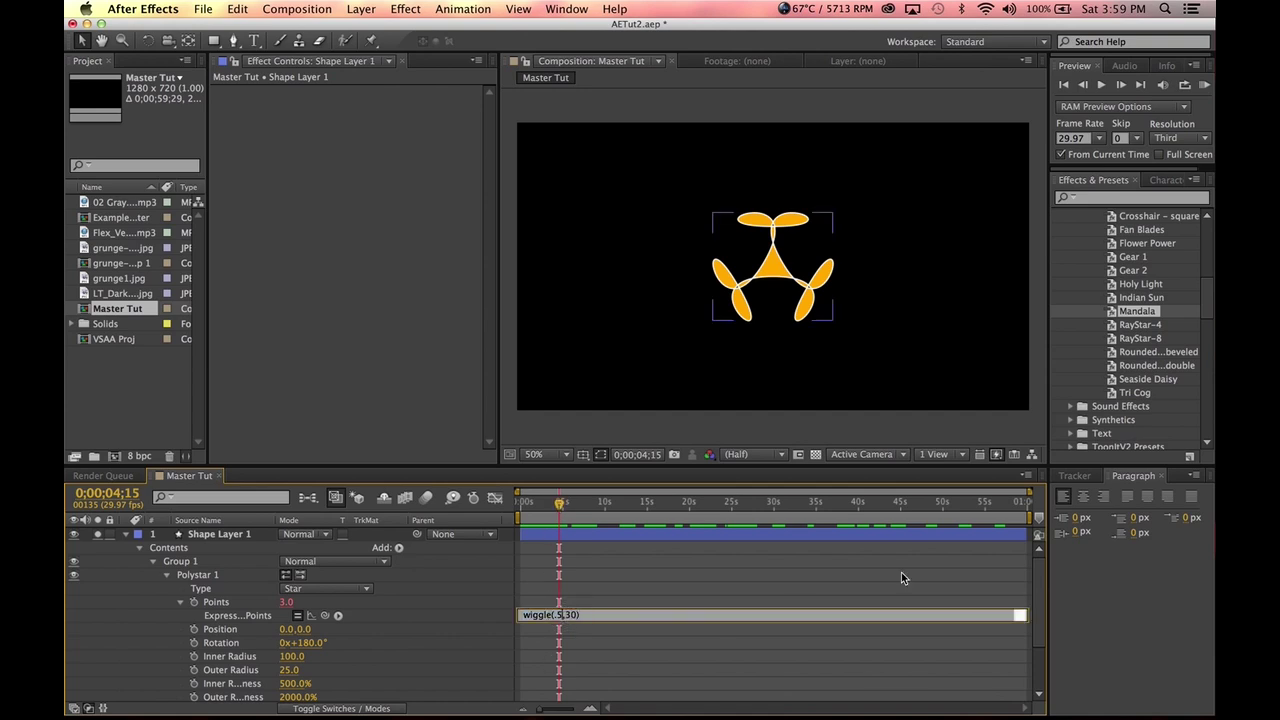
key("BackSpace")
type("3")
left_click(651, 576)
key("space")
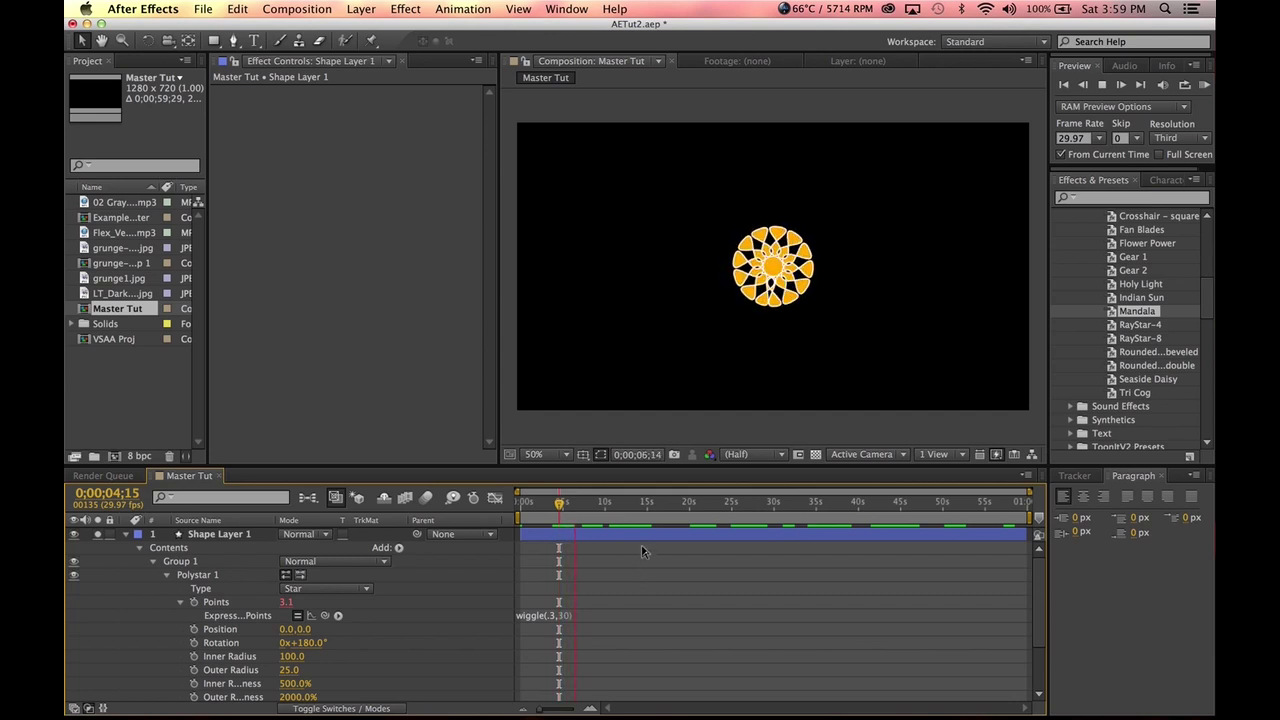
key("space")
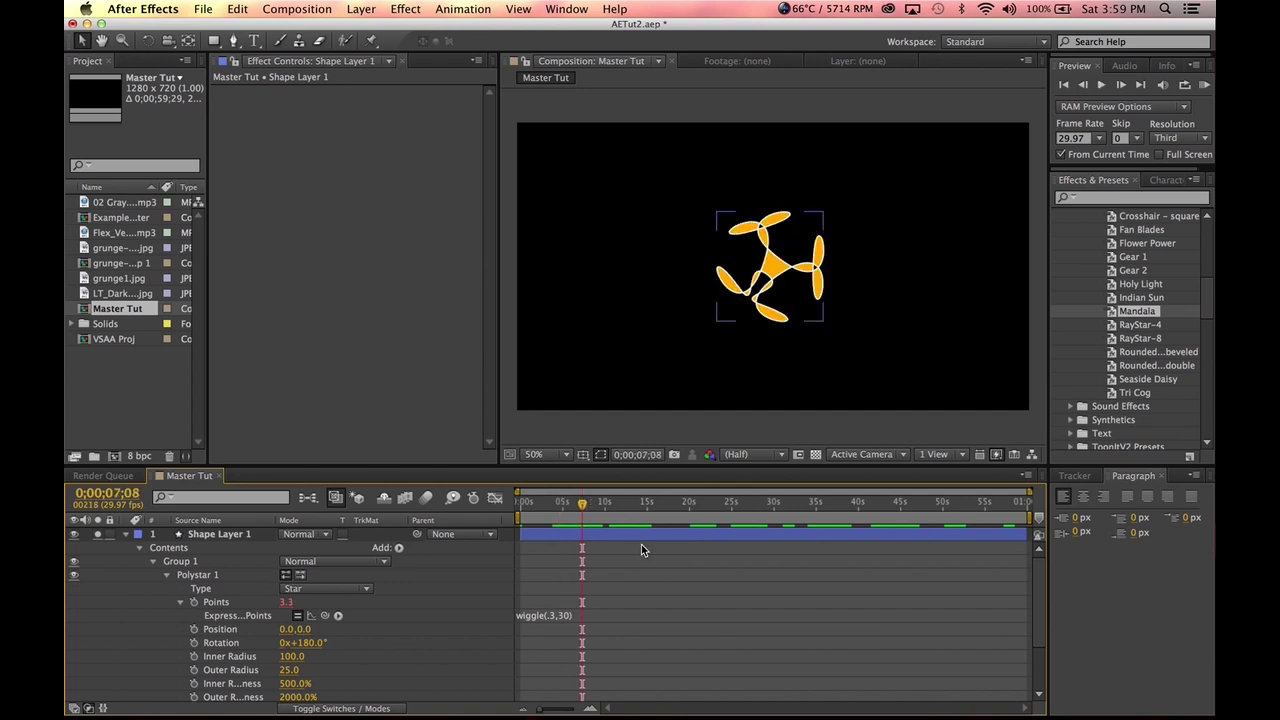
- Show only Shape Layer 1's Scale and scale the star layer up
left_click(216, 537)
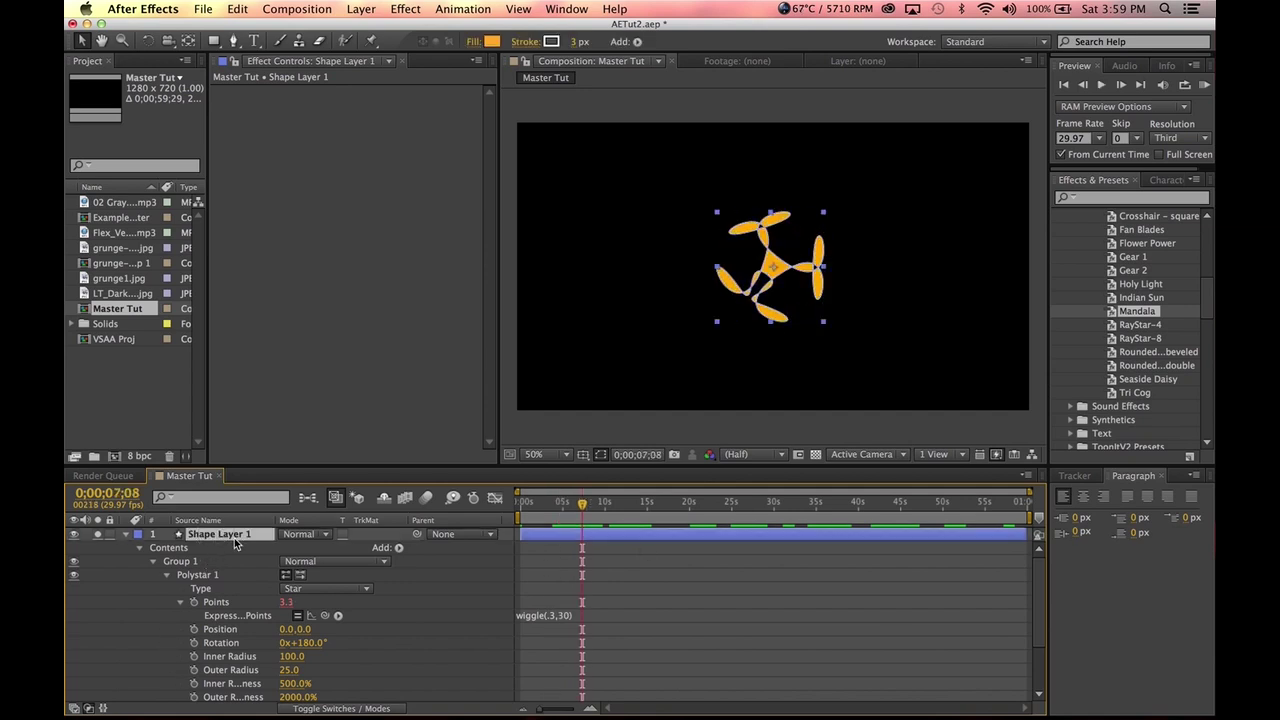
key("s")
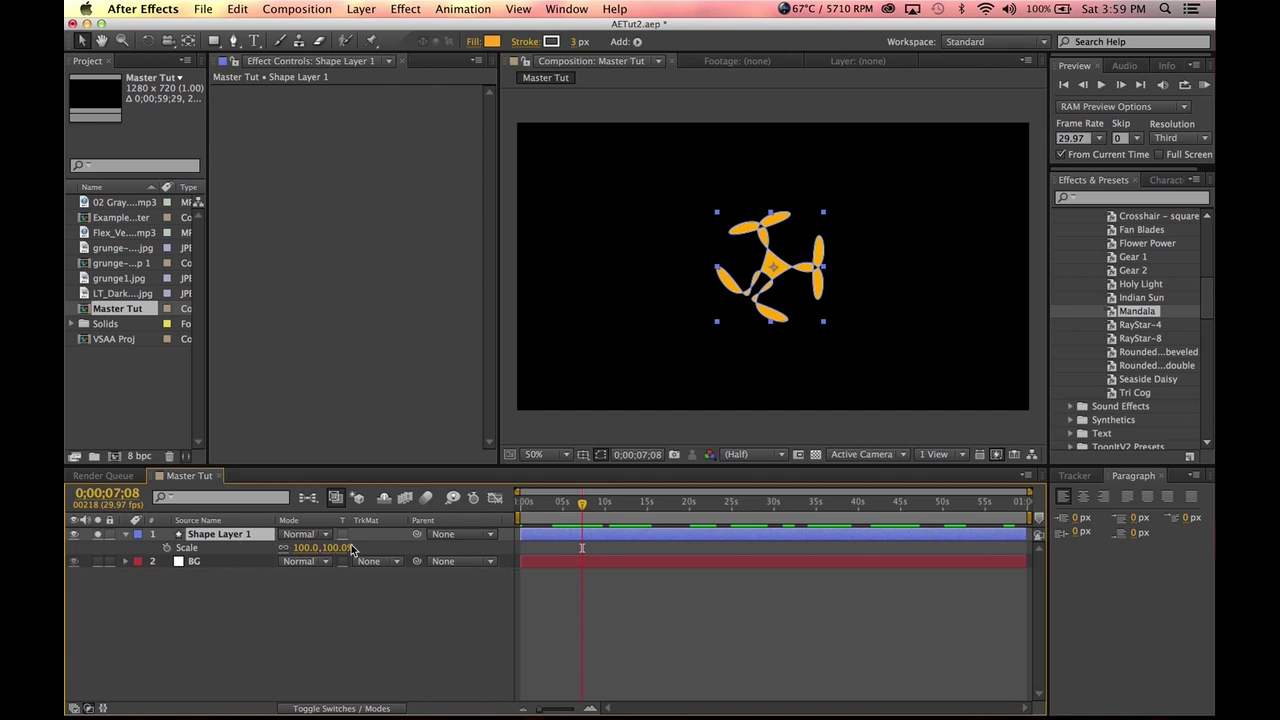
left_click_drag(342, 548, 430, 540)
- Settle the layer at 230% scale, reveal Polystar 1, and try a new Rotation before undoing it
left_click(205, 535)
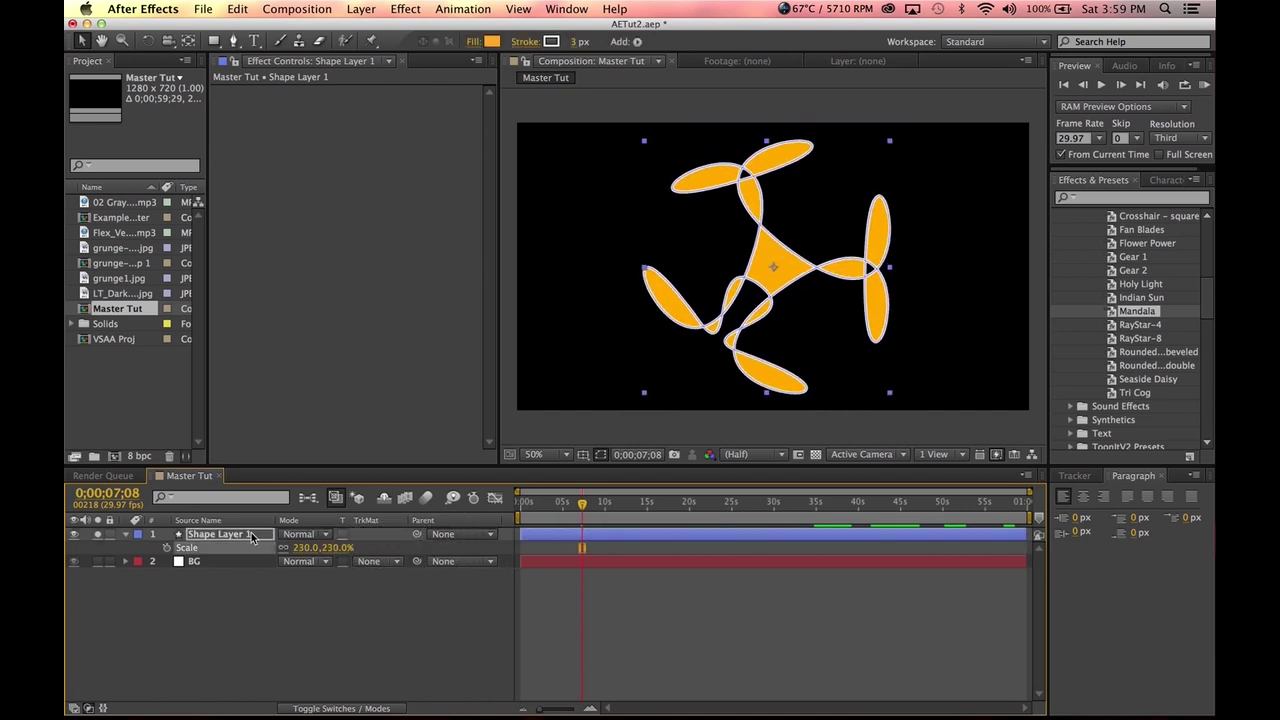
left_click(125, 535)
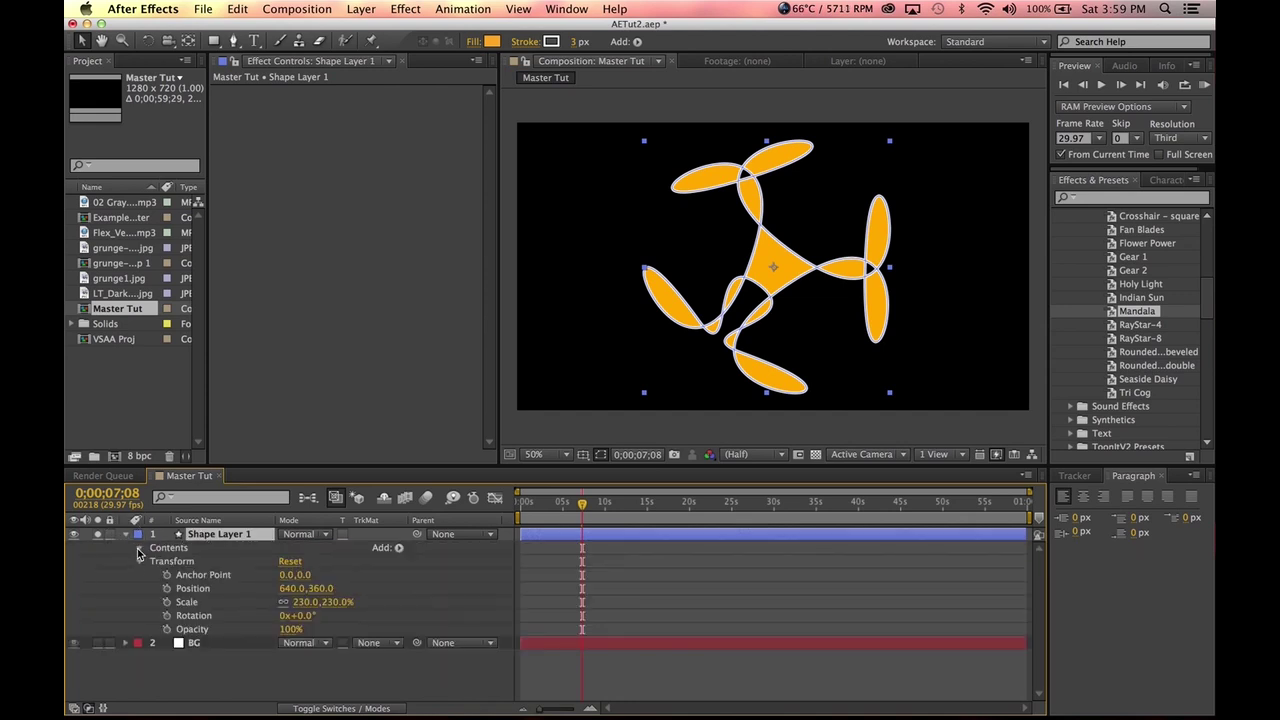
left_click(140, 548)
left_click(152, 562)
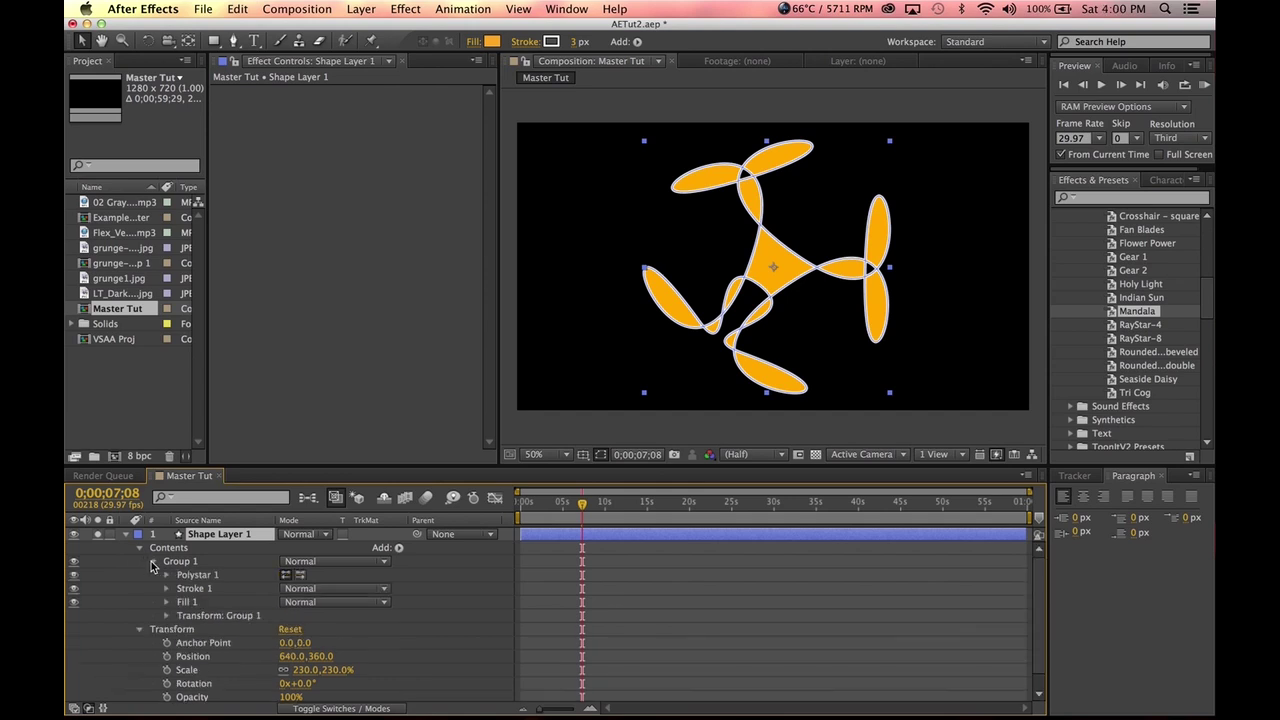
left_click(167, 576)
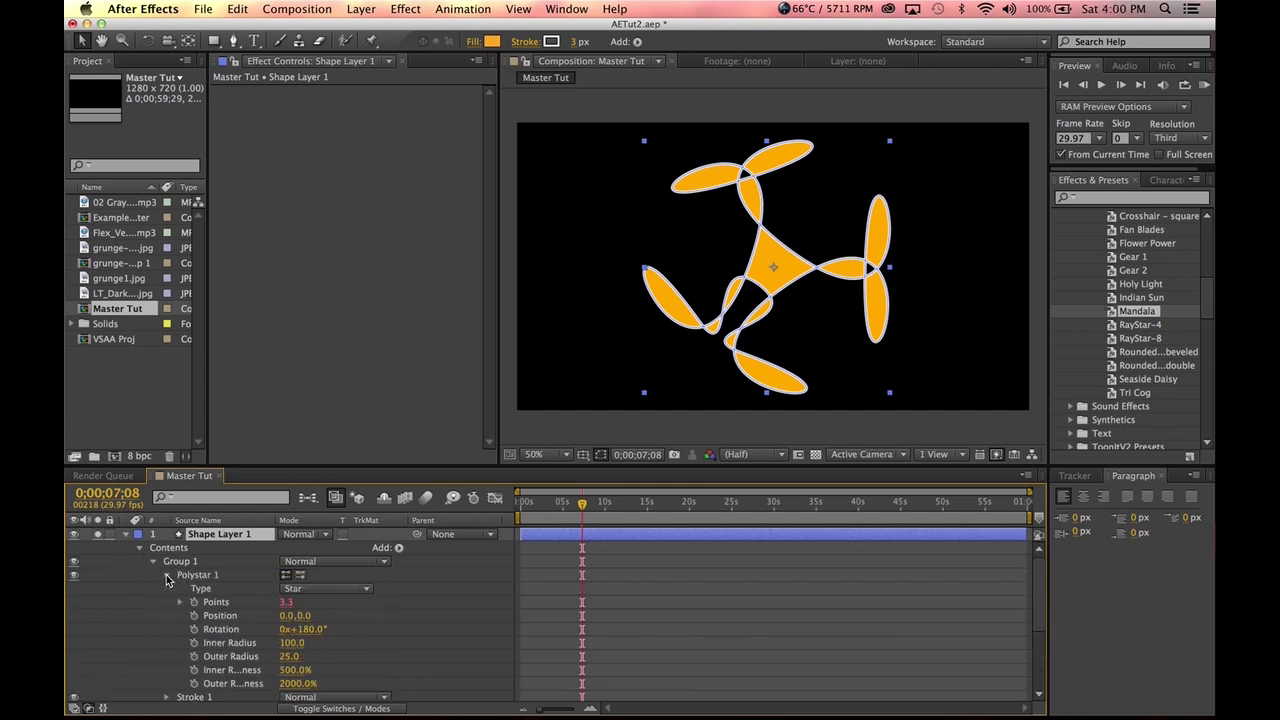
scroll(210, 643, "down", 2)
left_click_drag(300, 588, 629, 606)
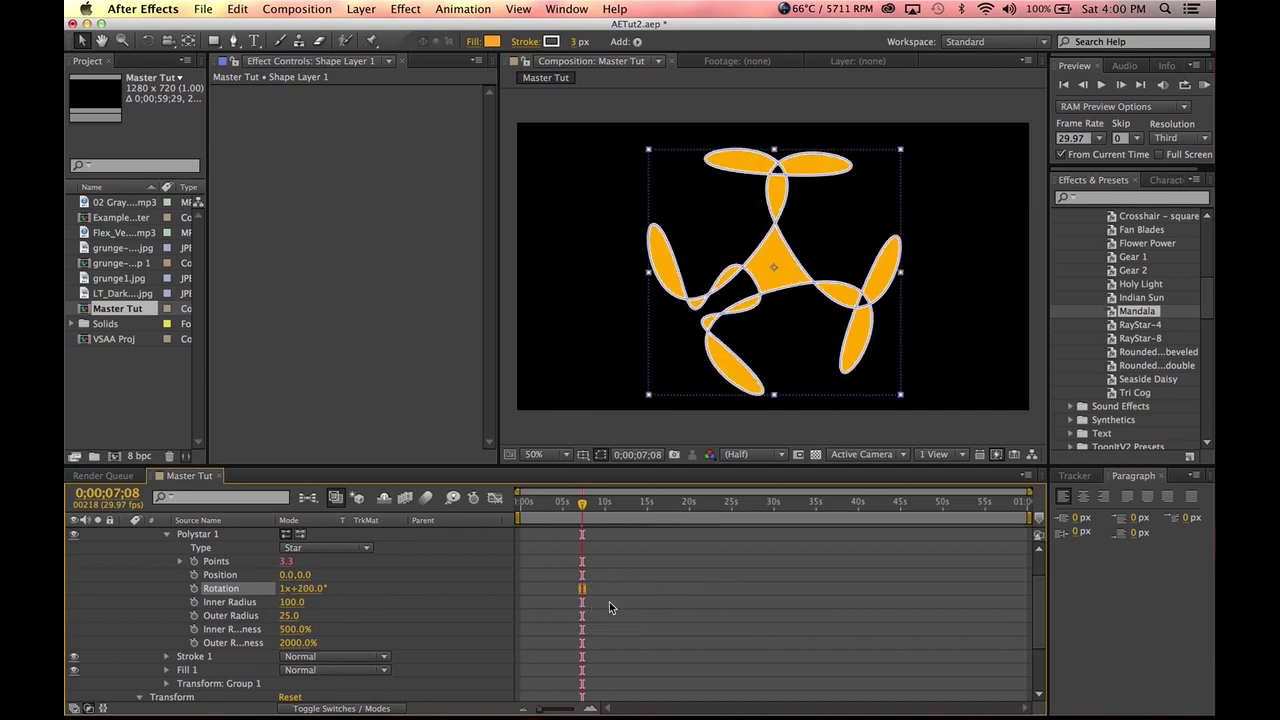
key("super+z")
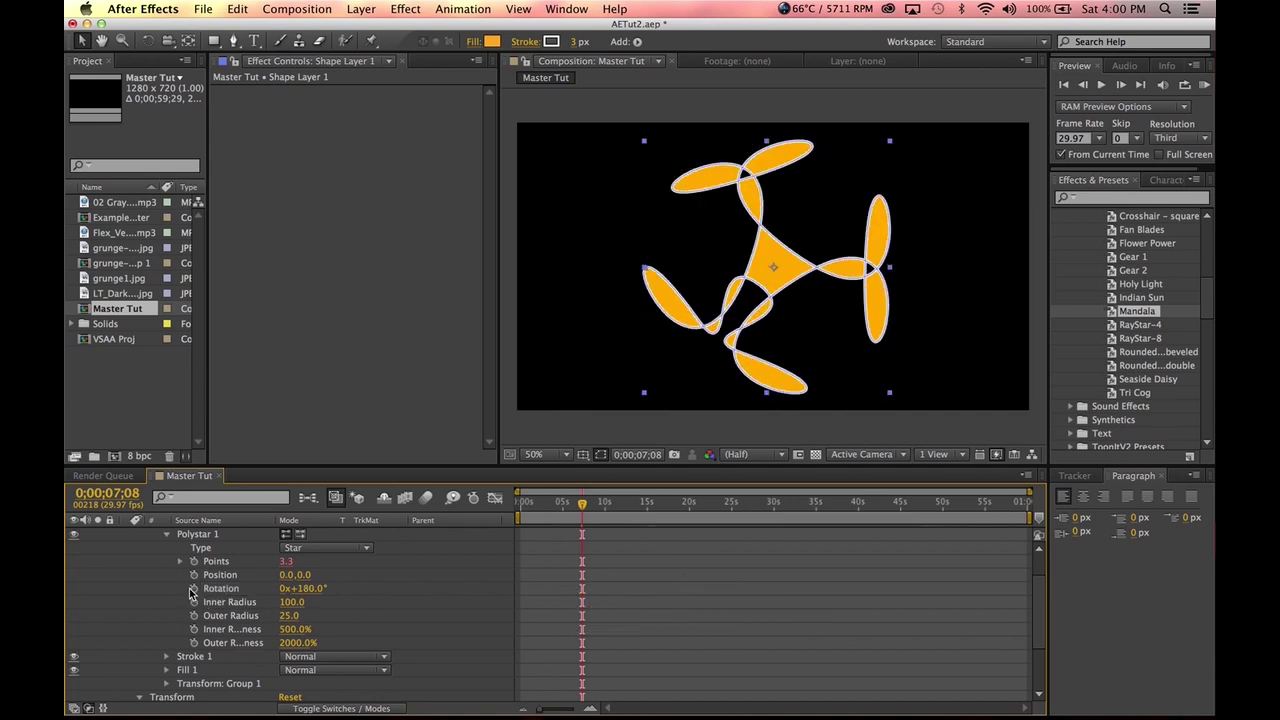
- Add a time-based expression to Polystar 1 Rotation and preview the spinning star from the start
left_click(193, 589, "alt")
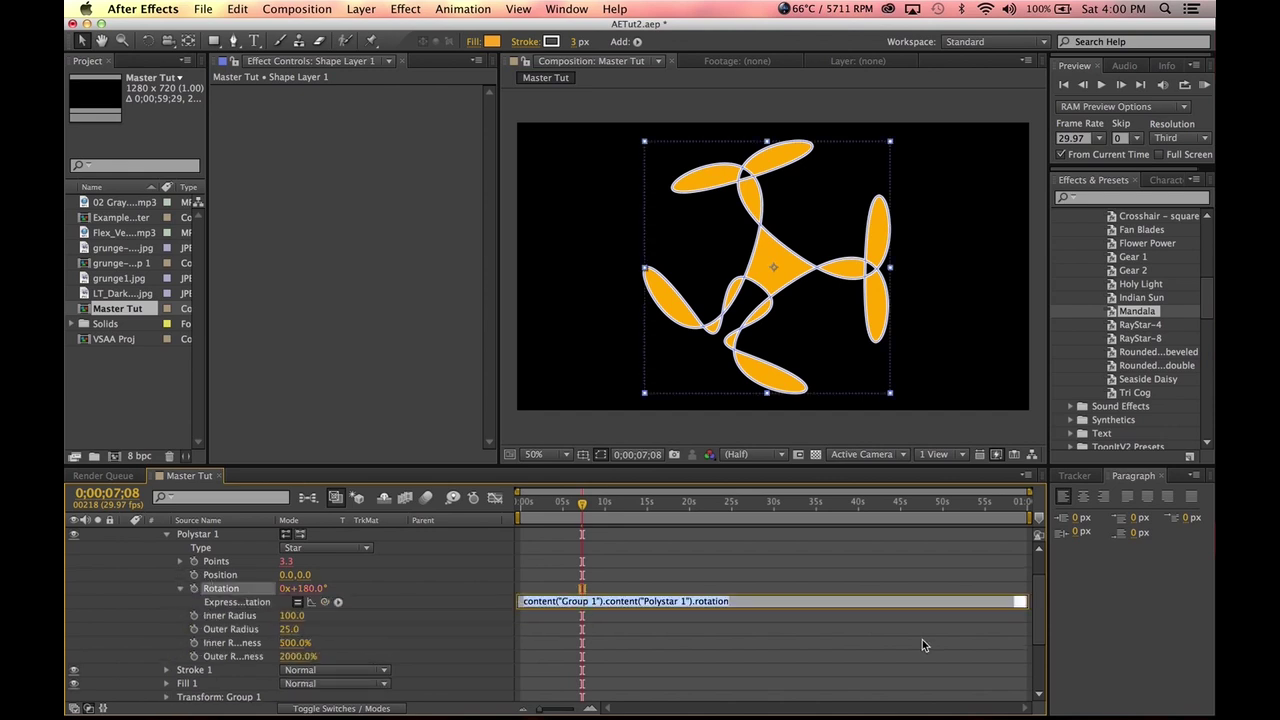
type("wiggle(.5,30")
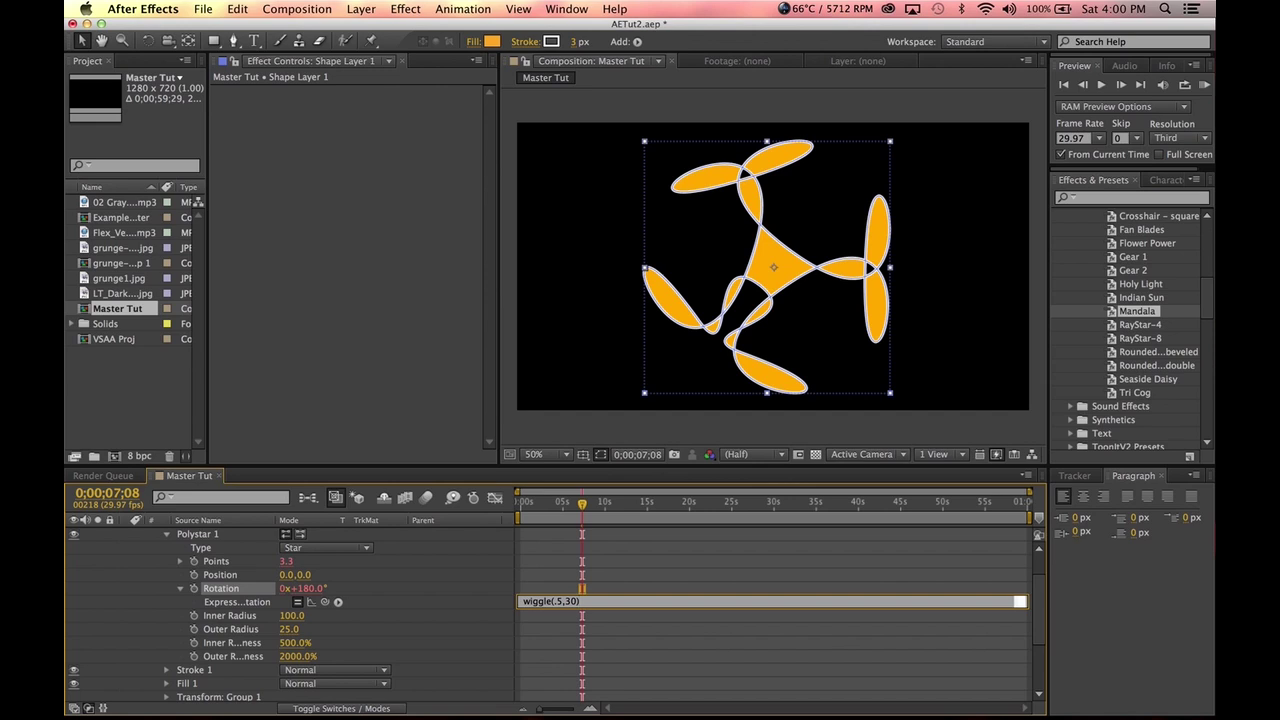
type("time*30")
left_click(562, 551)
key("Home")
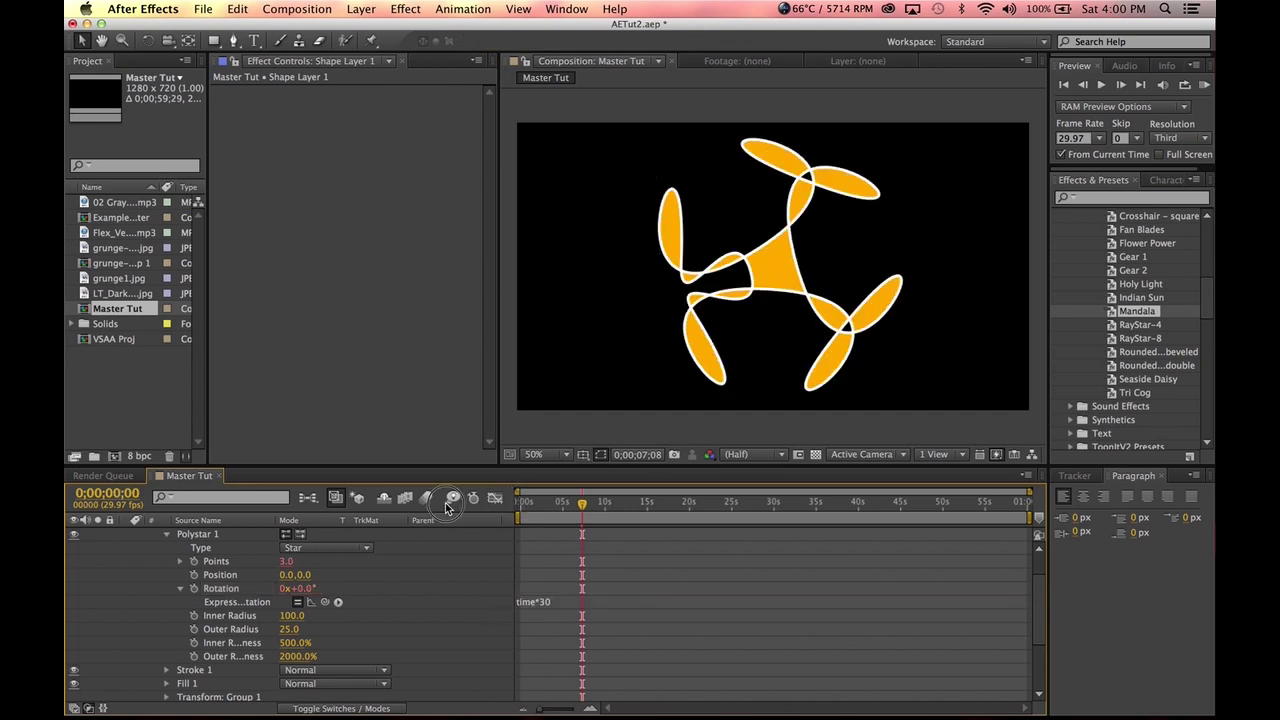
key("space")
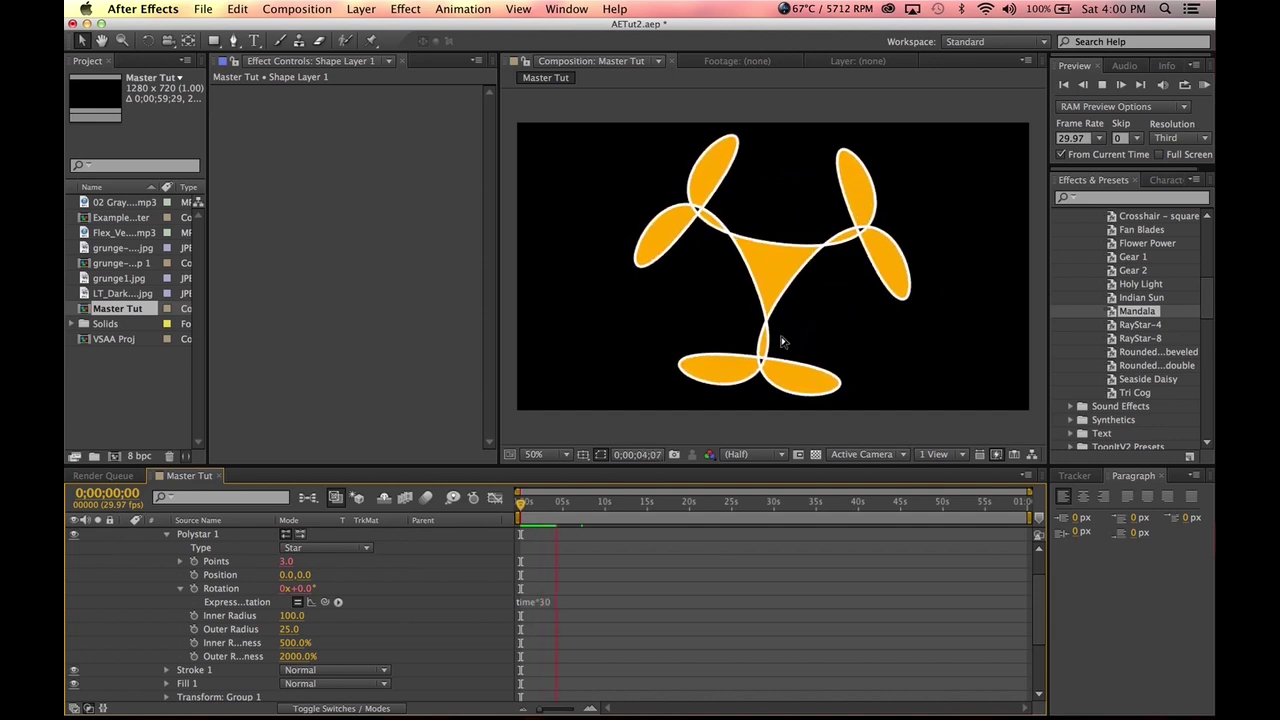
left_click(556, 601)
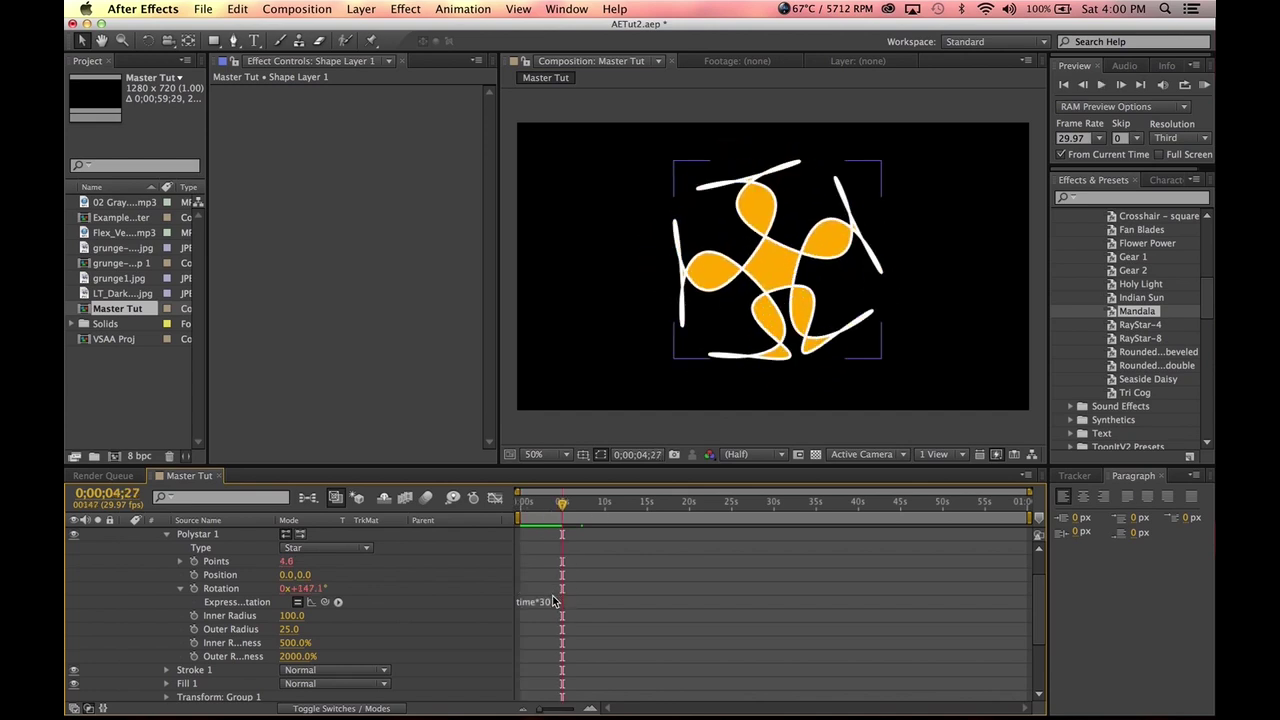
- Speed the rotation up to time*50, preview again, and enlarge Inner Radius to 225
left_click(556, 601)
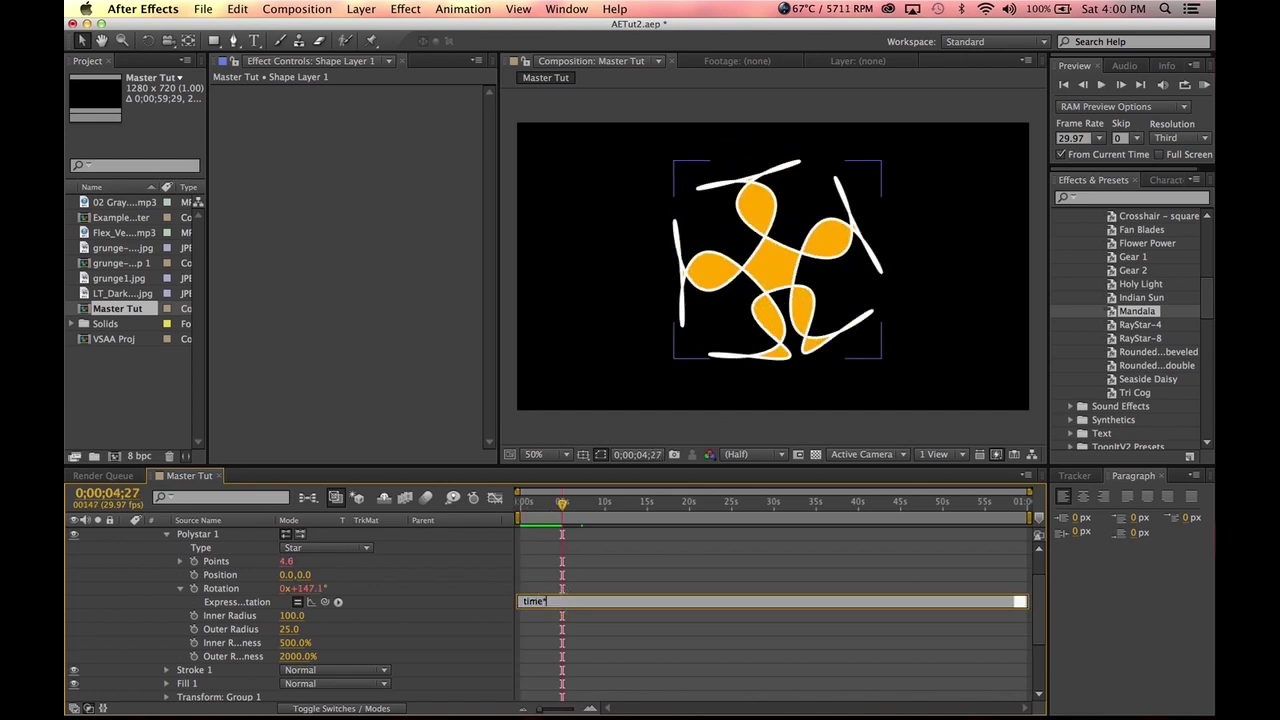
left_click(728, 542)
key("space")
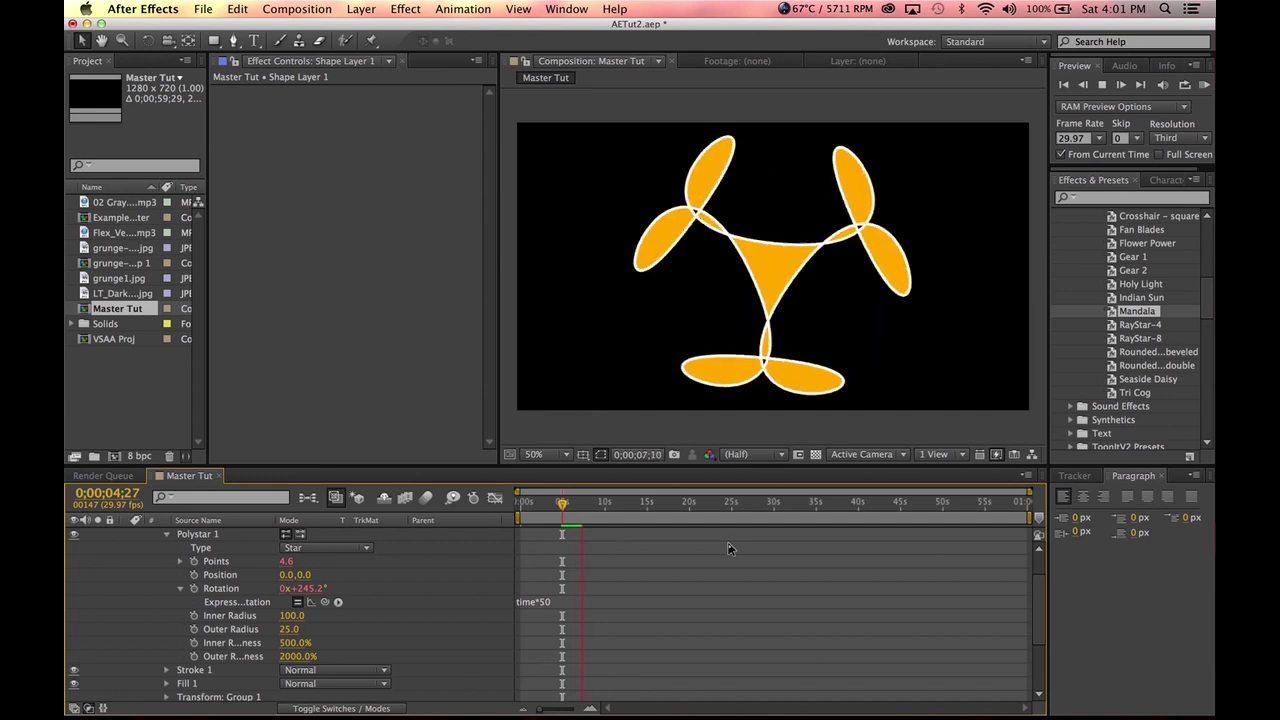
key("space")
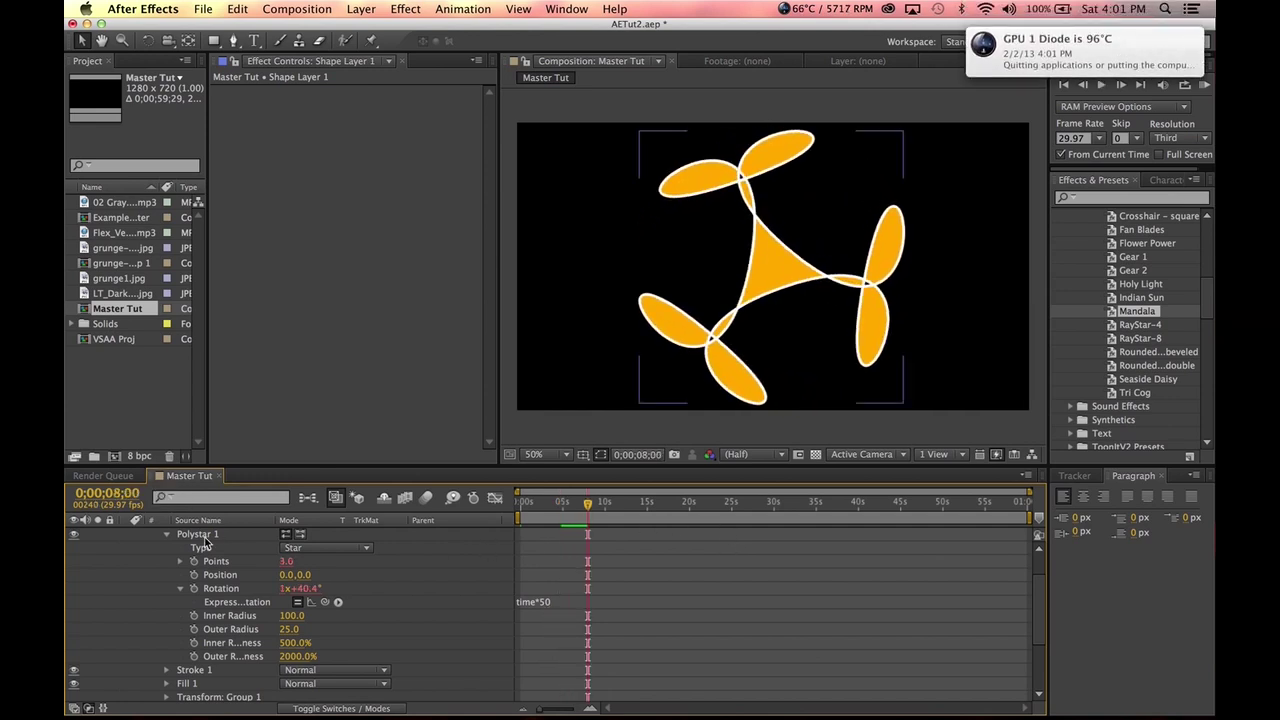
left_click_drag(294, 619, 206, 638)
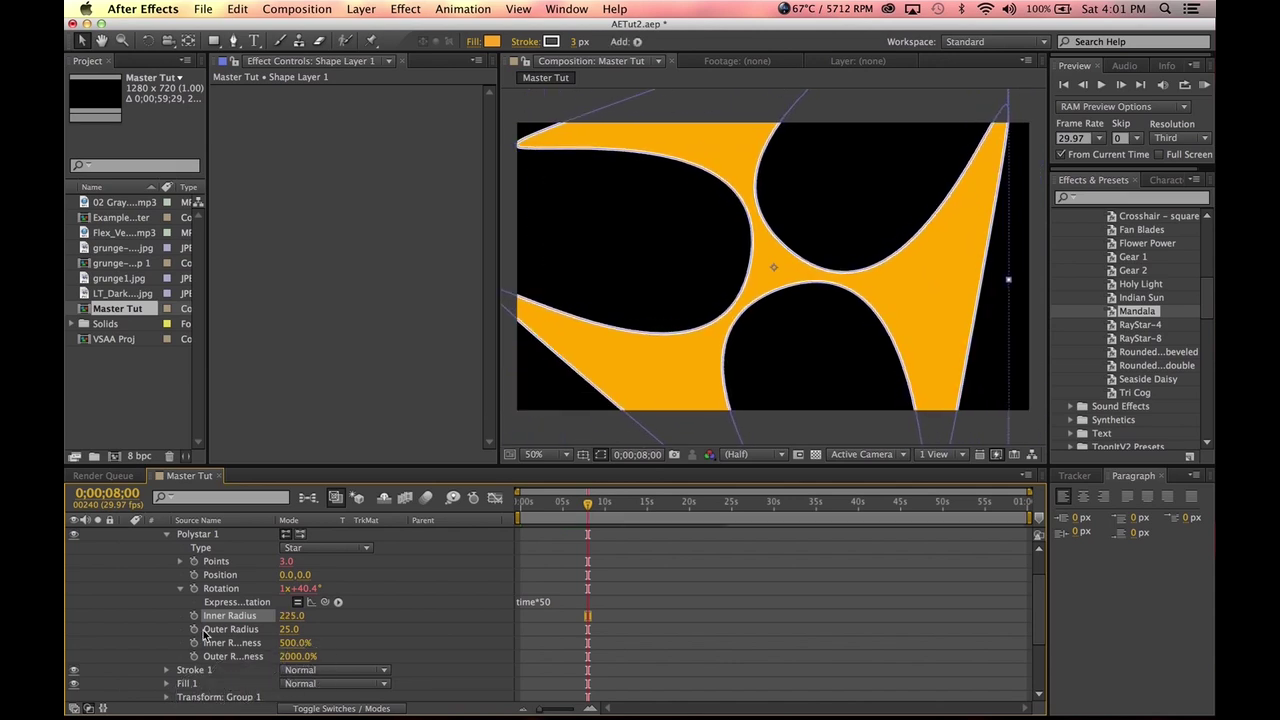
- Set Inner Radius to 0 and drive it with a wiggle(.3,300) expression
type("0")
key("Return")
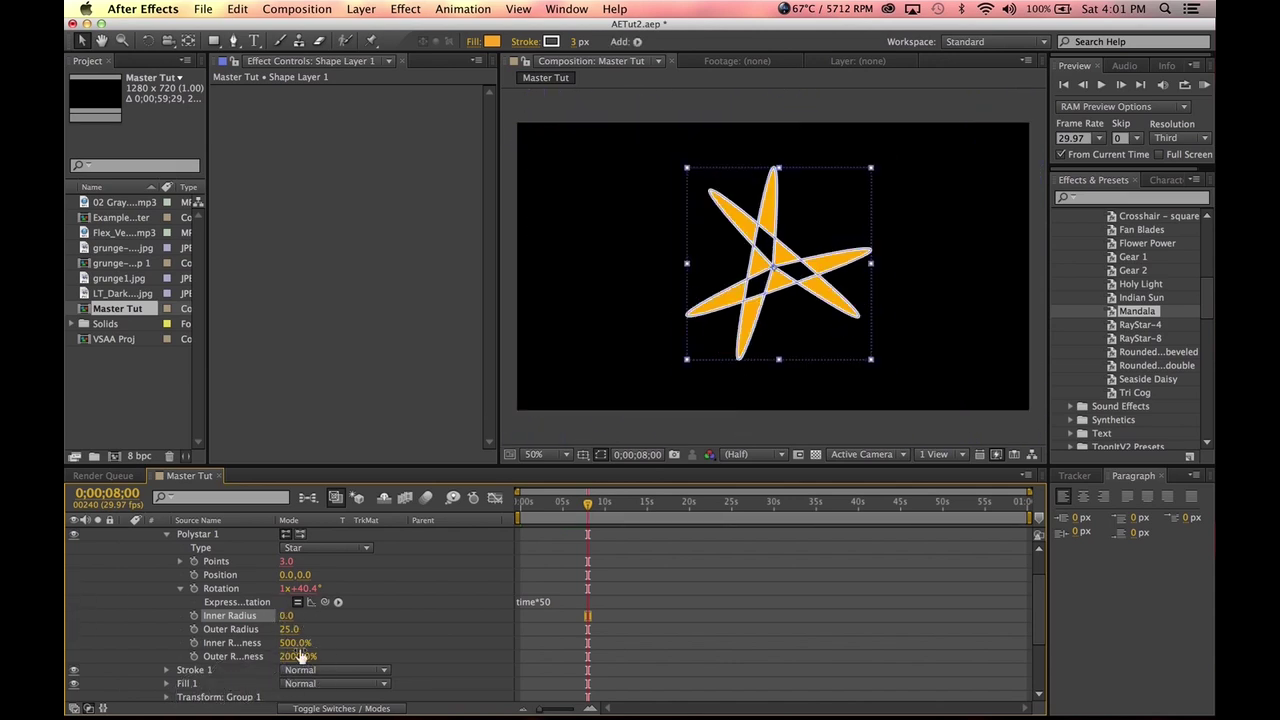
left_click(194, 615, "alt")
type("wiggle(.3,300")
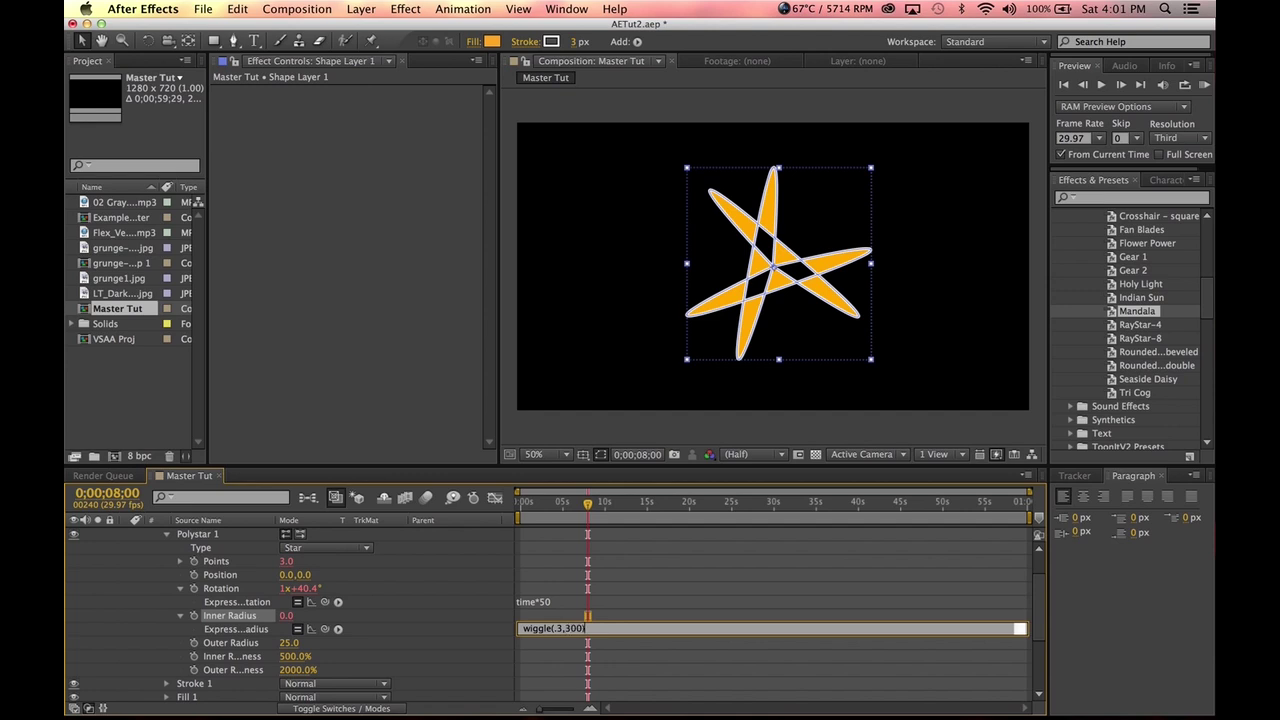
left_click(748, 598)
- Preview the fluctuating star and scrub to around 45 seconds to check it
key("space")
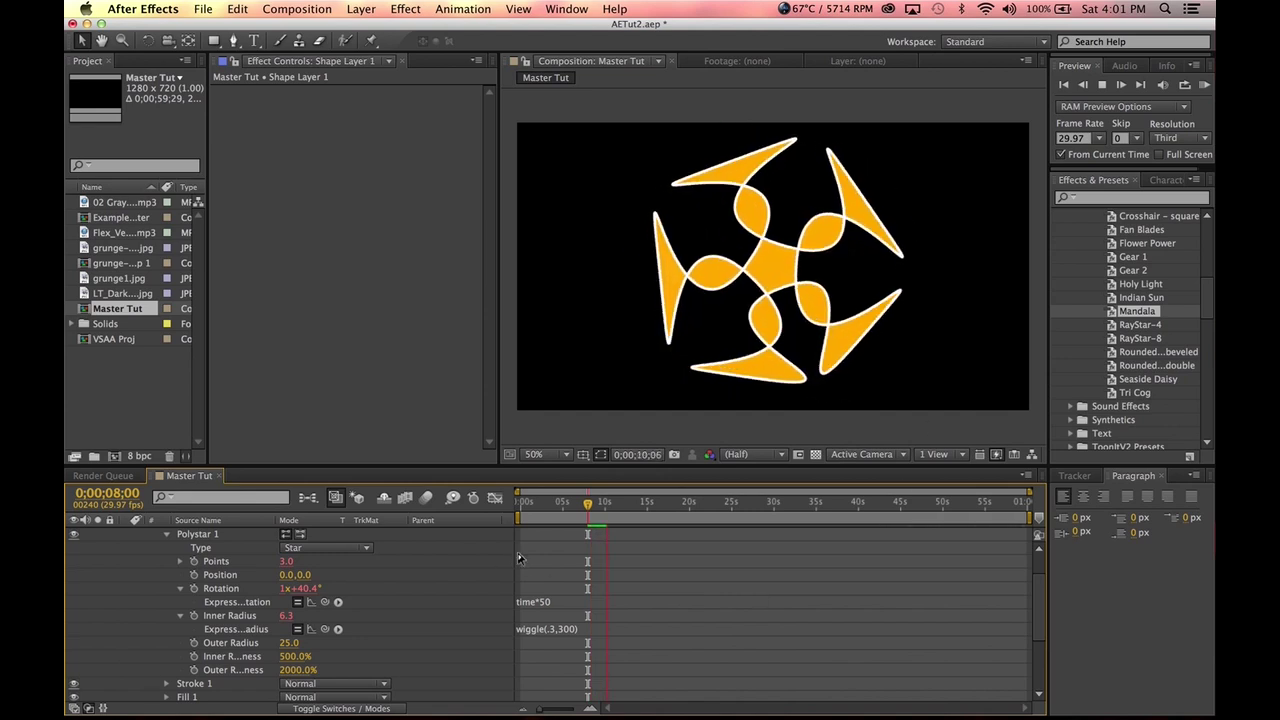
left_click(637, 503)
left_click_drag(646, 503, 909, 500)
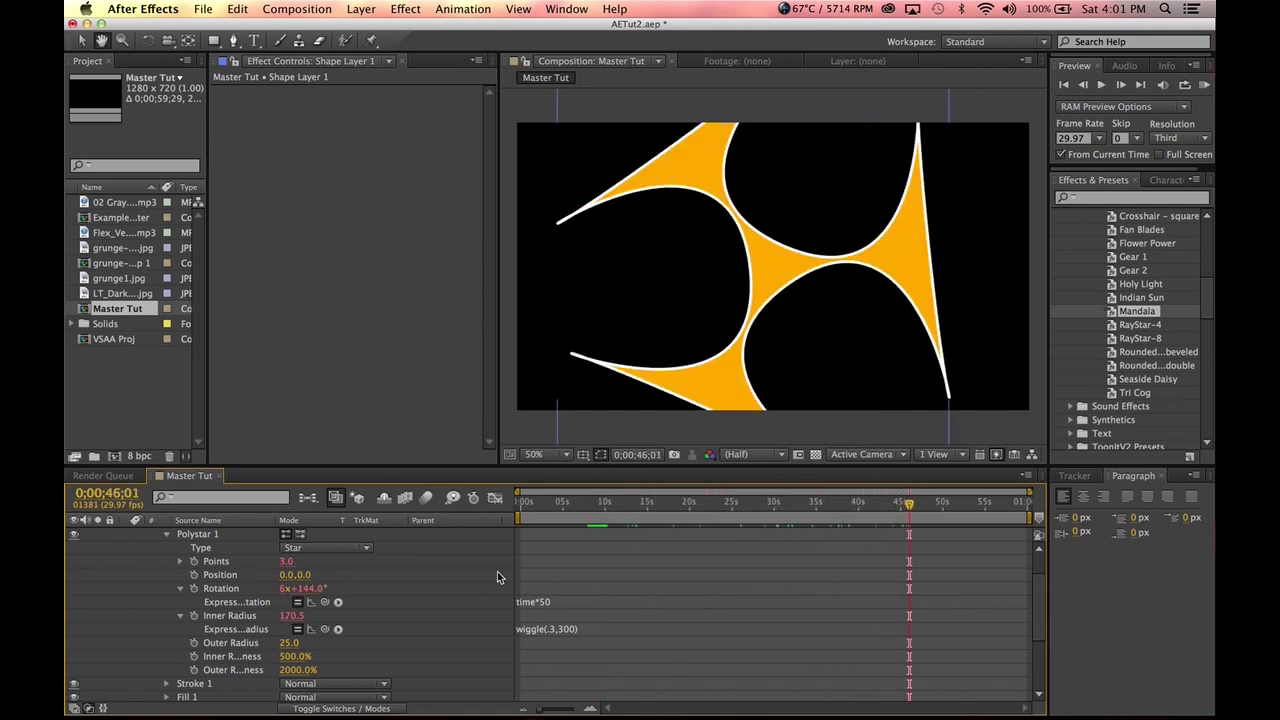
key("space")
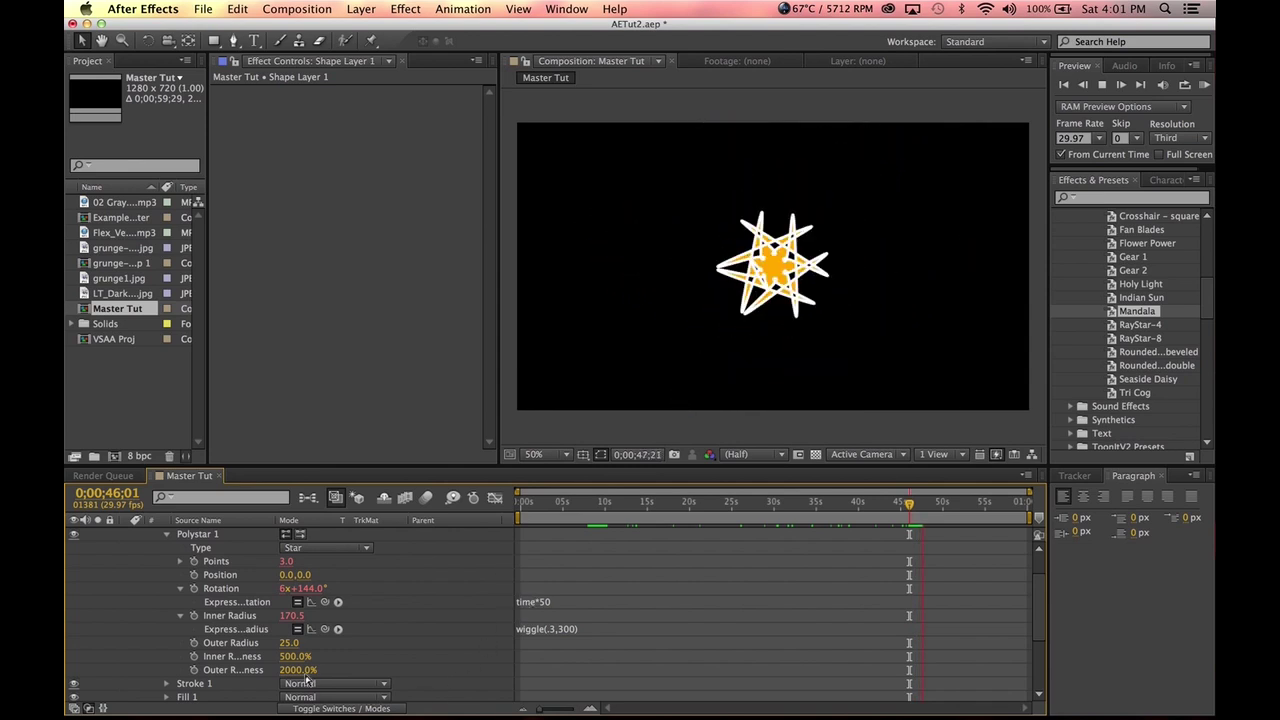
key("space")
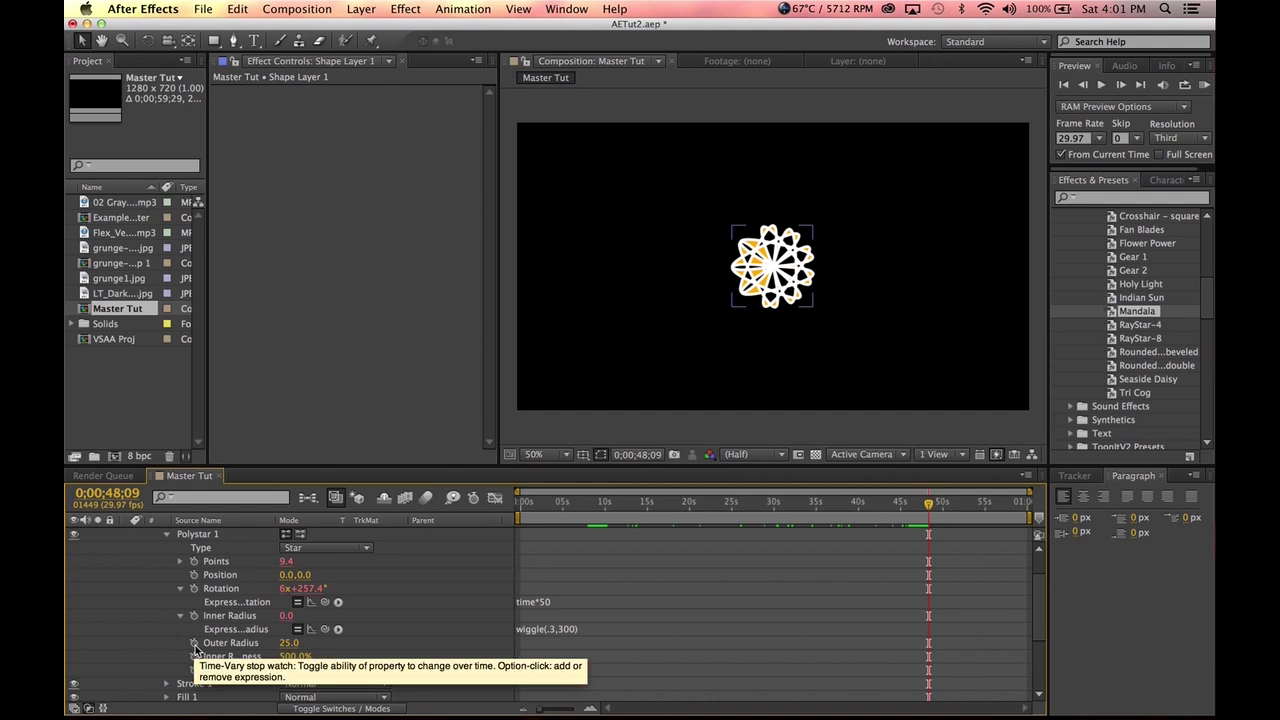
- Add wiggle(.3,300) to Outer Radius, scrub through the timeline and play from the start
left_click(195, 645, "alt")
type("wiggle(.3,300")
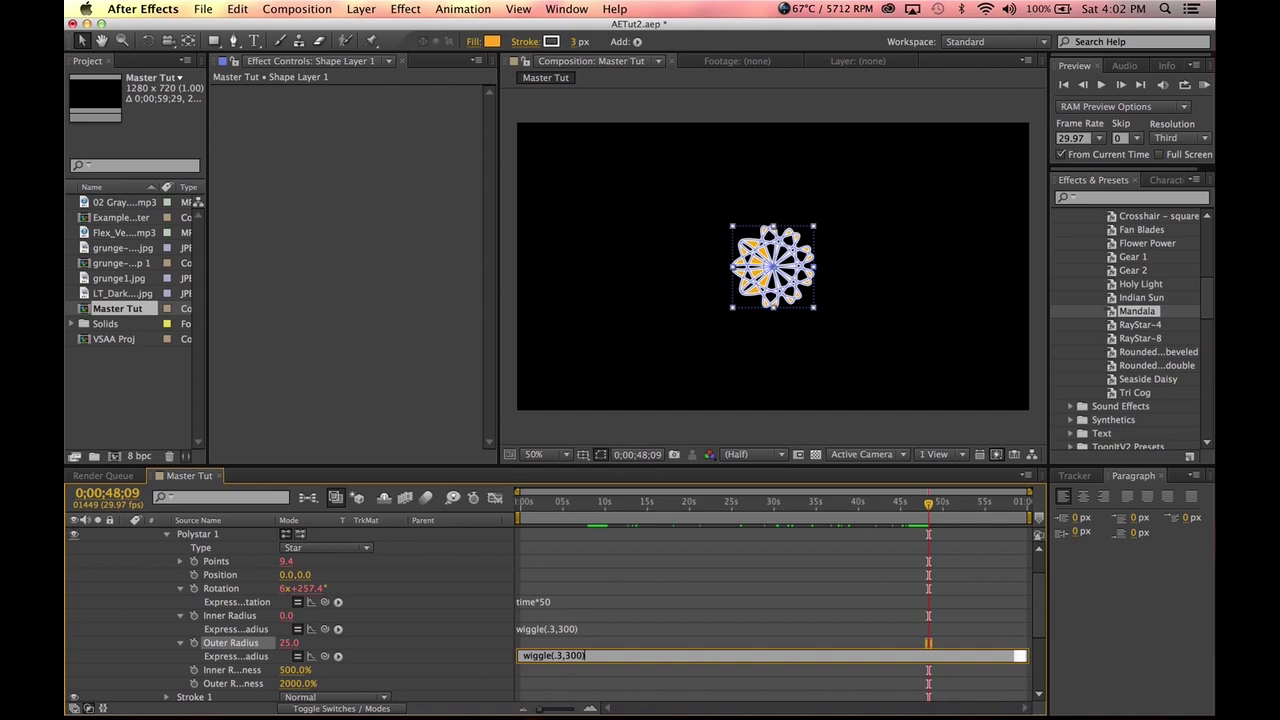
left_click(680, 586)
left_click_drag(580, 505, 688, 508)
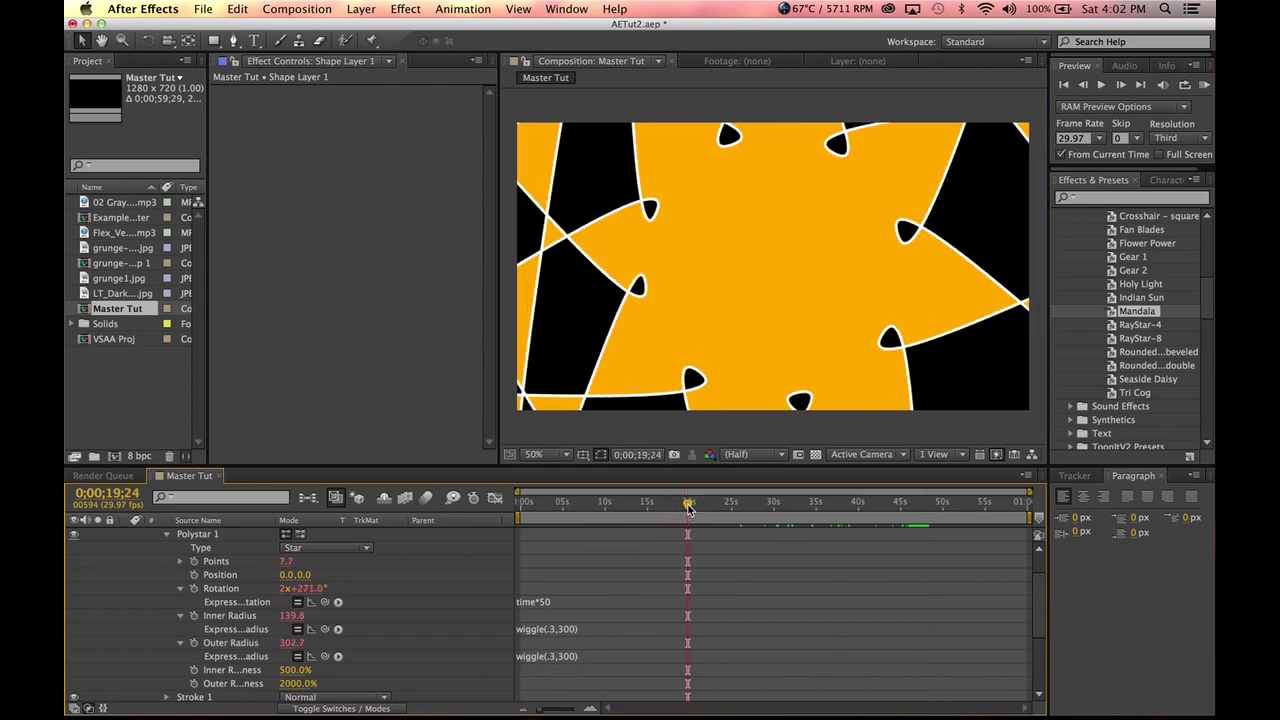
left_click_drag(592, 505, 67, 493)
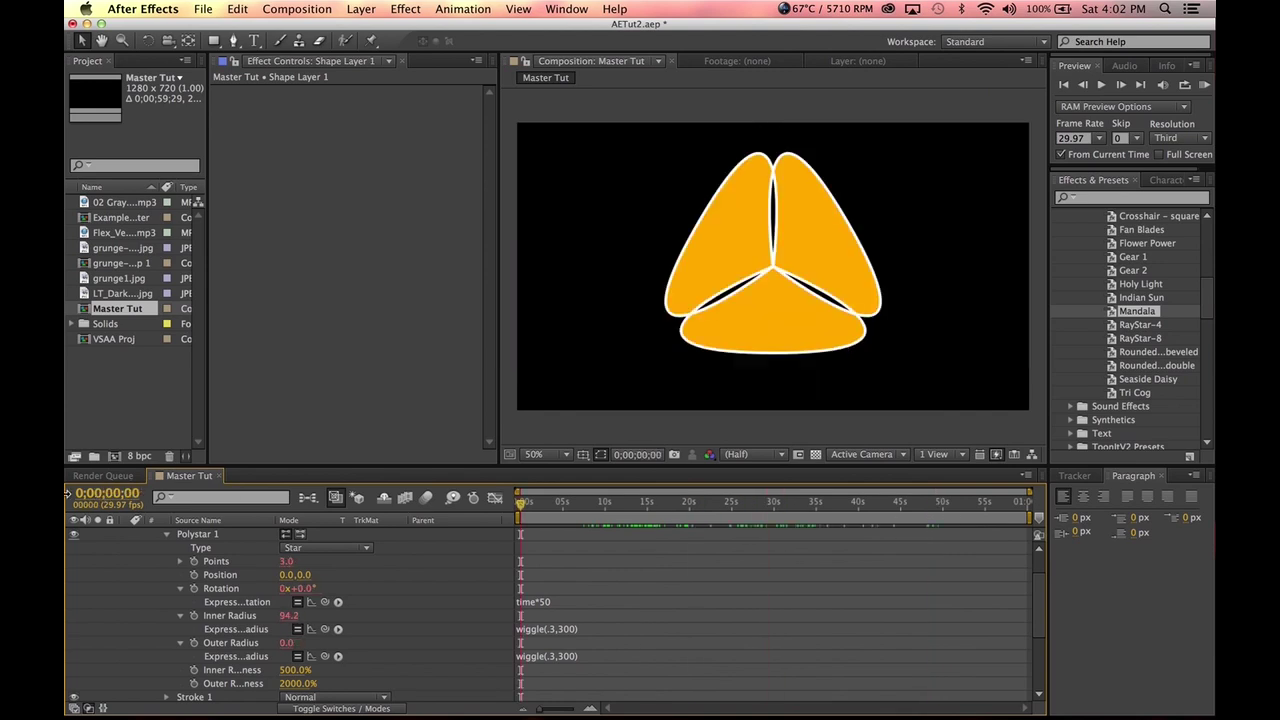
key("space")
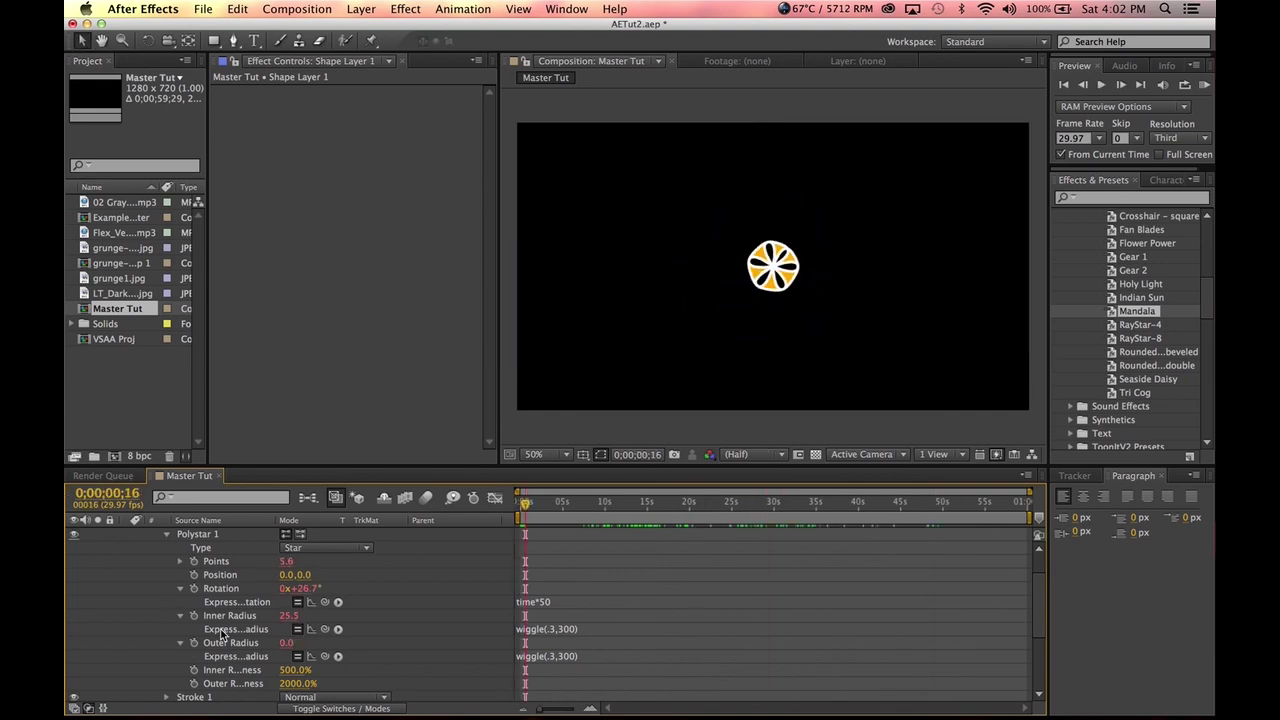
- Reveal the Stroke 1 settings and inspect its composite and blend options, leaving them unchanged
scroll(207, 632, "up", 2)
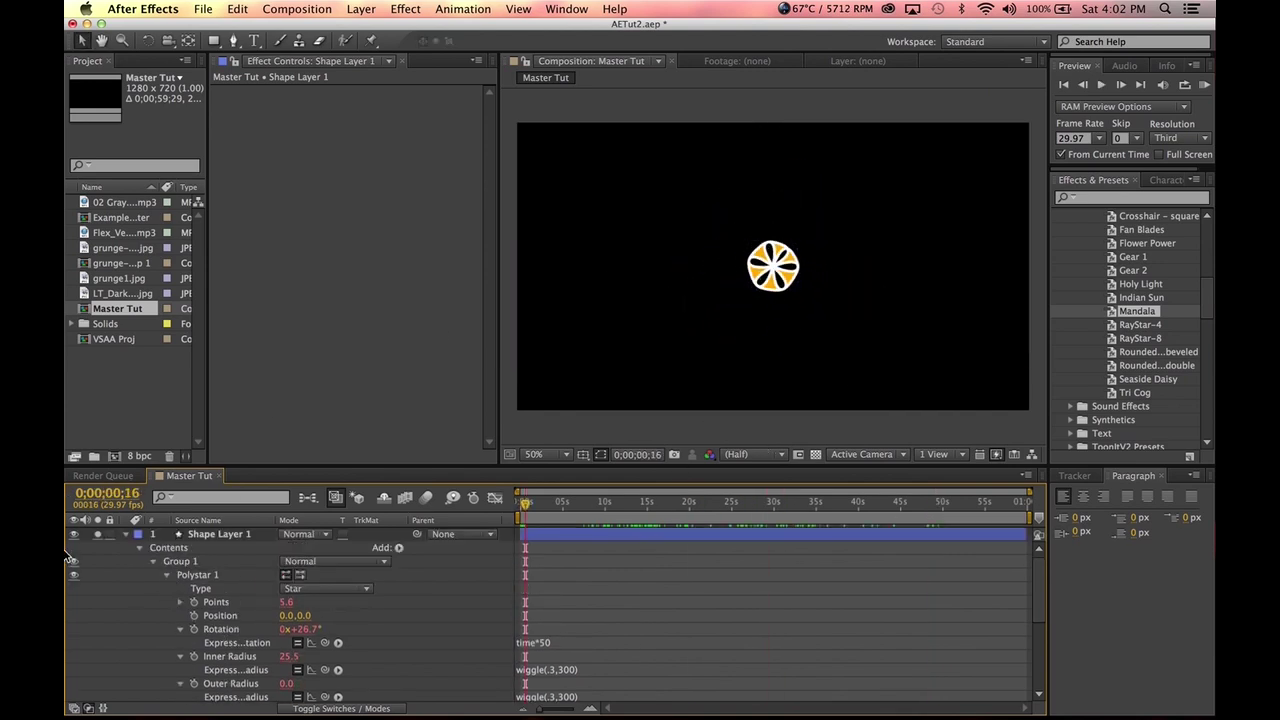
left_click(167, 576)
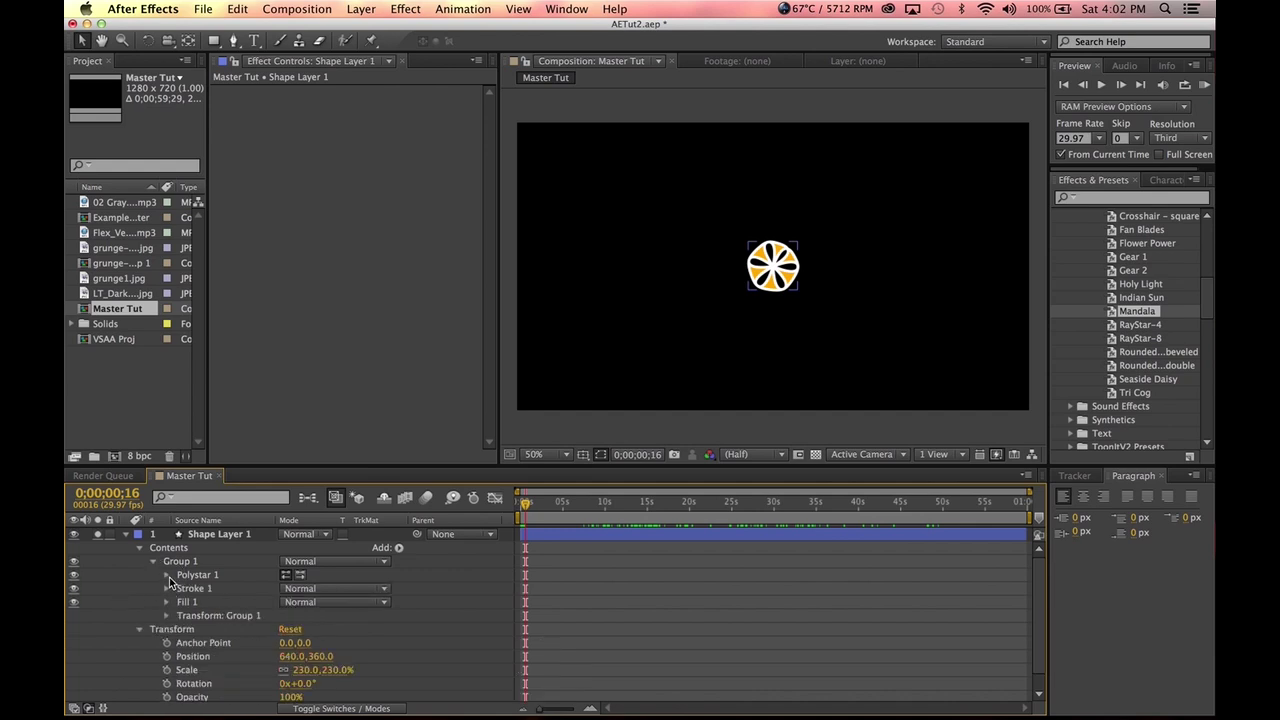
left_click(166, 576)
scroll(165, 578, "down", 1)
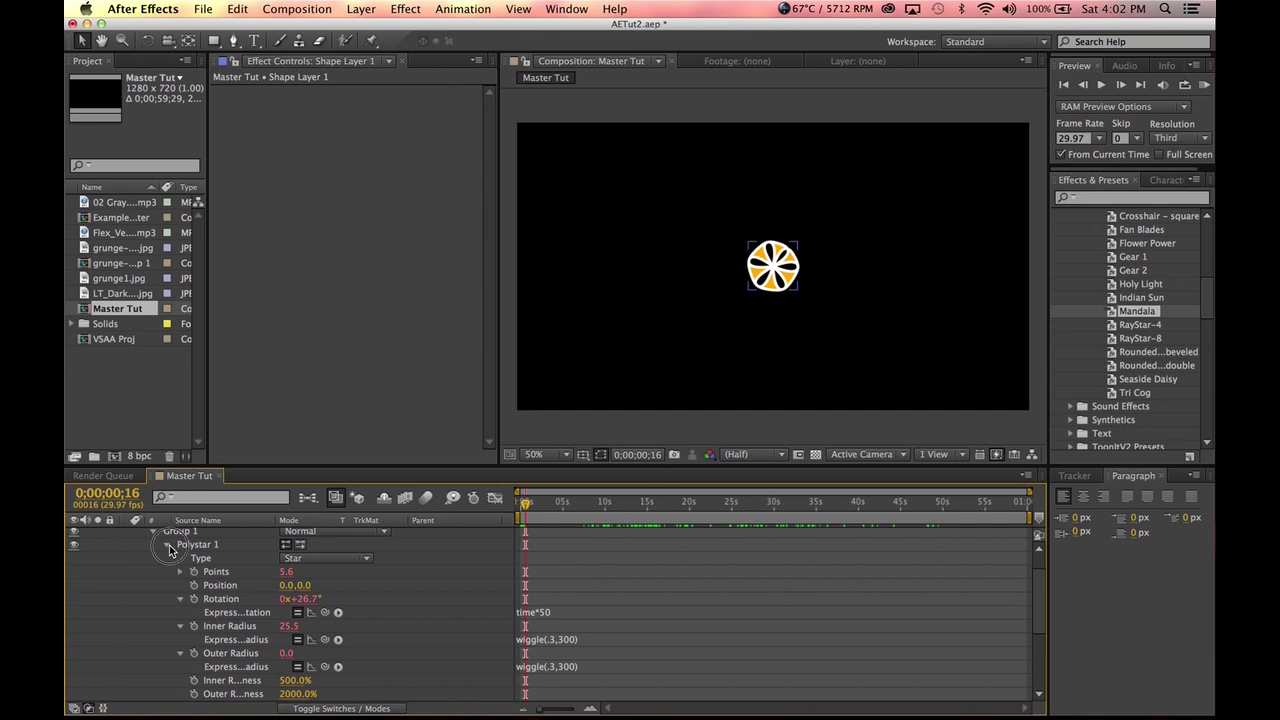
left_click(167, 544)
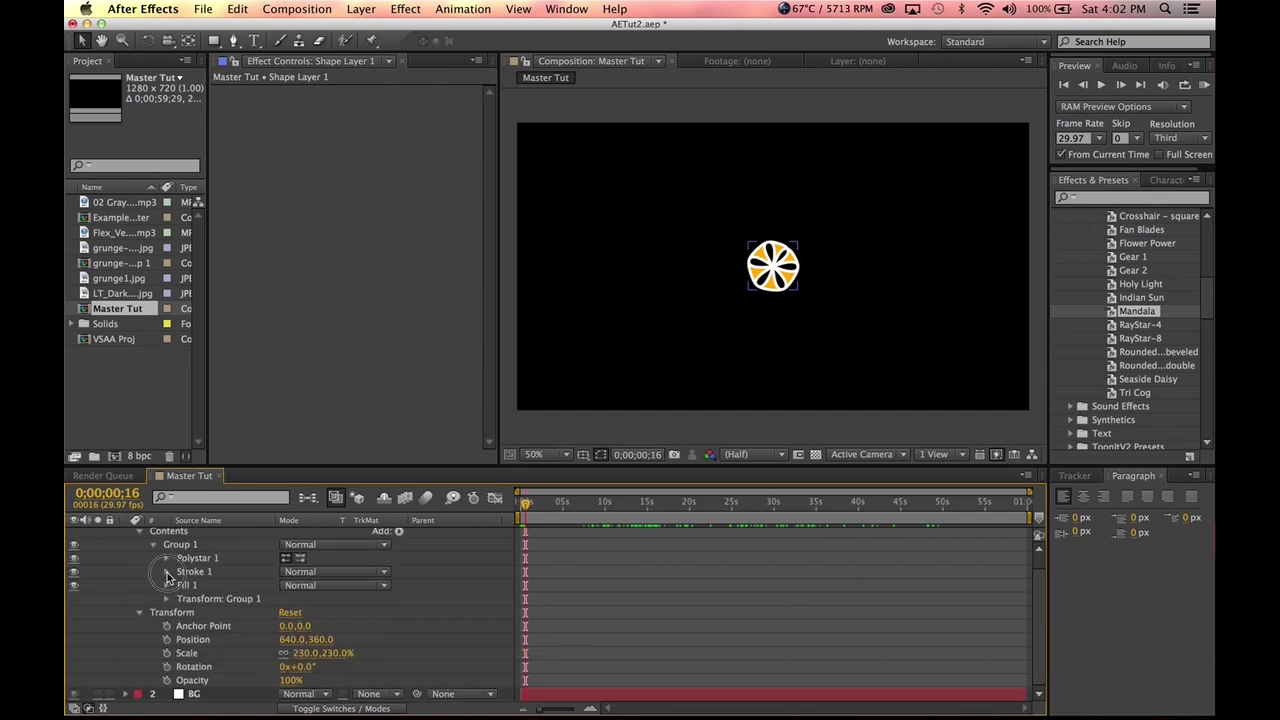
left_click(167, 572)
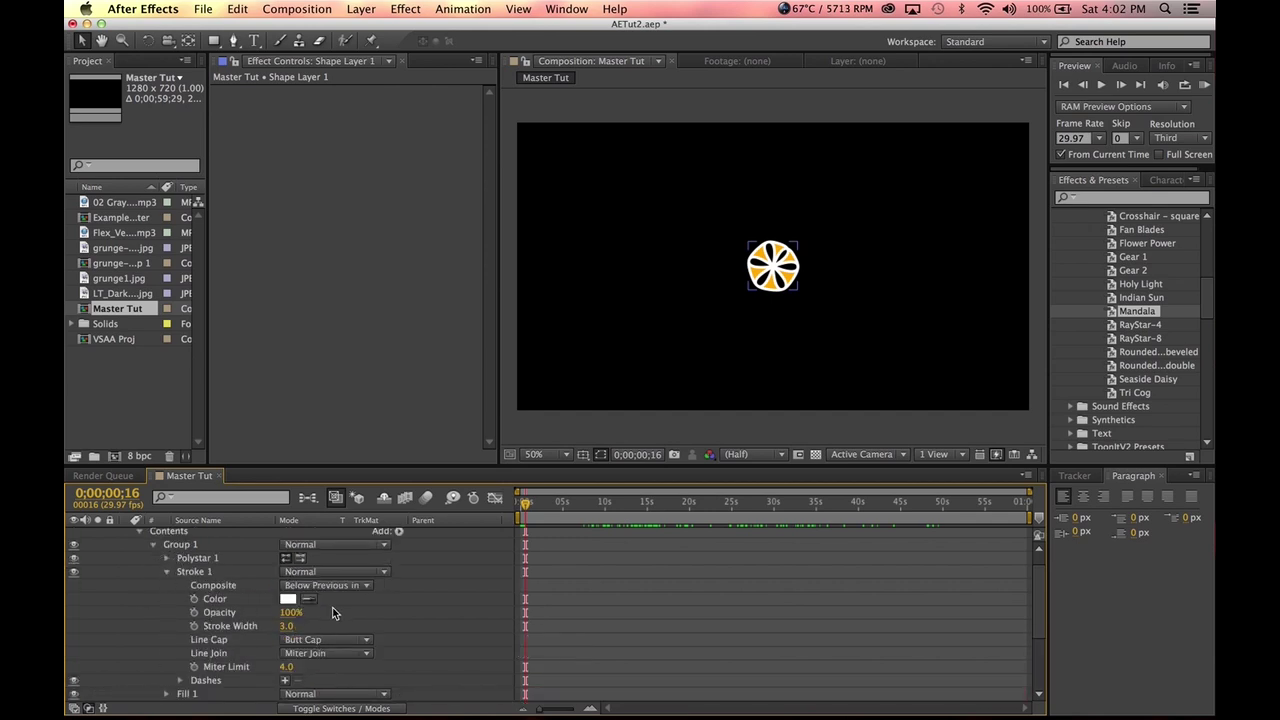
left_click(312, 587)
left_click(318, 585)
left_click(334, 571)
left_click(470, 601)
- Bring Stroke 1 to 100% opacity, sample the orange fill as its colour, and preview
left_click_drag(290, 612, 126, 623)
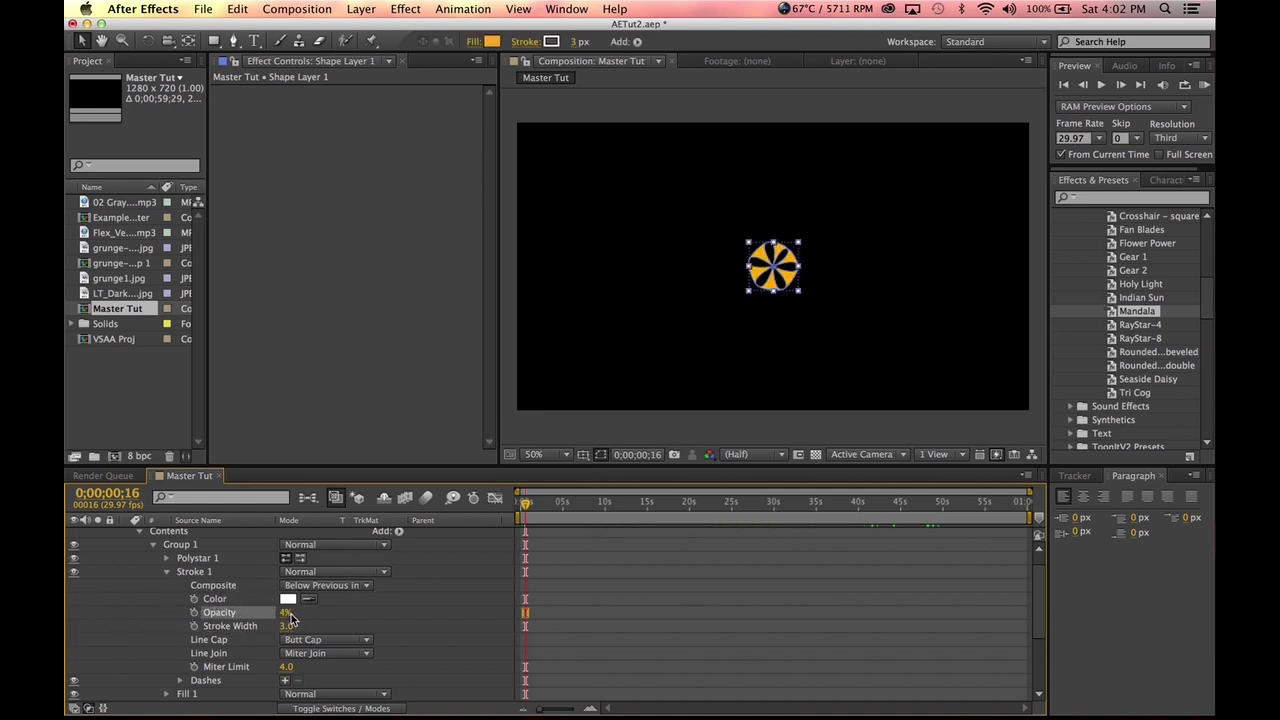
left_click_drag(286, 618, 262, 620)
key("period")
key("period")
key("period")
key("period")
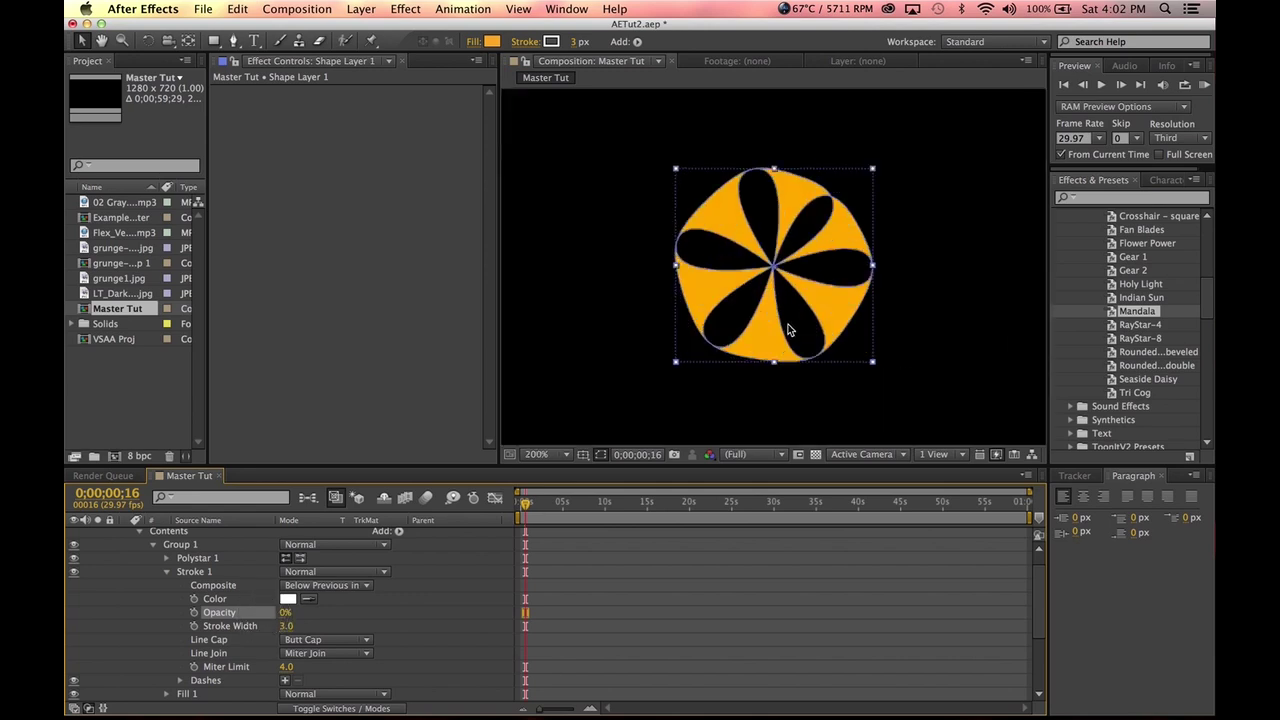
left_click_drag(284, 613, 488, 620)
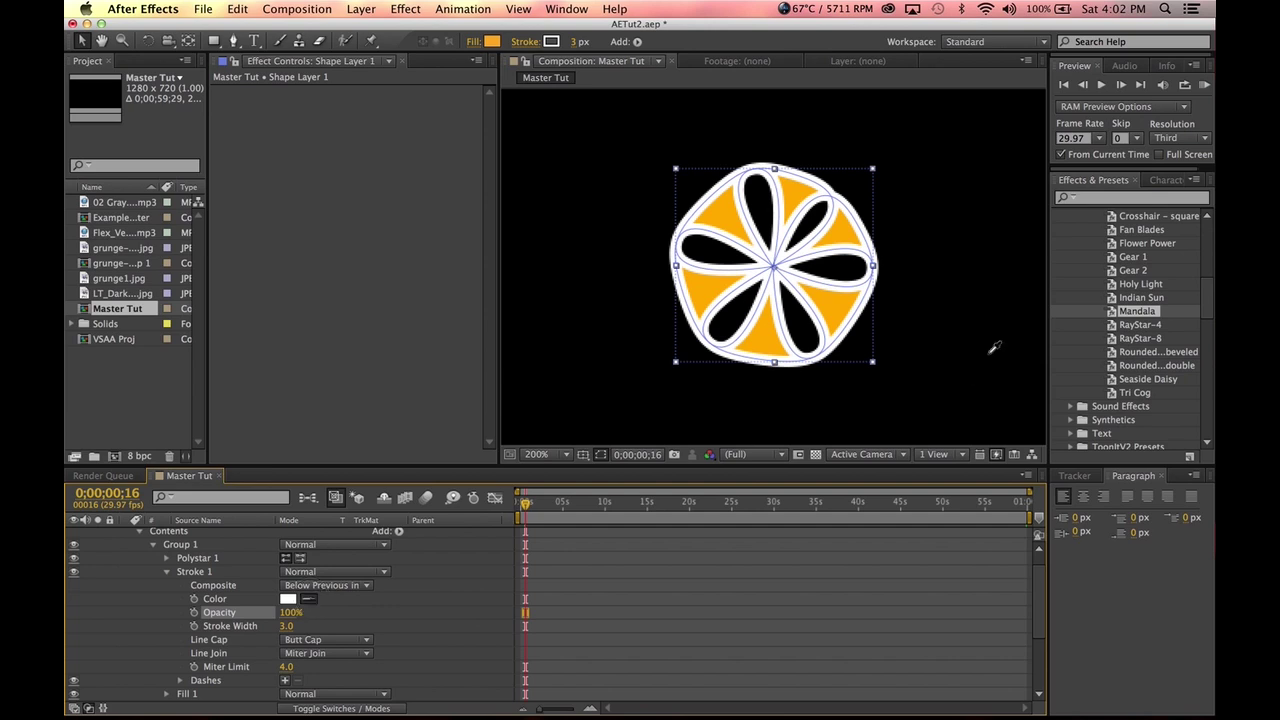
left_click(717, 206)
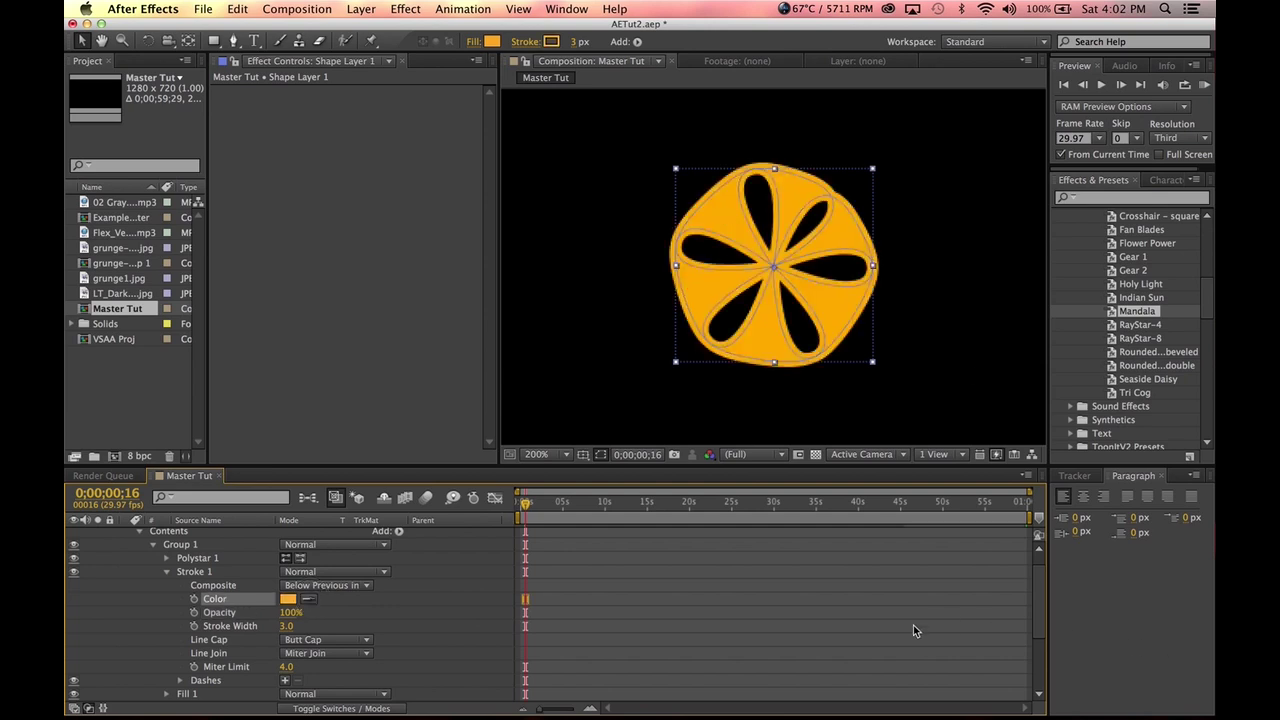
key("space")
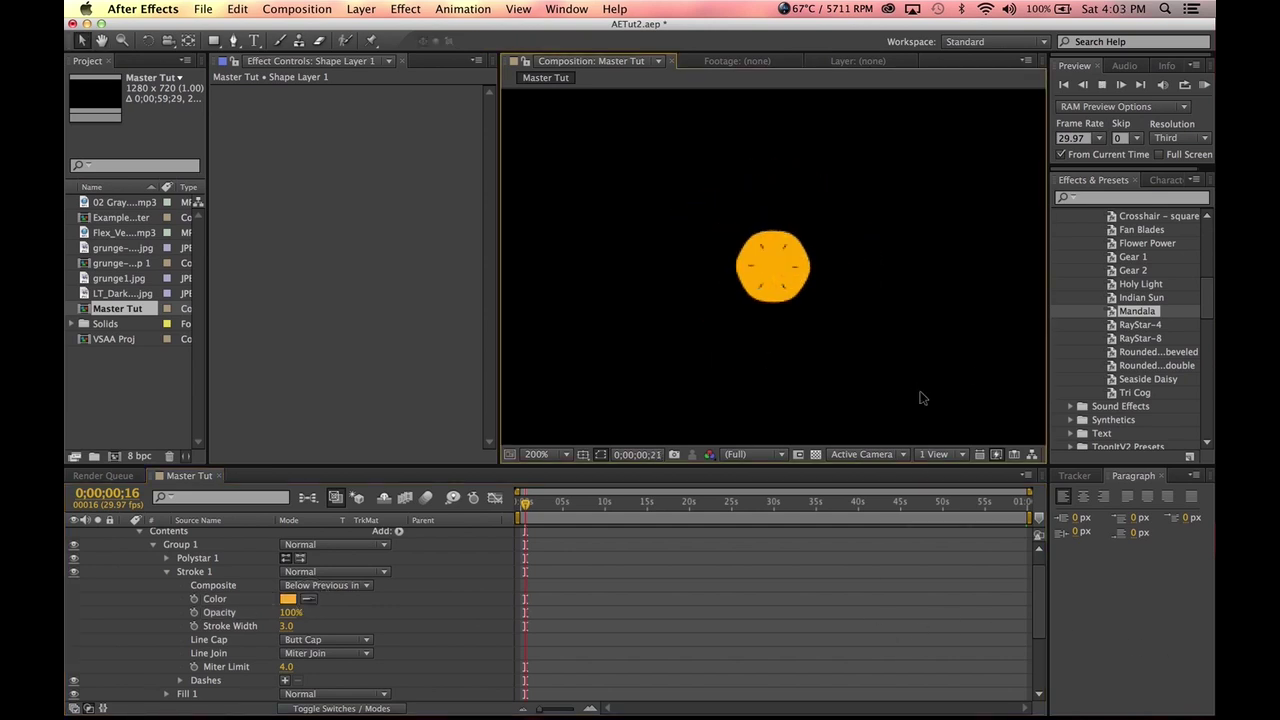
left_click(628, 502)
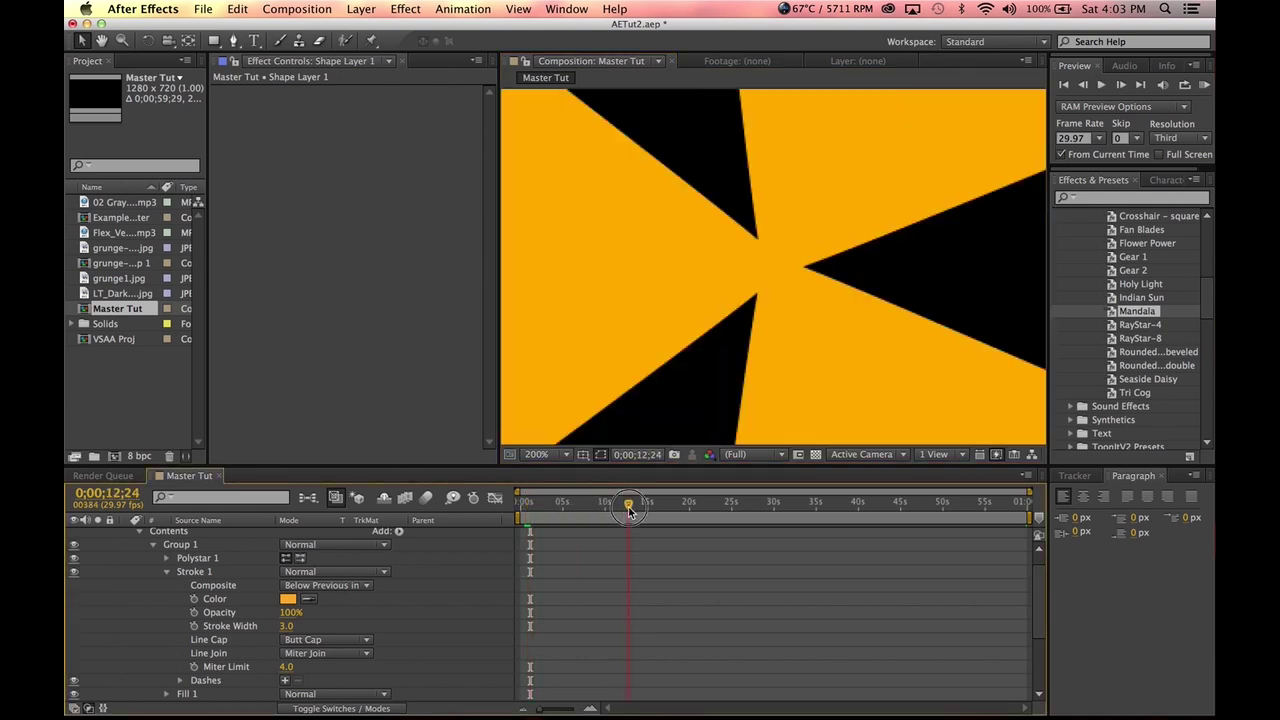
scroll(807, 220, "down", 6)
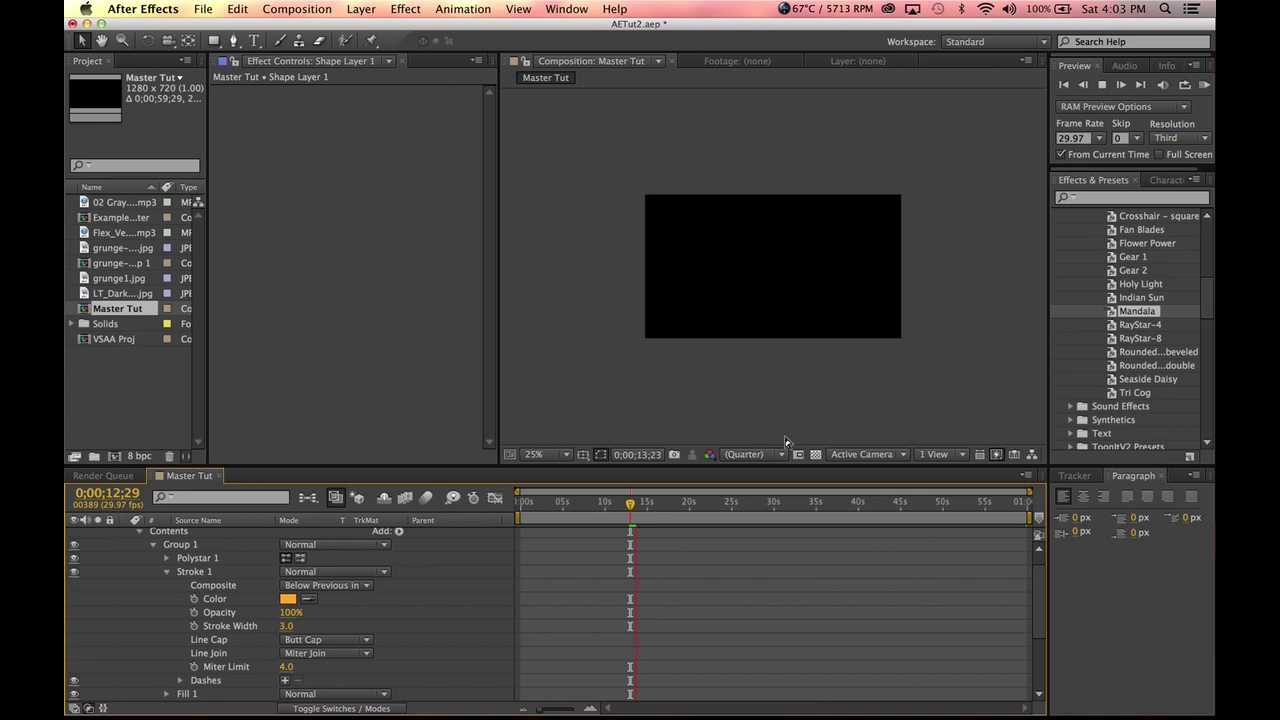
left_click_drag(631, 502, 755, 506)
left_click(847, 506)
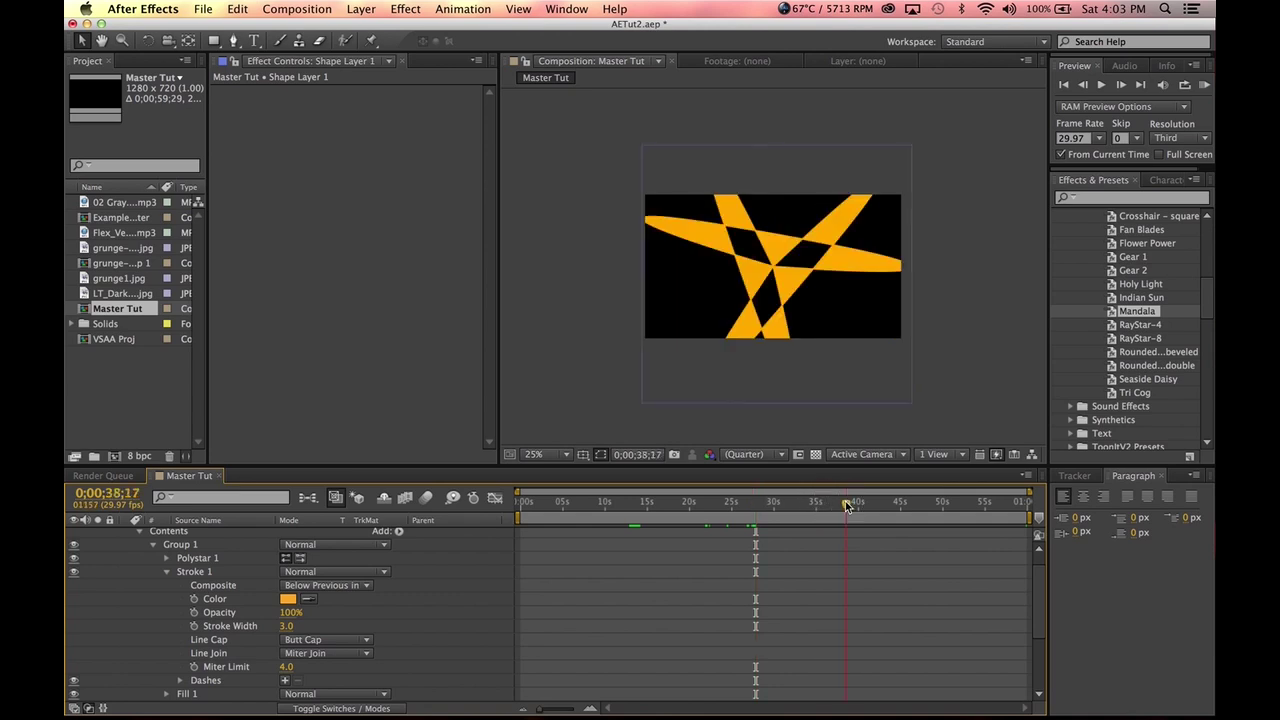
key("space")
left_click(166, 575)
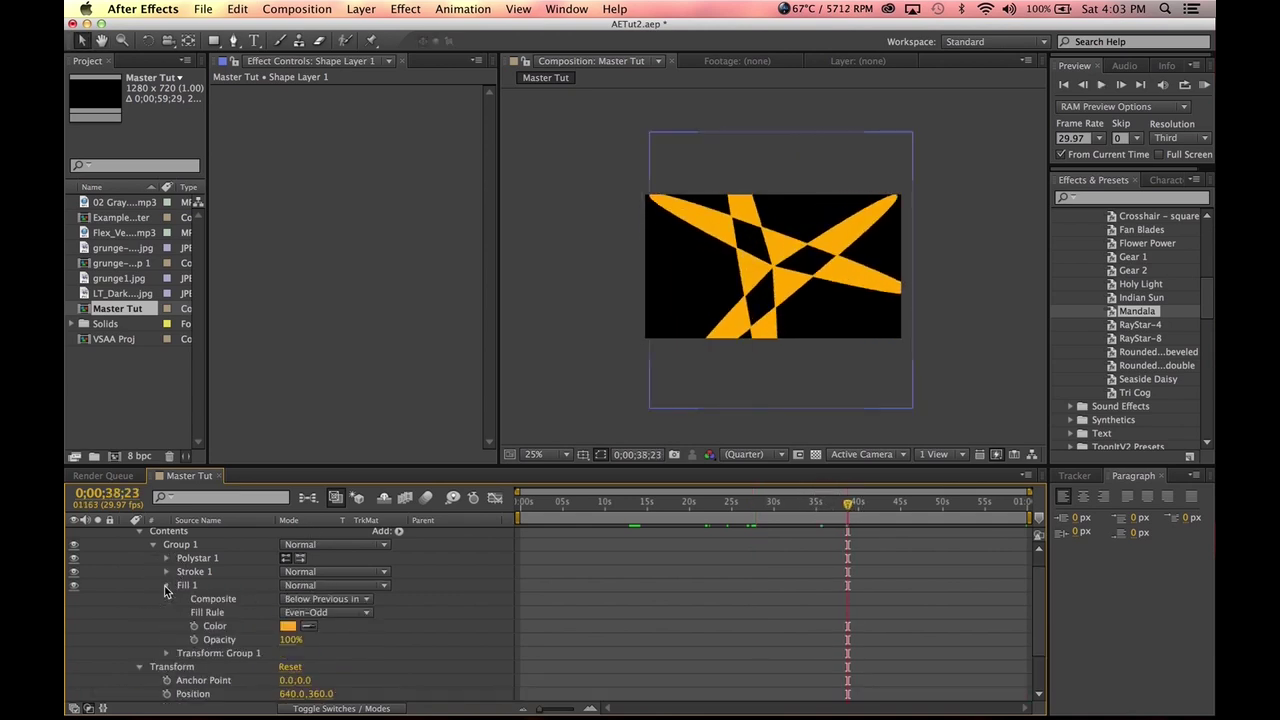
left_click(166, 586)
left_click(166, 562)
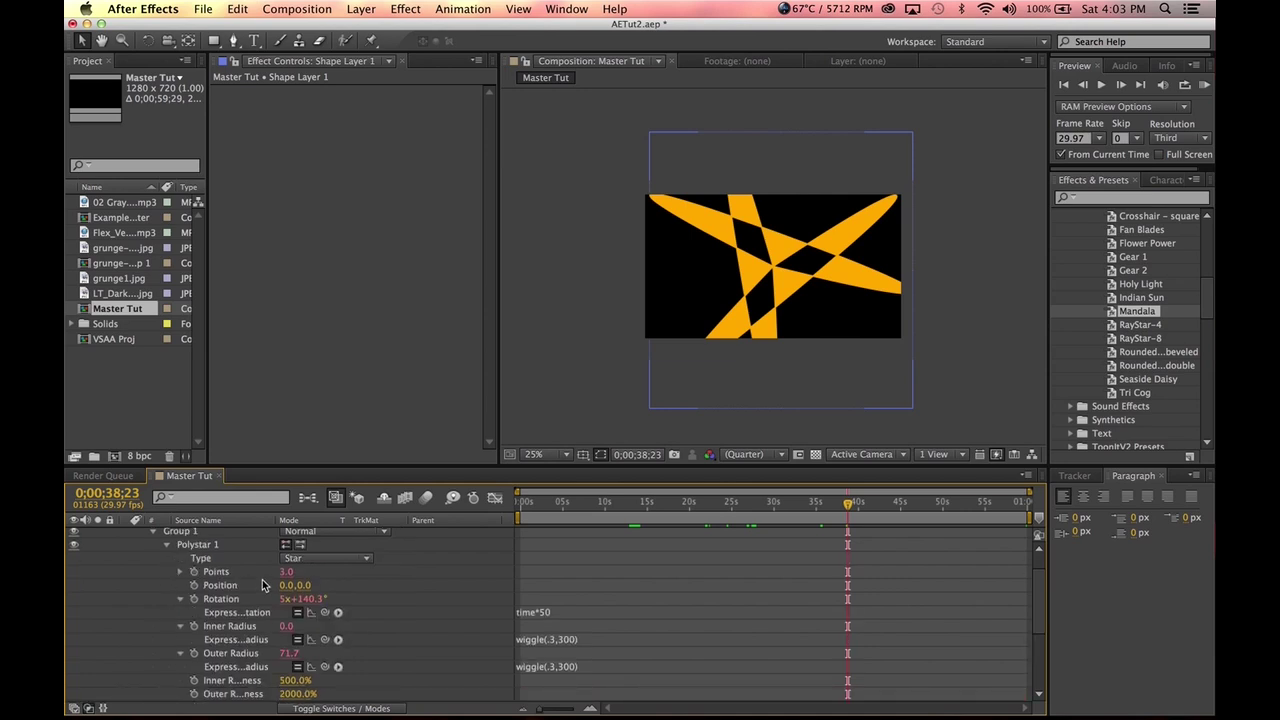
left_click(306, 561)
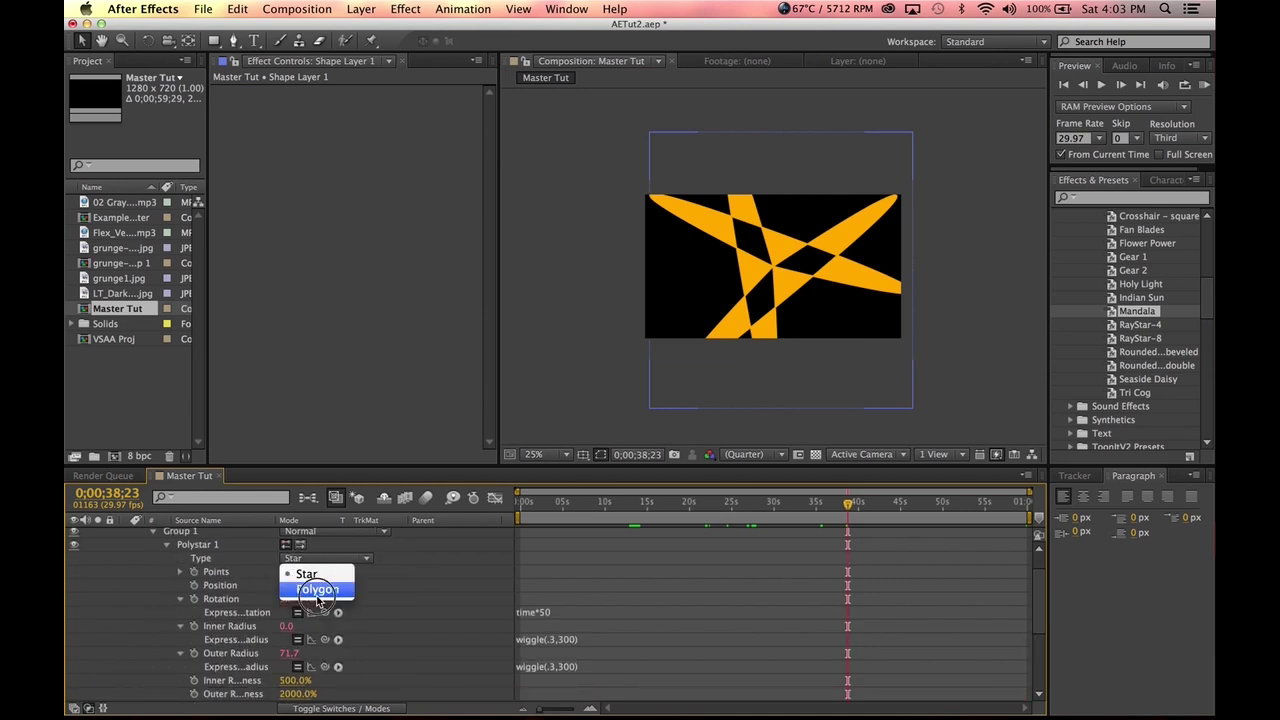
left_click(365, 548)
scroll(350, 648, "down", 5)
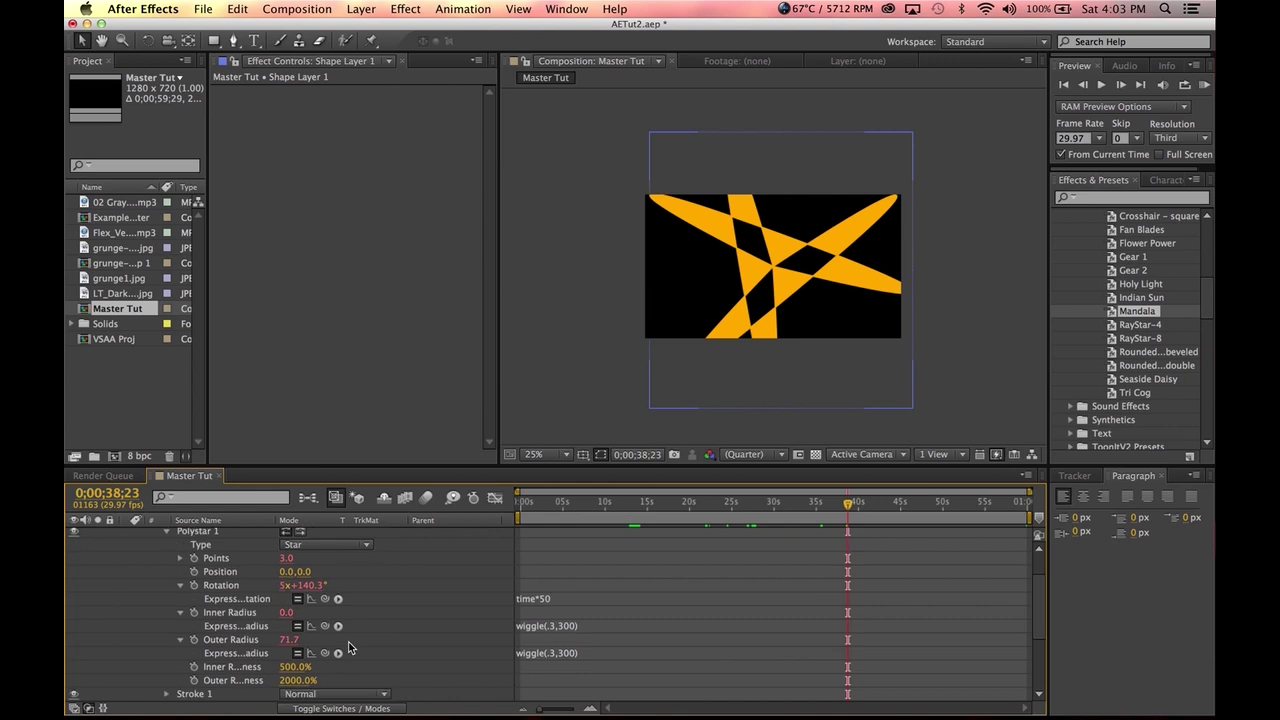
scroll(300, 625, "up", 5)
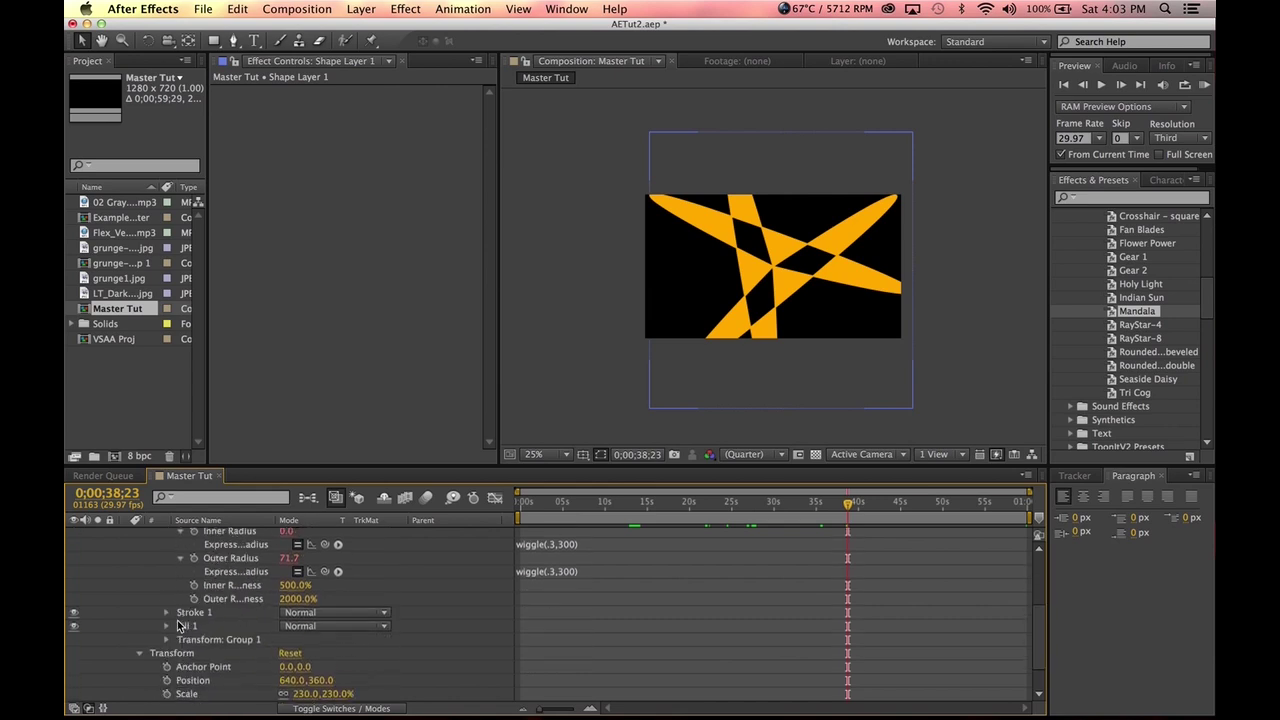
left_click(166, 574)
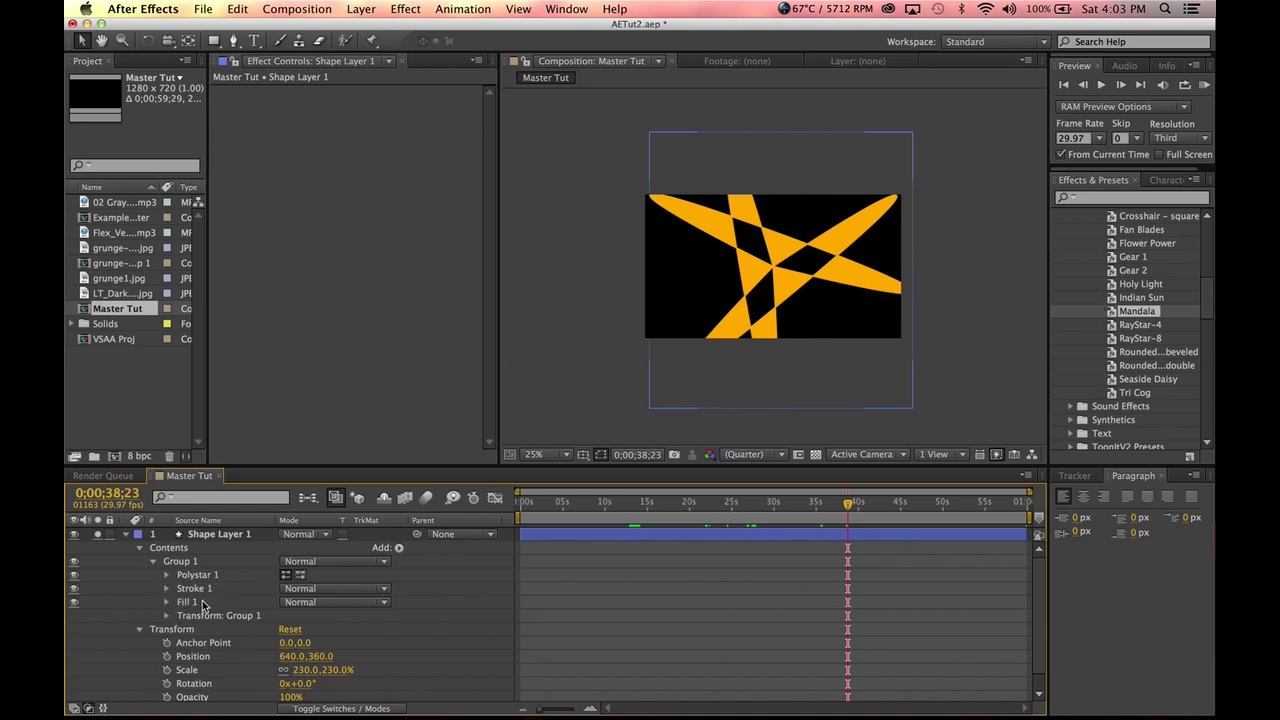
left_click(197, 575)
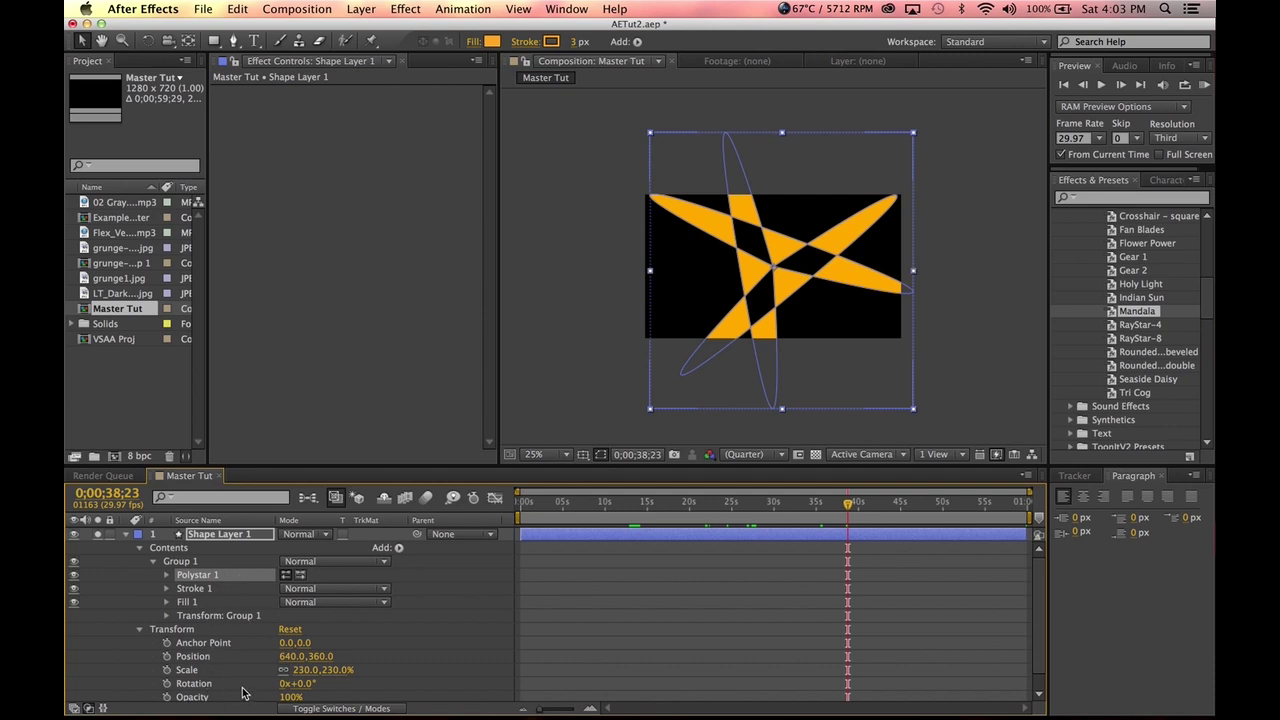
left_click(442, 614)
- Nudge the Mandala star's scale up, scrub forward to watch it animate, then return to 0;00;00;00
scroll(157, 586, "down", 1)
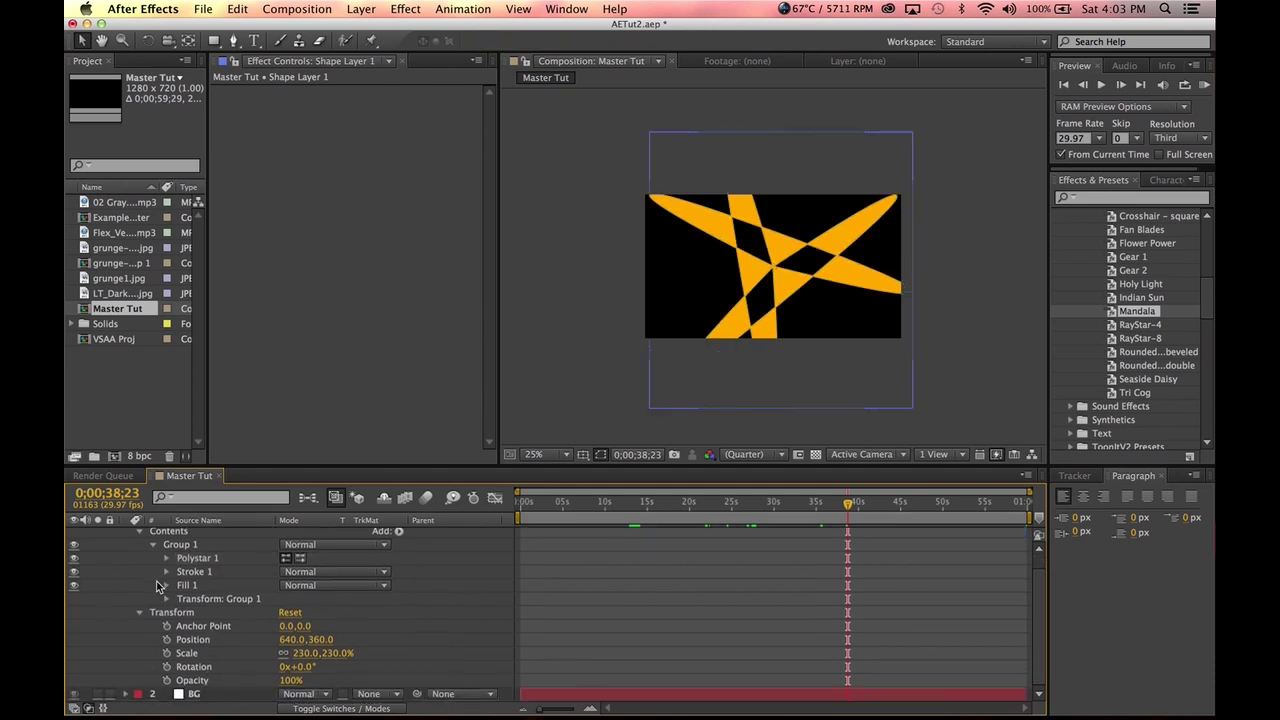
scroll(156, 587, "up", 1)
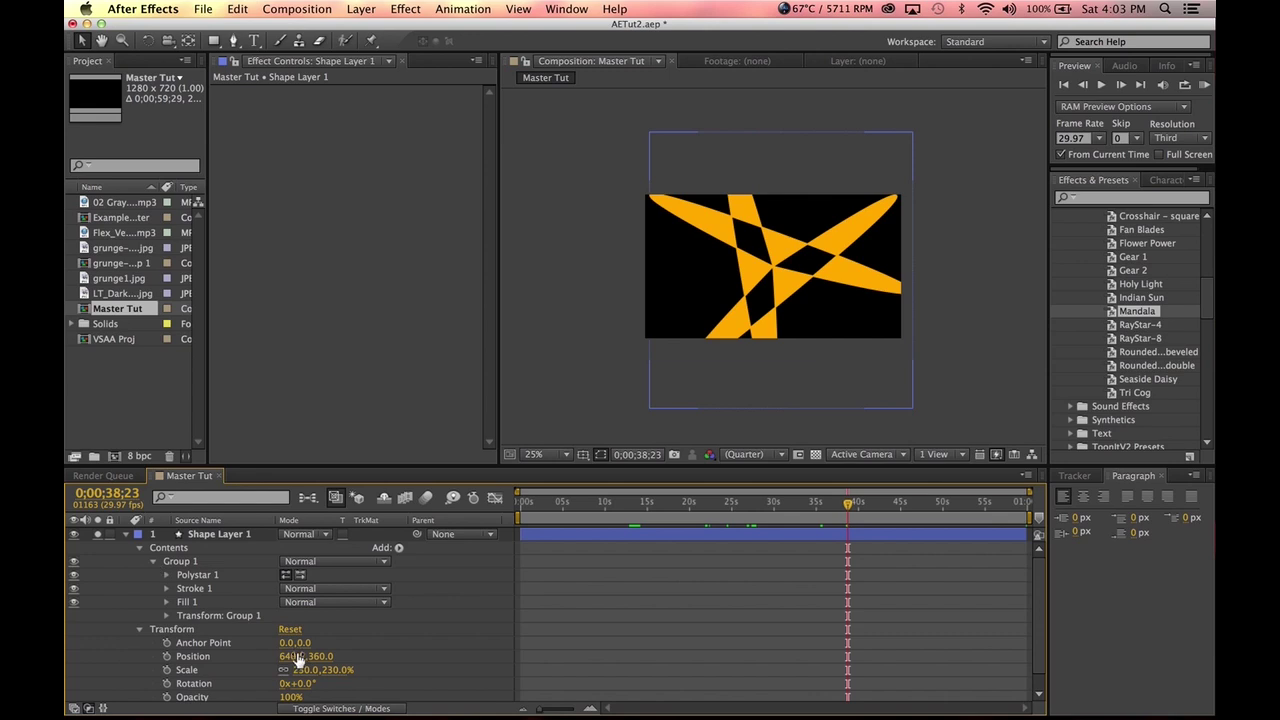
scroll(298, 660, "down", 1)
left_click_drag(322, 653, 560, 648)
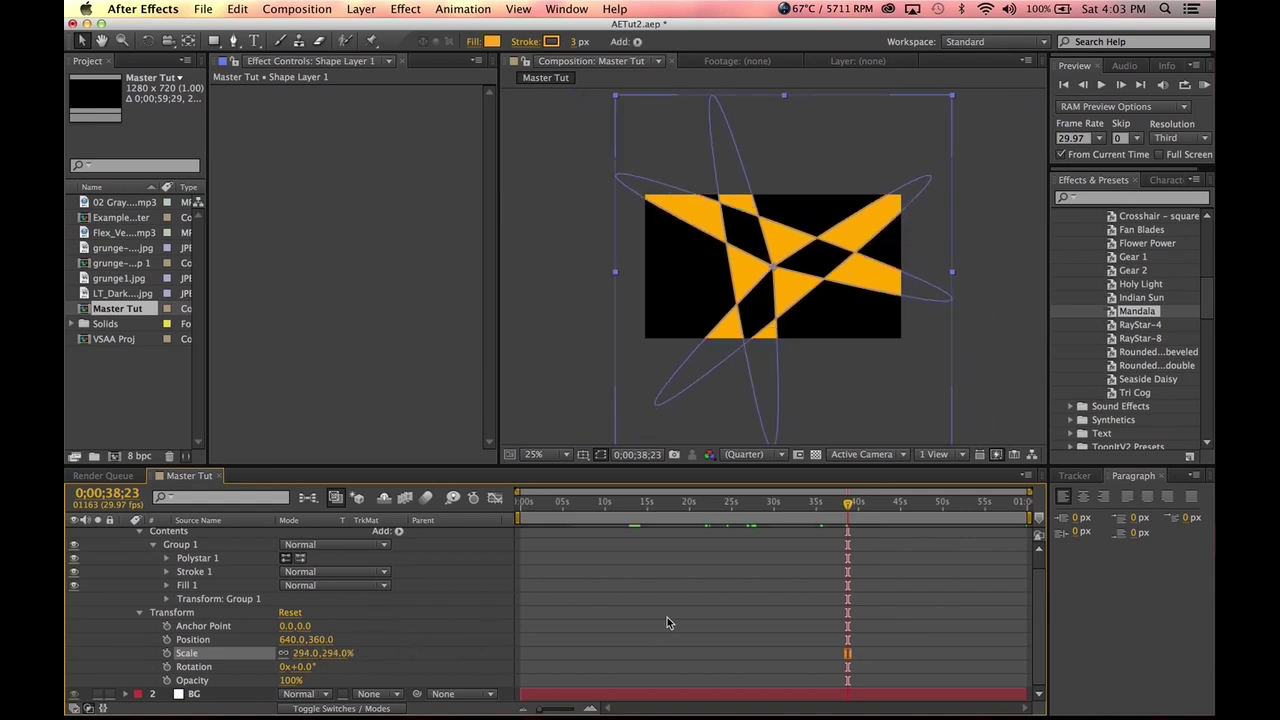
left_click_drag(592, 515, 1018, 528)
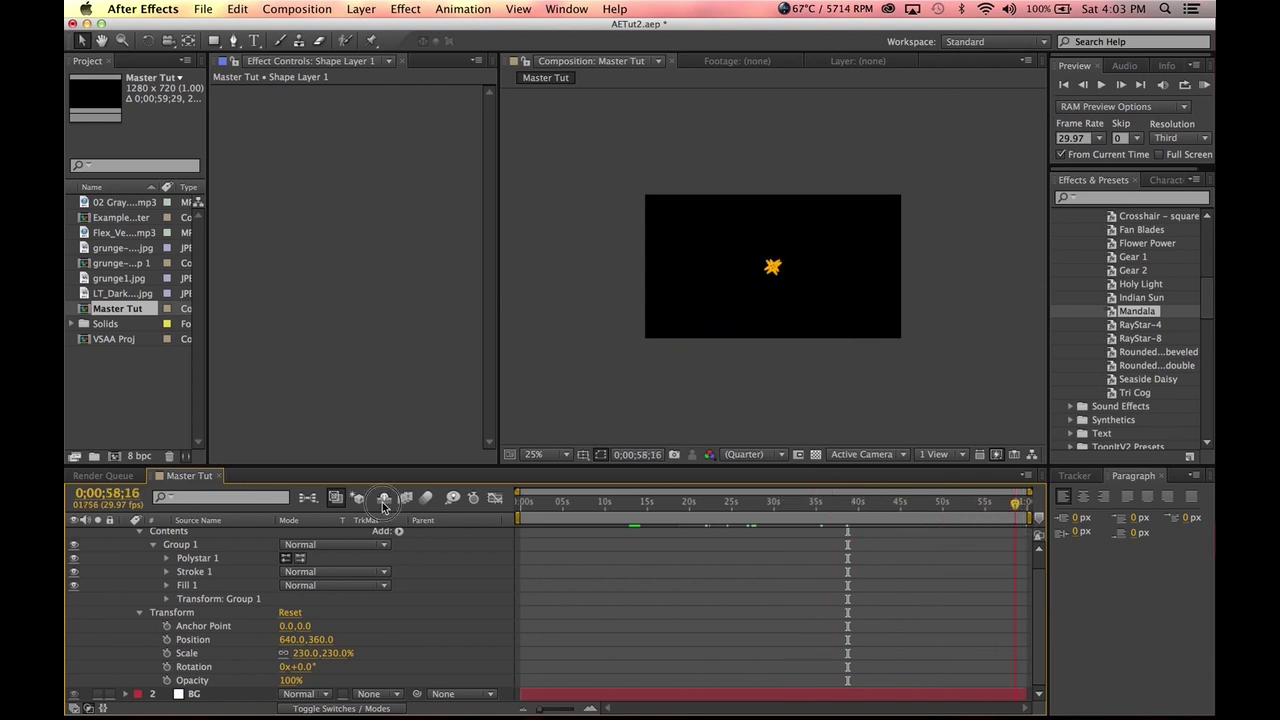
key("Home")
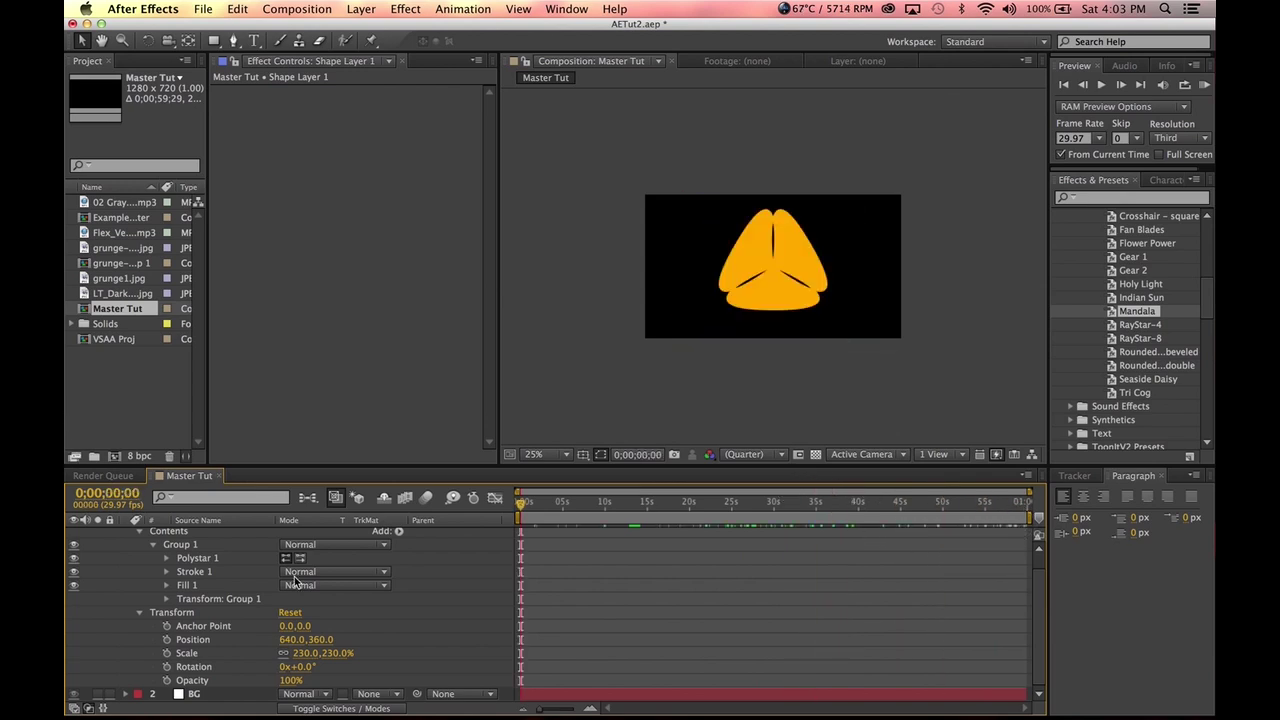
- Collapse and unsolo Shape Layer 1 to show the BG gradient, preview, then open Layer > New
scroll(229, 600, "up", 1)
left_click(125, 534)
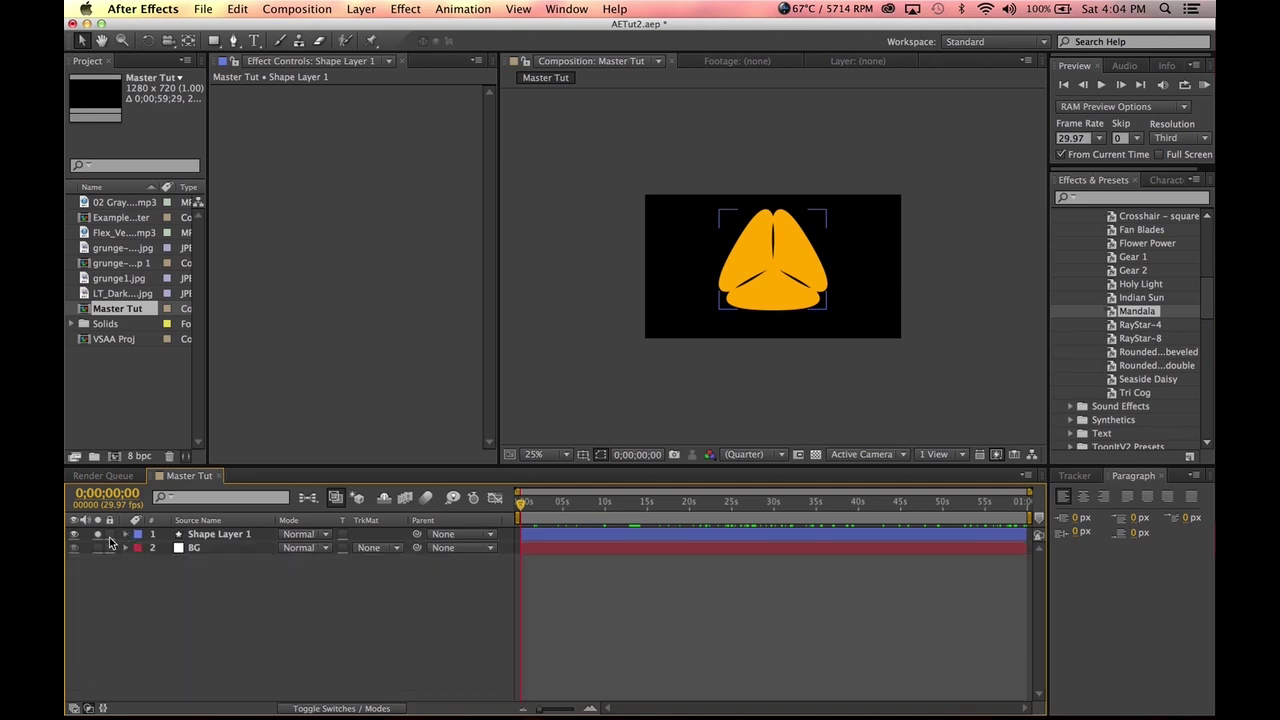
left_click(98, 535)
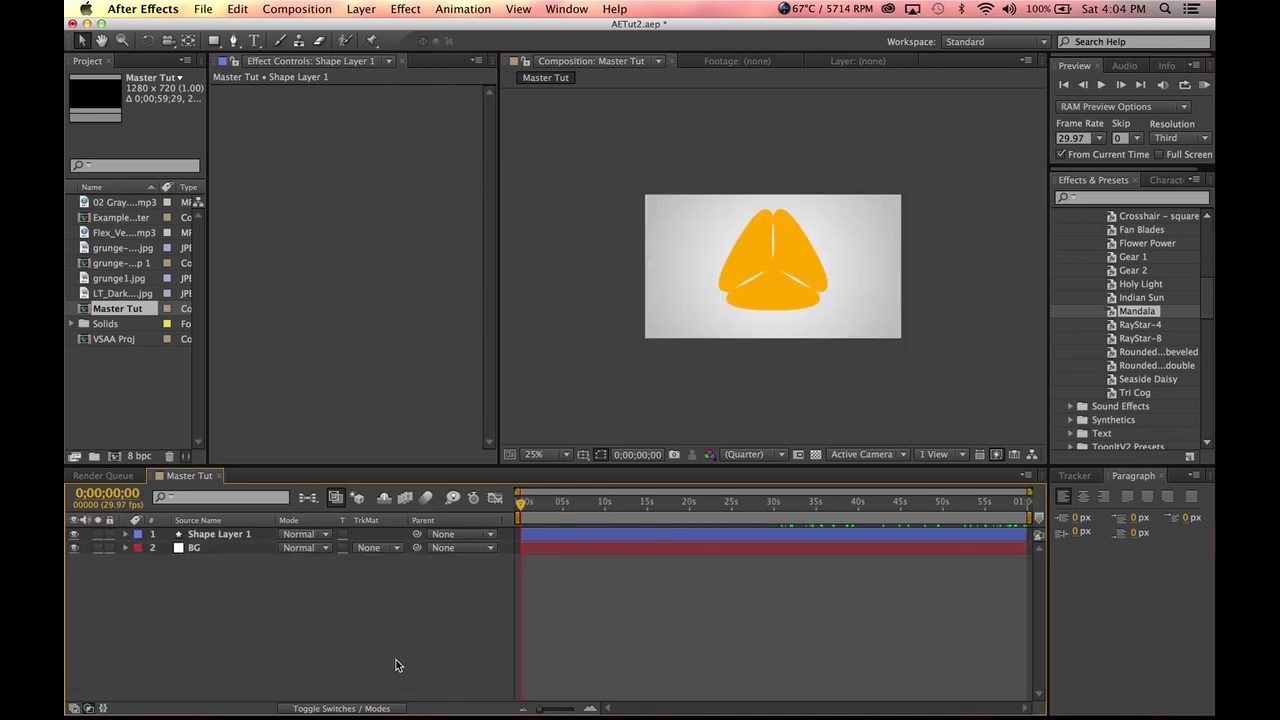
key("space")
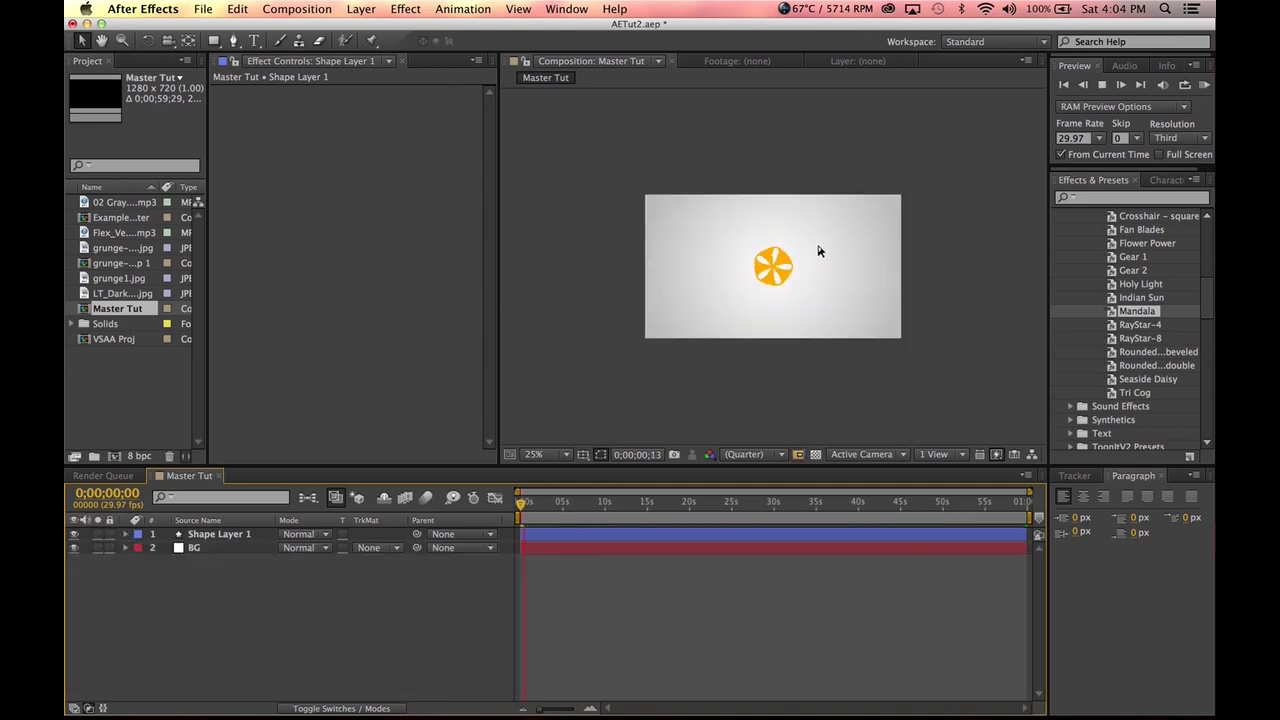
left_click(361, 9)
mouse_move(386, 12)
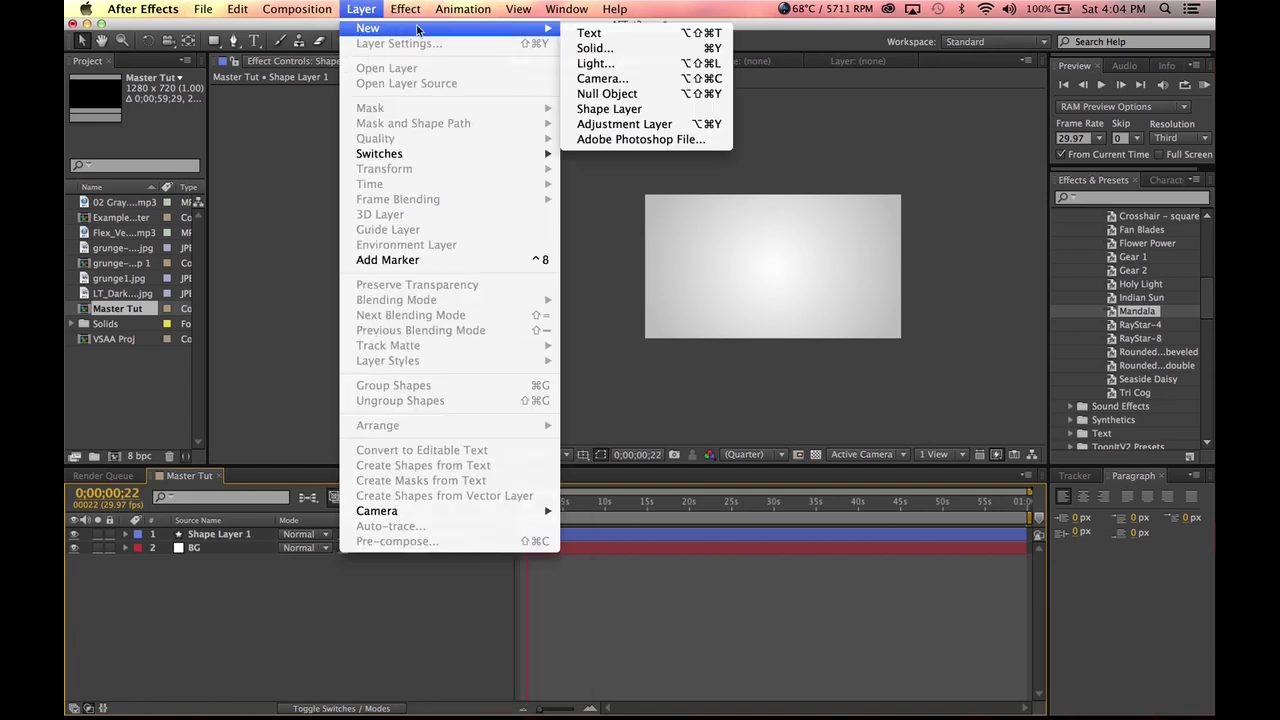
- Add a new Shape Layer 2 and solo it
left_click(661, 108)
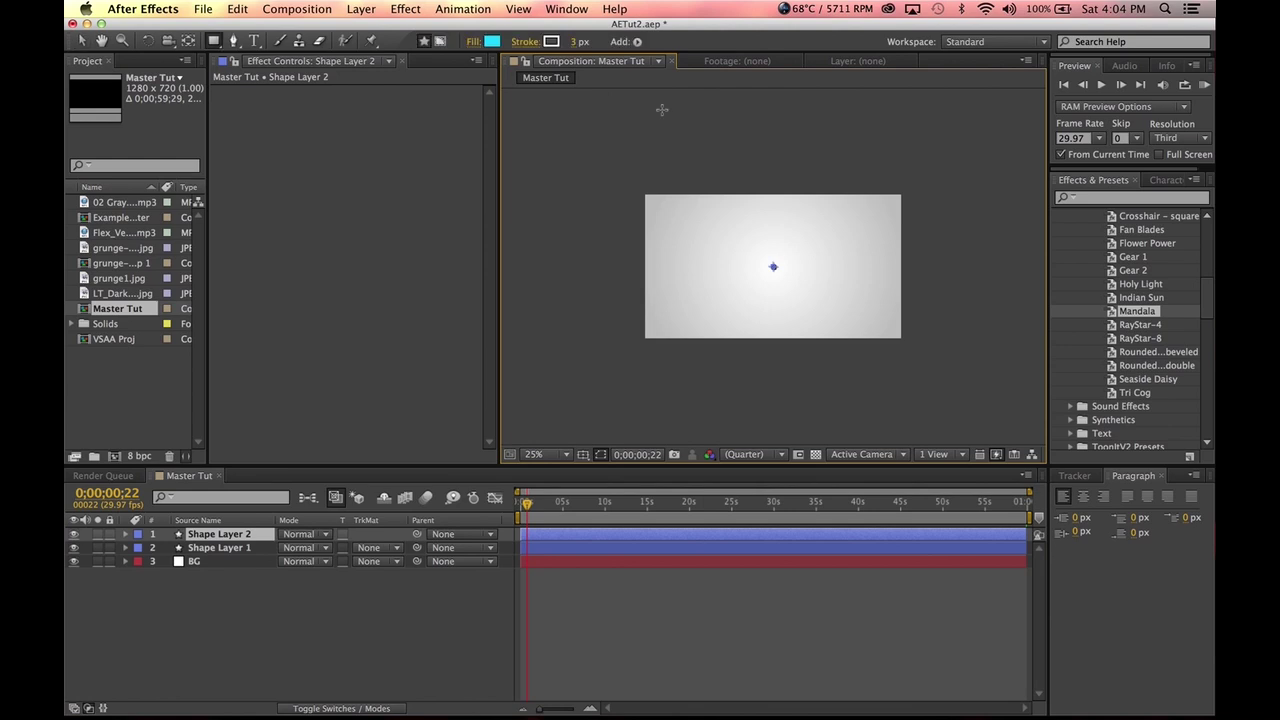
left_click(97, 535)
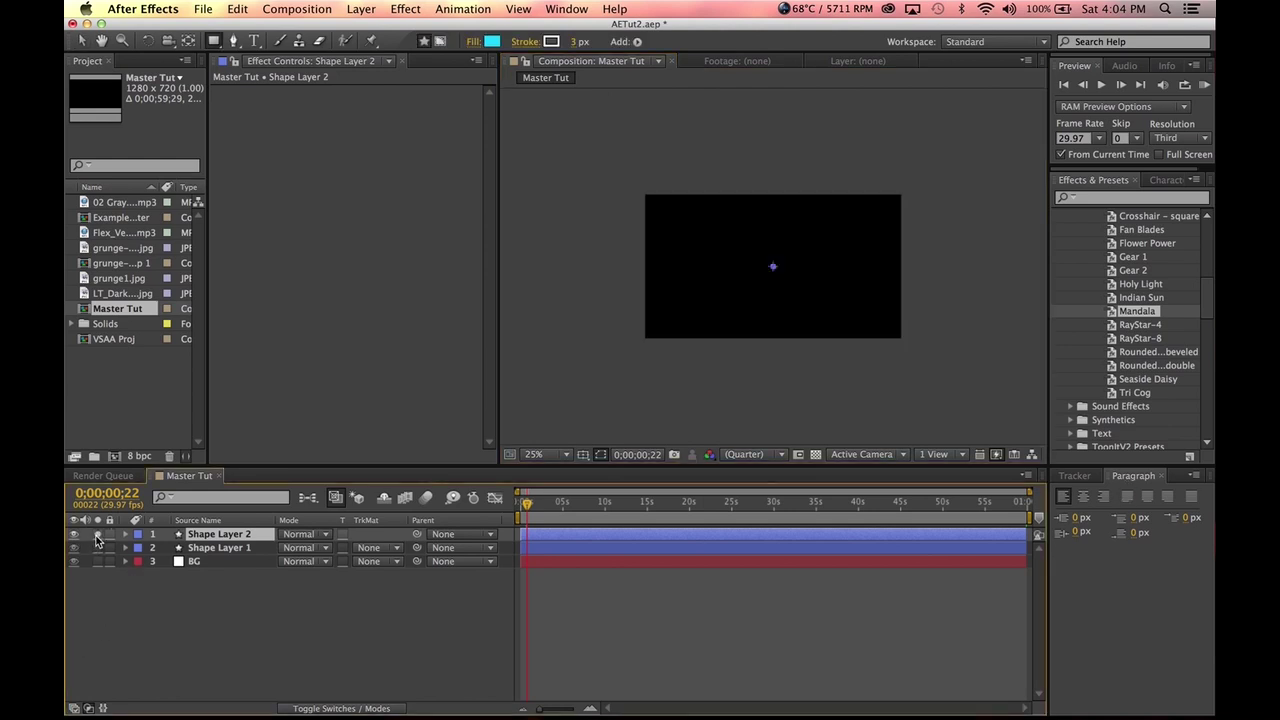
left_click_drag(1208, 318, 1206, 268)
scroll(1193, 314, "down", 1)
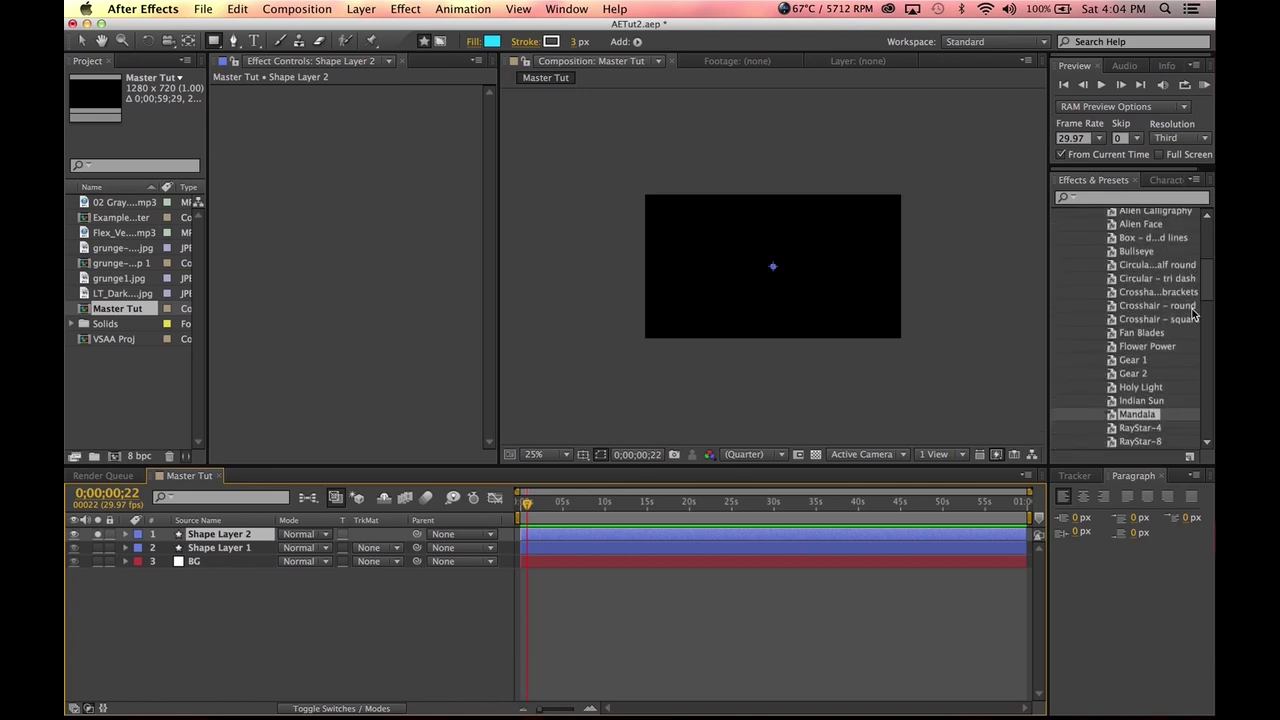
- Apply the Fan Blades preset to Shape Layer 2 and view it at 100%, Full resolution
double_click(1142, 333)
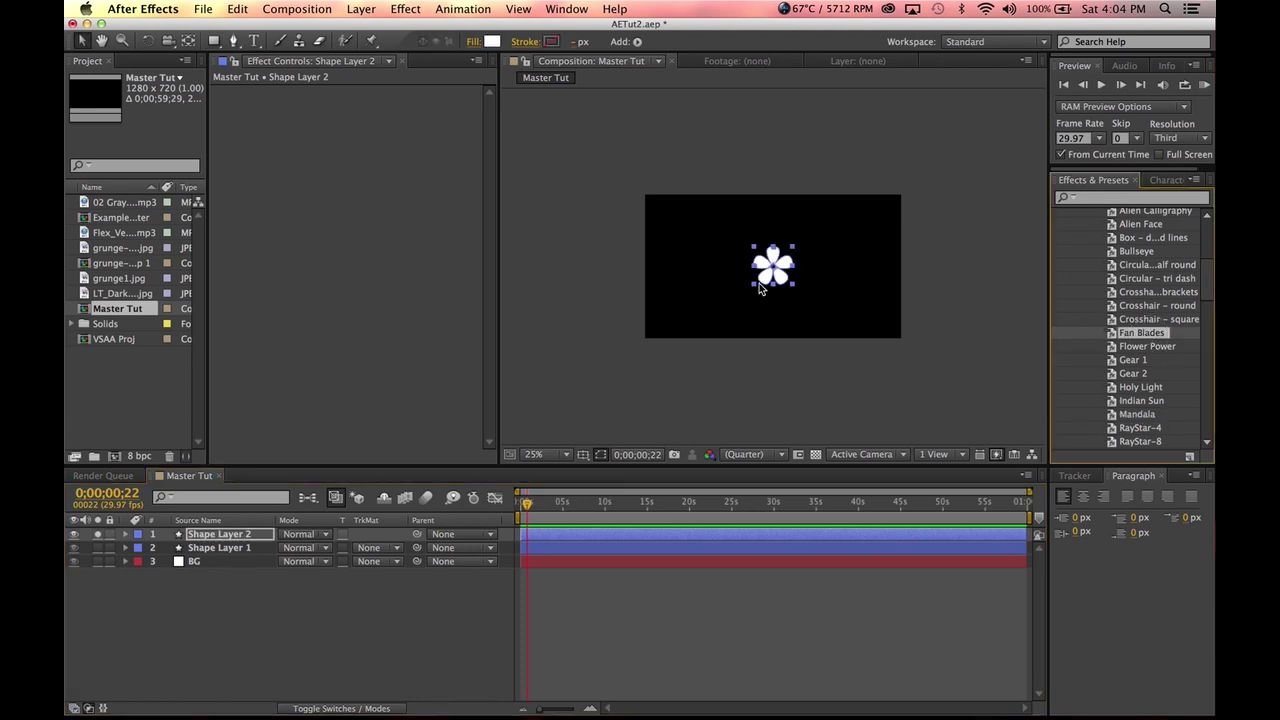
key("period")
key("period")
key("period")
key("period")
key("period")
key("comma")
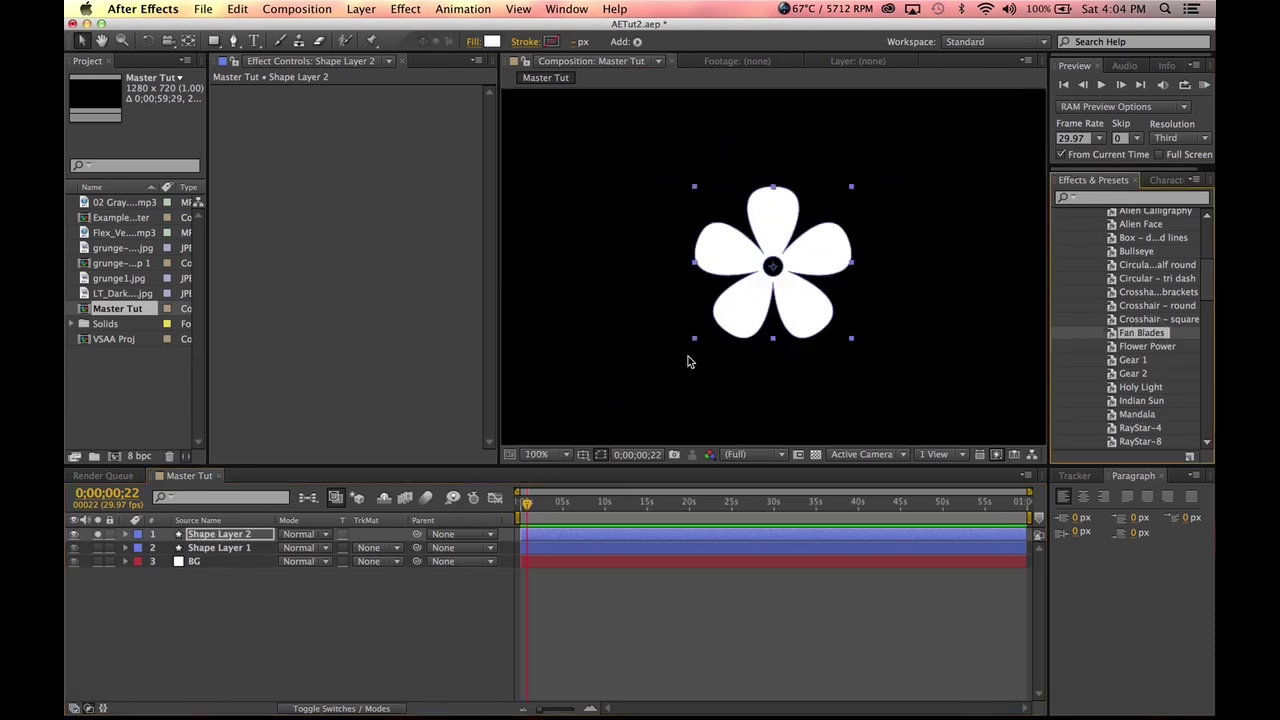
left_click(126, 535)
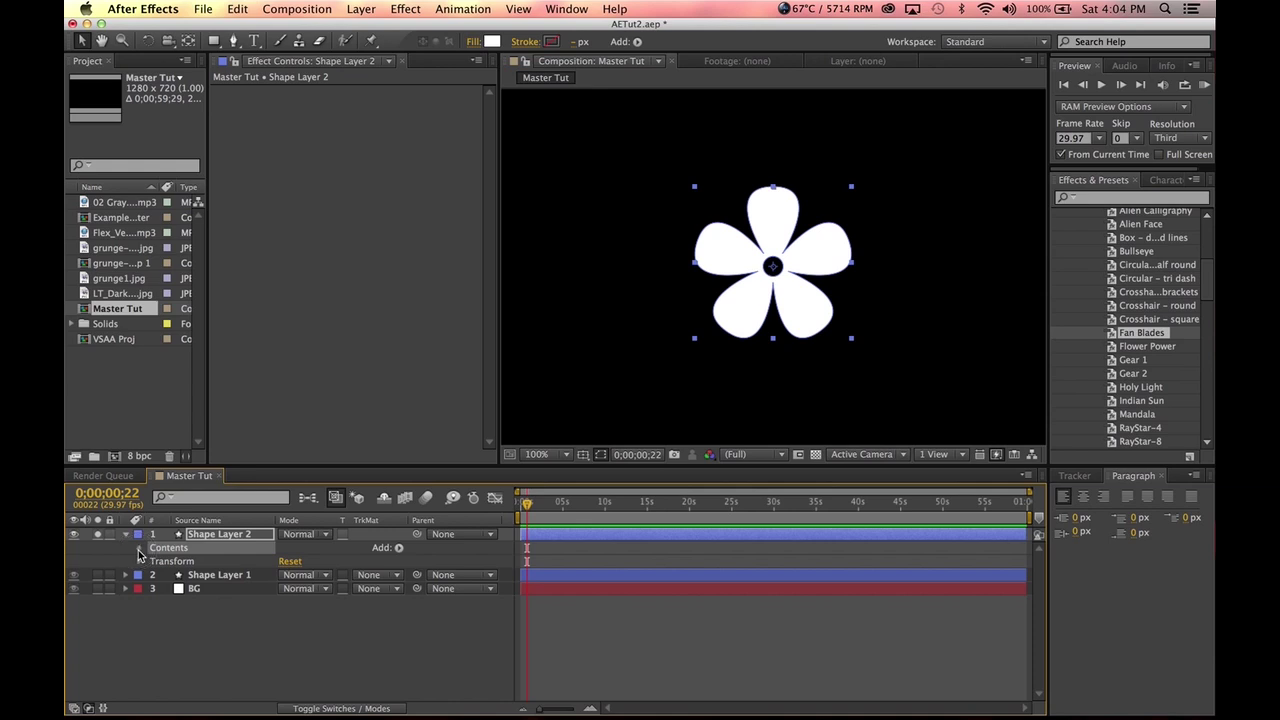
- Expand Contents > Group 1 and inspect Polystar 1, Ellipse 1 and Merge Path 1
left_click(139, 548)
left_click(152, 564)
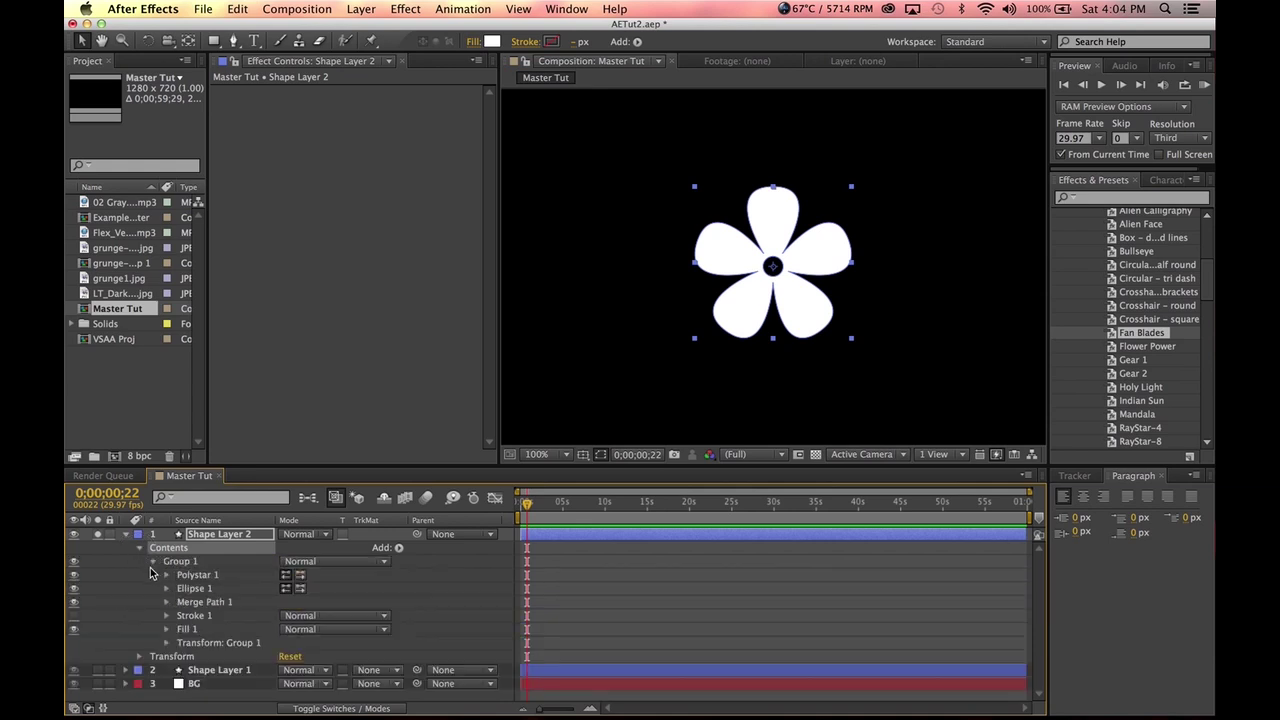
left_click(196, 576)
left_click(200, 589)
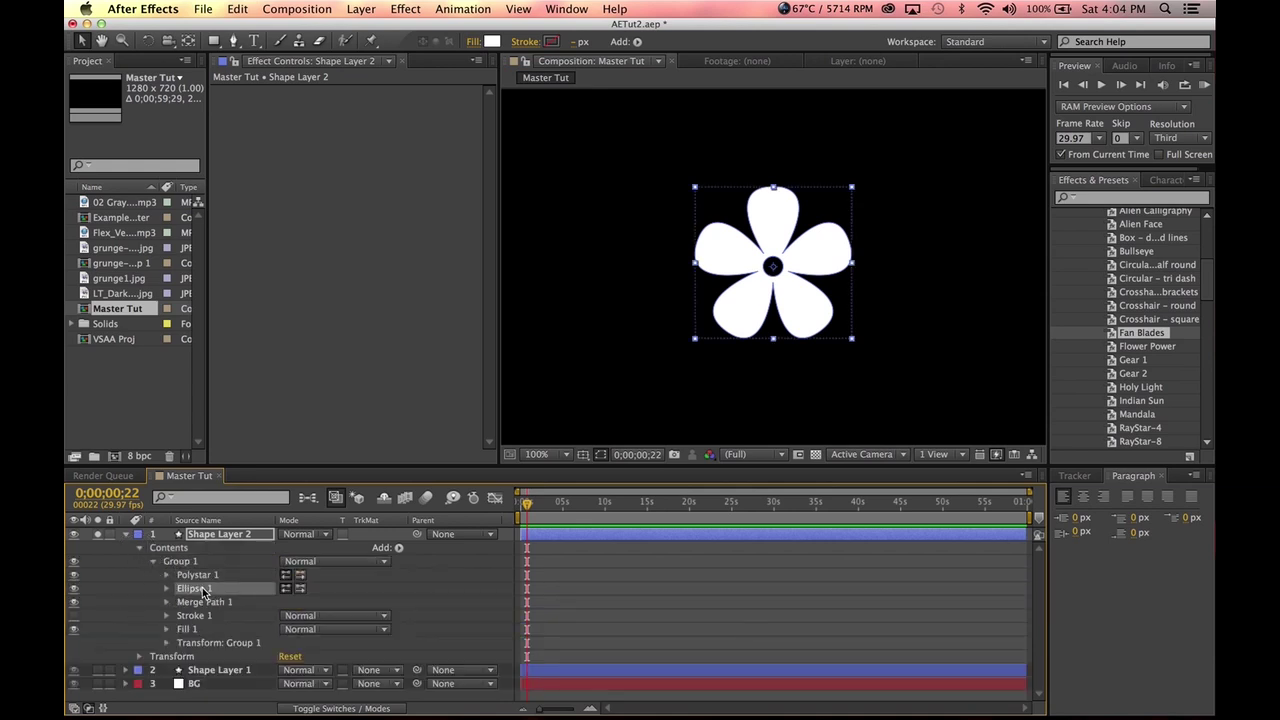
left_click(203, 576)
left_click(204, 589)
left_click(208, 603)
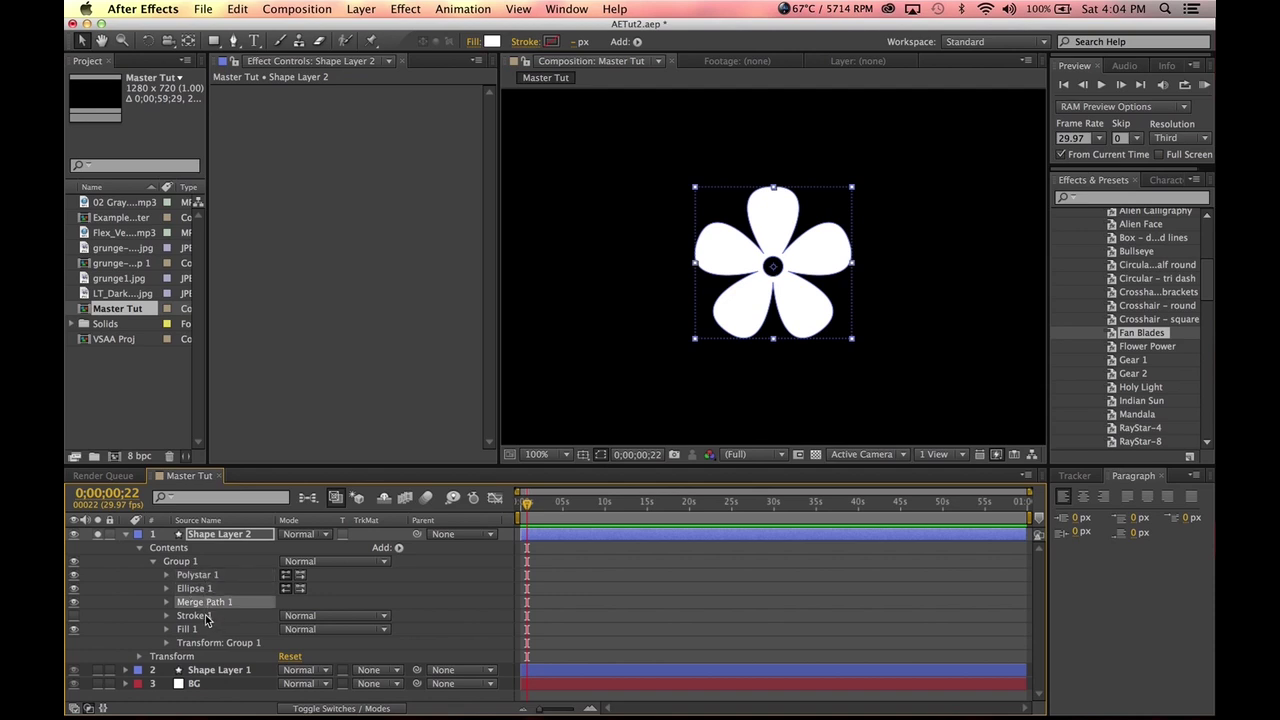
- Compare the flower with and without Stroke 1, then switch the stroke off
left_click(206, 616)
left_click(74, 618)
left_click(74, 618)
left_click(74, 618)
left_click(74, 618)
left_click(74, 617)
- Compare Fill 1 visibility, reselect Polystar 1 on Shape Layer 2, and bring up the Effect menu
left_click(200, 630)
left_click(74, 629)
left_click(74, 629)
left_click(74, 629)
left_click(74, 629)
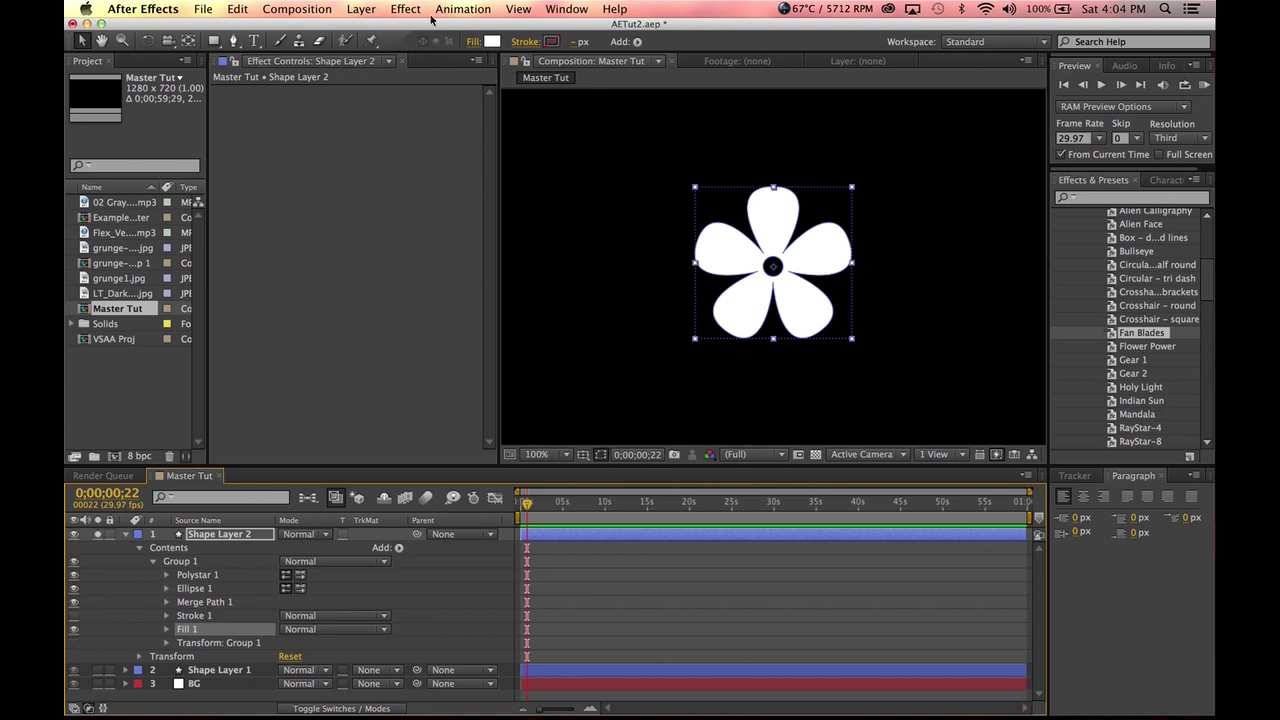
left_click(207, 534)
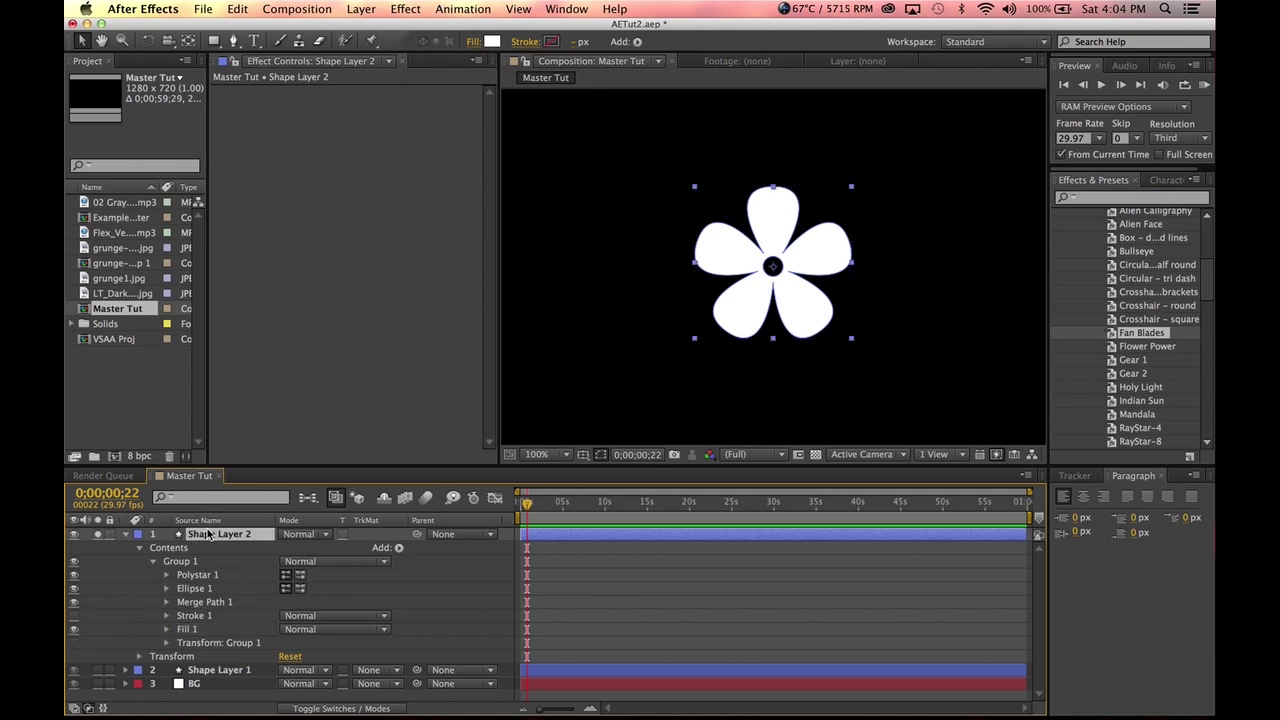
left_click(180, 576)
left_click(405, 9)
- Apply Generate > Eyedropper Fill to the flower, then undo it
mouse_move(470, 205)
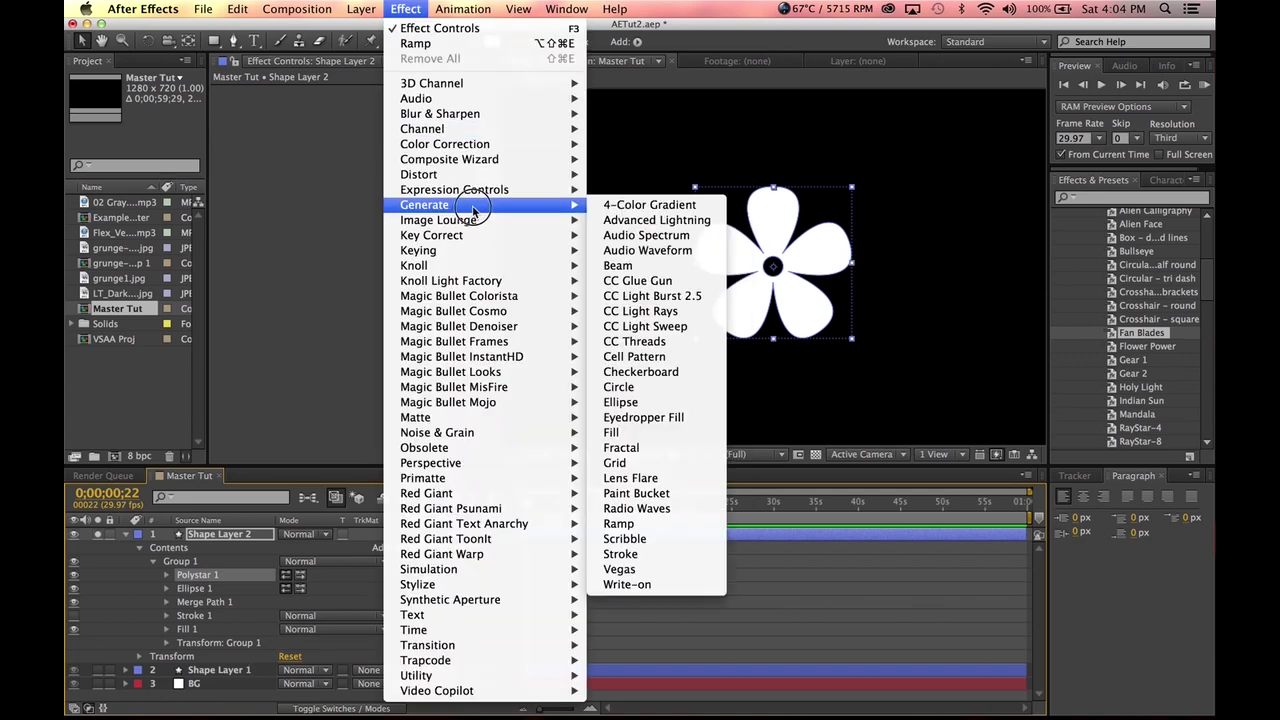
left_click(662, 418)
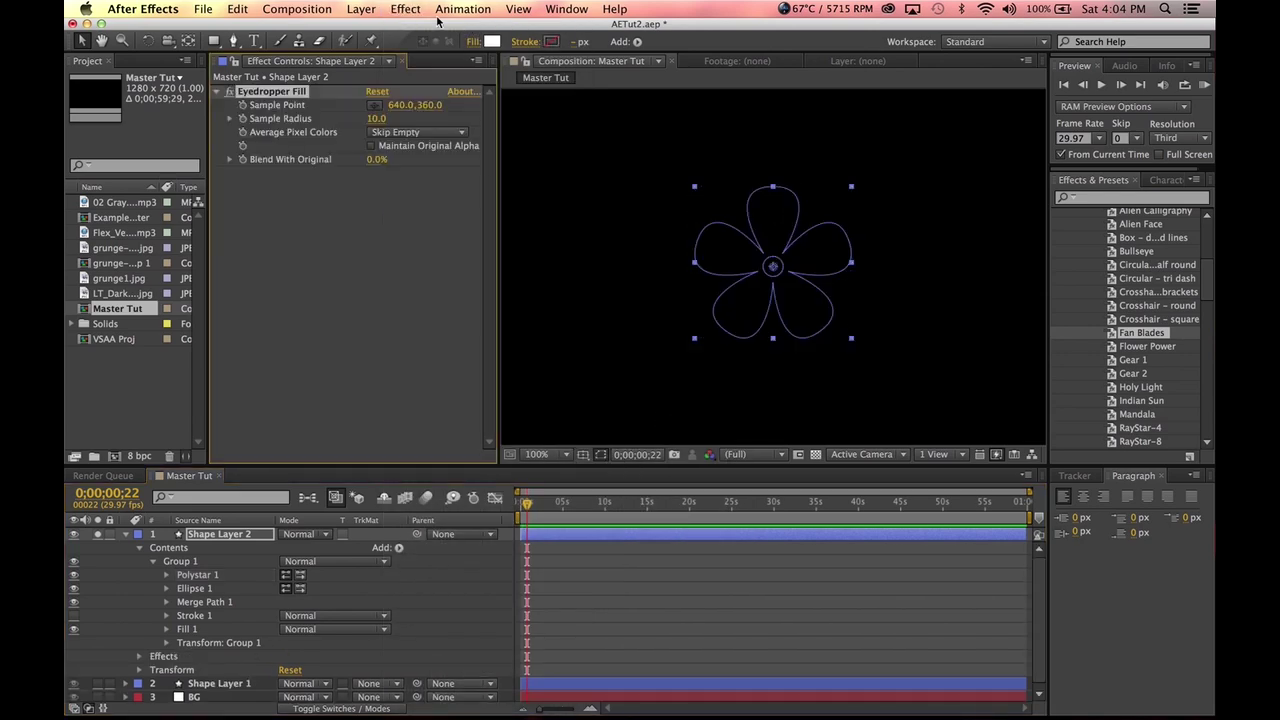
key("super+z")
- Apply a red Generate > Fill effect, delete it, and expand Polystar 1's settings
left_click(405, 9)
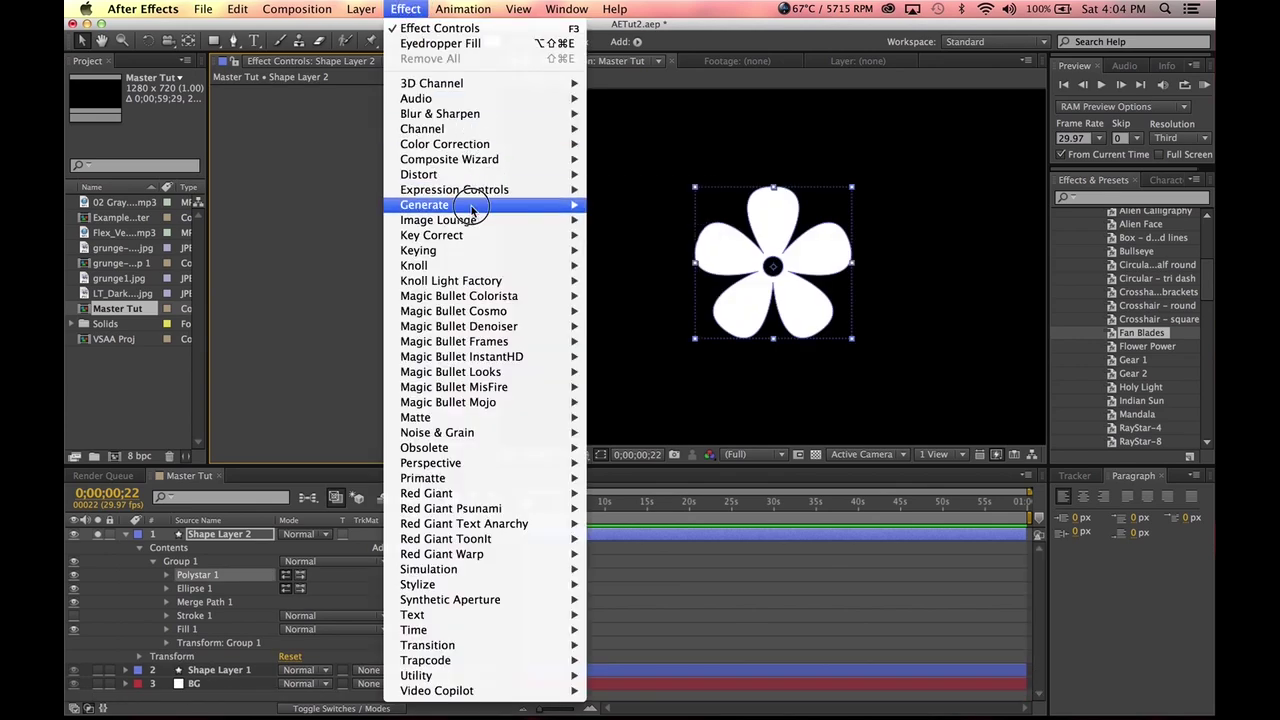
mouse_move(470, 205)
left_click(652, 434)
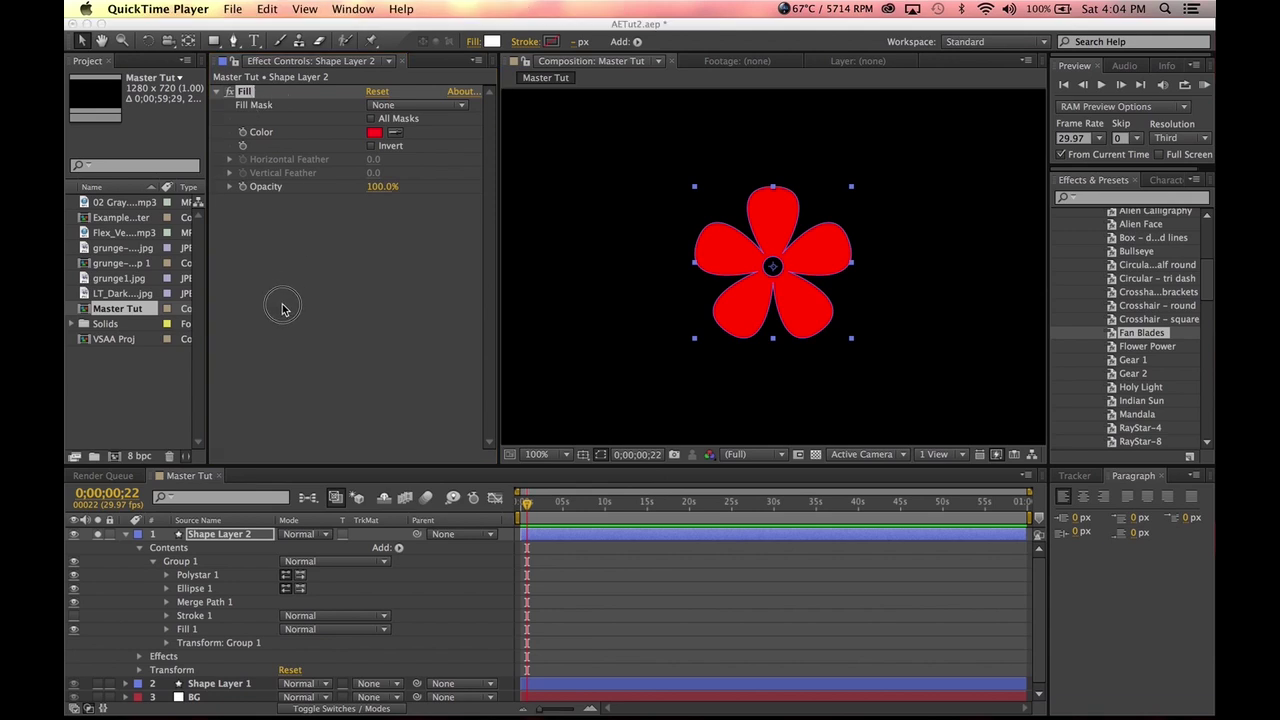
left_click(245, 93)
key("Delete")
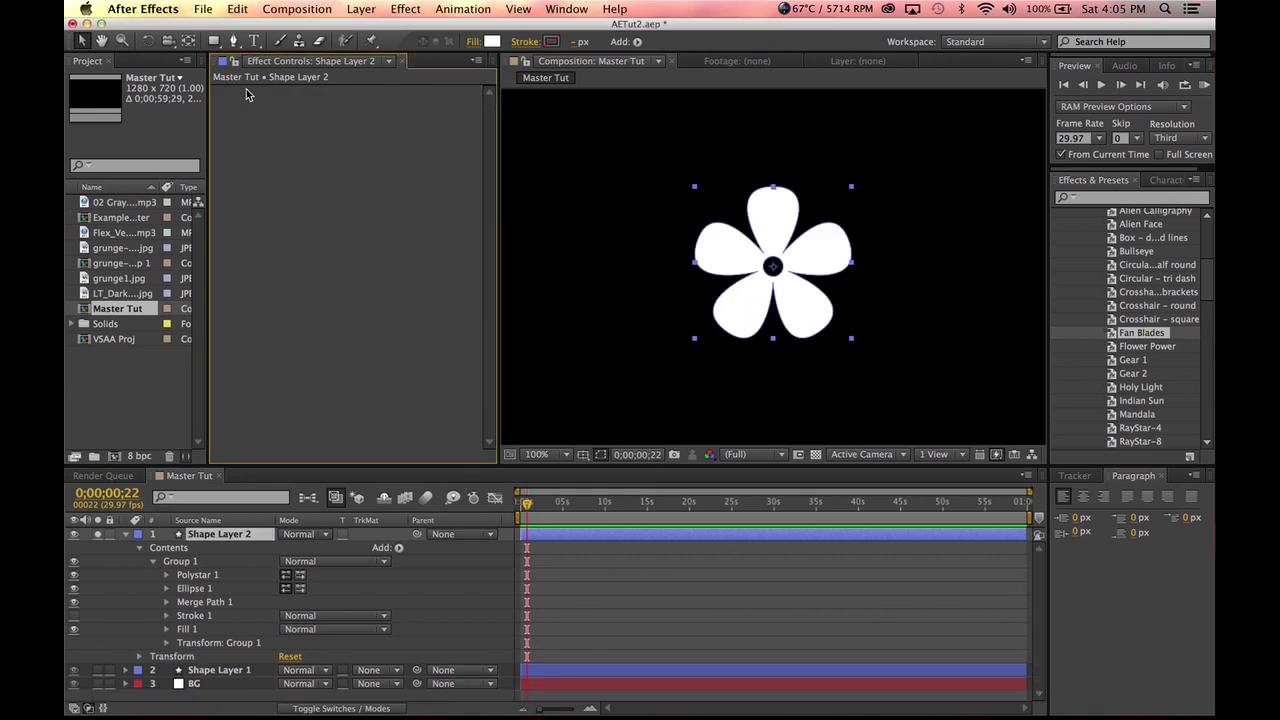
left_click(167, 576)
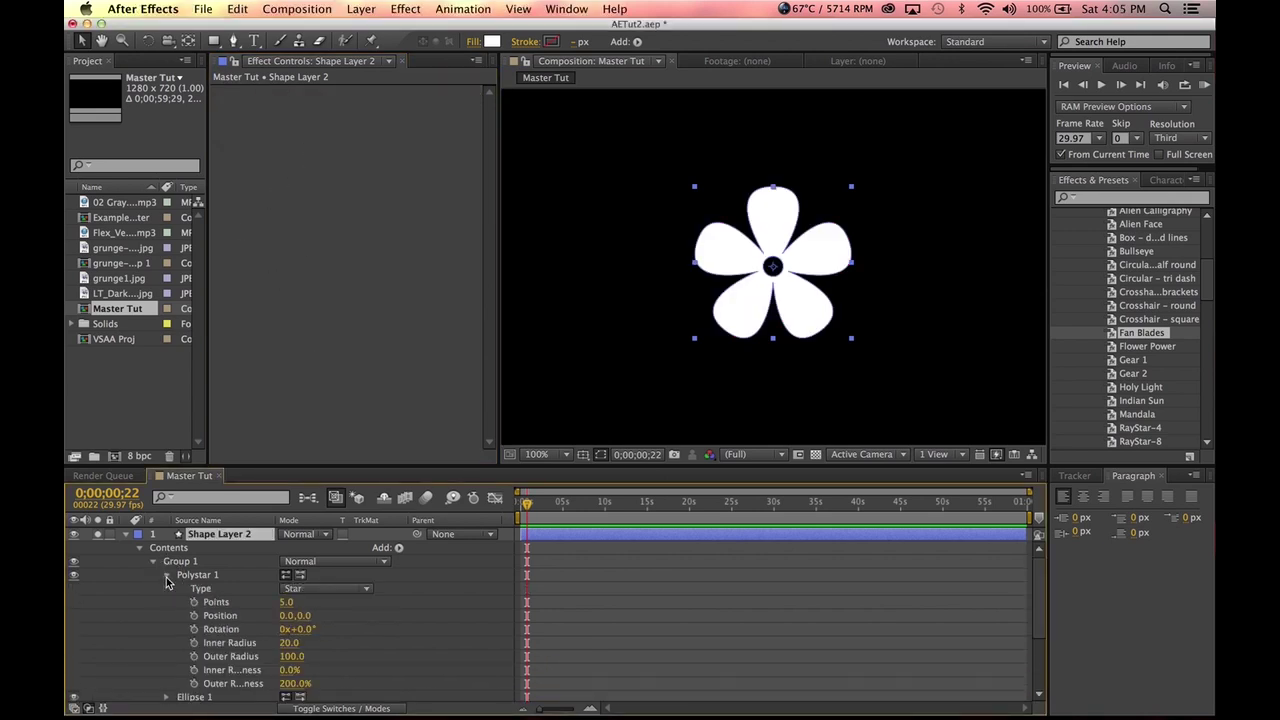
- Keep the Polystar type as Star and leave Points at 5
scroll(241, 593, "down", 1)
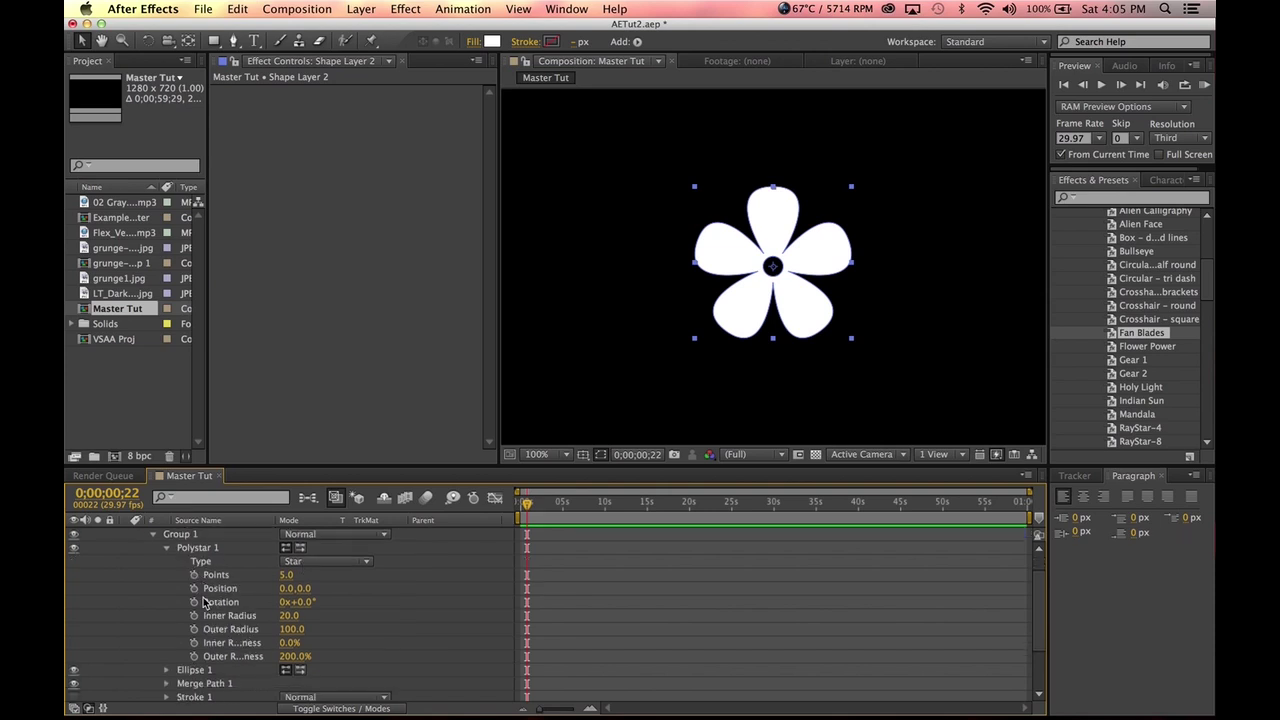
left_click(362, 562)
left_click(306, 577)
left_click_drag(289, 576, 334, 580)
key("super+z")
- Add a wiggle(.5,50) expression to Points and time*50 to Rotation
left_click(194, 577, "alt")
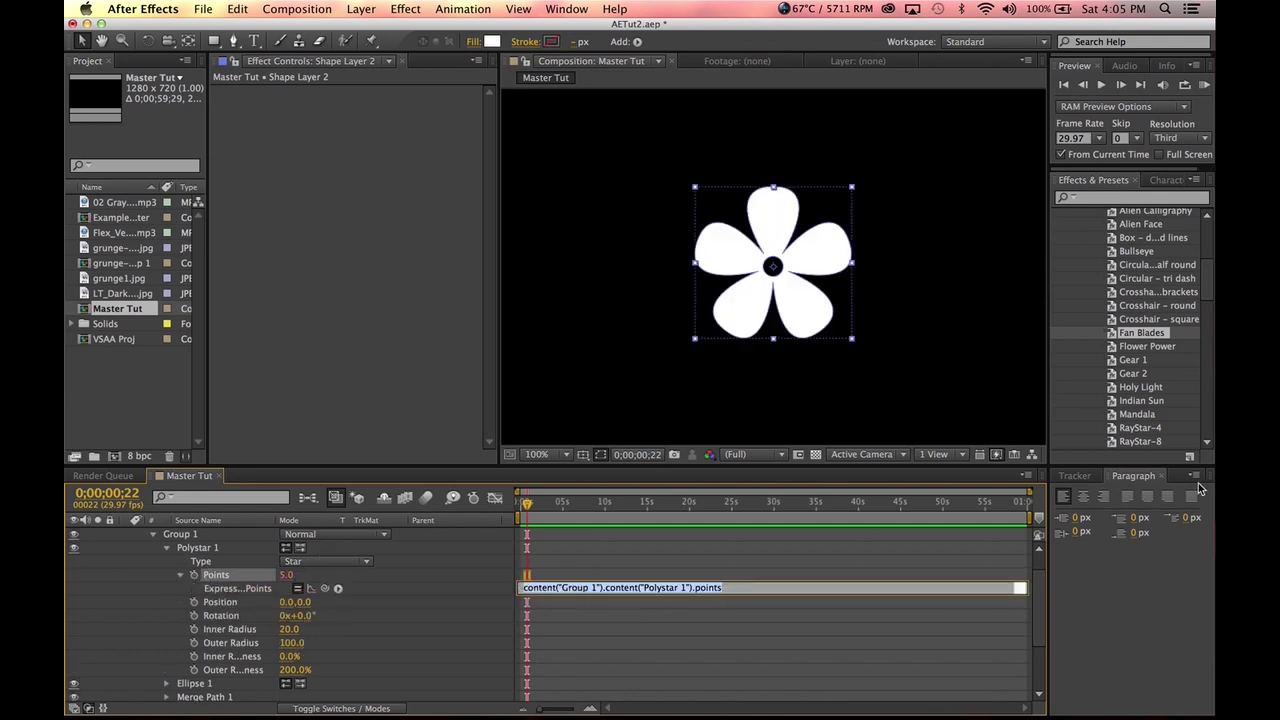
type("wiggle(.5,50")
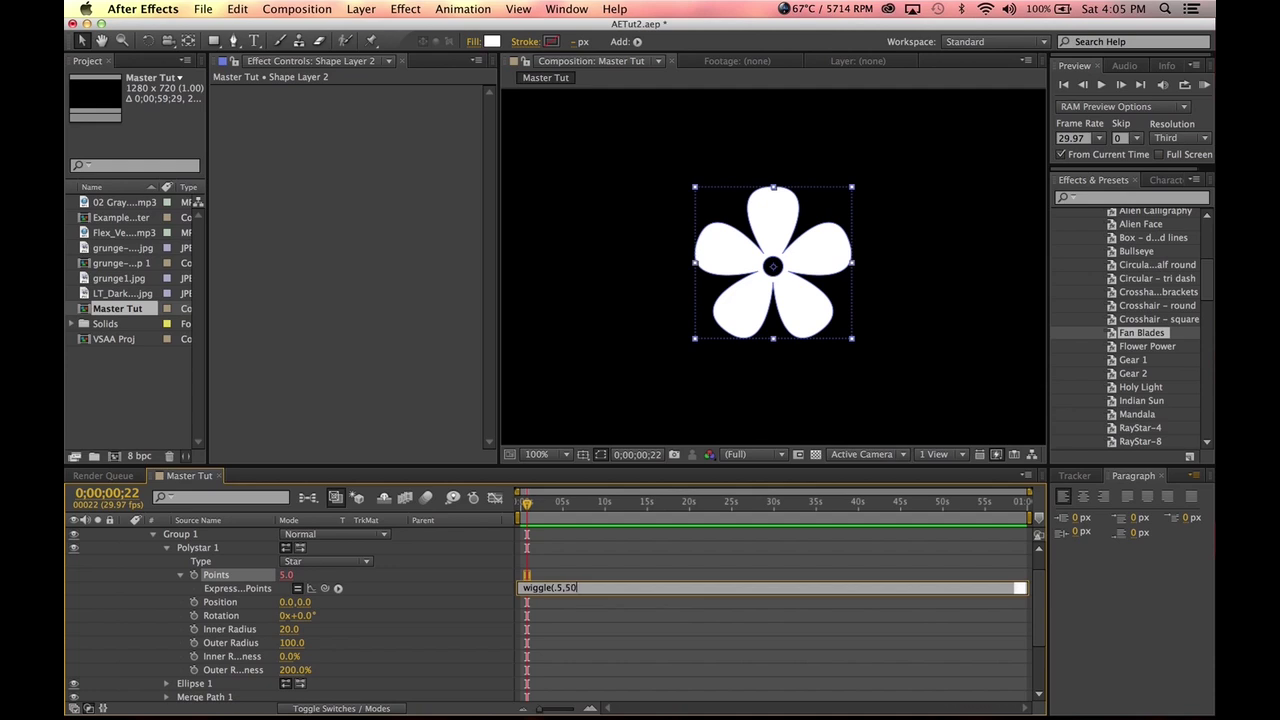
left_click(380, 603)
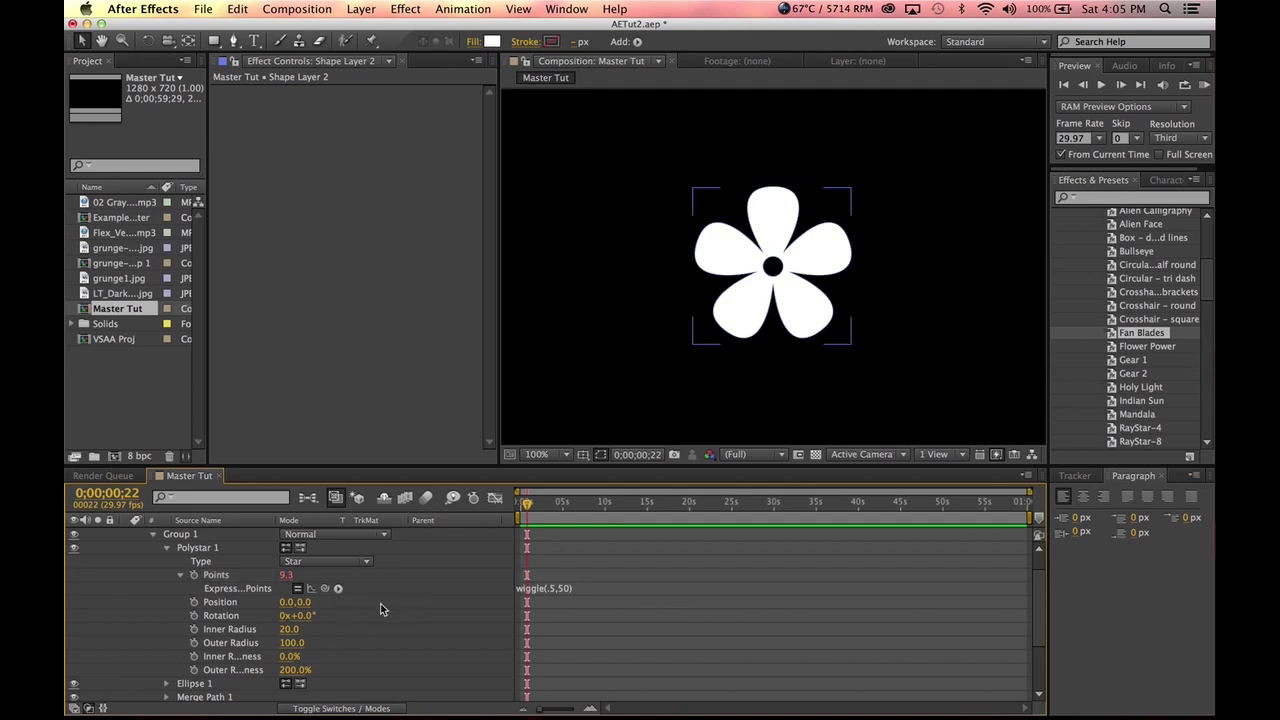
left_click(195, 615, "alt")
type("time*50")
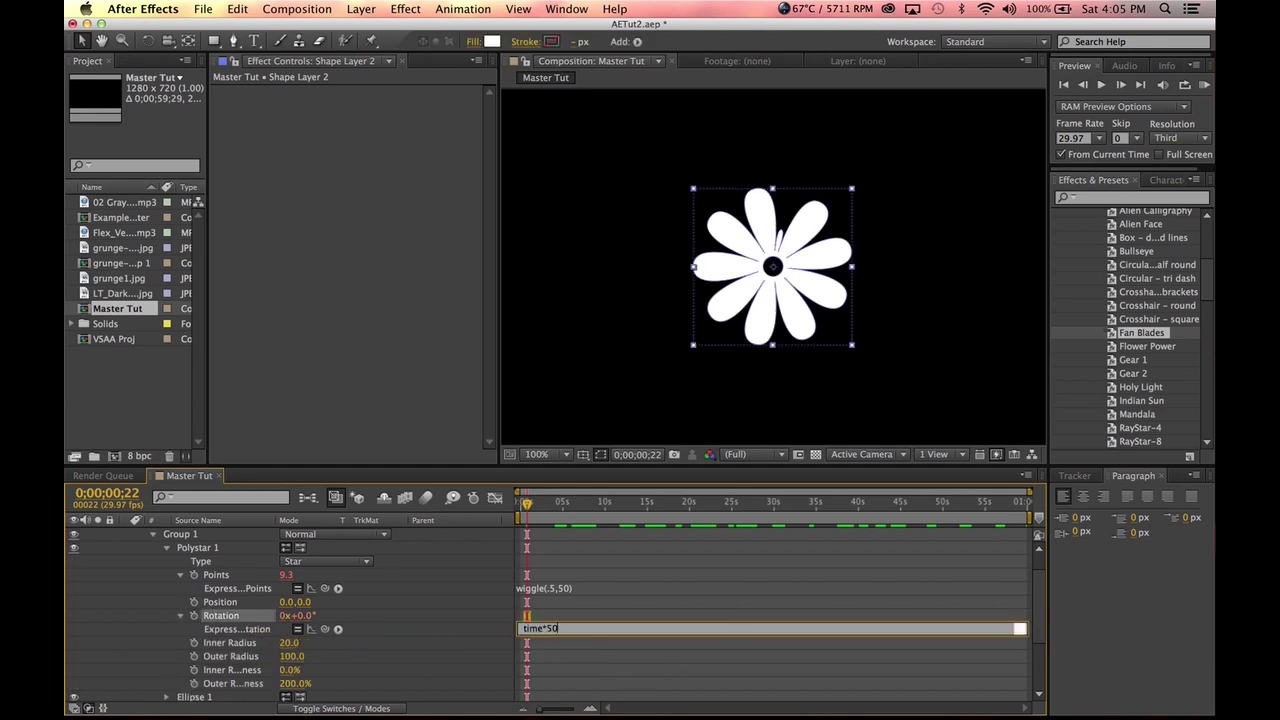
left_click(656, 596)
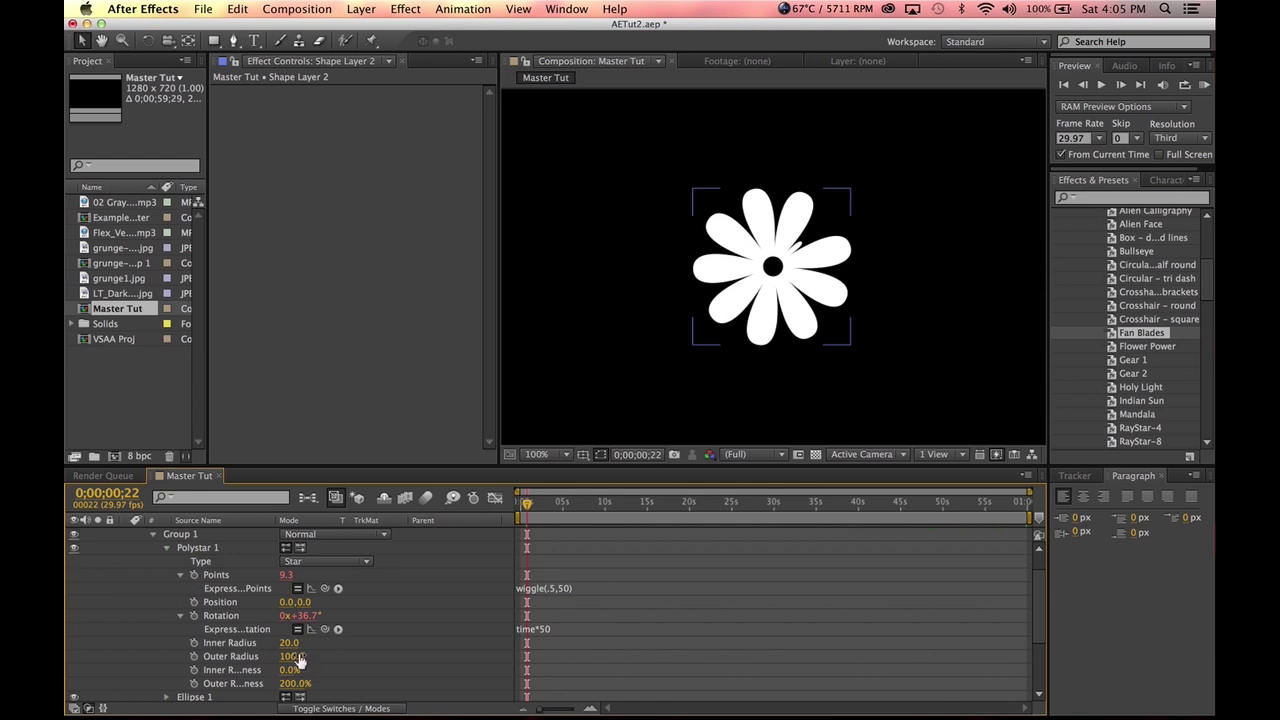
- Give Inner Radius and Outer Radius the same wiggle(.3,300) expression and scrub to check
left_click(194, 642, "alt")
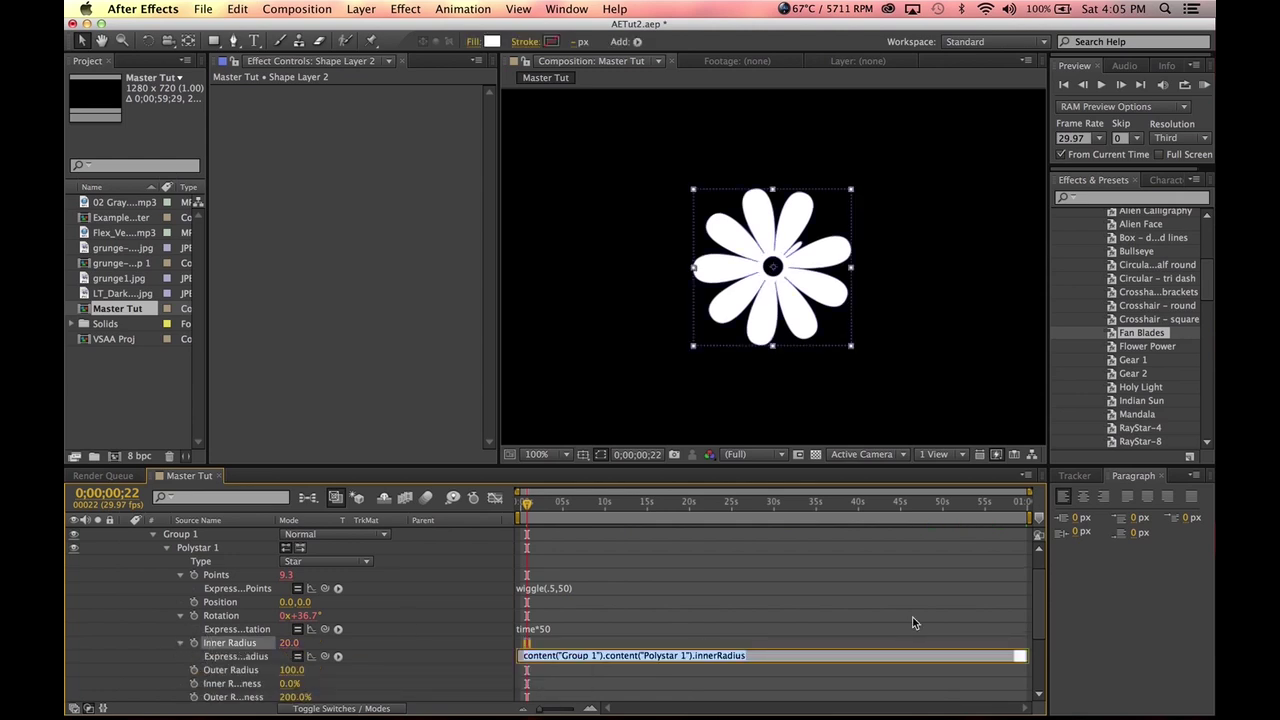
type("wiggle(.3,300")
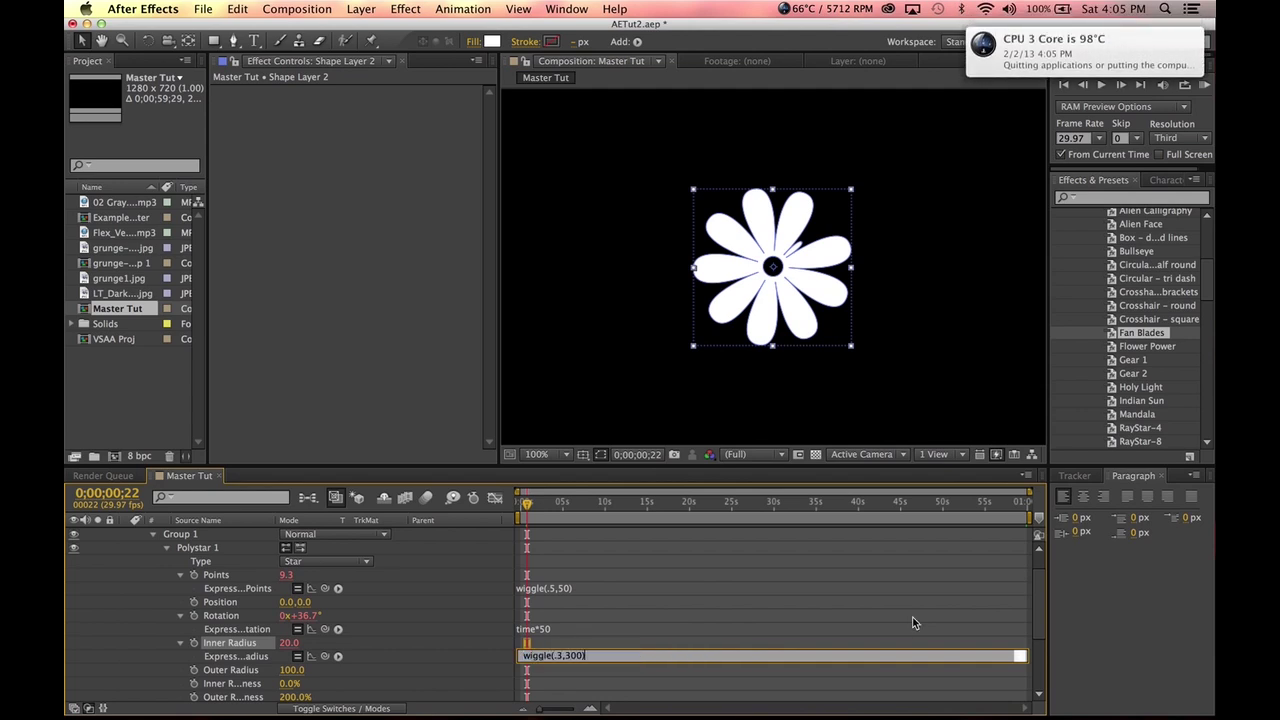
triple_click(621, 657)
key("super+c")
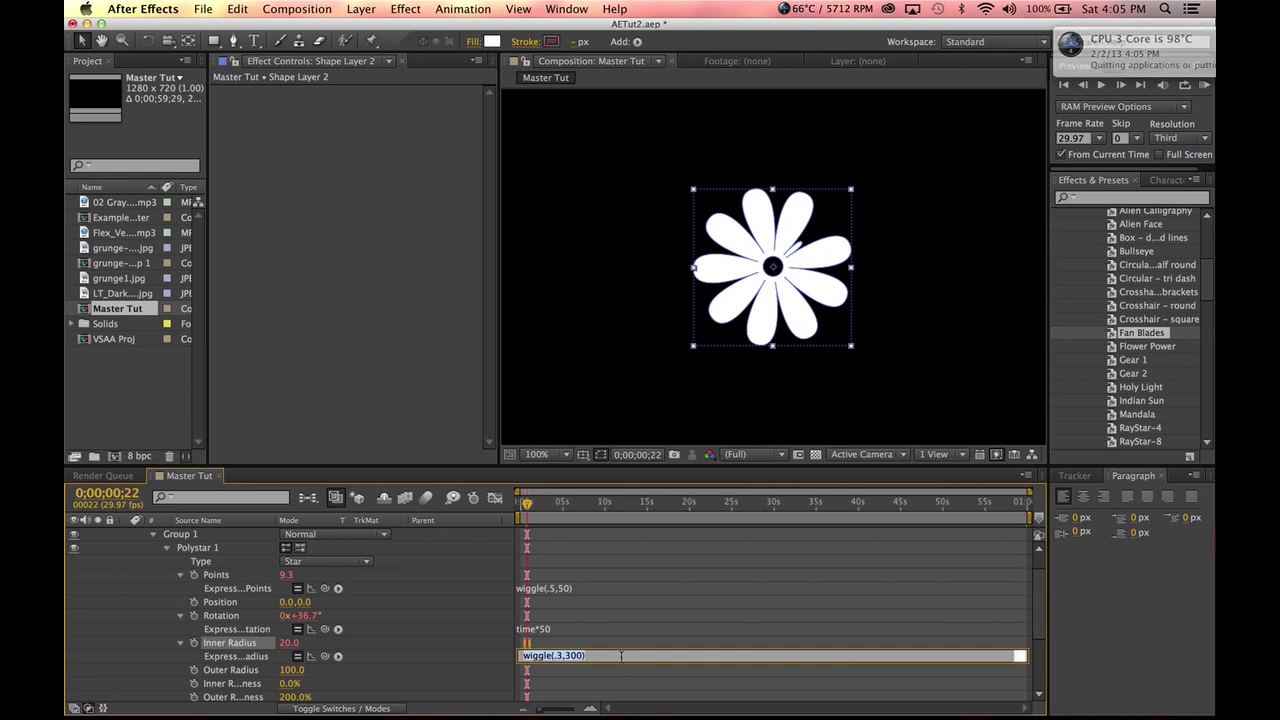
left_click(194, 670, "alt")
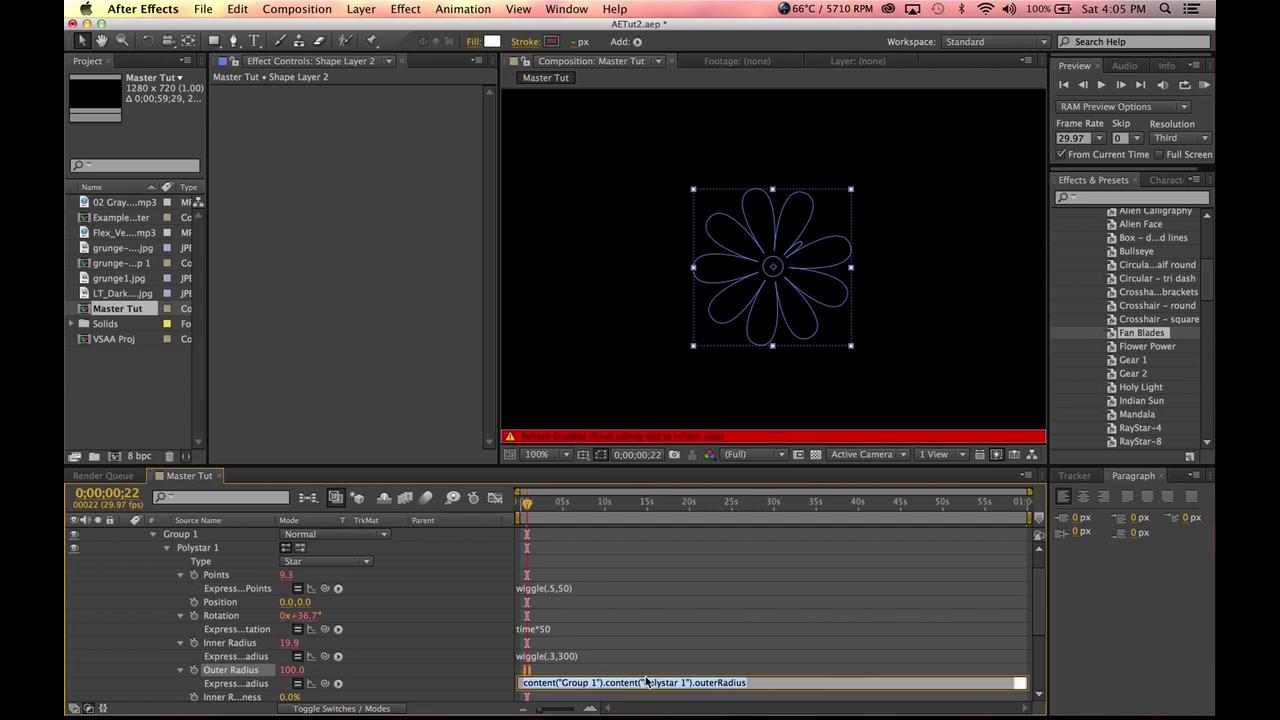
key("super+v")
left_click(653, 623)
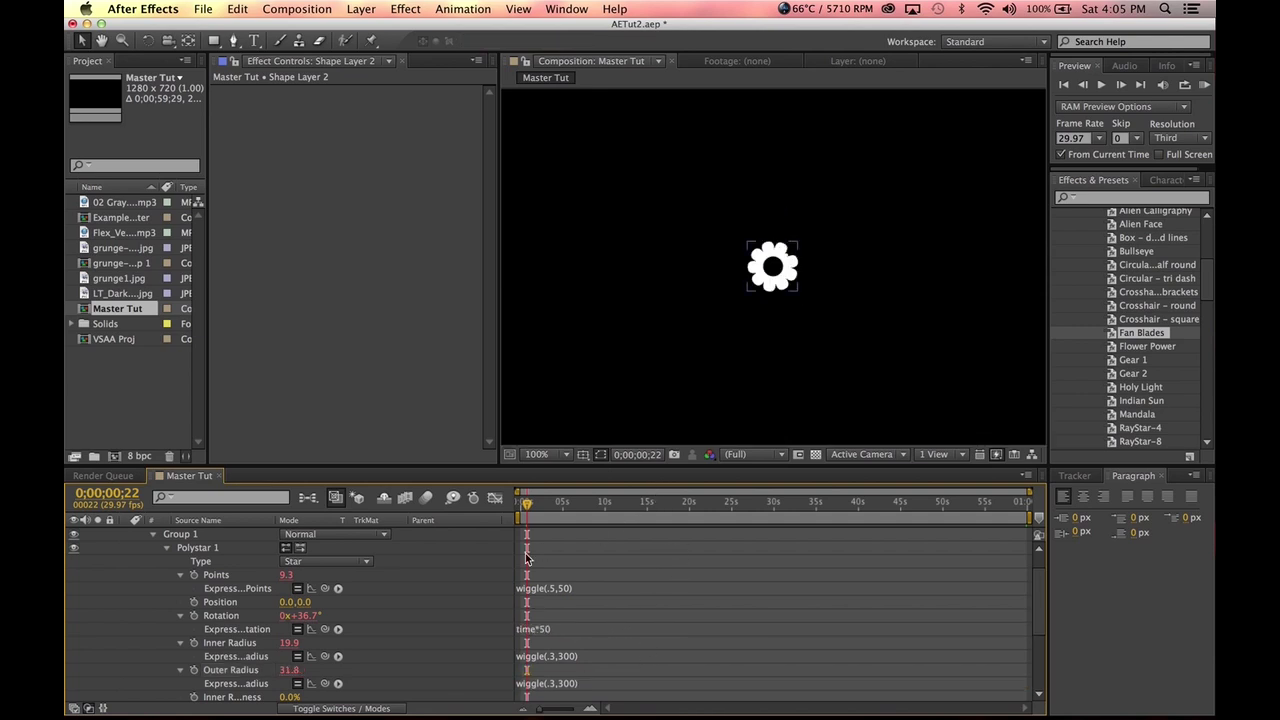
left_click_drag(540, 506, 746, 519)
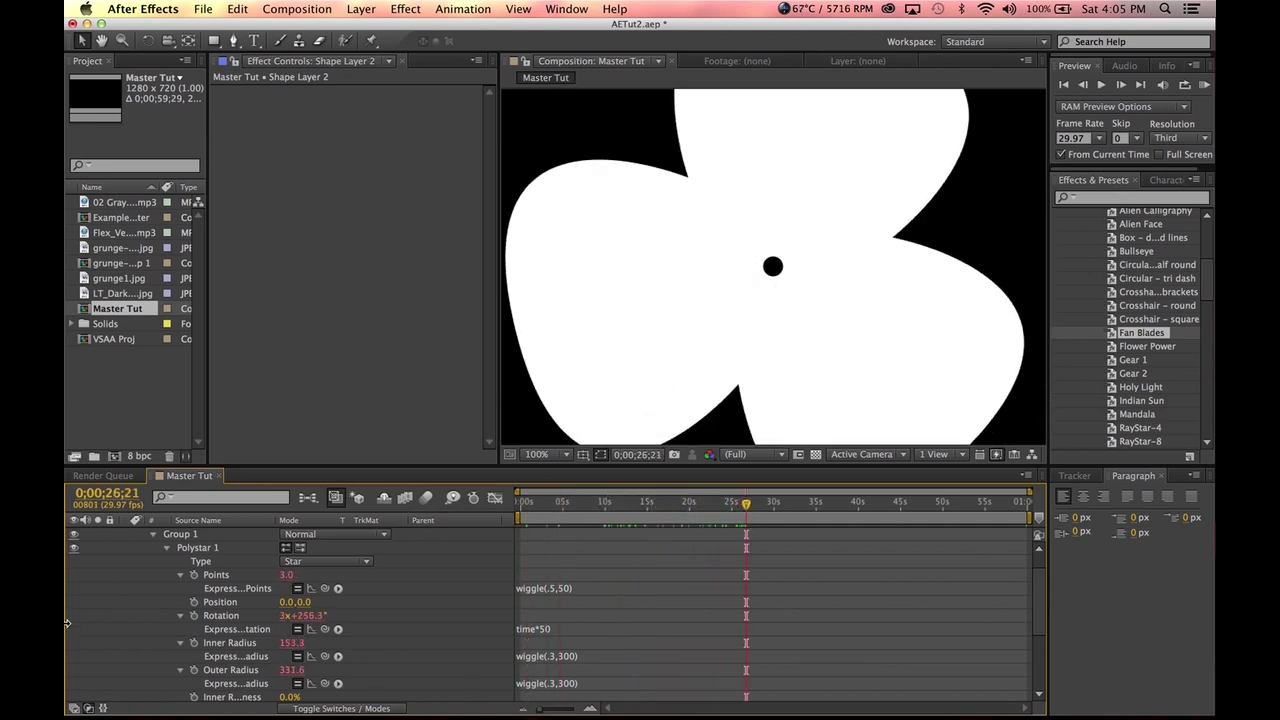
- Toggle Solo on Shape Layer 2 and play a preview of the wiggling flower
scroll(90, 600, "up", 1)
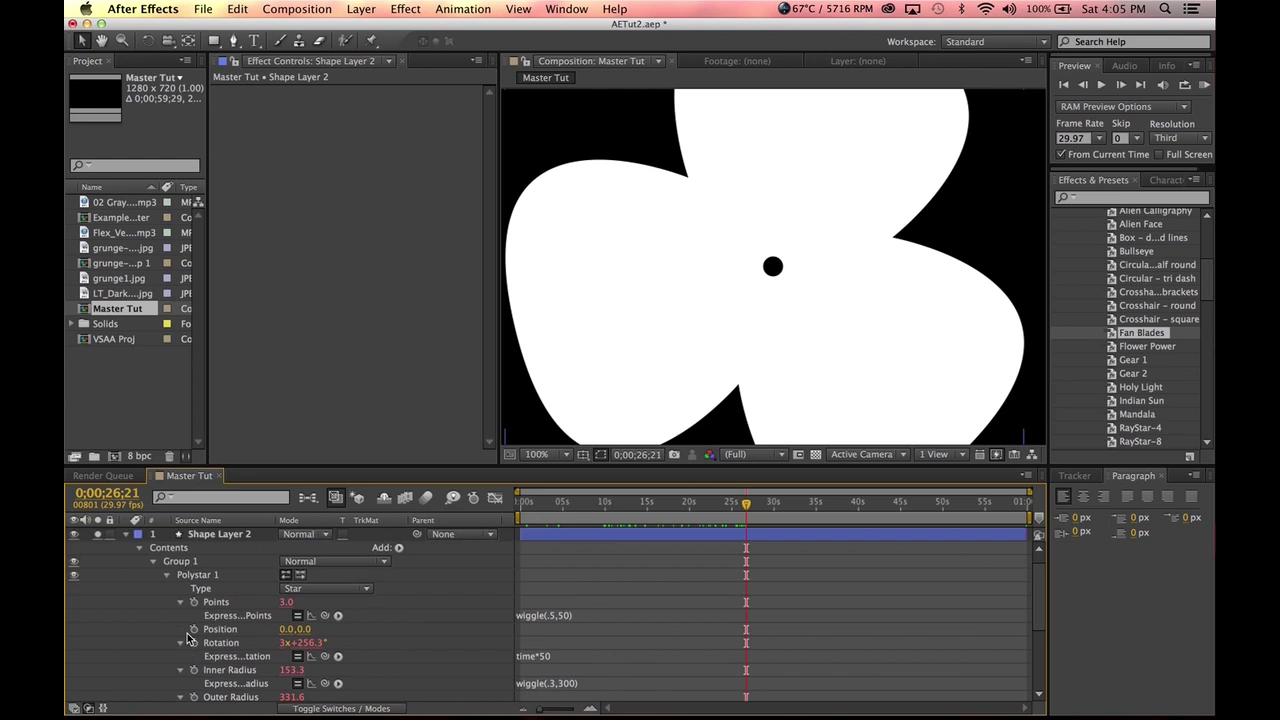
left_click(97, 537)
left_click(97, 537)
left_click(98, 538)
scroll(800, 287, "down", 4)
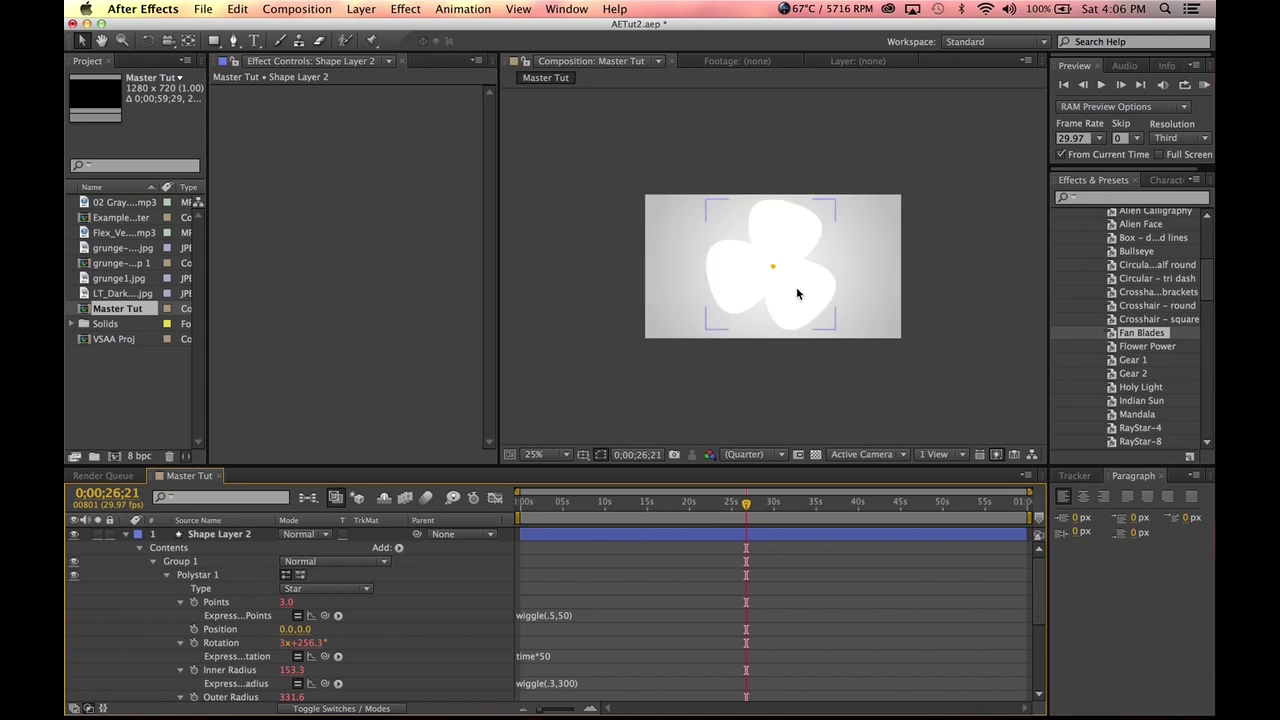
scroll(775, 283, "up", 2)
key("space")
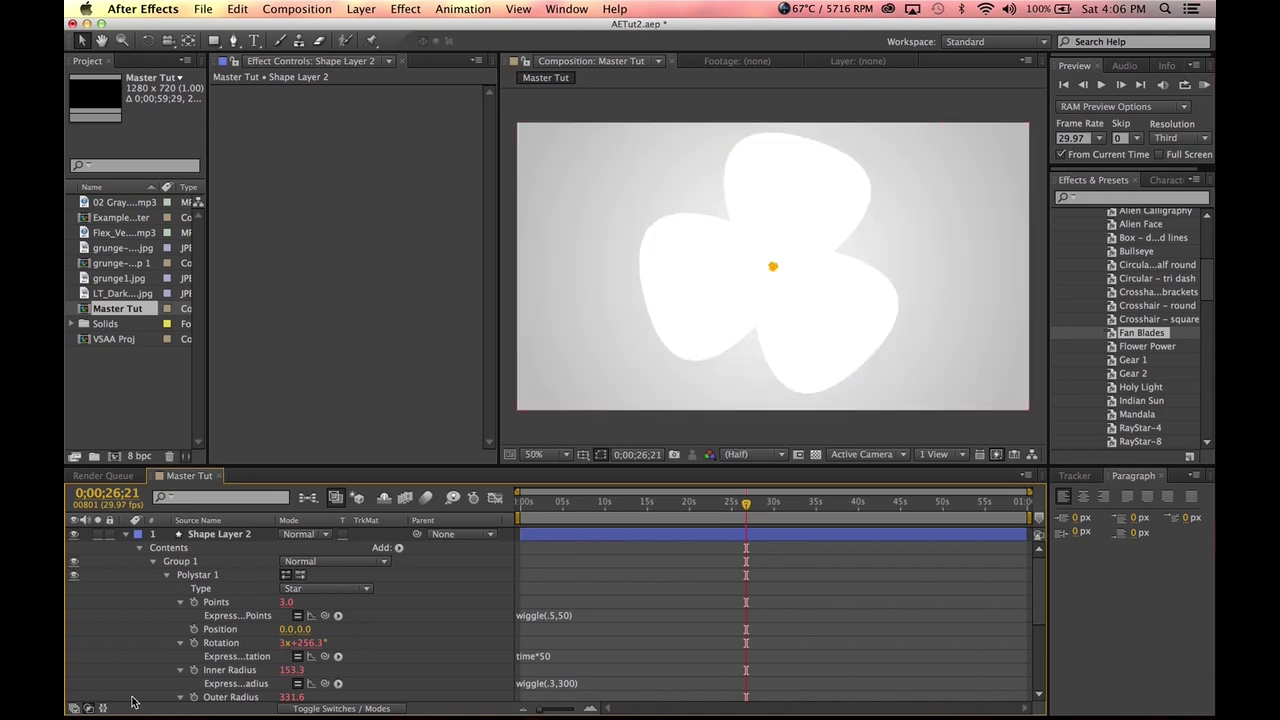
left_click(98, 537)
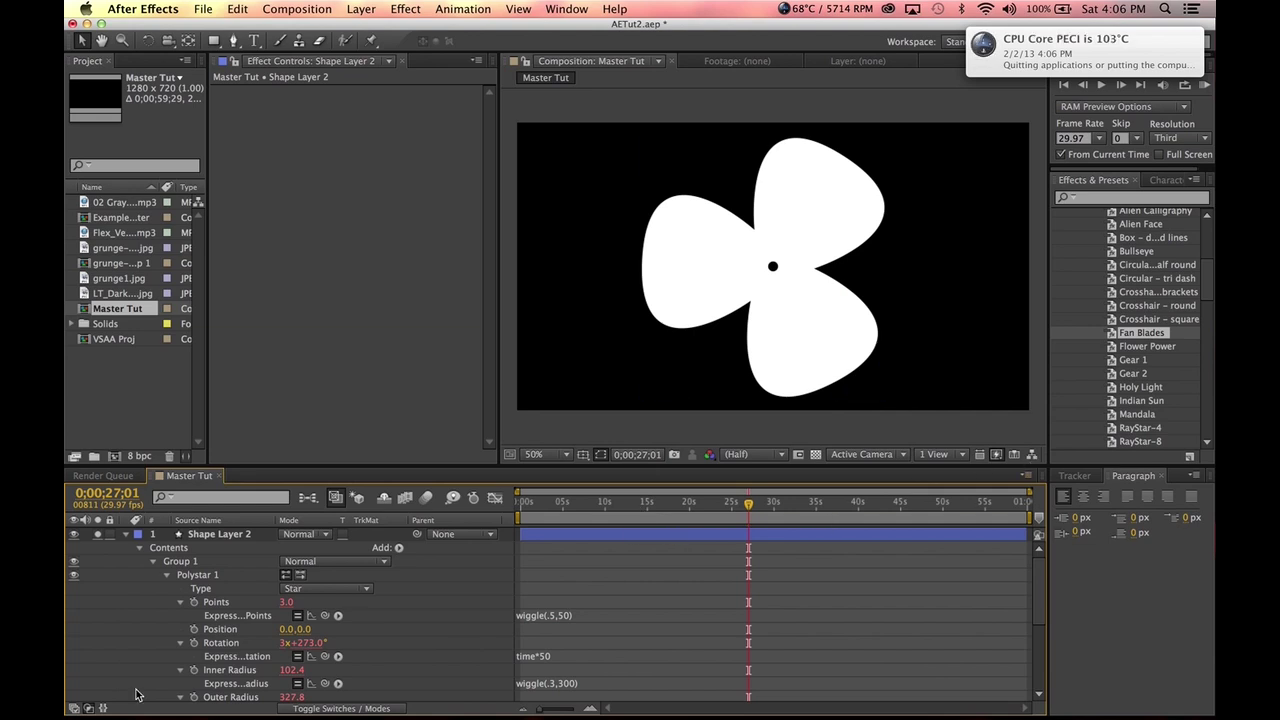
- Open the Applications stack from the Dock
scroll(207, 695, "down", 4)
scroll(207, 695, "down", 1)
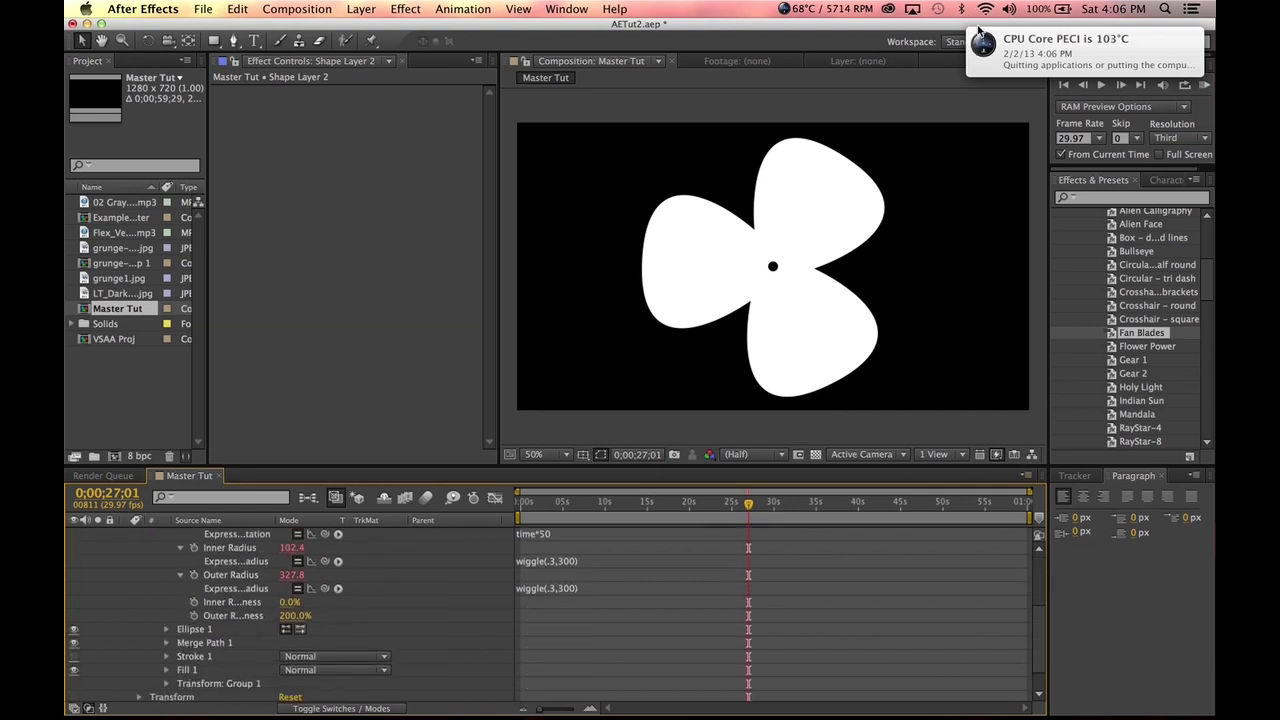
mouse_move(977, 712)
left_click(1086, 708)
scroll(767, 419, "down", 5)
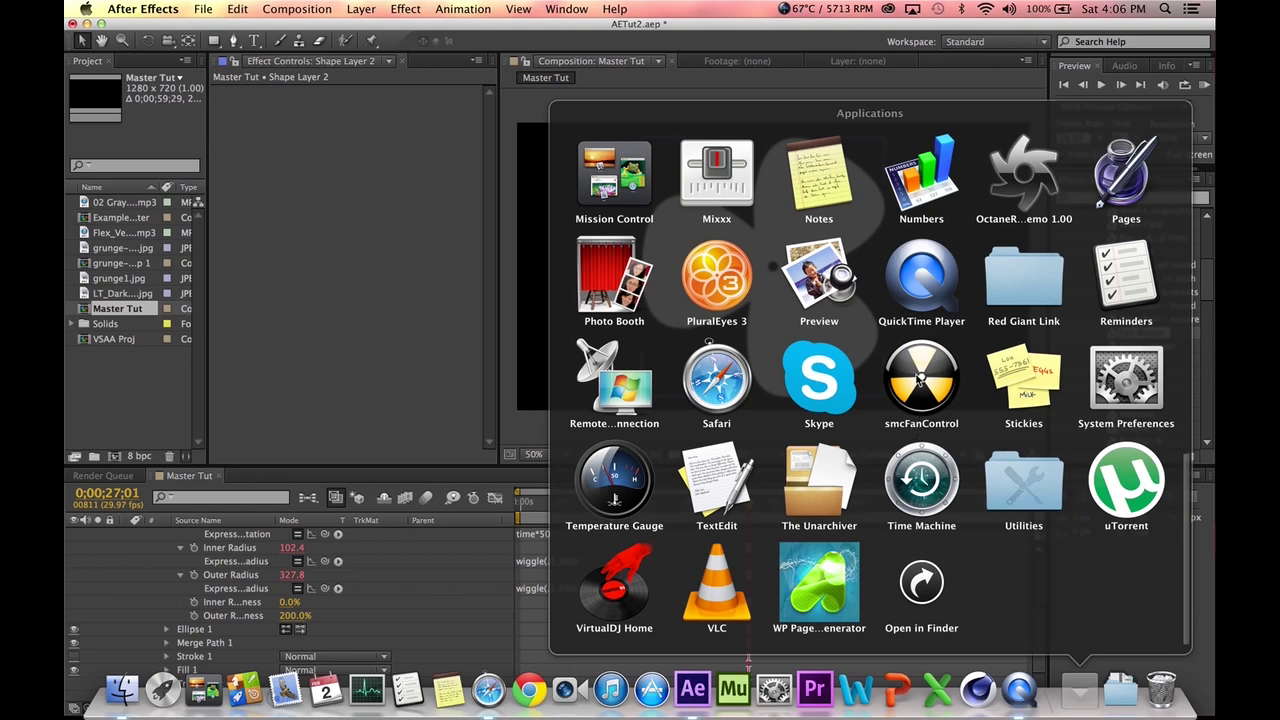
- Launch smcFanControl, set Active Setting to Higher RPM, and scrub After Effects to 0;00;22;14
left_click(919, 377)
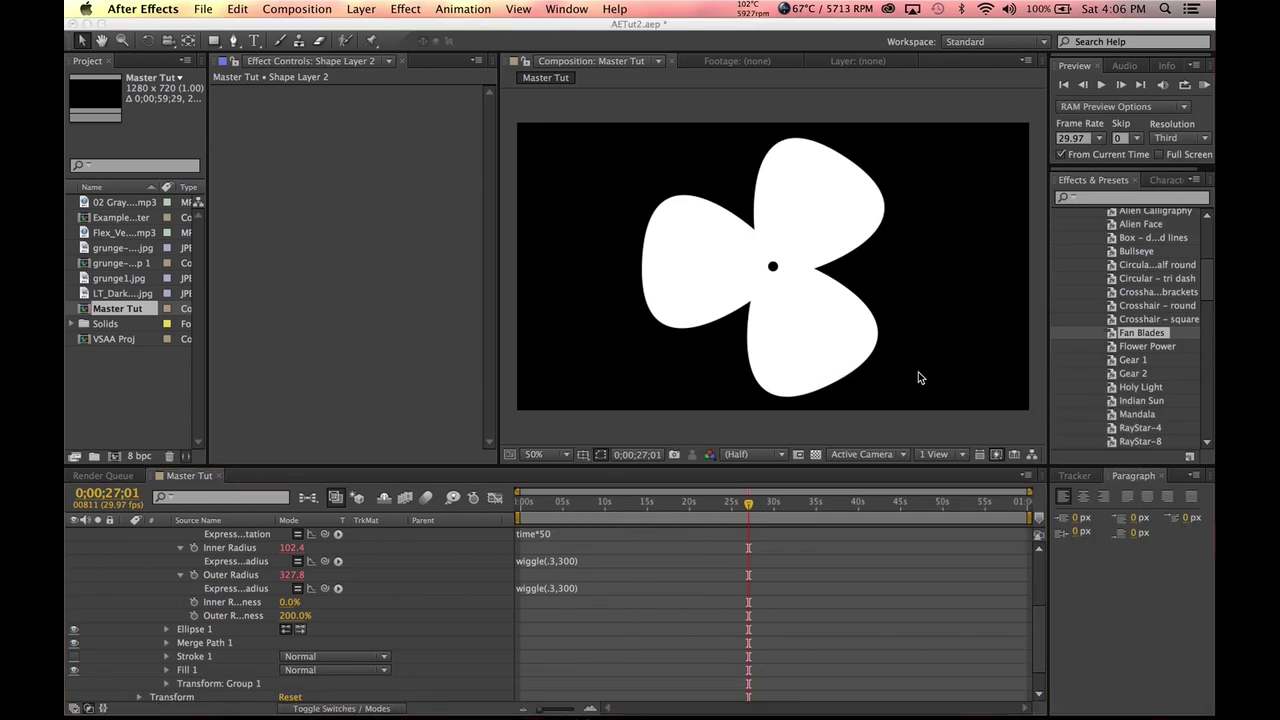
left_click(753, 9)
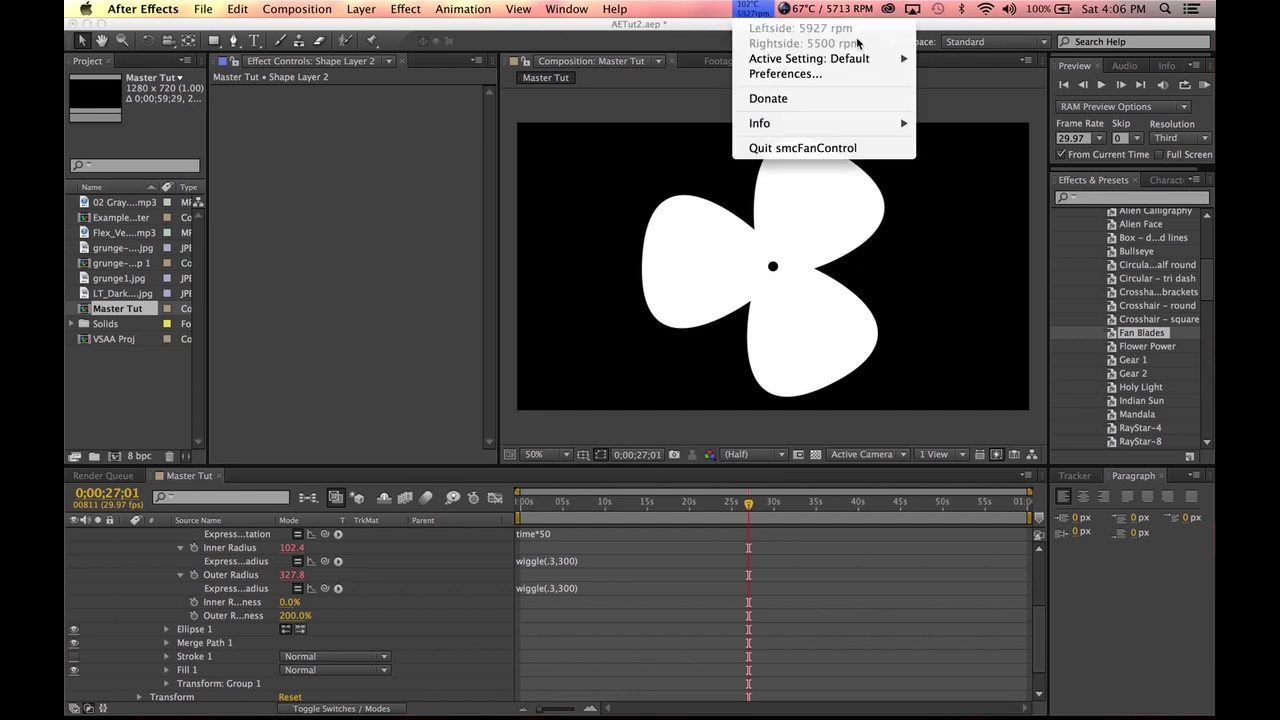
mouse_move(846, 62)
left_click(949, 75)
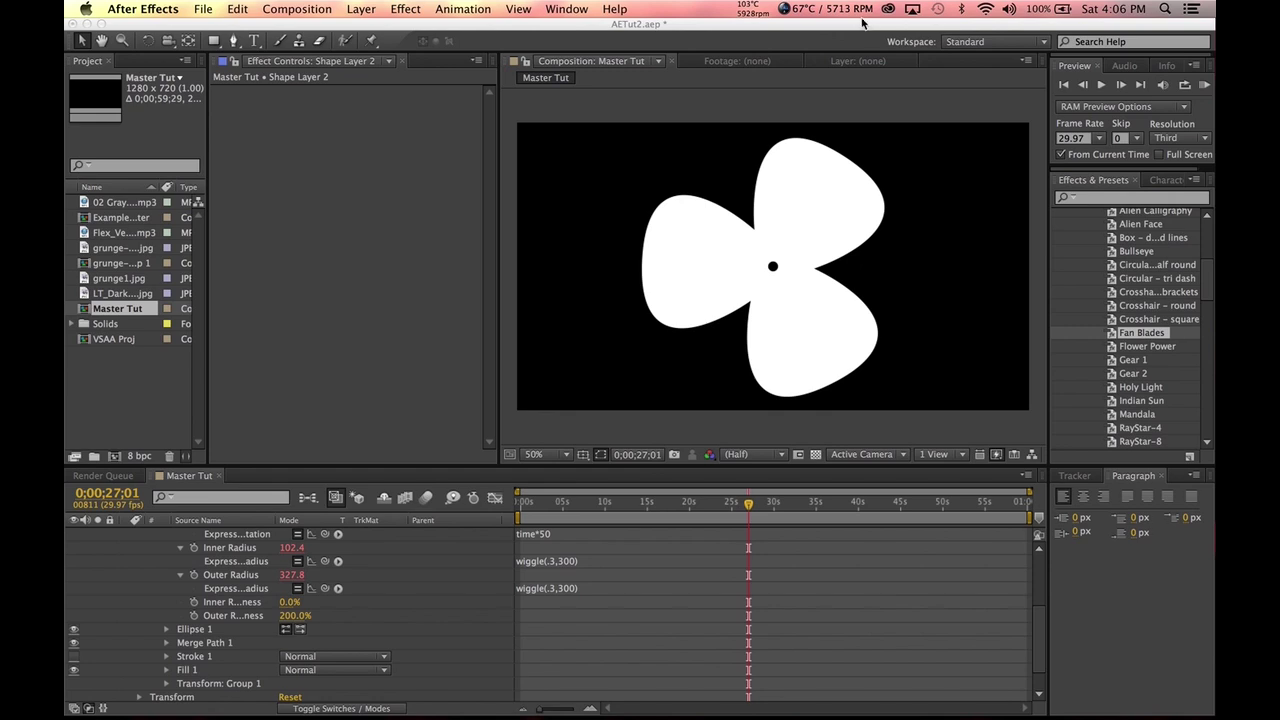
left_click_drag(590, 510, 710, 507)
- Set Ellipse 1 Size to 204 to cut a large centre hole
scroll(307, 626, "down", 2)
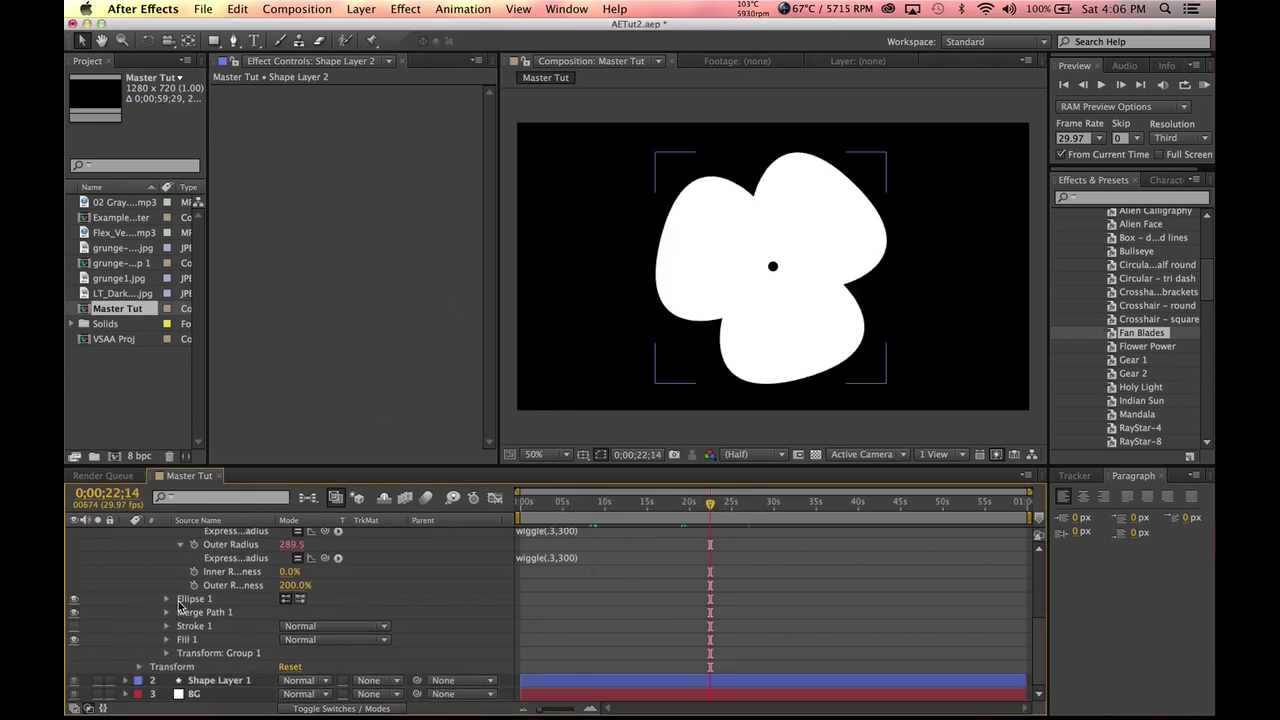
left_click(167, 599)
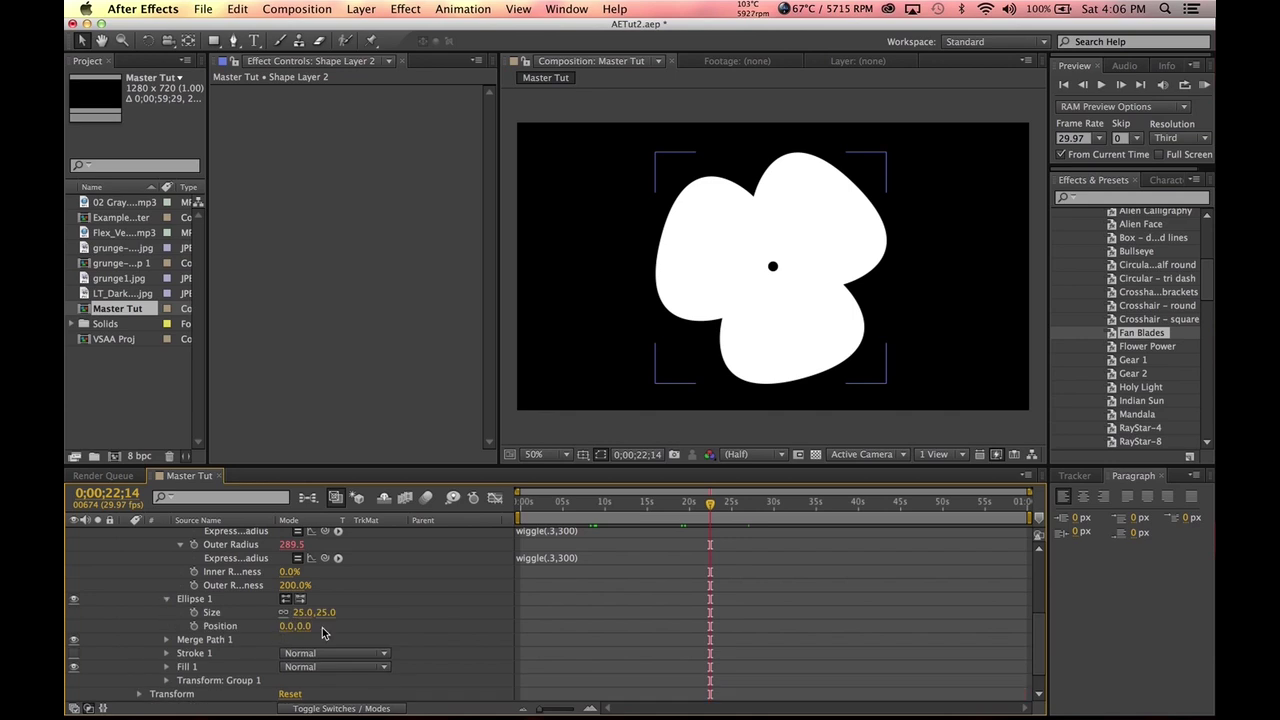
left_click_drag(324, 614, 424, 570)
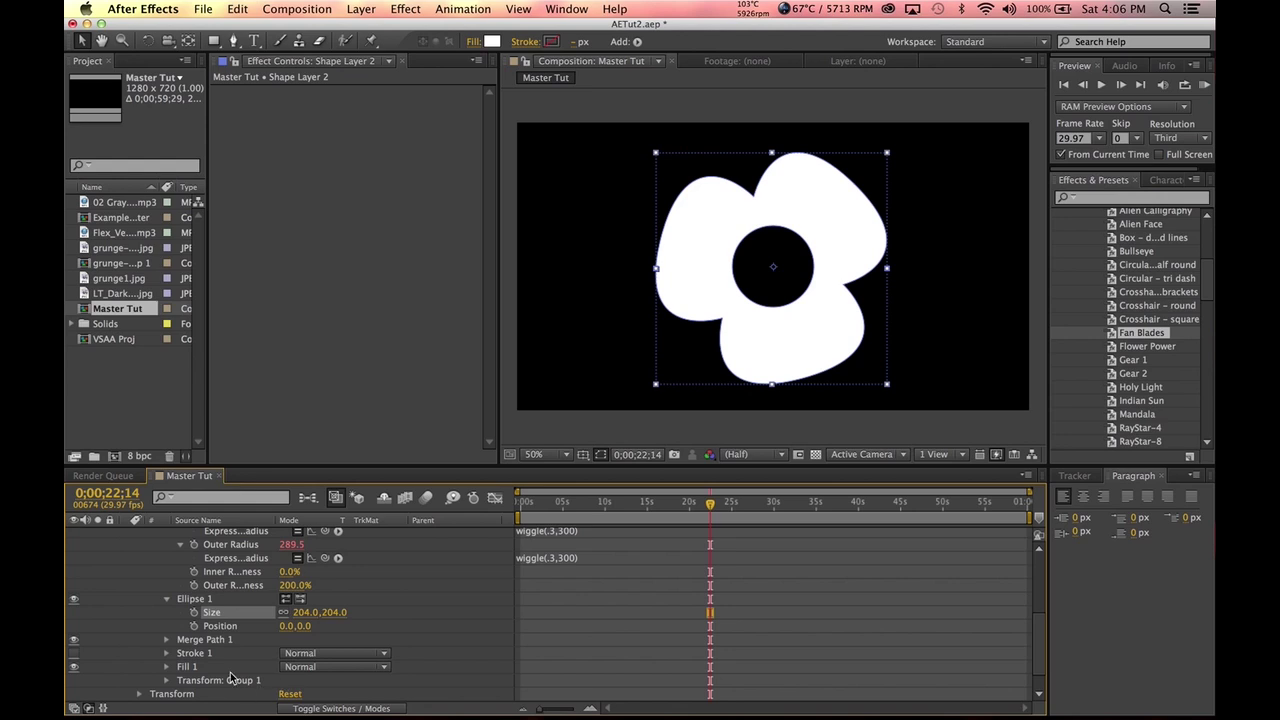
- Try Merge Path 1 modes Intersect, Exclude Intersections and Add, ending on Subtract
left_click(166, 640)
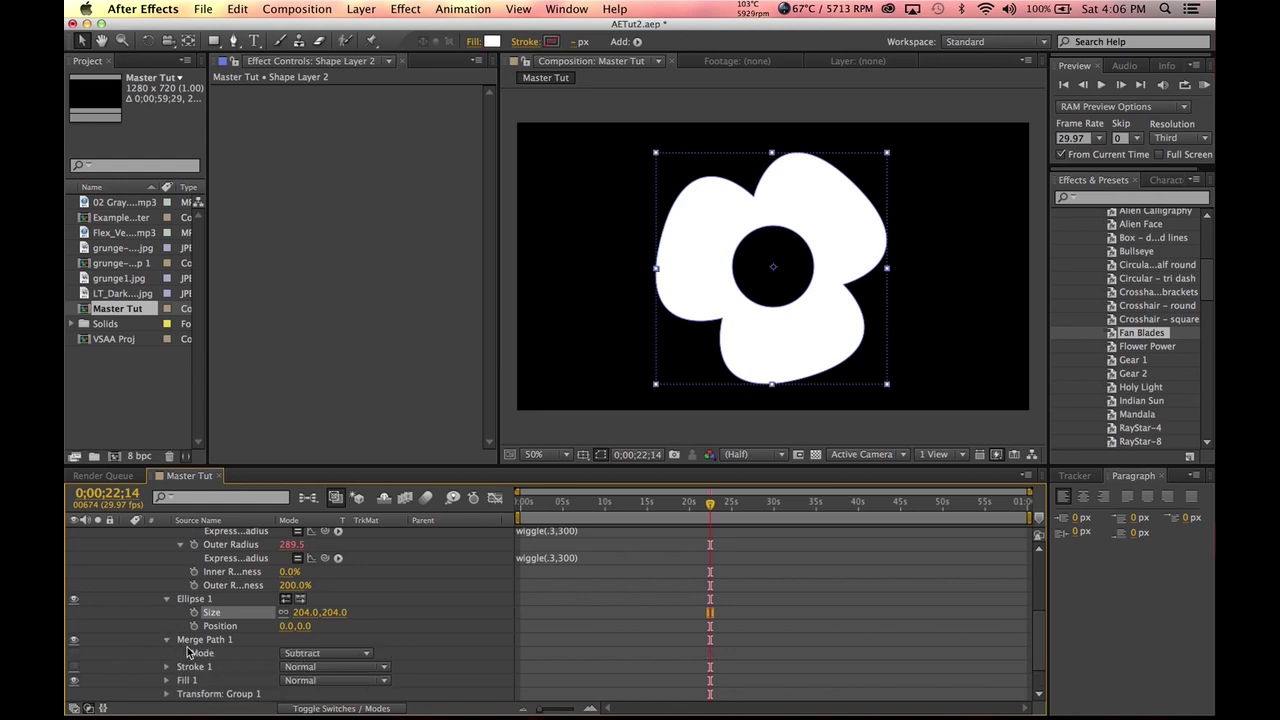
left_click(308, 656)
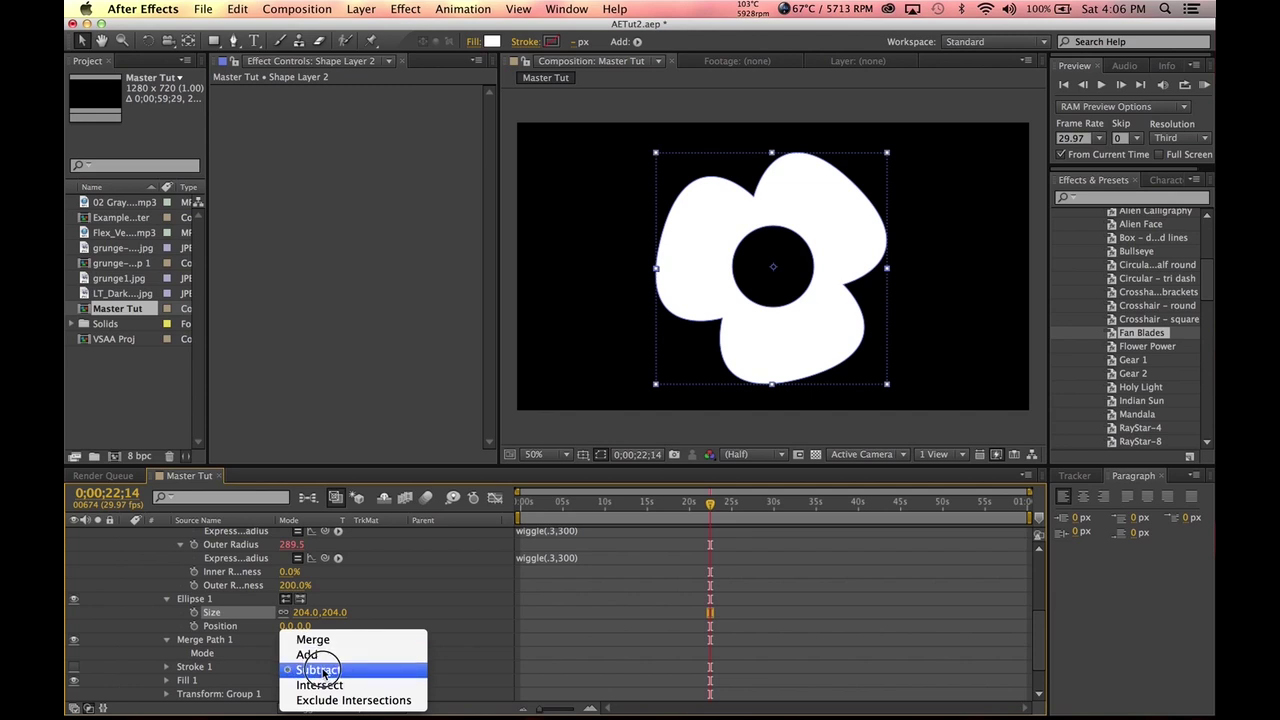
left_click(415, 684)
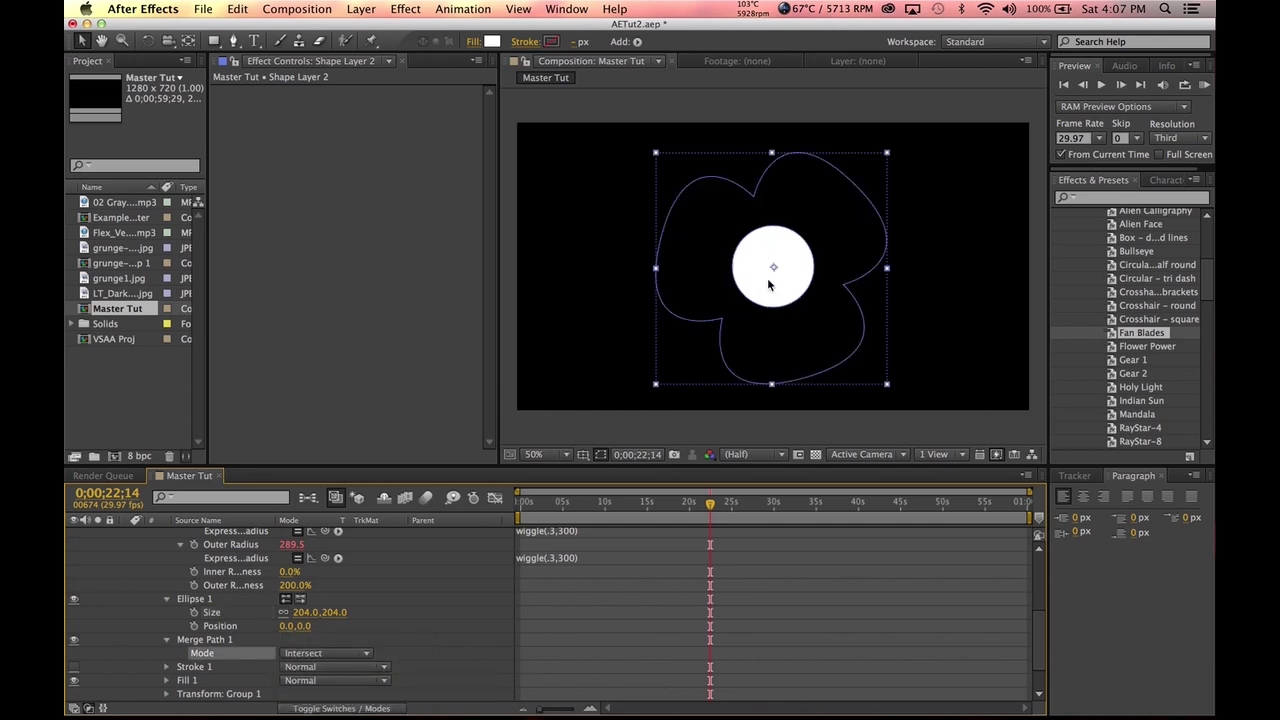
left_click(312, 652)
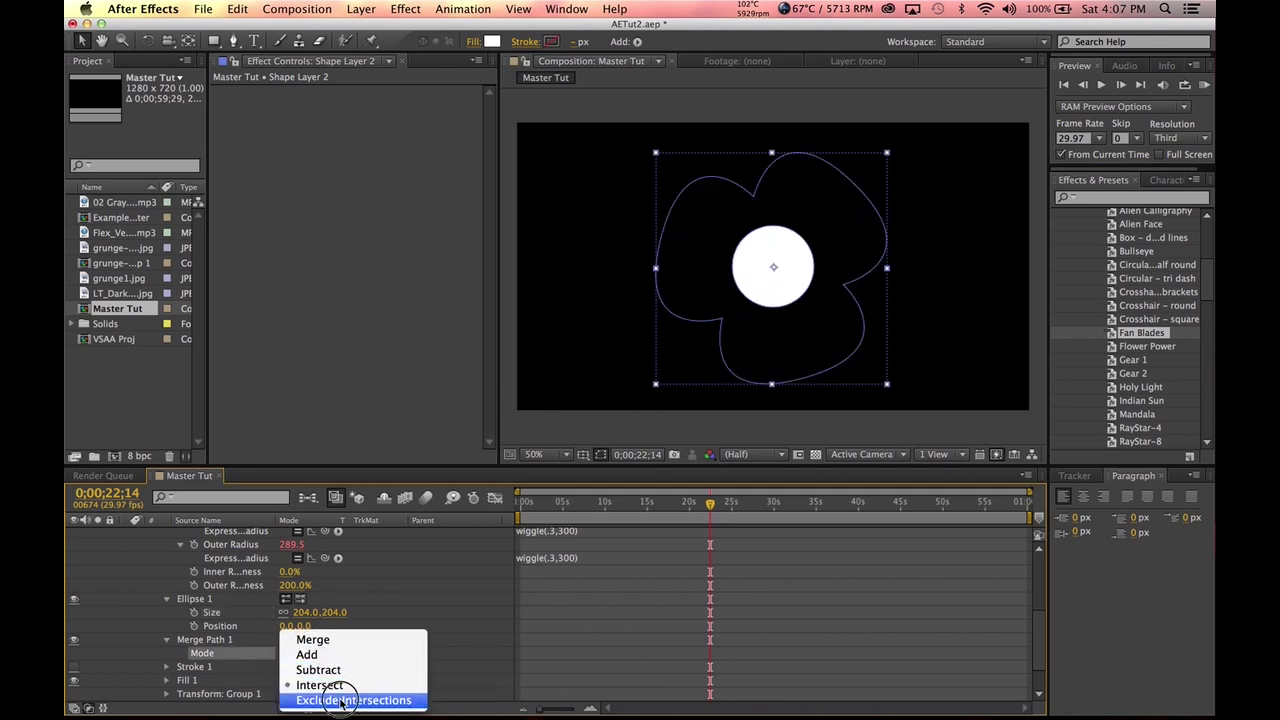
left_click(332, 695)
left_click(321, 655)
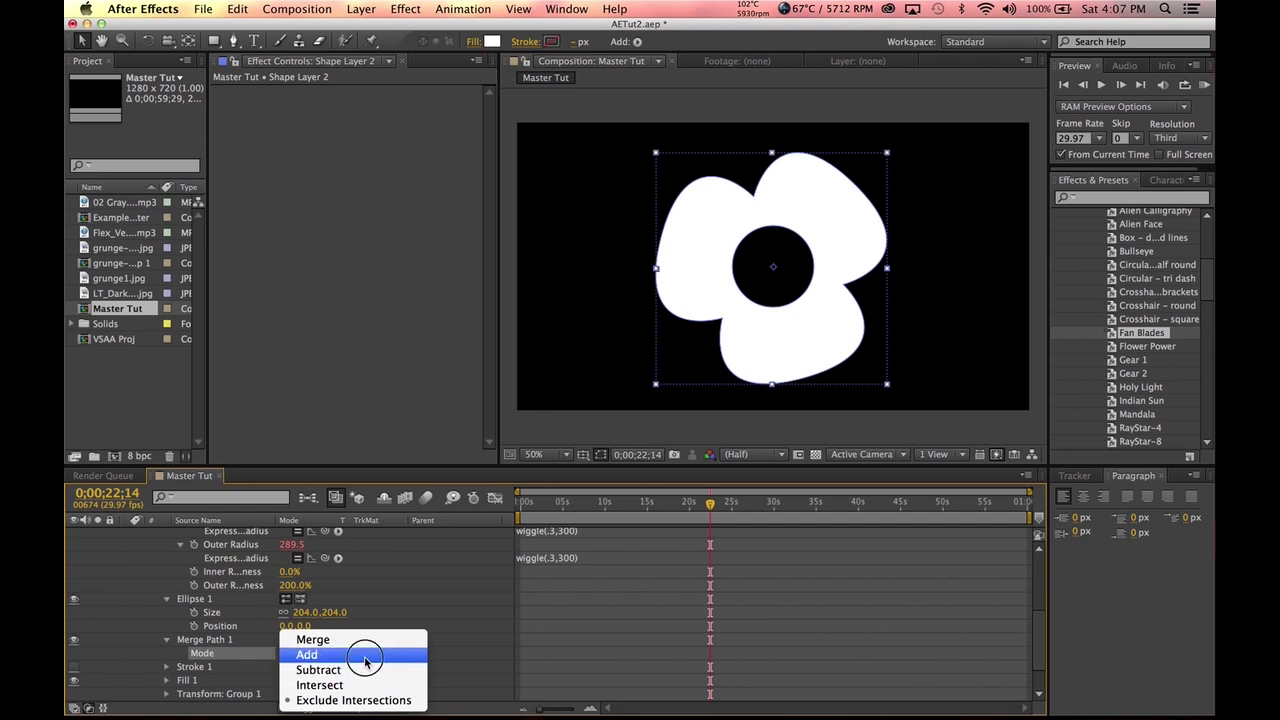
left_click(365, 660)
left_click(335, 654)
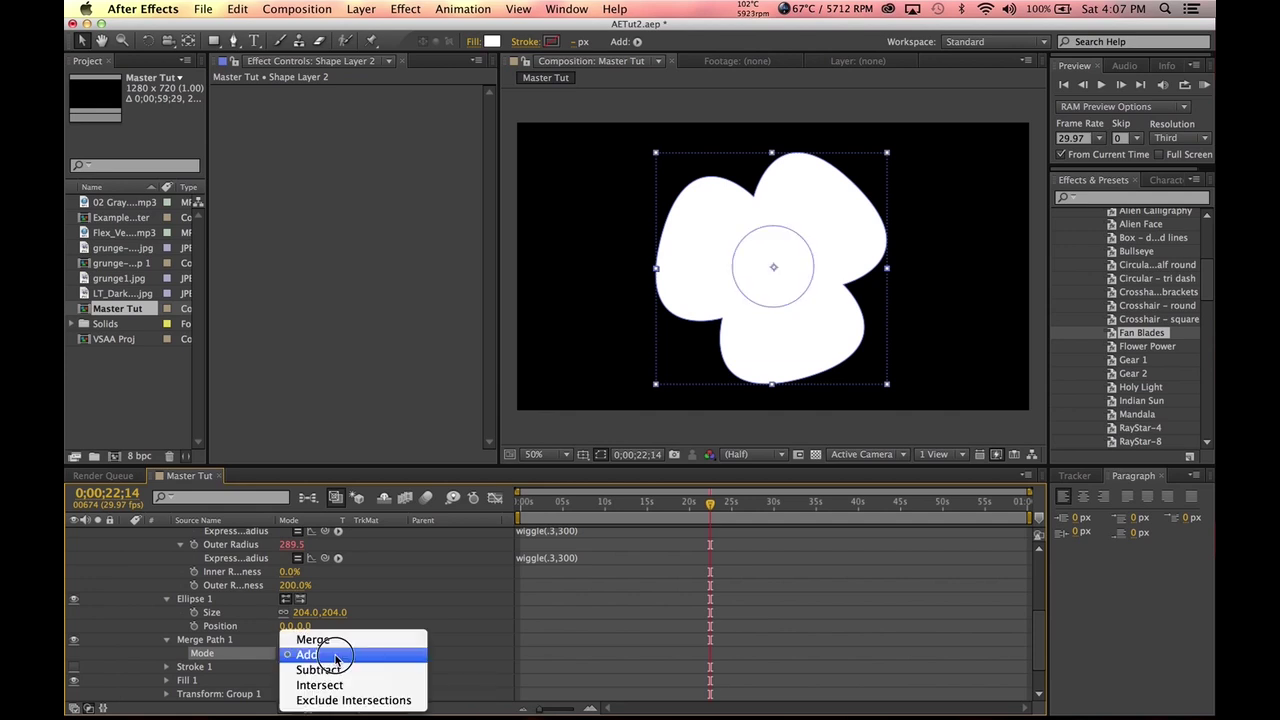
left_click(335, 669)
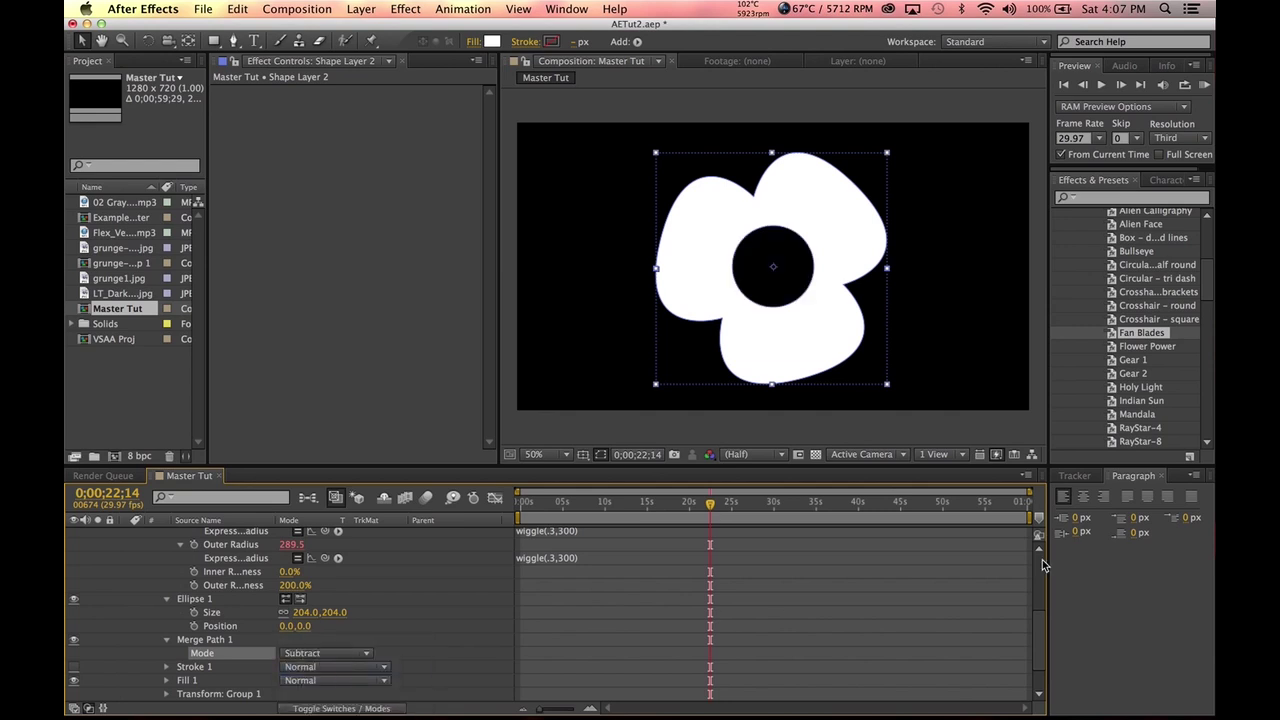
left_click(508, 632)
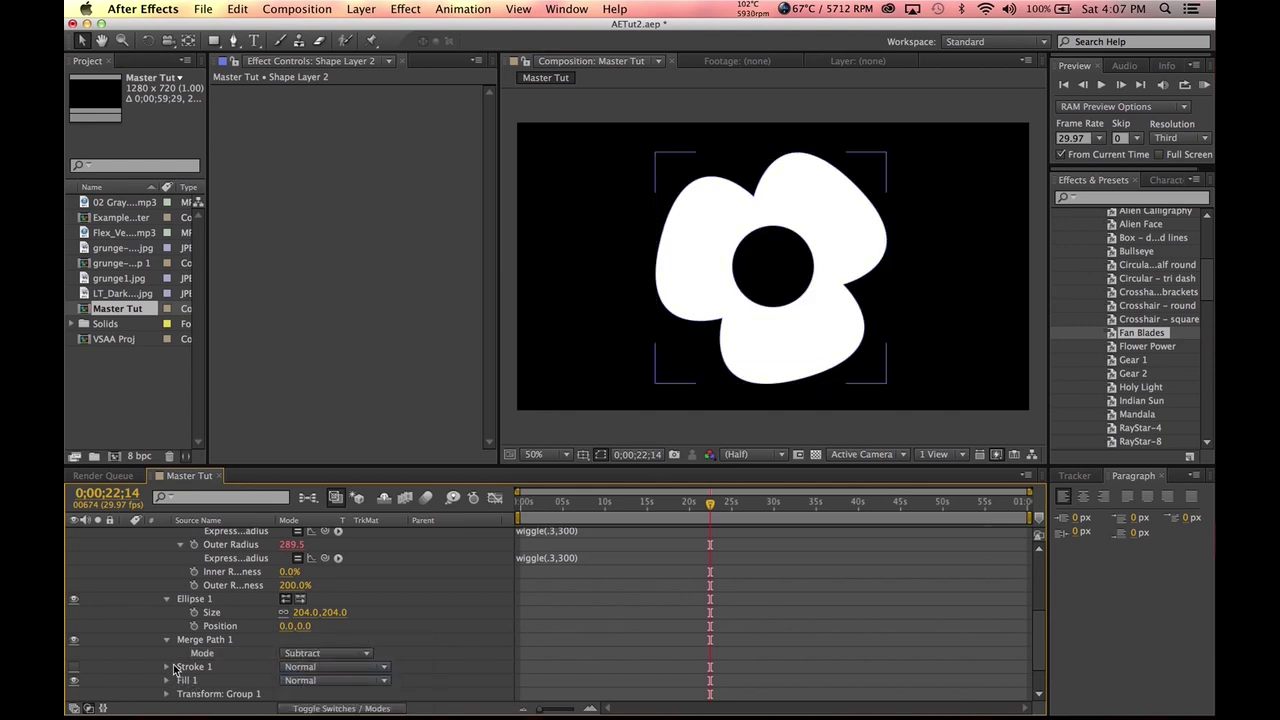
- Shrink Ellipse 1 Size to 0 and add a wiggle(.3,600) expression to it
left_click_drag(306, 613, 454, 584)
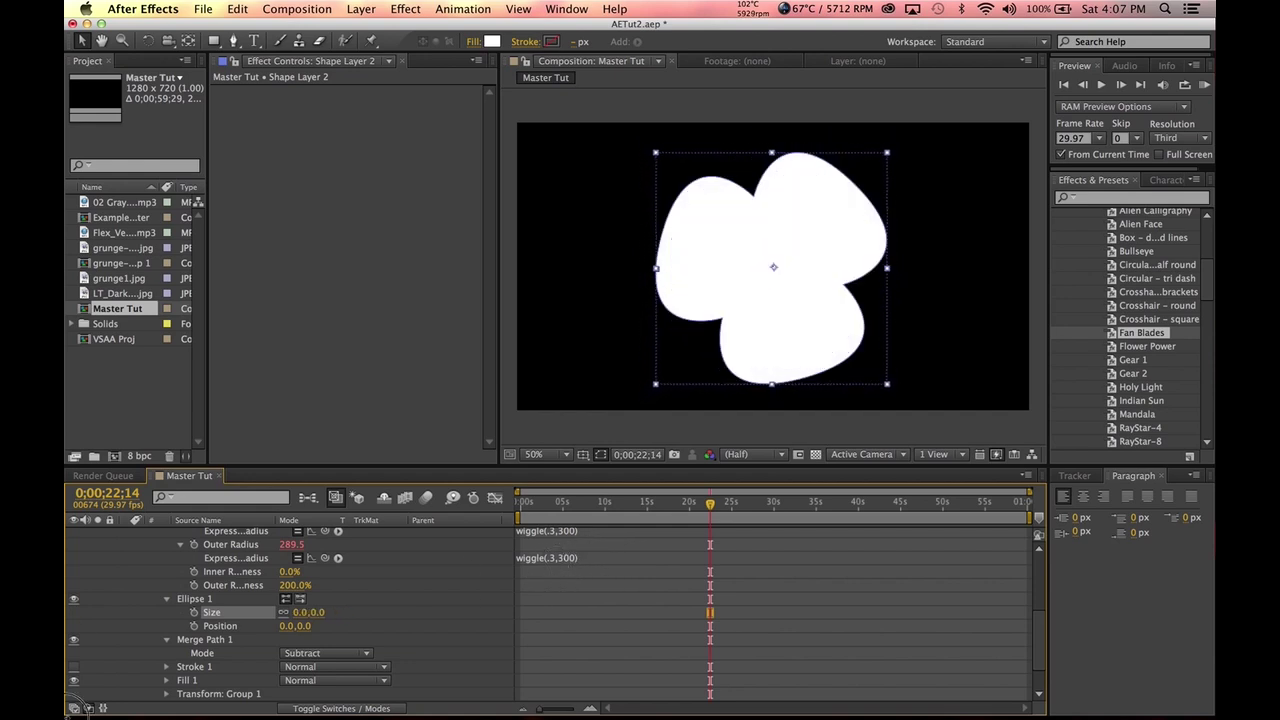
left_click(194, 612, "alt")
type("wiggle(.3,600")
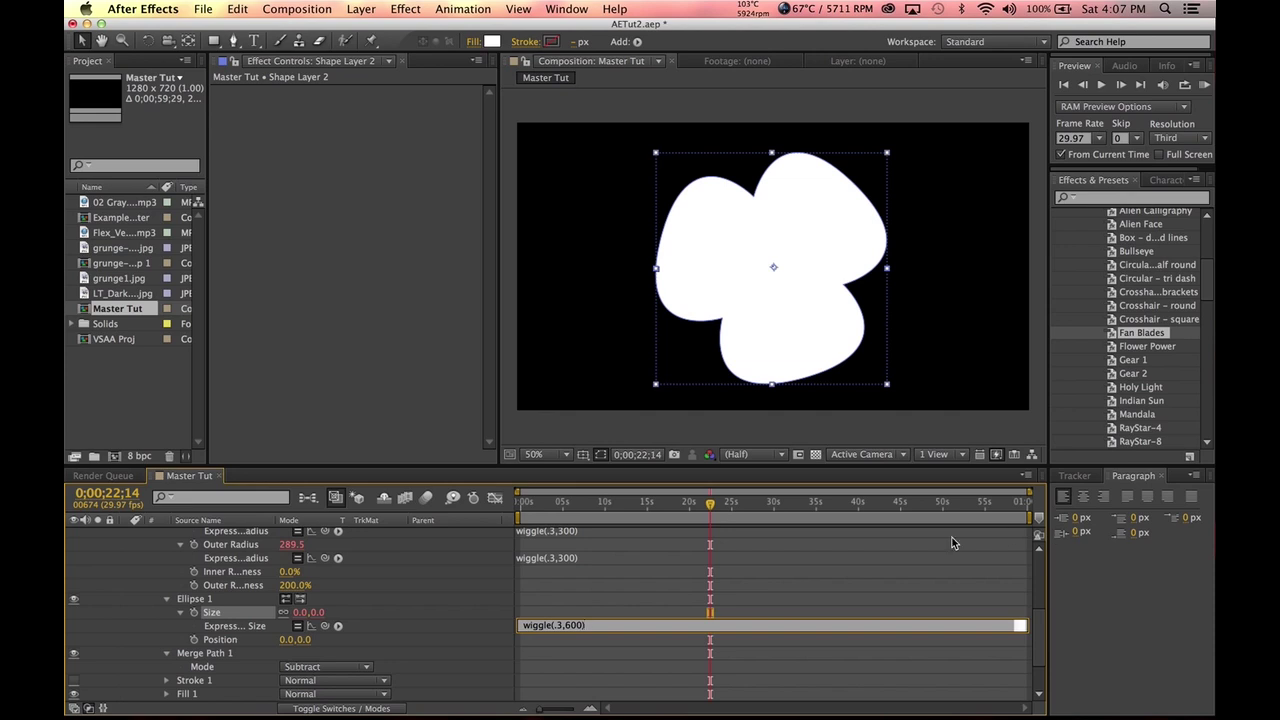
left_click(600, 505)
left_click_drag(600, 505, 677, 505)
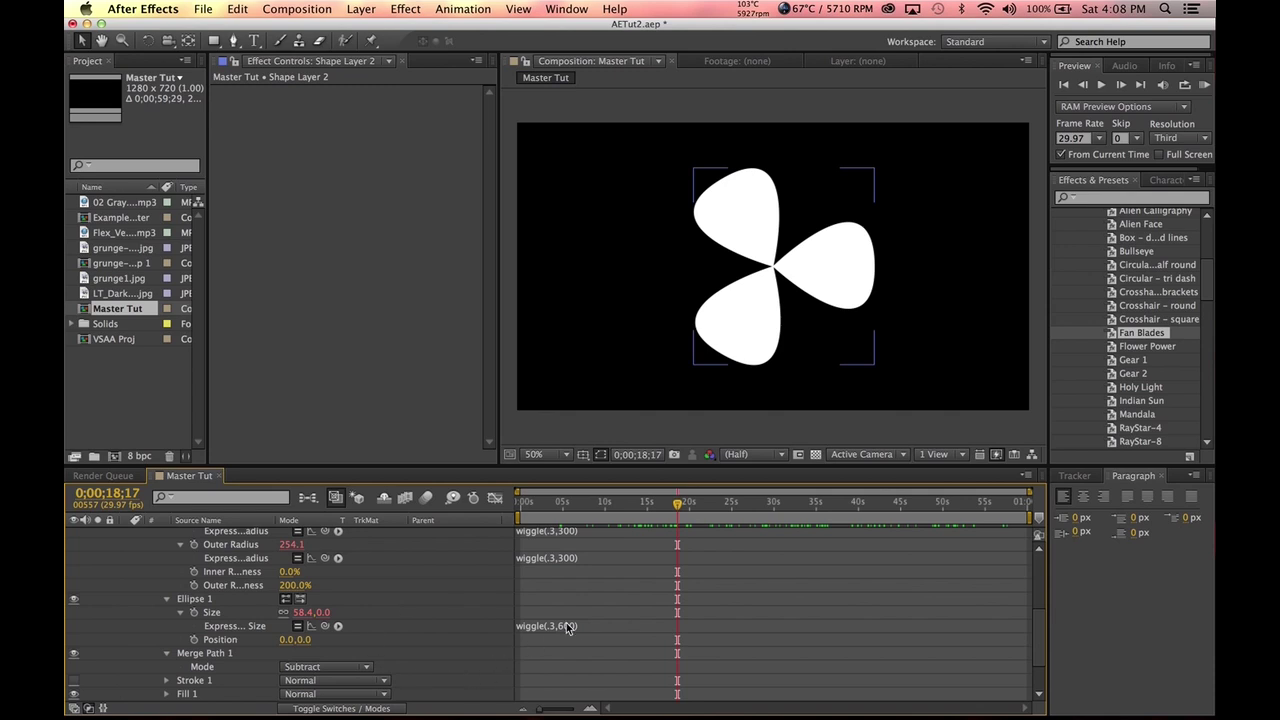
- Delete the Ellipse 1 Size expression, leaving the size at 0
left_click(566, 625)
left_click(598, 625)
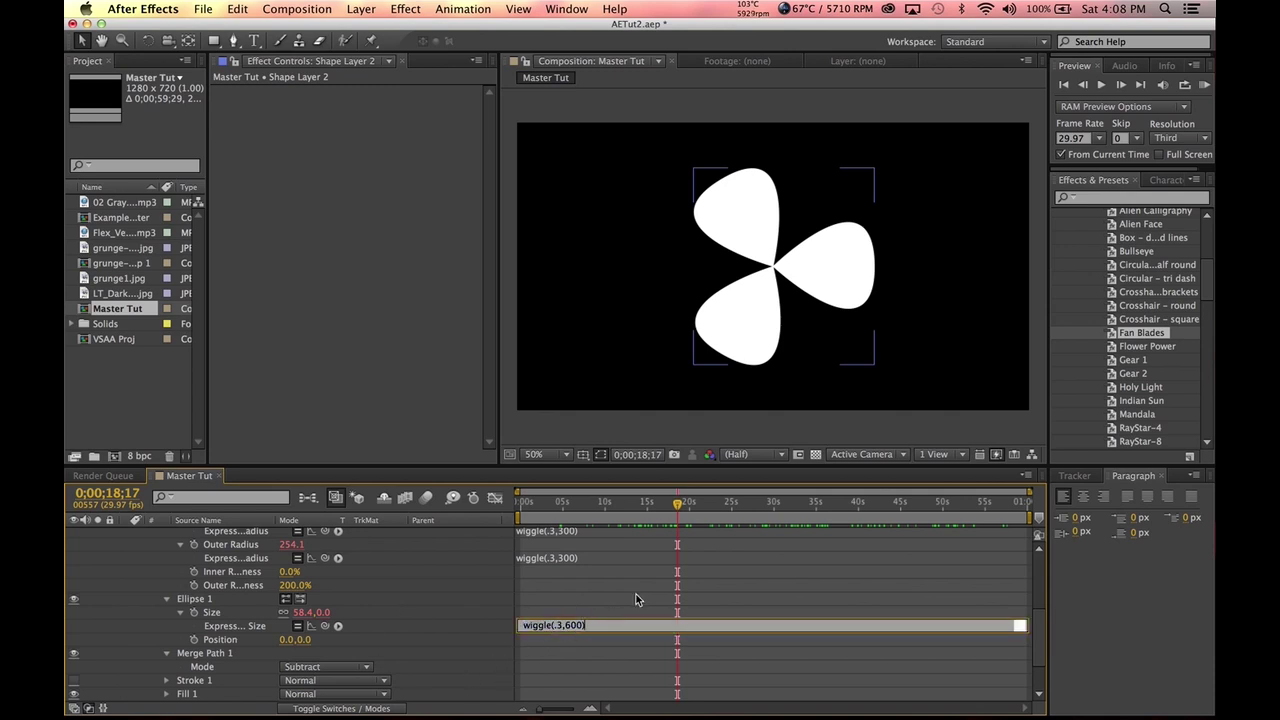
key("super+a")
key("BackSpace")
left_click(586, 600)
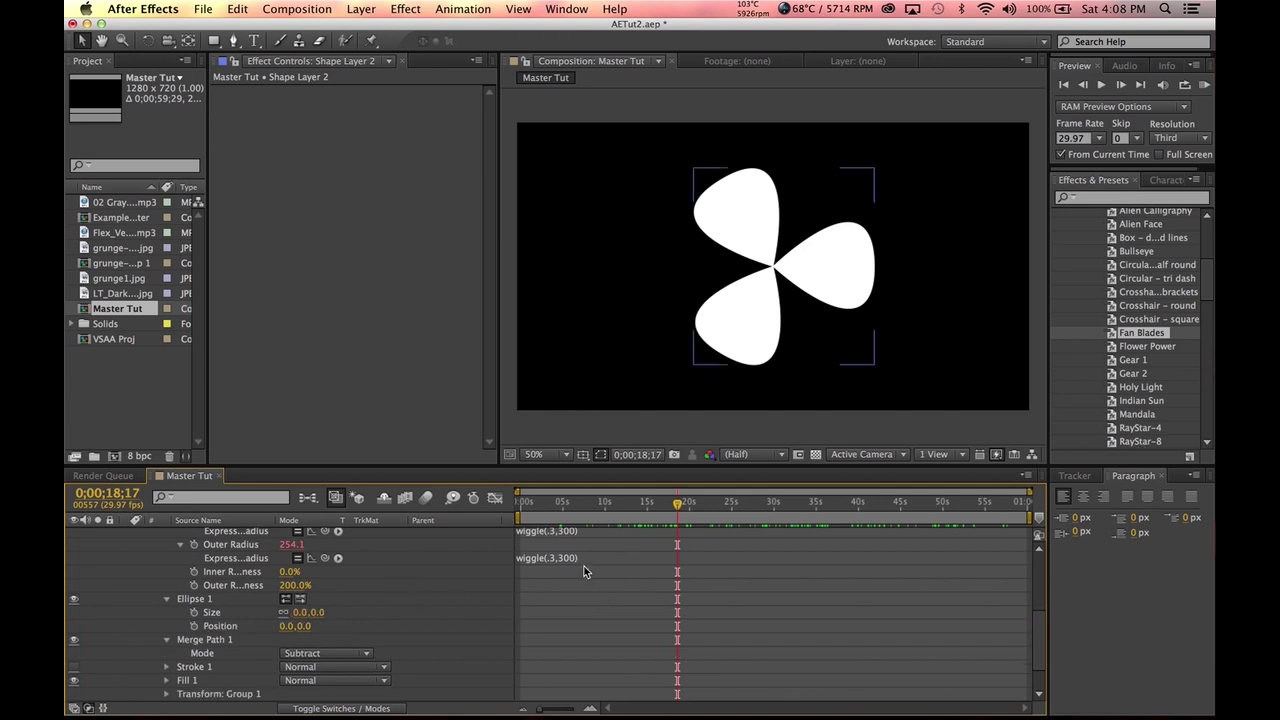
- Scrub the timeline and test a larger Ellipse 1 Size, then undo it
left_click_drag(529, 510, 793, 508)
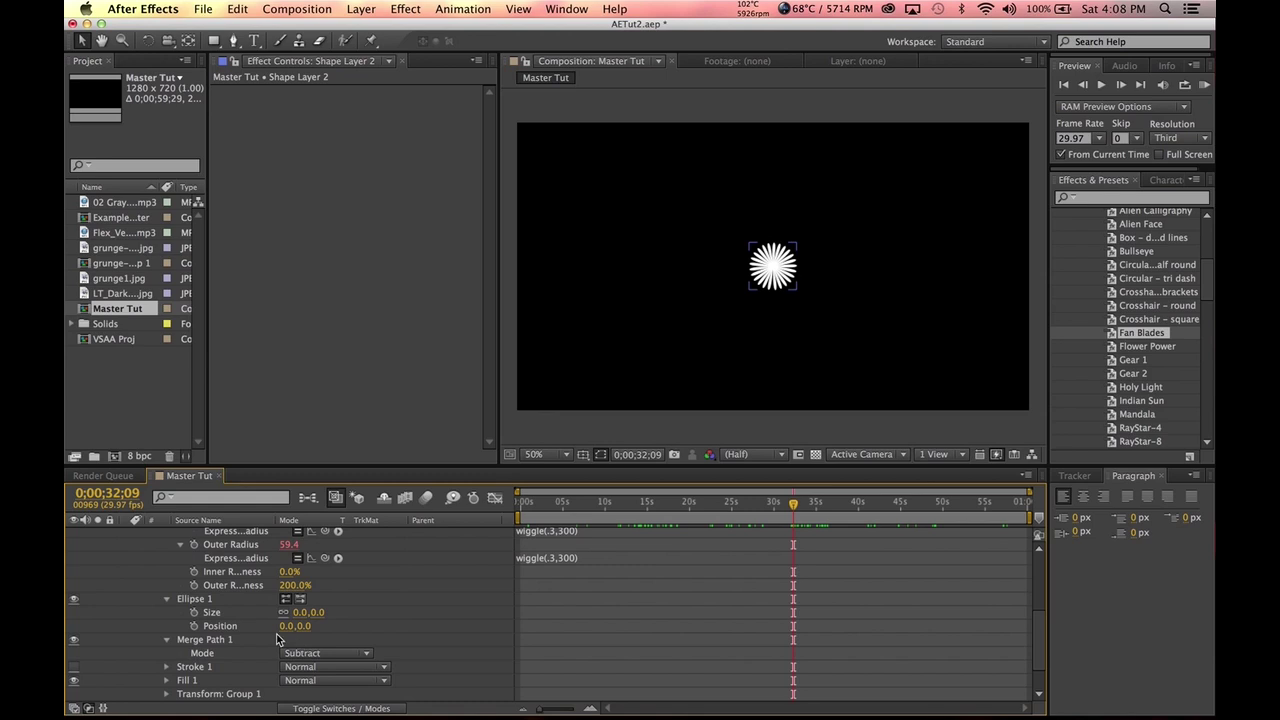
left_click_drag(300, 612, 808, 607)
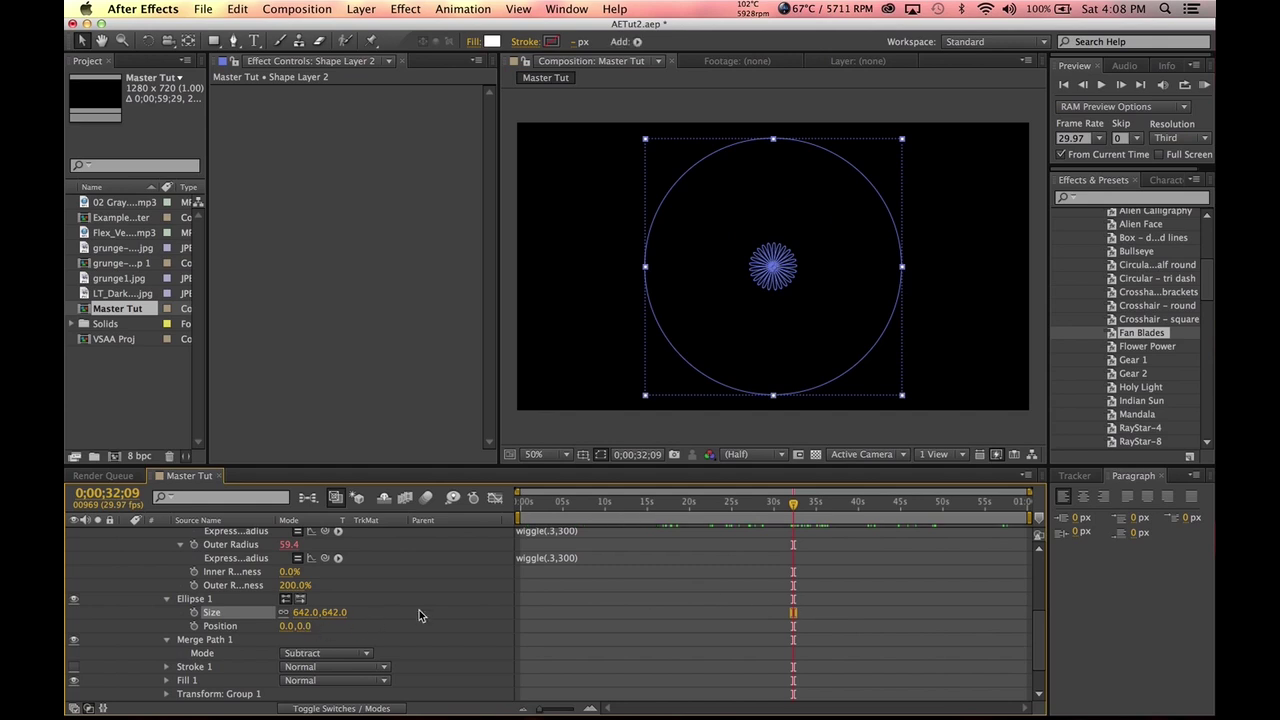
key("super+z")
- Collapse Polystar 1, Ellipse 1 and Merge Path 1, and open Fill 1's colour picker
scroll(441, 617, "up", 5)
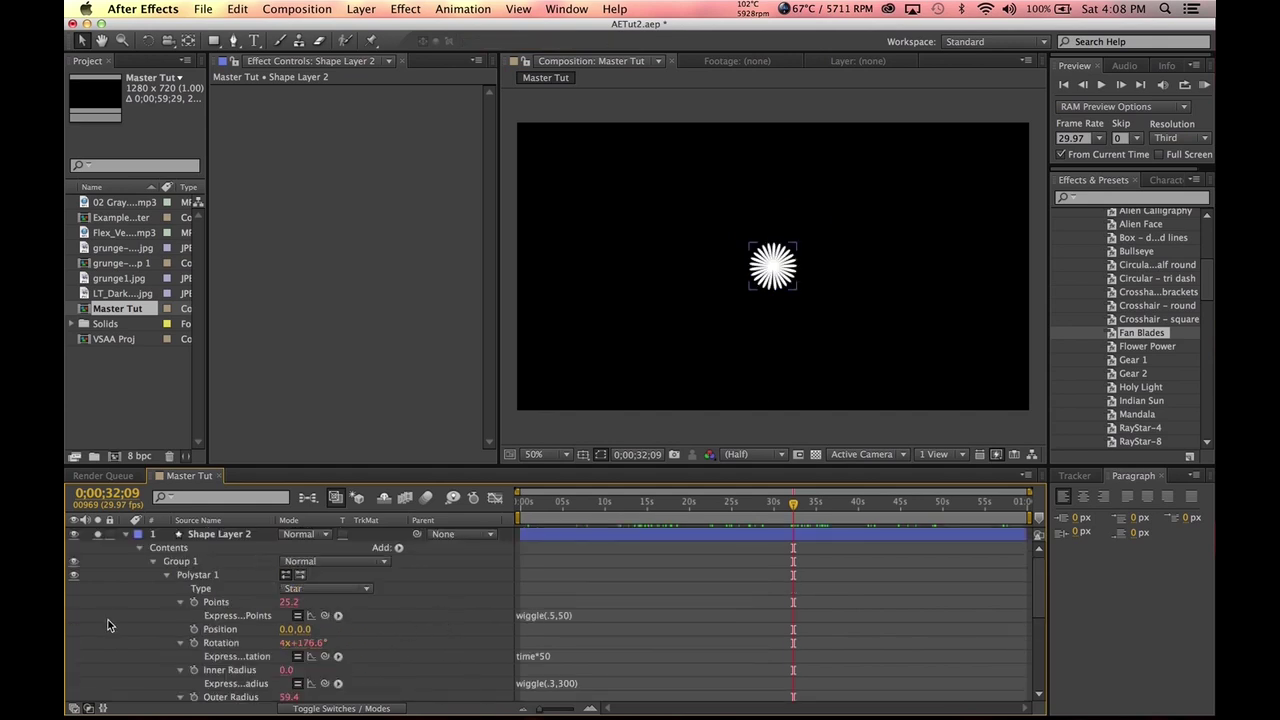
left_click(168, 576)
left_click(167, 589)
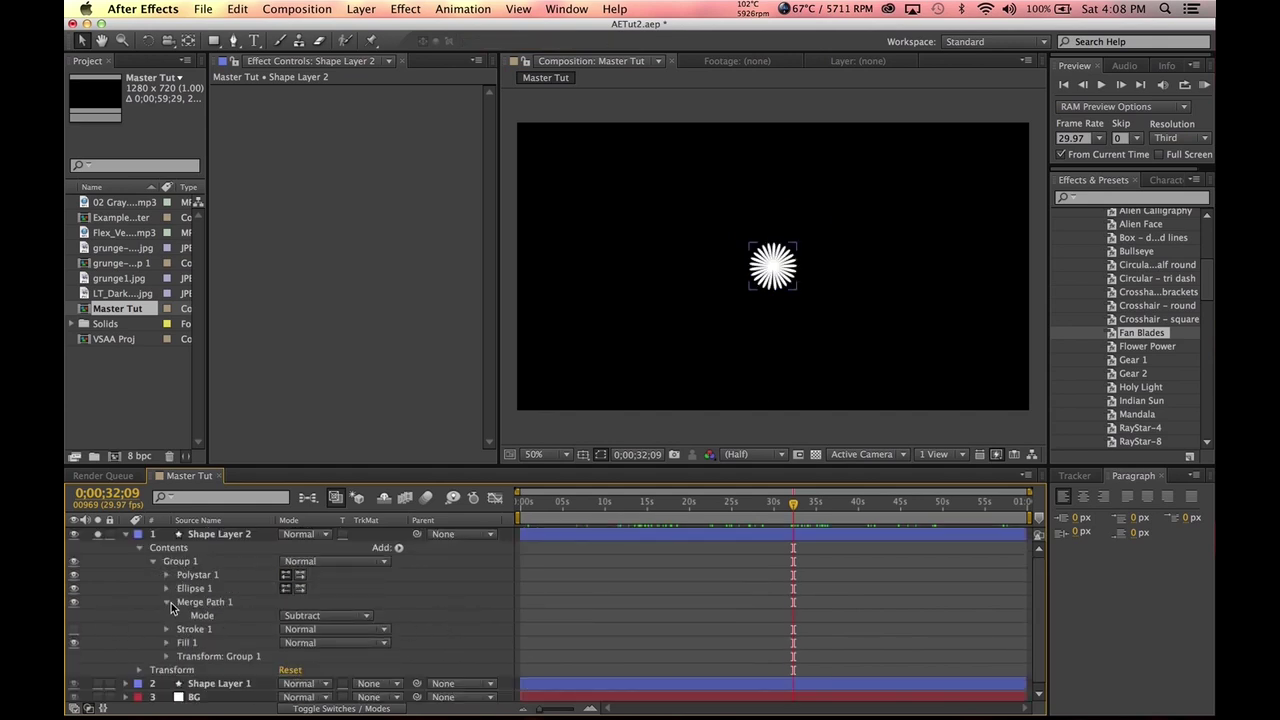
left_click(168, 604)
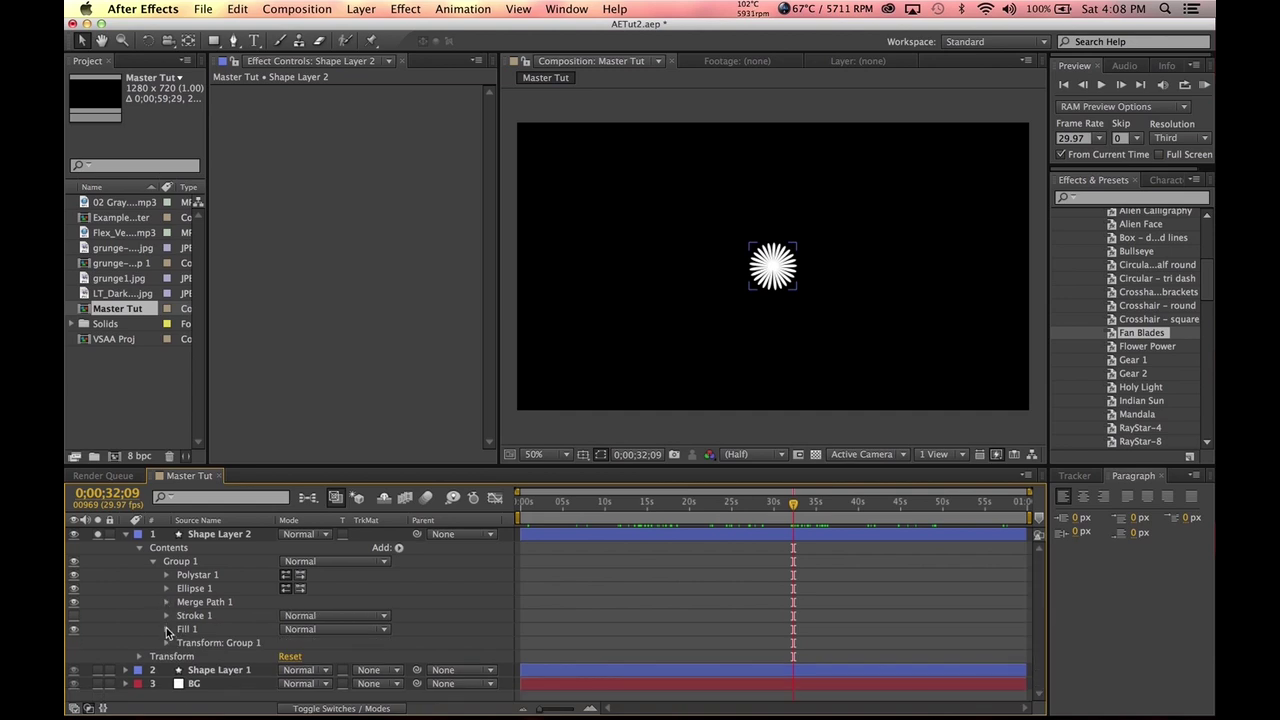
left_click(166, 628)
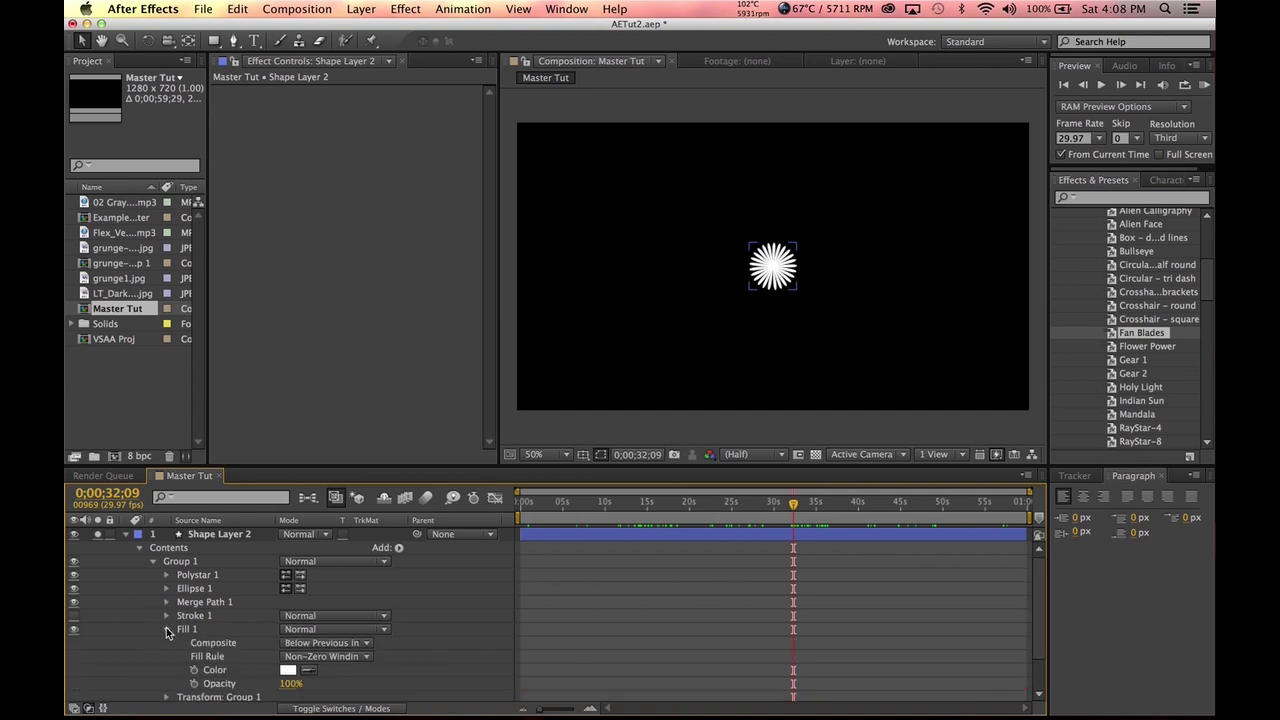
left_click(288, 670)
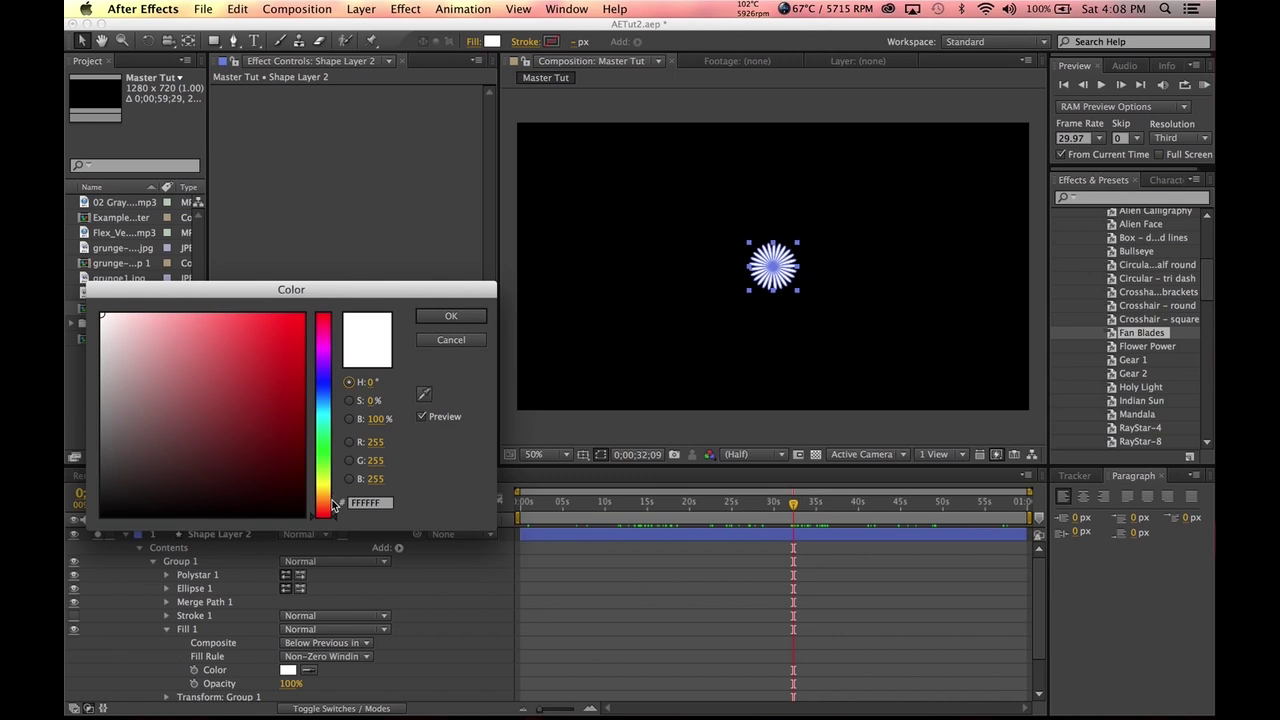
- Try a full orange for the Fill 1 colour in the picker
key("super+Tab")
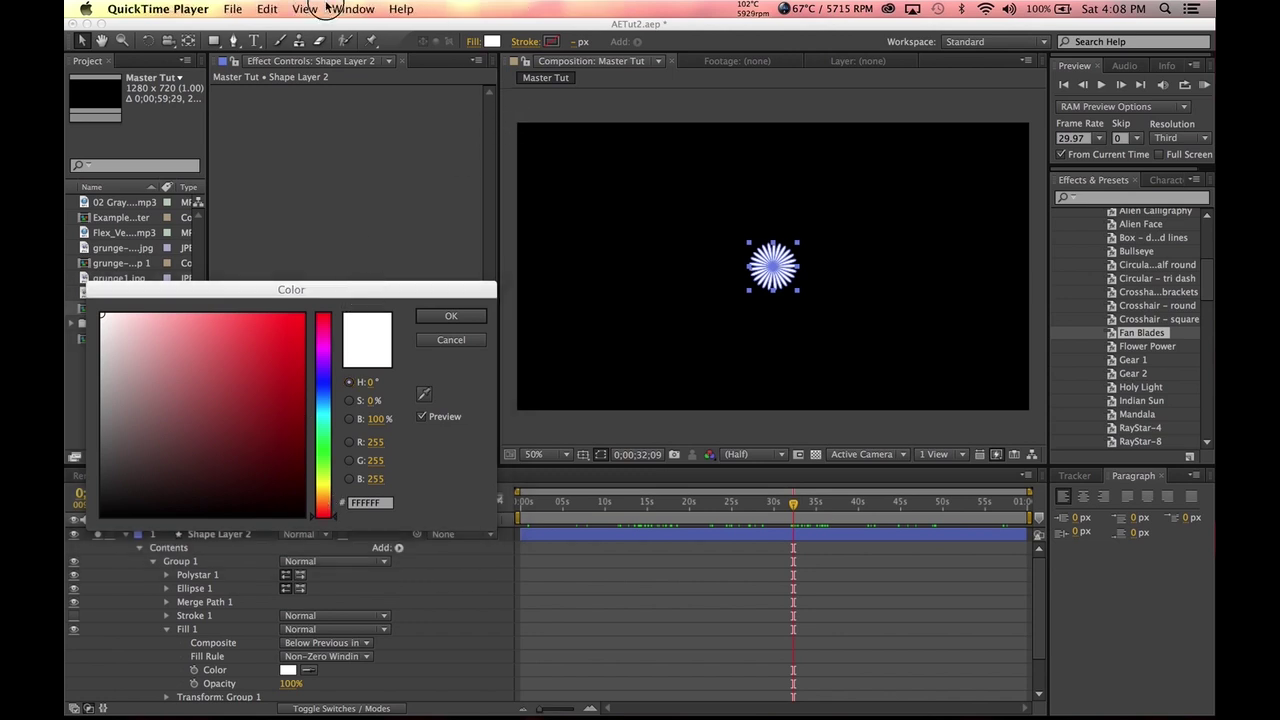
left_click(328, 510)
left_click_drag(328, 510, 322, 497)
left_click(255, 397)
left_click_drag(303, 345, 390, 305)
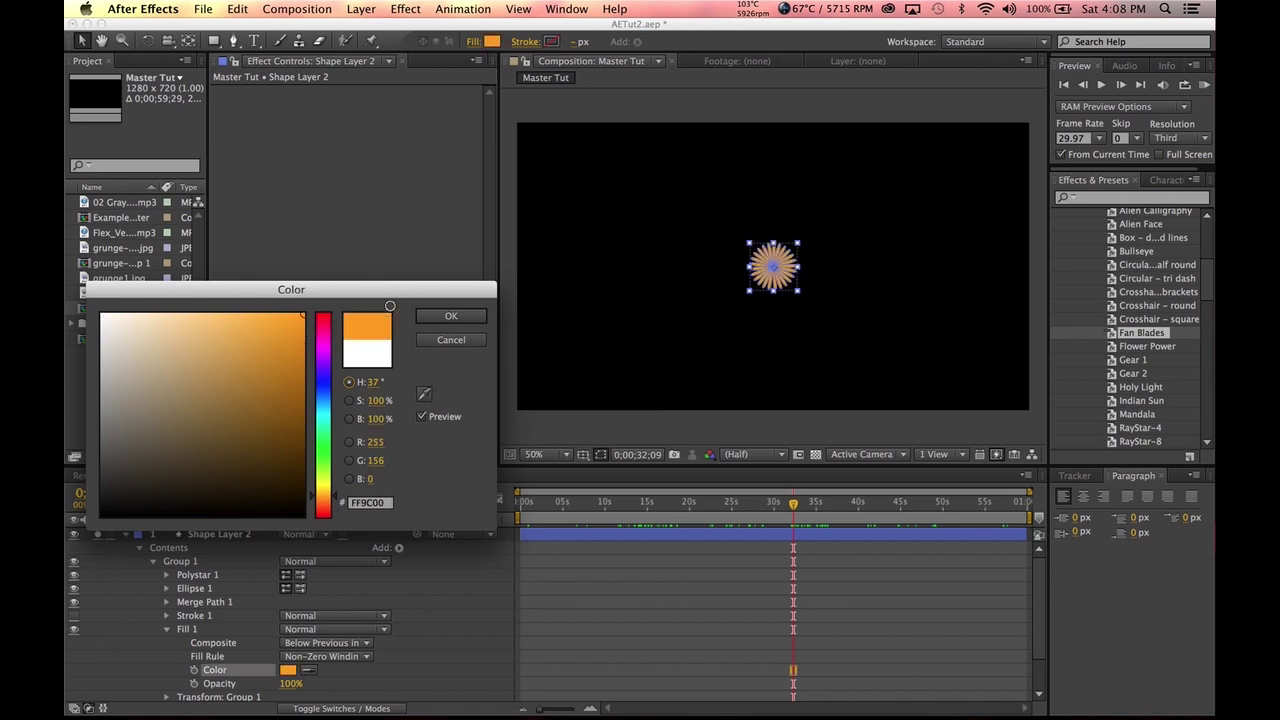
- Set the fill to blue 2B7AEA and unsolo the layer to show all layers
left_click_drag(328, 497, 334, 398)
left_click_drag(280, 350, 266, 329)
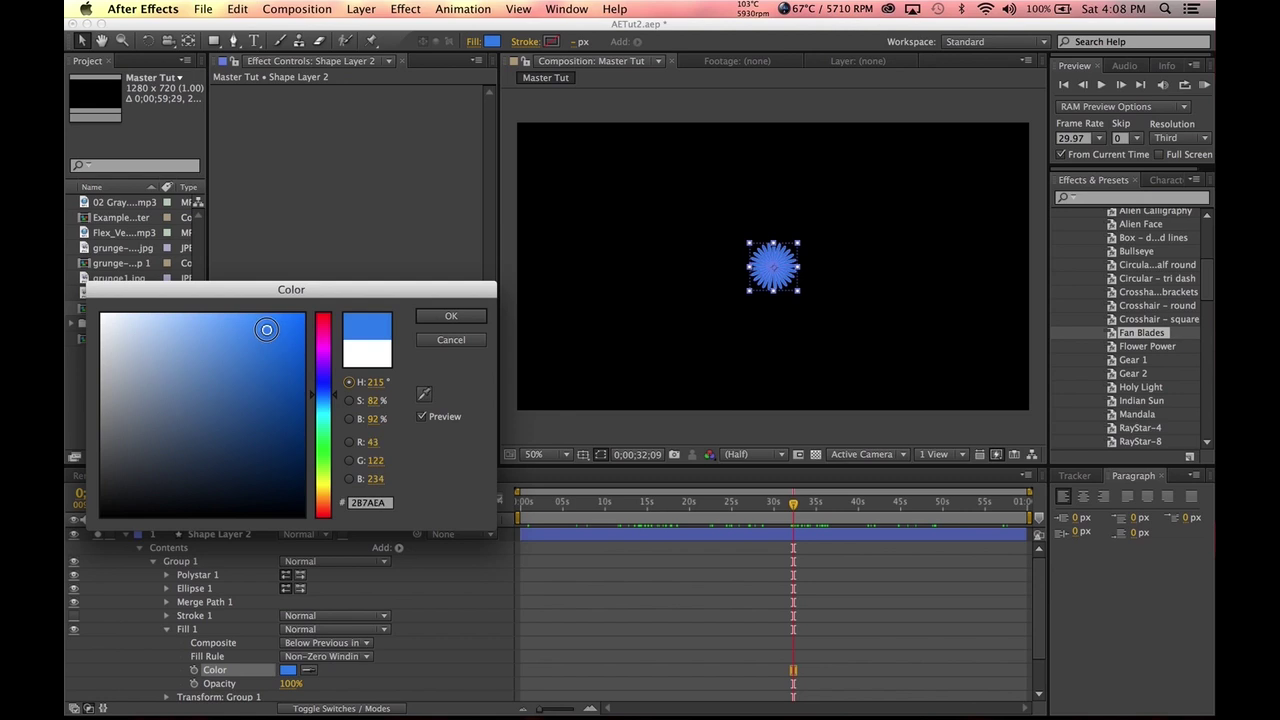
left_click(451, 317)
left_click(97, 535)
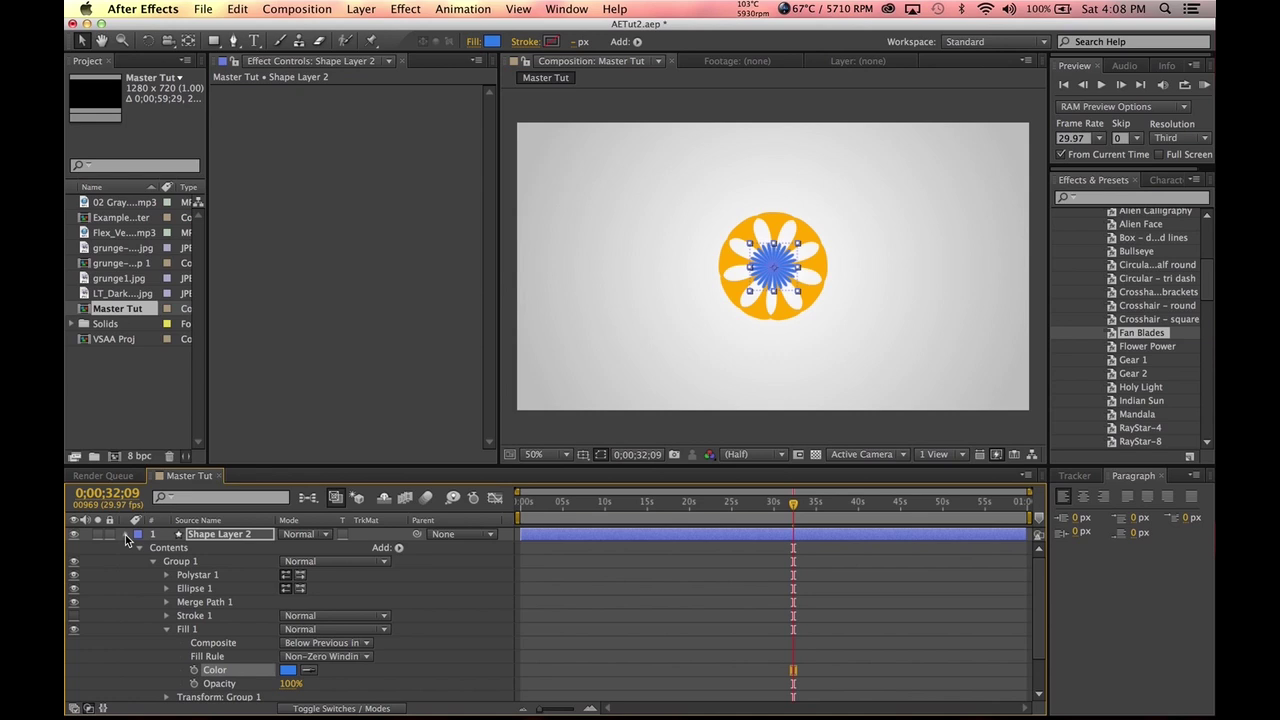
- Collapse Shape Layer 2's contents and RAM-preview the star at 200%, then return to 50% zoom
left_click(127, 540)
key("period")
key("period")
key("period")
key("period")
key("space")
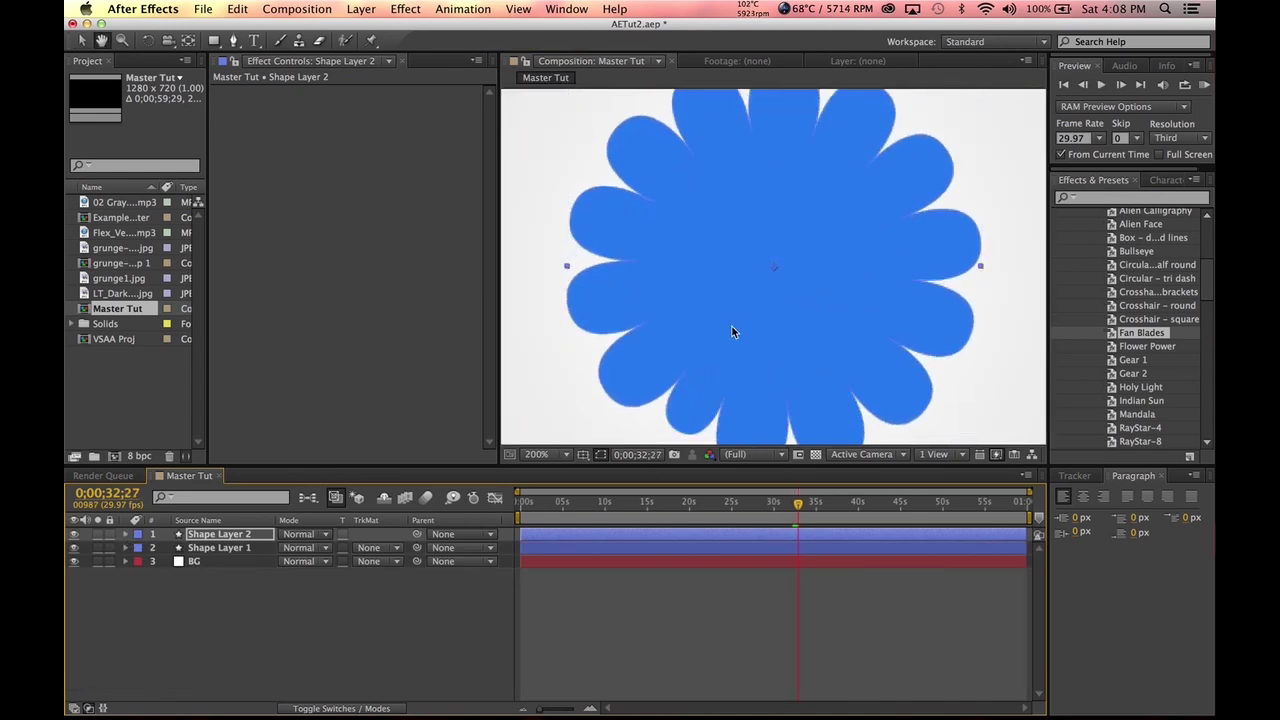
key("space")
key("comma")
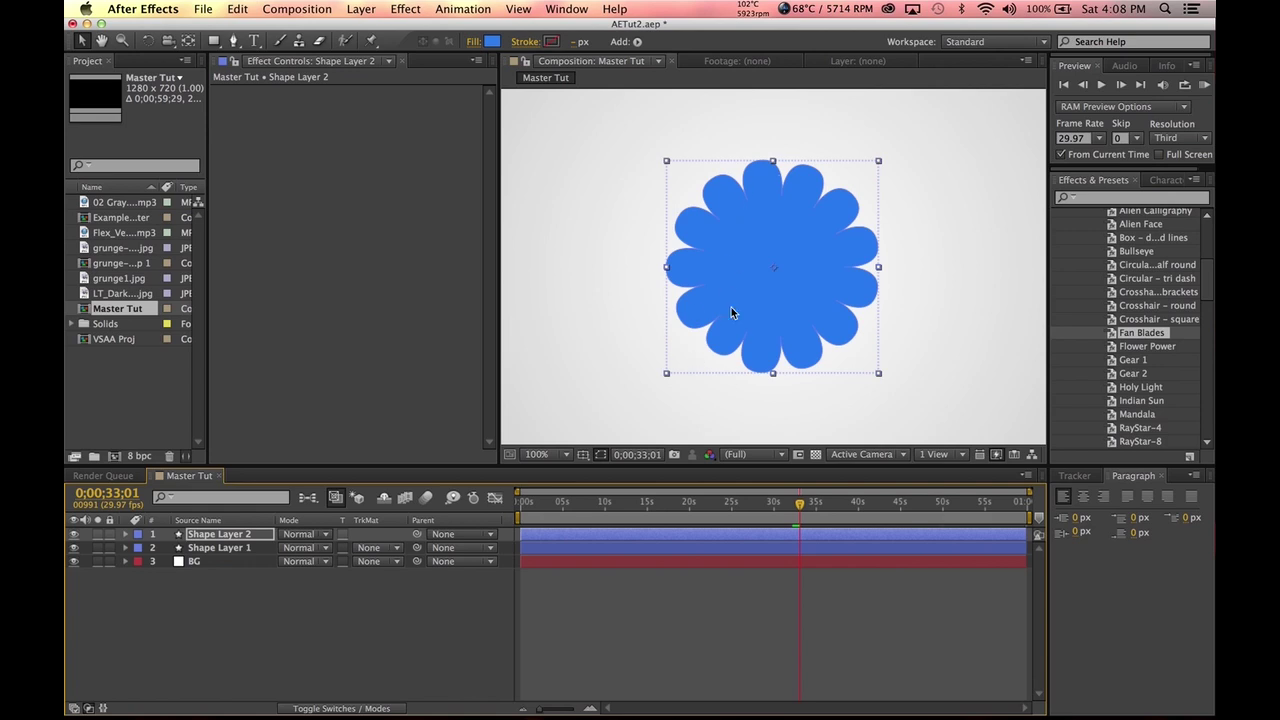
key("comma")
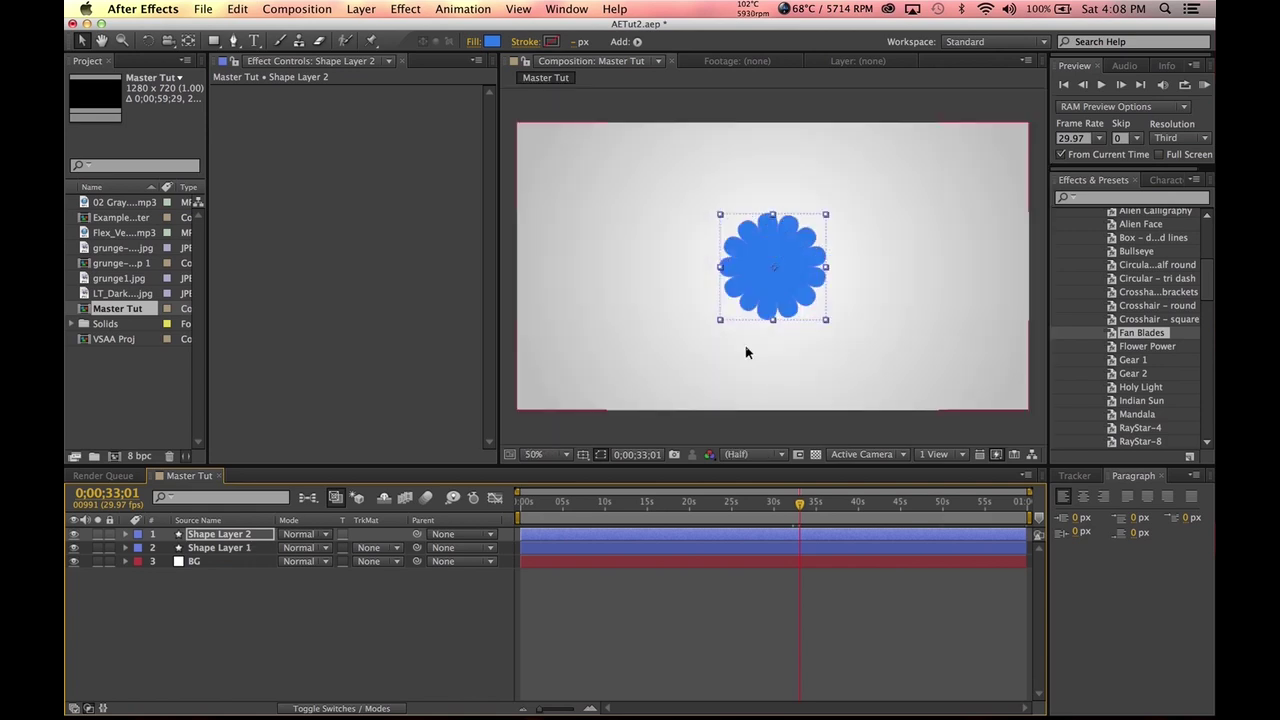
key("Return")
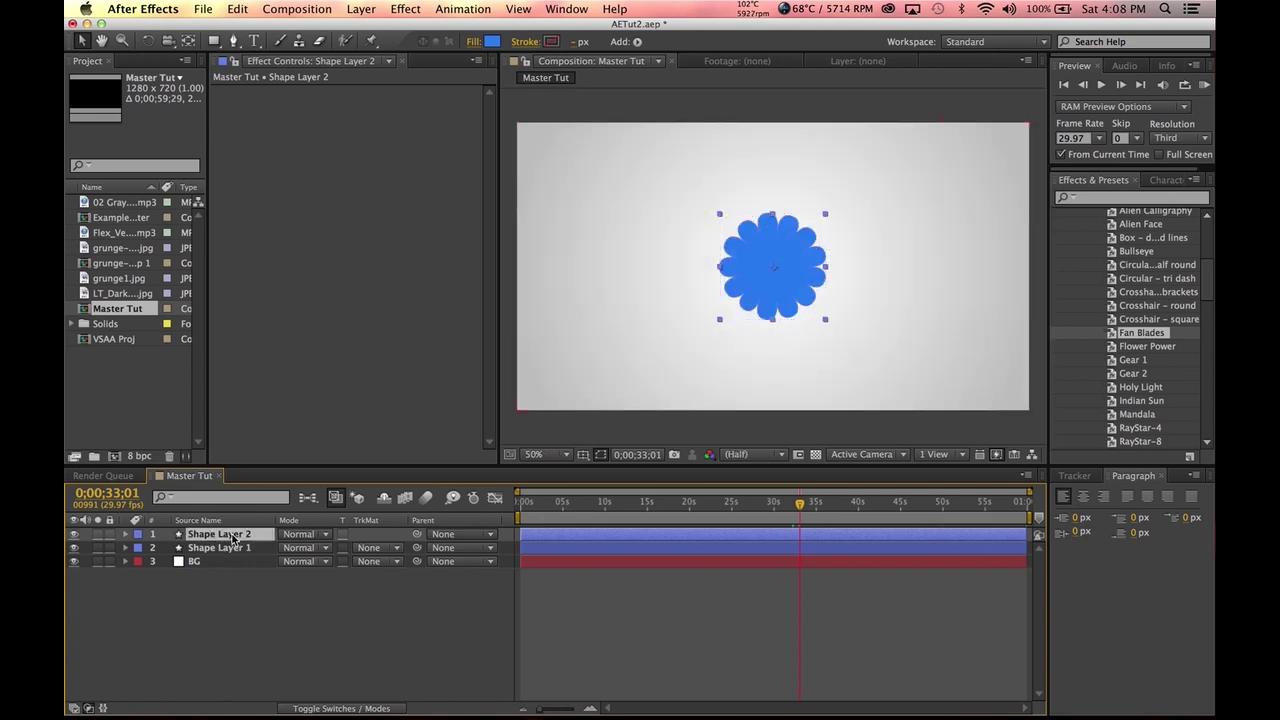
- Leave the star layer's blend mode unchanged and show the layer switches columns instead of modes
left_click(300, 534)
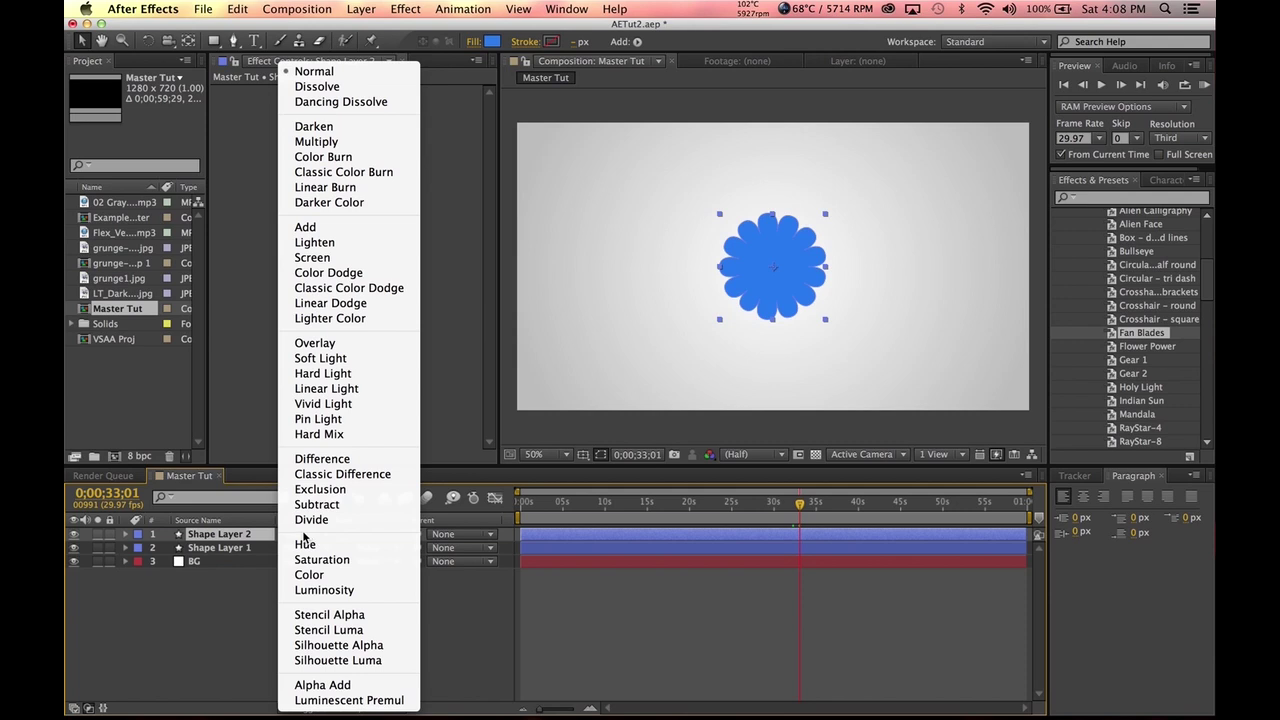
left_click(210, 606)
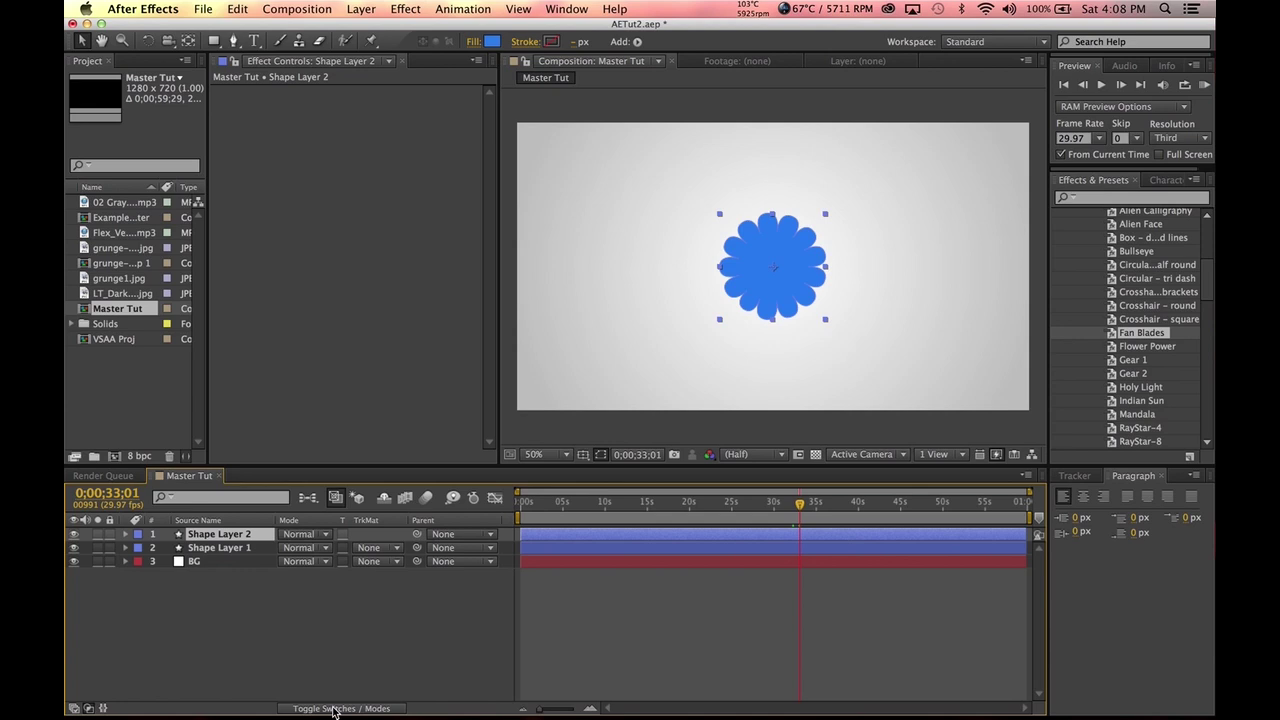
left_click(335, 708)
left_click(335, 708)
left_click(335, 708)
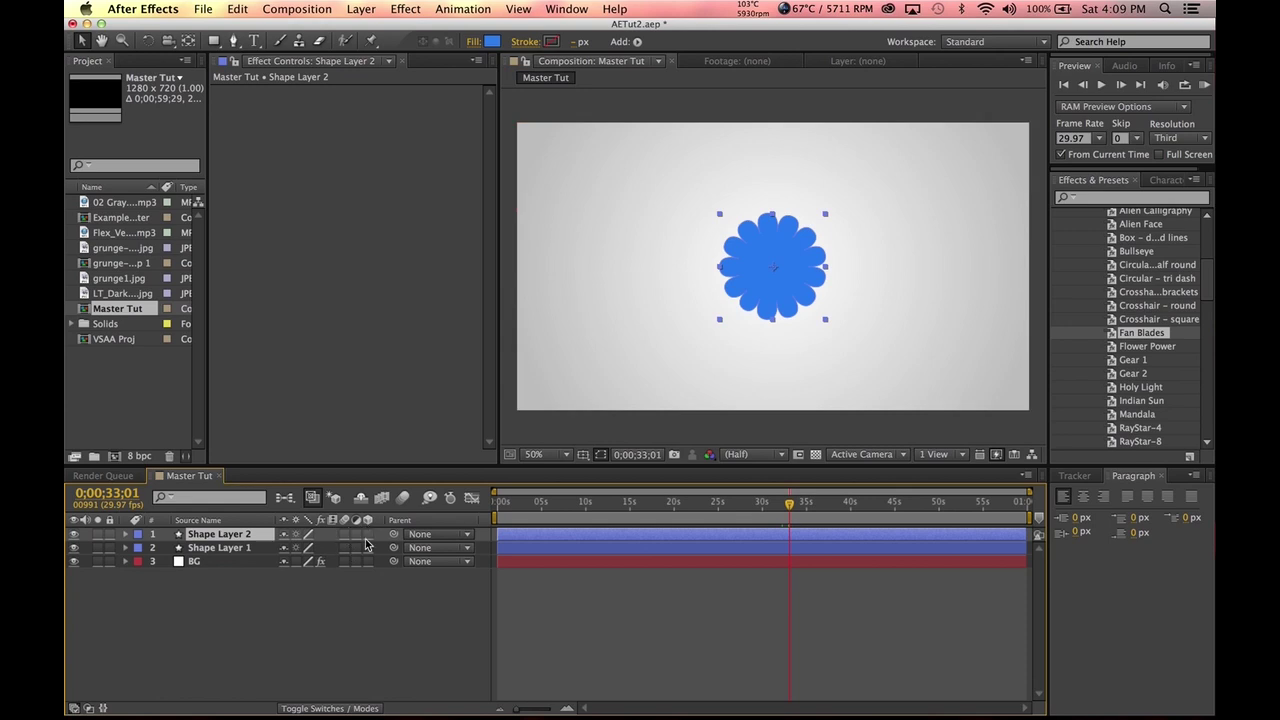
- Set Shape Layer 2's blending mode to Color Burn after briefly trying Overlay
left_click(333, 708)
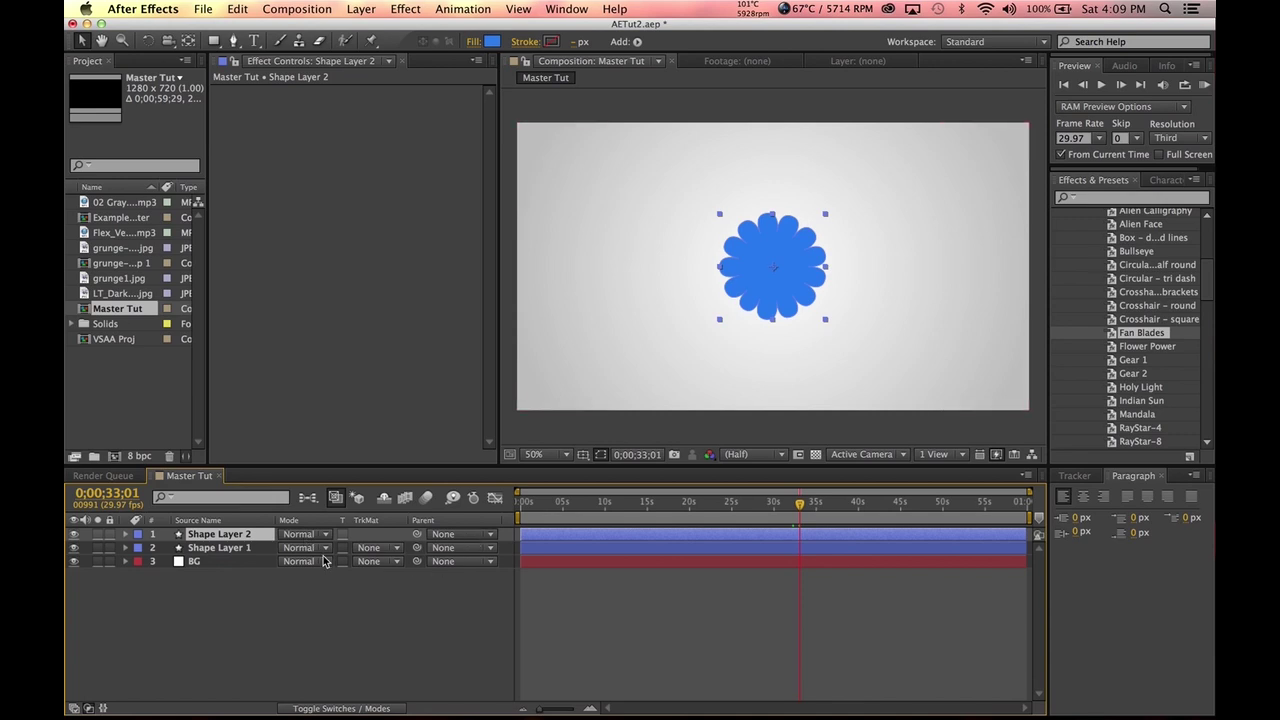
left_click(299, 534)
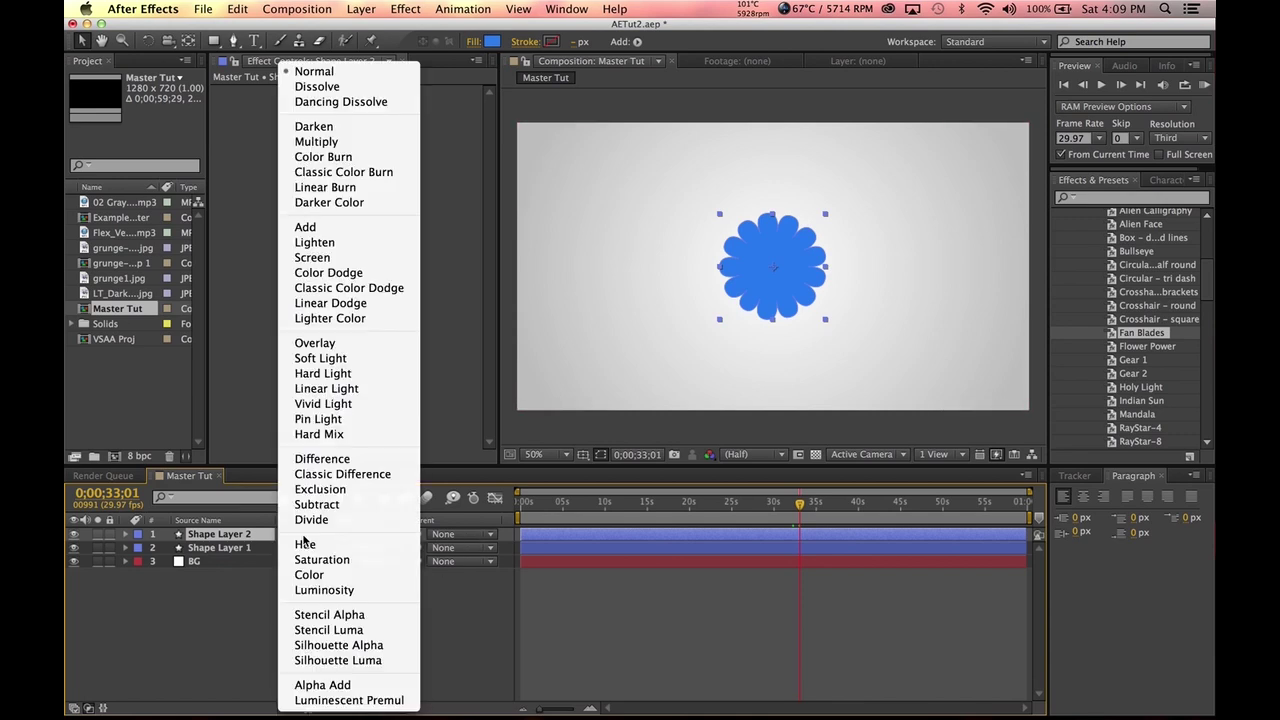
left_click(208, 628)
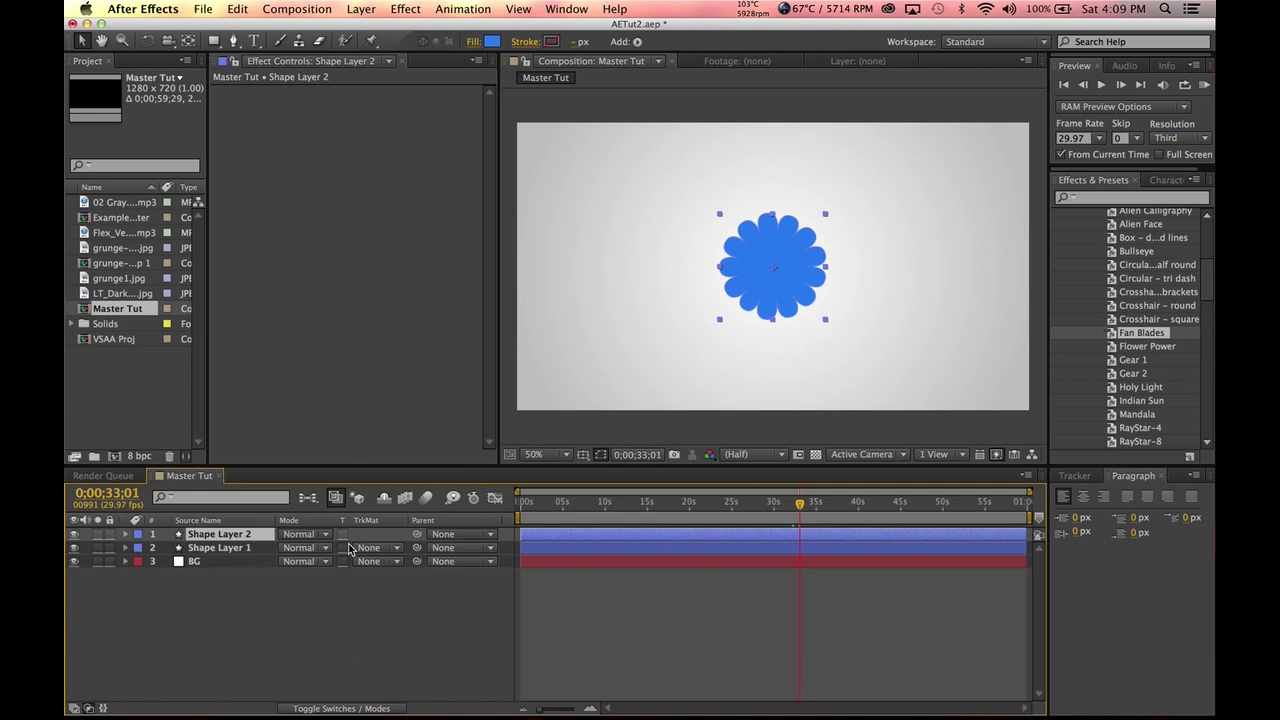
left_click(298, 535)
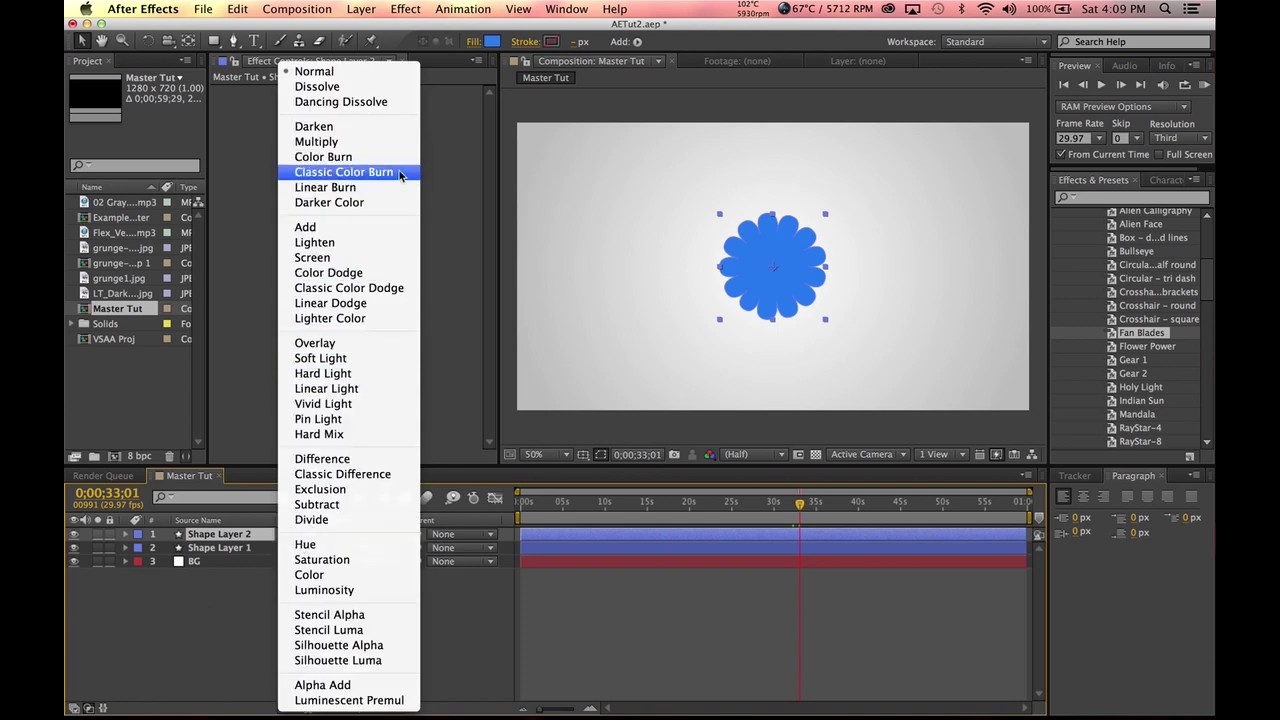
left_click(372, 158)
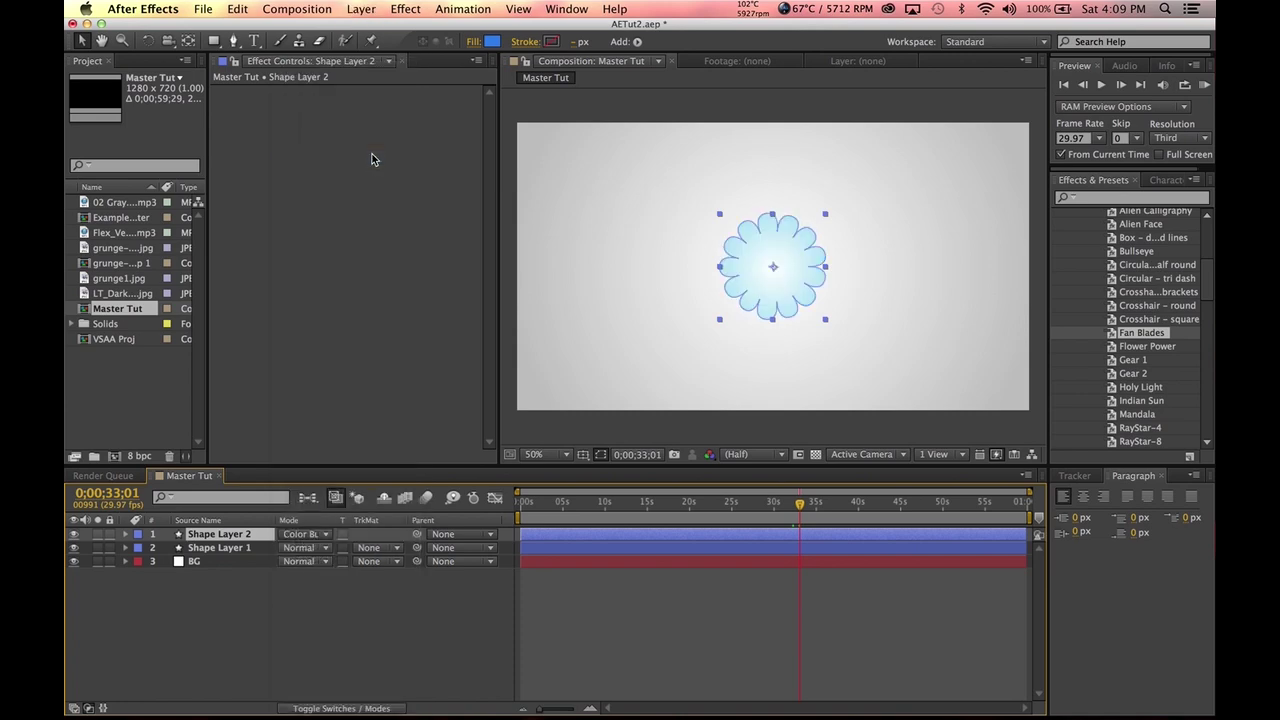
left_click(302, 535)
left_click(377, 342)
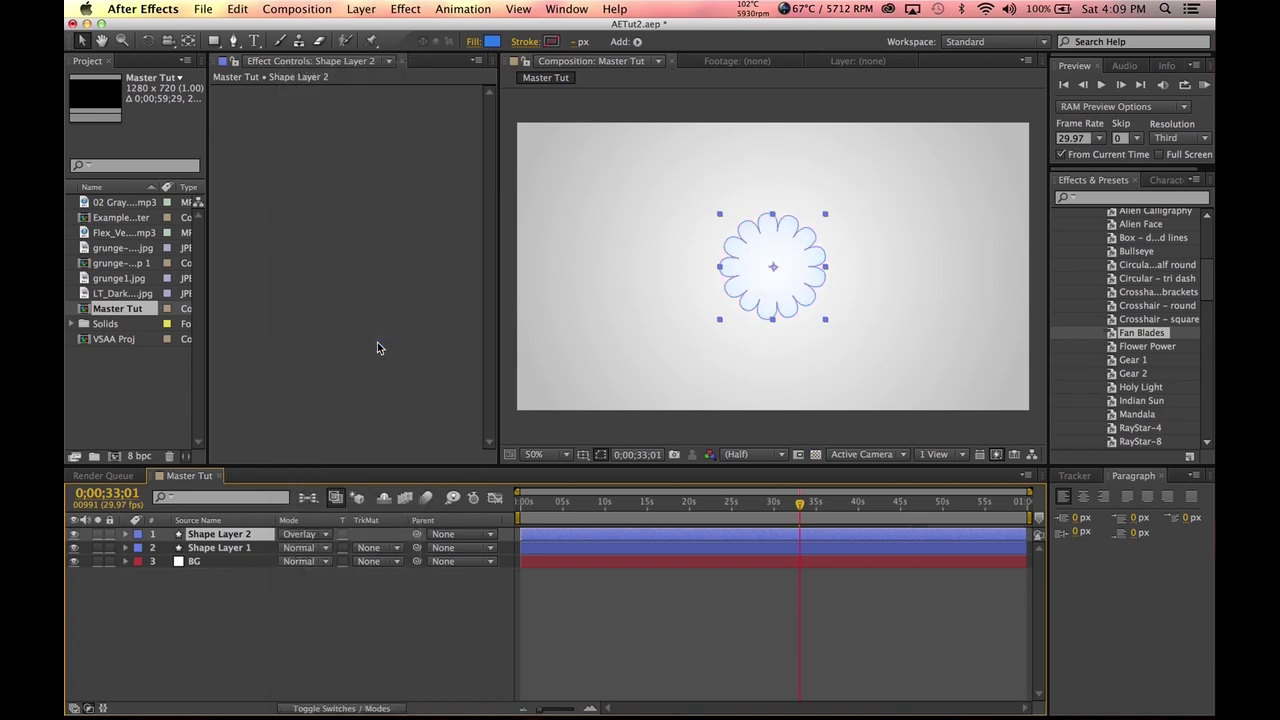
left_click(305, 534)
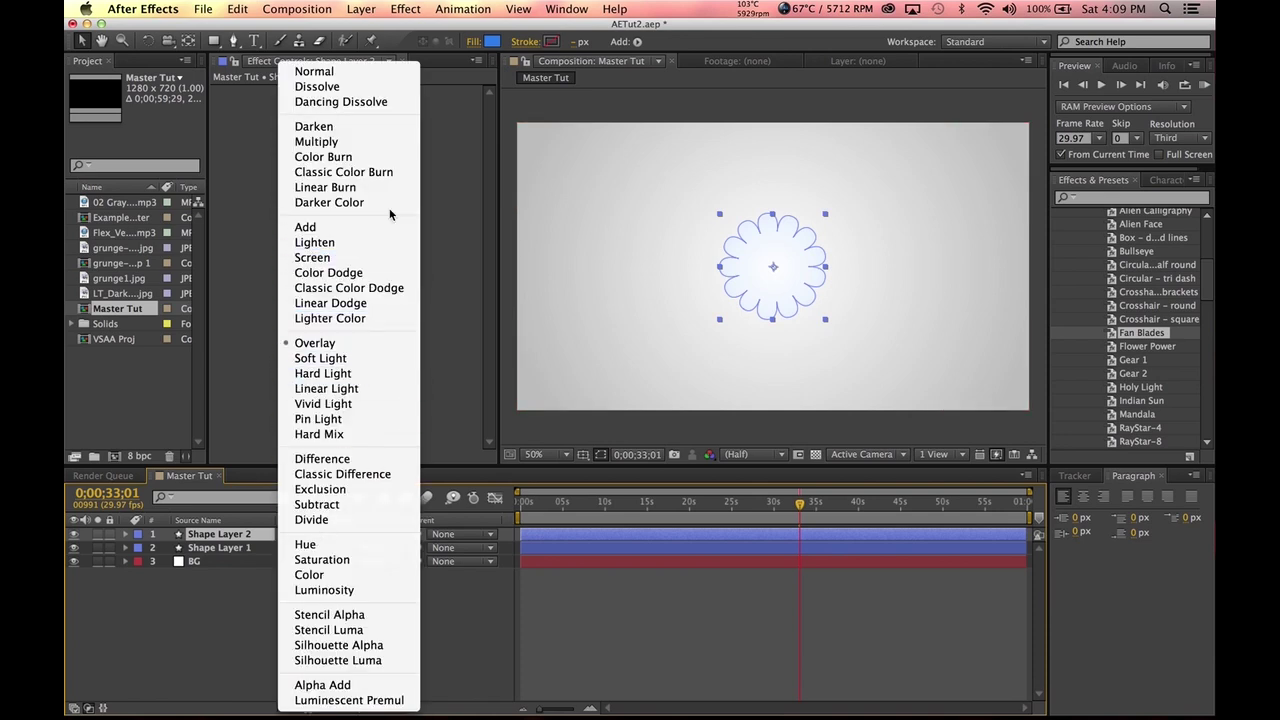
left_click(393, 158)
- Deselect the star layer and preview the animation from about 5 seconds
left_click(757, 652)
key("space")
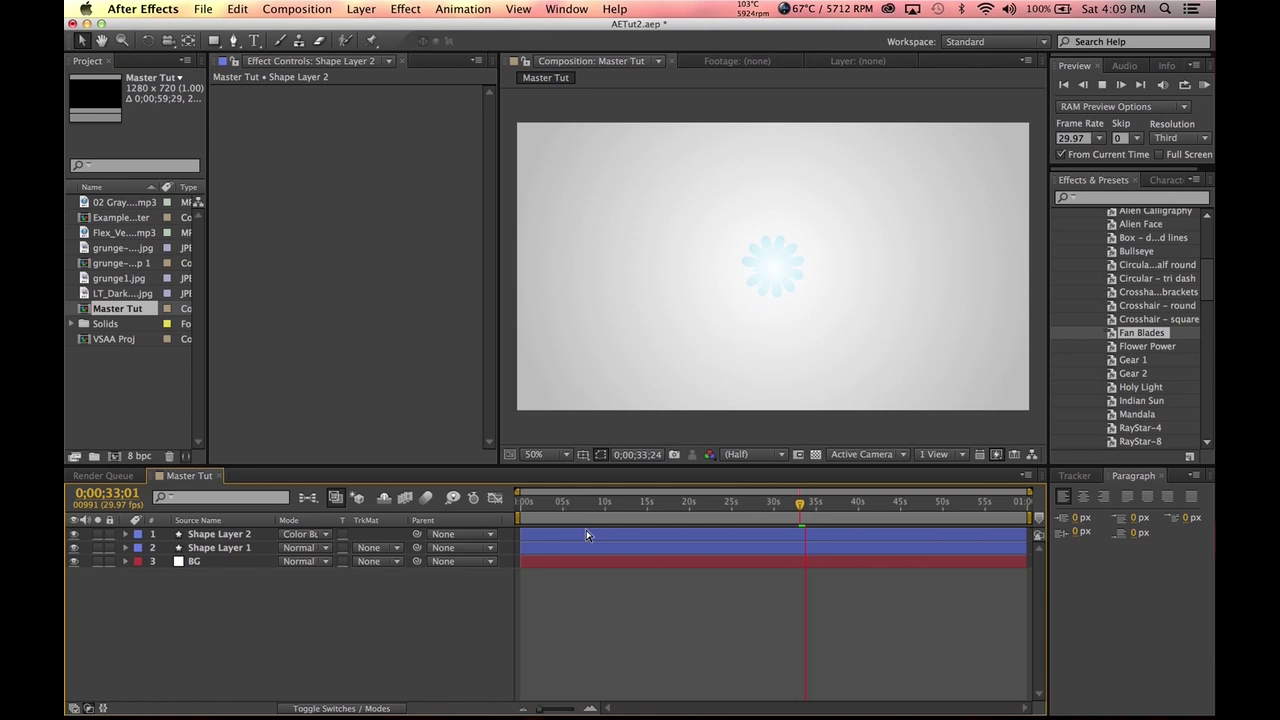
mouse_move(530, 503)
left_mouse_down()
mouse_move(588, 502)
mouse_move(528, 500)
left_mouse_up()
key("space")
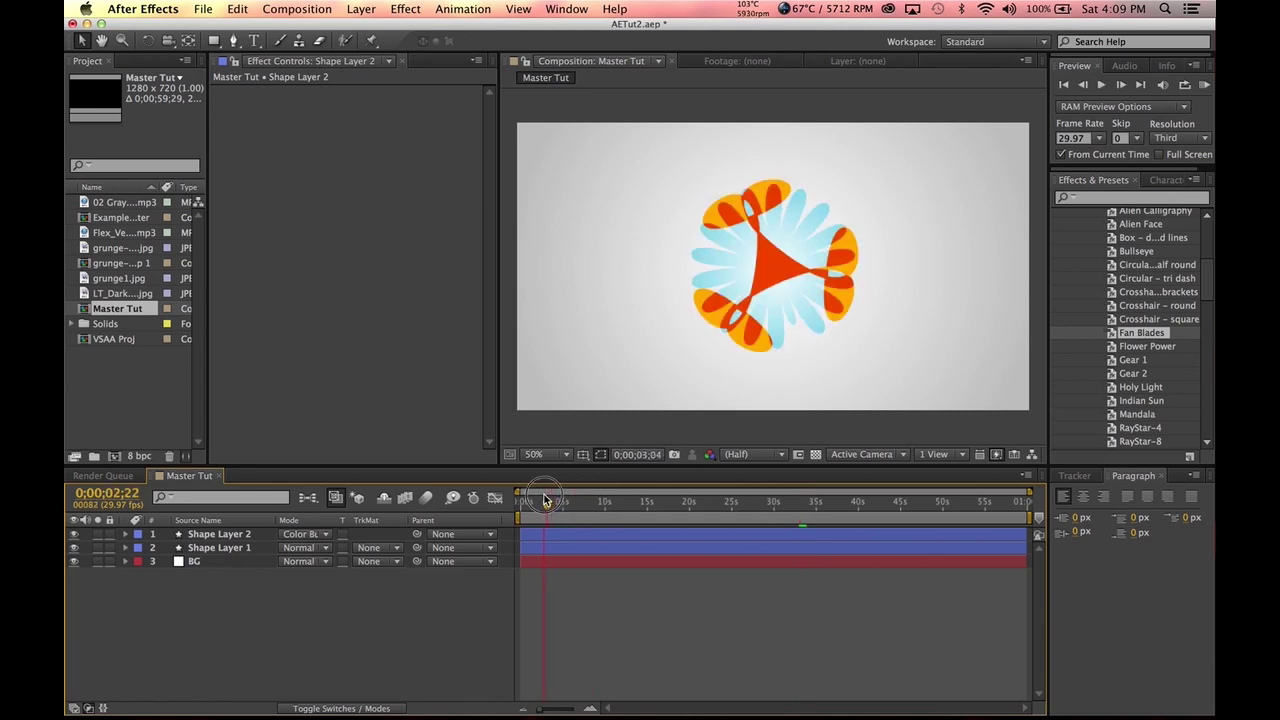
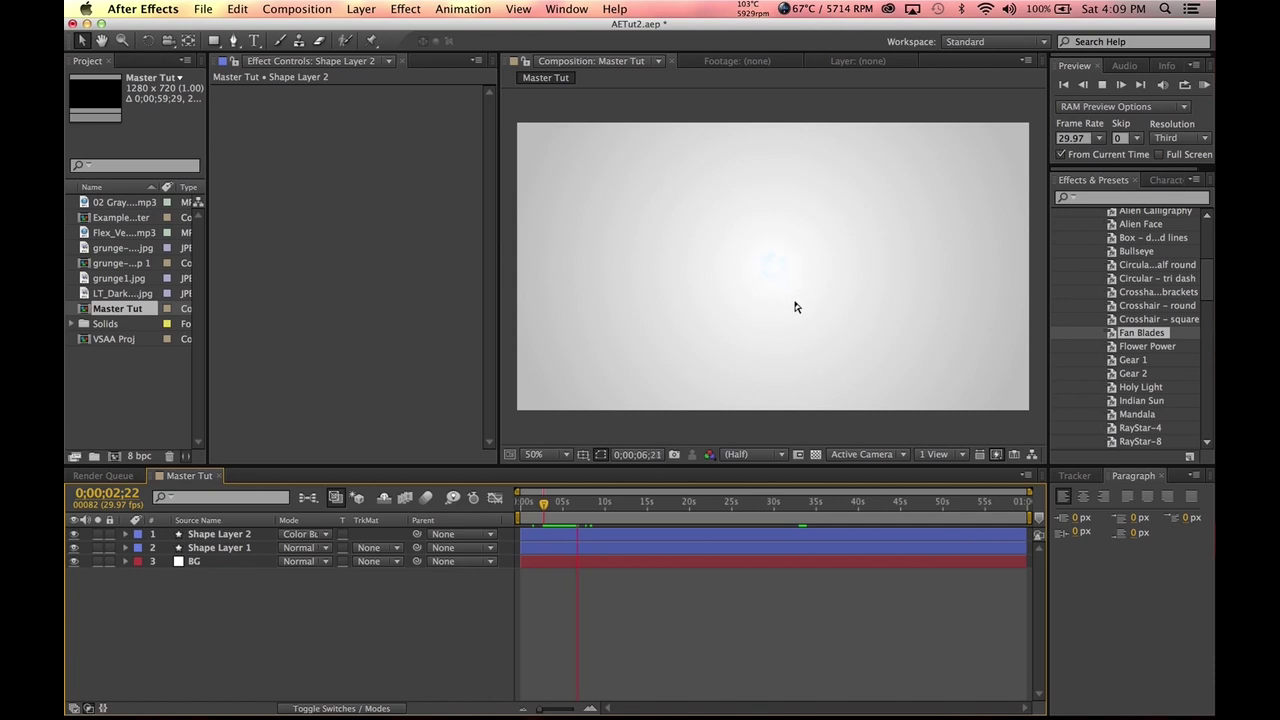
- Preview the animation from about 17 to 49 seconds, then bring up the Layer menu
left_click_drag(640, 512, 672, 512)
key("space")
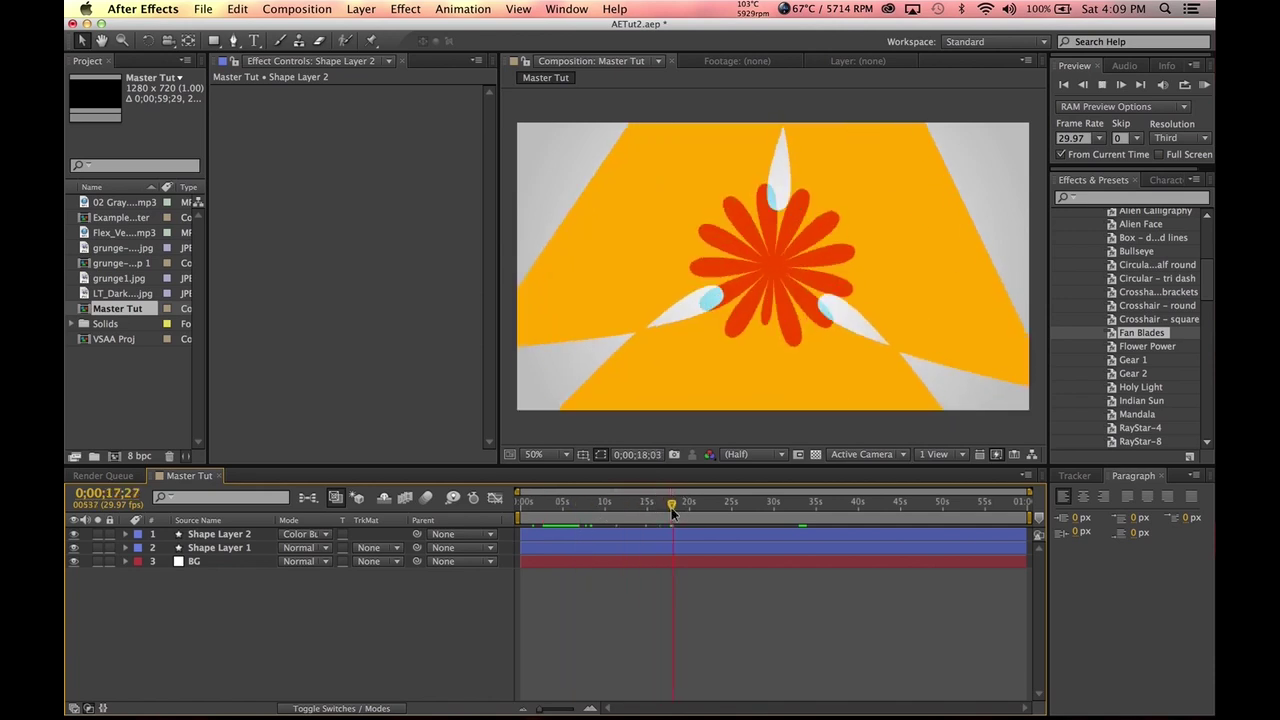
left_click(794, 514)
left_click_drag(797, 522, 938, 512)
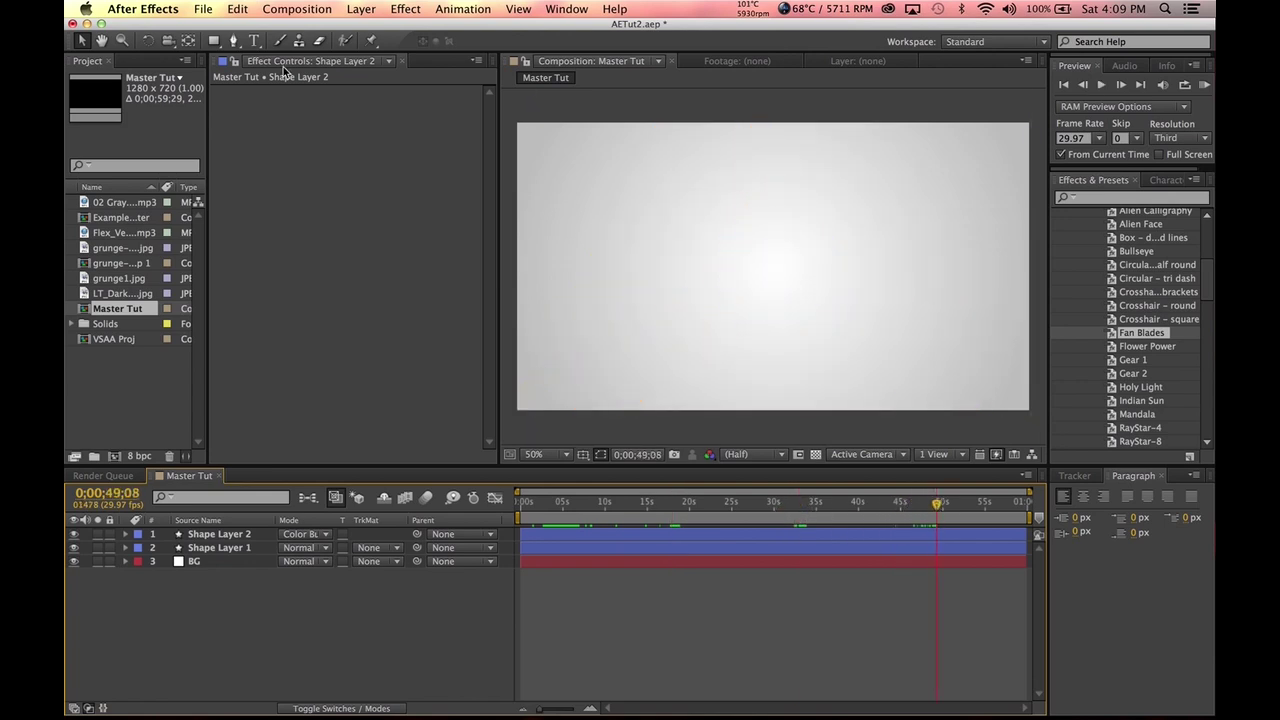
left_click(376, 9)
- Create a new shape layer, Shape Layer 3, and hide an earlier shape layer
mouse_move(410, 28)
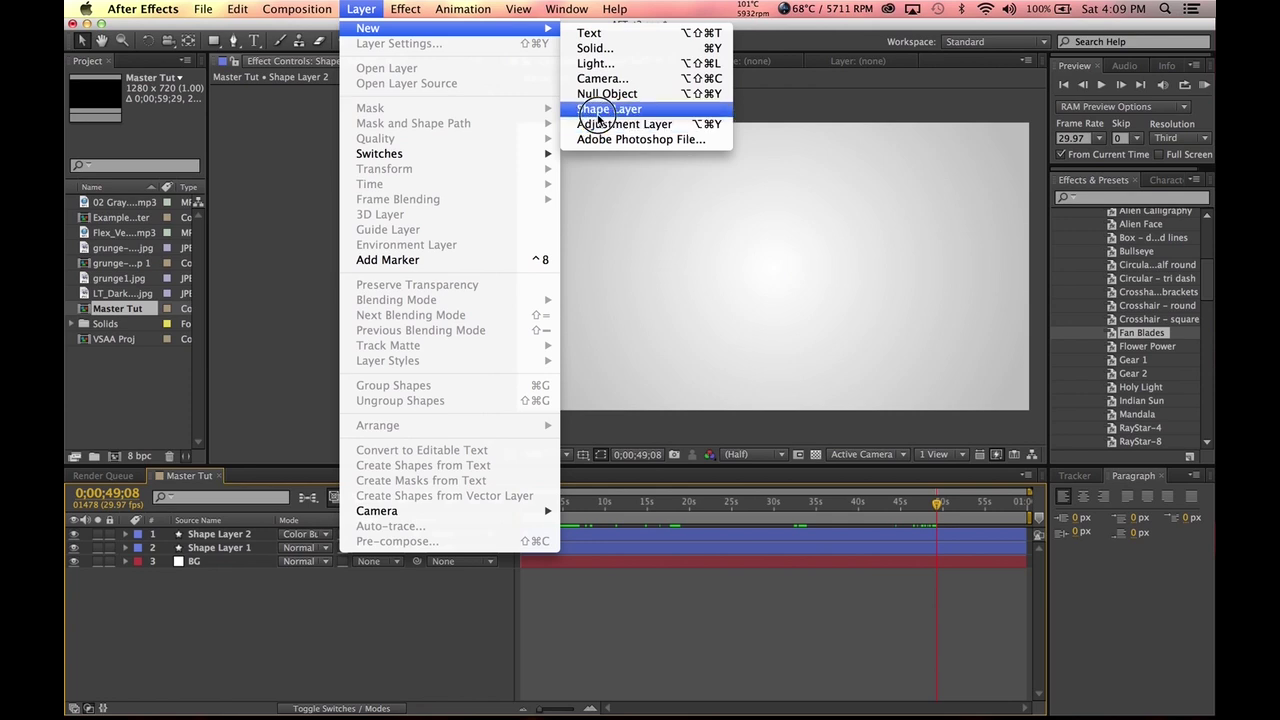
left_click(598, 113)
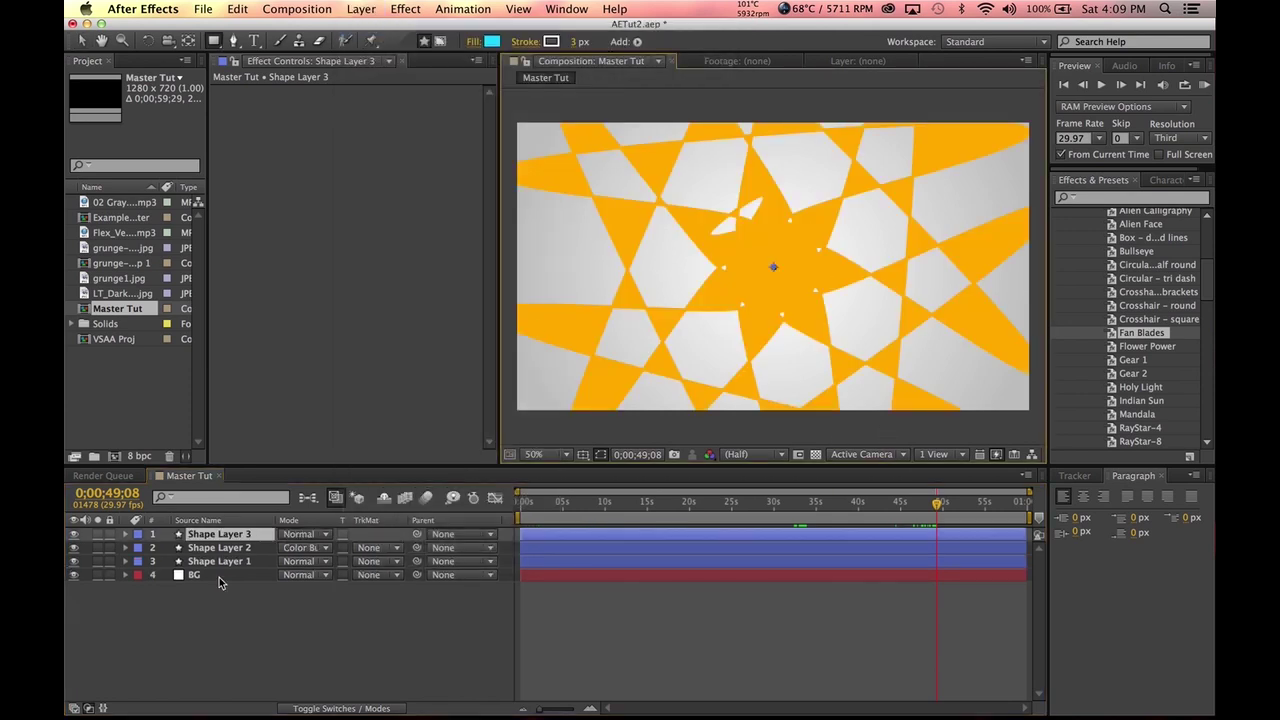
left_click(72, 561)
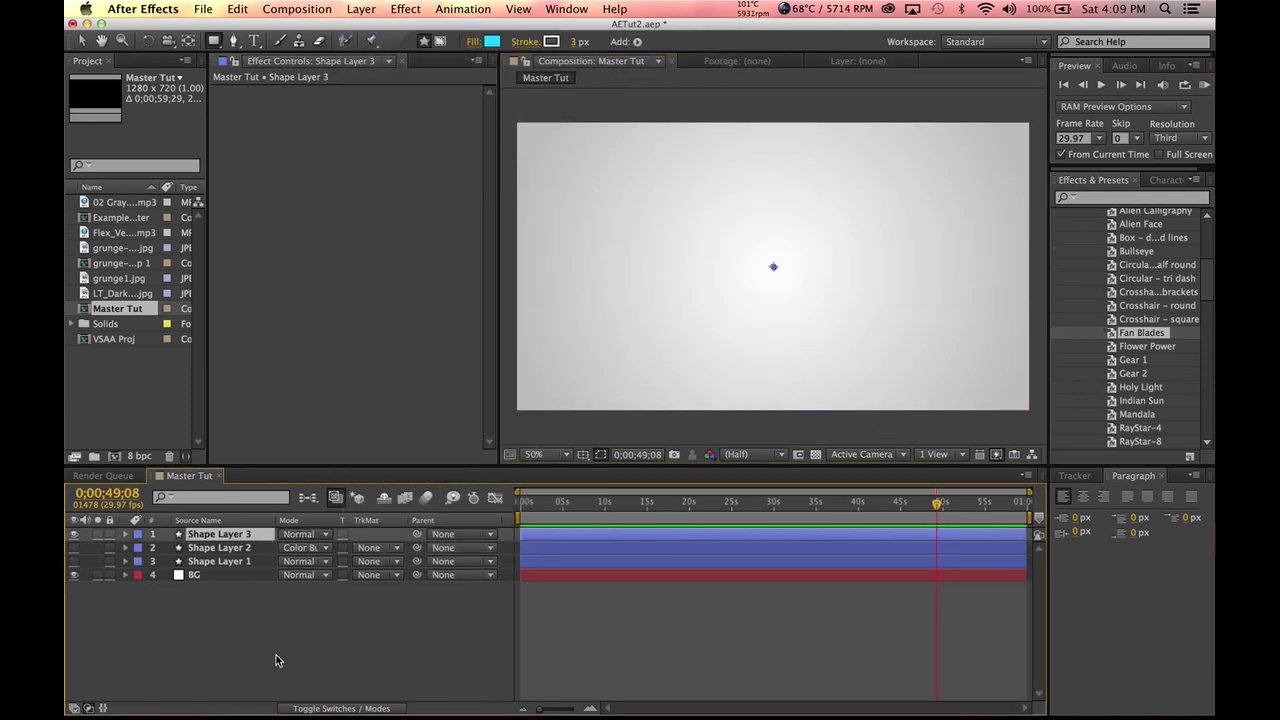
left_click(213, 536)
- Try the RayStar-8, rounded beveled and Tri Cog presets on Shape Layer 3, settling on Gear 2
scroll(1211, 272, "down", 5)
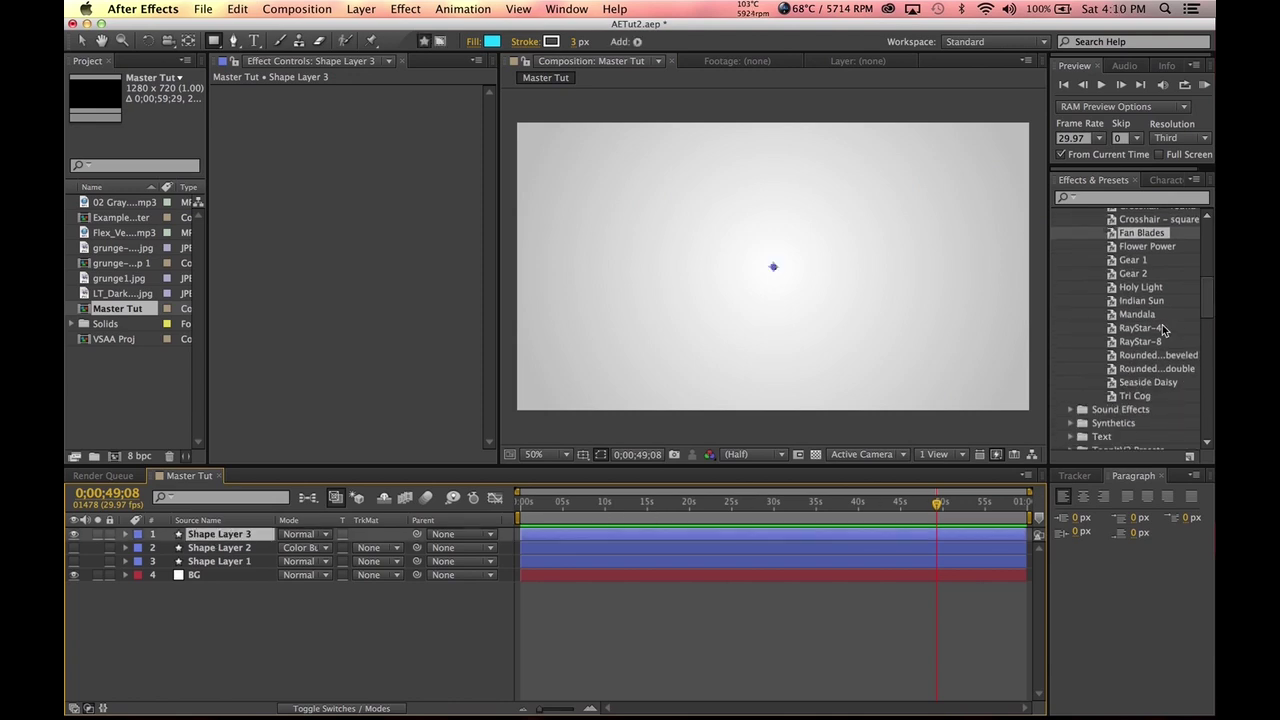
double_click(1157, 341)
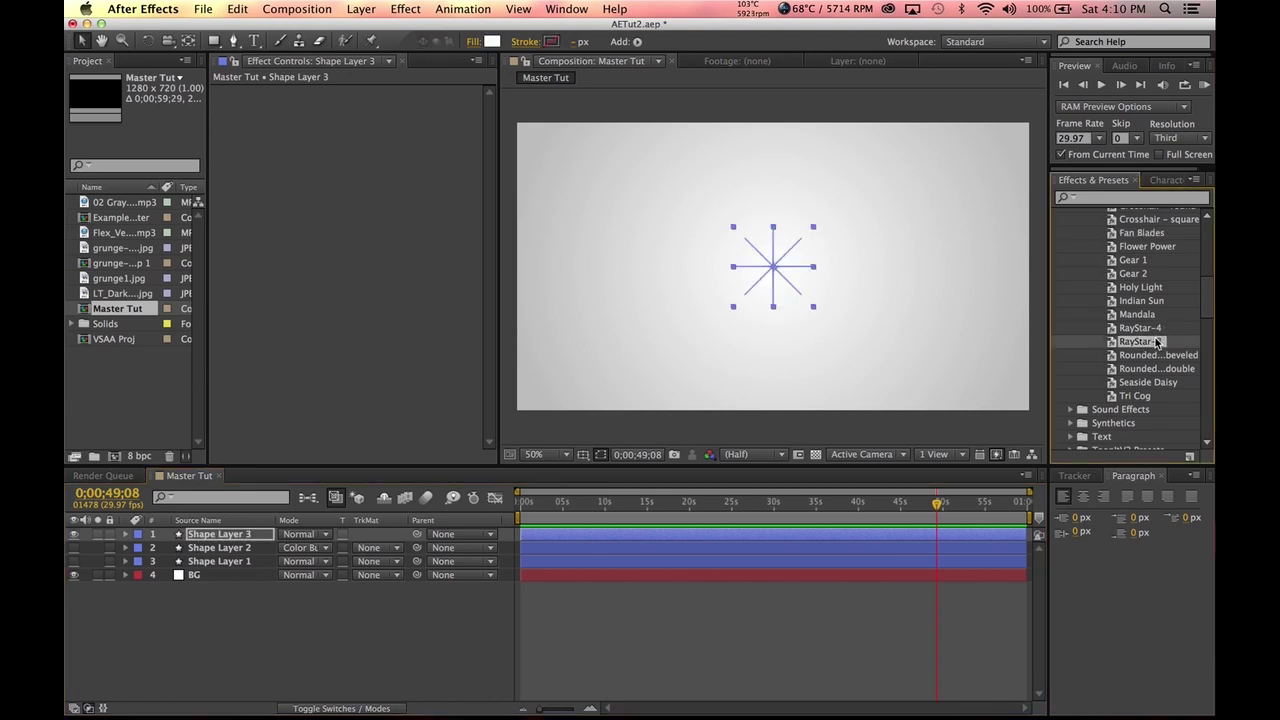
double_click(1160, 357)
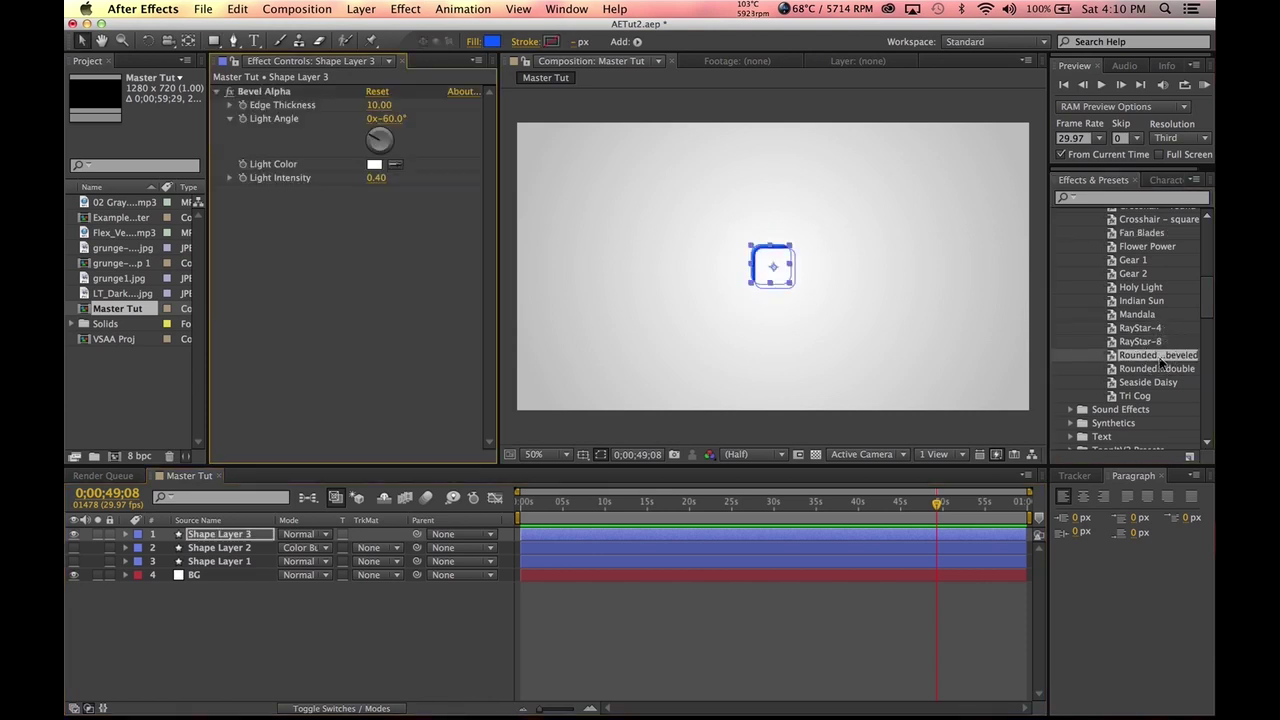
double_click(1138, 396)
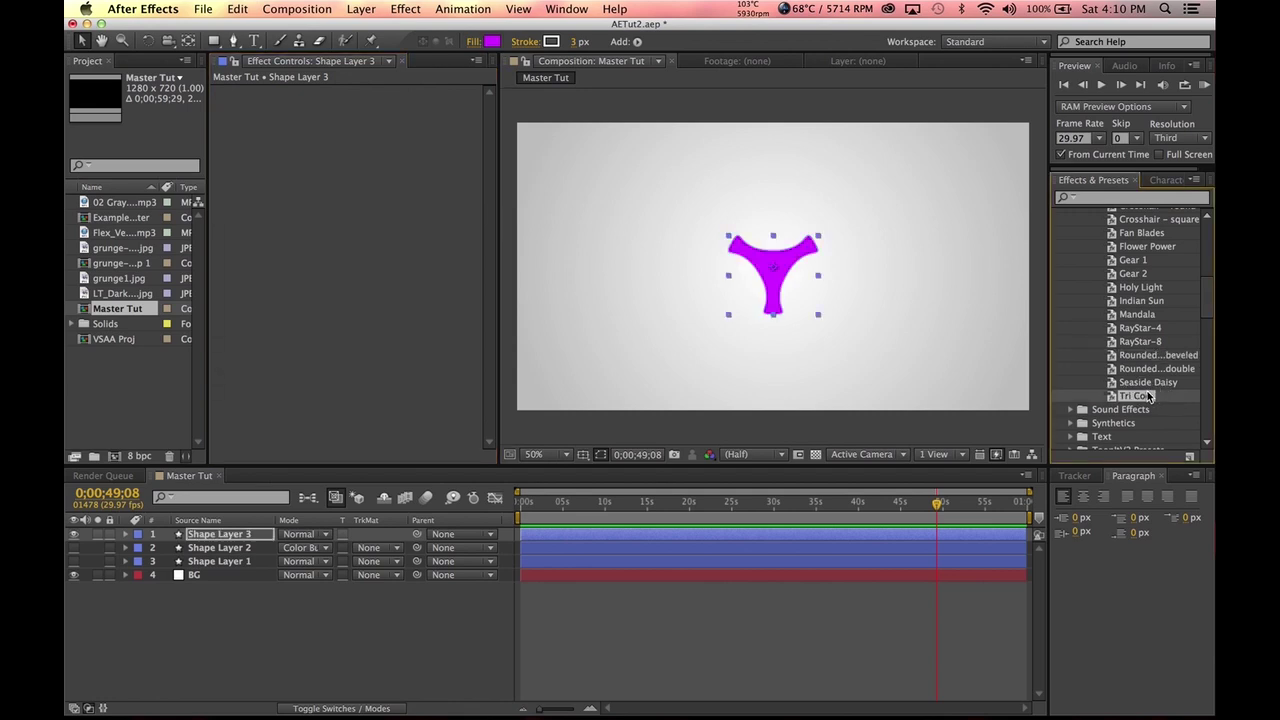
double_click(1134, 274)
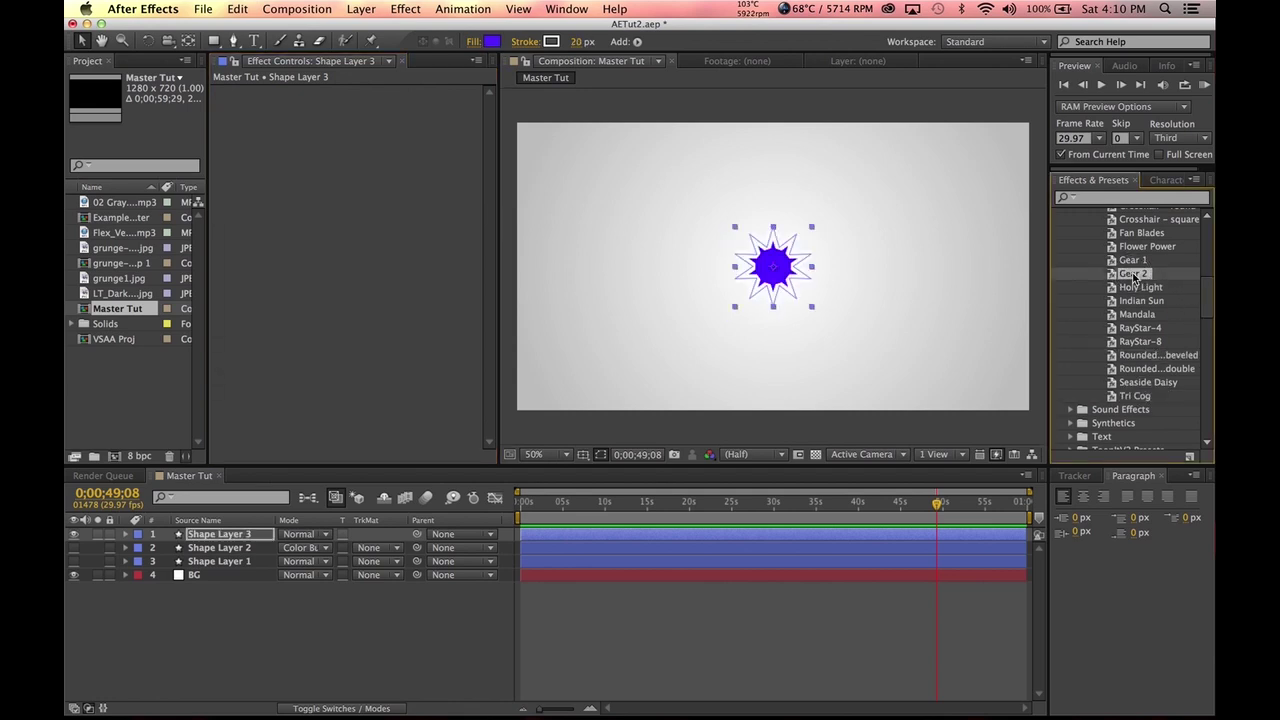
- Make Shape Layer 2 visible again, solo Shape Layer 3 and expand its properties
left_click(668, 644)
left_click(86, 537)
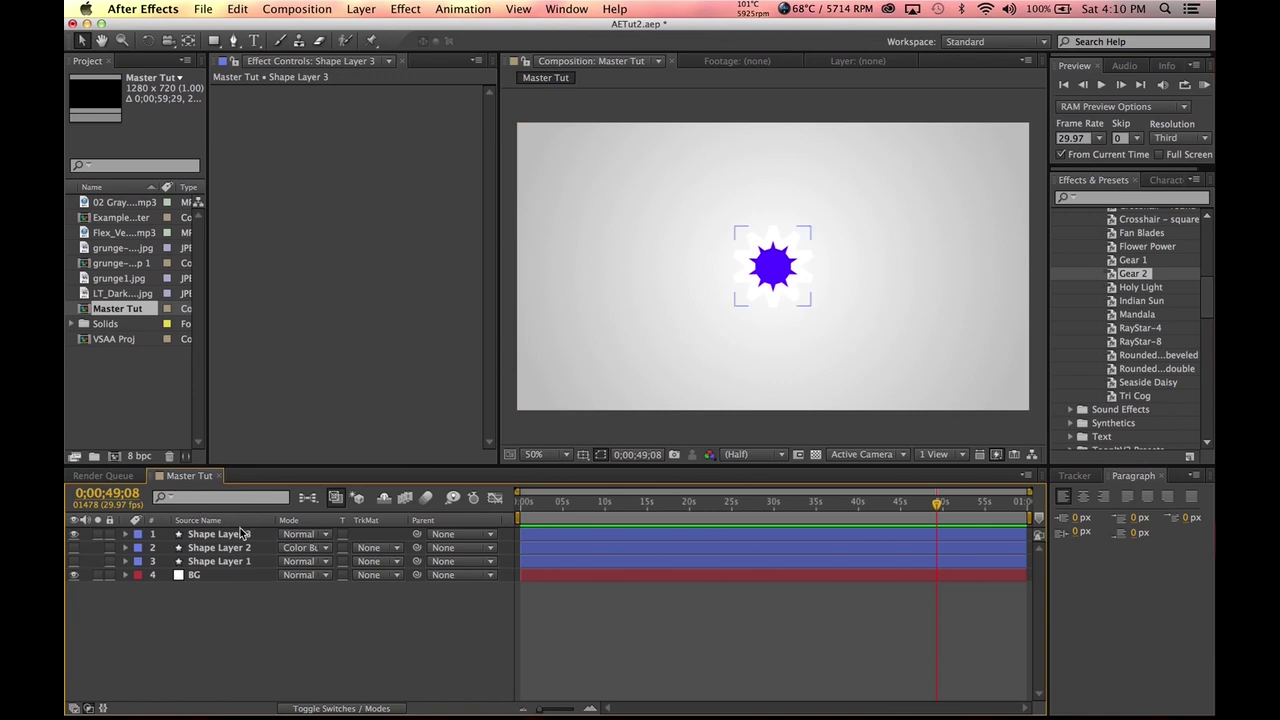
left_click(73, 548)
left_click(97, 534)
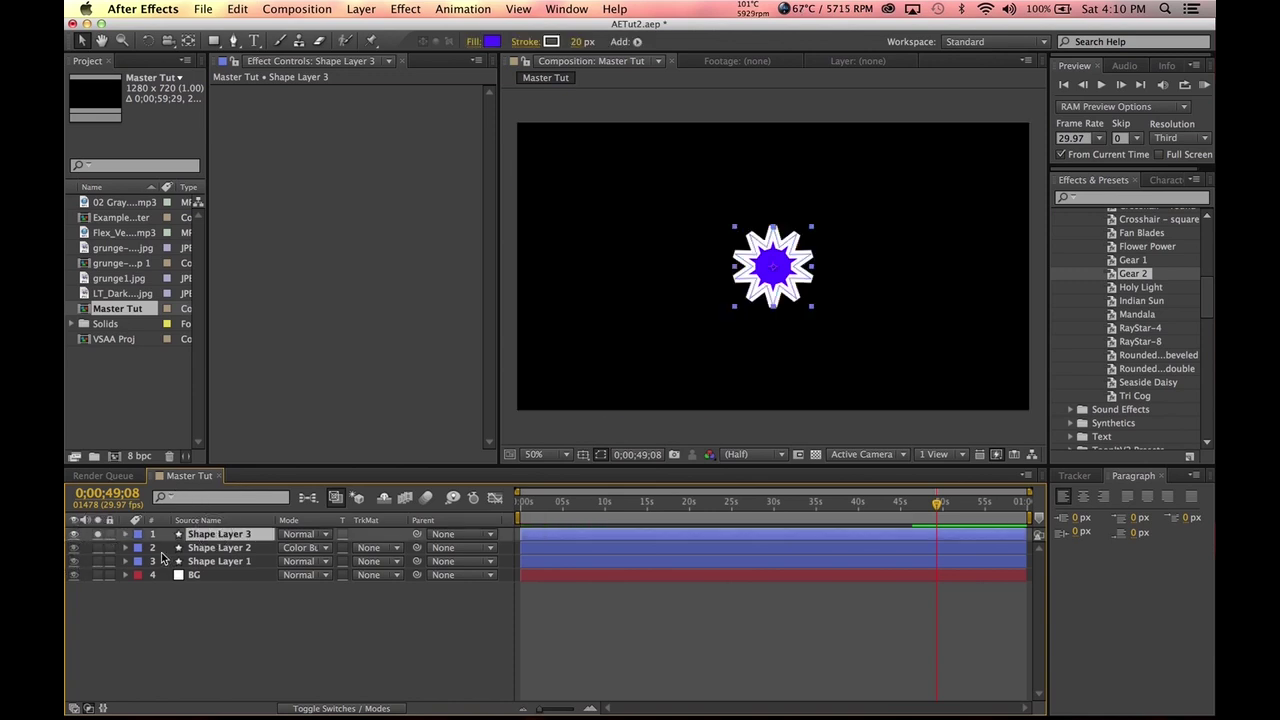
left_click(125, 534)
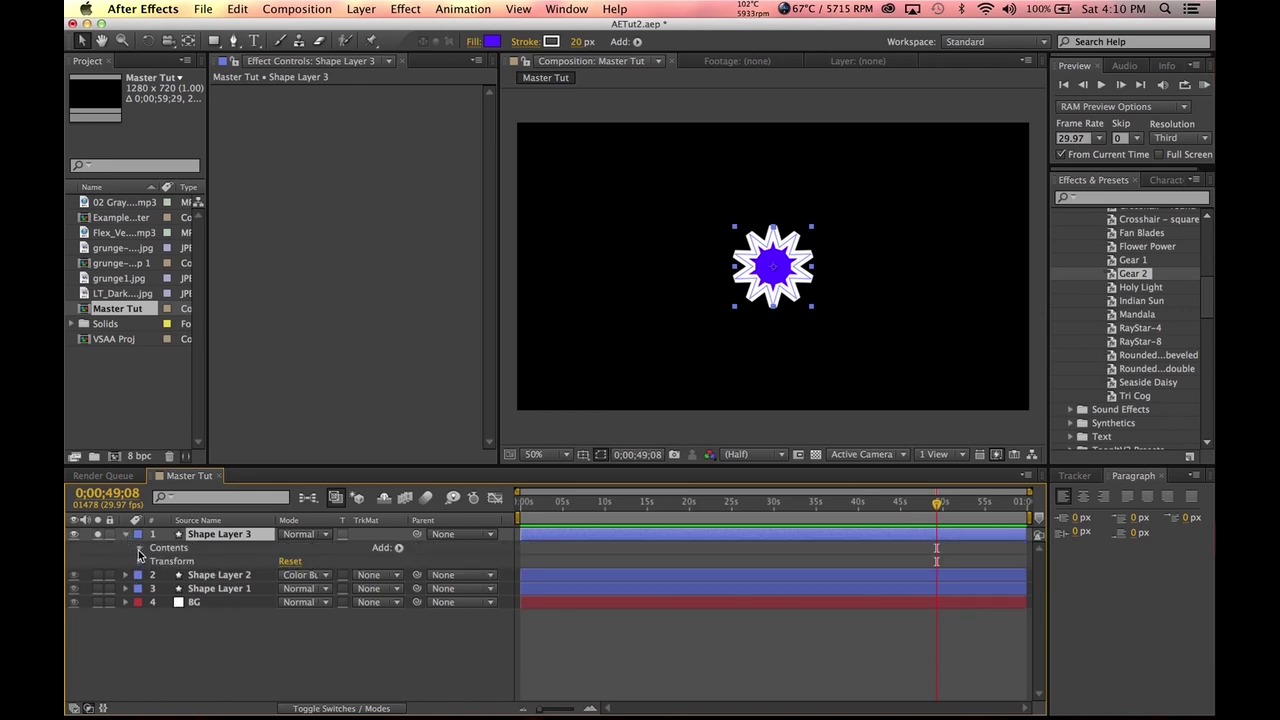
- Expand Contents > Group 1 > Polystar 1 and set the star to 10 points
left_click(140, 549)
left_click(153, 562)
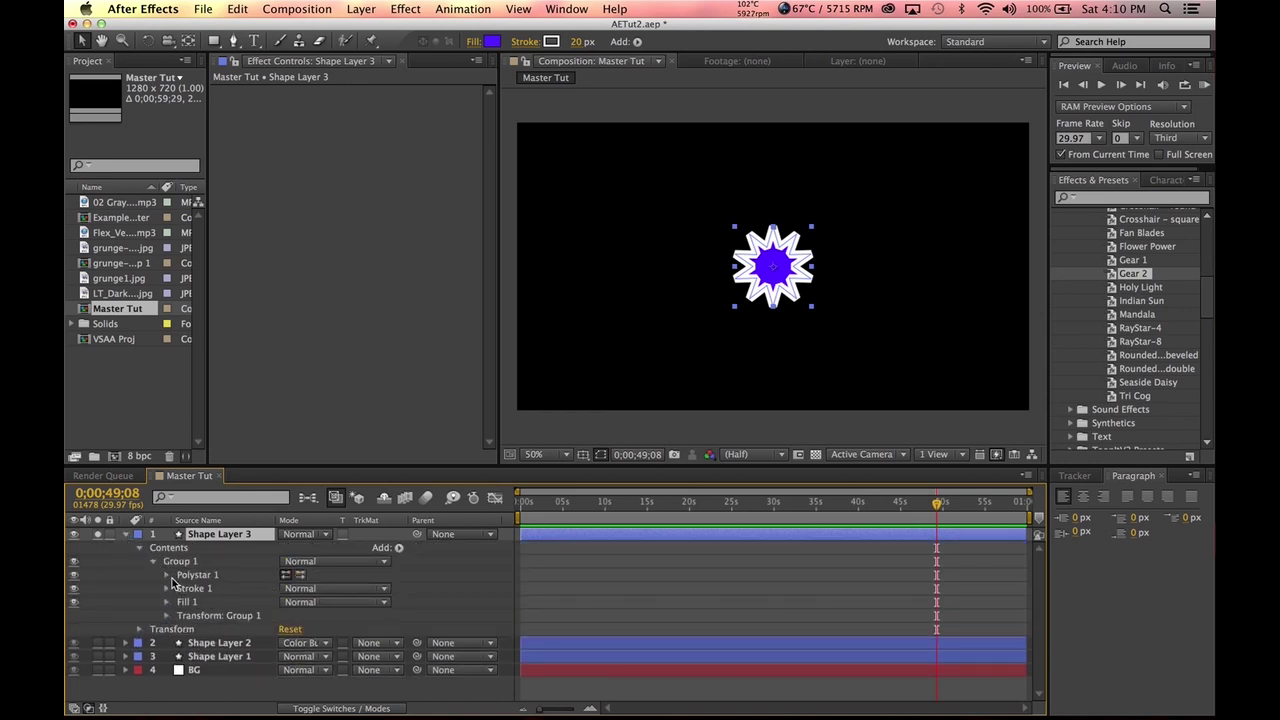
left_click(167, 575)
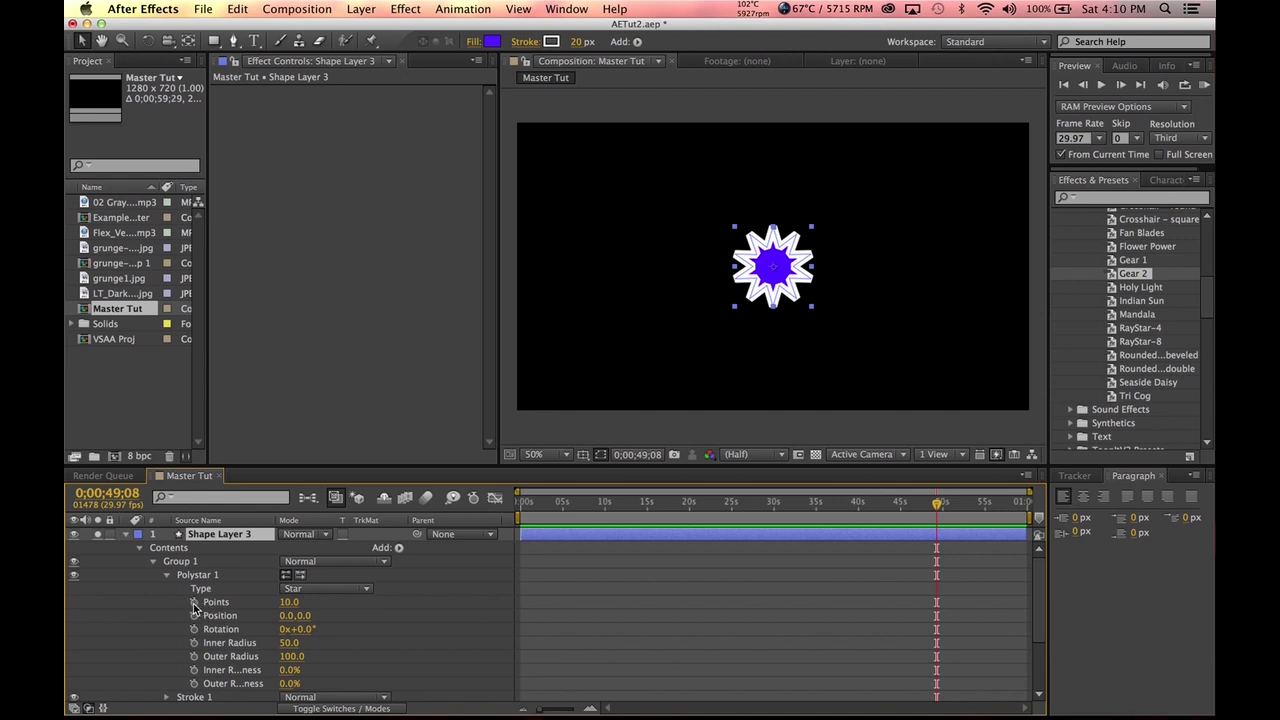
left_click_drag(288, 602, 316, 605)
left_click(316, 605)
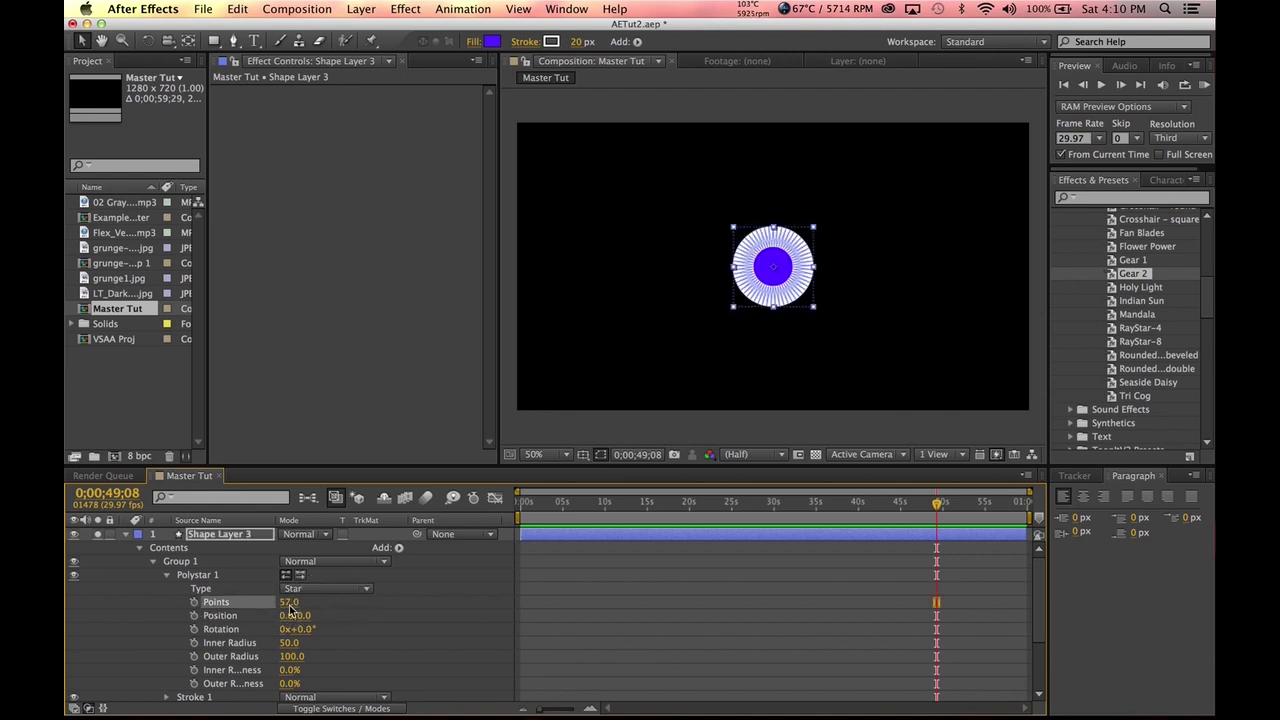
type("10")
key("Return")
- Add a wiggle(.3,60) expression on Points and time*60 on Rotation
left_click(194, 602, "alt")
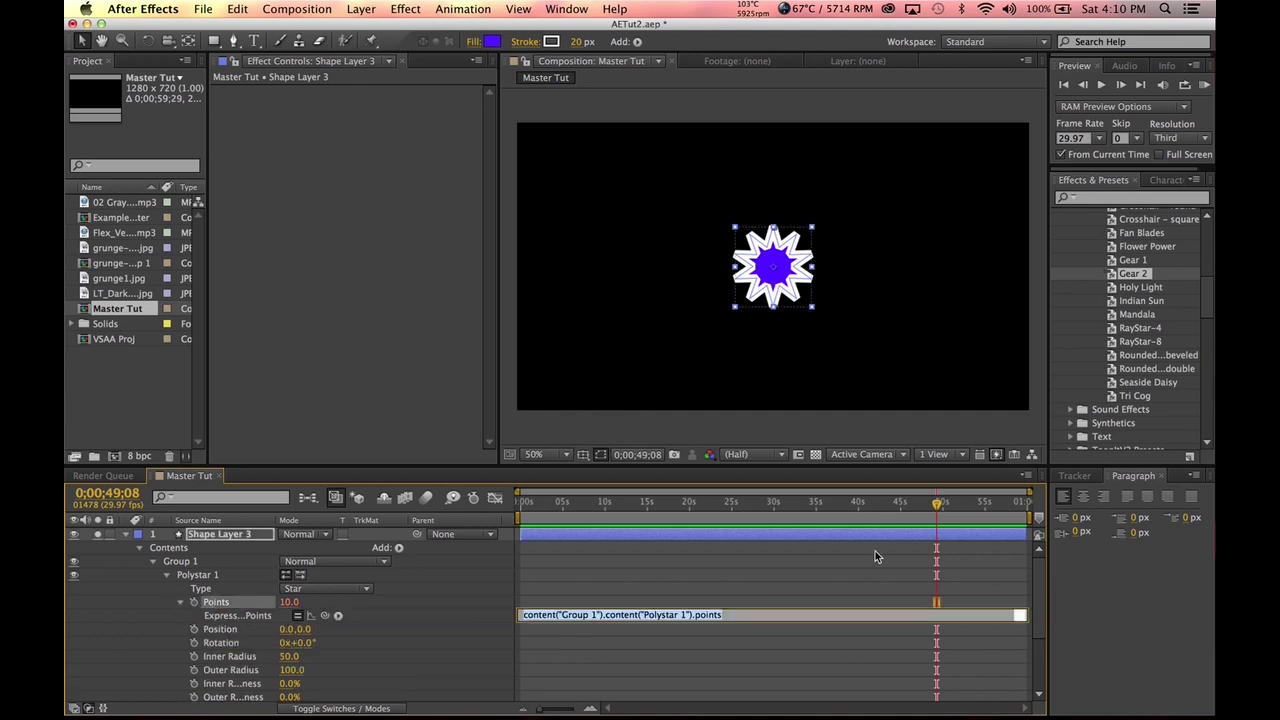
type("wiggle(.3,60")
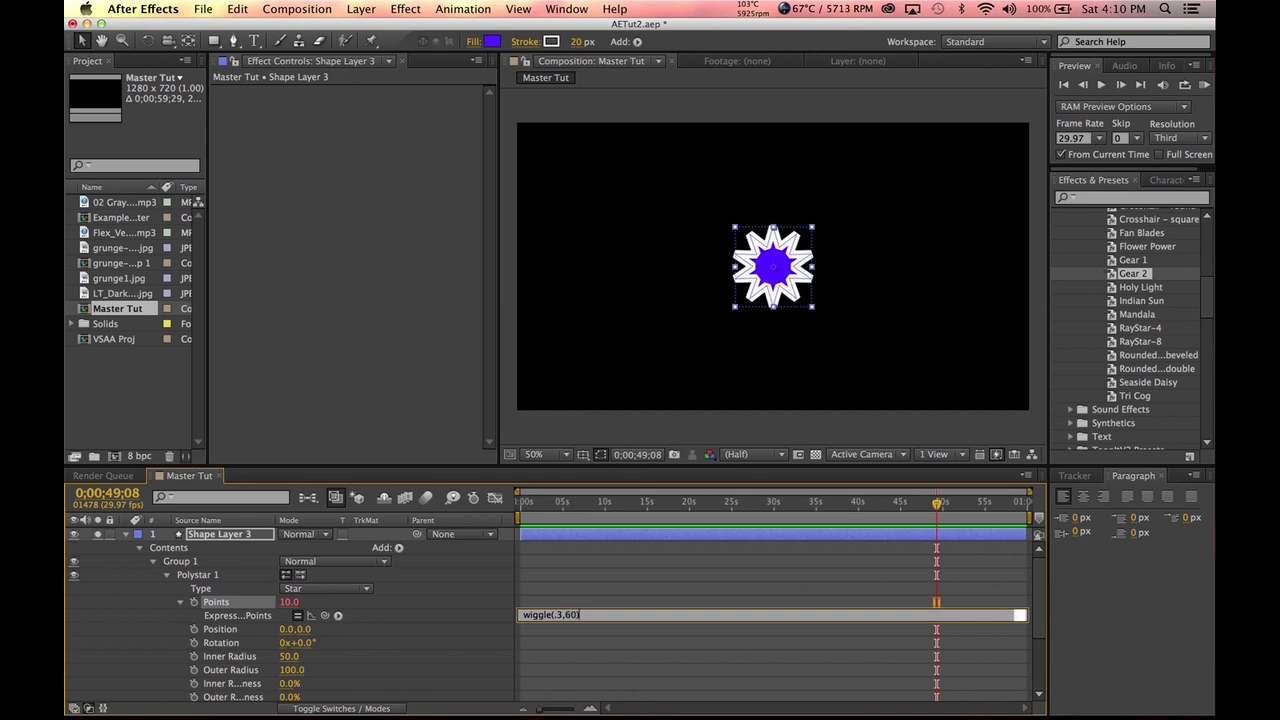
left_click(598, 565)
scroll(275, 664, "down", 1)
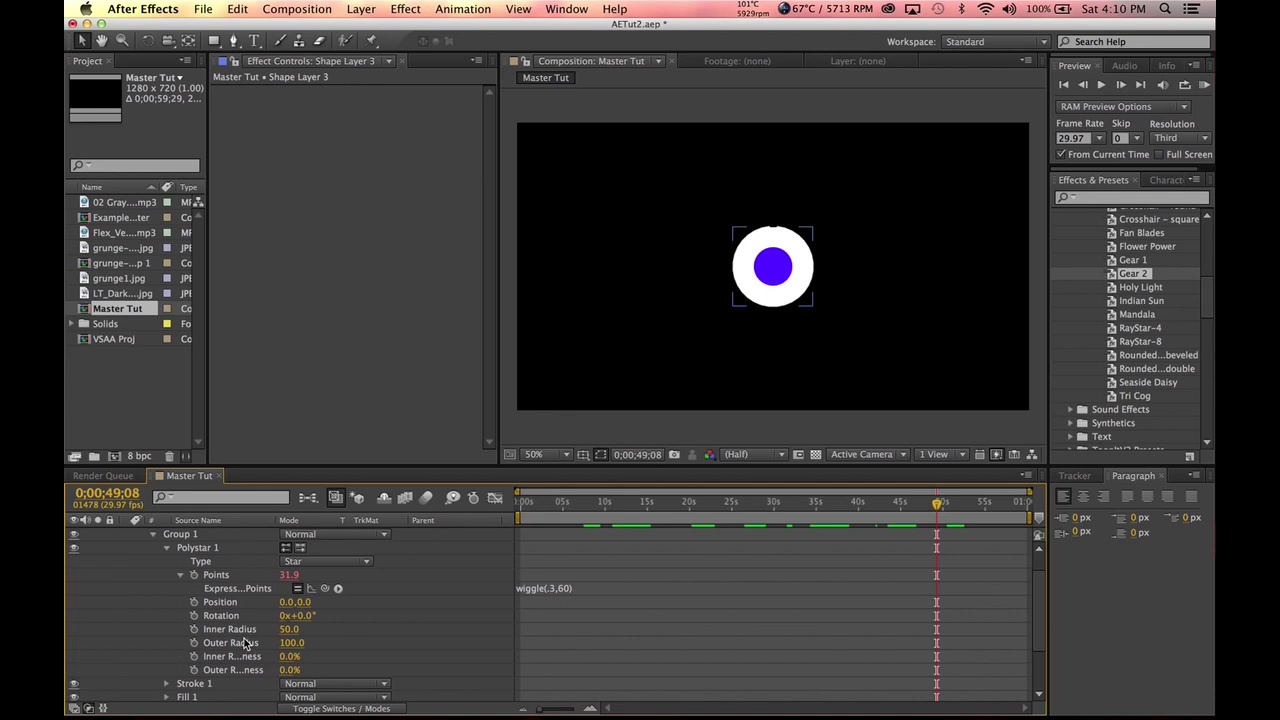
left_click(194, 616, "alt")
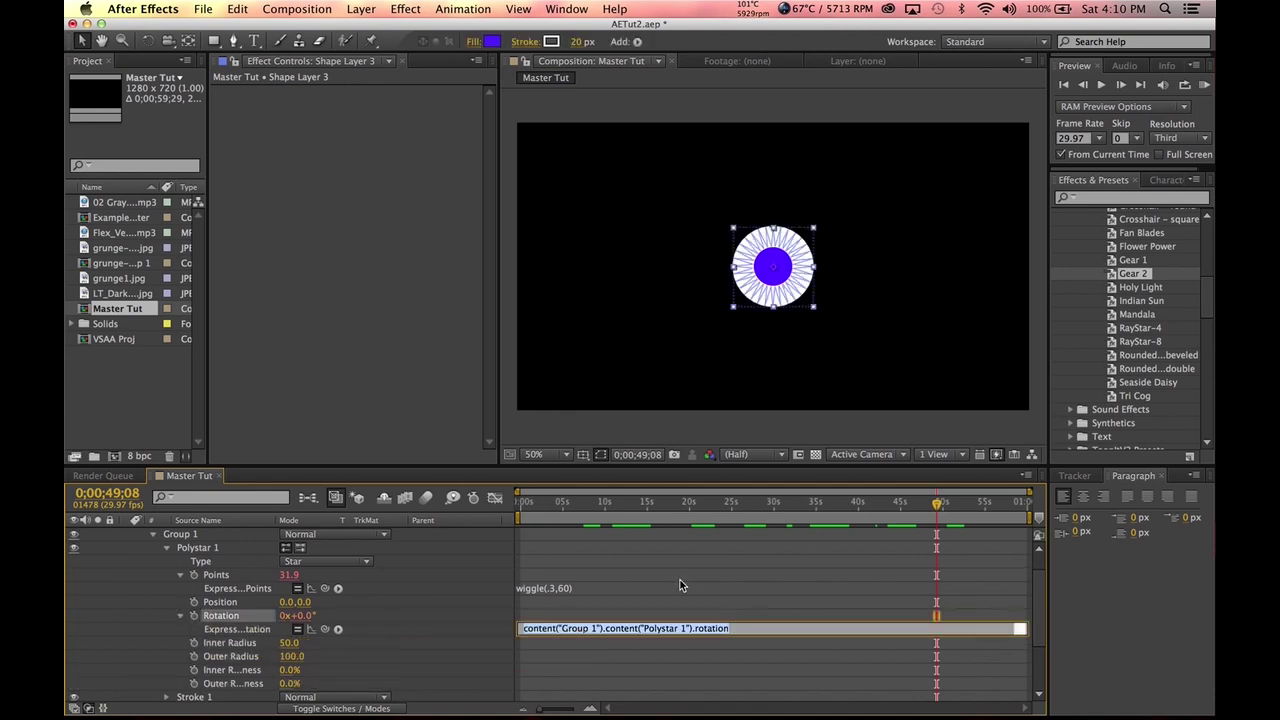
type("time*")
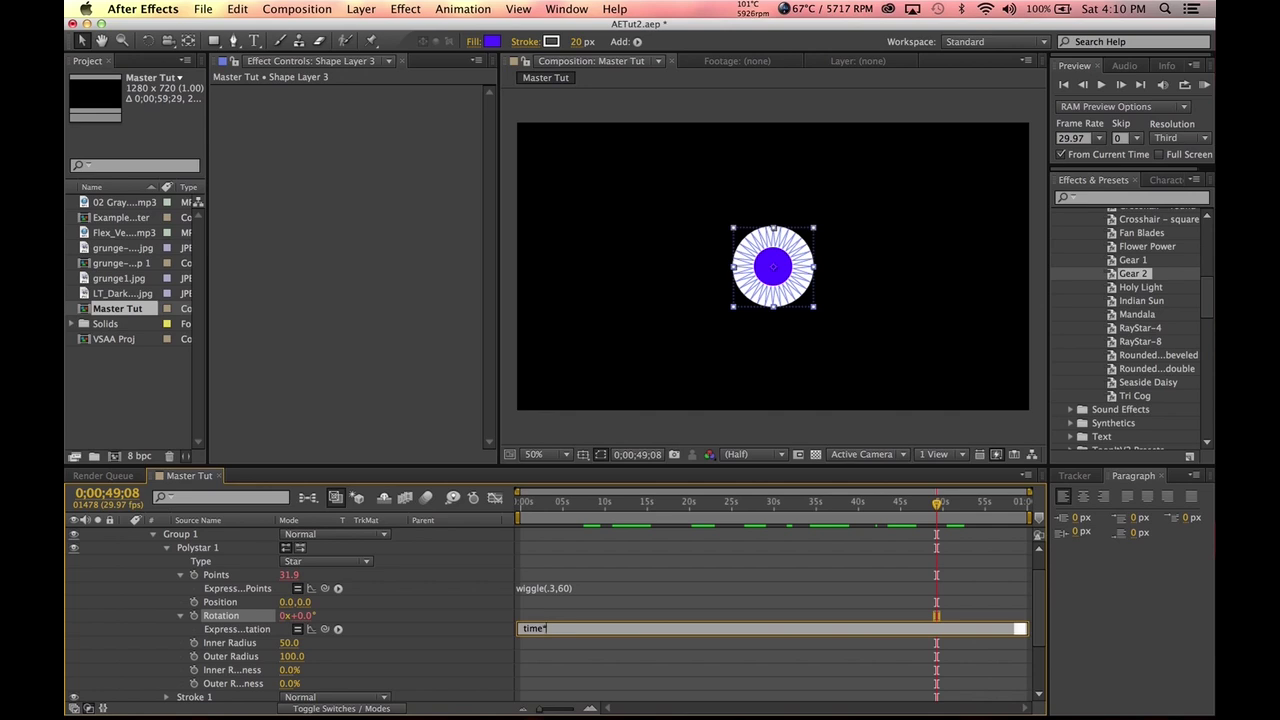
left_click(648, 582)
- Try an Inner Radius of 142 and larger, then set it to 0
left_click(289, 643)
type("142")
left_click(345, 636)
left_click_drag(345, 636, 500, 634)
left_click(293, 643)
type("0")
key("Return")
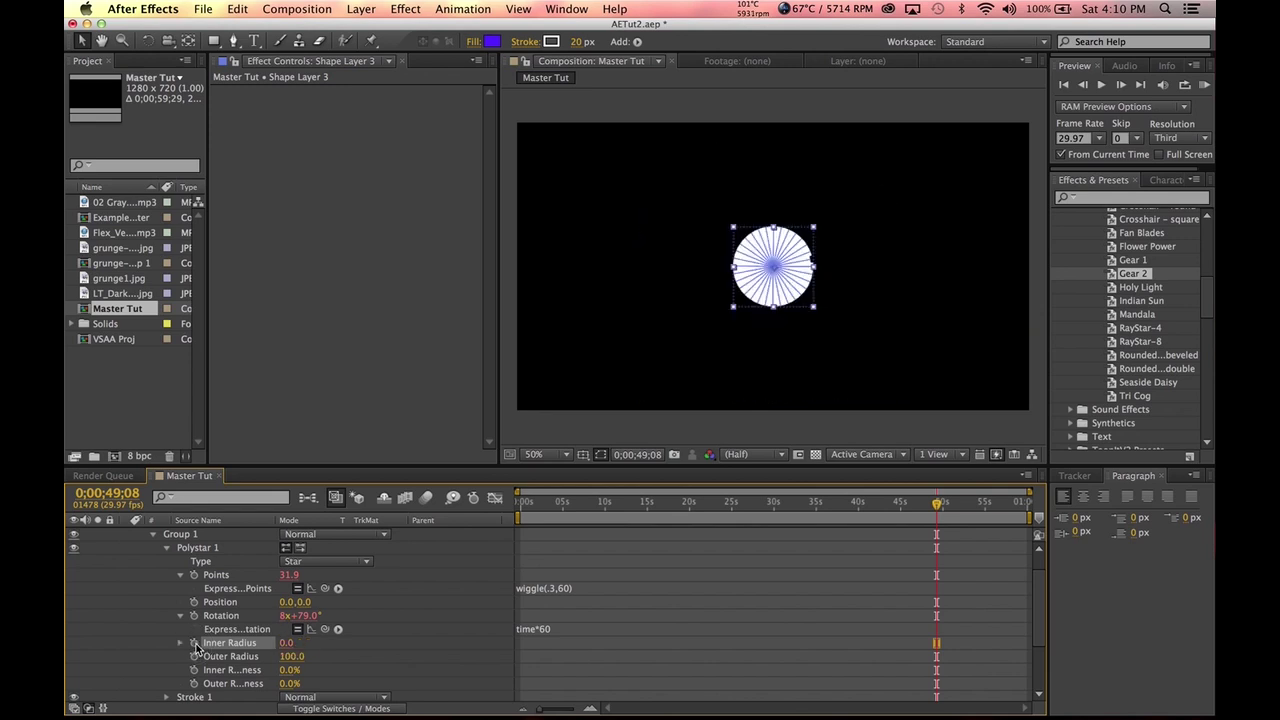
- Paste the wiggle expression onto Inner Radius
left_click(194, 643, "alt")
type("wiggle(.3,60)")
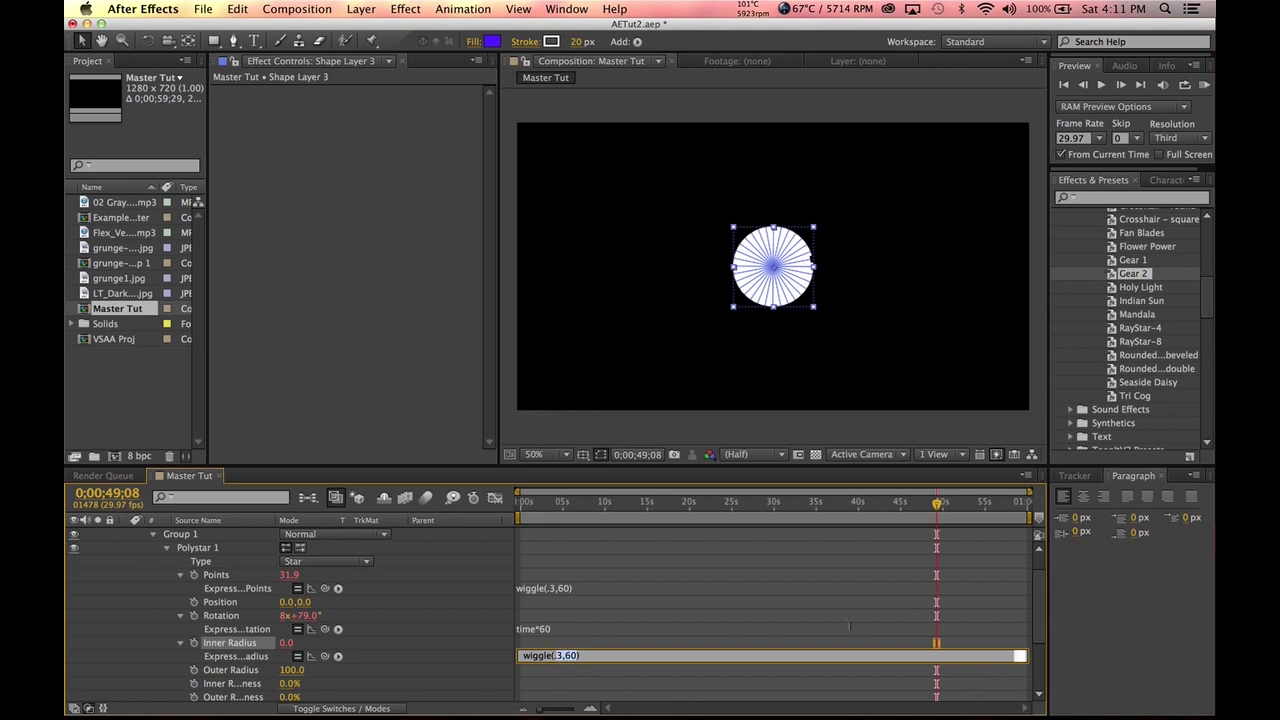
key("Right")
left_click(699, 605)
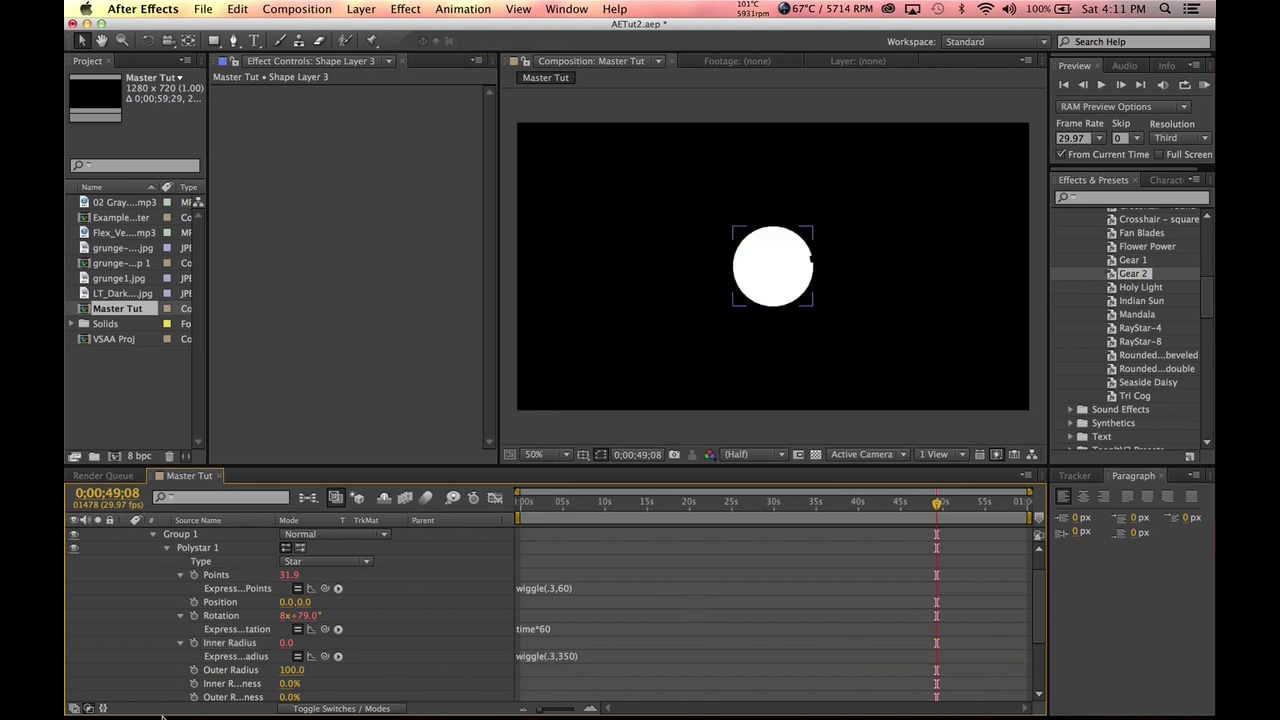
- Enlarge the star's outer radius, scrub to check it, and scale the layer to 324%
left_click_drag(292, 670, 425, 664)
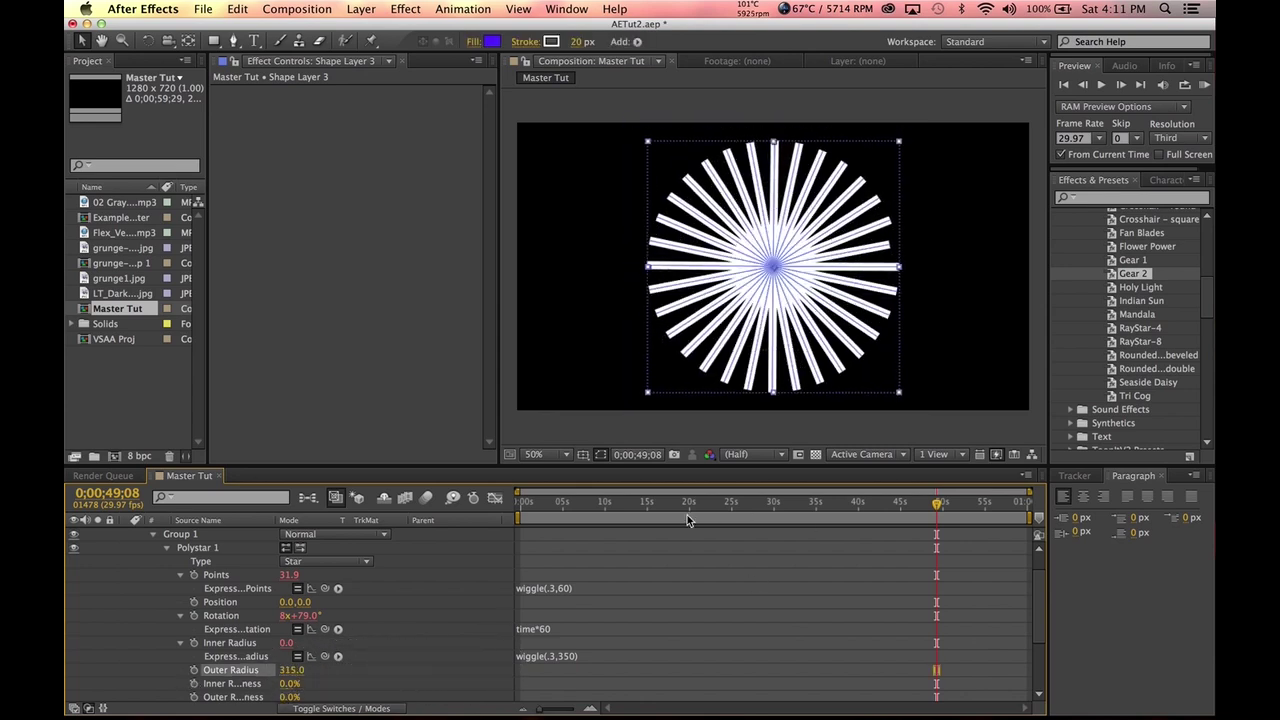
left_click_drag(687, 515, 1012, 524)
scroll(214, 546, "up", 2)
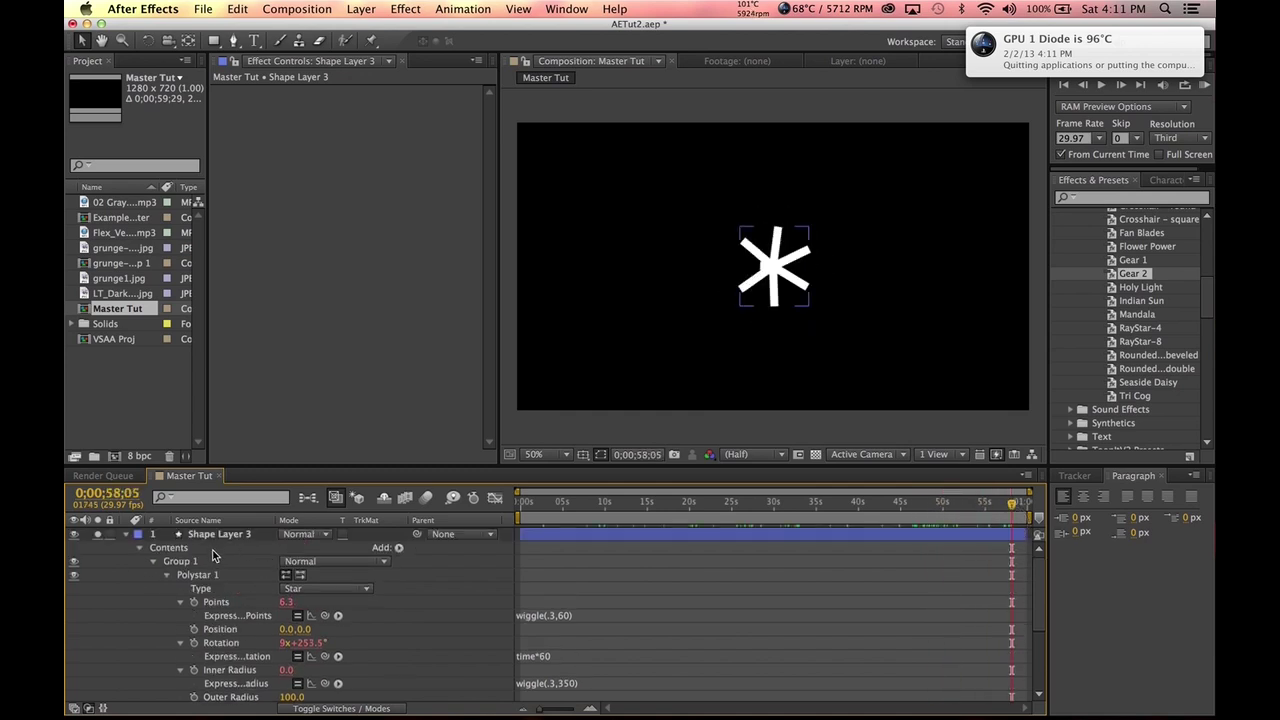
key("s")
left_click_drag(322, 548, 505, 566)
- Preview the animation, then expand Shape Layer 3's Group 1 down to Stroke 1
key("space")
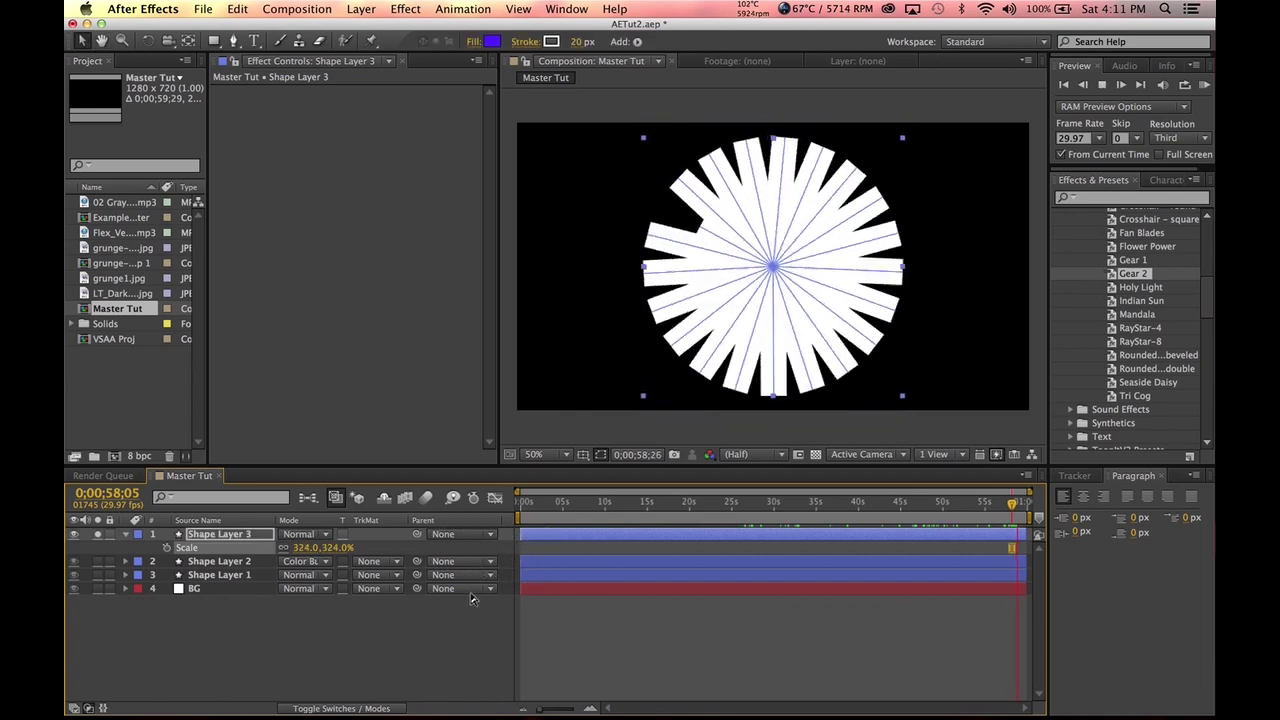
key("space")
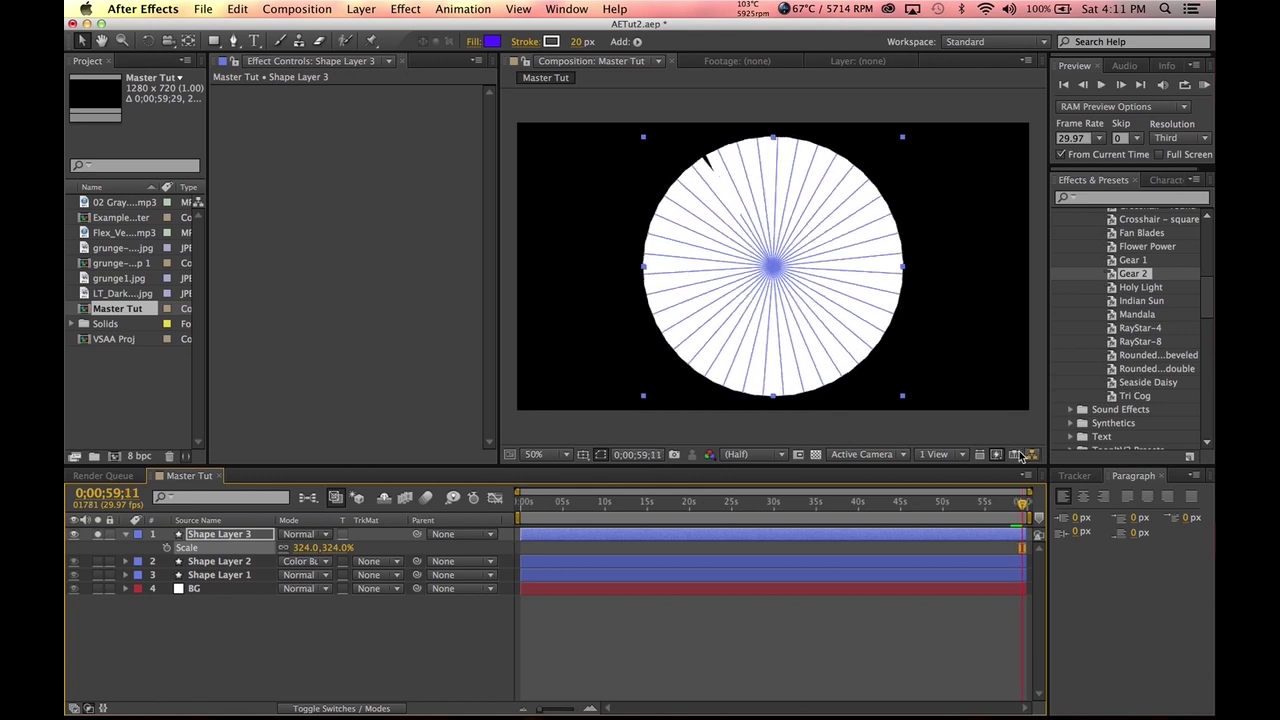
left_click(126, 535)
left_click(126, 535)
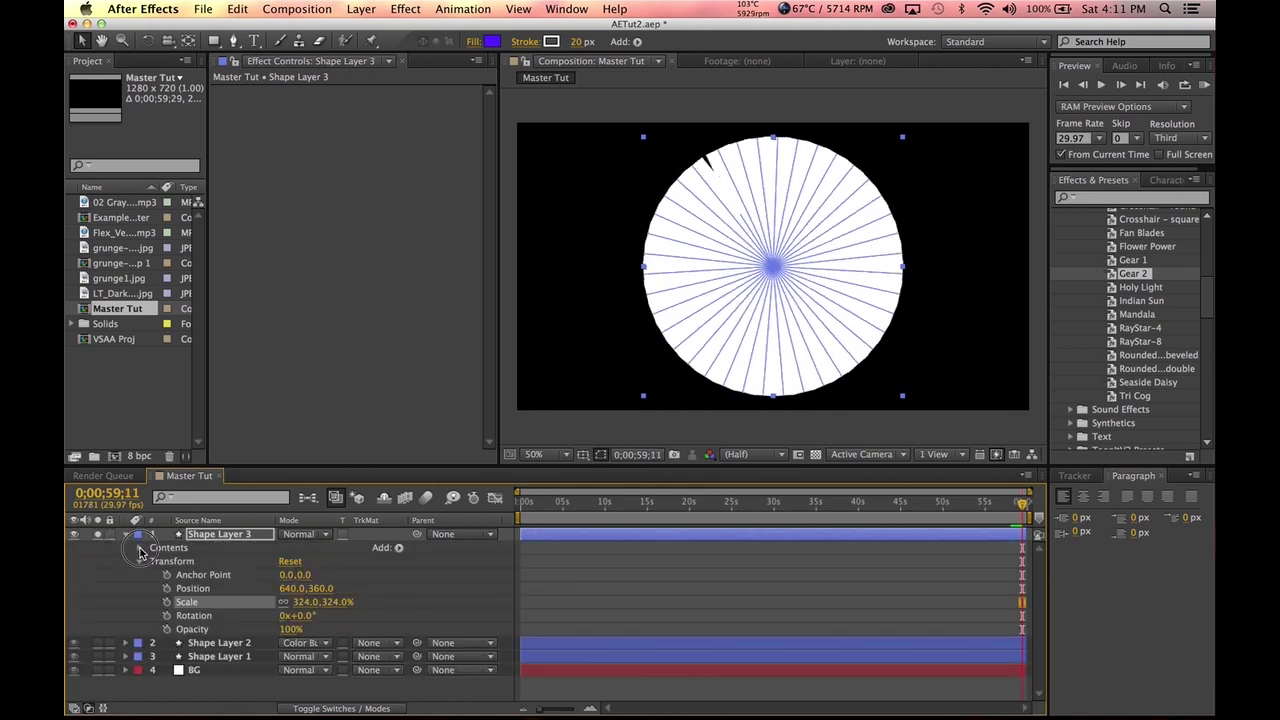
left_click(140, 548)
left_click(153, 561)
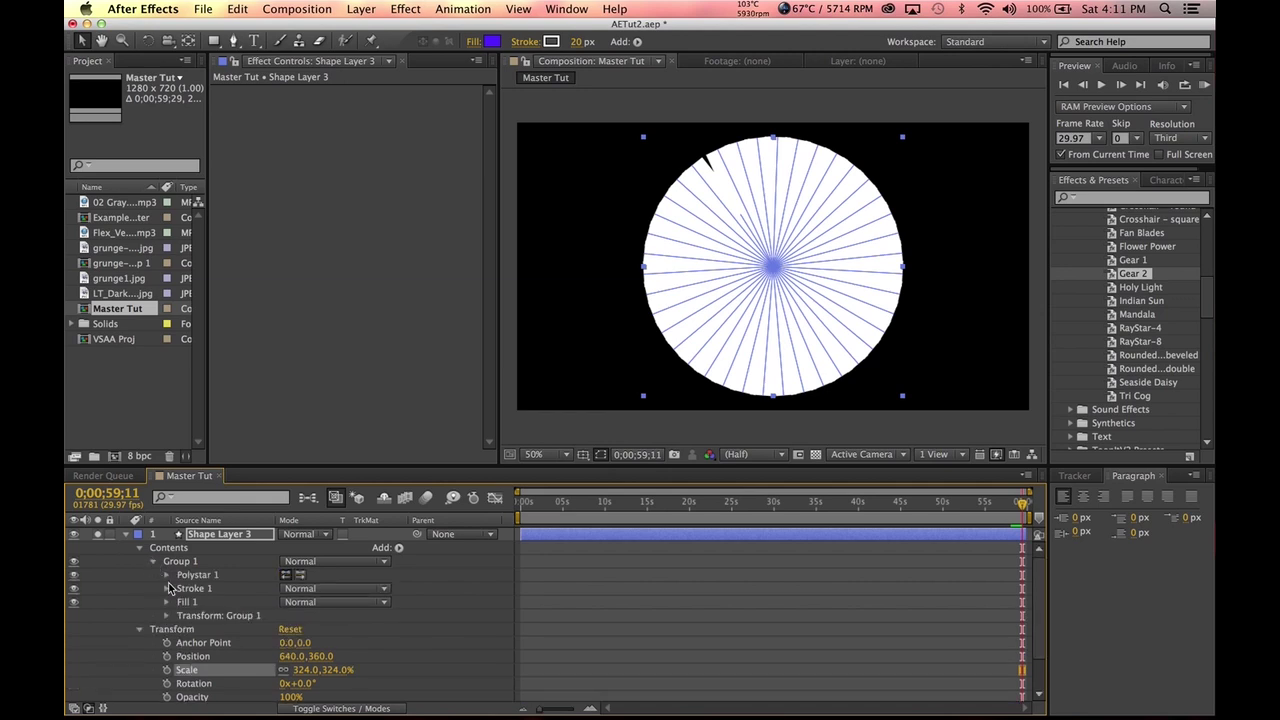
left_click(166, 589)
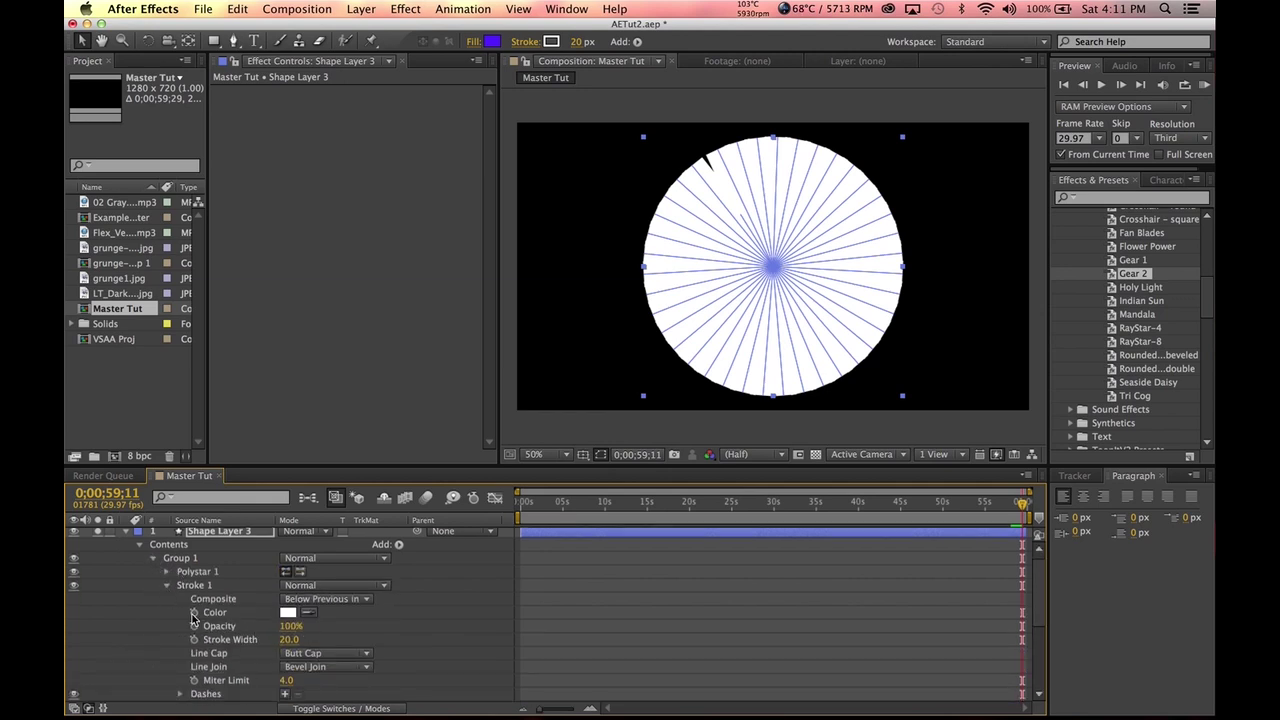
- Set Stroke 1's width to 7 px and sample the blue fill as its colour
left_click_drag(291, 626, 340, 621)
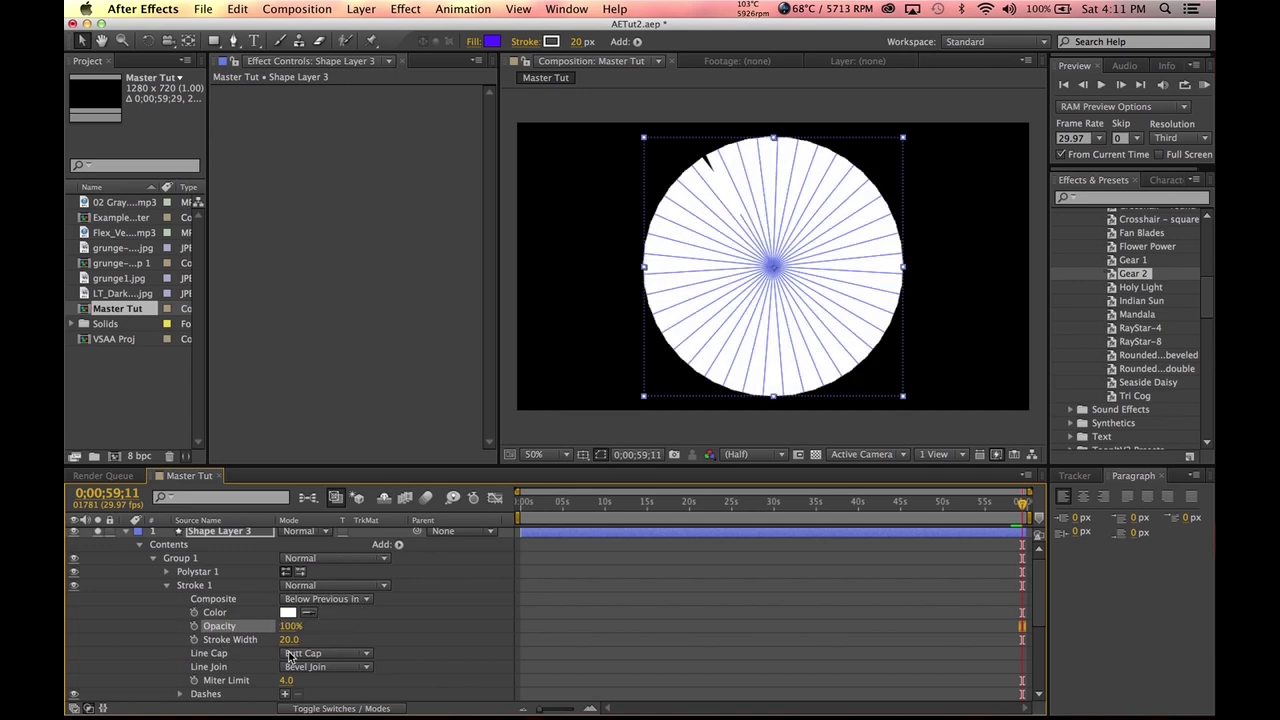
scroll(330, 645, "down", 3)
left_click_drag(300, 598, 286, 598)
key("space")
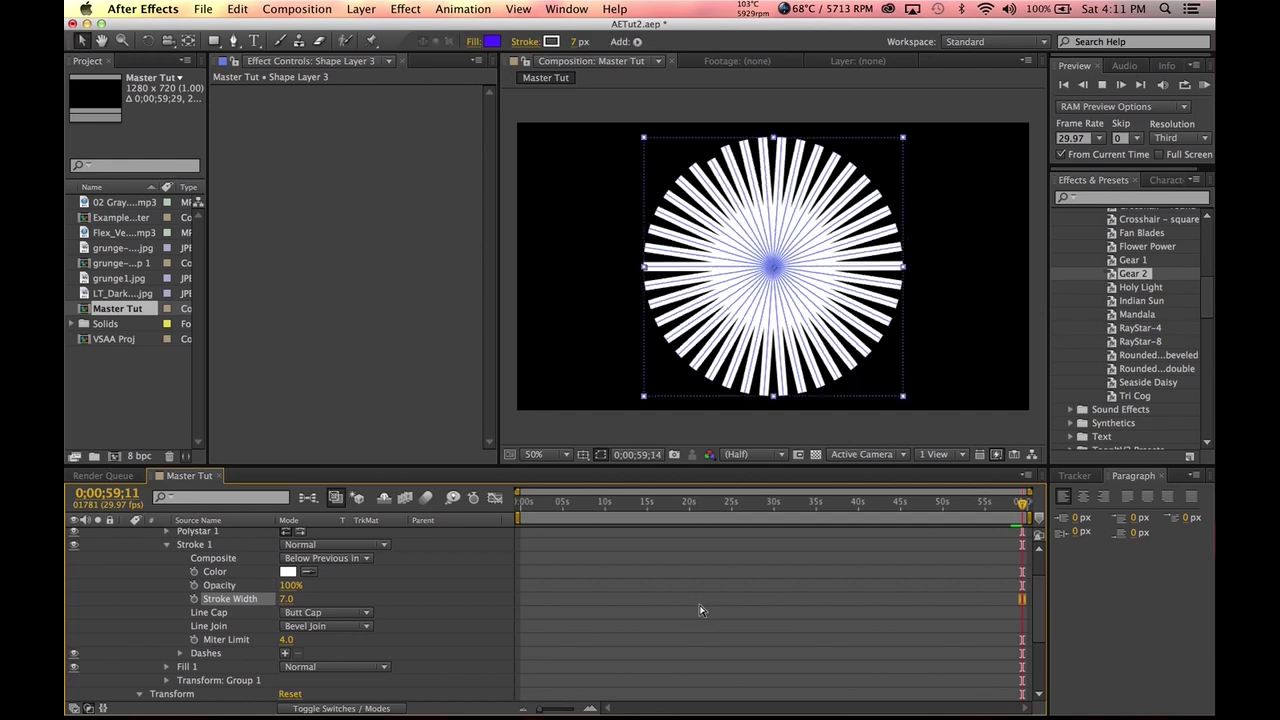
key("space")
left_click_drag(552, 503, 725, 524)
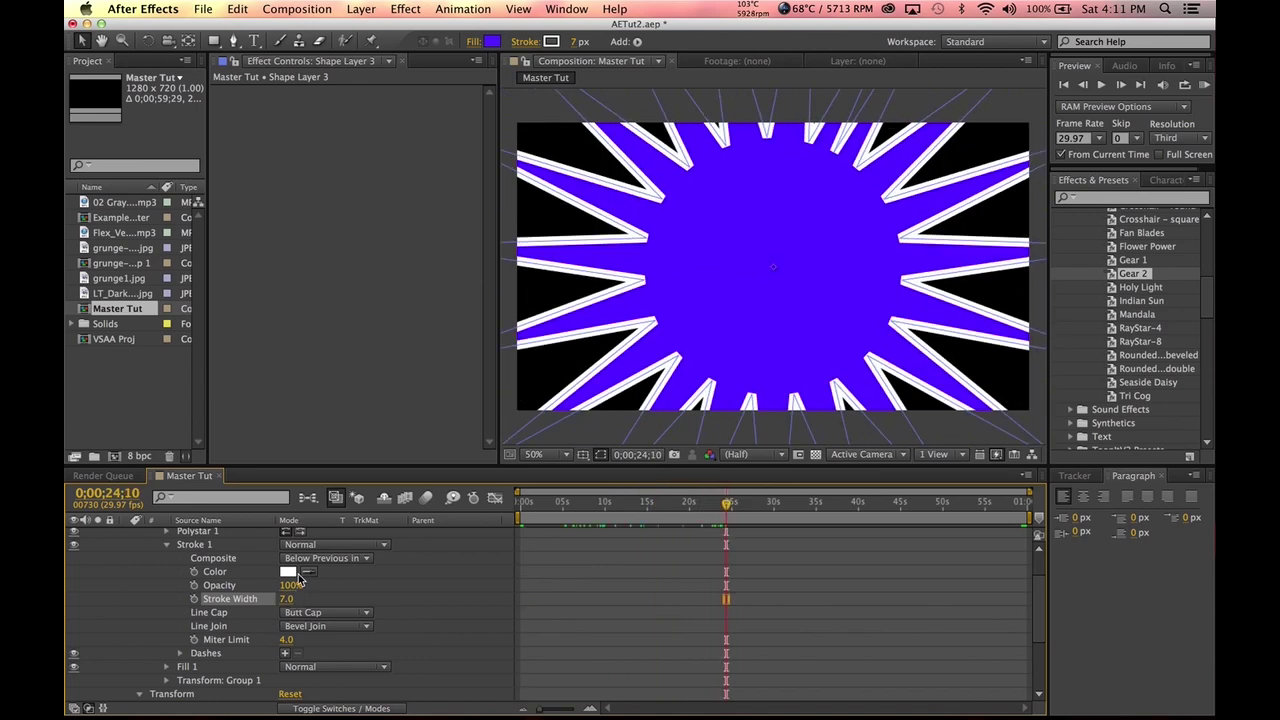
left_click(693, 218)
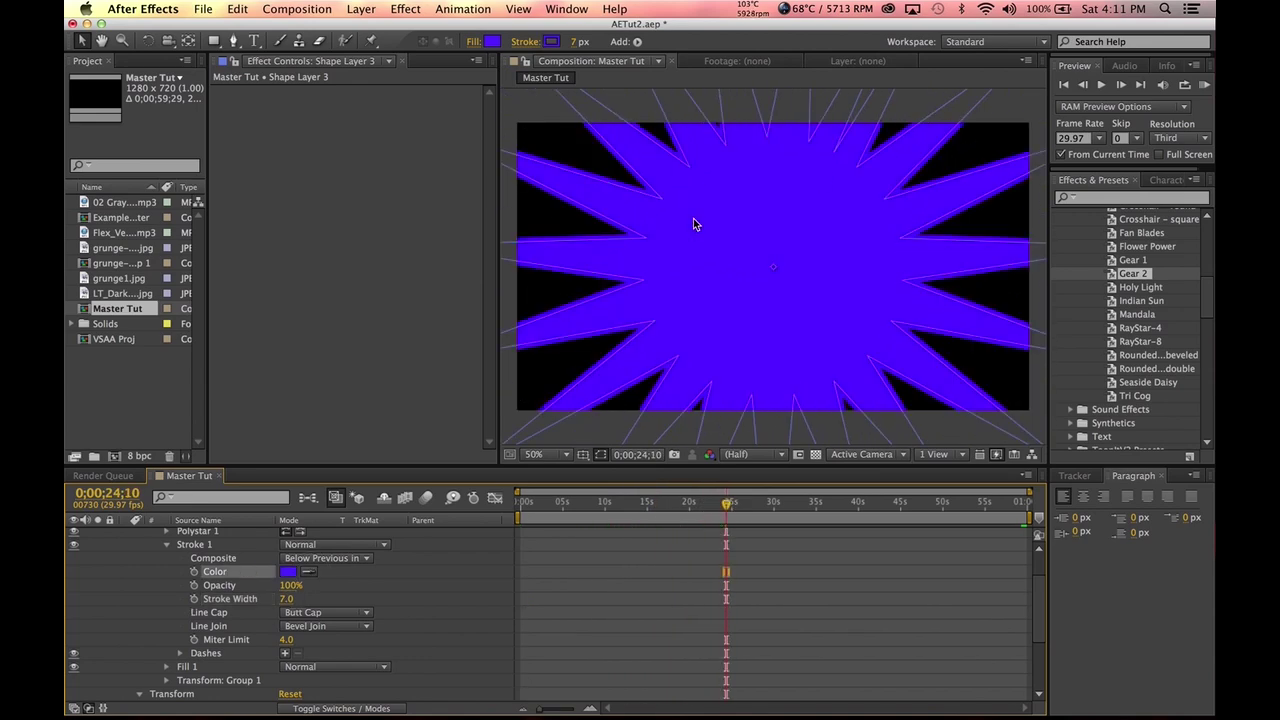
- Preview later in the timeline, then show only Shape Layer 3's Scale
left_click(857, 505)
key("space")
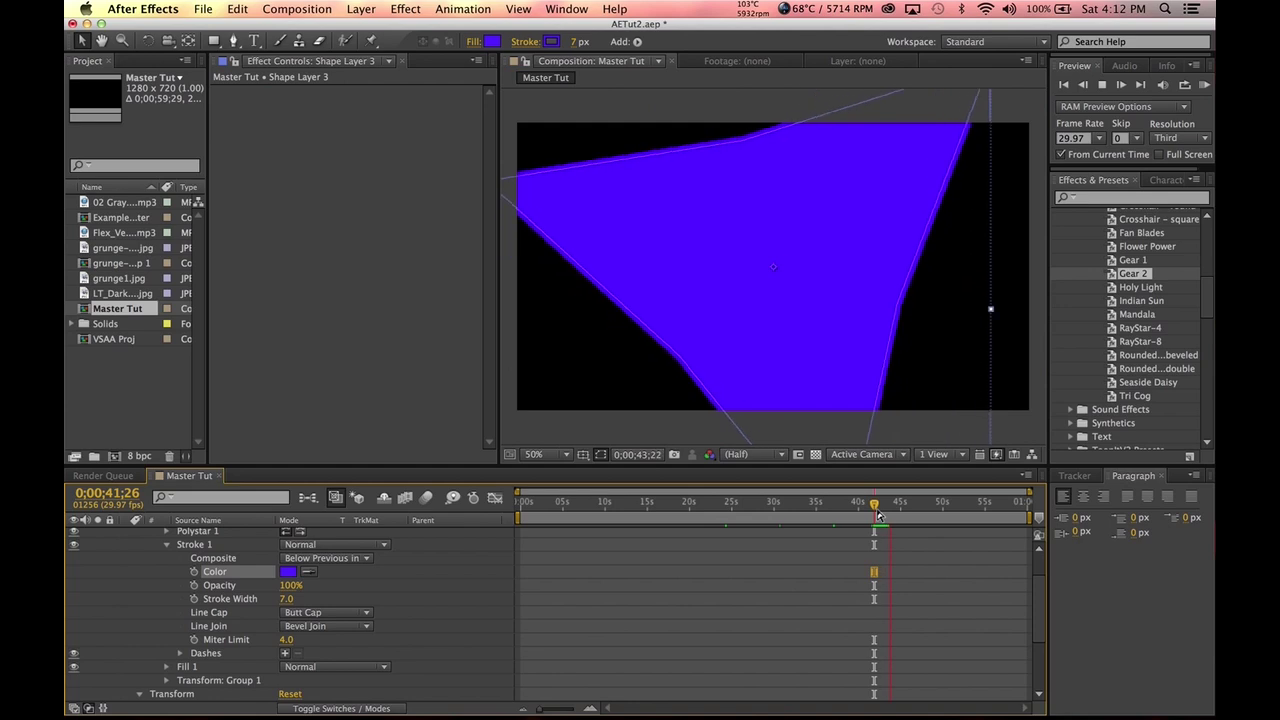
key("space")
scroll(77, 565, "up", 5)
left_click(212, 537)
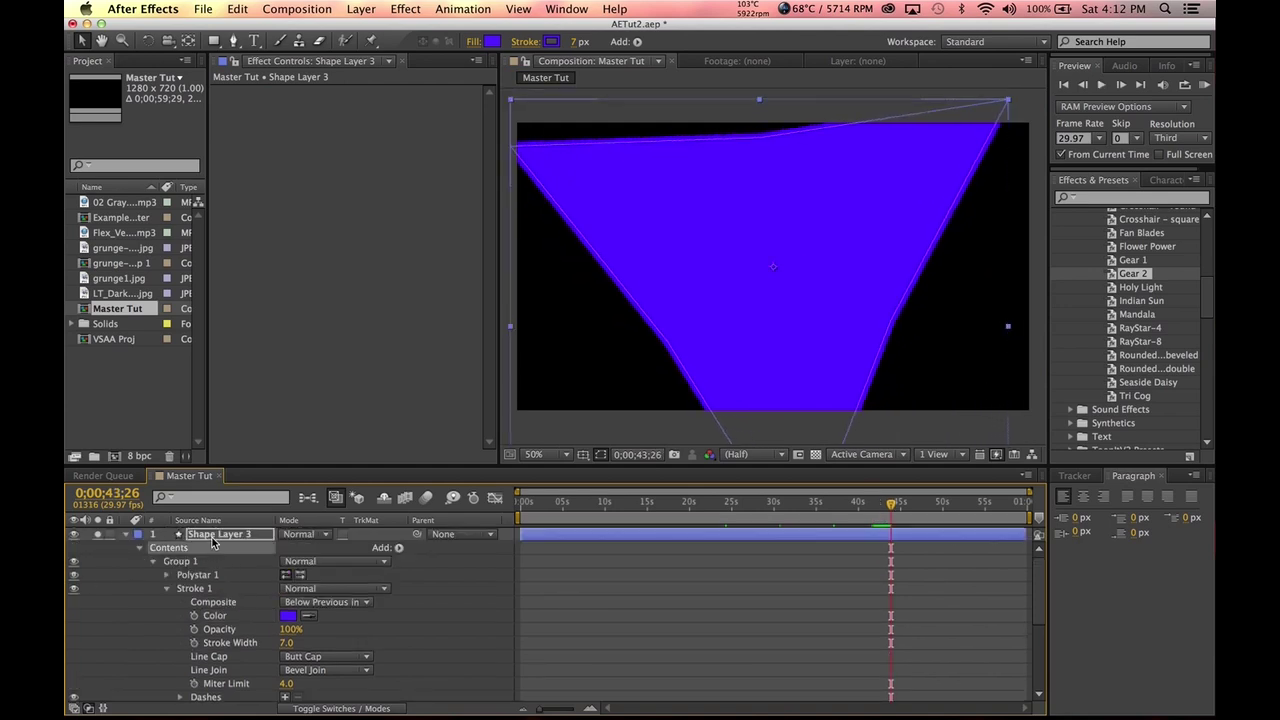
key("s")
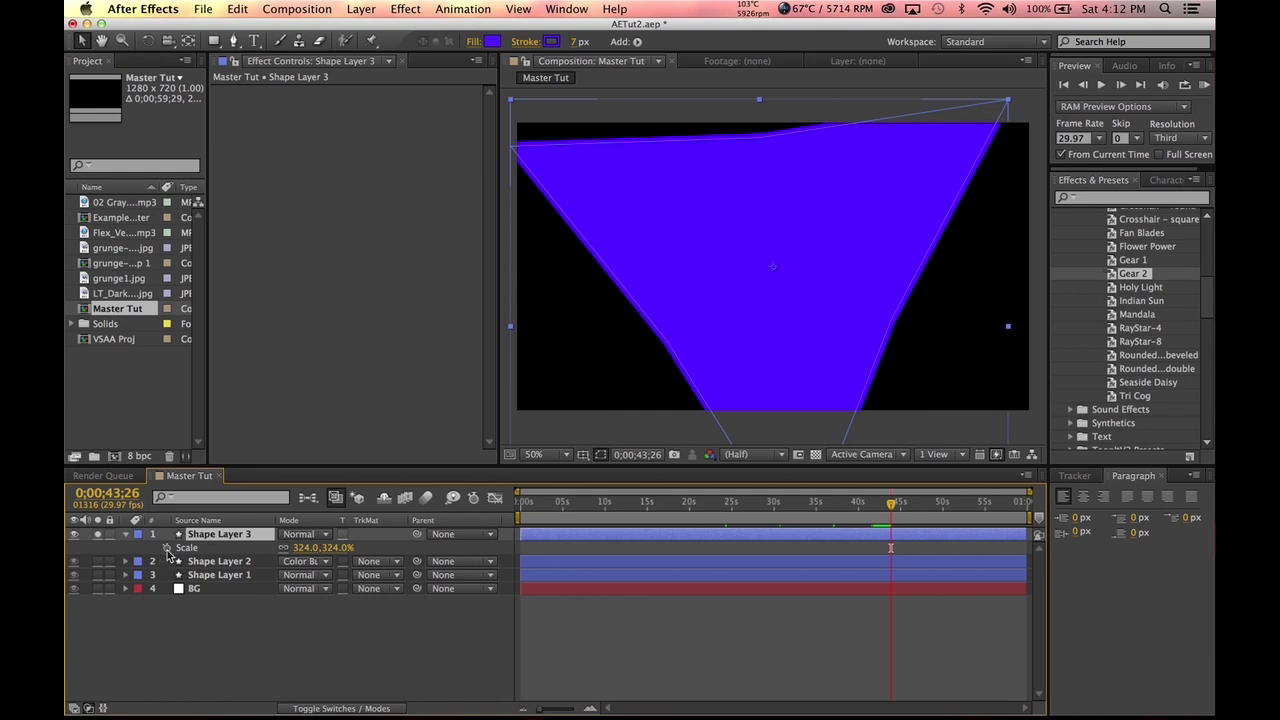
- Write a uniform wiggle expression w = wiggle(...)[0]; [w,w] on Scale and scrub to test it
left_click(166, 548, "alt")
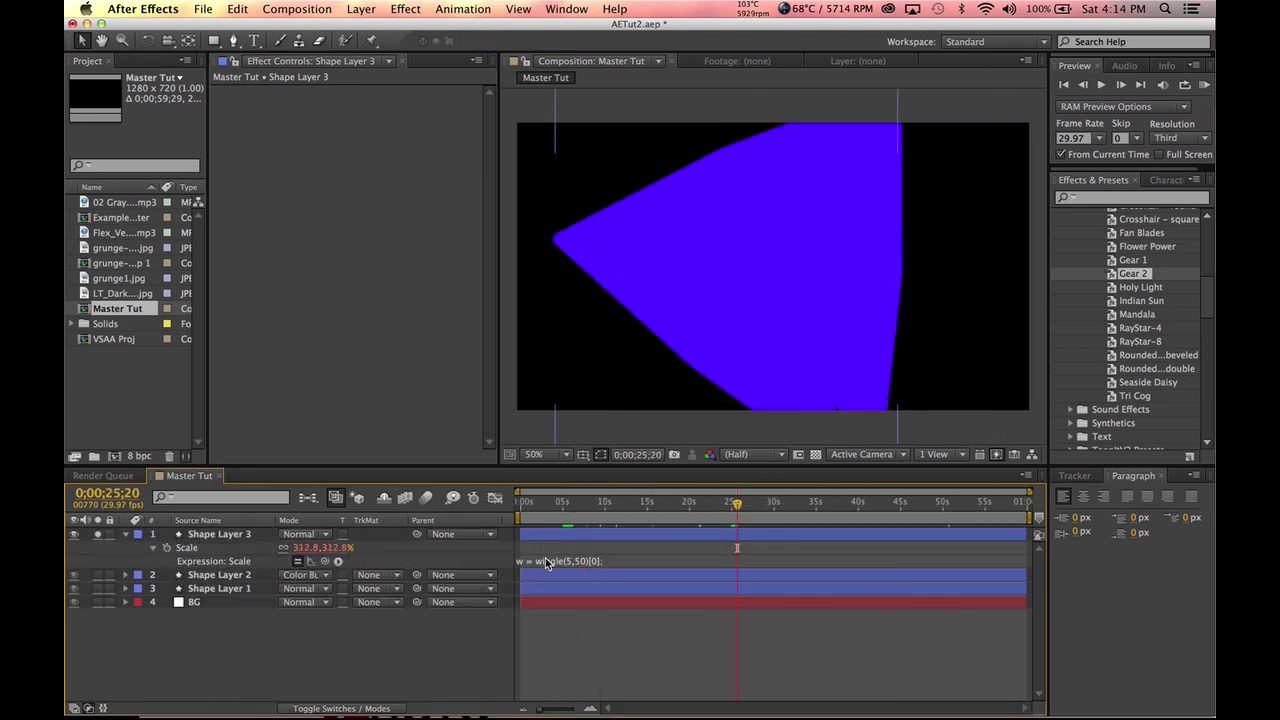
left_click(546, 563)
left_click(553, 561)
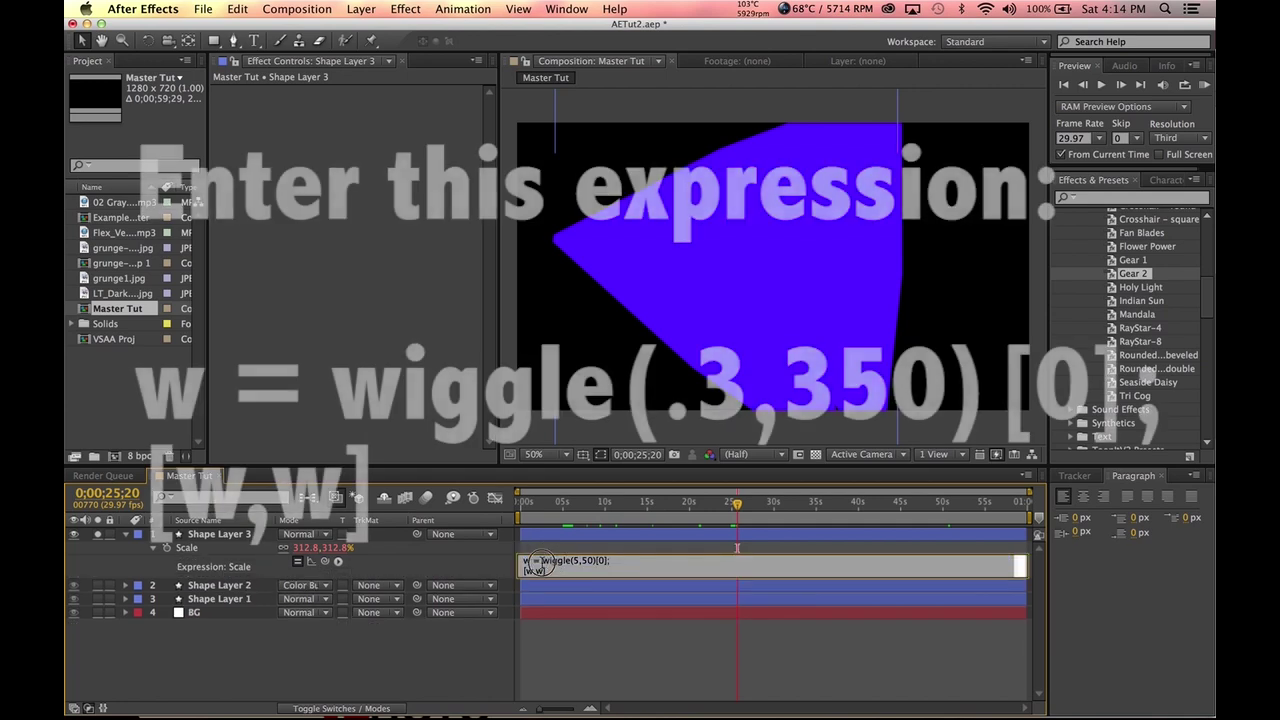
left_click(614, 562)
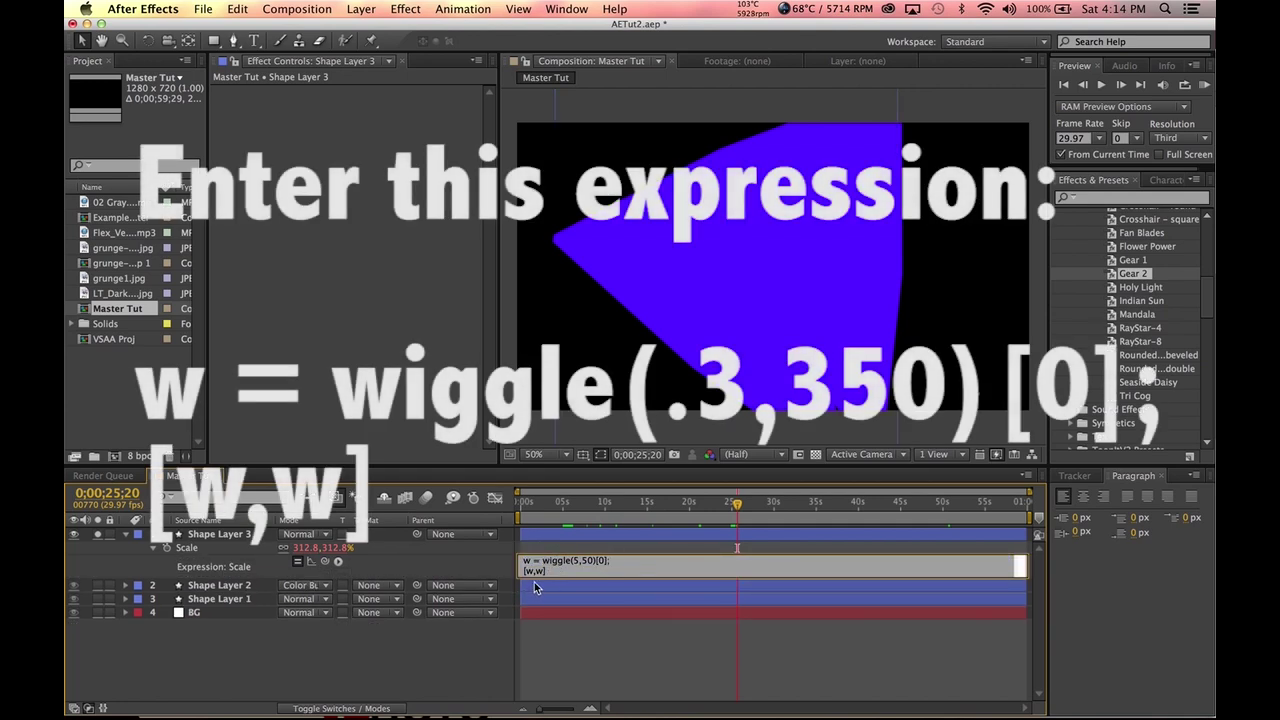
type(")")
left_click(782, 562)
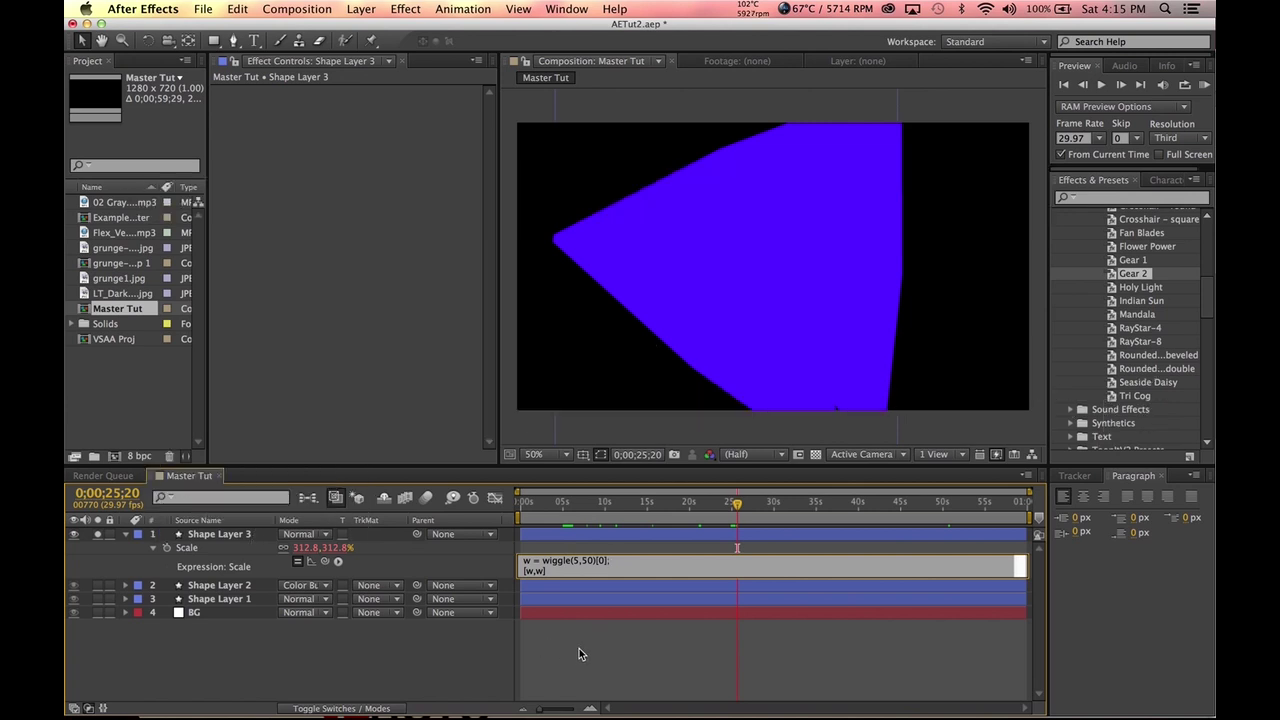
left_click(580, 648)
left_click(537, 500)
left_click_drag(537, 500, 755, 502)
- Revise the expression to wiggle(.3,350), check the slower wiggle, and return to the start
left_click(578, 565)
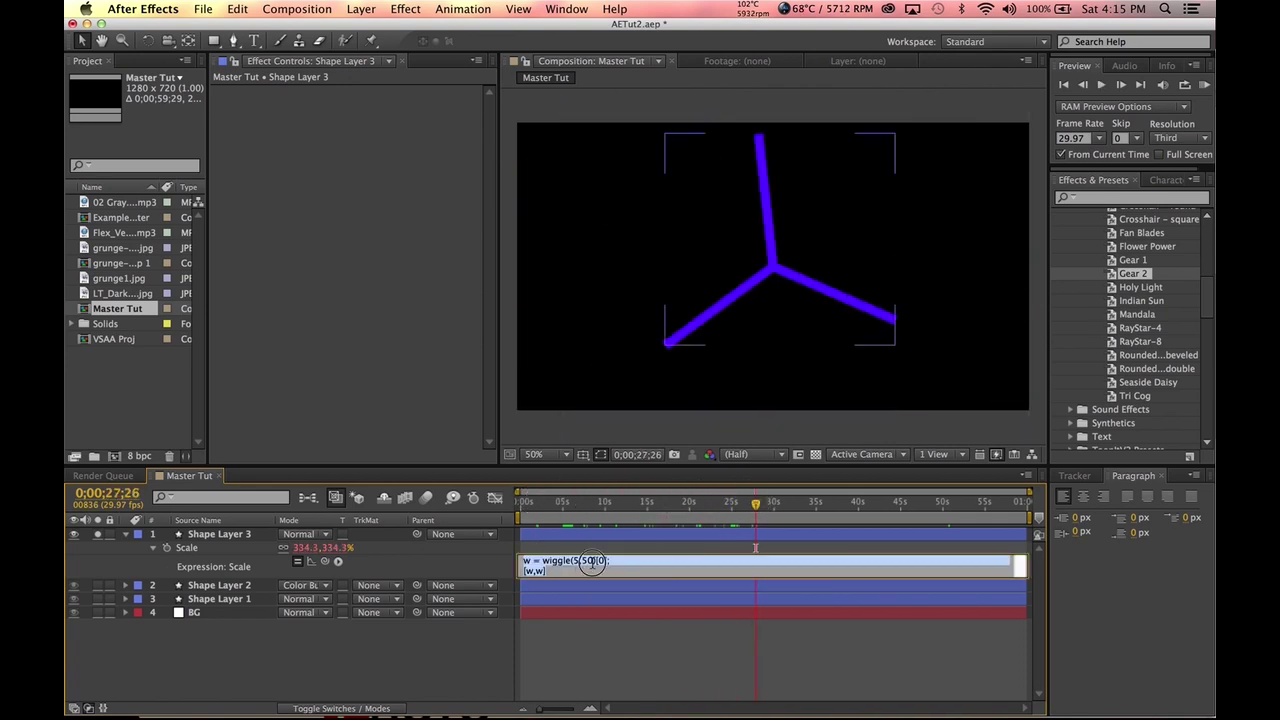
key("BackSpace")
type("350")
key("Left")
key("Left")
key("Left")
key("Left")
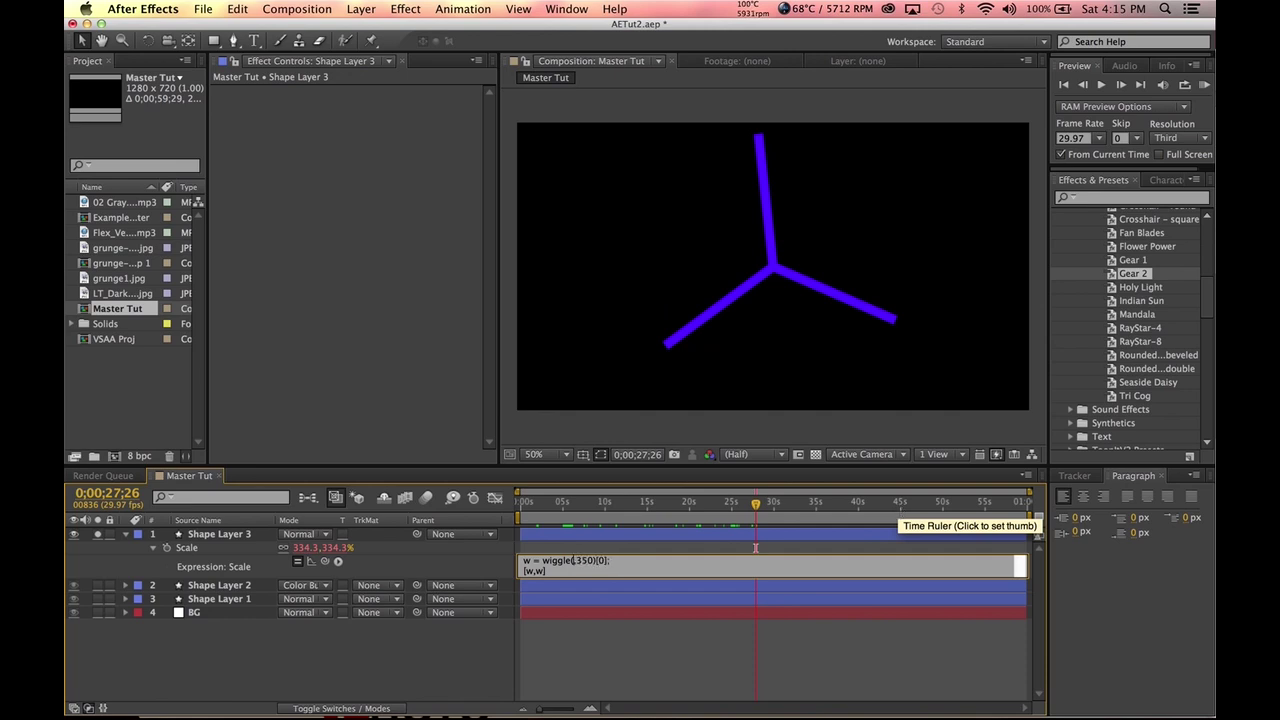
key("BackSpace")
type(".3")
left_click(672, 626)
left_click_drag(557, 500, 1054, 484)
key("Home")
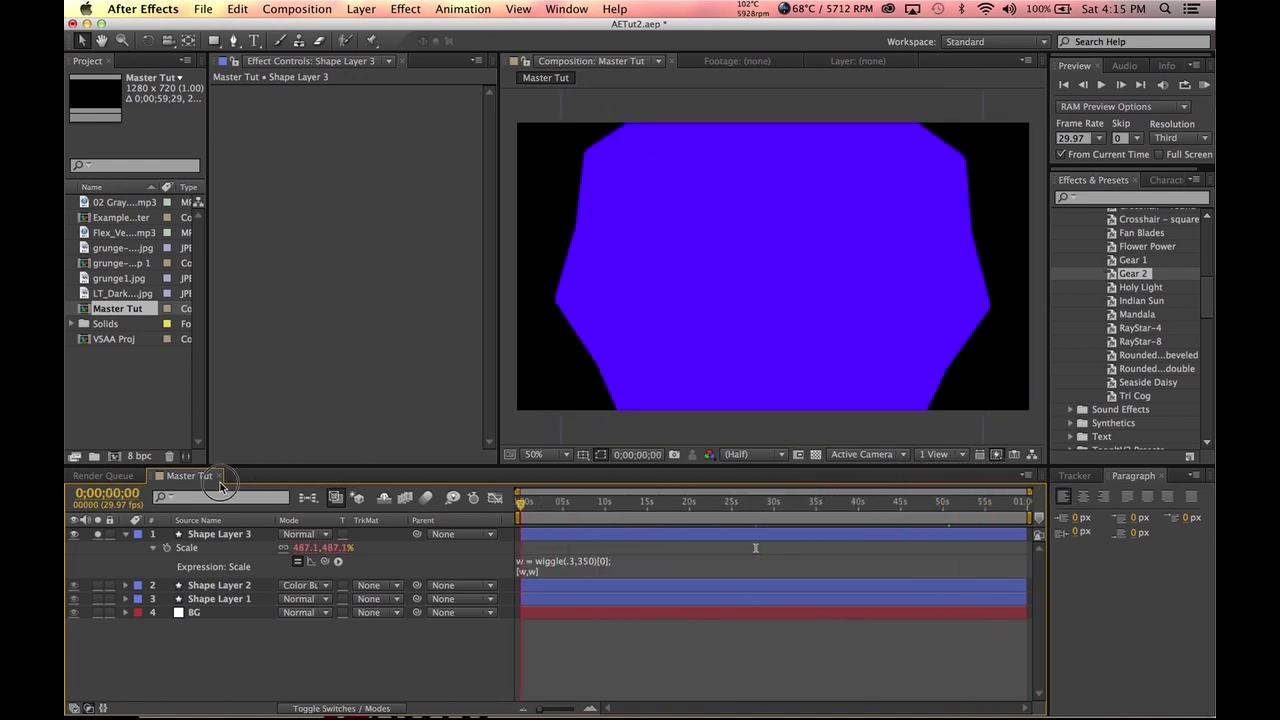
- Turn off solo and set Shape Layer 3's blend mode to Classic Color Burn
left_click(99, 535)
left_click(303, 534)
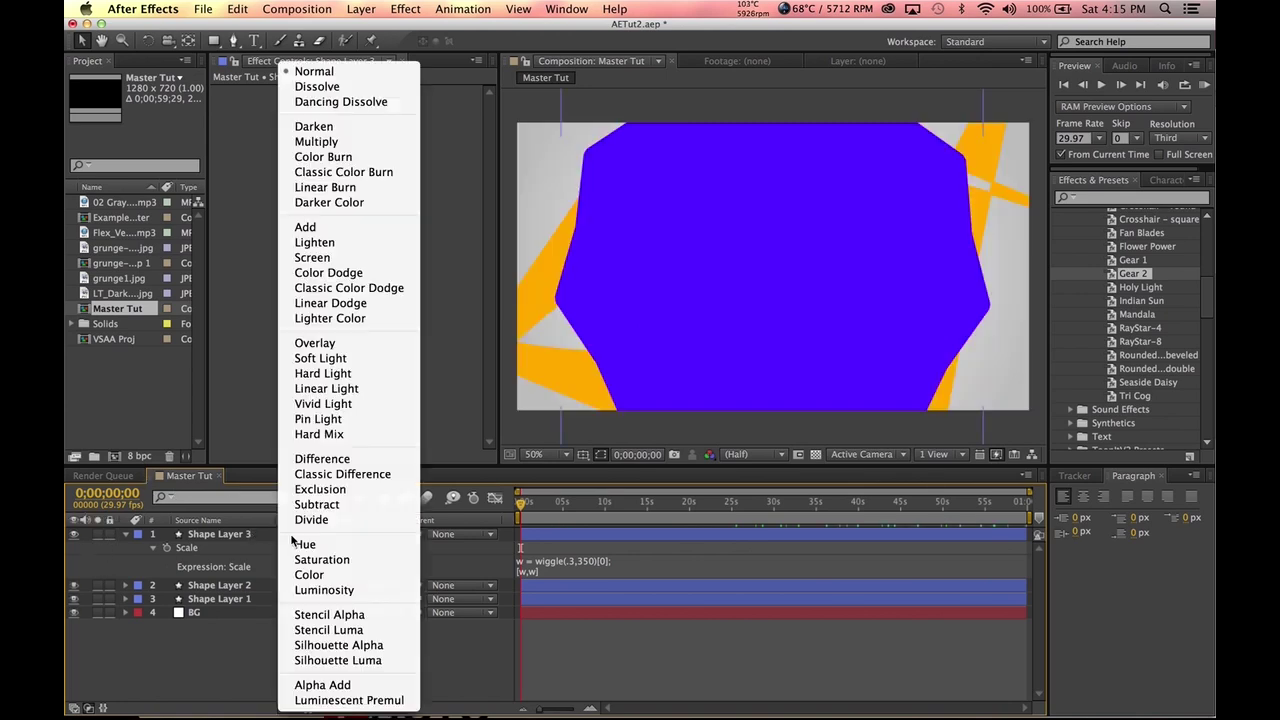
left_click(364, 173)
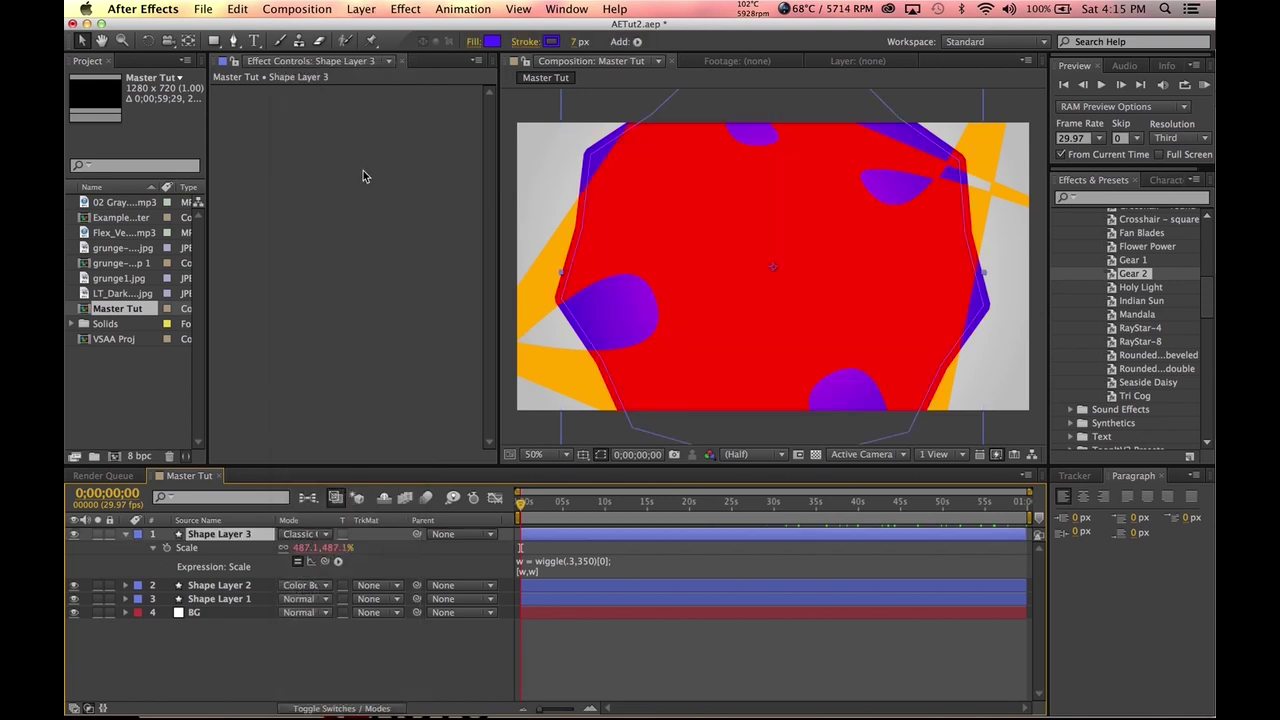
- Preview the blend, then move Shape Layer 3 below Shape Layer 2
key("KP_0")
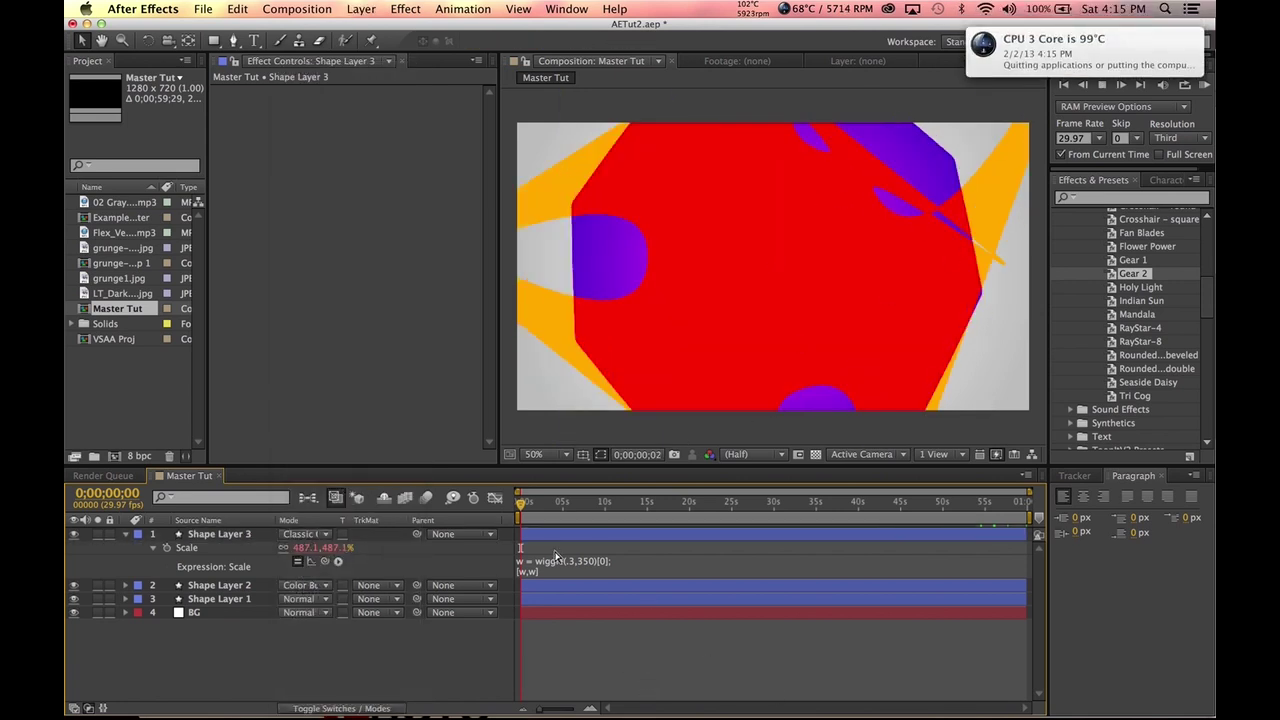
left_click(615, 517)
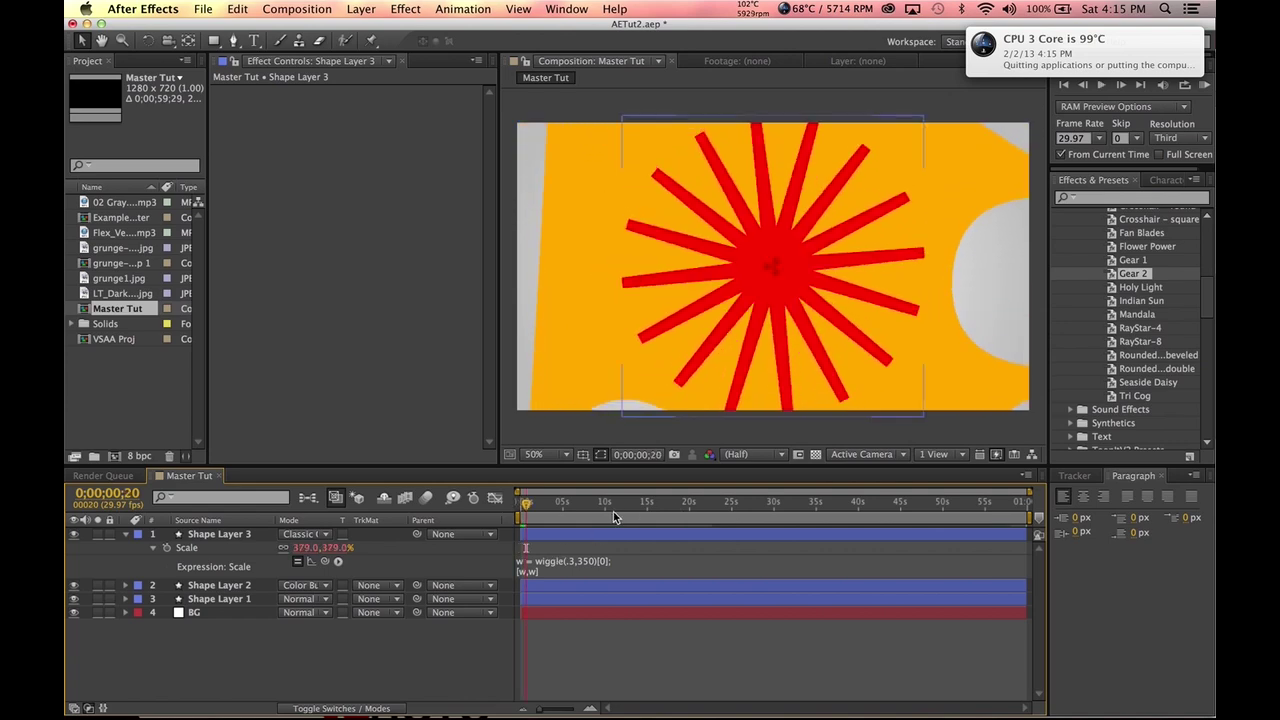
left_click_drag(556, 503, 873, 502)
left_click_drag(907, 502, 997, 503)
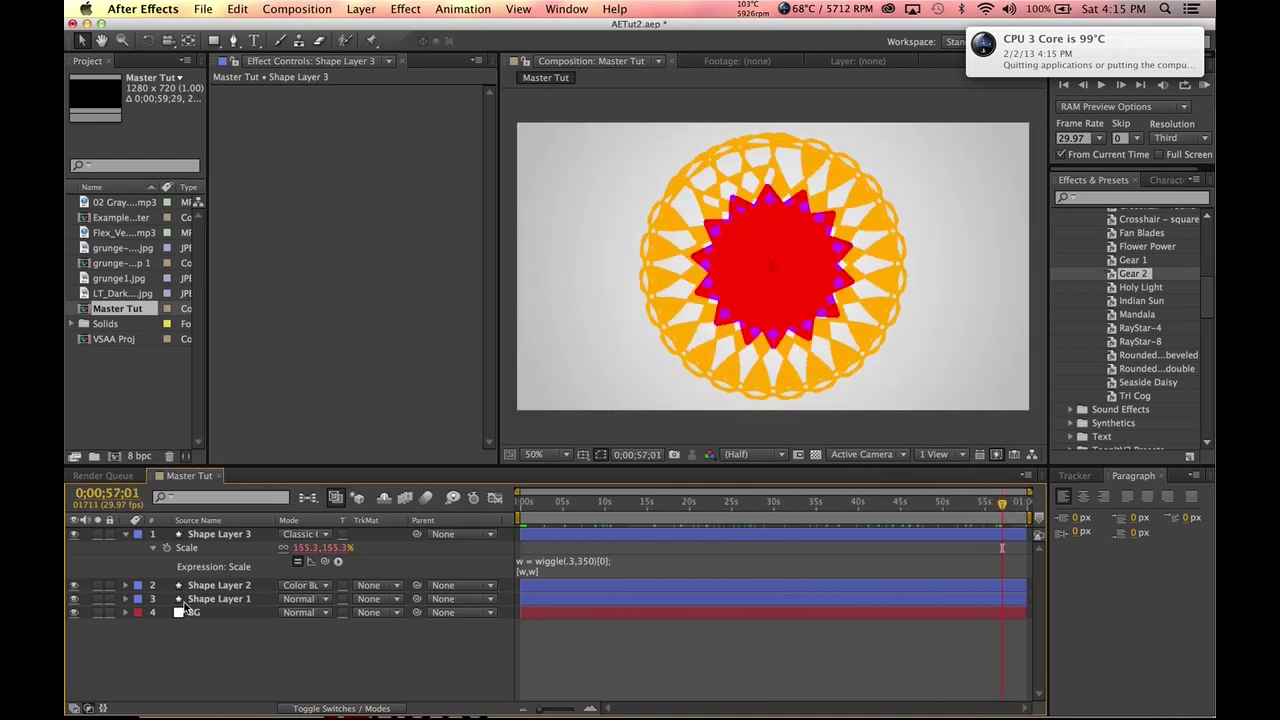
left_click_drag(205, 535, 225, 600)
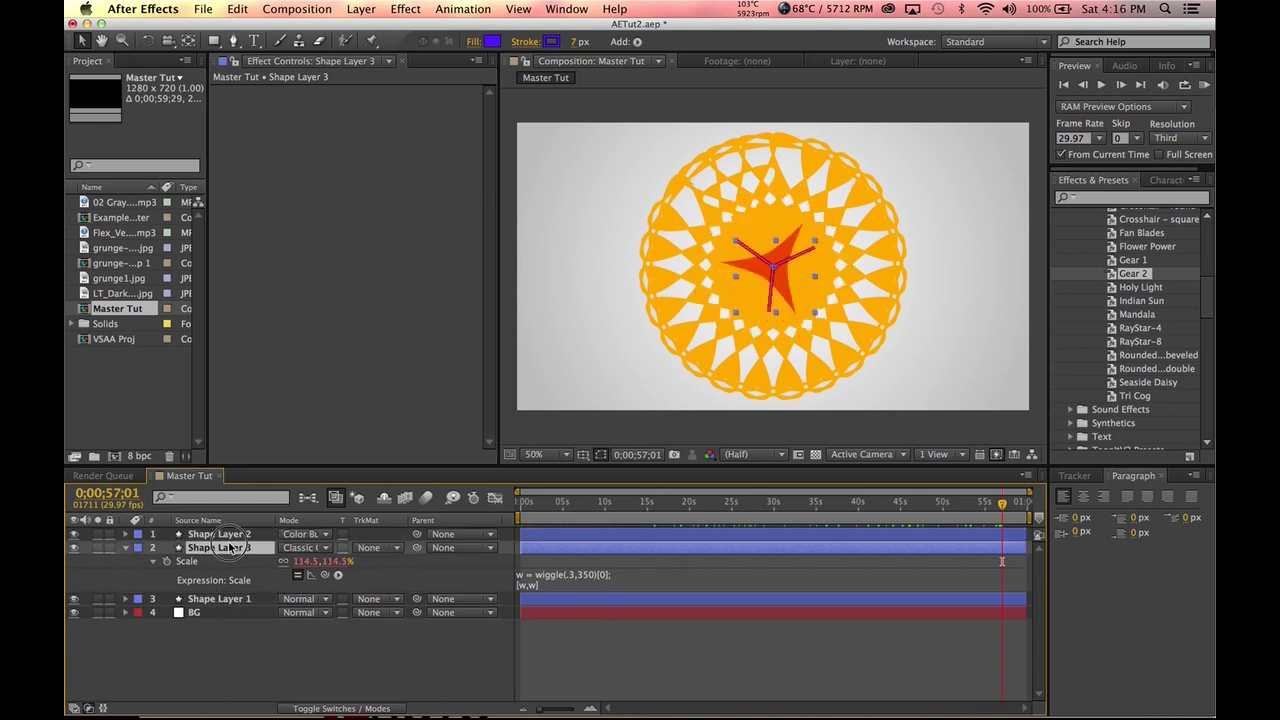
- Undo the reorder, try Classic Color Burn on Shape Layer 1, then return it to Normal
key("super+z")
left_click(228, 603)
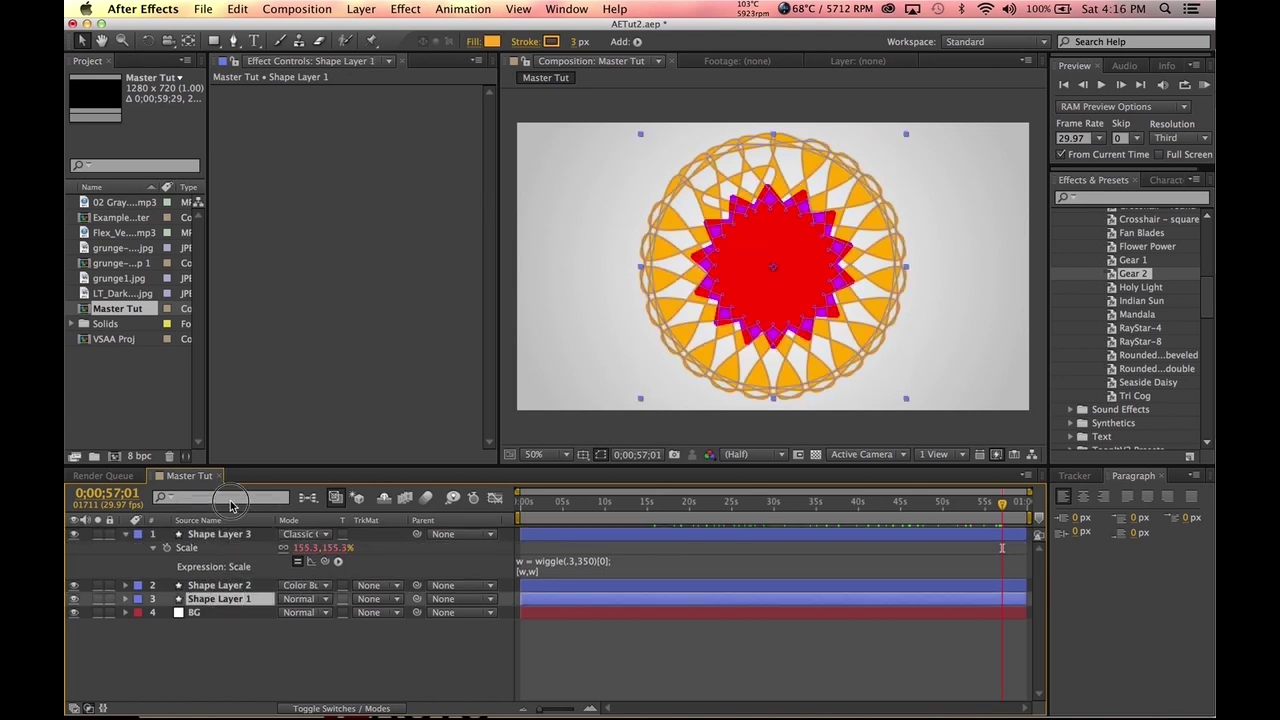
left_click_drag(236, 540, 265, 598)
left_click(306, 599)
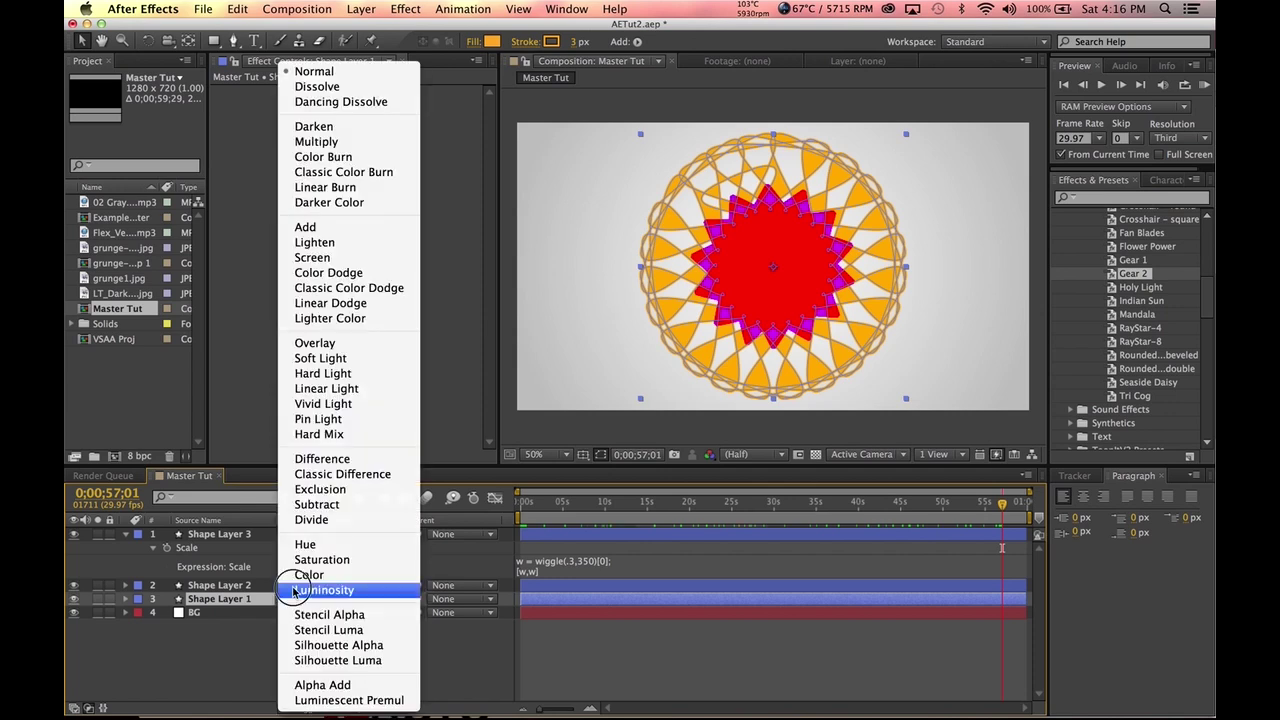
left_click(360, 172)
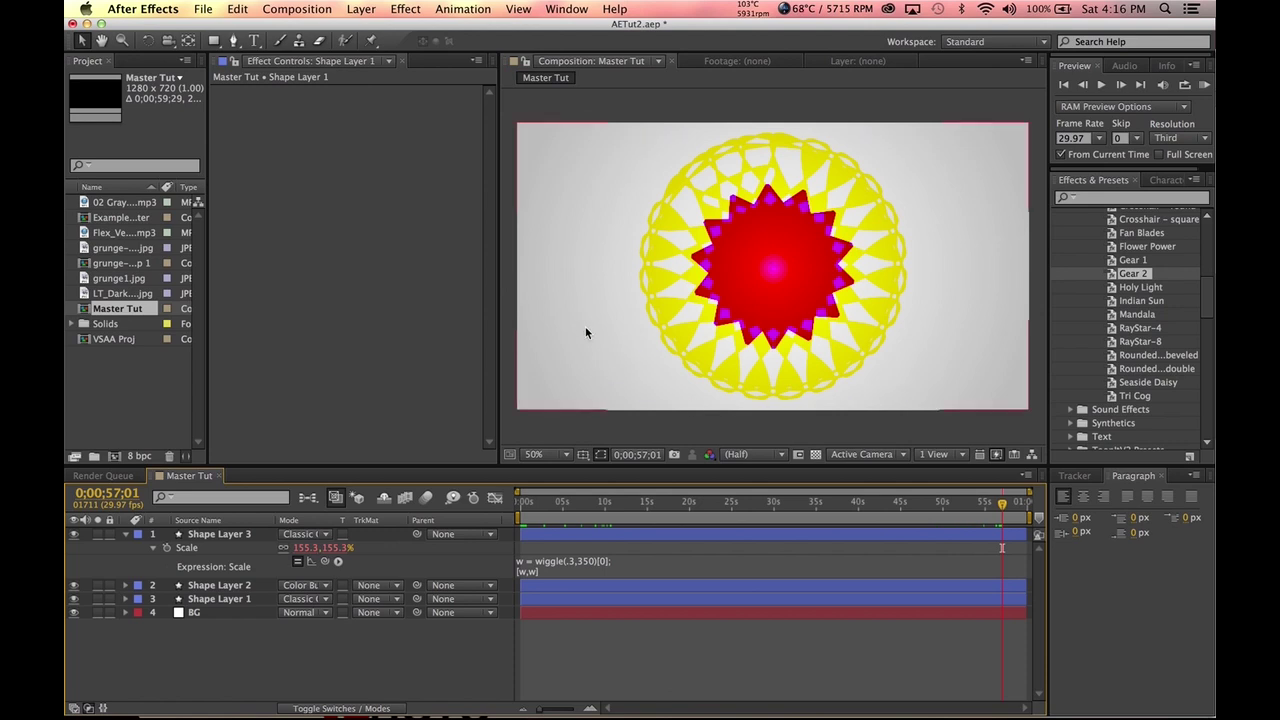
left_click(843, 237)
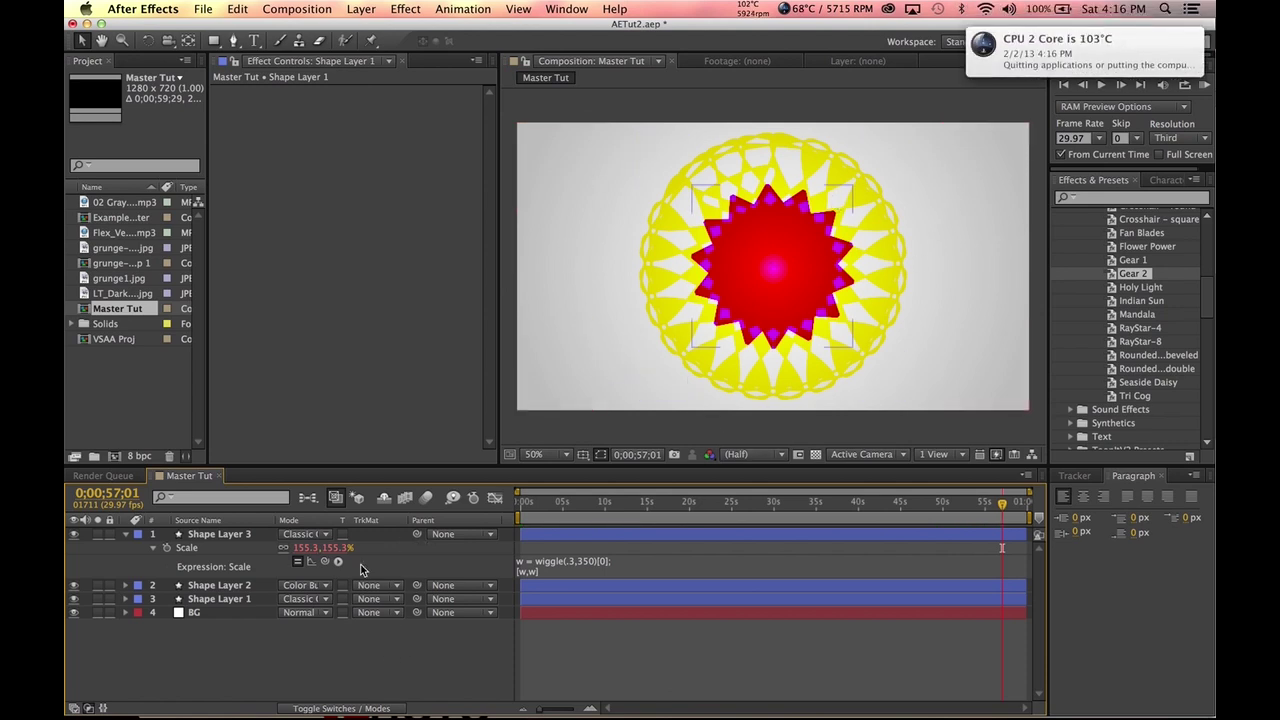
left_click(322, 599)
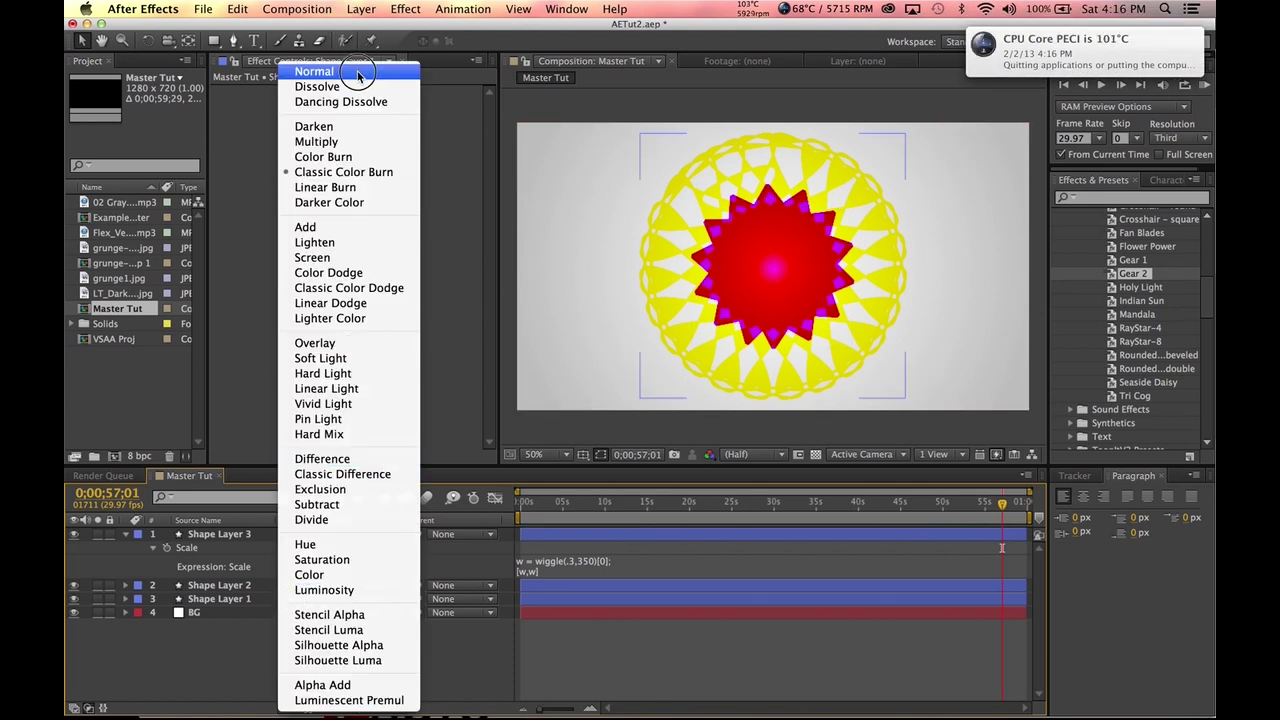
left_click(314, 71)
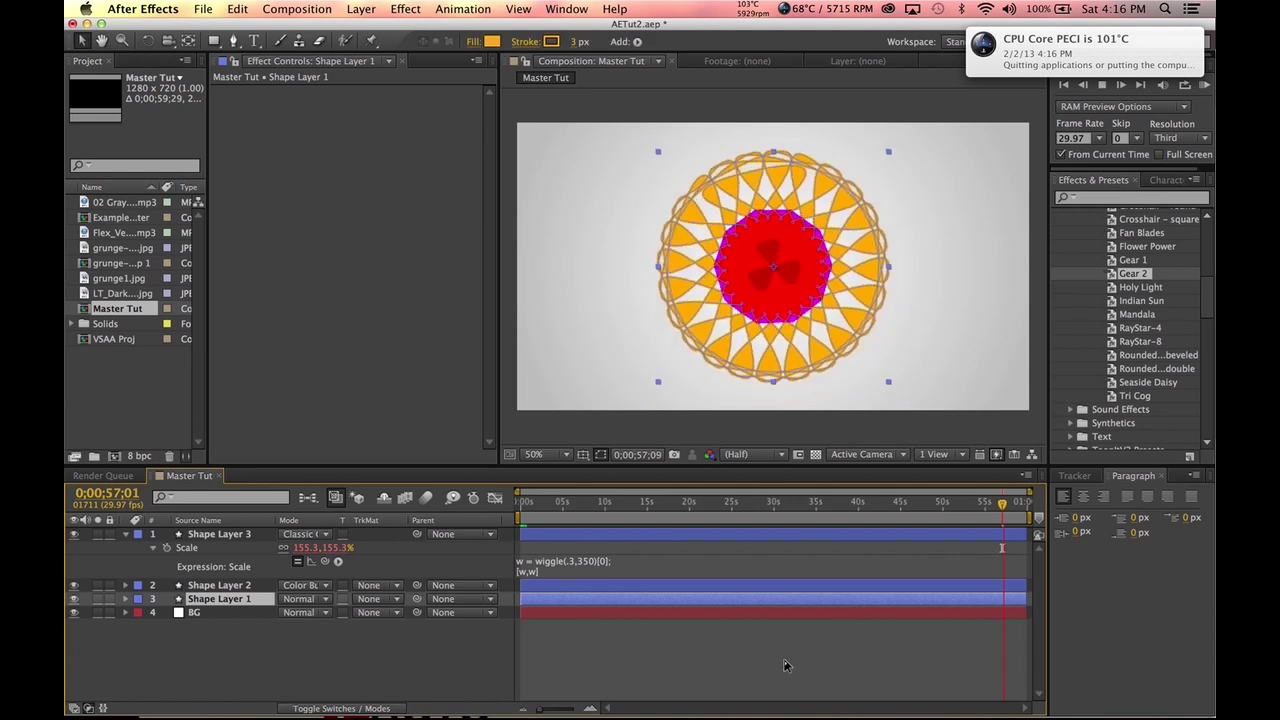
- Preview the animation, park the time at 0;00;50;01, and scroll to the Sprites – Still presets
left_click(625, 664)
key("space")
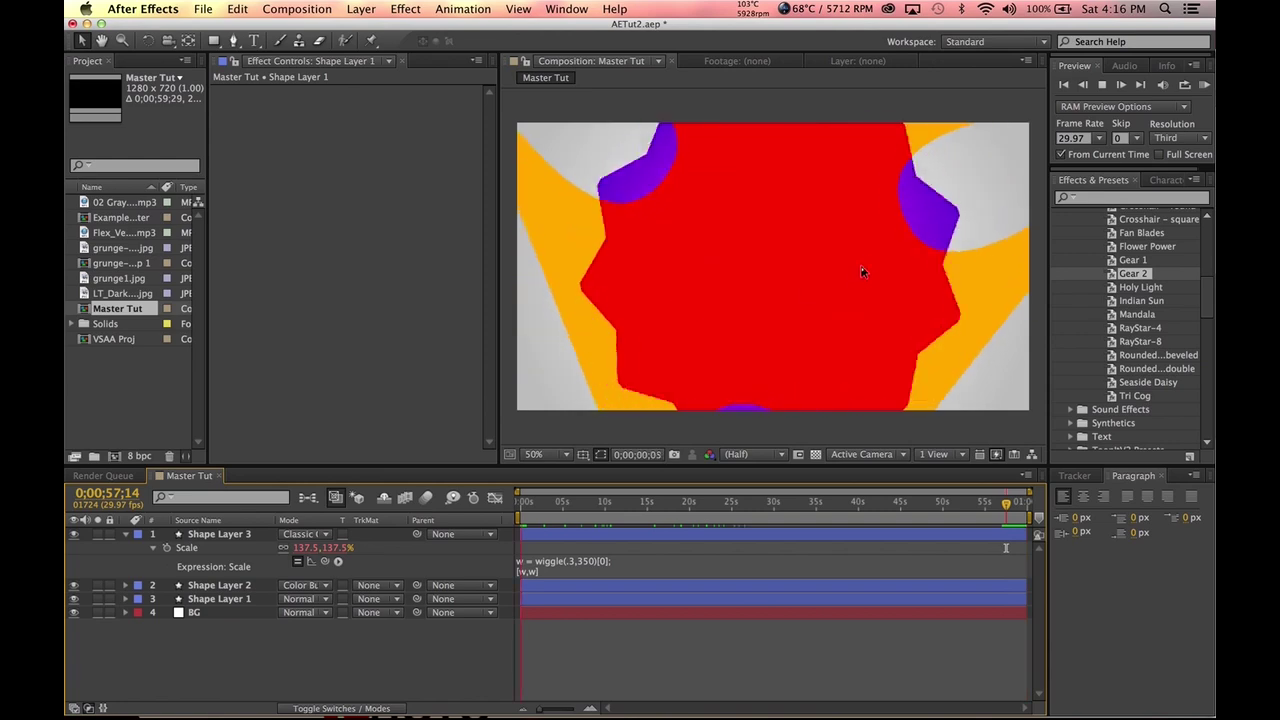
left_click_drag(629, 505, 877, 507)
key("space")
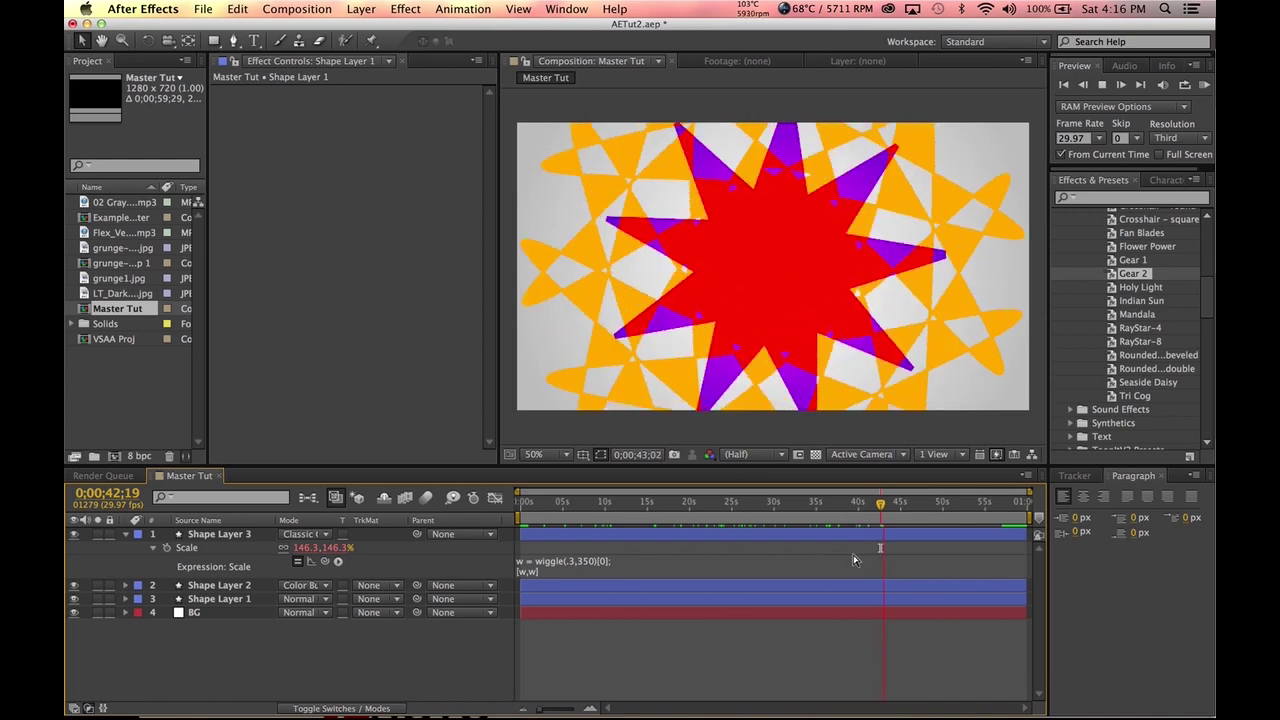
key("space")
left_click_drag(904, 515, 943, 513)
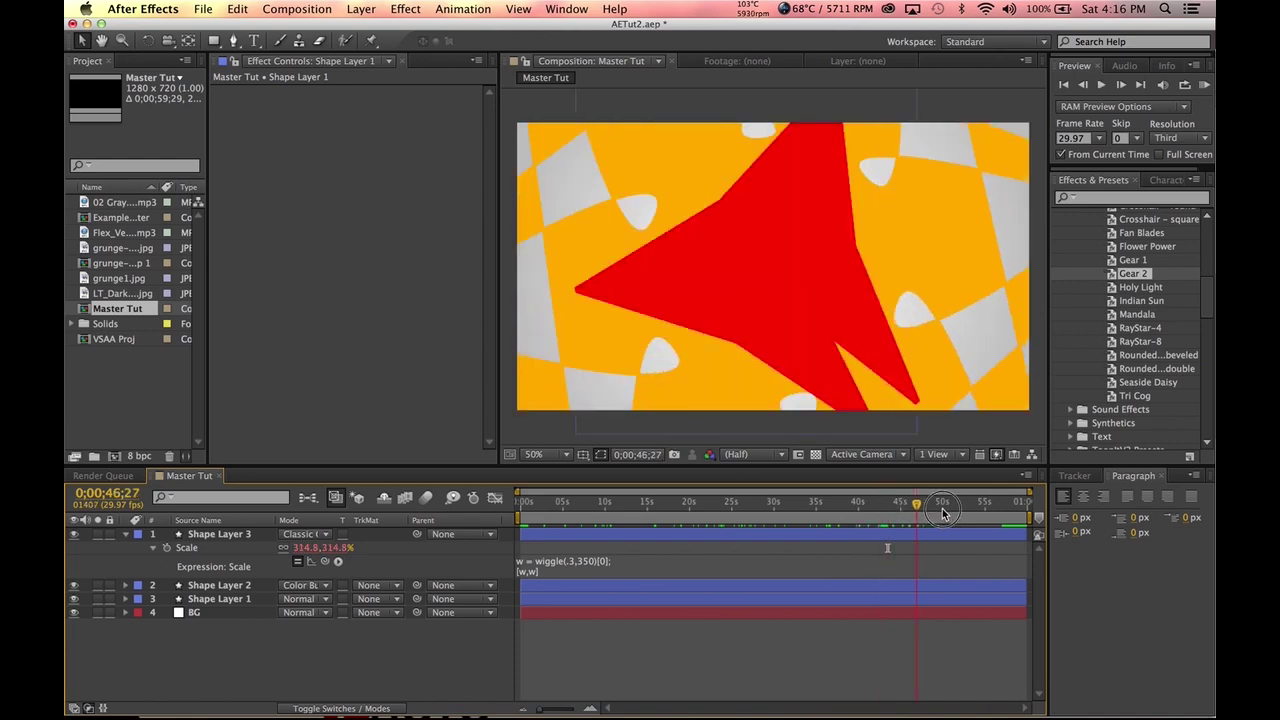
left_click_drag(1210, 287, 1210, 259)
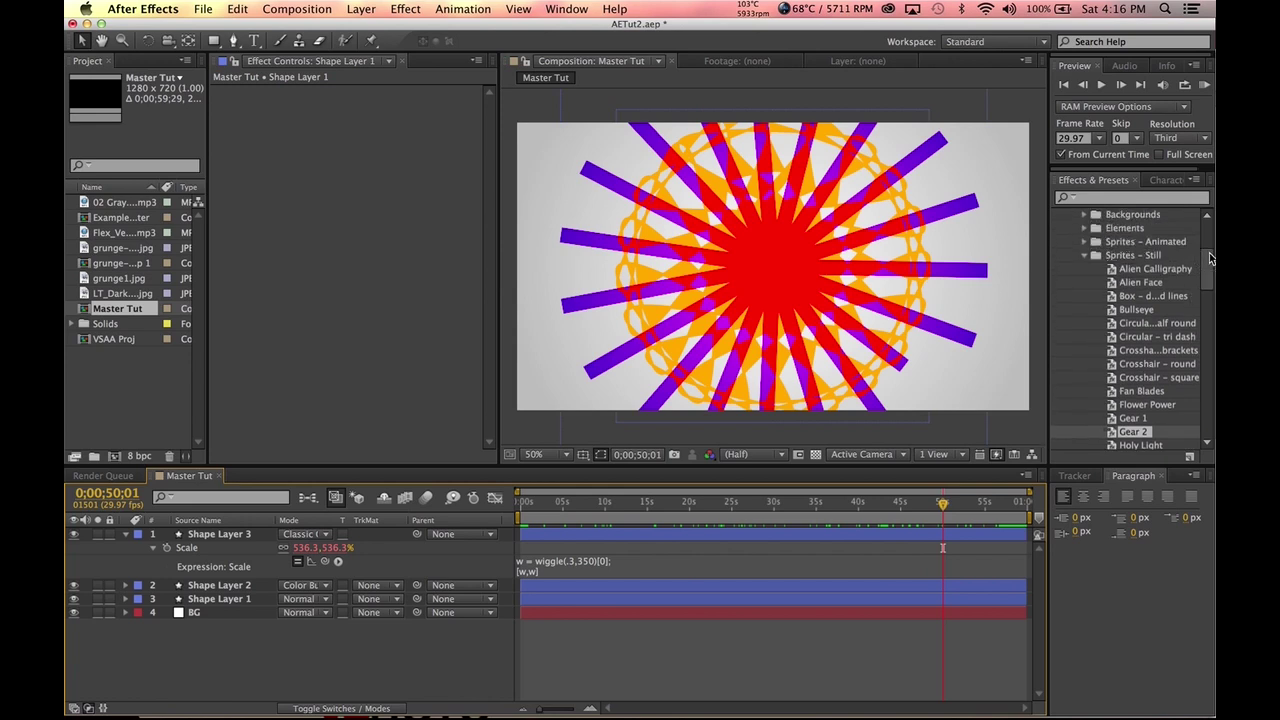
- Apply the Bullseye preset as Shape Layer 4 and expand it down to Ellipse 1
double_click(1135, 311)
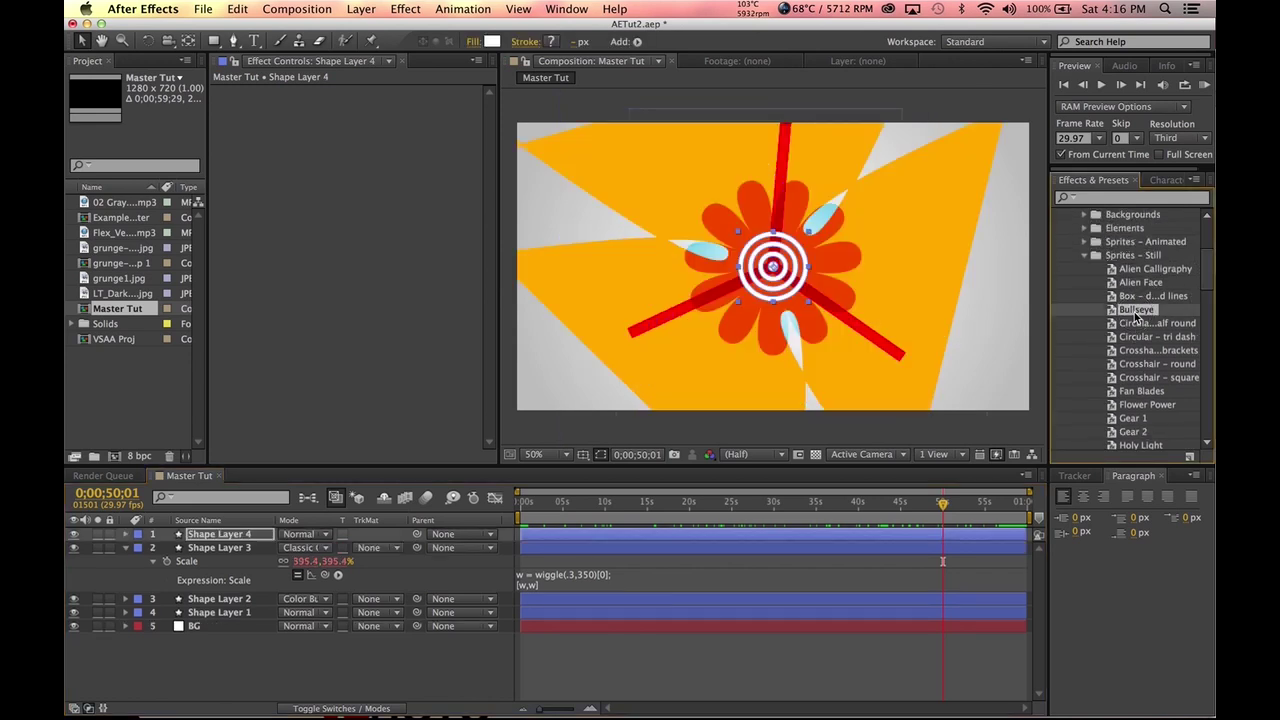
left_click(155, 550)
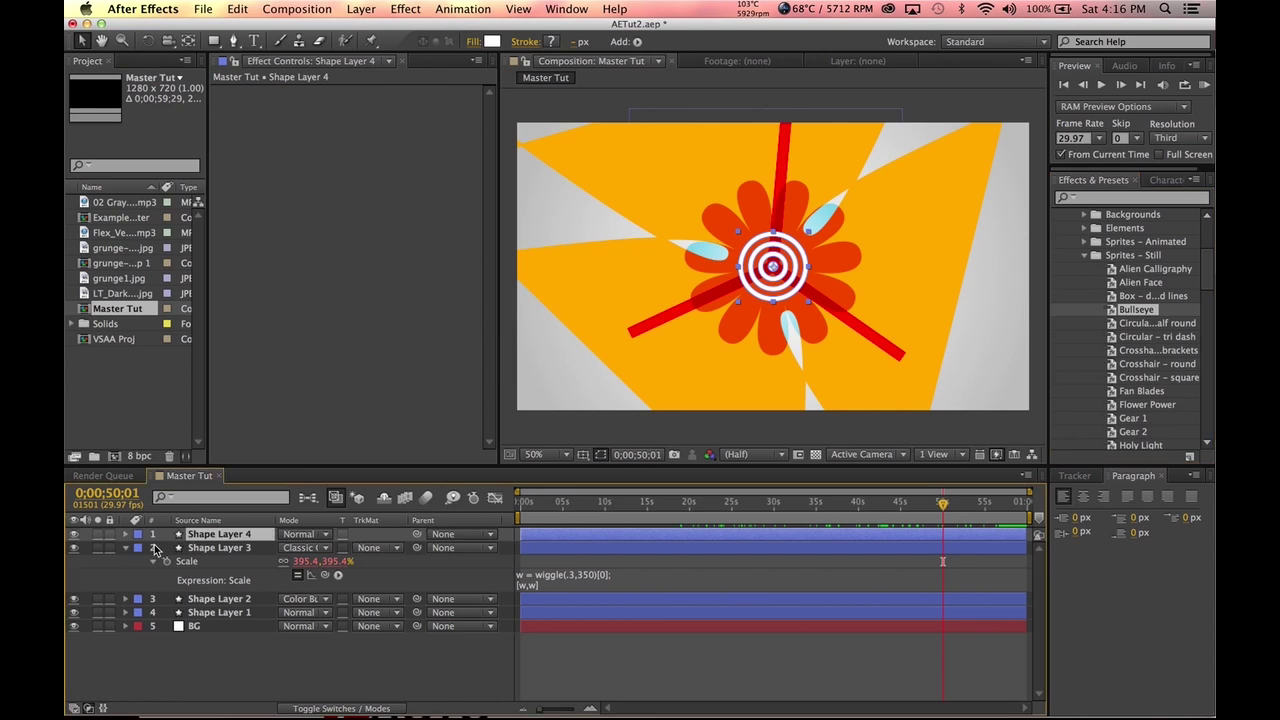
left_click(125, 534)
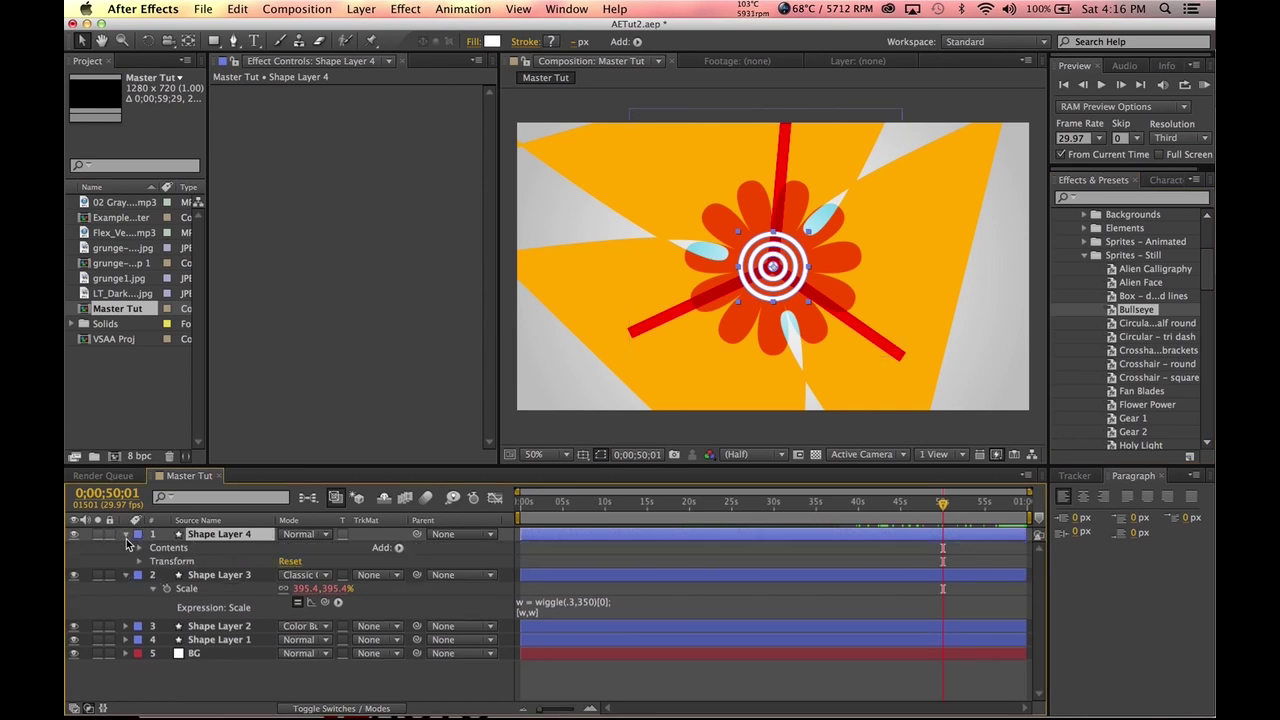
left_click(138, 549)
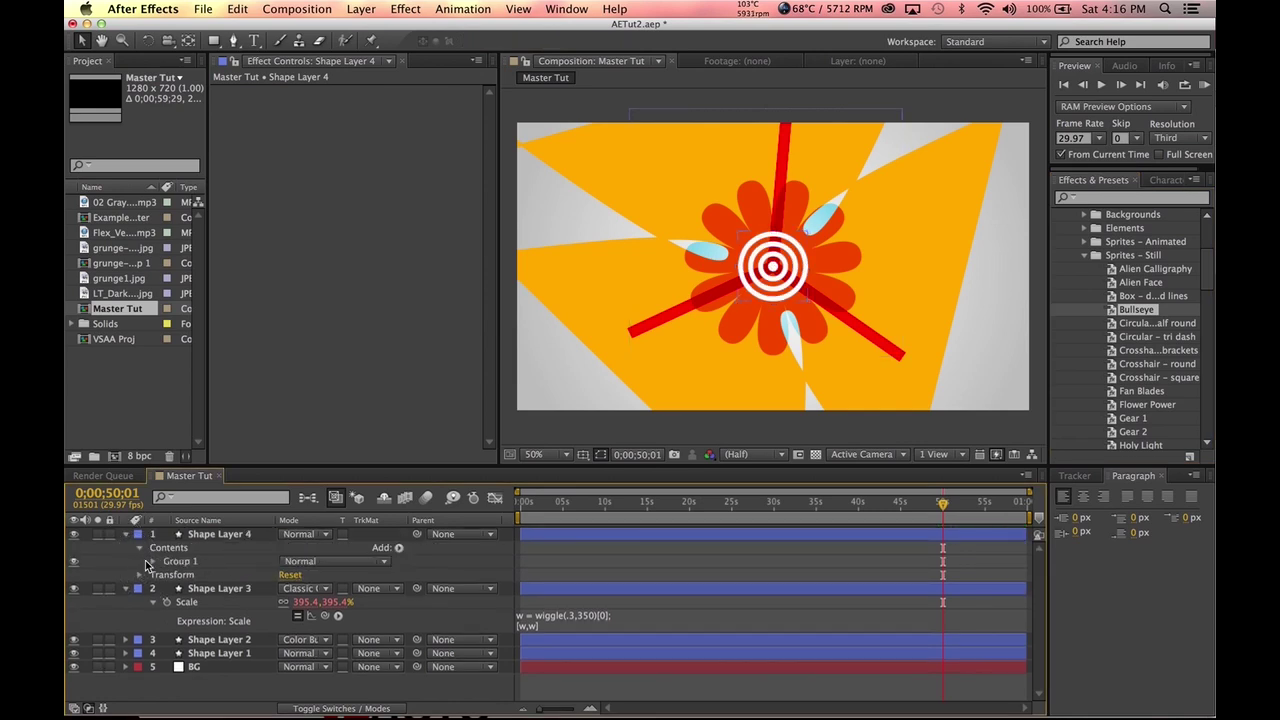
left_click(153, 563)
left_click(167, 576)
- Test enlarging Ellipse 1 to 741 by 741, undo it, and collapse Shape Layer 4
left_click_drag(313, 588, 650, 465)
key("super+z")
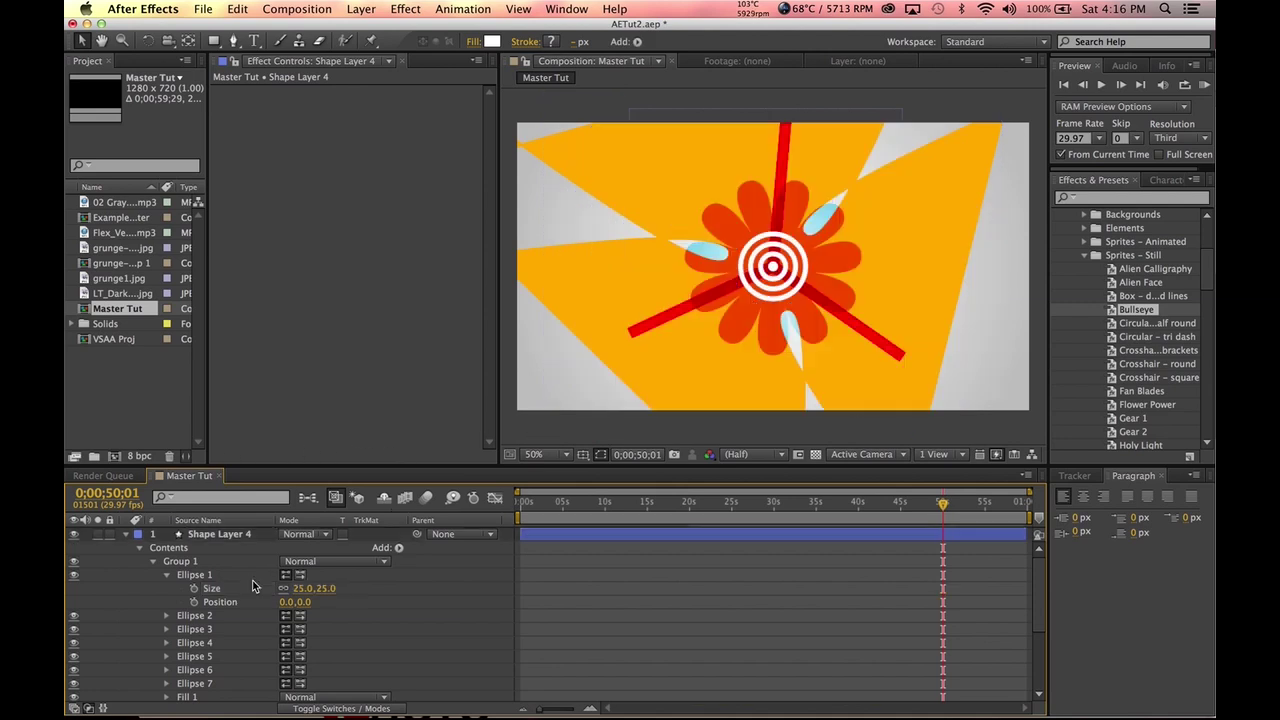
left_click(125, 536)
left_click(213, 536)
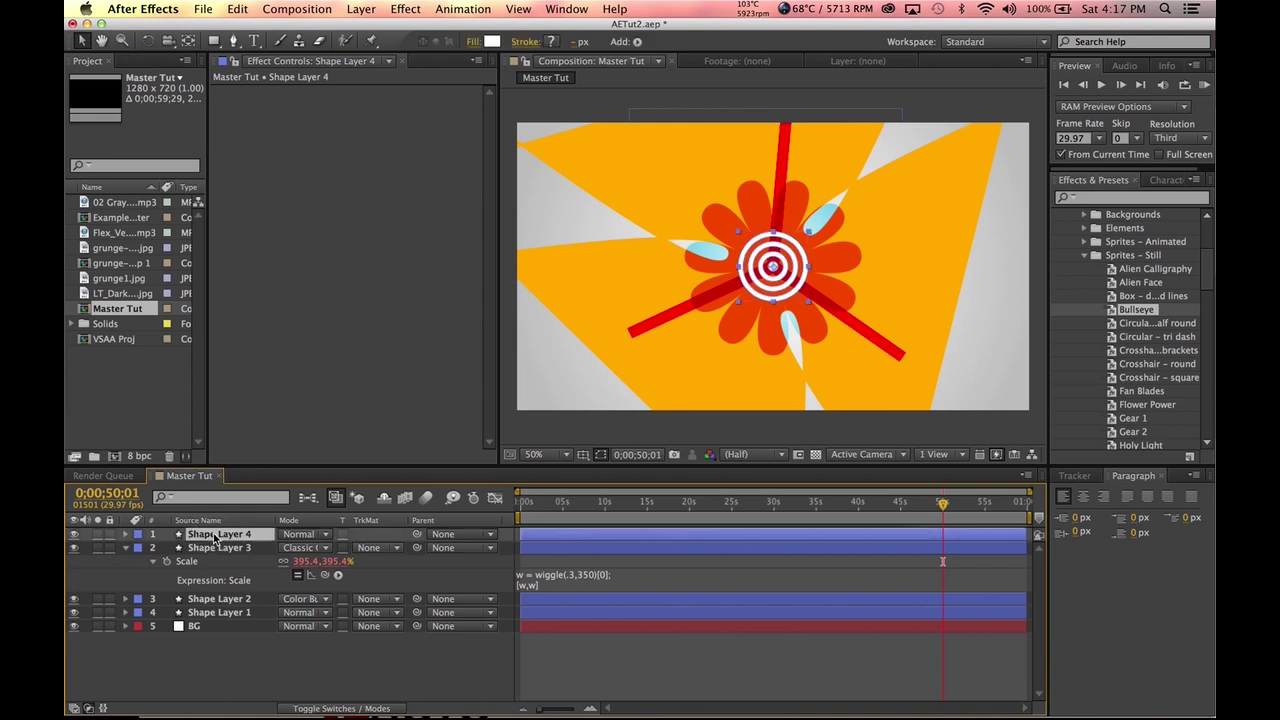
left_click(219, 549)
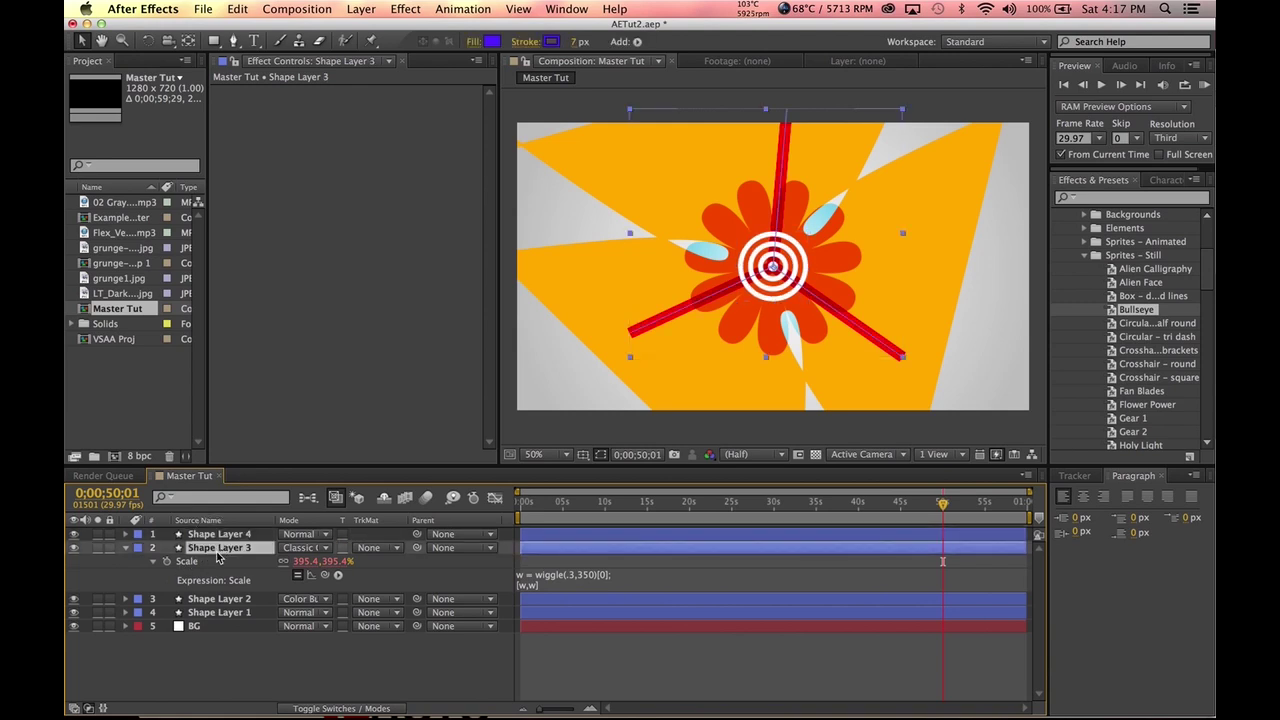
- Set Shape Layer 3's track matte to Alpha Inverted Matte "Shape Layer 4" and preview
left_click(125, 549)
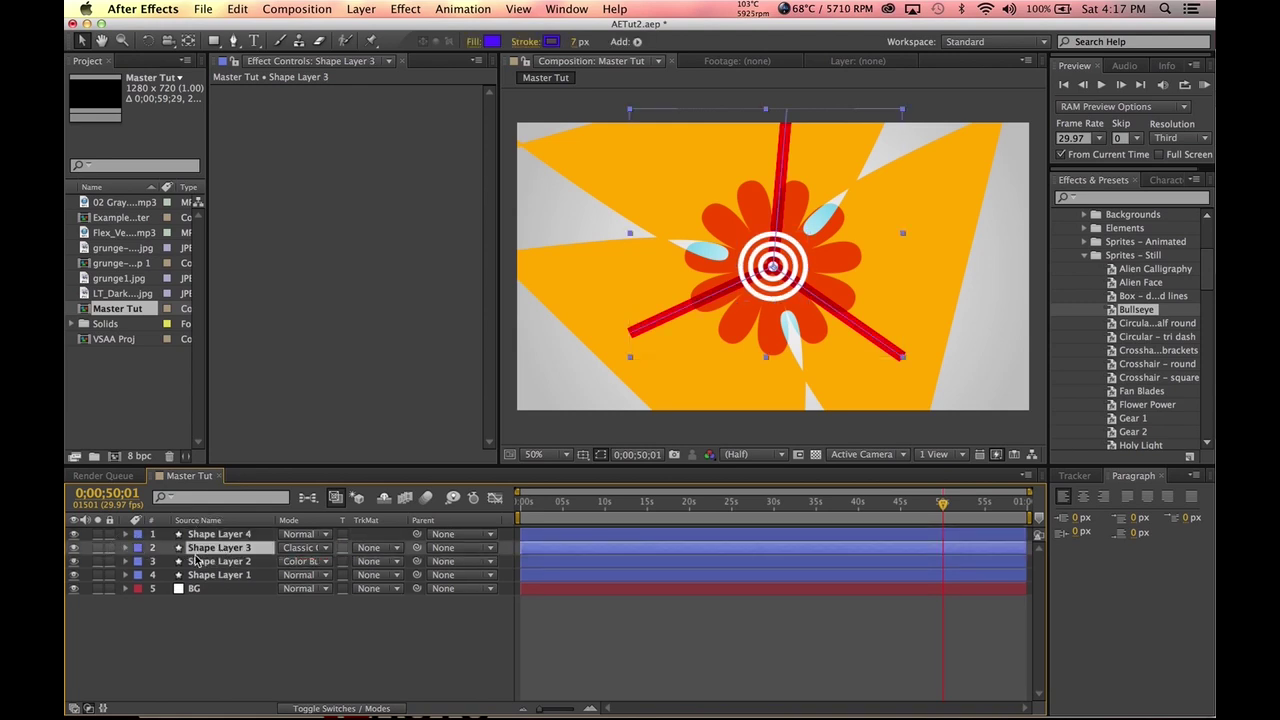
left_click(392, 551)
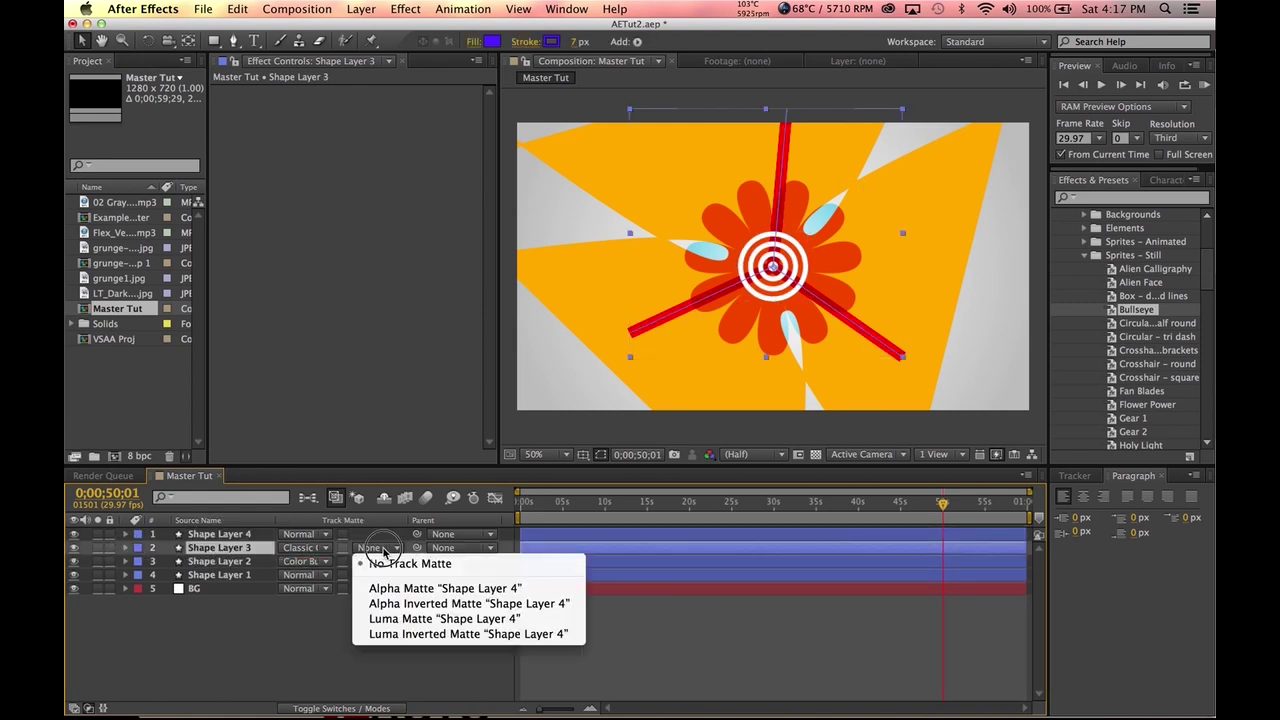
left_click(411, 604)
left_click(695, 690)
key("space")
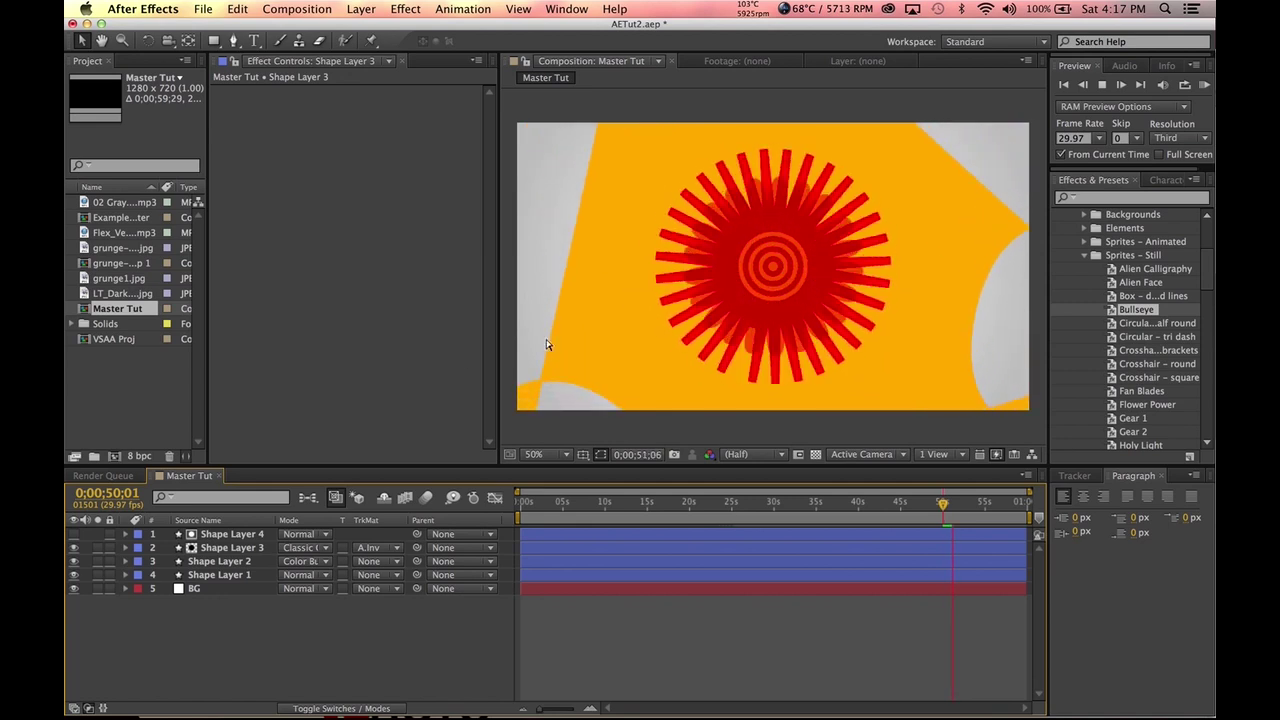
- Scale the bullseye layer, Shape Layer 4, up to about 542%
left_click(225, 535)
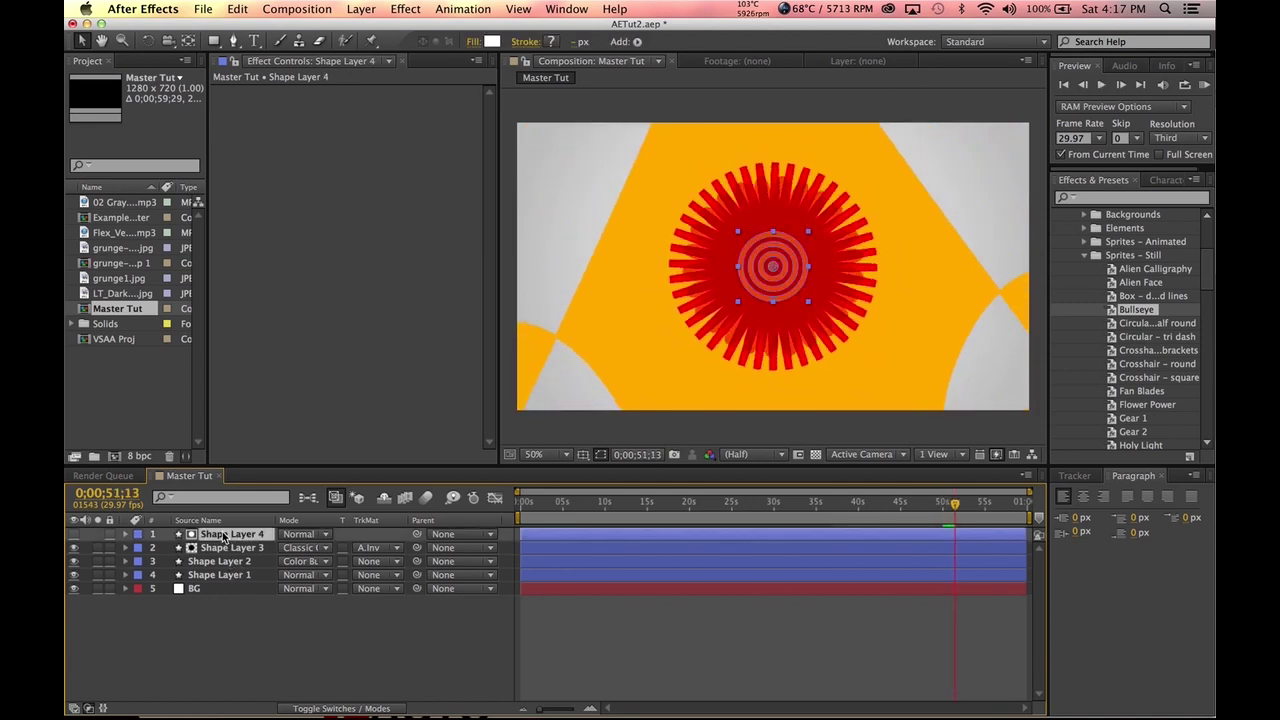
key("s")
left_click_drag(320, 547, 376, 603)
left_click(347, 634)
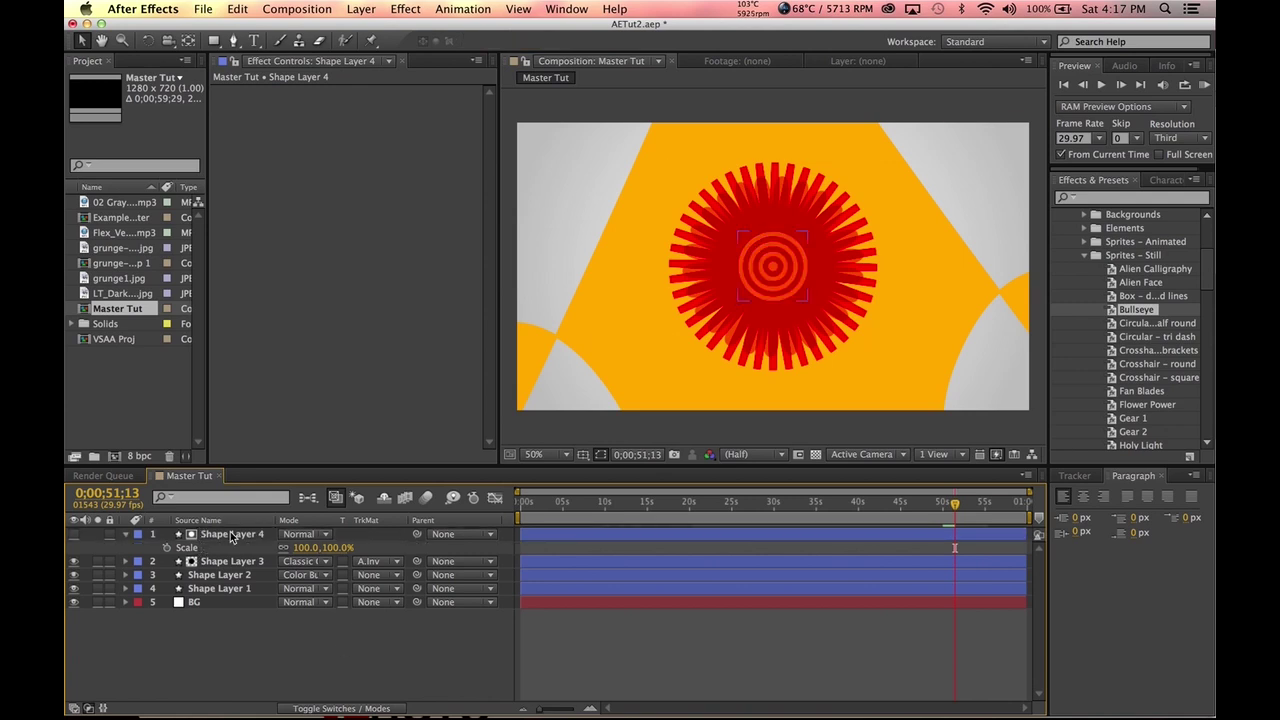
left_click(231, 537)
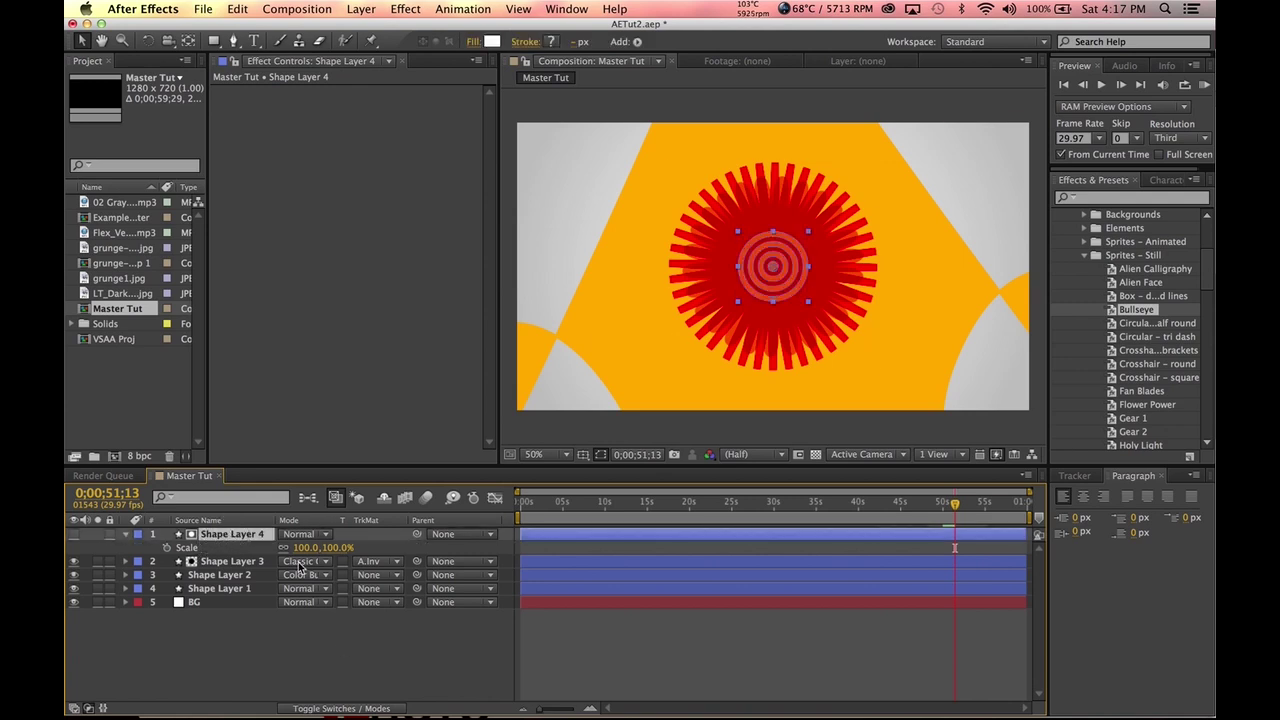
left_click(222, 562)
left_click(378, 566)
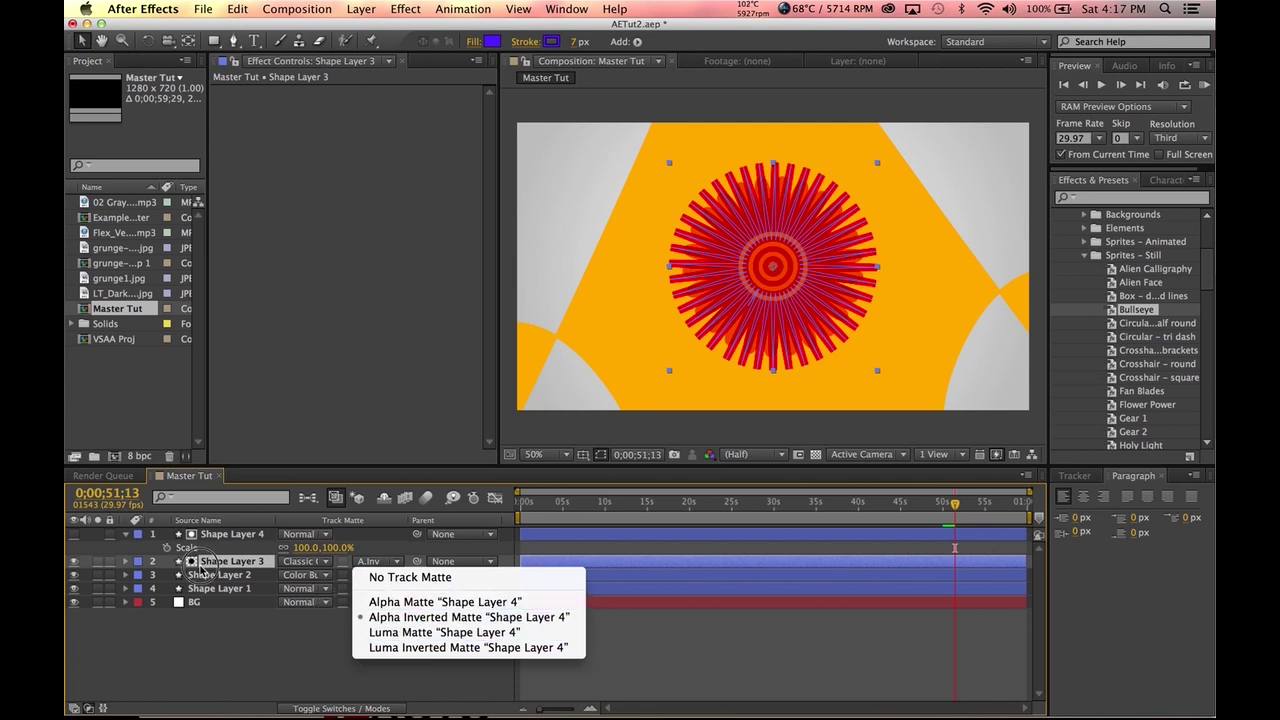
left_click(203, 540)
left_click(211, 540)
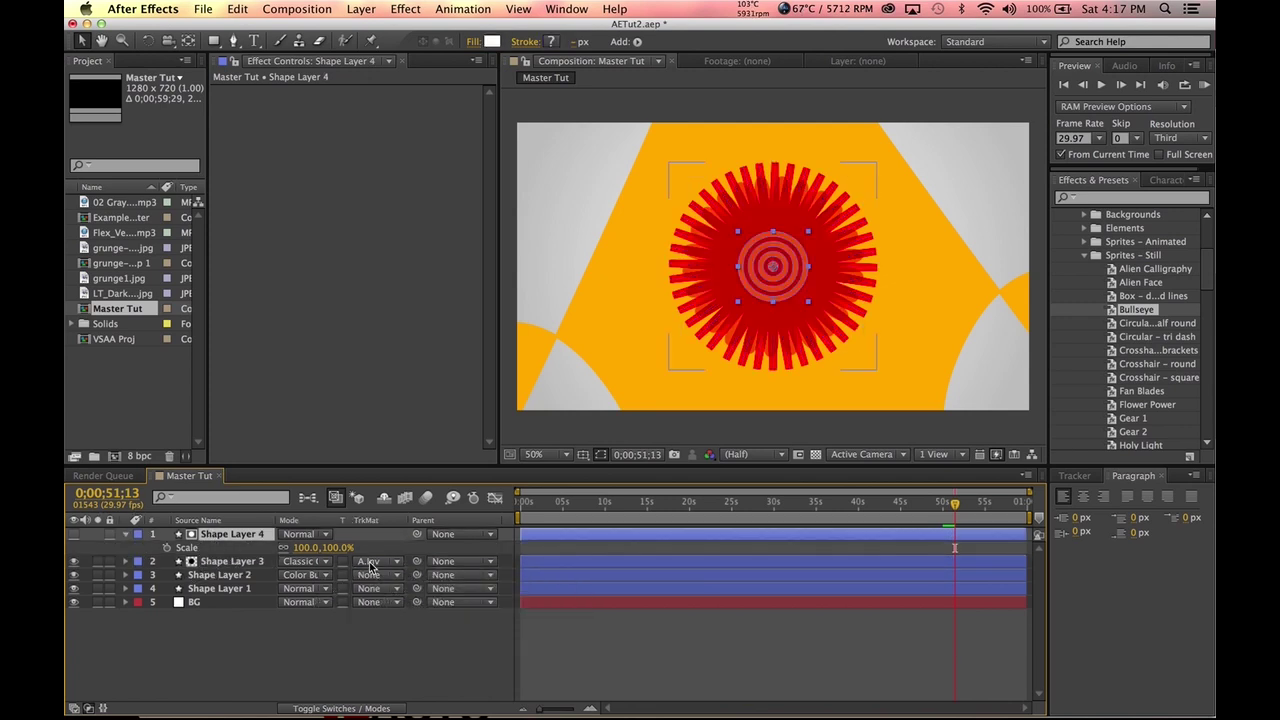
left_click_drag(338, 553, 622, 466)
key("ctrl+z")
left_click(226, 577)
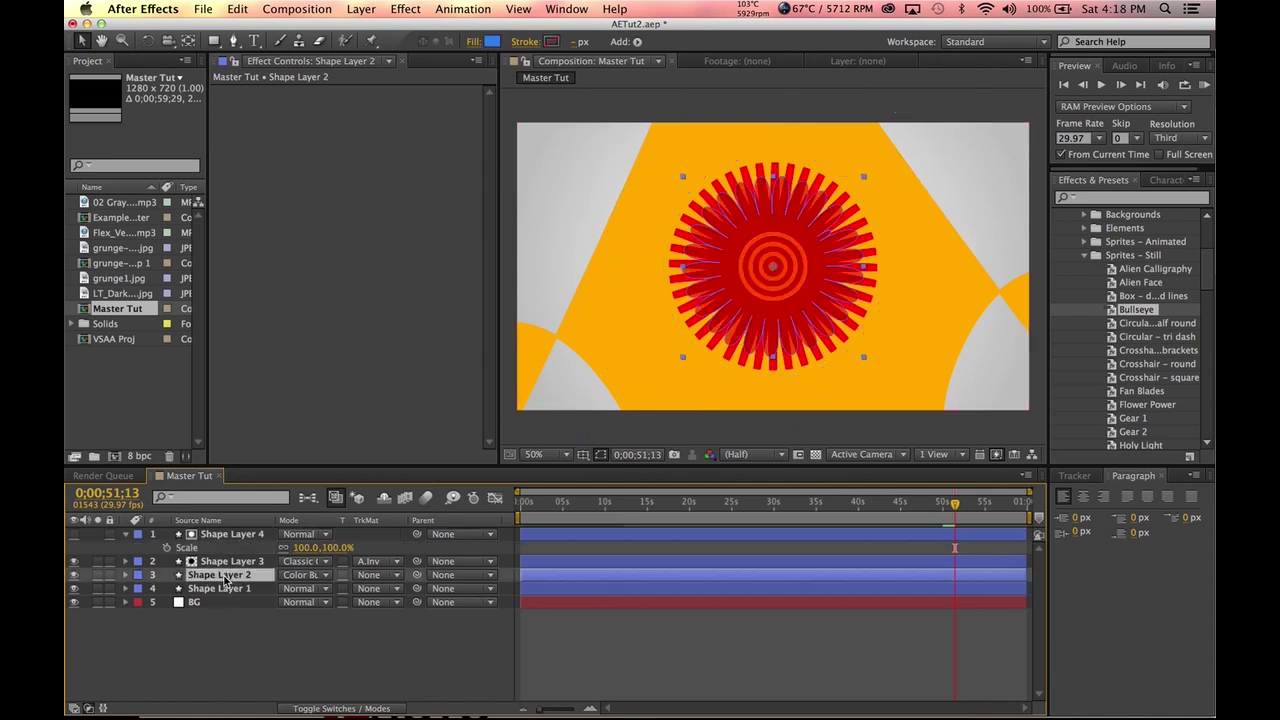
key("e")
key("e")
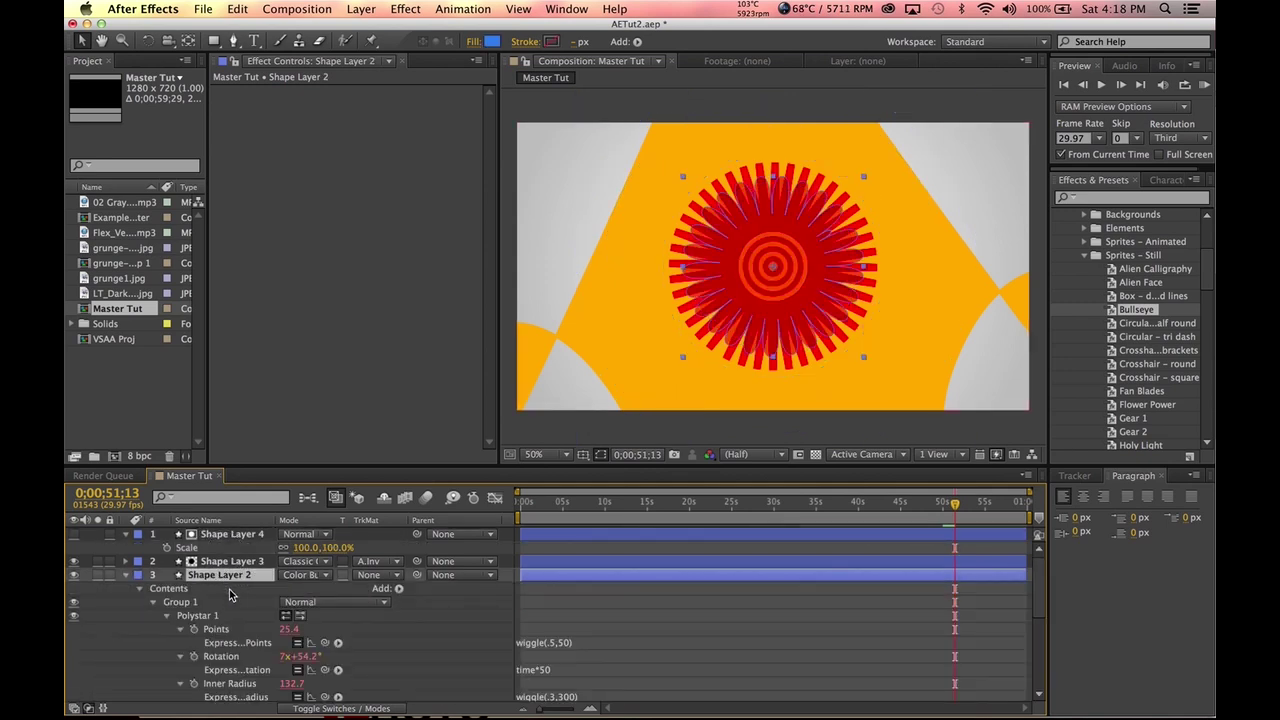
key("ctrl+grave")
left_click(203, 563)
key("e")
key("e")
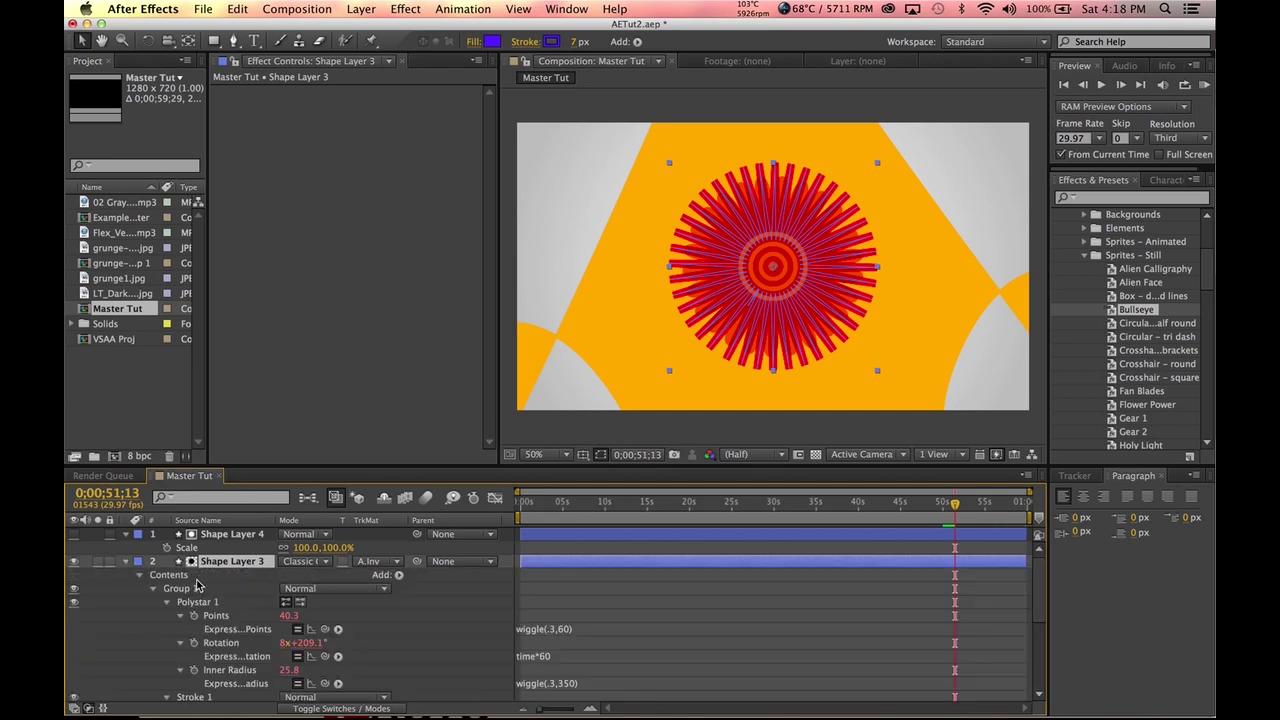
key("e")
key("e")
key("e")
key("e")
key("e")
key("e")
key("e")
key("e")
key("e")
key("e")
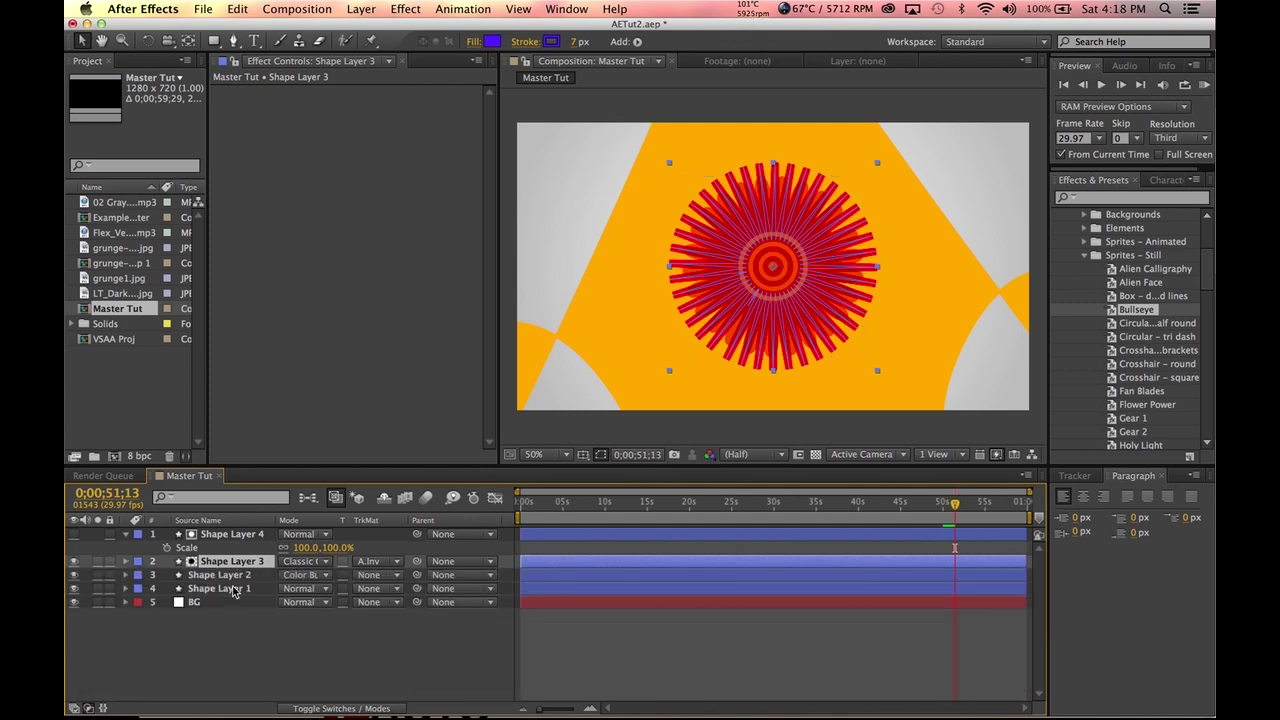
left_click(233, 591)
key("e")
key("e")
key("e")
key("e")
left_click(234, 577)
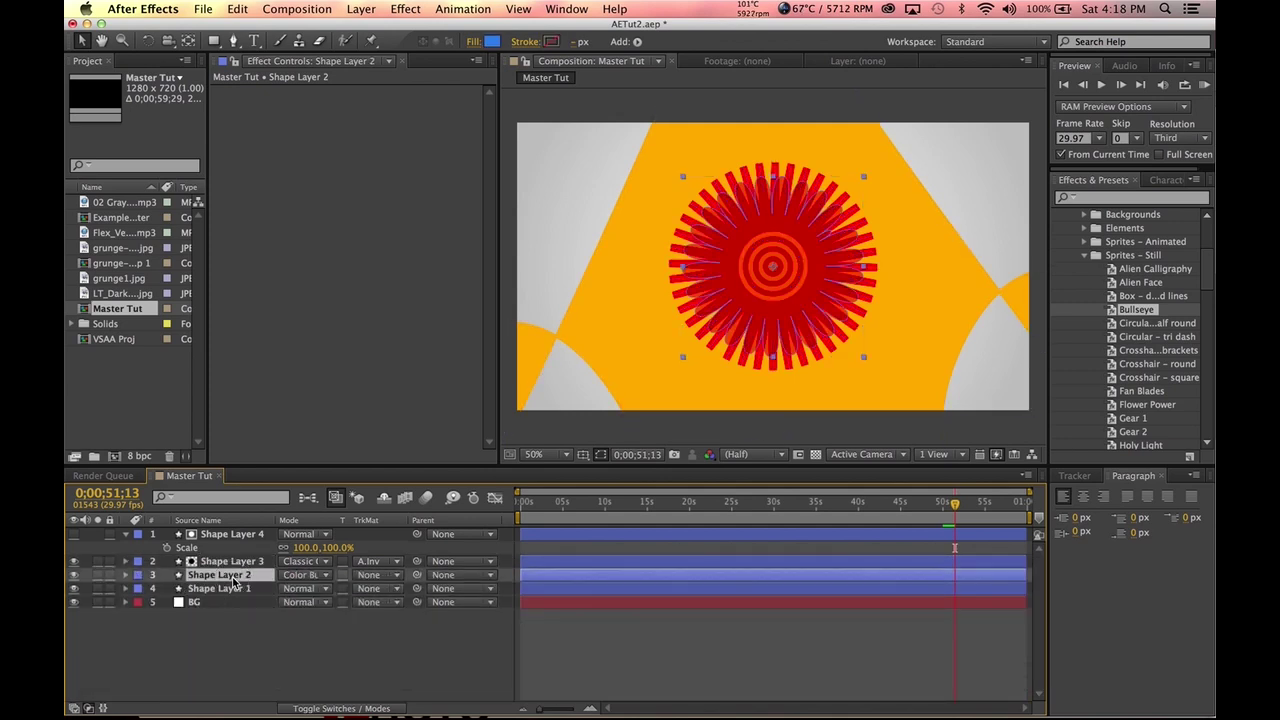
key("e")
key("e")
key("e")
key("e")
left_click(234, 563)
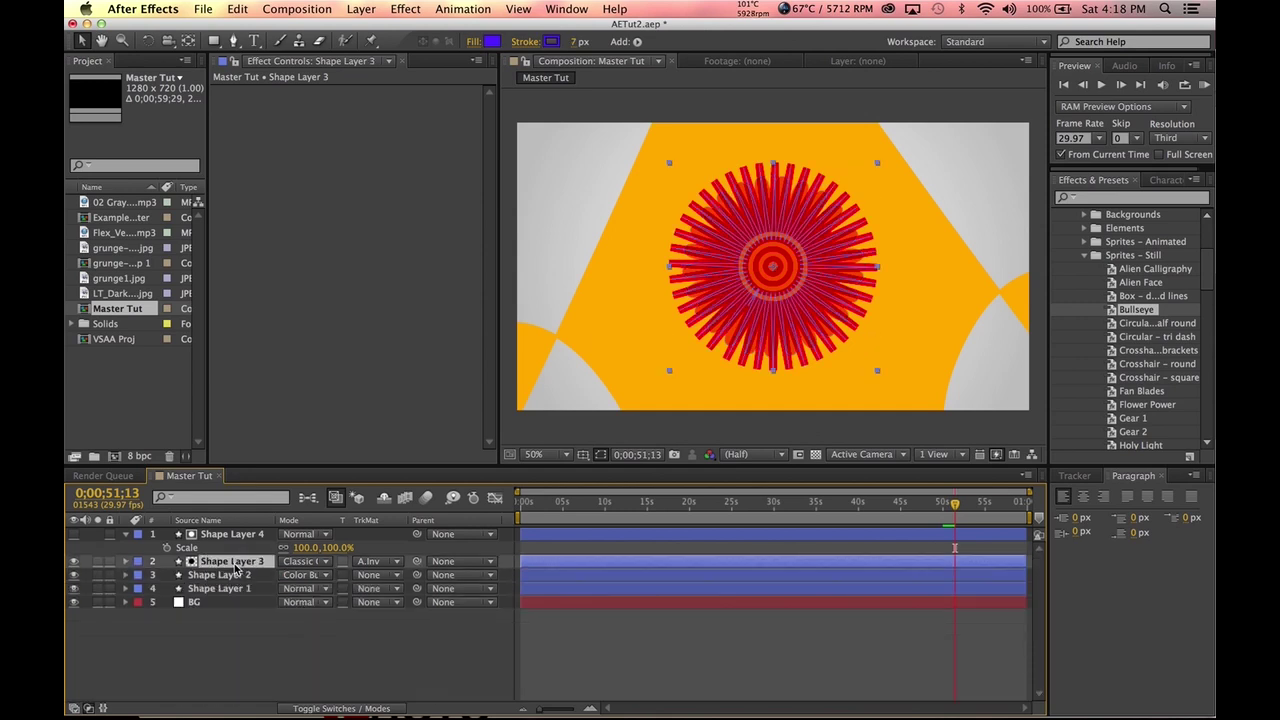
key("e")
key("e")
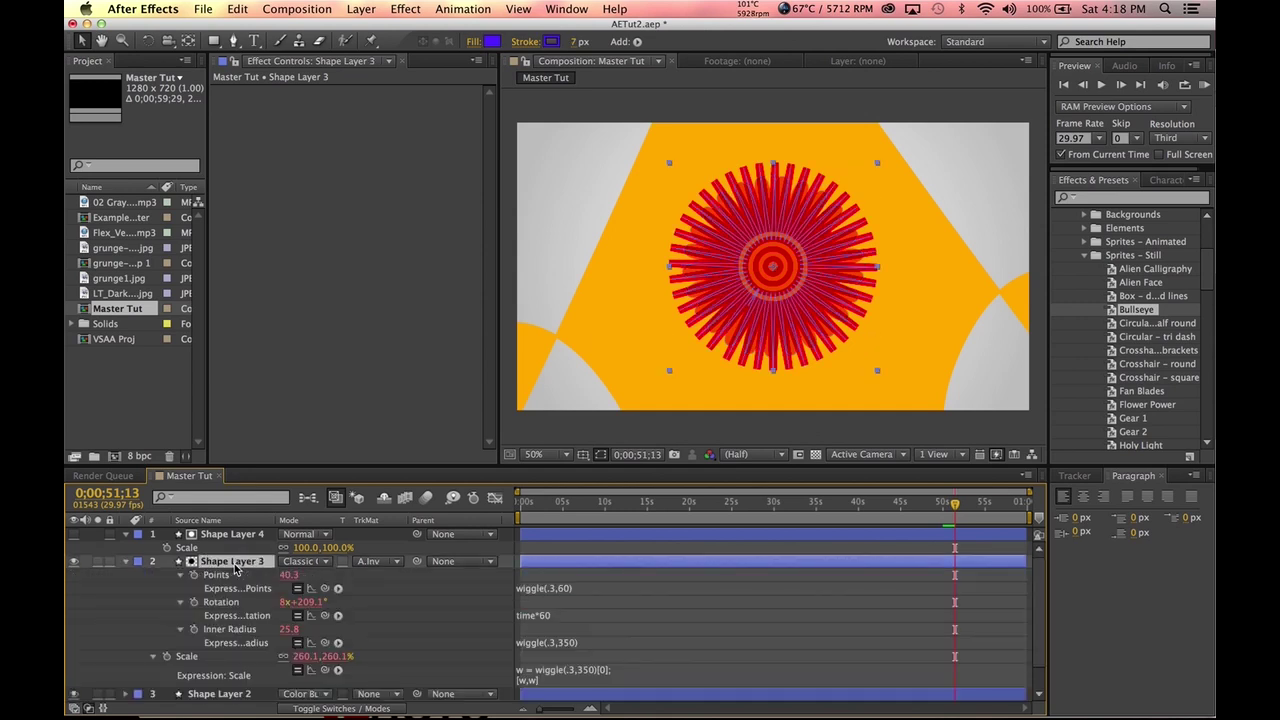
left_click(575, 682)
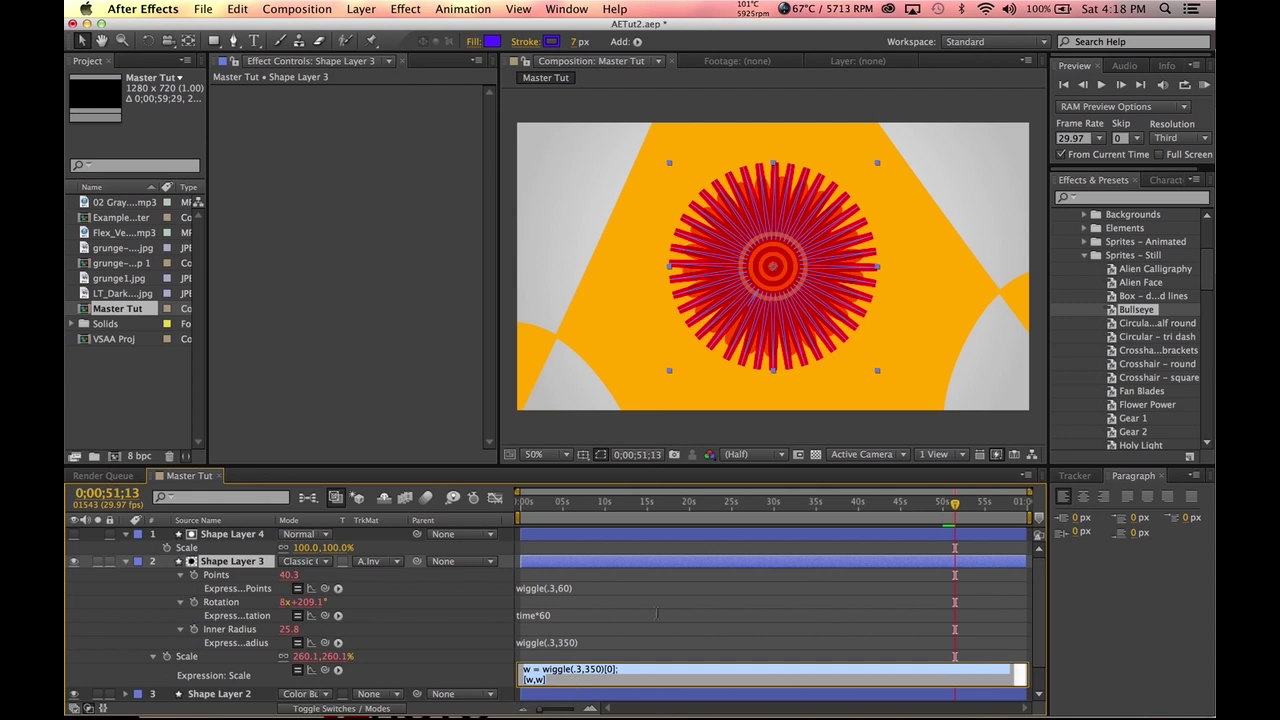
left_click(559, 612)
left_click(199, 562)
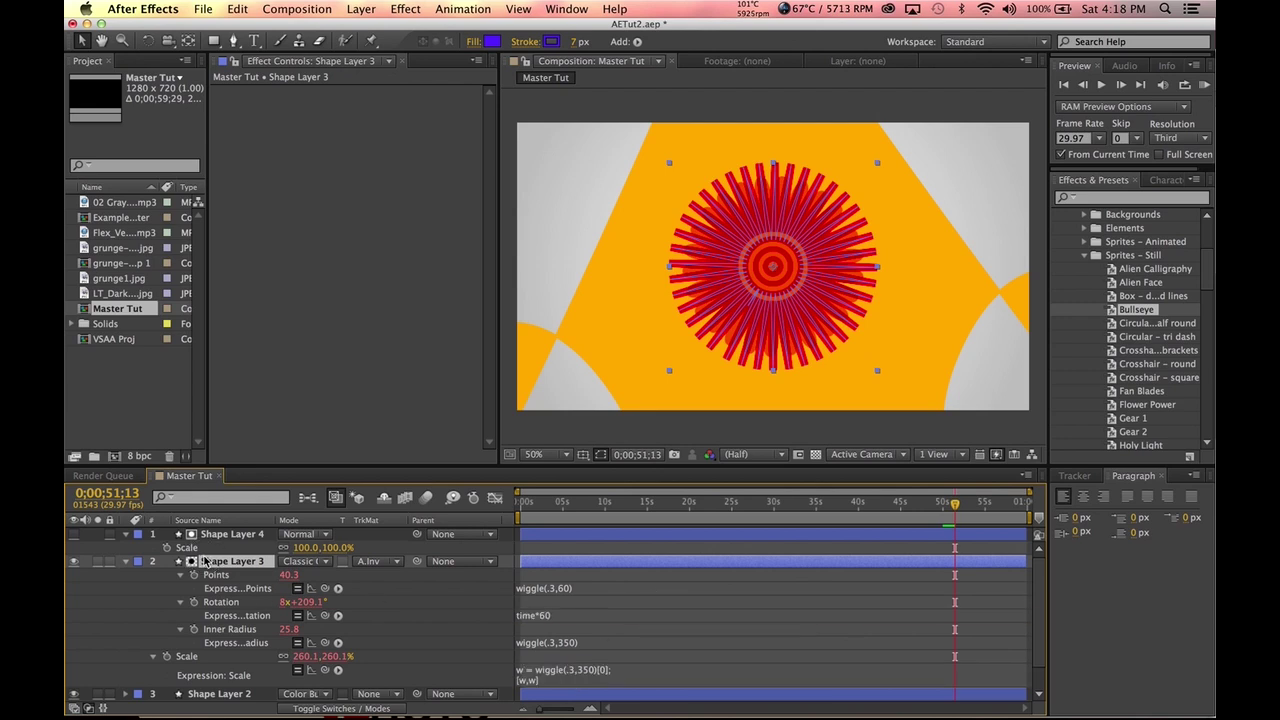
left_click(126, 562)
left_click(221, 537)
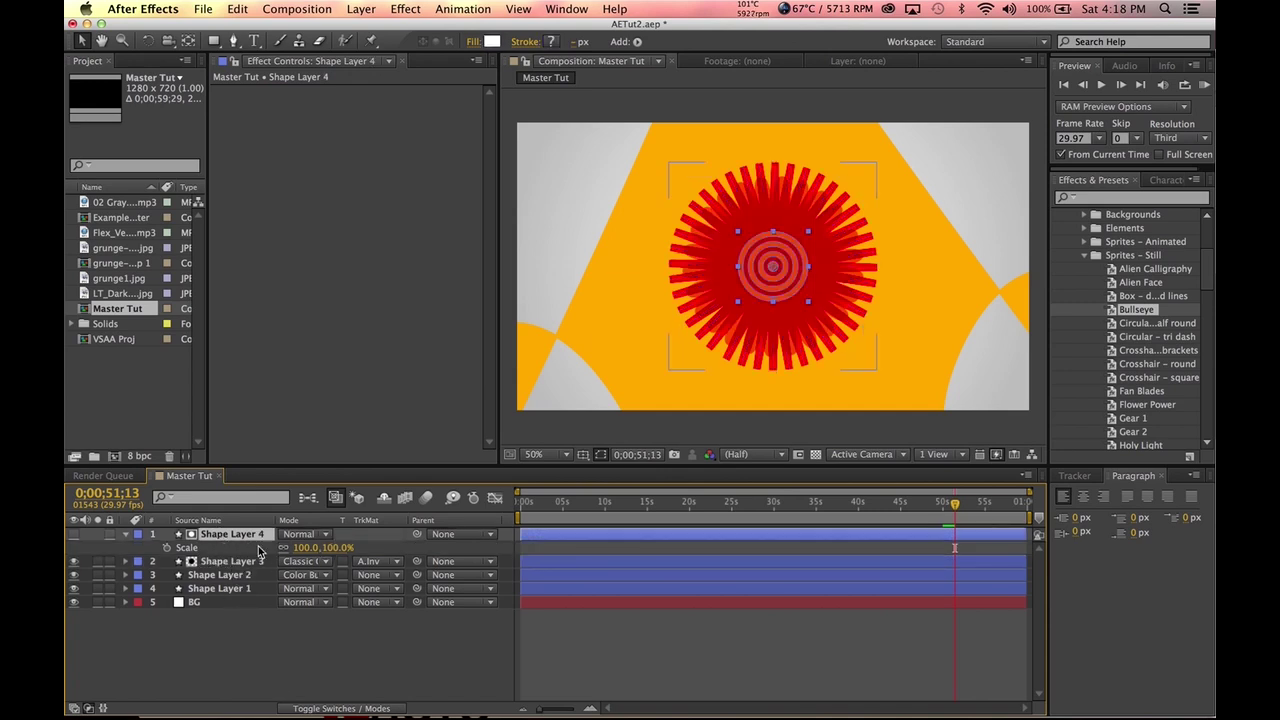
- Add the wiggle(.3,350) uniform scale expression to Shape Layer 4 and scrub to check it
left_click(167, 548, "alt")
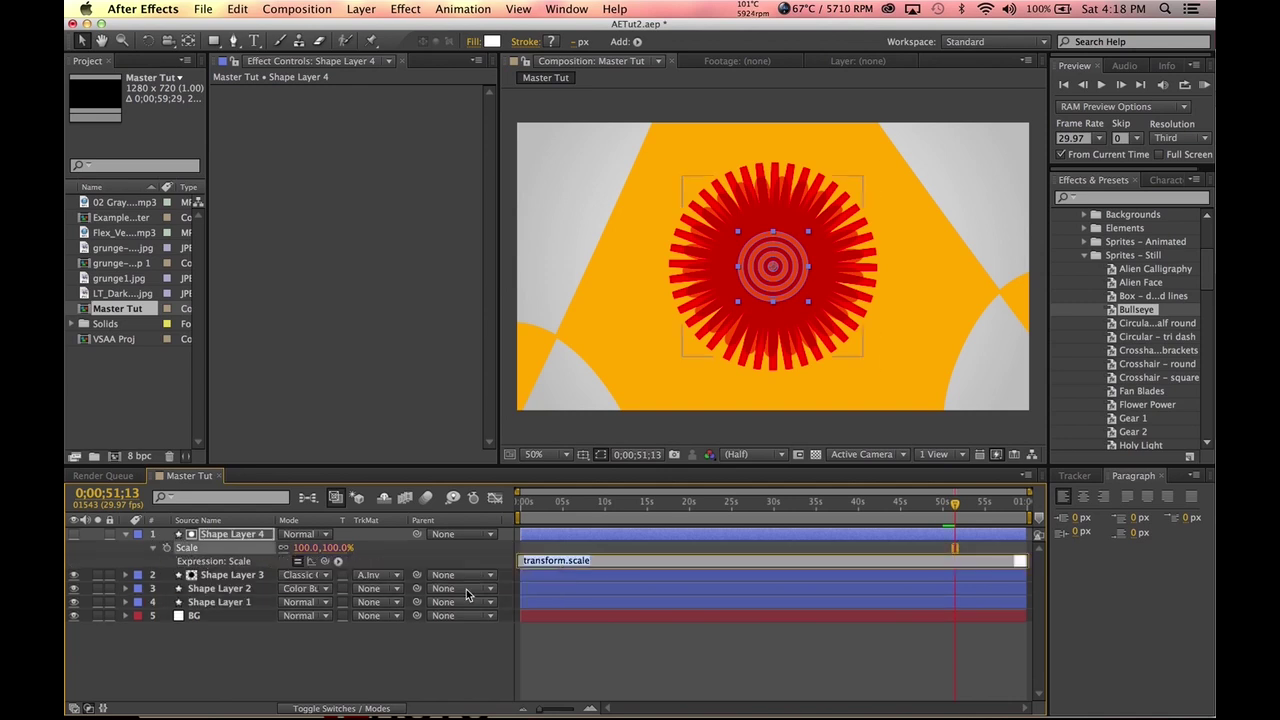
left_click(646, 641)
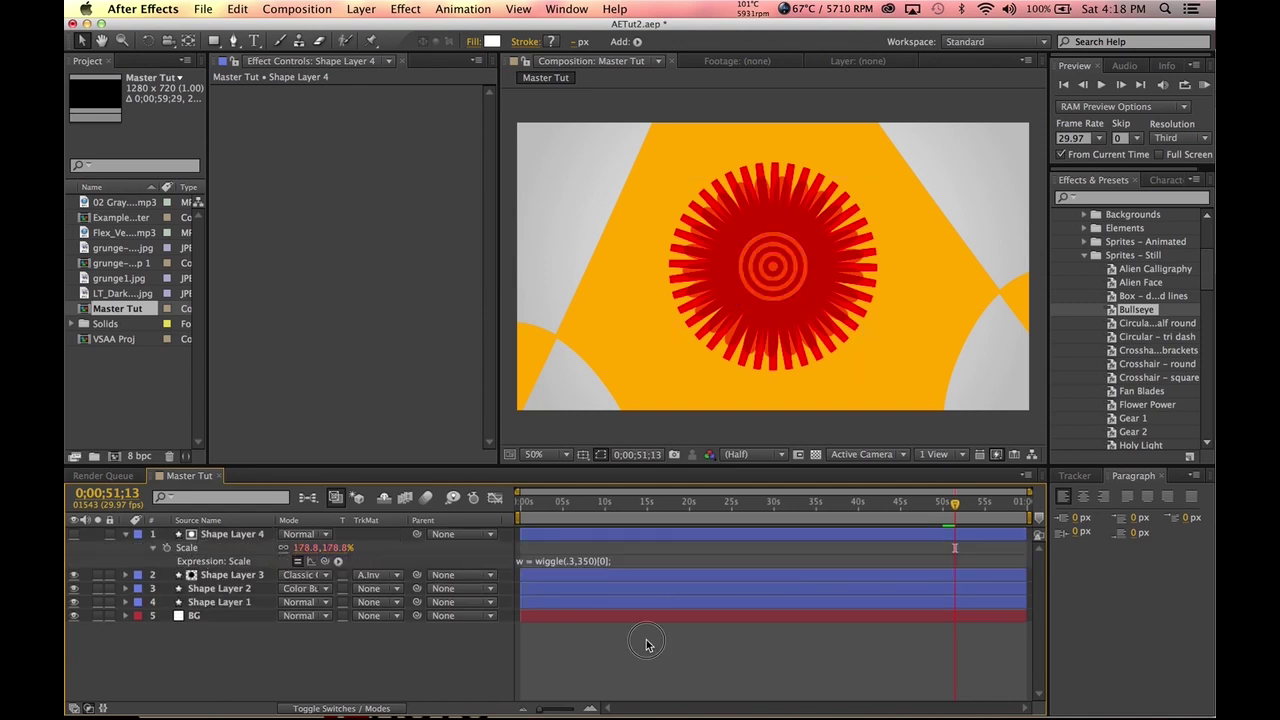
key("space")
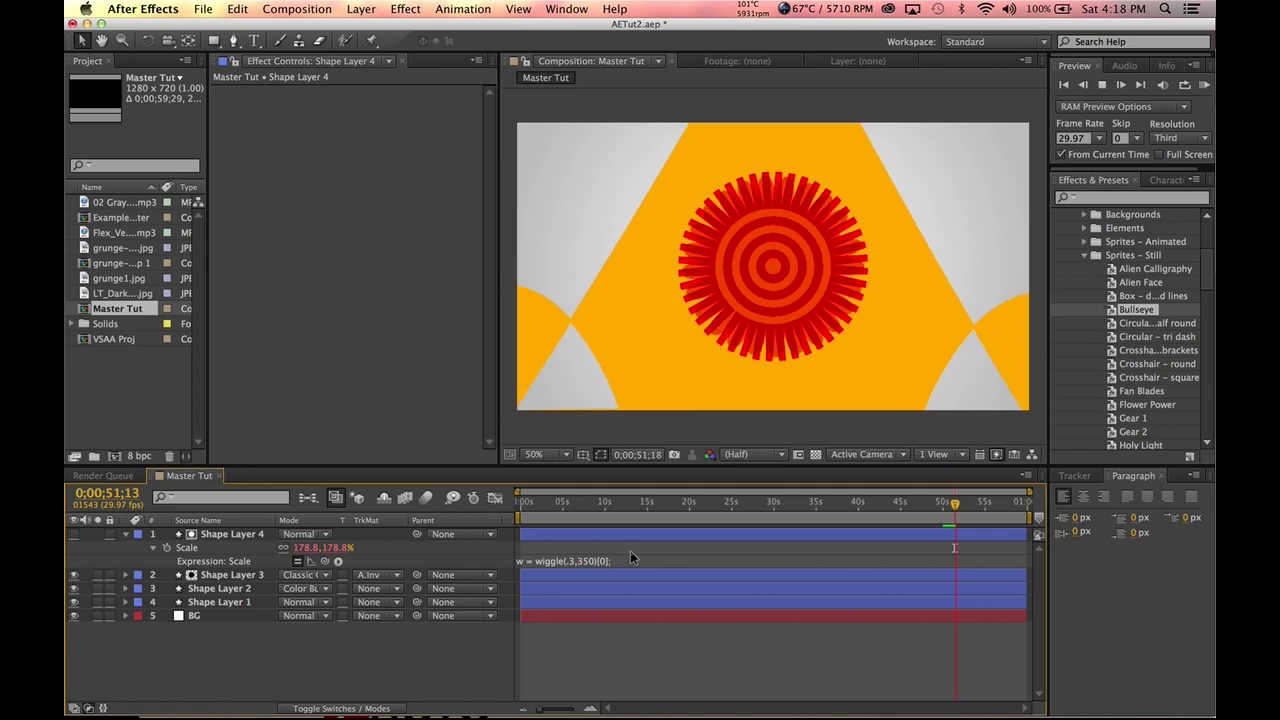
left_click_drag(546, 505, 1063, 537)
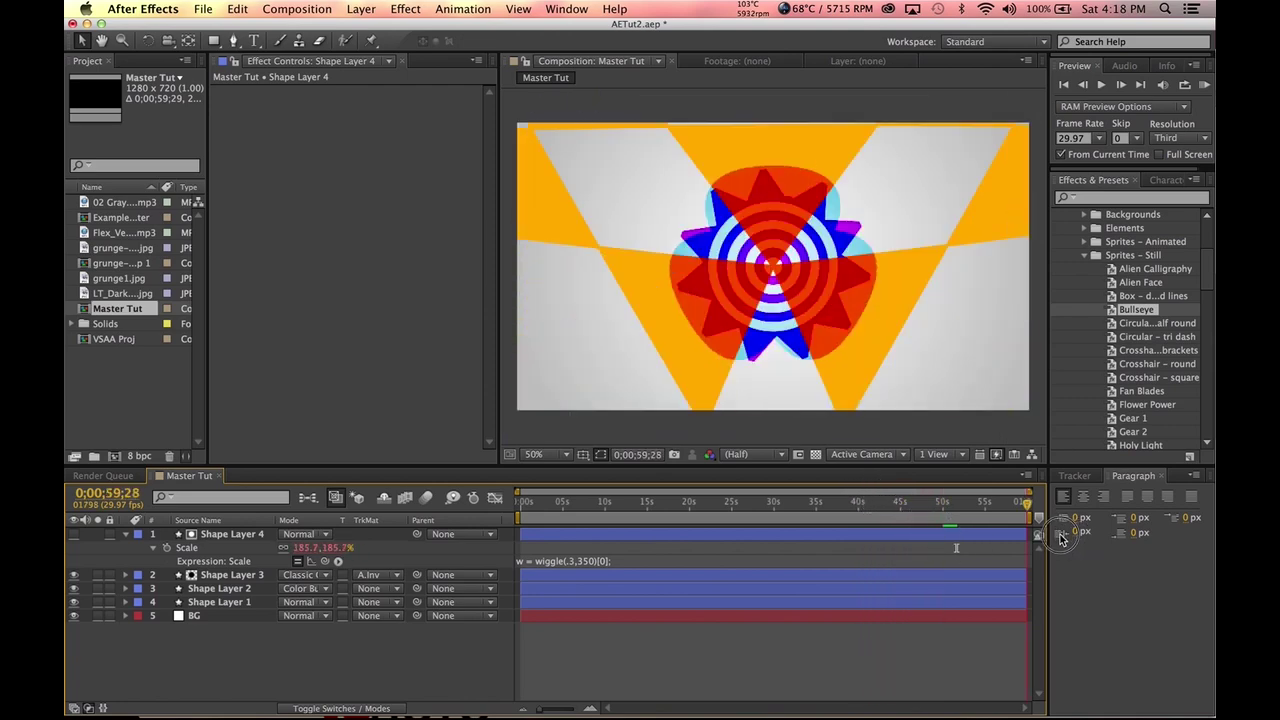
- Change the amplitude to wiggle(.3,750), scrub the timeline, and make Shape Layer 4 visible
left_click(587, 561)
left_click(587, 561)
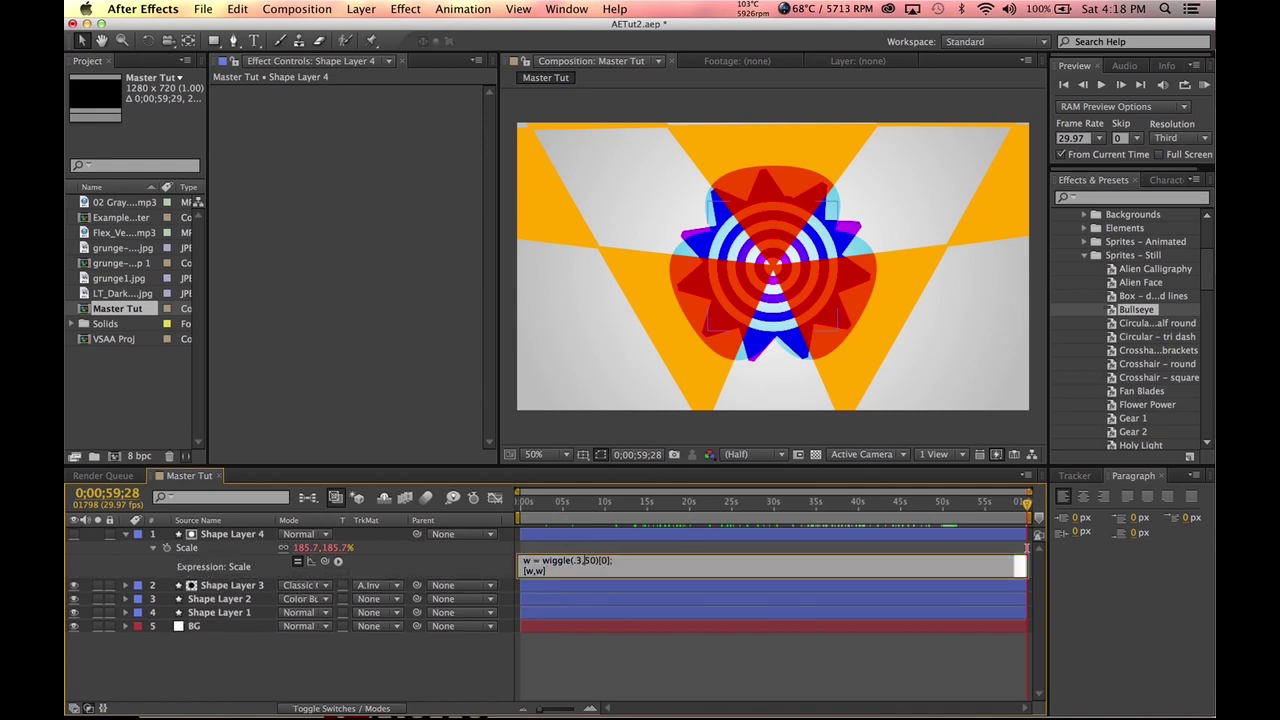
left_click(666, 633)
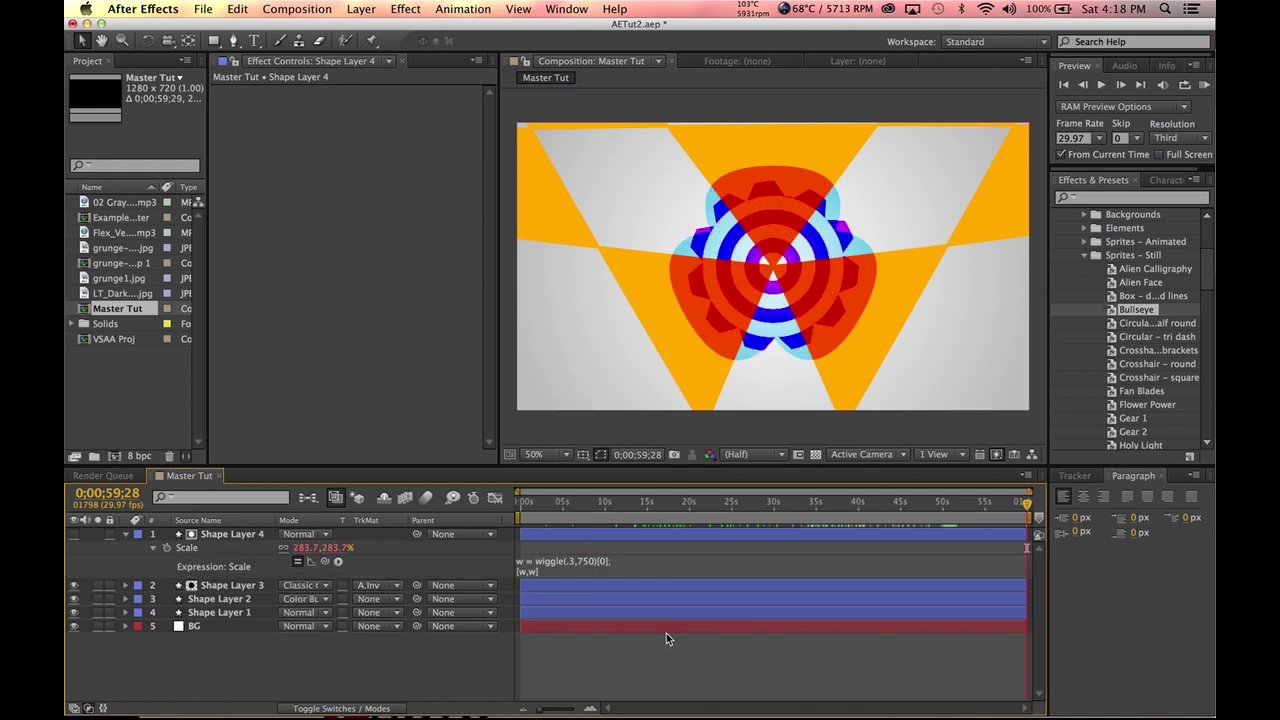
left_click_drag(542, 494, 988, 479)
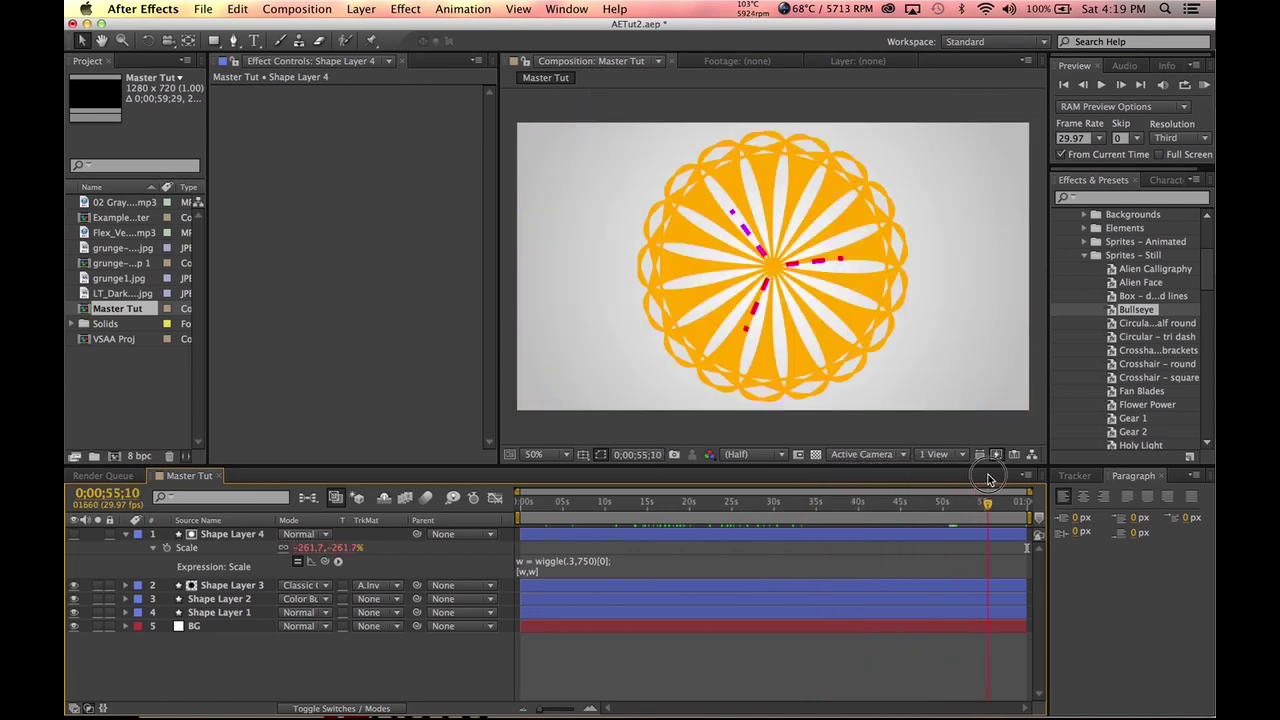
left_click(73, 535)
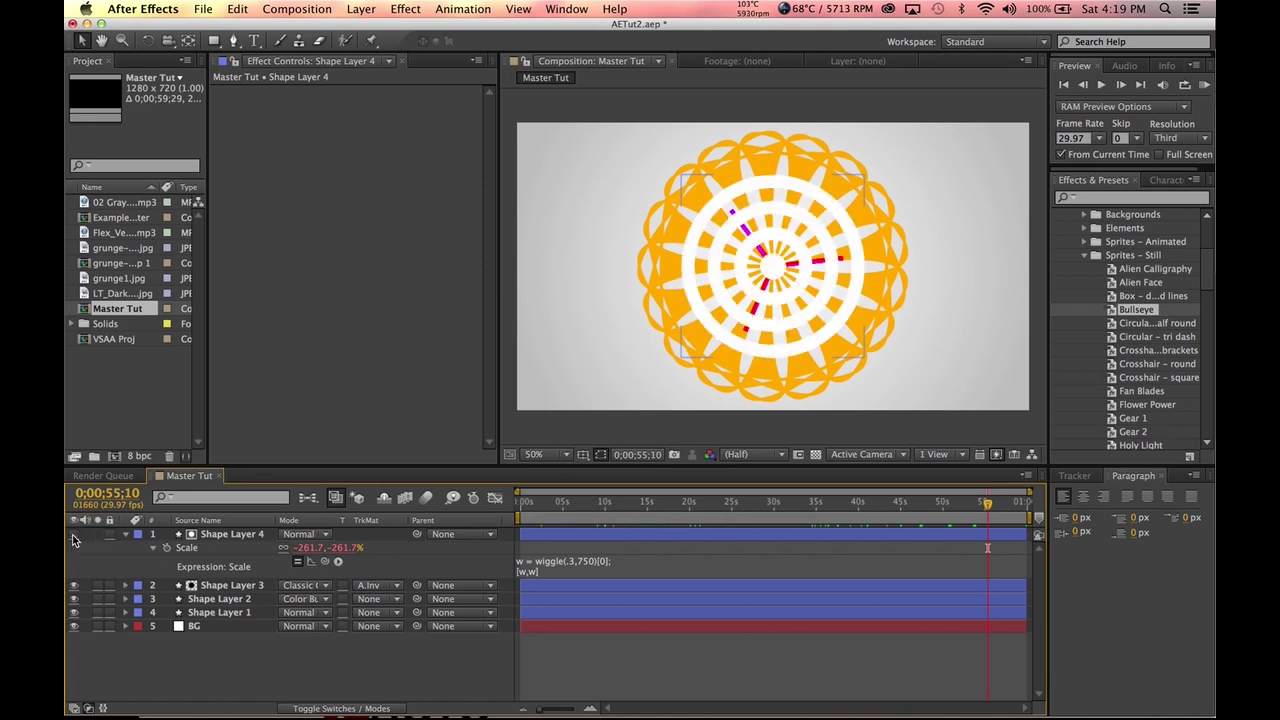
- Toggle Shape Layer 4's visibility to compare, and zoom the viewer to 200%
left_click(73, 535)
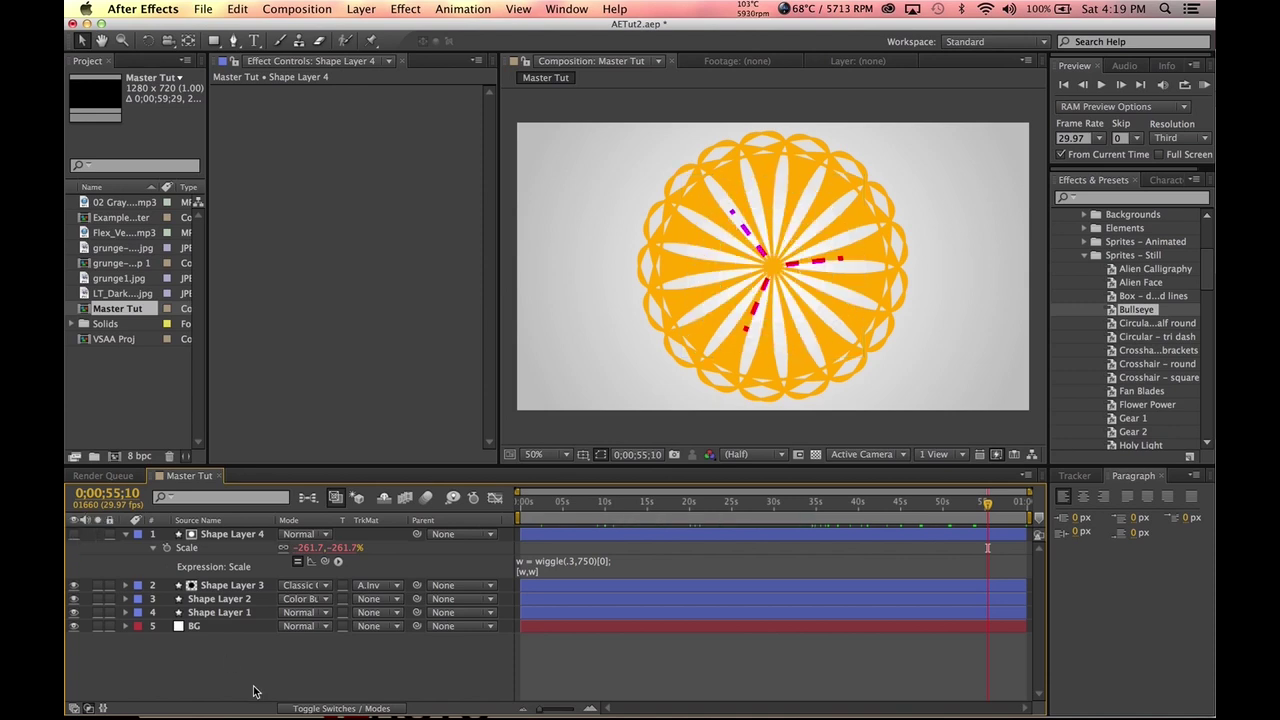
left_click(74, 535)
left_click(74, 535)
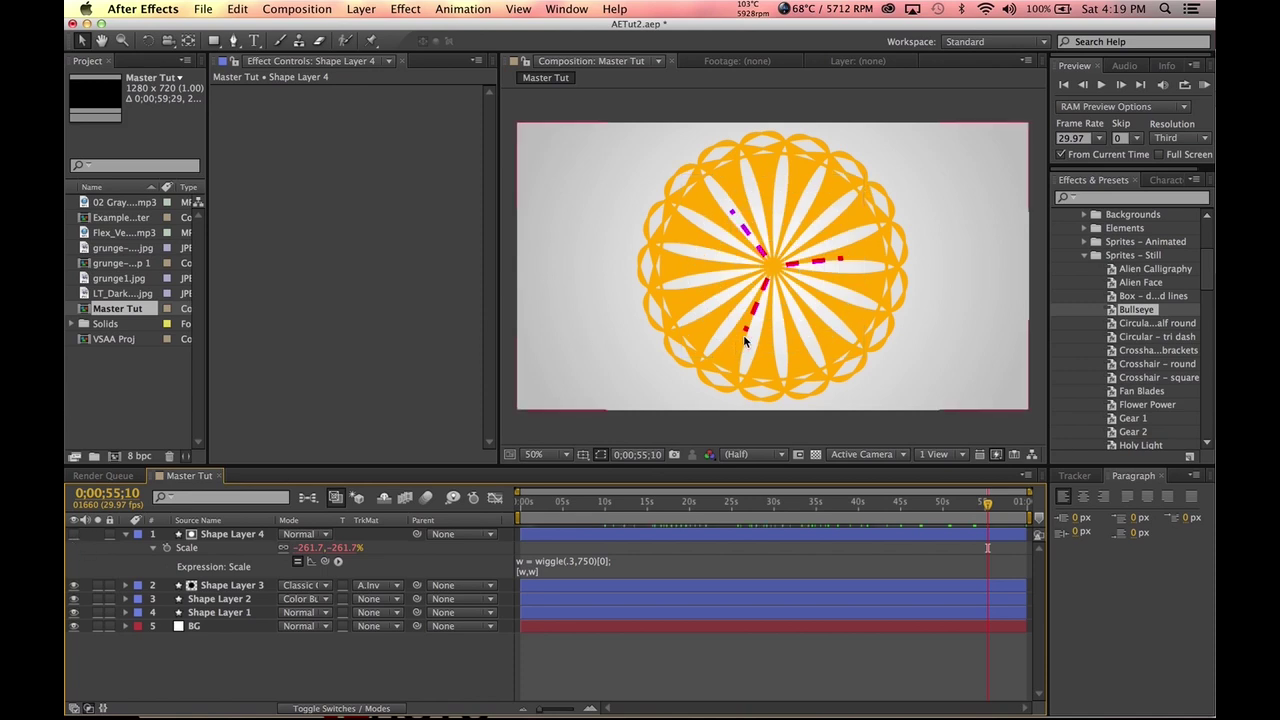
key("slash")
key("period")
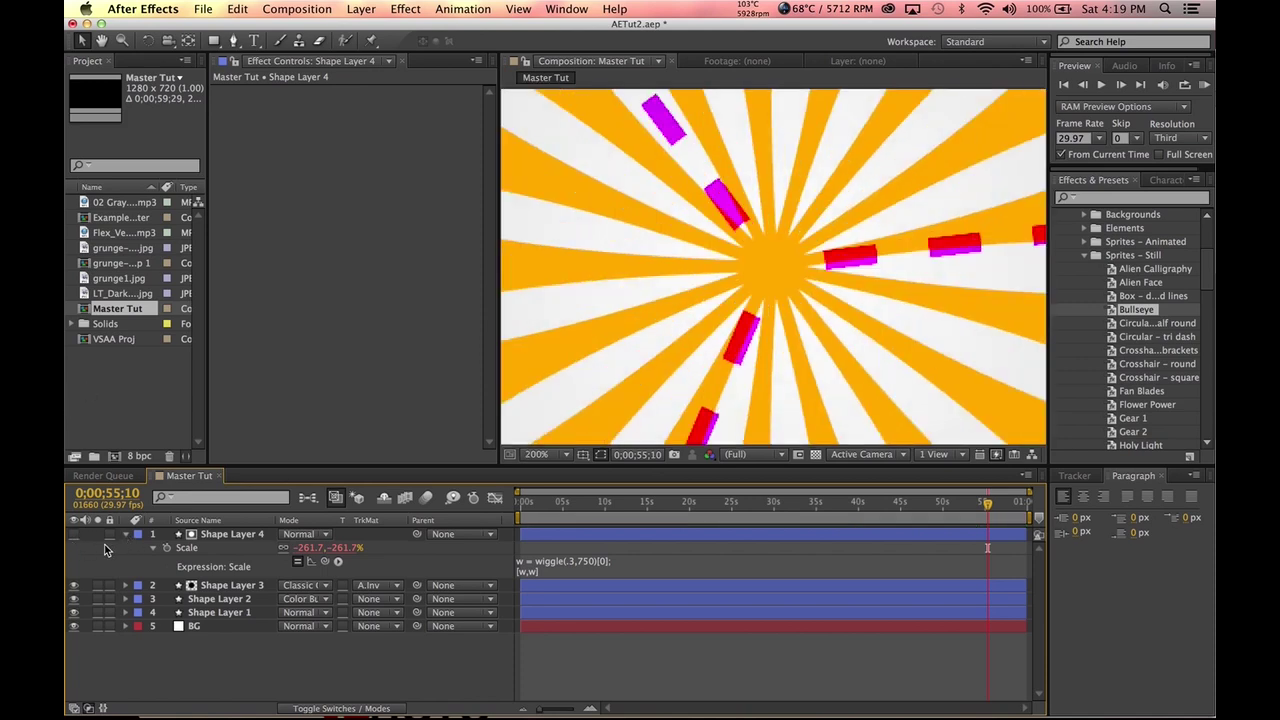
- Solo the visible bullseye layer and check its transparency against the checkerboard grid
left_click(74, 535)
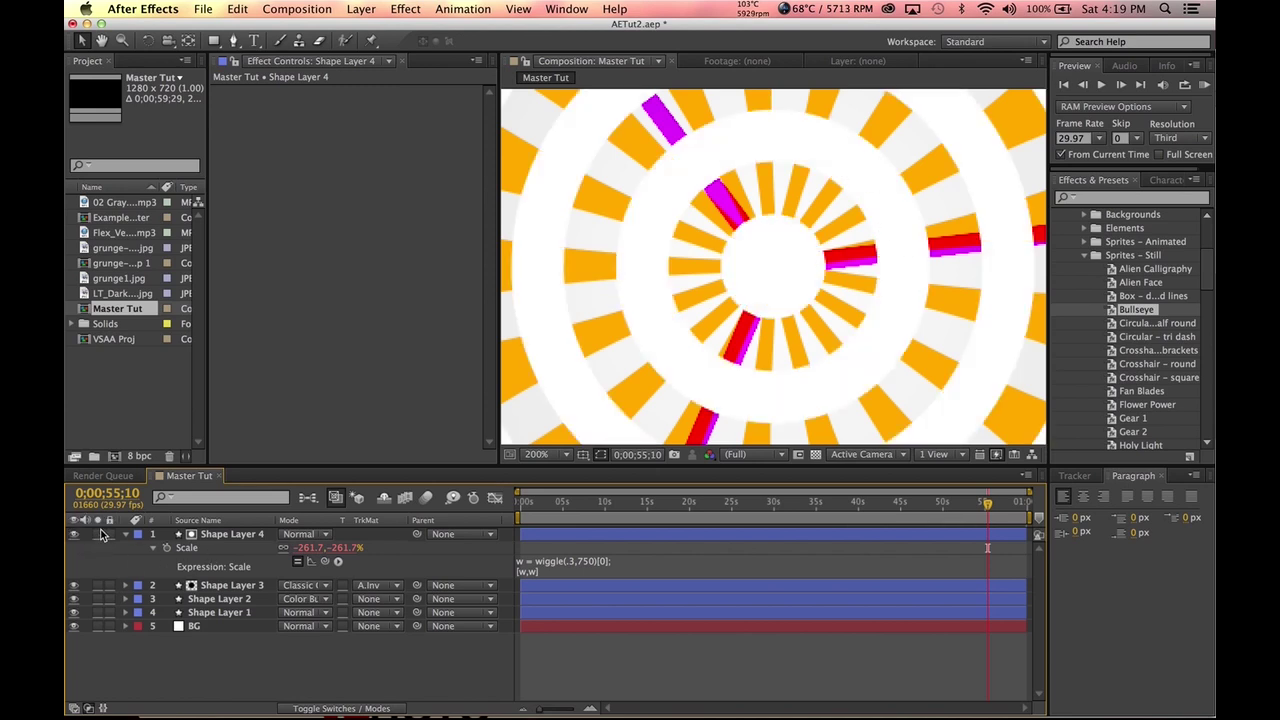
left_click(98, 535)
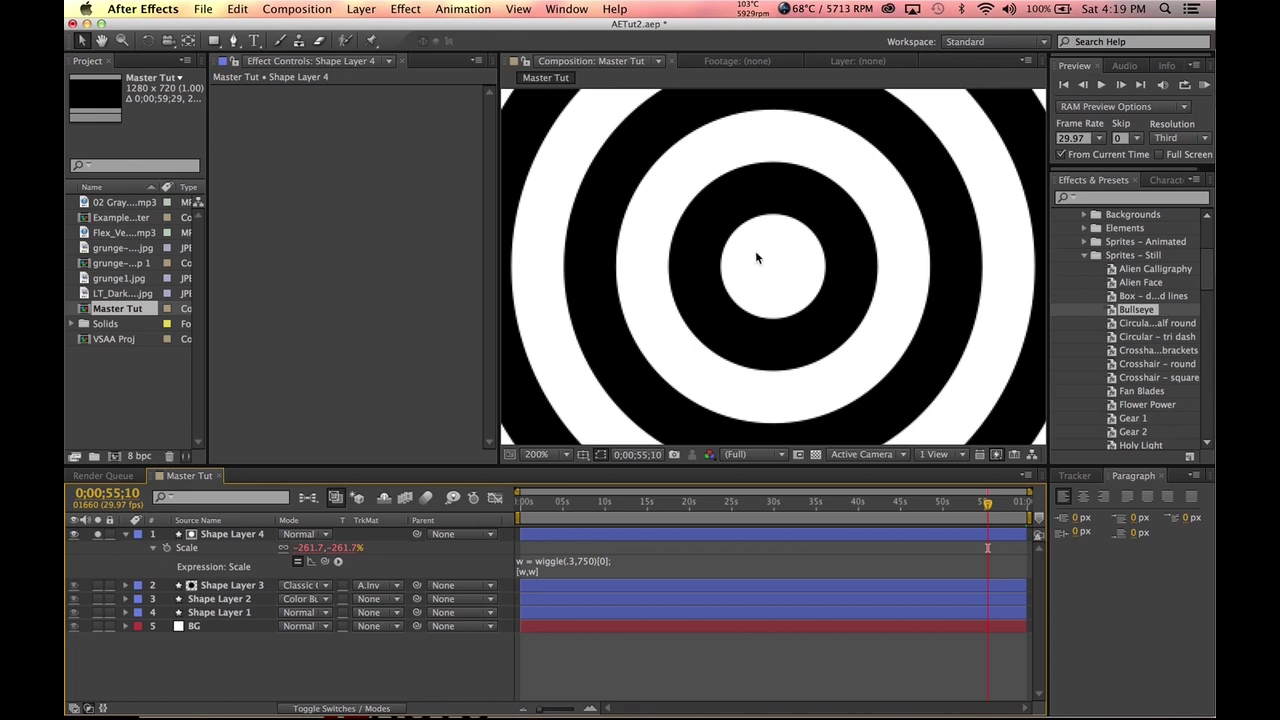
left_click(816, 454)
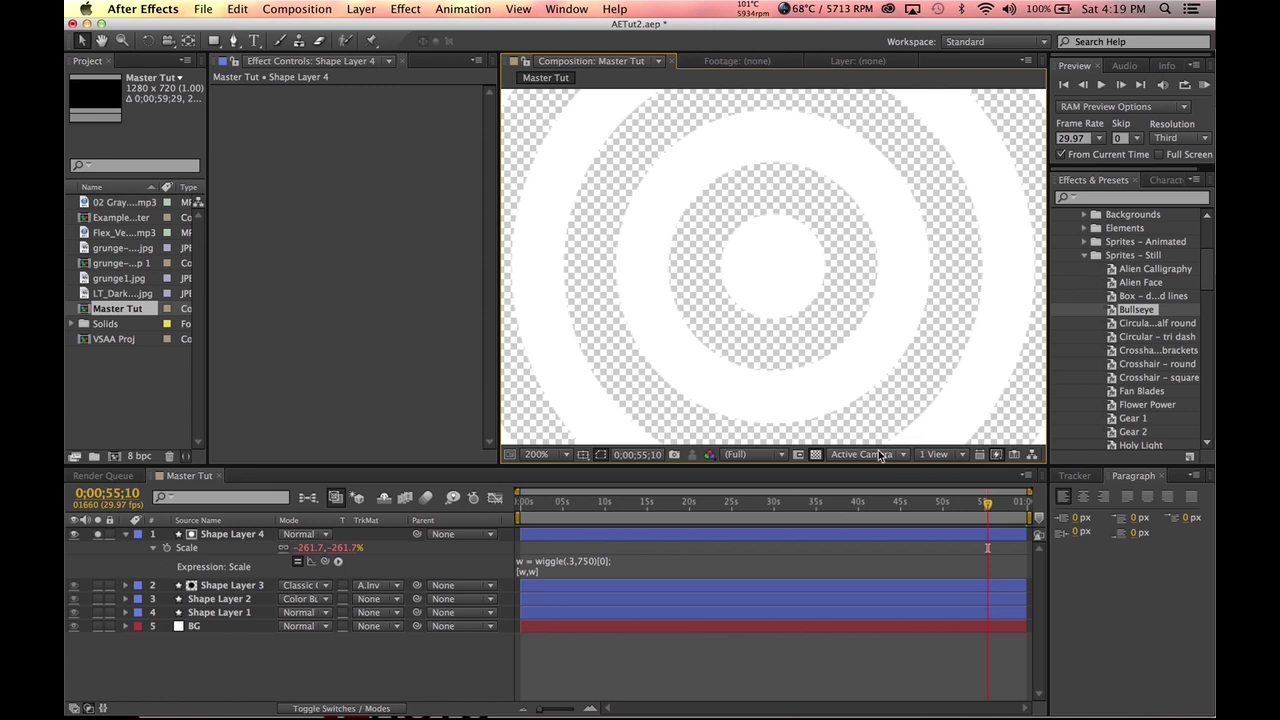
left_click(816, 454)
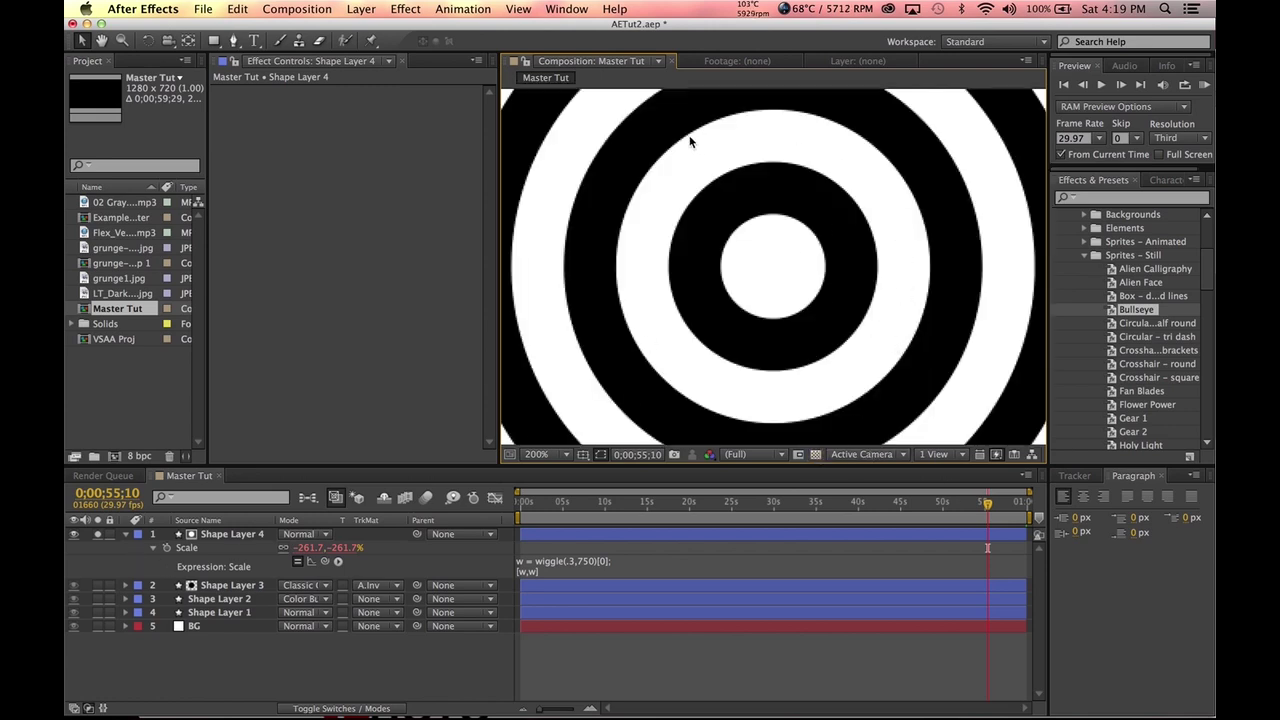
left_click(98, 535)
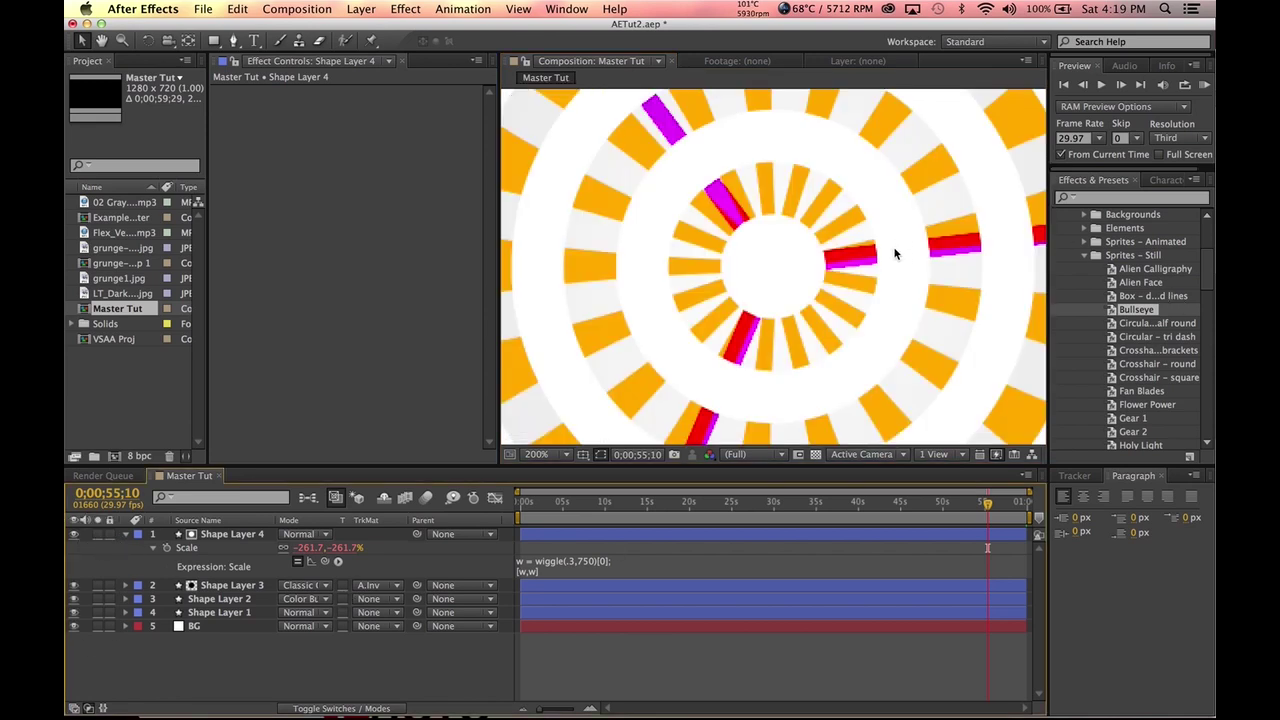
- Hide Shape Layer 4 and preview the animation from around 37 seconds
left_click(73, 536)
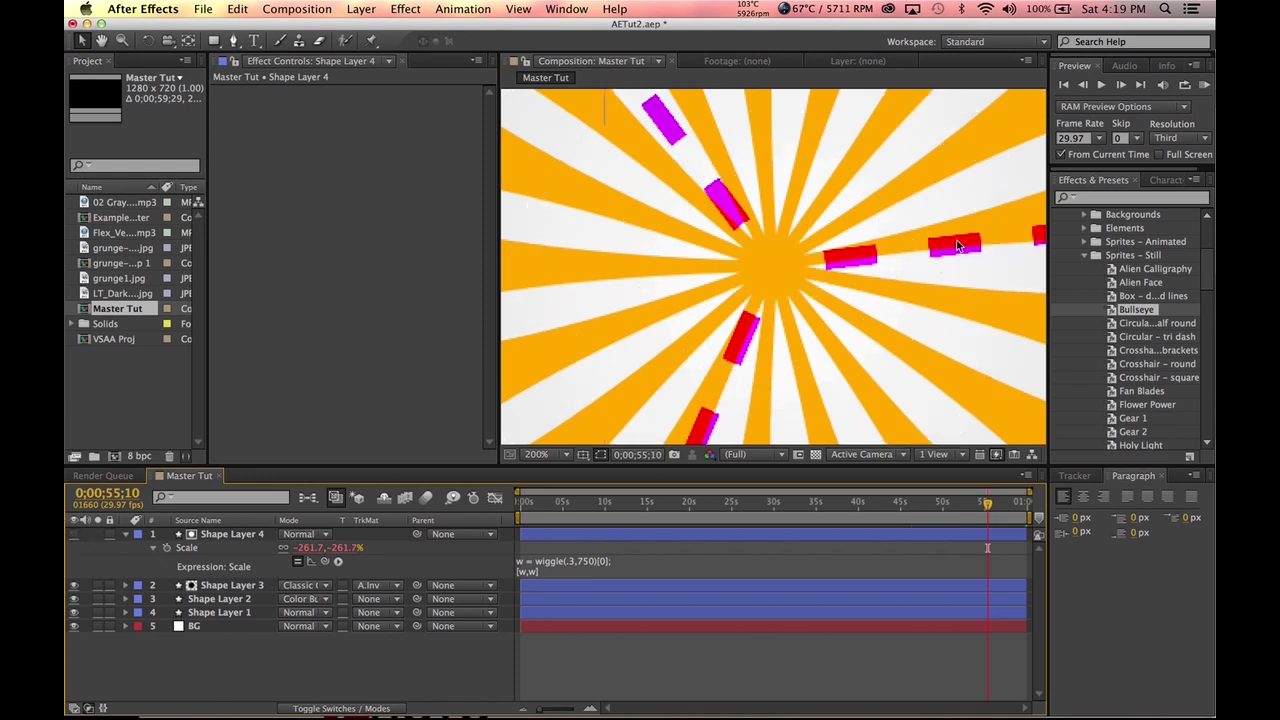
scroll(759, 306, "down", 4)
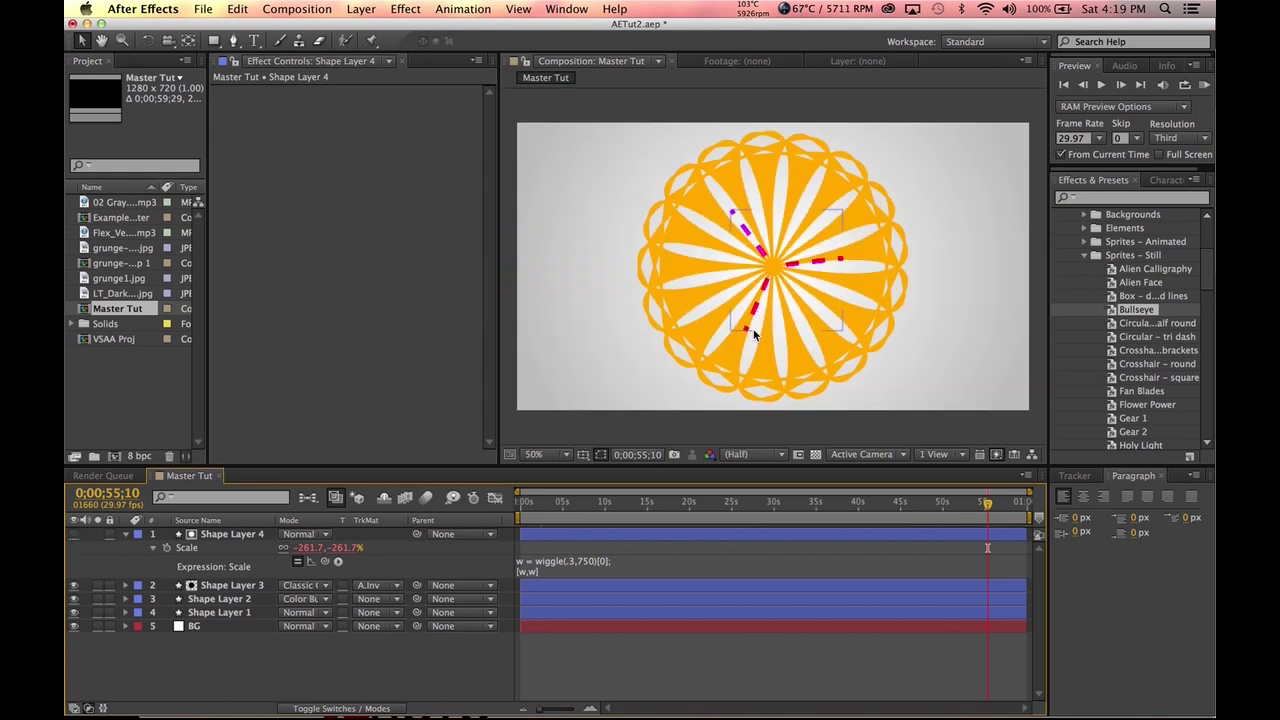
left_click_drag(590, 512, 838, 492)
key("space")
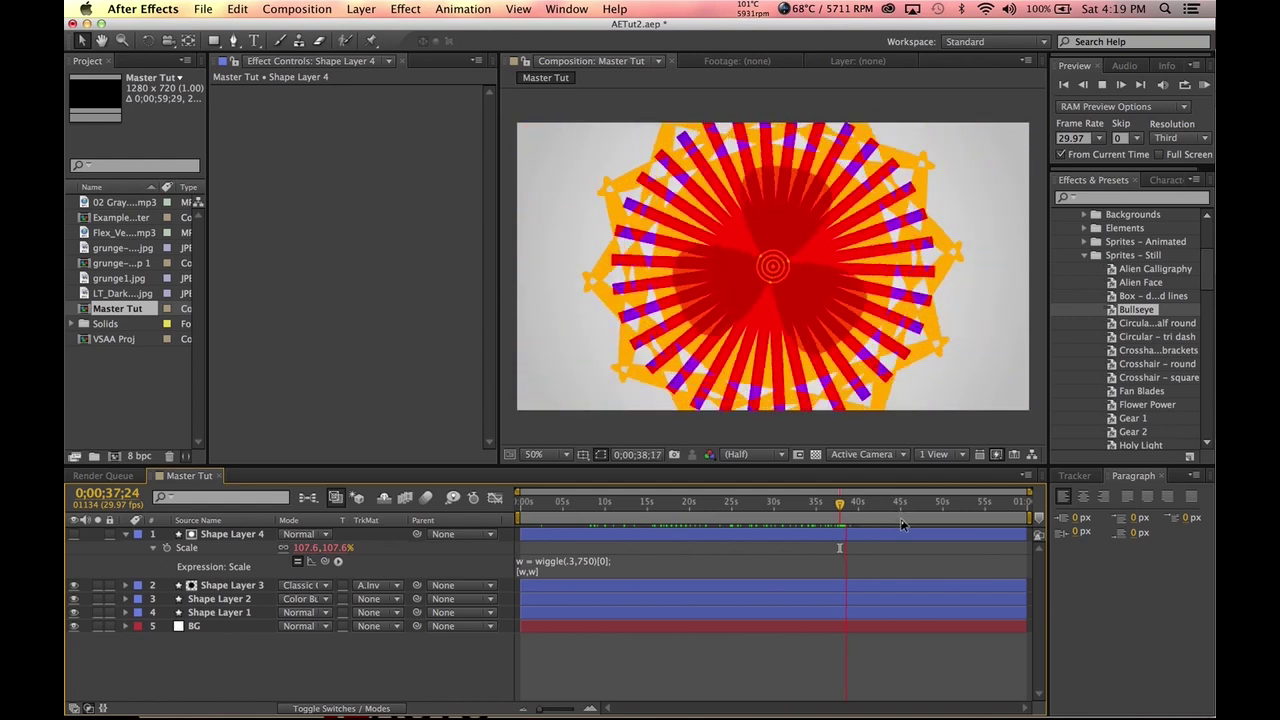
key("space")
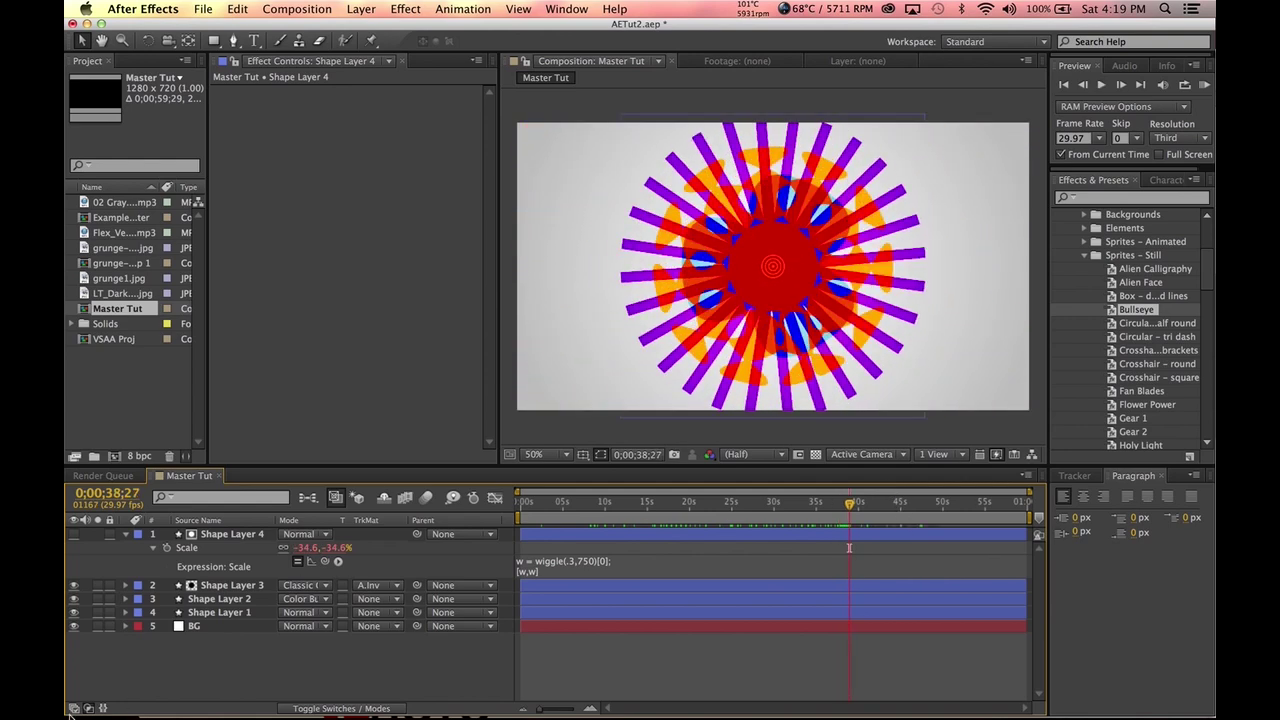
left_click(220, 612)
left_click(230, 585)
left_click(225, 598)
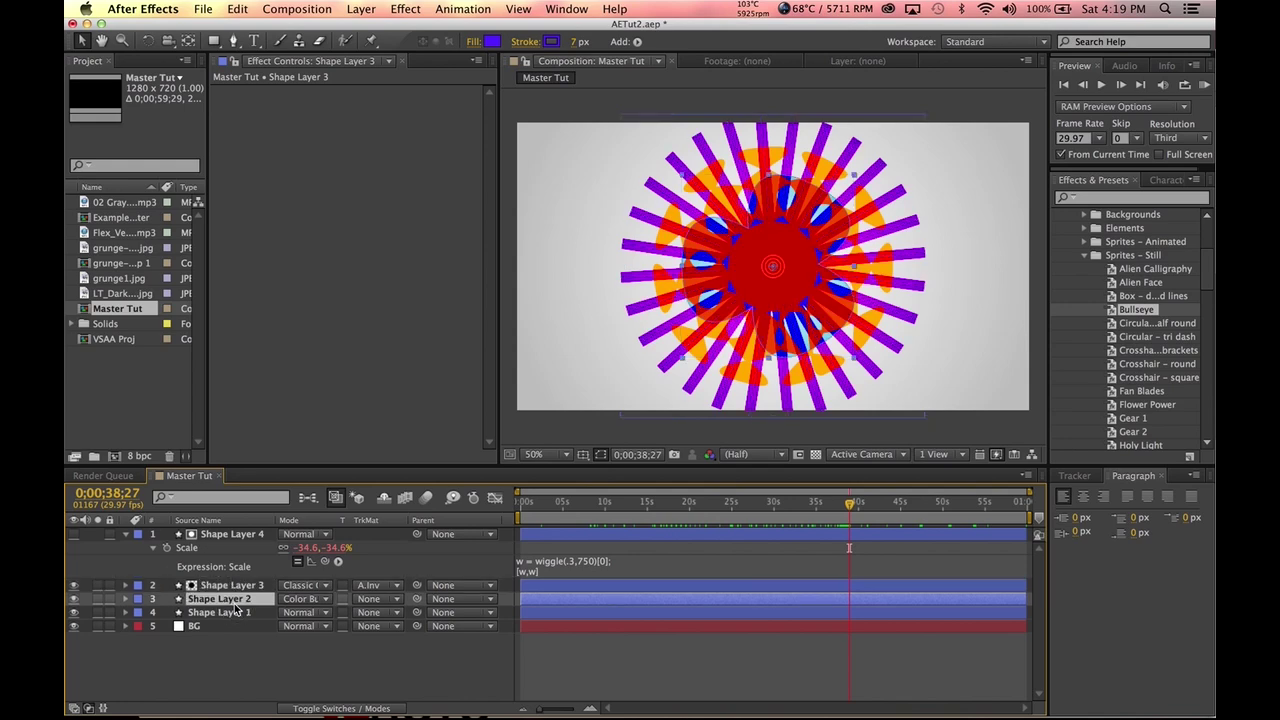
left_click(428, 9)
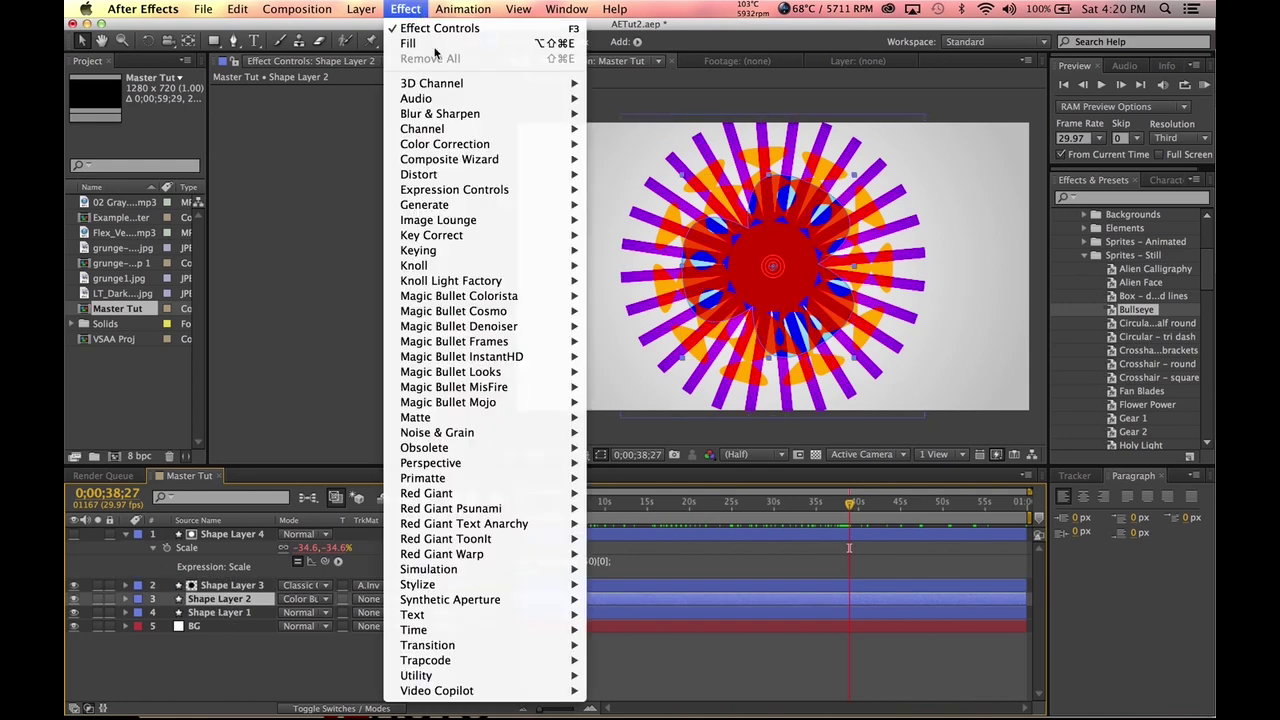
mouse_move(465, 205)
left_click(620, 432)
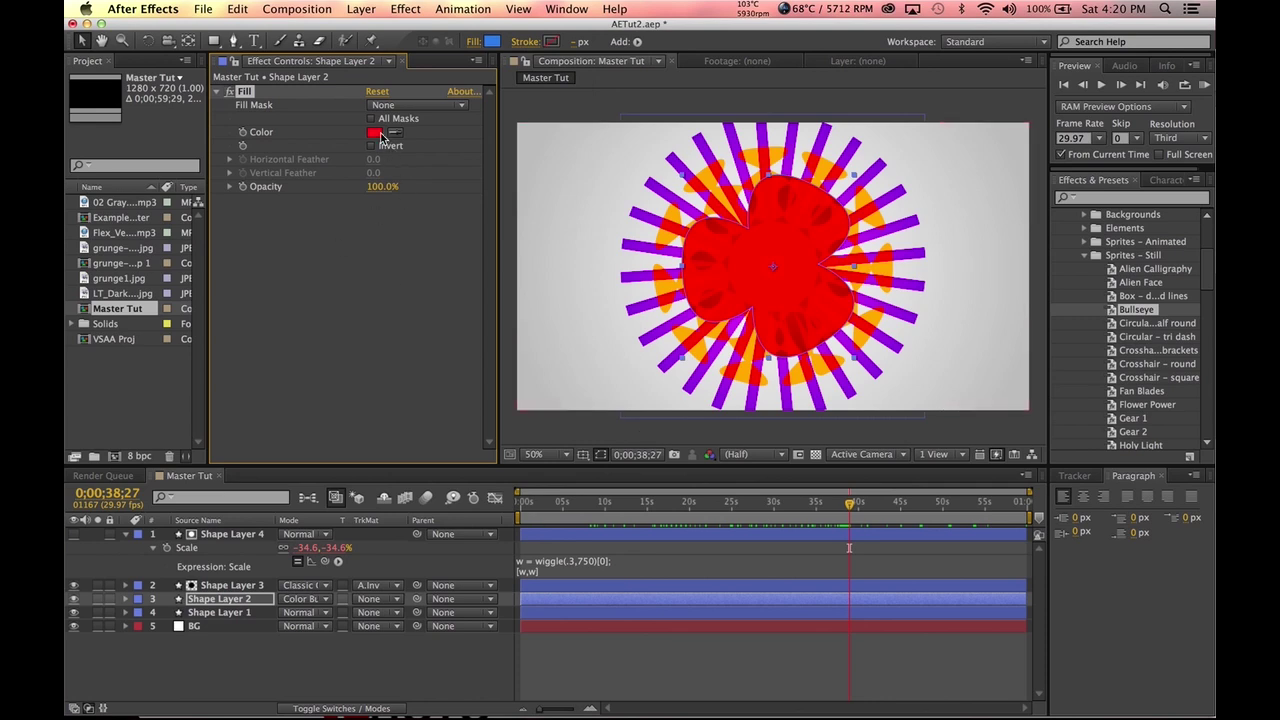
left_click(374, 132)
left_click_drag(329, 414, 326, 452)
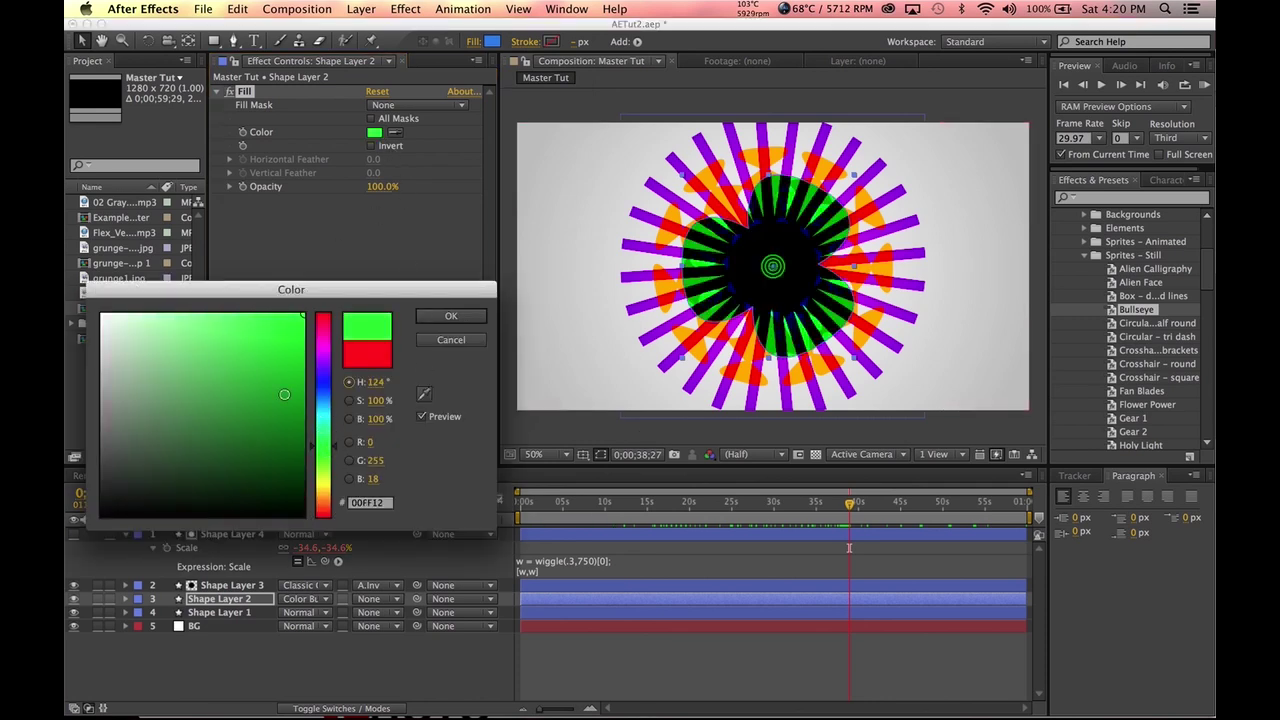
left_click_drag(310, 413, 318, 465)
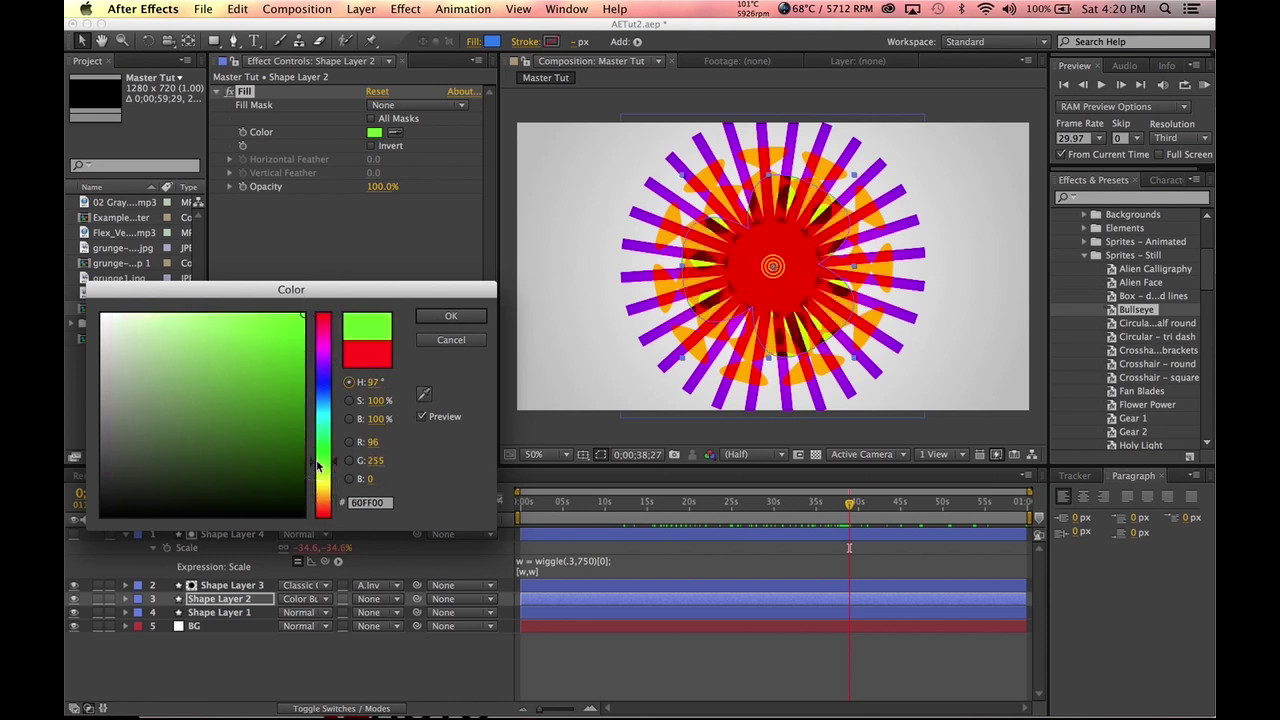
left_click(448, 341)
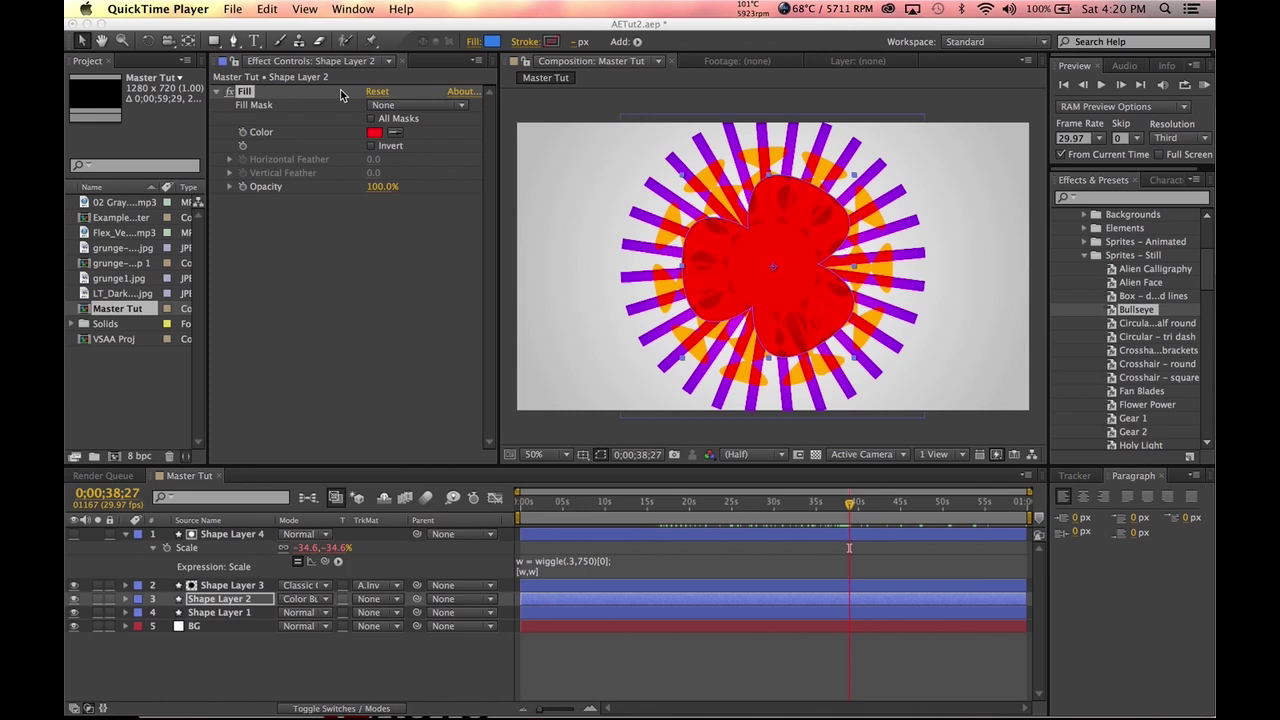
key("Delete")
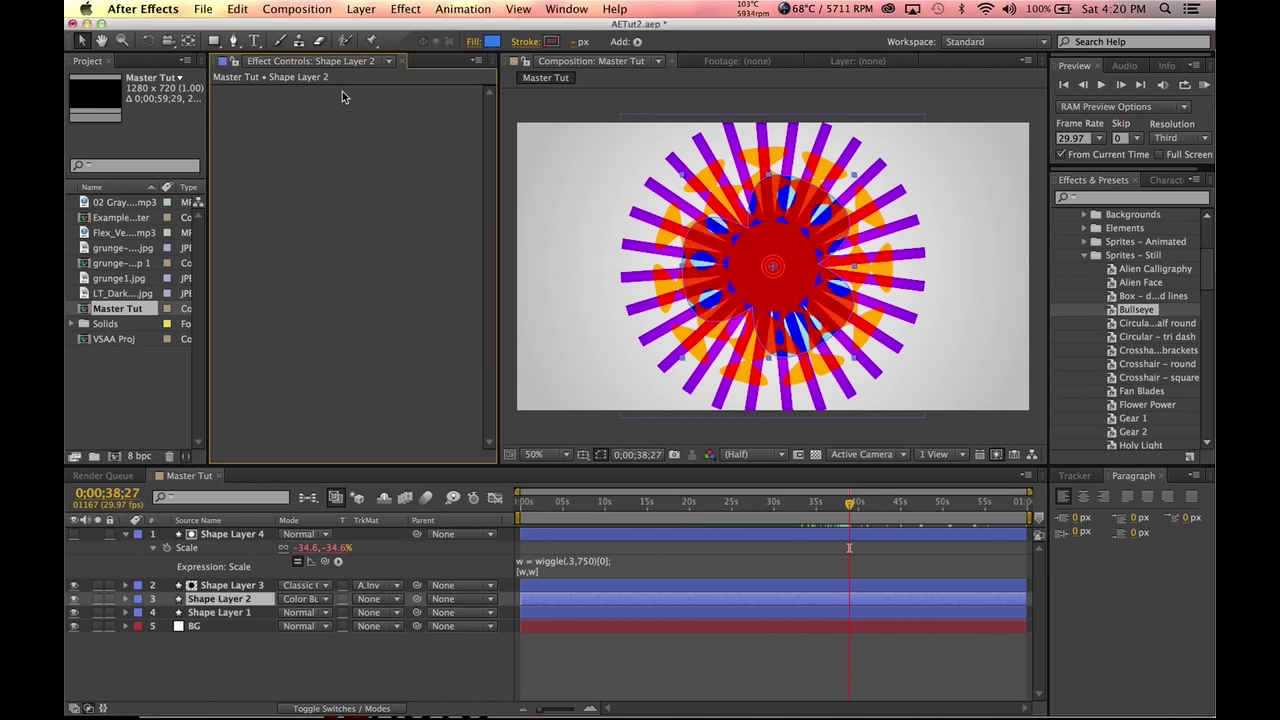
left_click(298, 662)
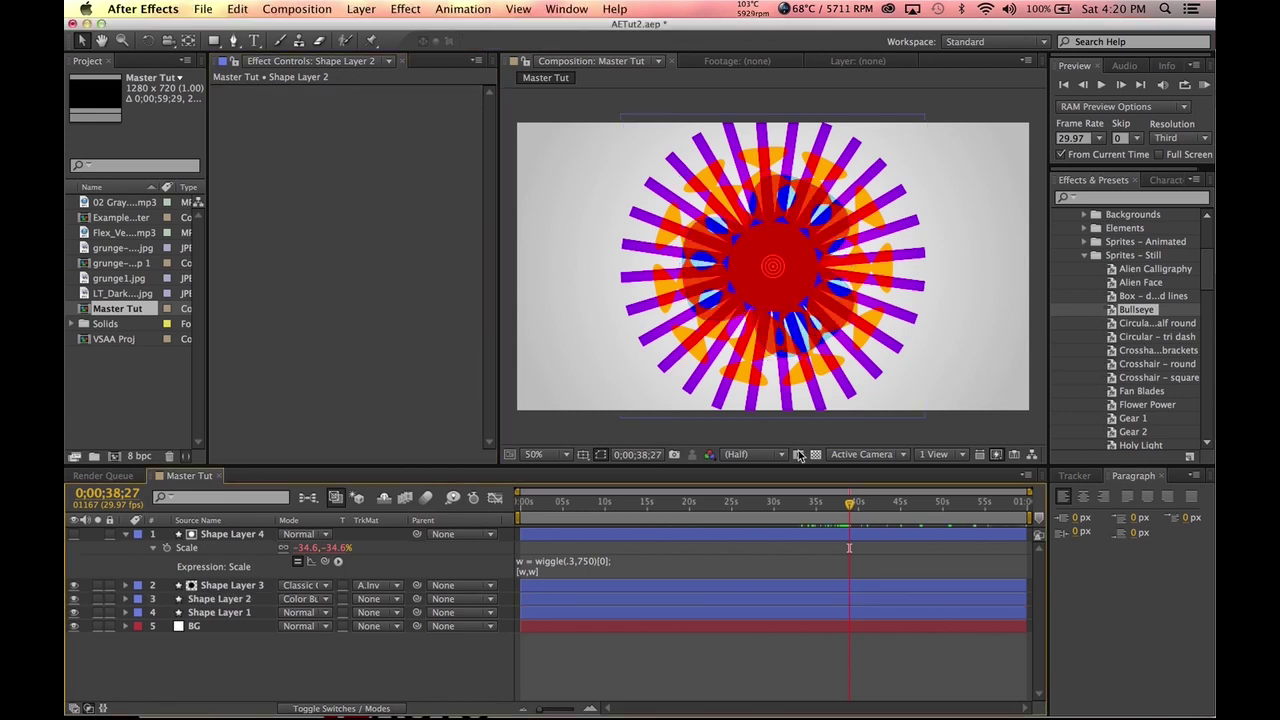
- In Example Master at about 34 seconds, enable Mojo, Looks and Misfire and compare the grunge overlay
left_click_drag(880, 502, 915, 502)
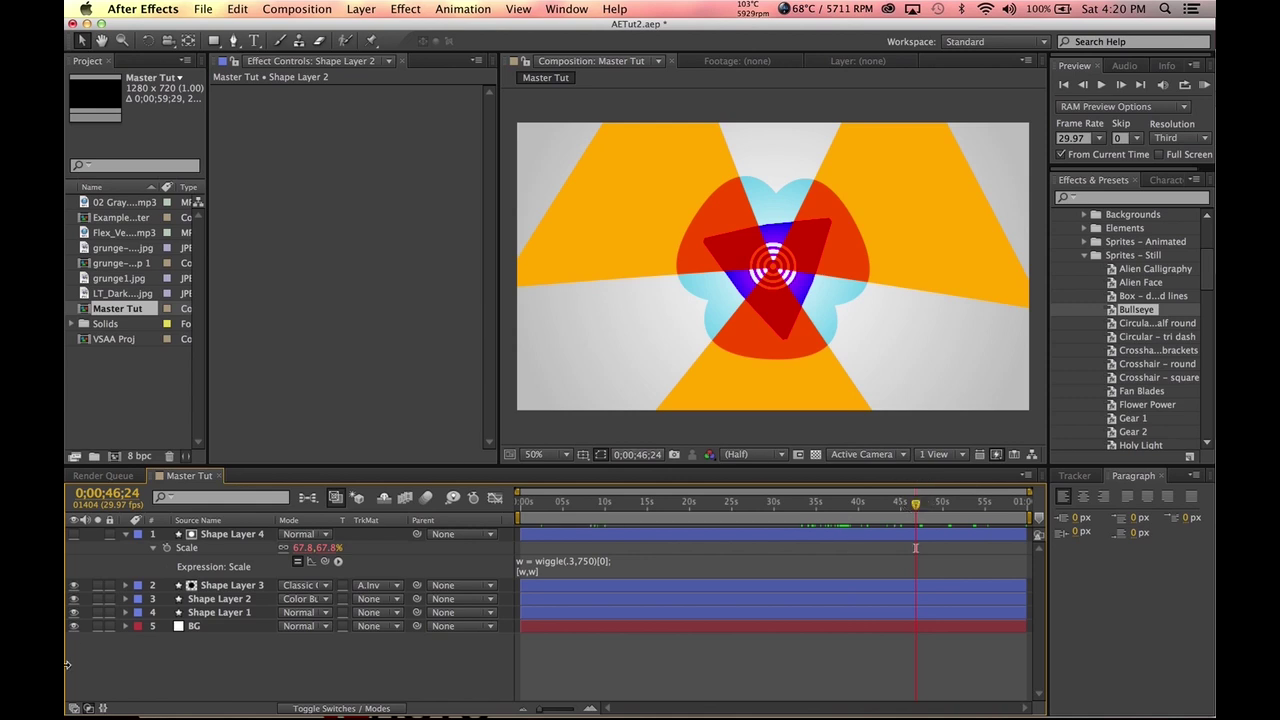
left_click(128, 360)
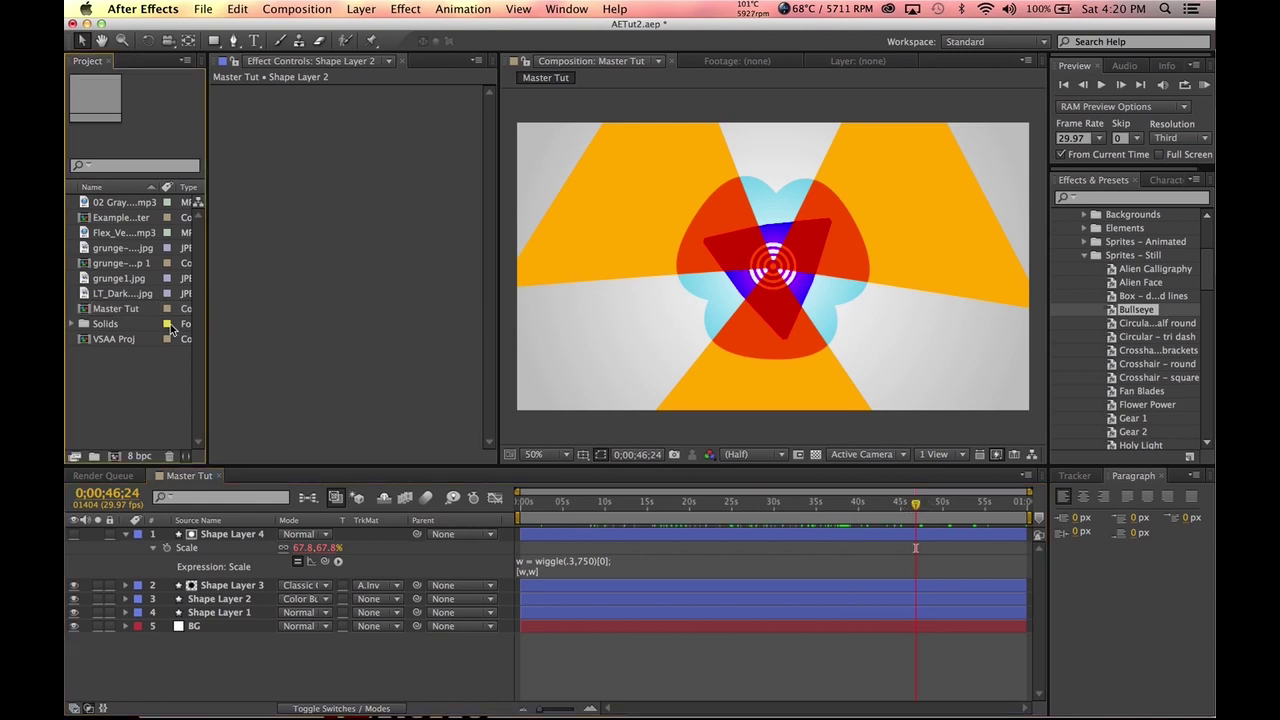
double_click(122, 218)
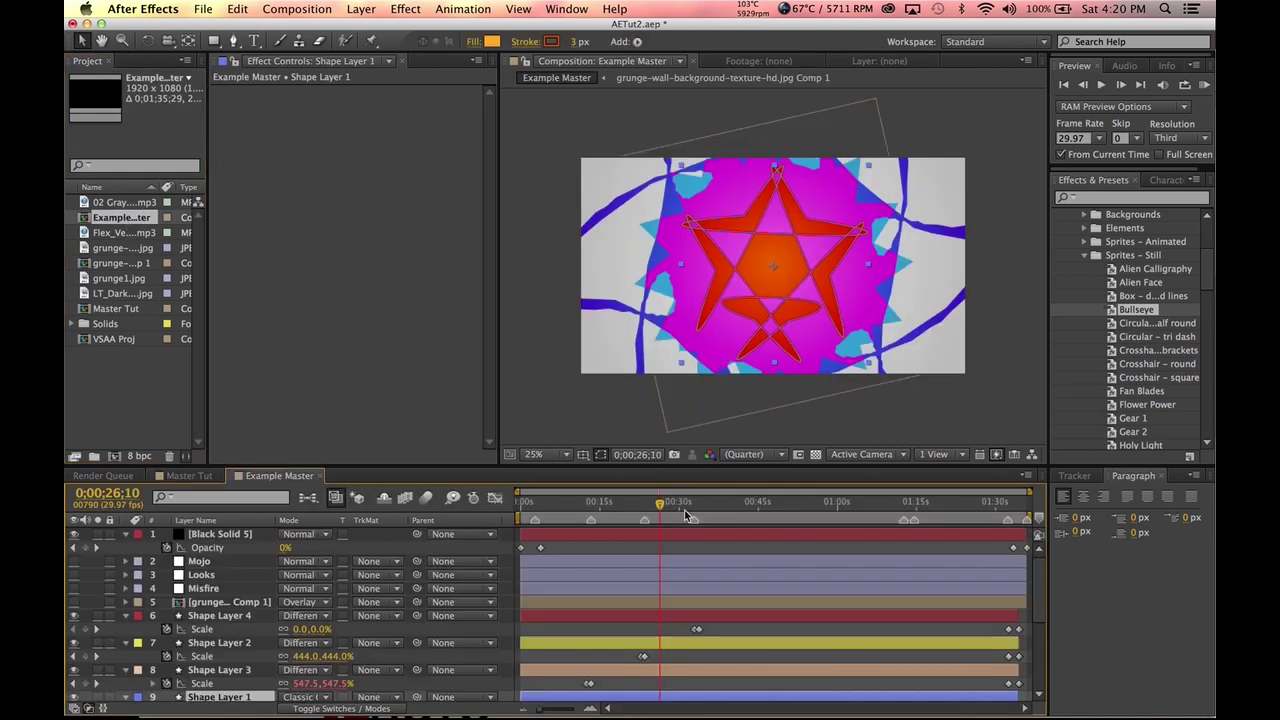
left_click_drag(646, 503, 700, 508)
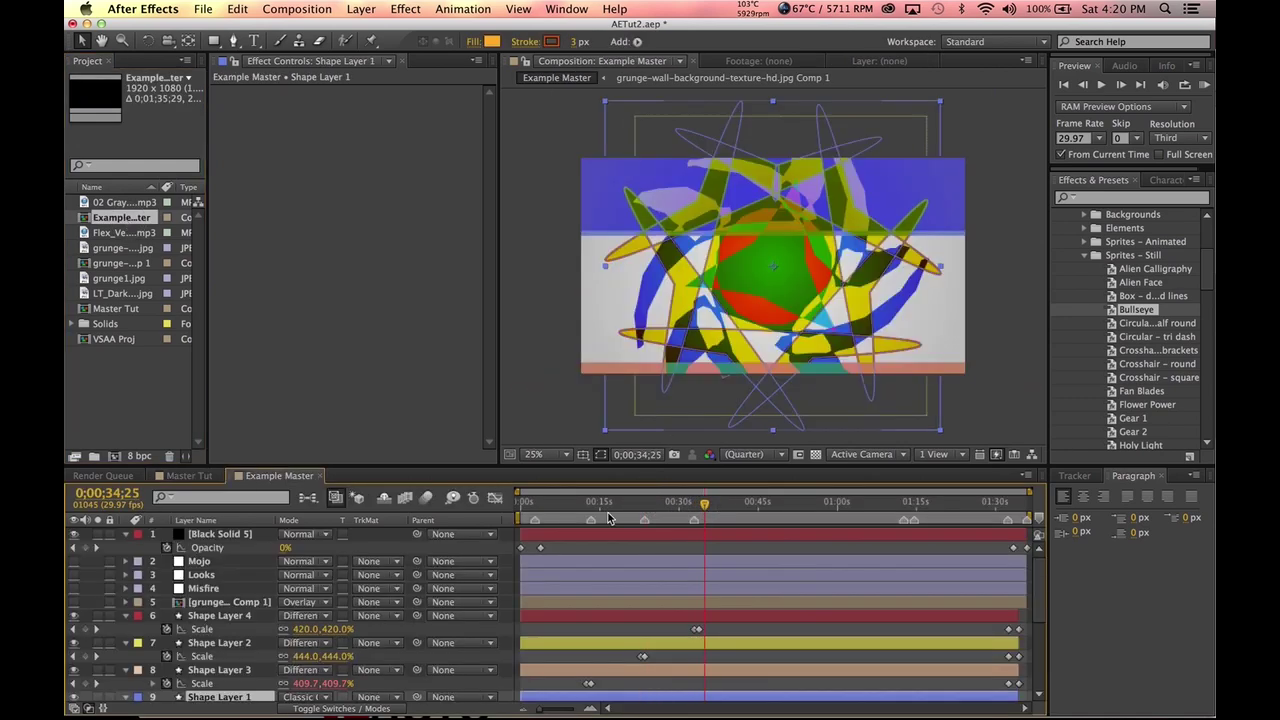
left_click_drag(72, 563, 80, 617)
left_click(73, 603)
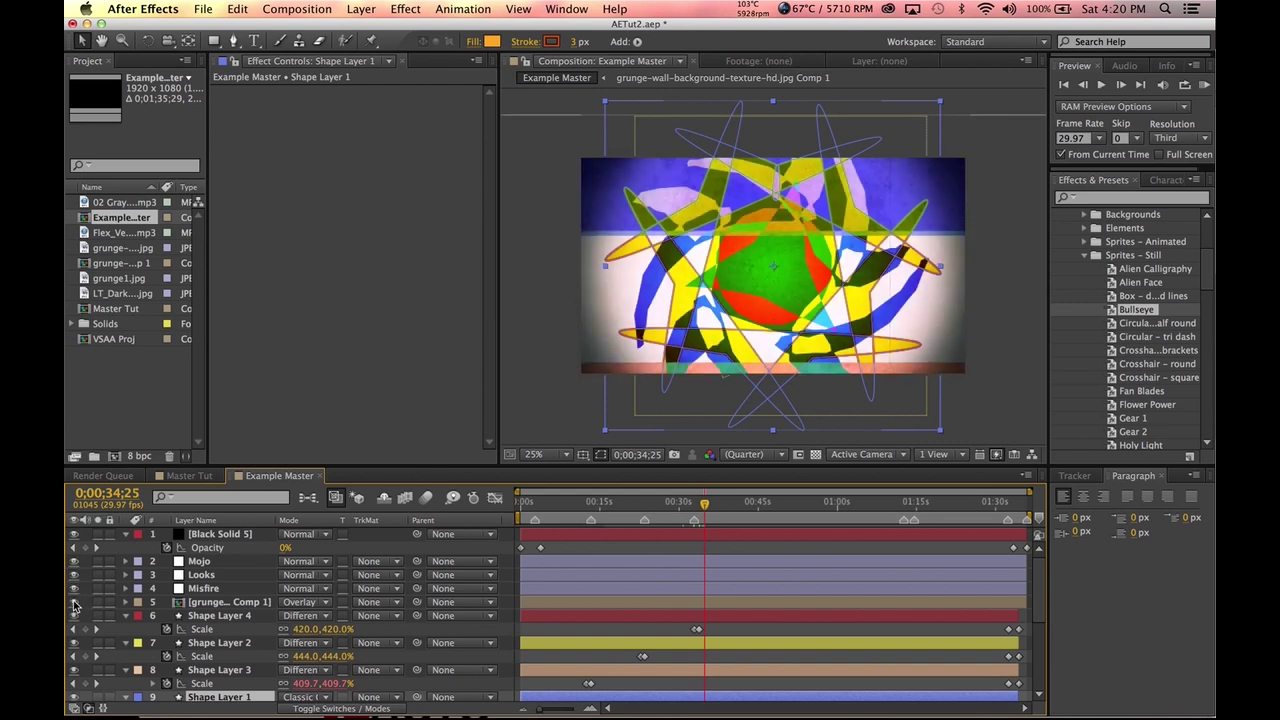
left_click(73, 603)
left_click(73, 603)
left_click(231, 604)
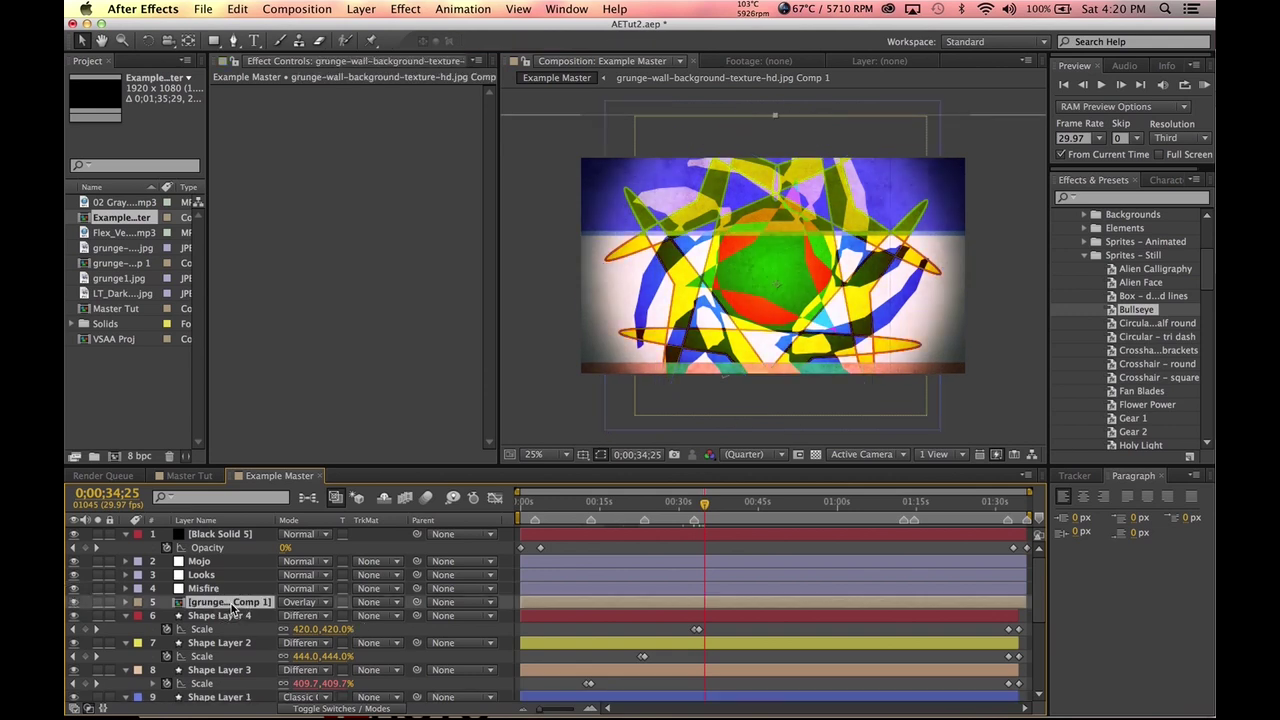
- In Master Tut, reduce the grunge overlay's Scale from 156% to 118%
left_click(189, 476)
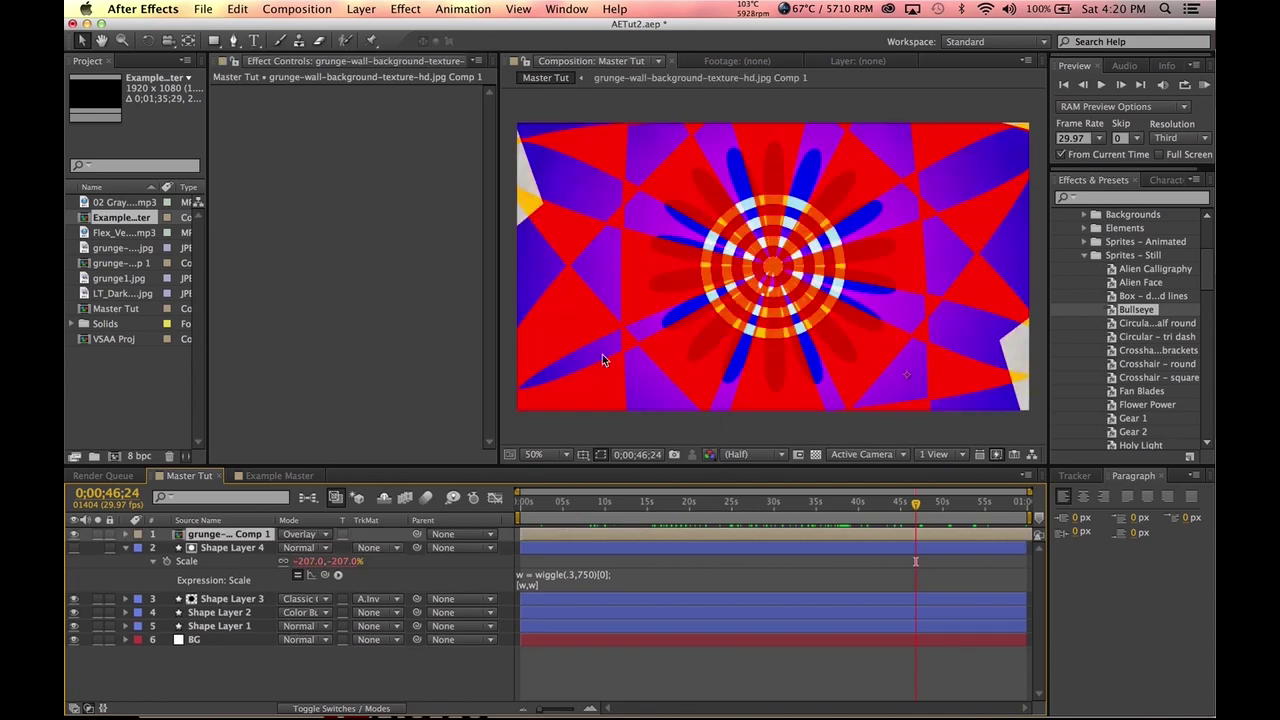
left_click(297, 9)
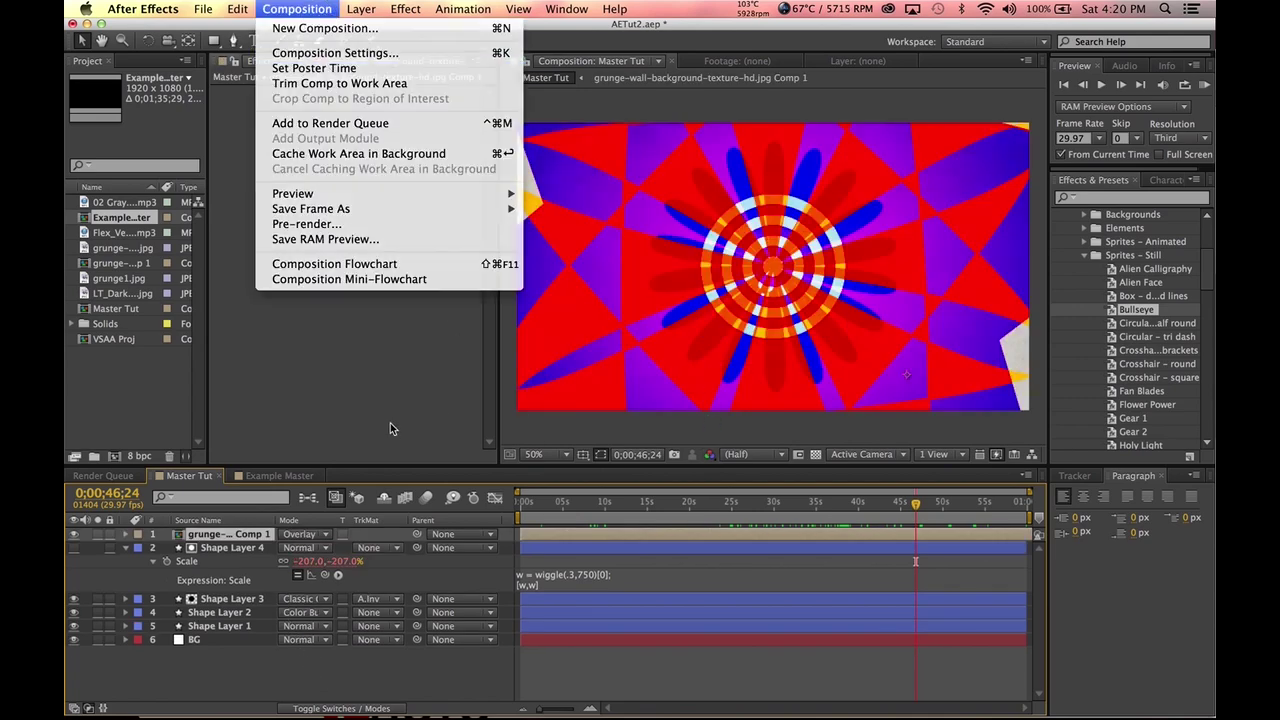
left_click(760, 310)
key("comma")
key("comma")
key("comma")
key("comma")
key("s")
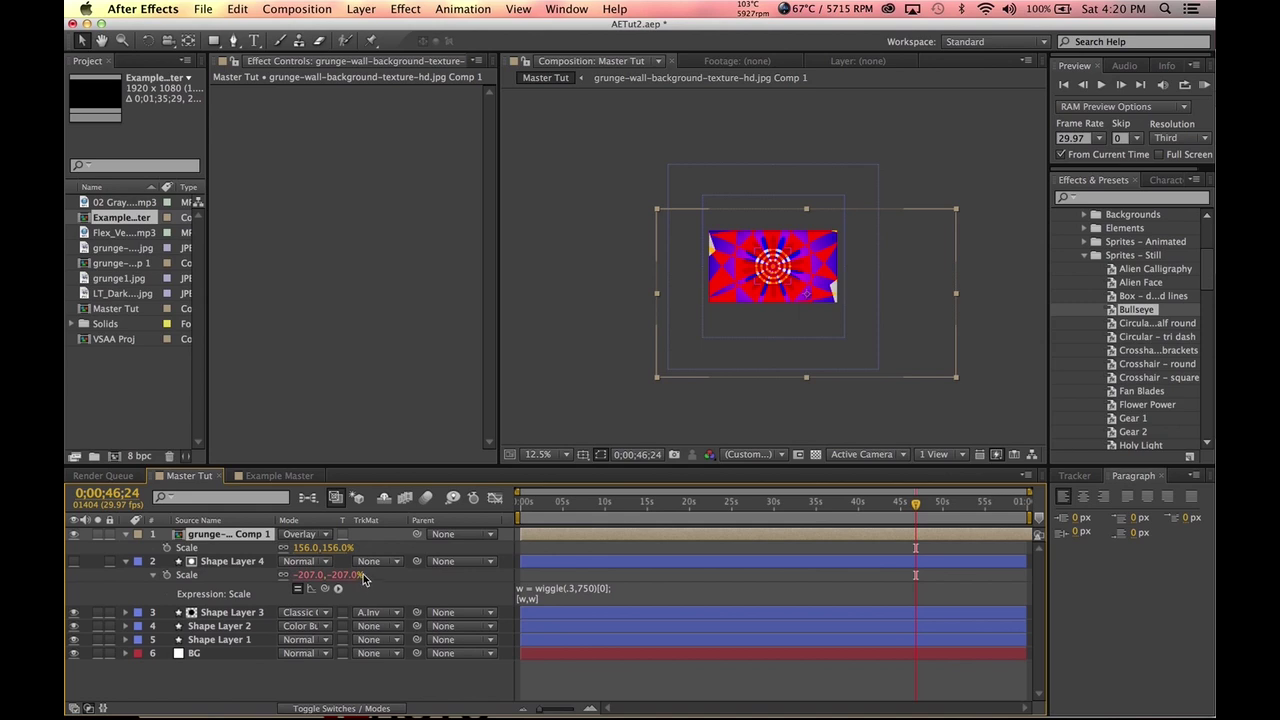
left_click_drag(331, 549, 293, 549)
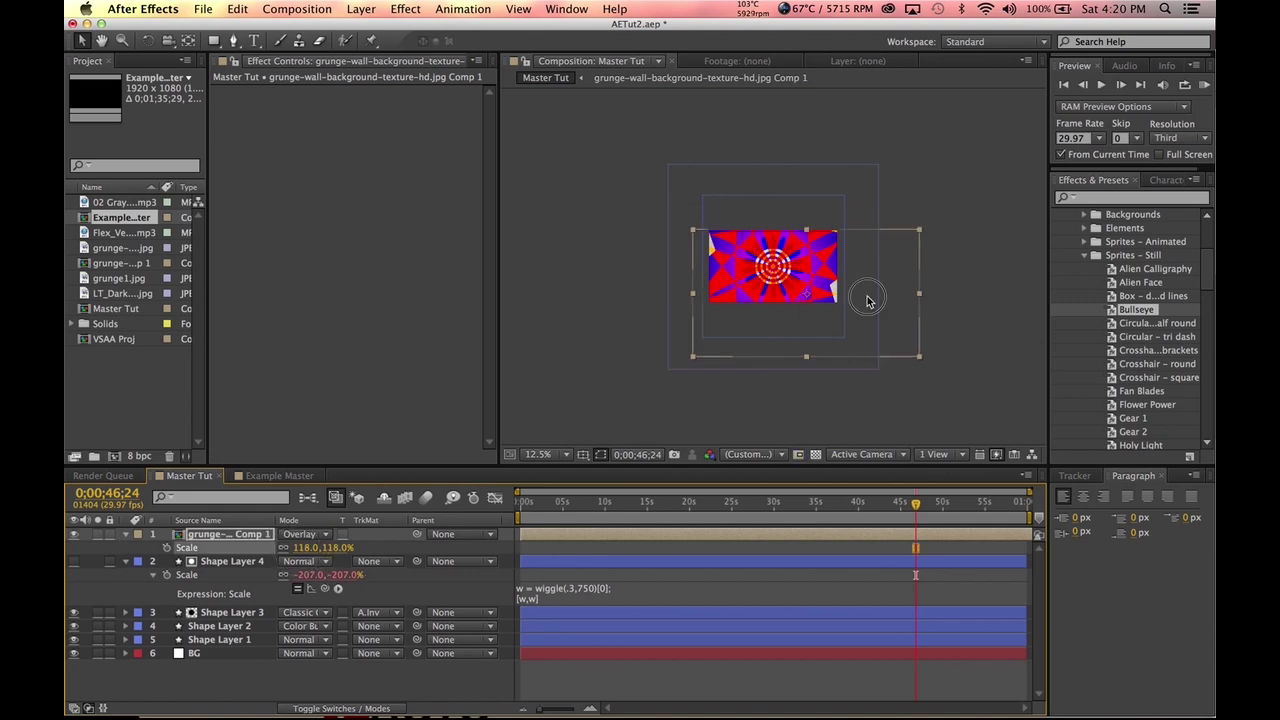
- Preview Master Tut and open the grunge-wall-background-texture-hd.jpg Comp 1 precomp
key("period")
key("period")
key("period")
key("period")
key("period")
key("period")
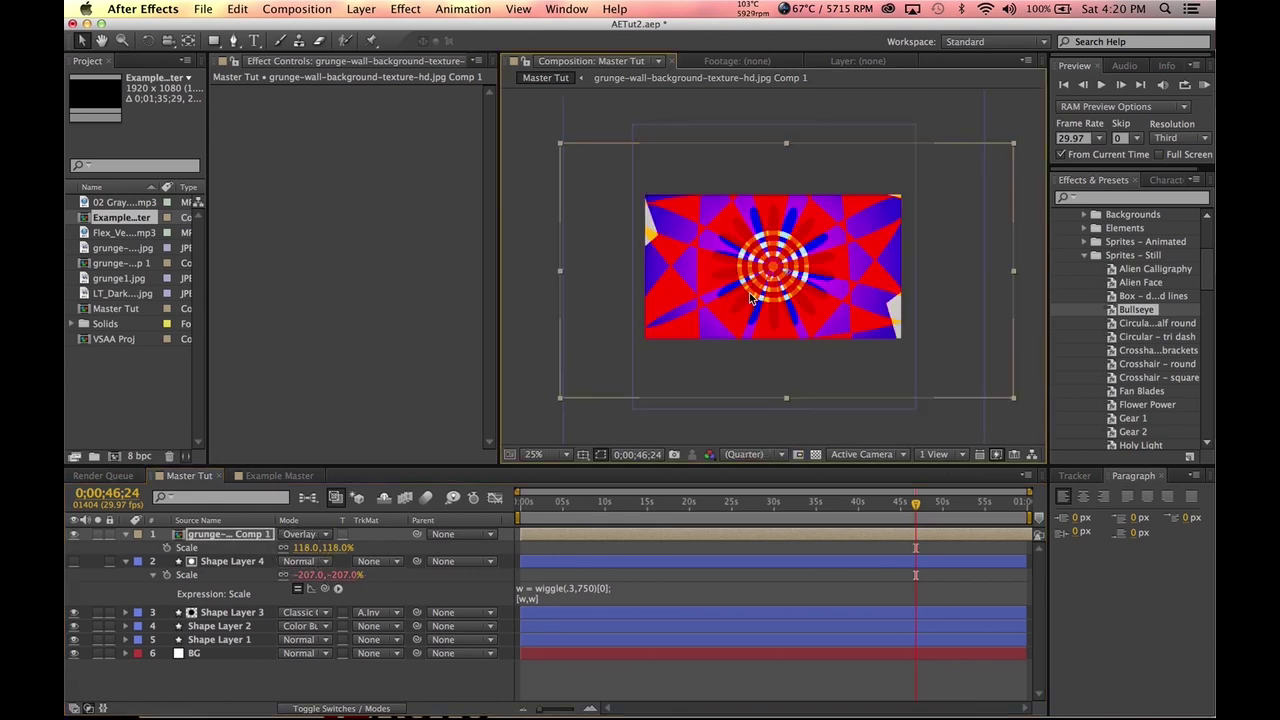
key("comma")
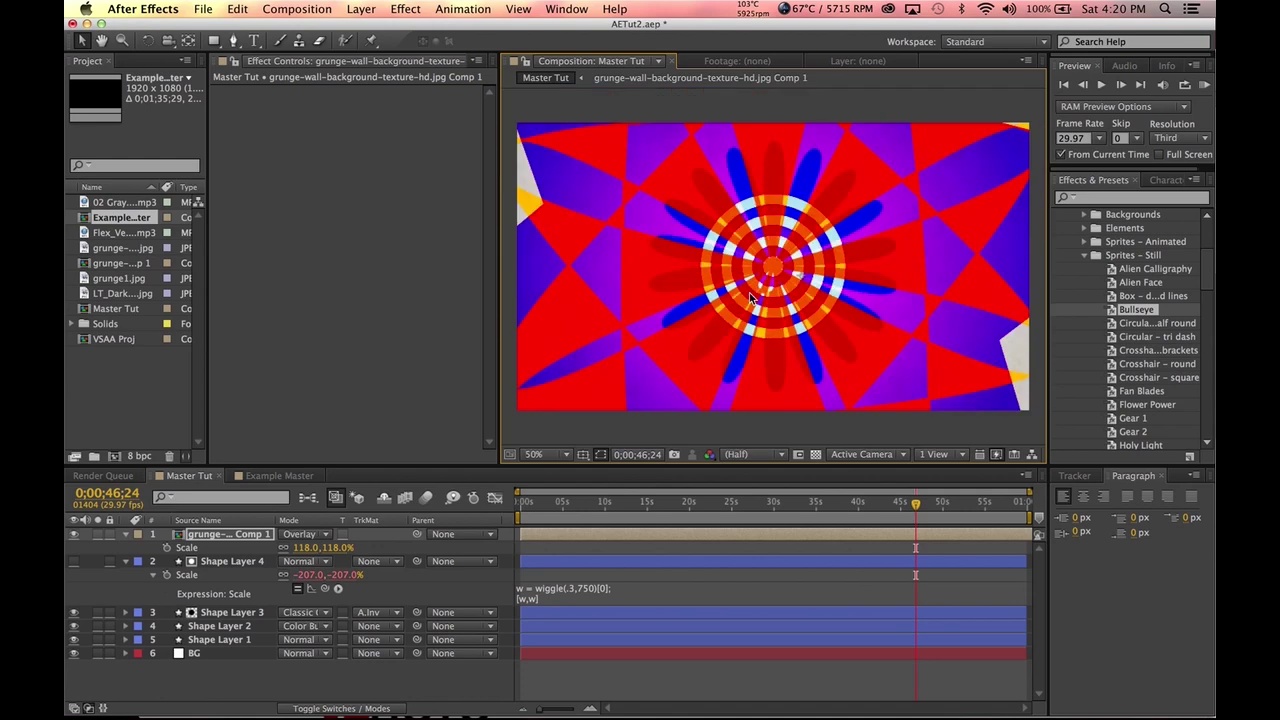
key("space")
key("space")
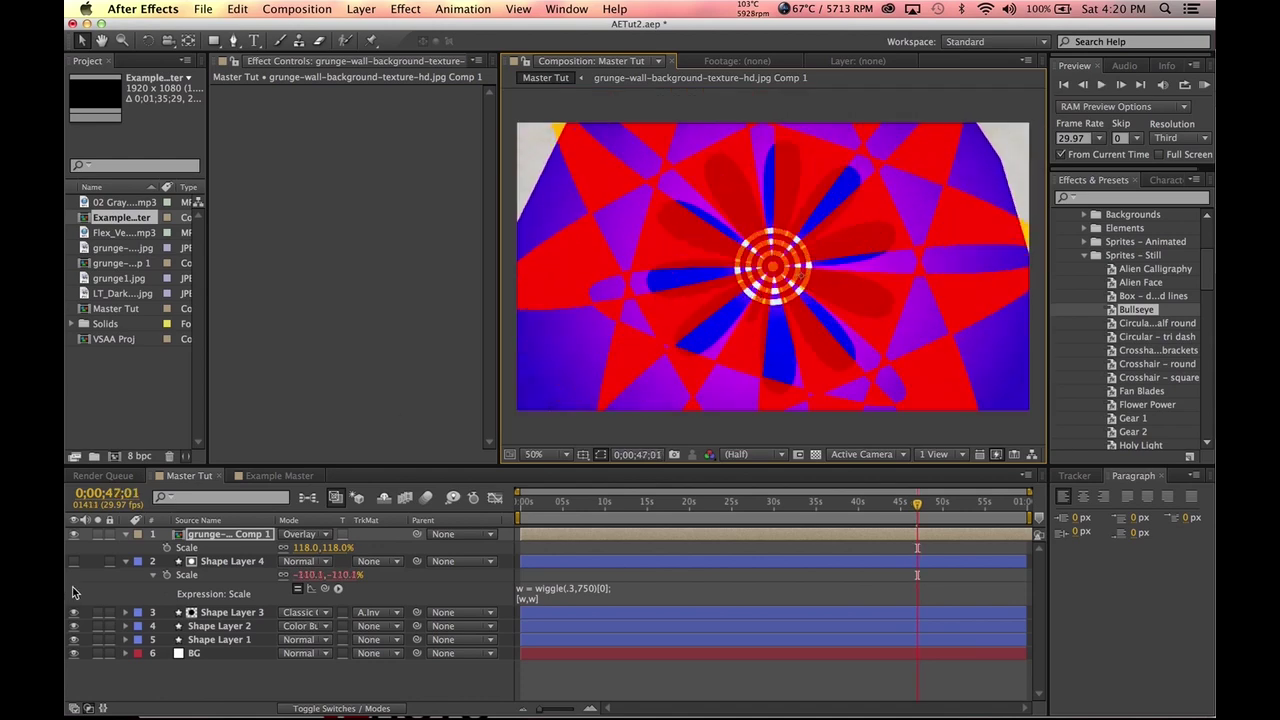
left_click(234, 536)
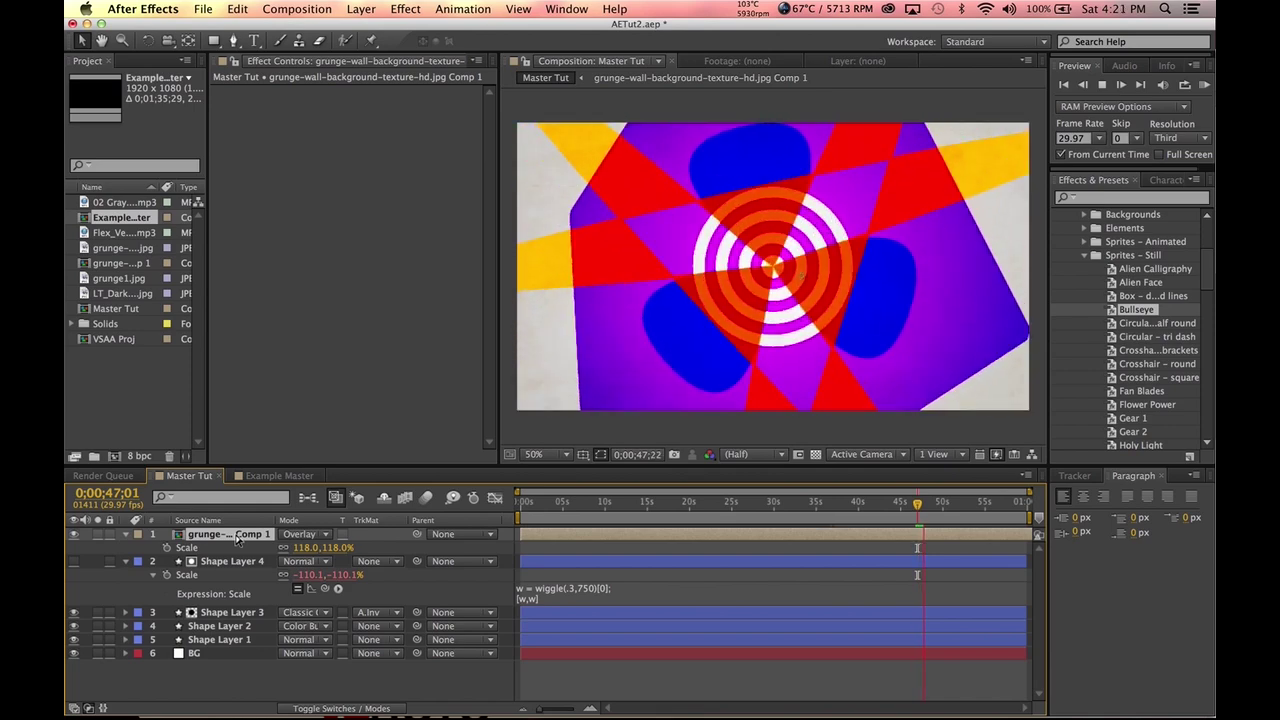
double_click(234, 536)
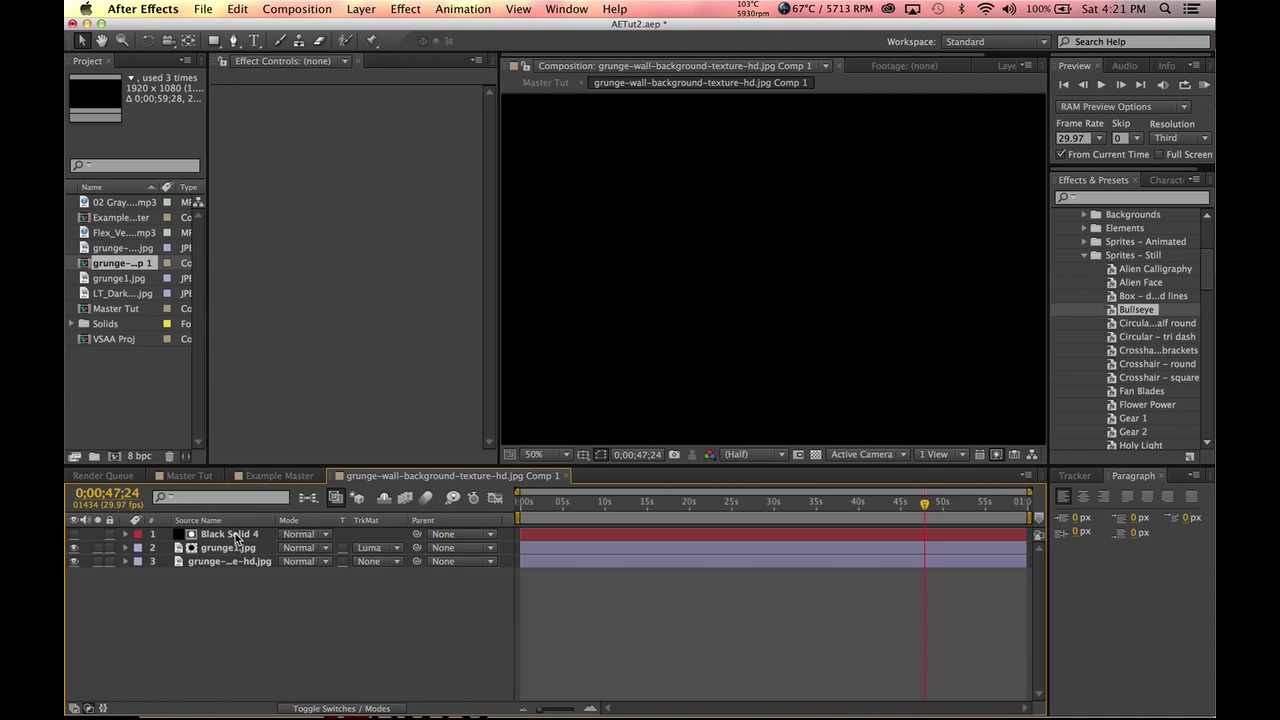
- Preview the precomp's texture and select each of its three layers in turn
scroll(865, 278, "down", 4)
scroll(841, 285, "up", 2)
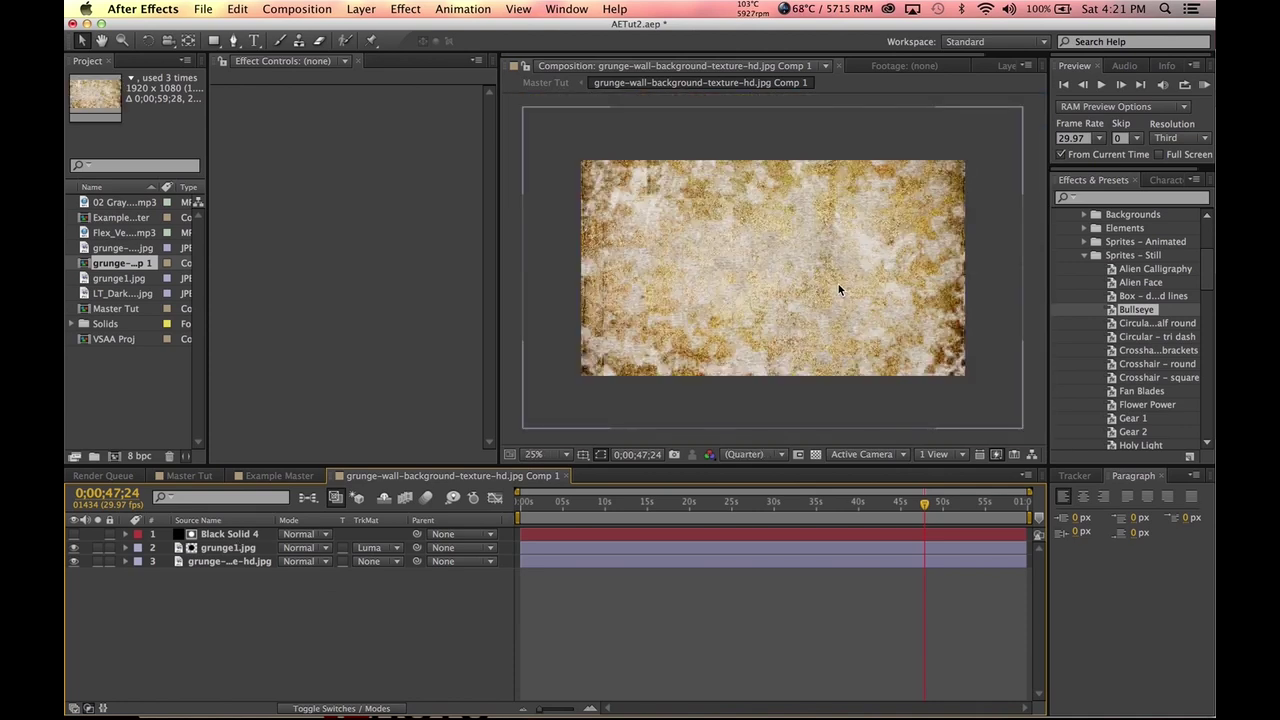
key("space")
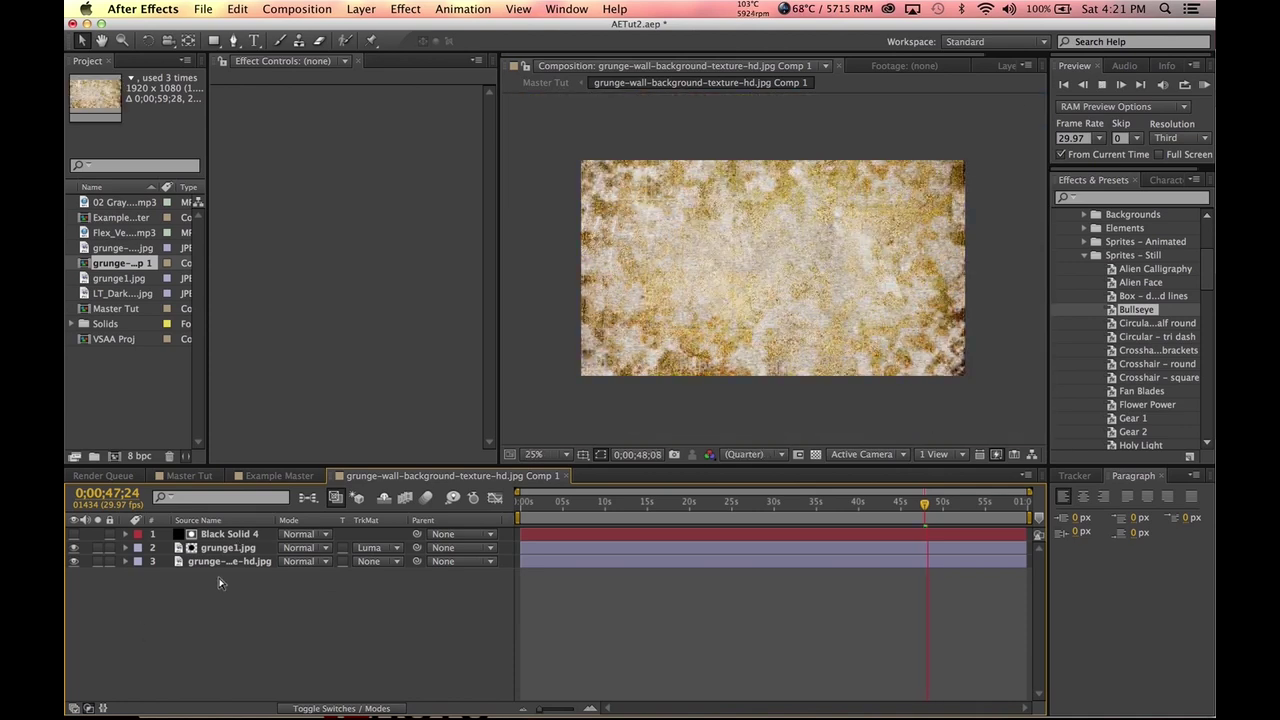
key("space")
left_click(245, 548)
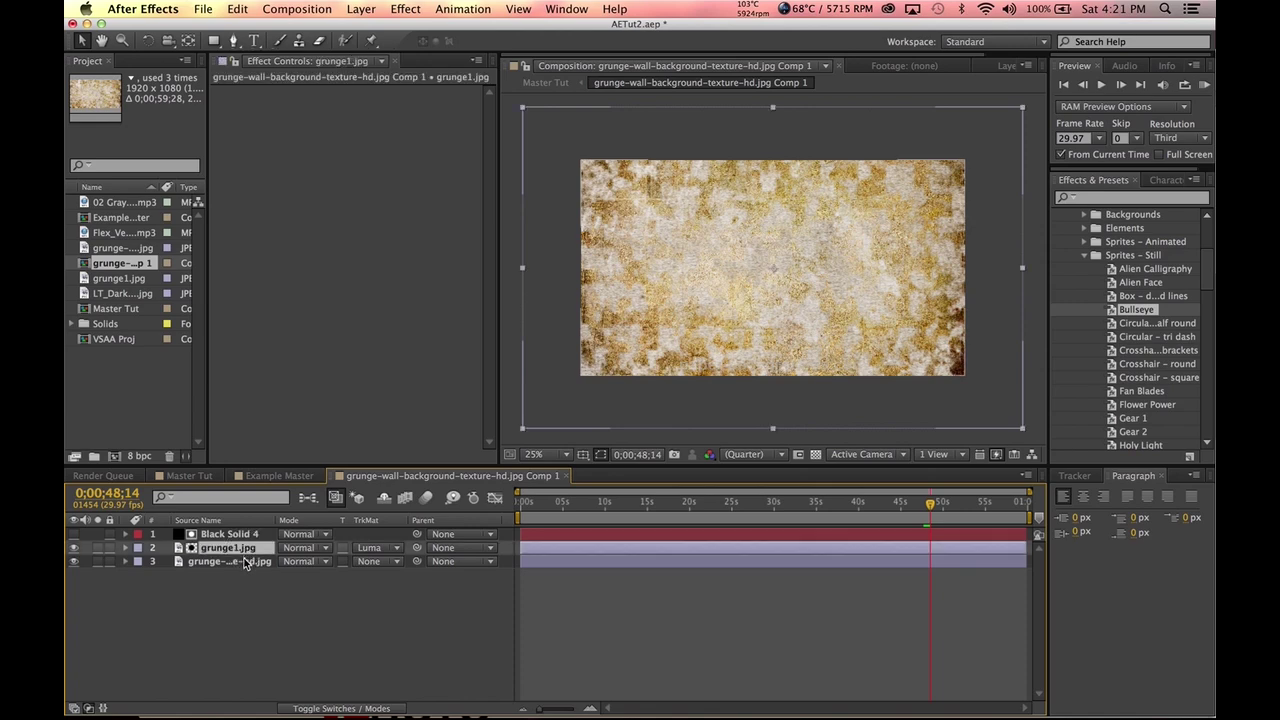
left_click(250, 561)
left_click(229, 534)
left_click(225, 548)
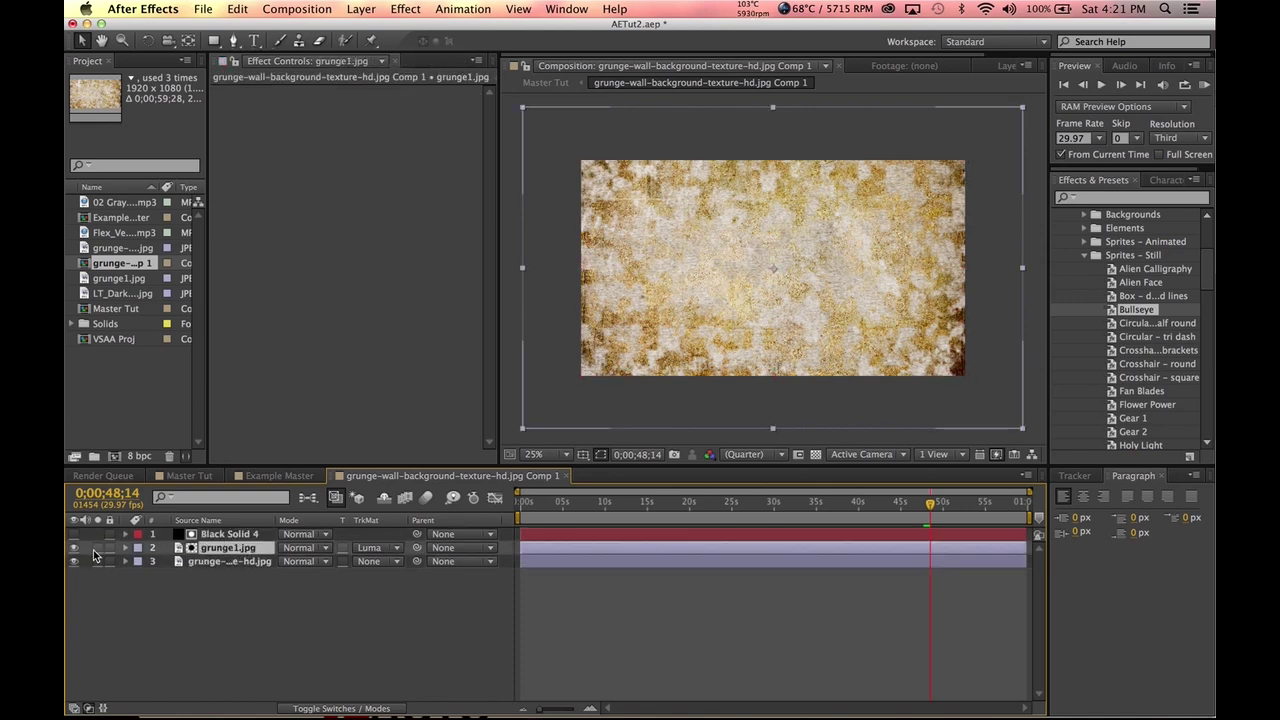
- Solo layers 2 and 3 to compare, leaving grunge1.jpg soloed with Luma Matte
left_click(96, 548)
left_click(96, 548)
left_click(98, 561)
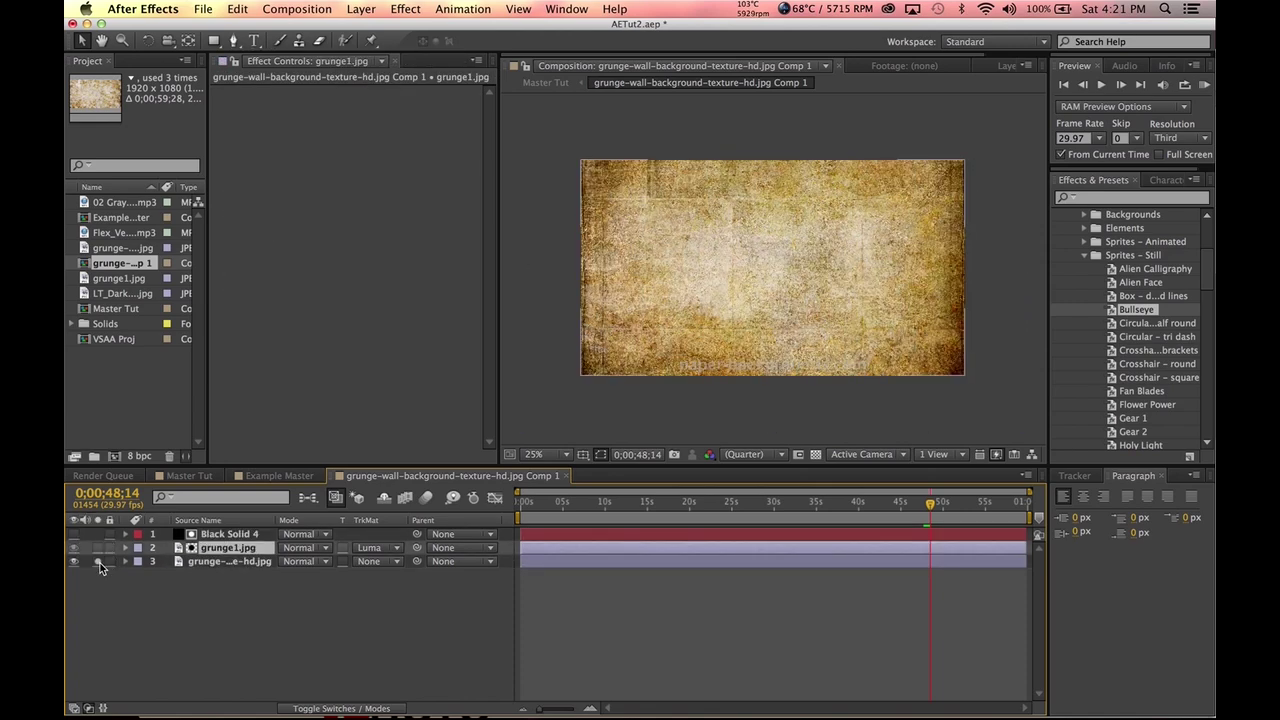
left_click(98, 561)
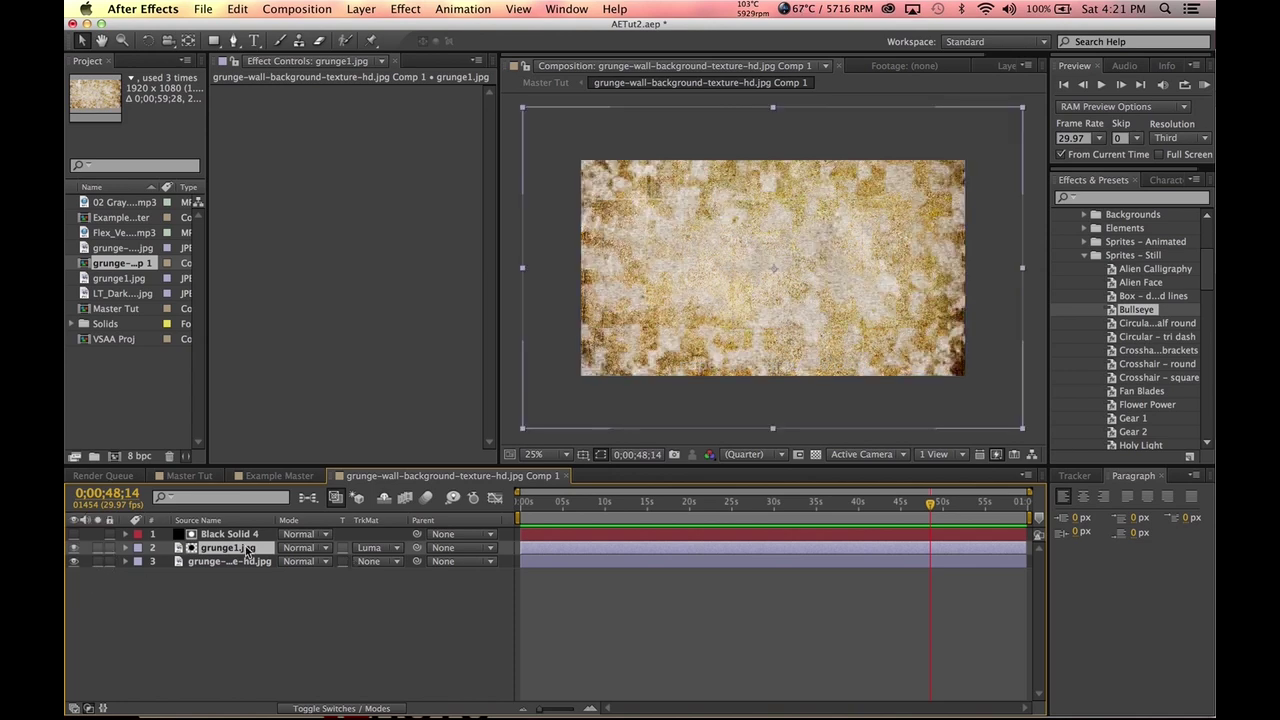
left_click(97, 548)
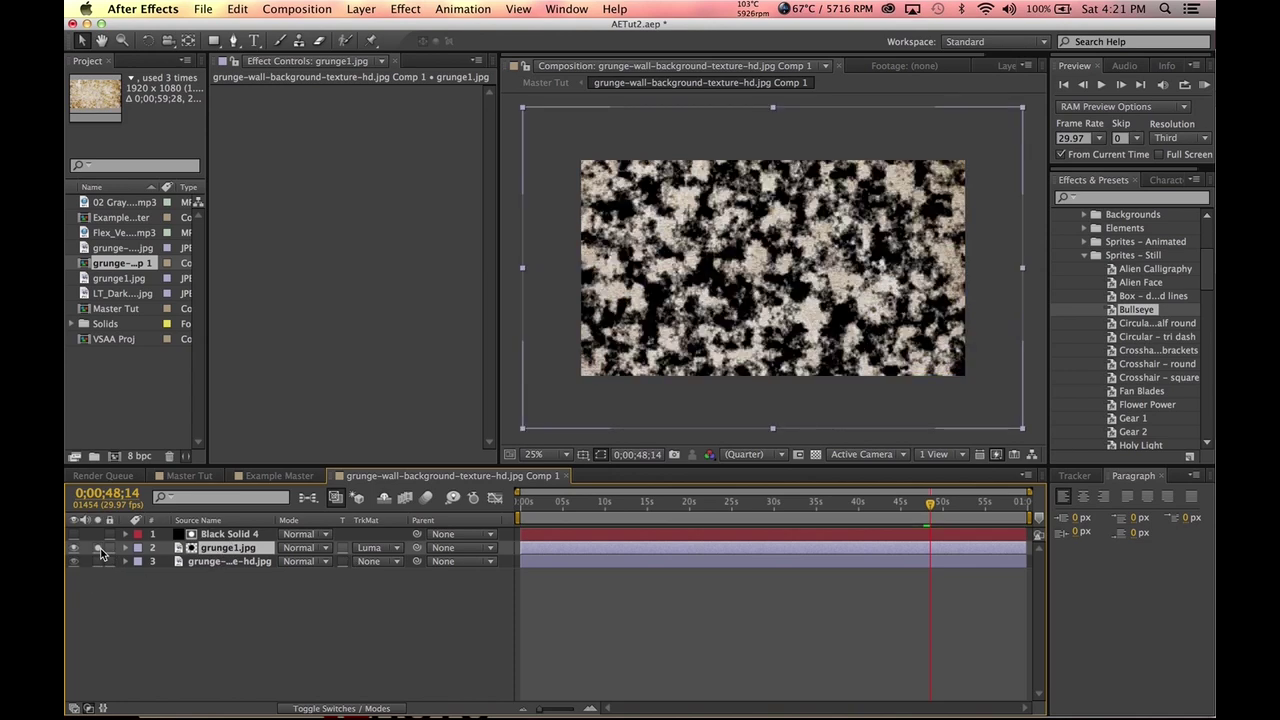
left_click(380, 548)
left_click(413, 620)
left_click(241, 536)
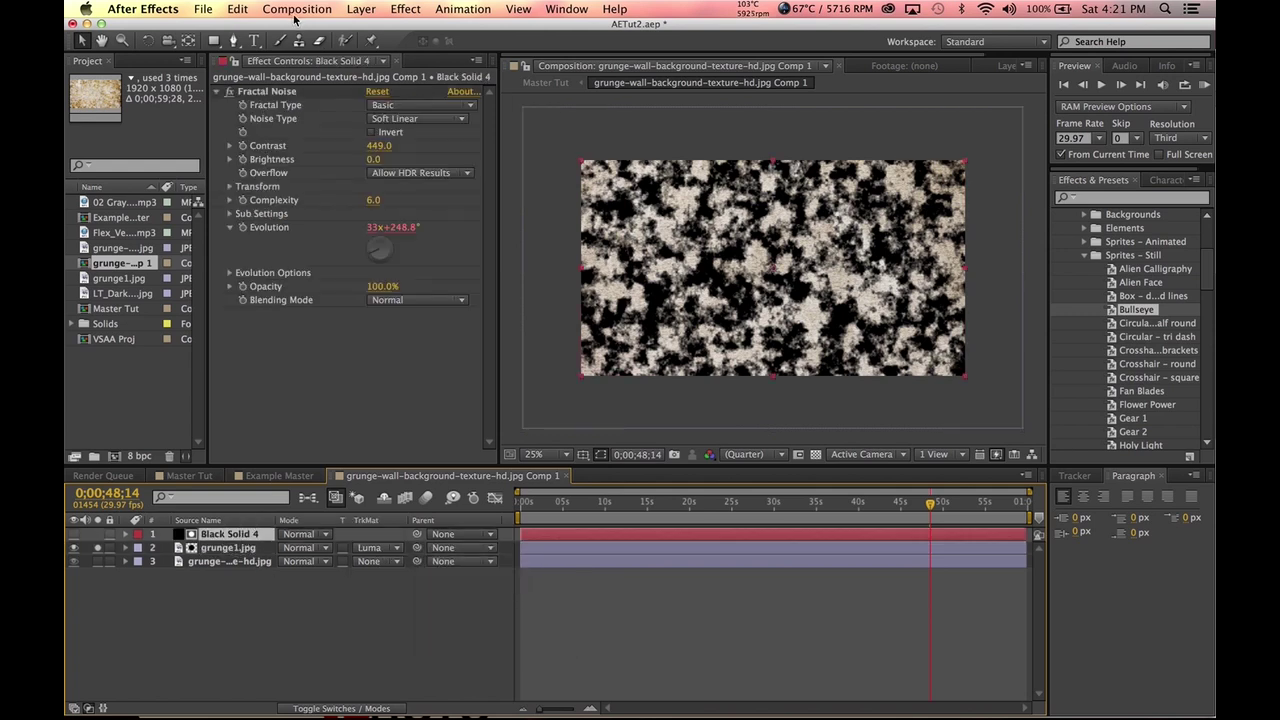
- Toggle Black Solid 4's Fractal Noise and try Evolution values, restoring 33x+248.8°
key("super+Tab")
left_click(287, 101)
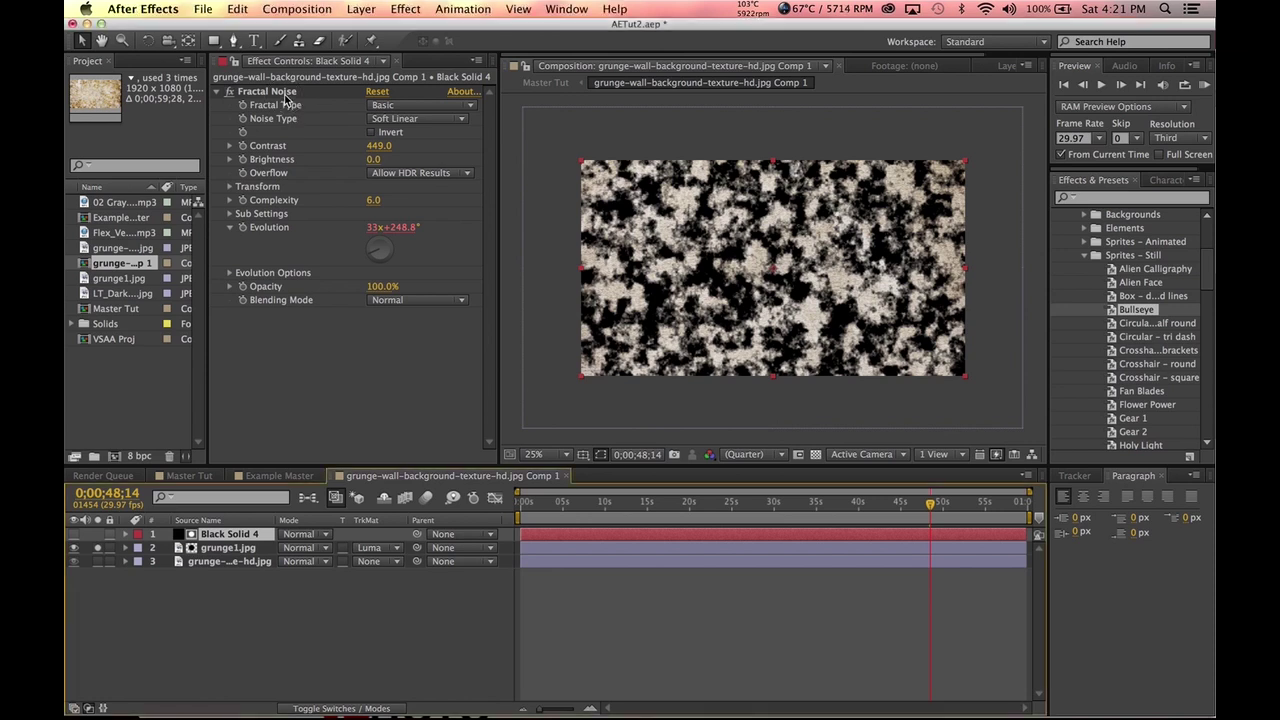
left_click(229, 92)
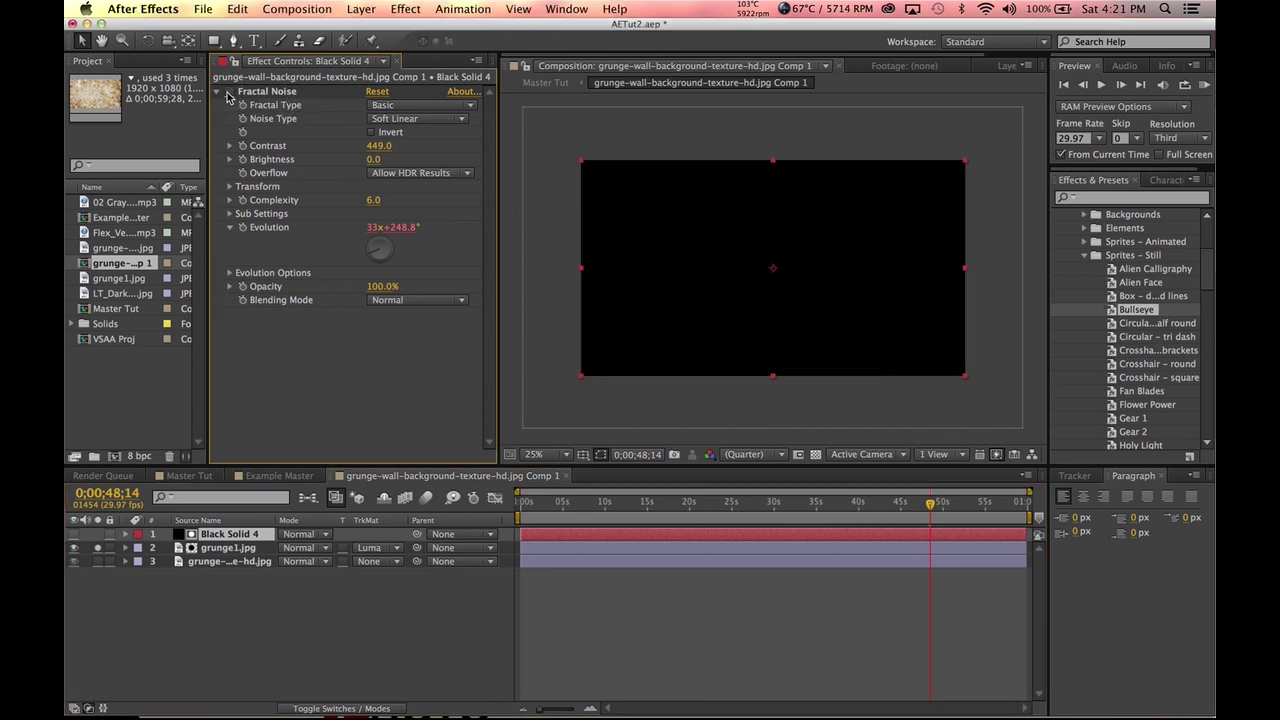
left_click(229, 92)
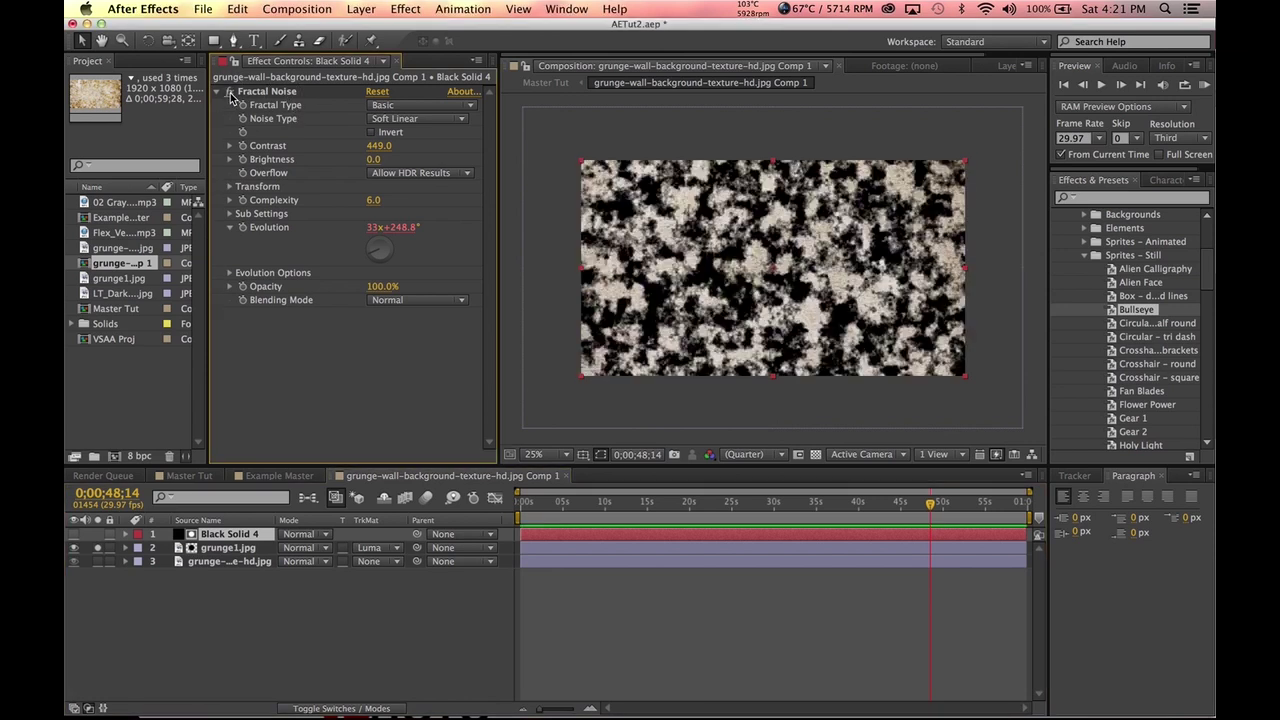
scroll(808, 236, "up", 6)
scroll(807, 234, "down", 6)
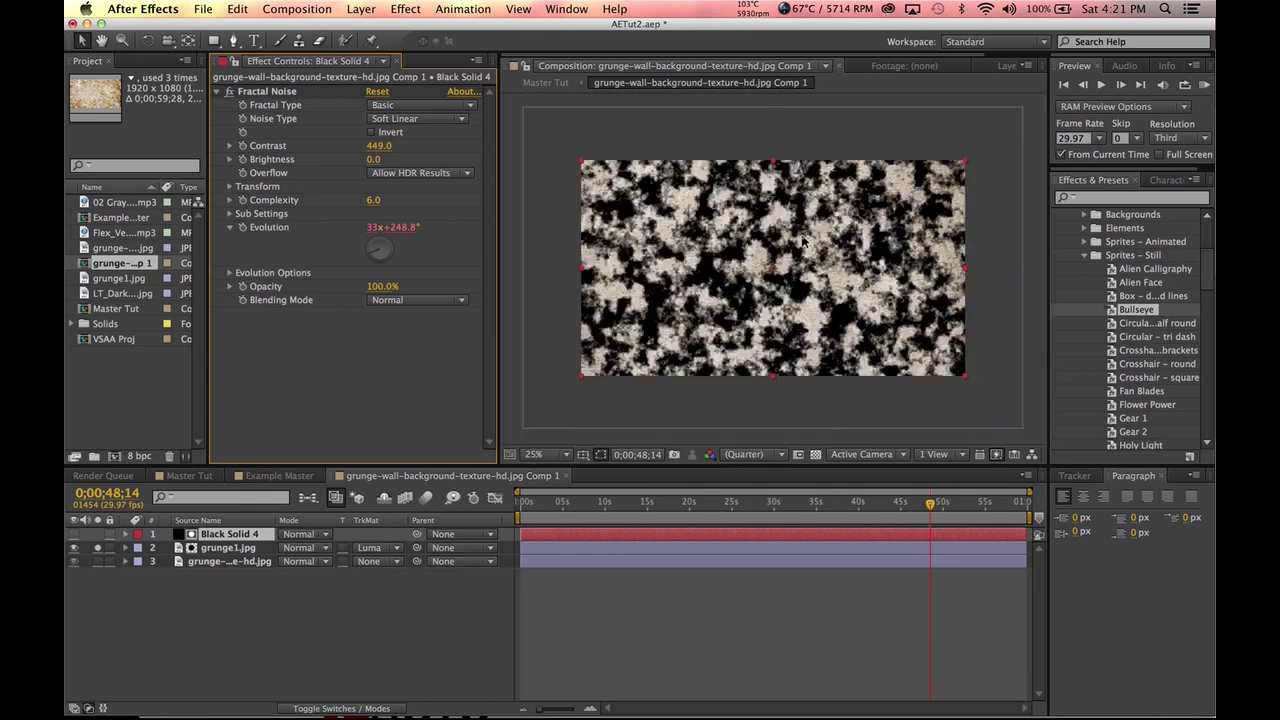
scroll(800, 236, "up", 4)
scroll(800, 236, "down", 4)
scroll(799, 220, "up", 1)
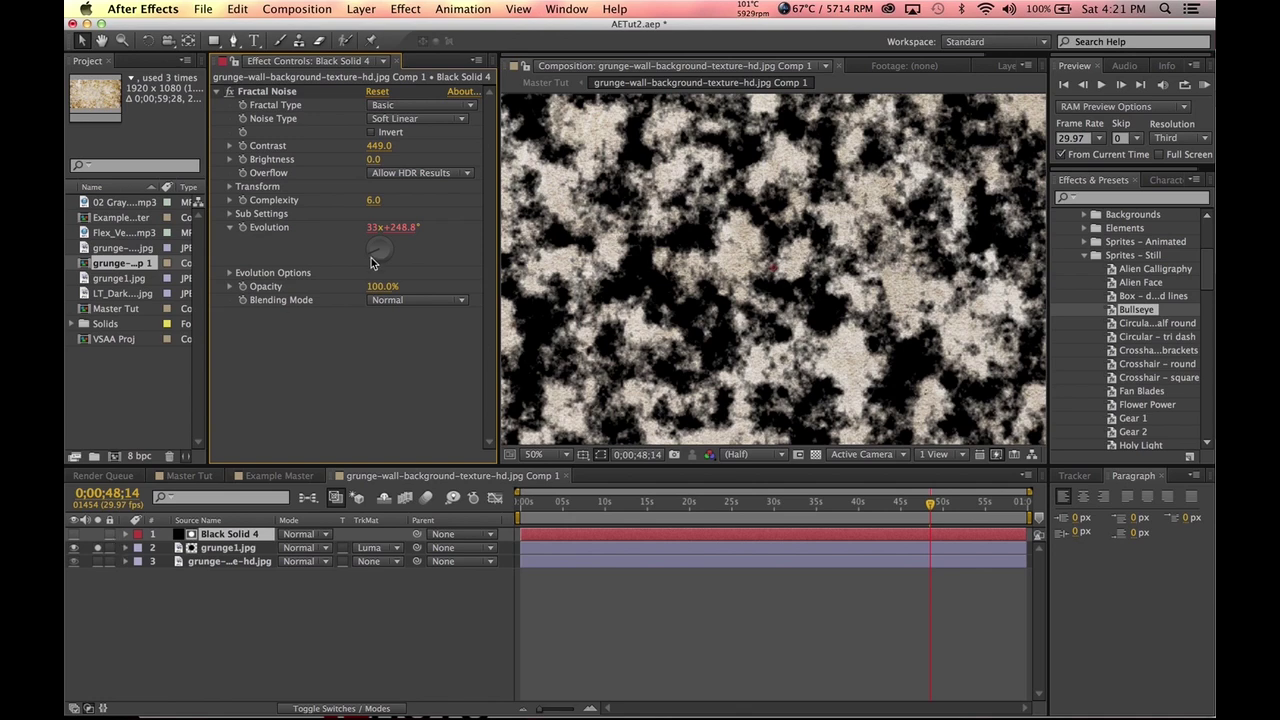
left_click(400, 228)
left_click_drag(400, 227, 766, 203)
key("super+z")
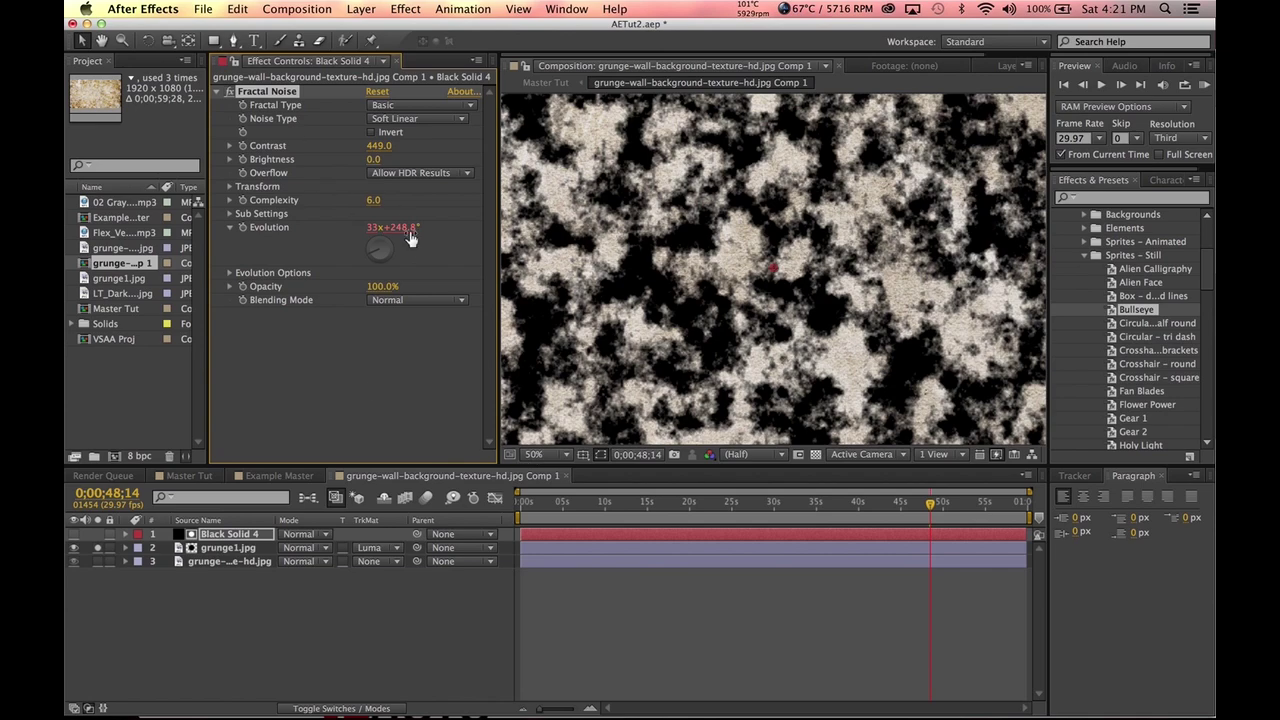
- Unsolo grunge1.jpg, preview the full-colour texture, and close the precomp
left_click_drag(597, 514, 940, 462)
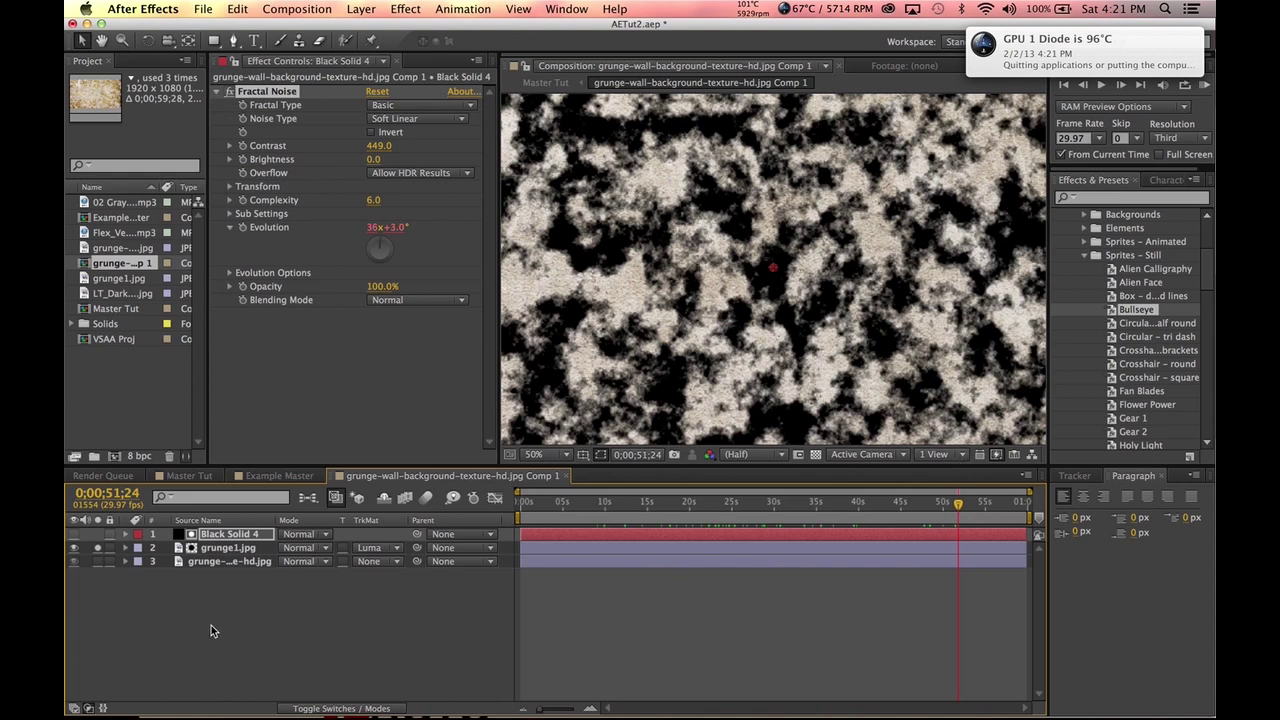
left_click(215, 549)
left_click(97, 553)
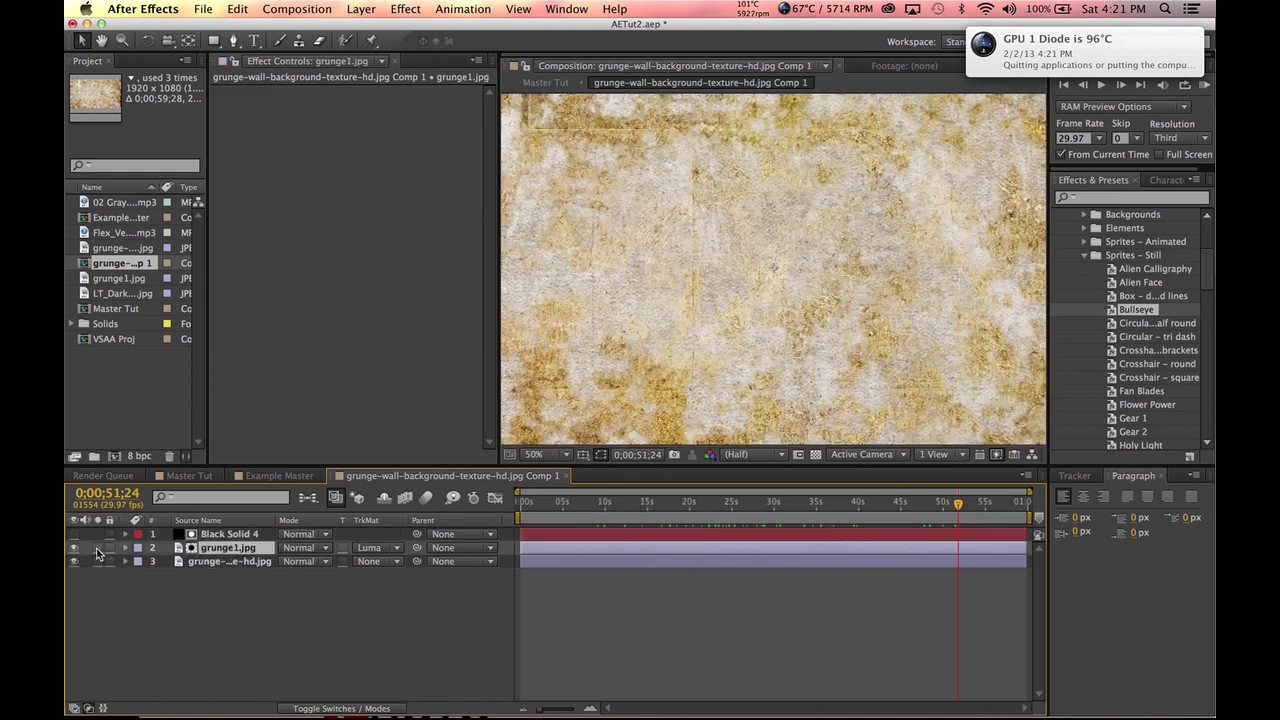
key("comma")
key("space")
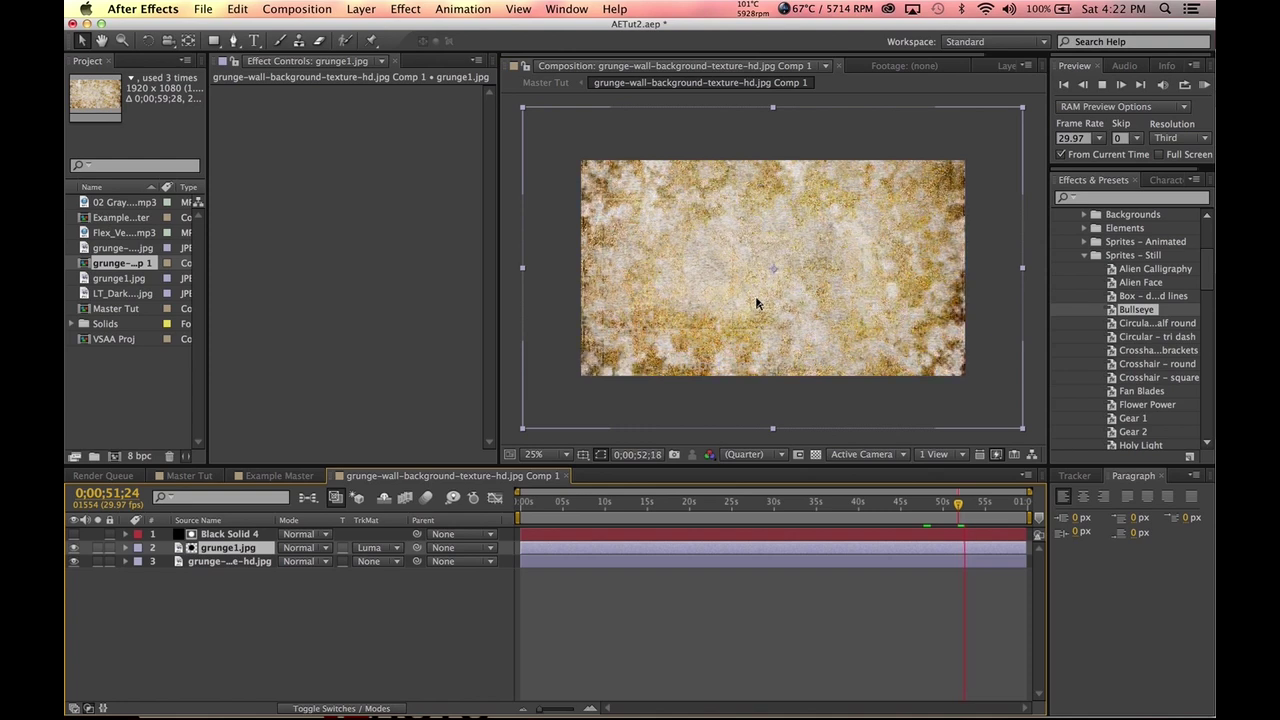
key("space")
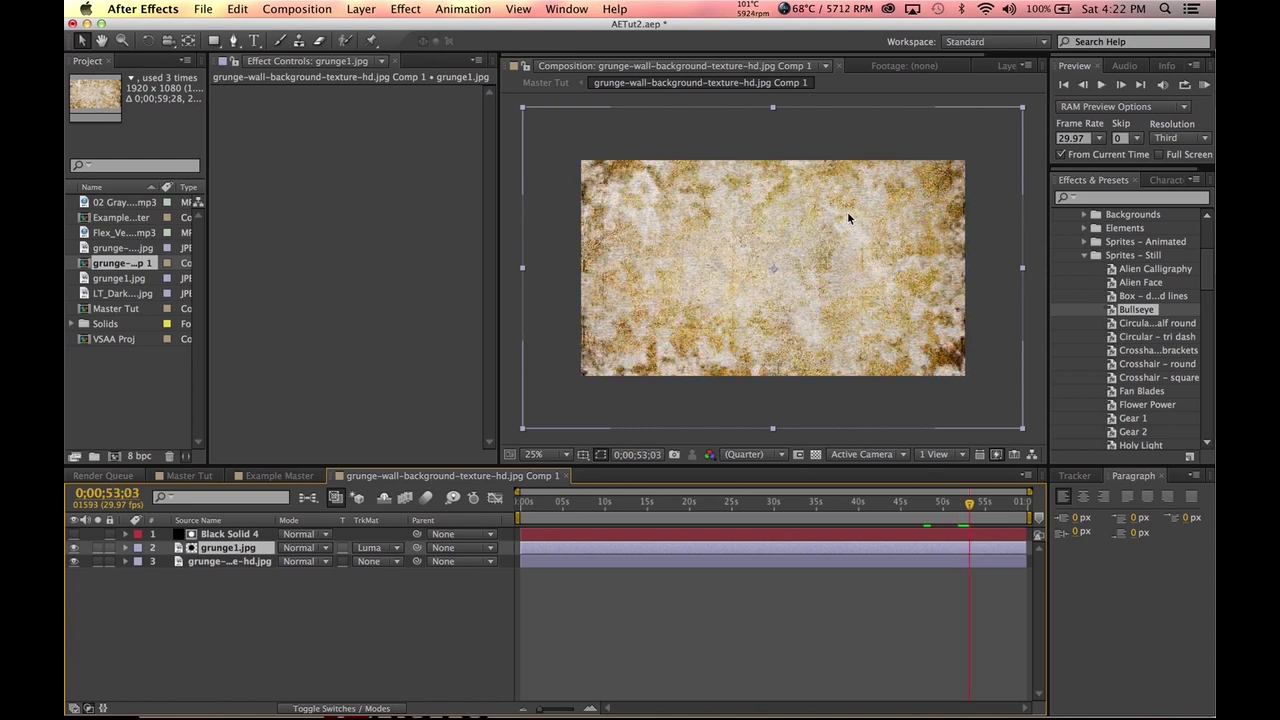
key("Page_Down")
key("Page_Down")
key("Page_Down")
key("Page_Down")
key("Page_Down")
key("Page_Down")
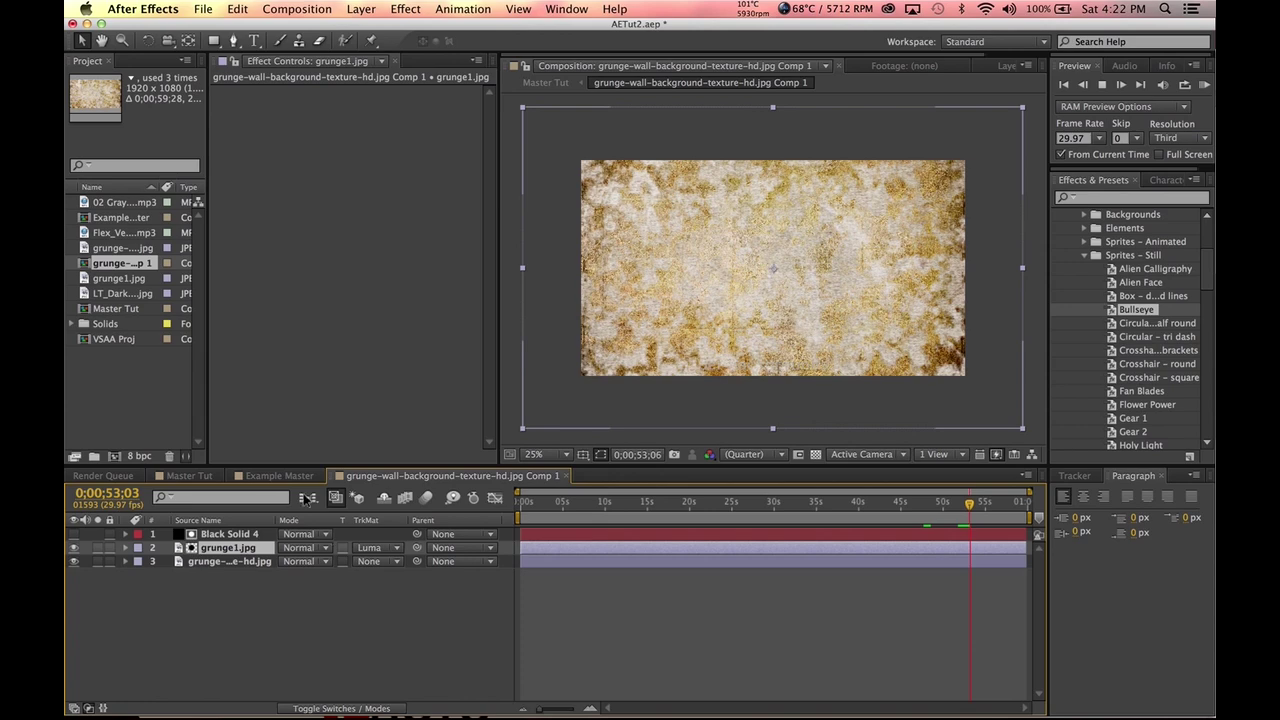
left_click(563, 477)
- Inspect the Mojo, Looks and Misfire adjustment layers' effects in Example Master
key("period")
key("comma")
key("comma")
key("comma")
key("comma")
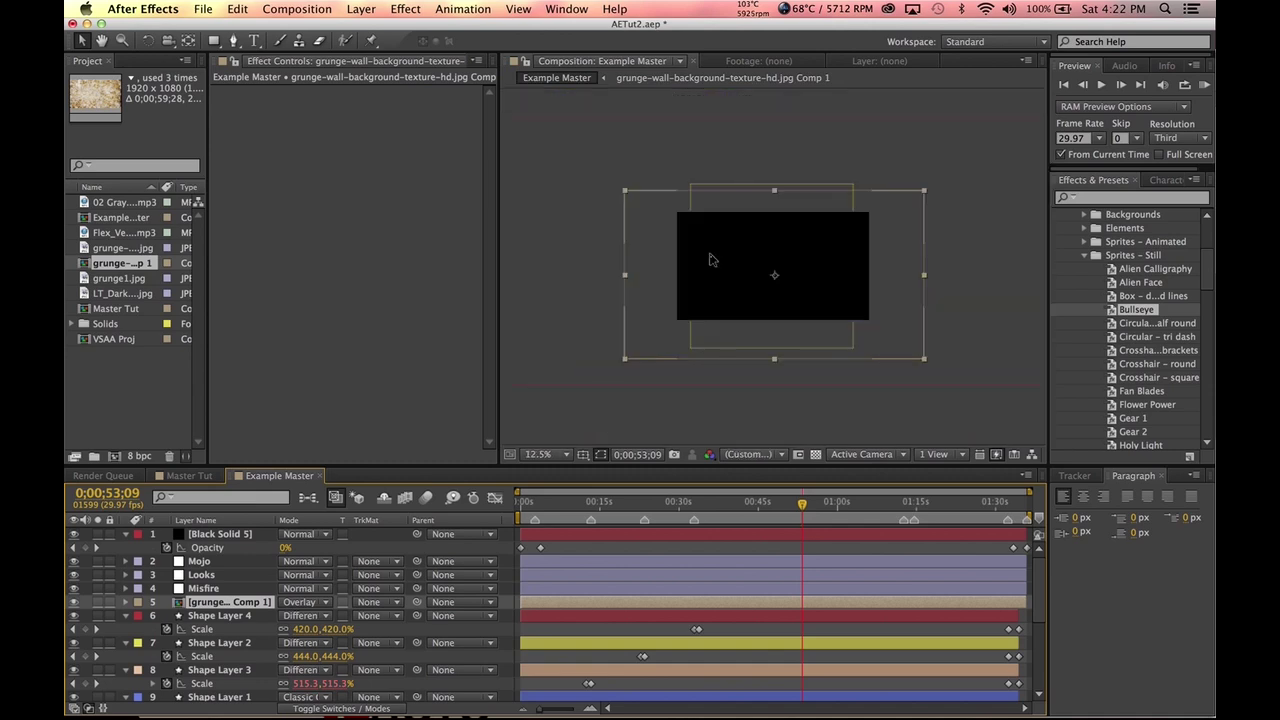
left_click(210, 563)
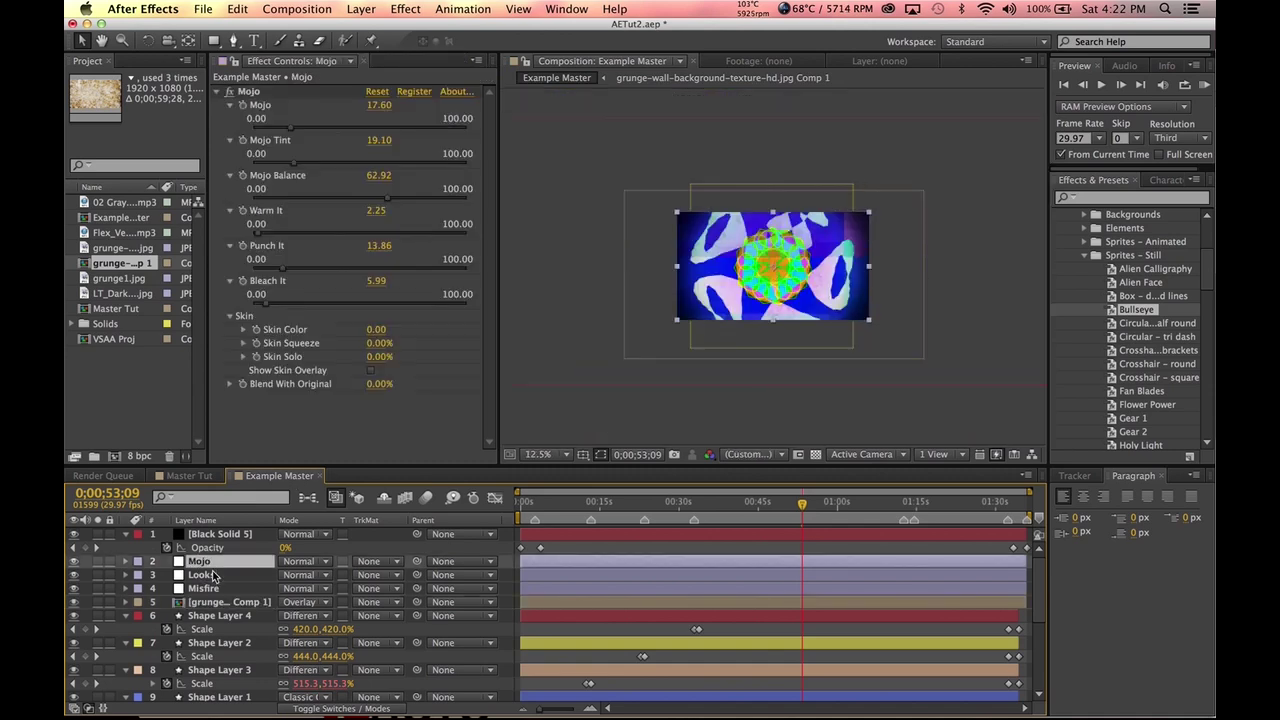
left_click(203, 575)
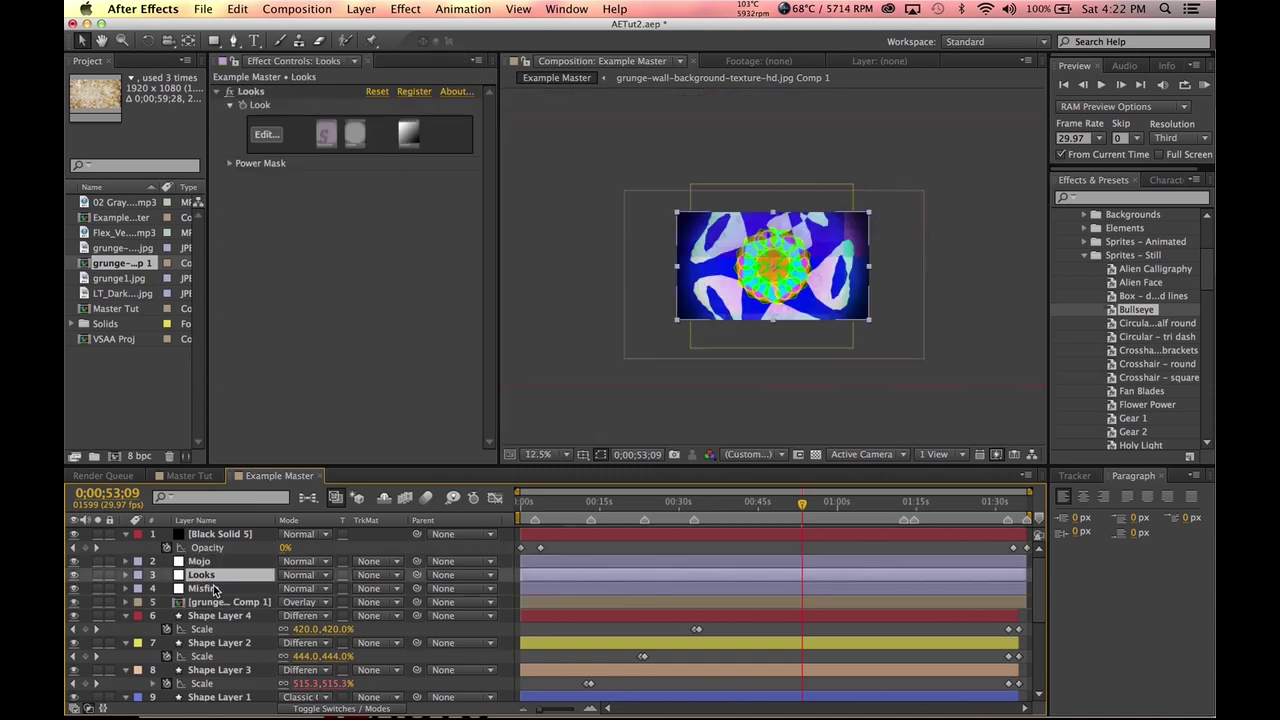
left_click(212, 589)
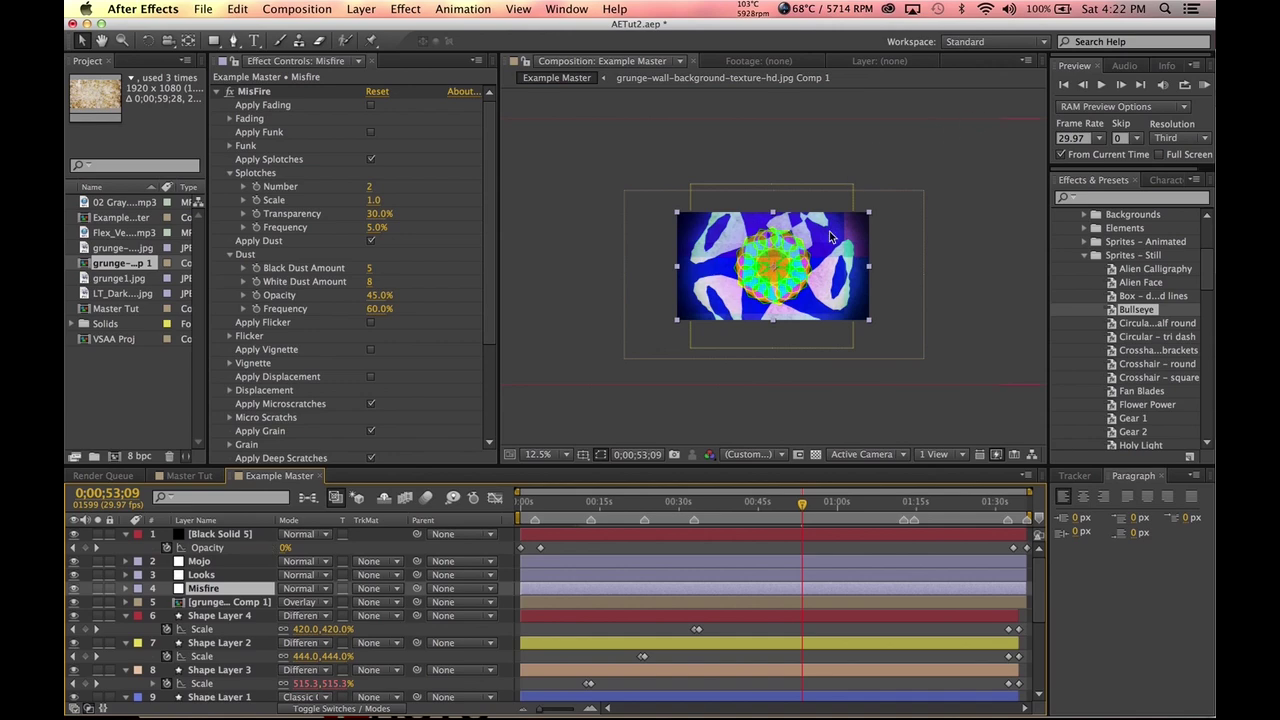
- Close Example Master and move to around 19 seconds in Master Tut
key("slash")
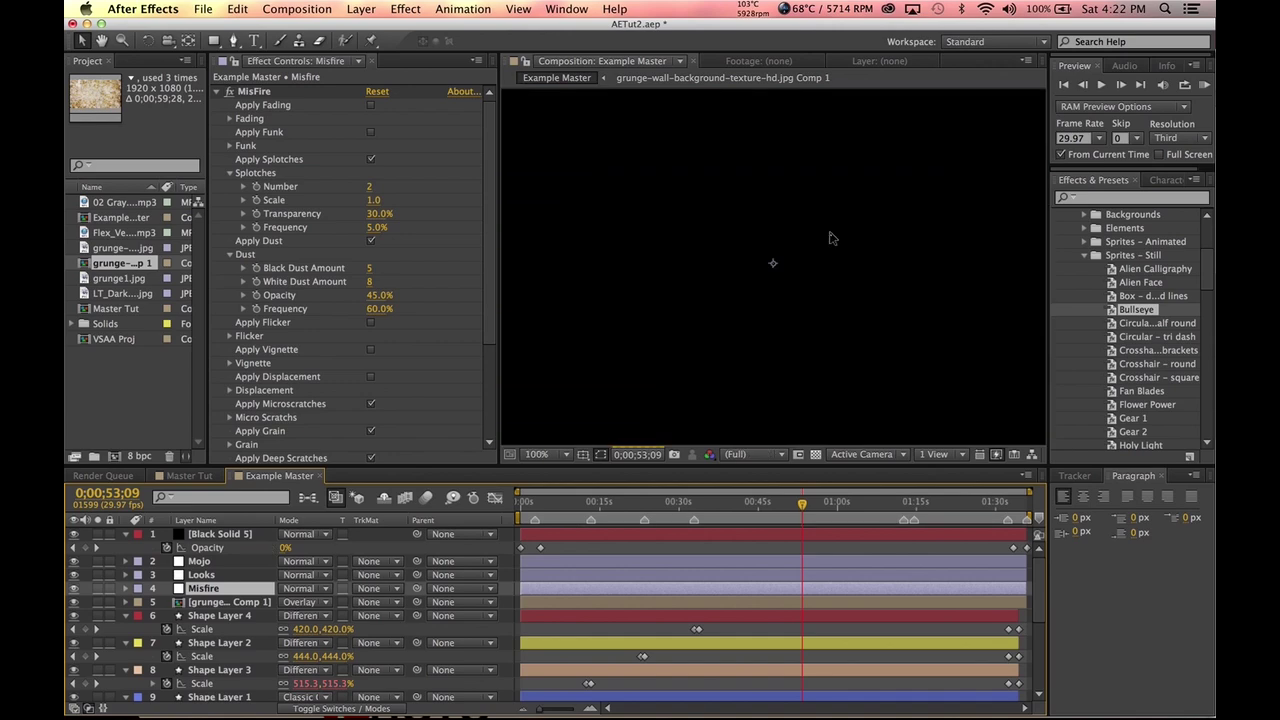
key("comma")
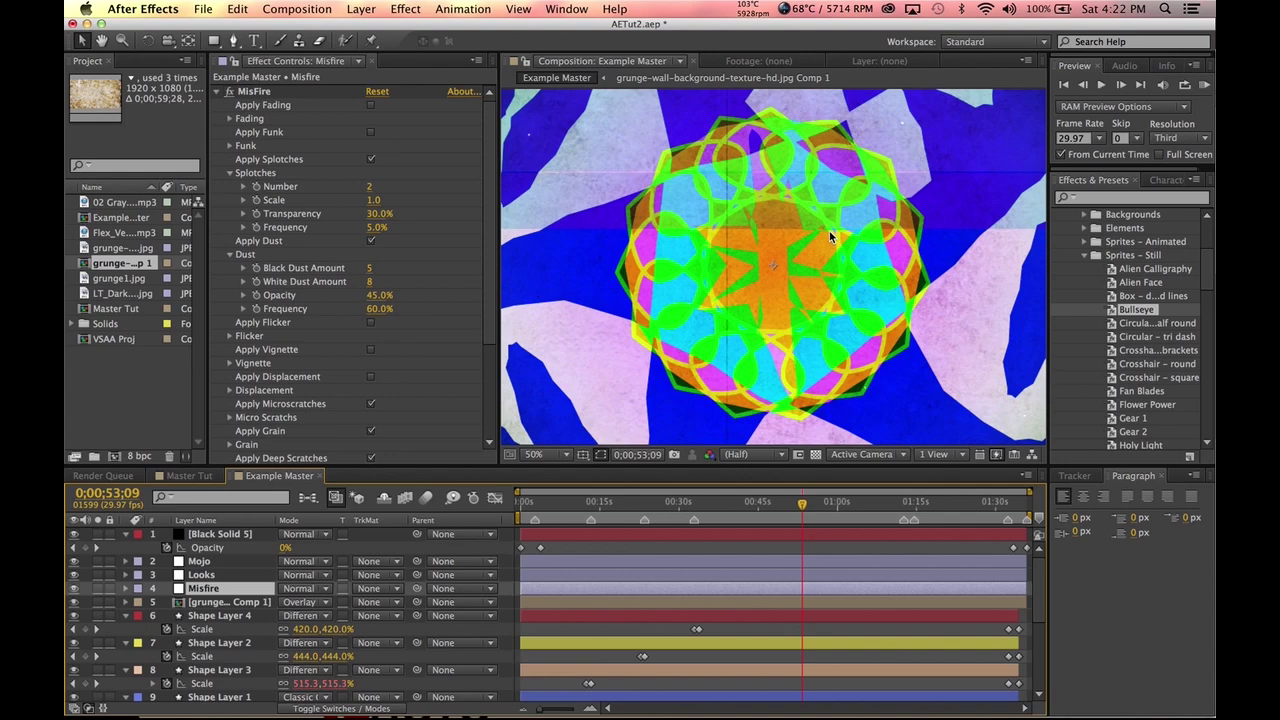
left_click(319, 476)
left_click_drag(573, 500, 686, 500)
- Preview Master Tut and compare it with and without the grunge texture layer
key("space")
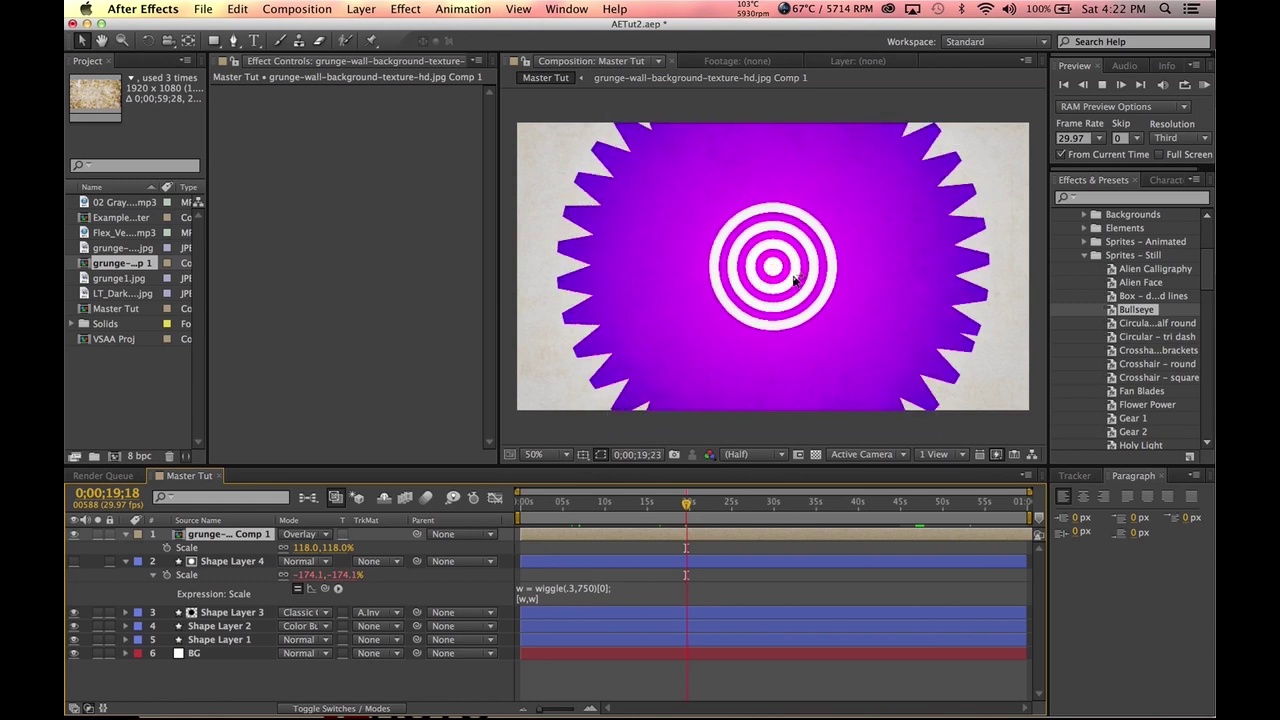
key("space")
left_click(238, 563)
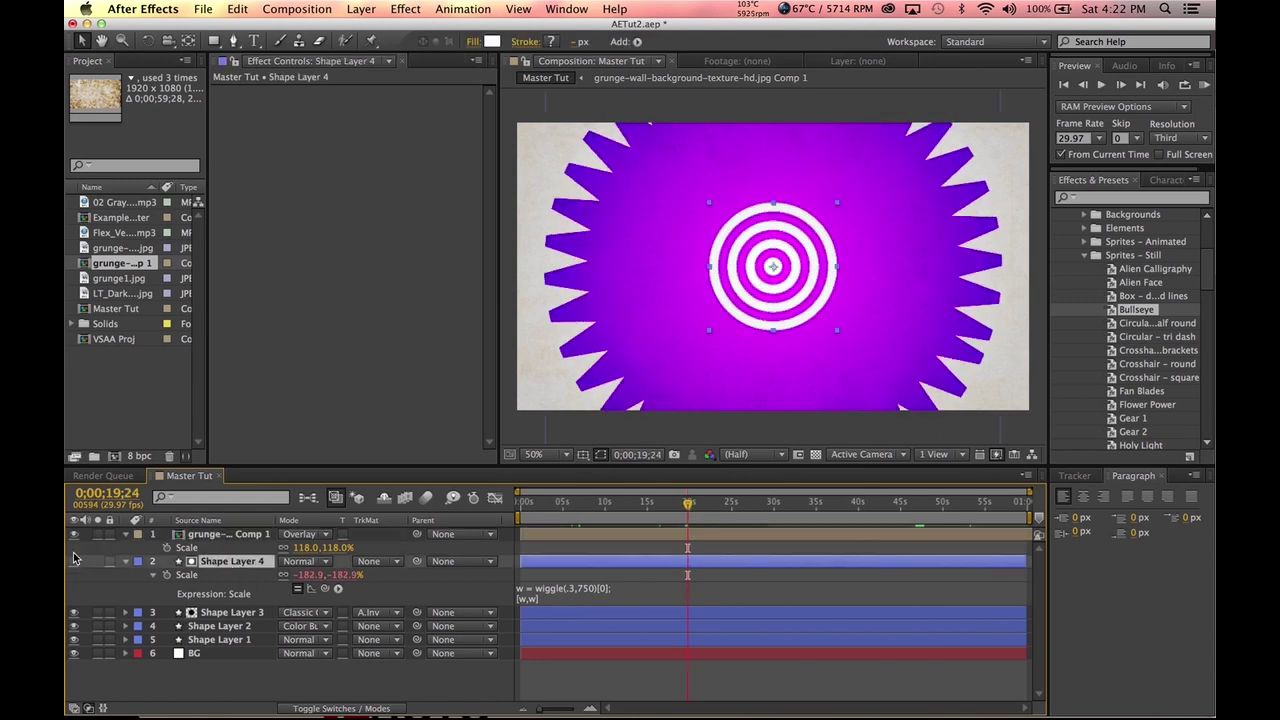
left_click(78, 544)
left_click(75, 536)
left_click(75, 536)
key("slash")
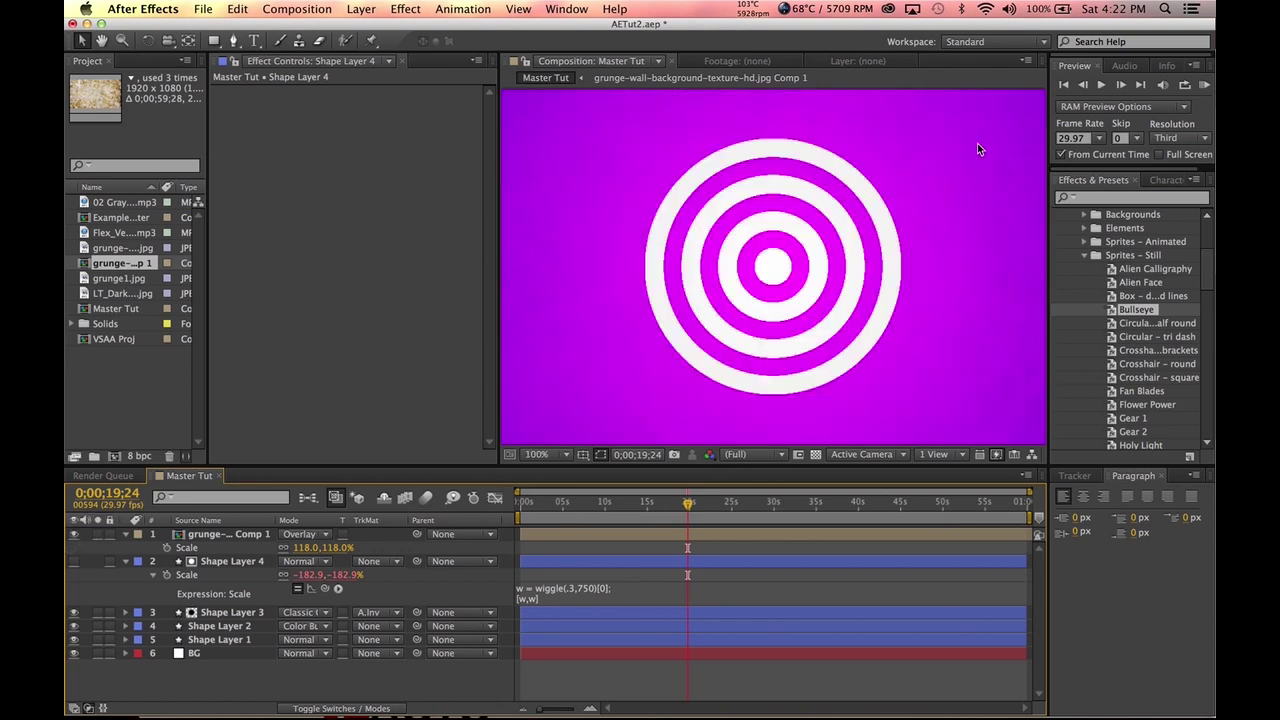
key("comma")
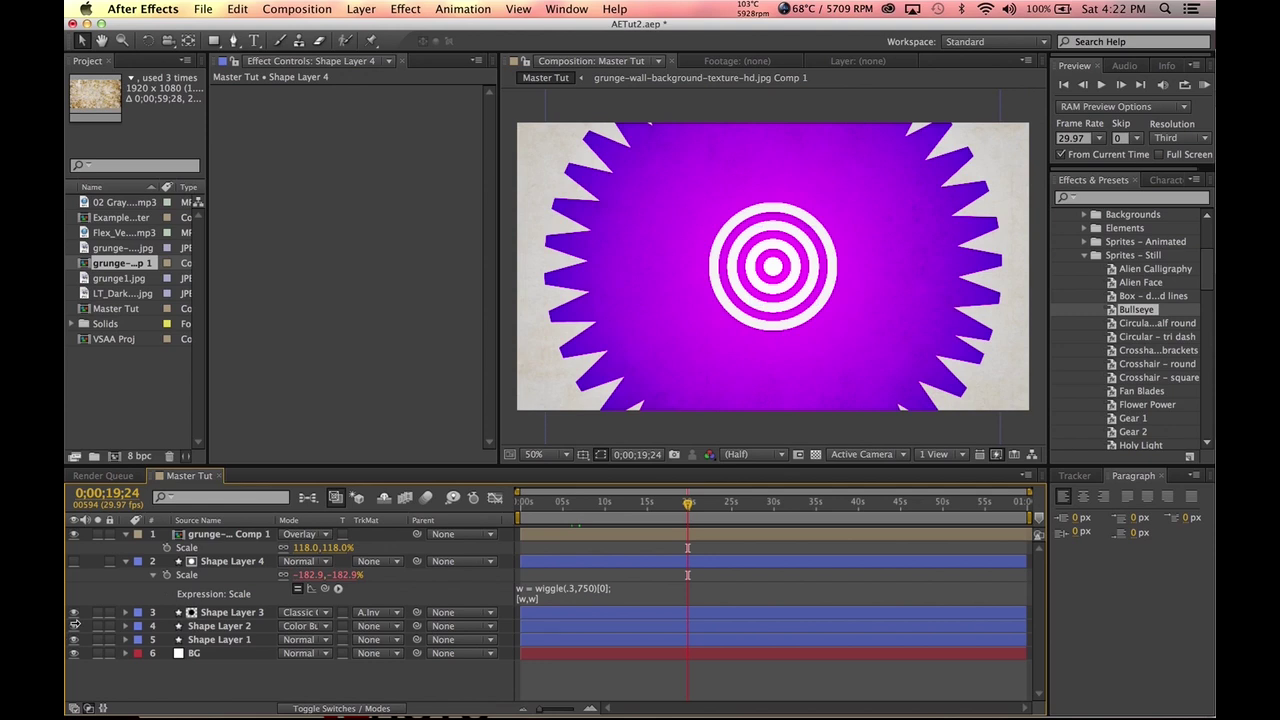
- Collapse the grunge and Shape Layer 4 Scale properties, with 02 Gray Matter.mp3 added as layer 7
left_click(212, 561)
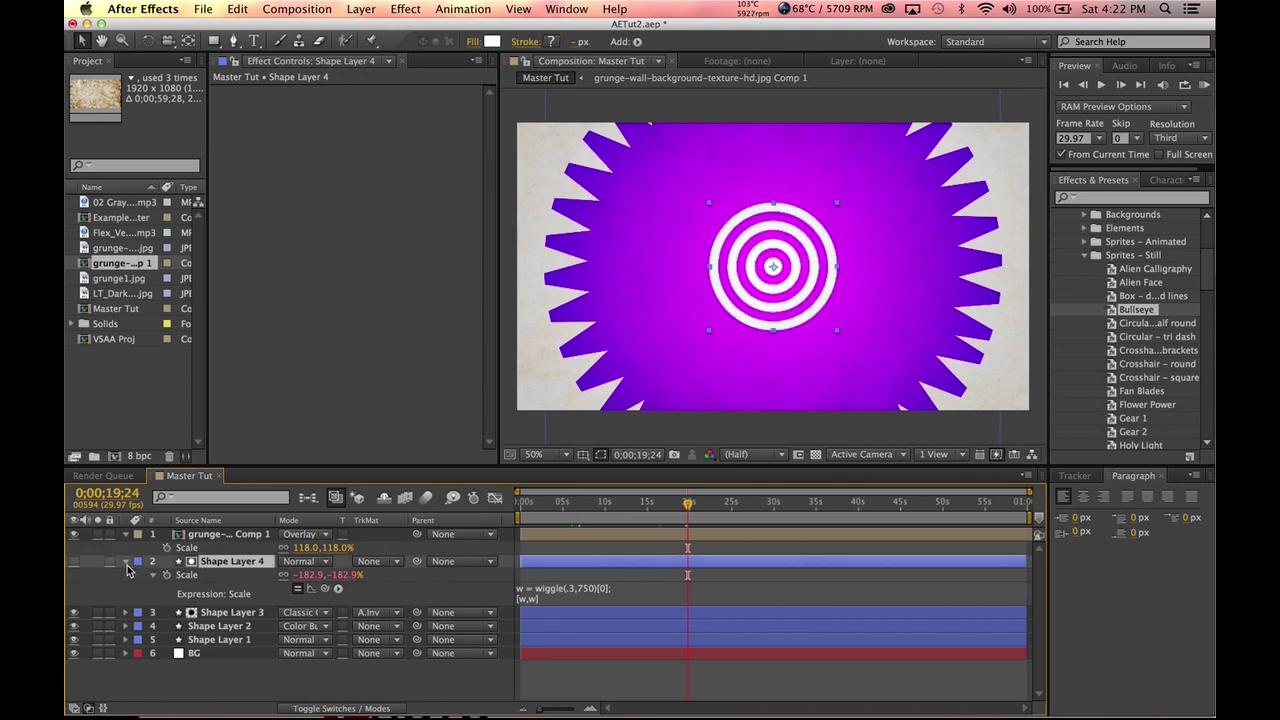
left_click(127, 545)
left_click(126, 535)
left_click(125, 548)
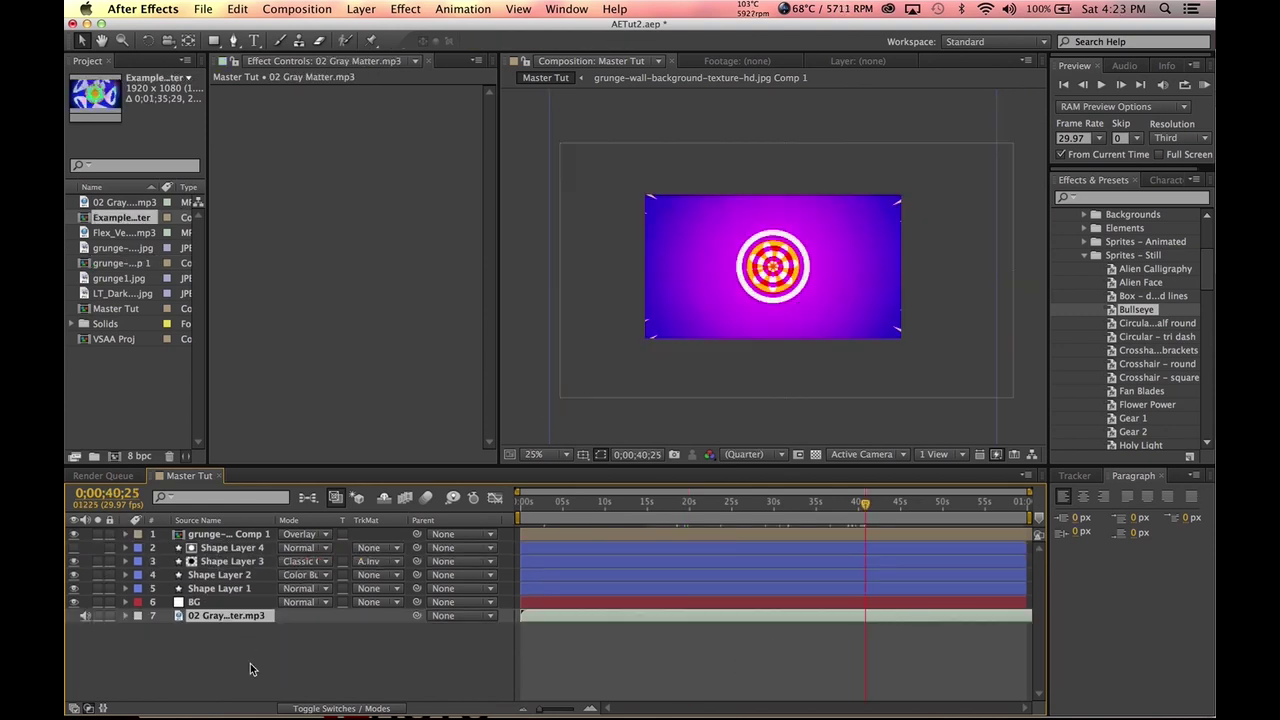
left_click(250, 663)
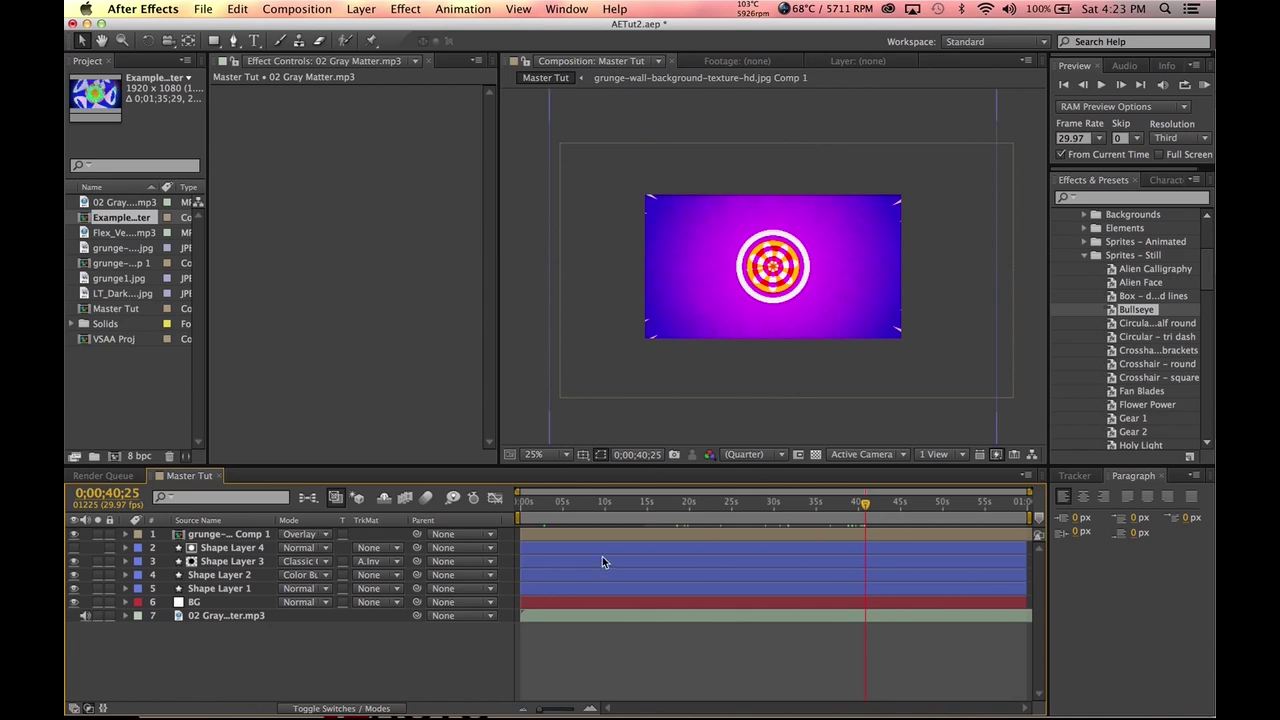
- At about 3 seconds, create a 1280 × 720 solid coloured 000000, named Black Solid 6
mouse_move(555, 503)
left_mouse_down()
mouse_move(530, 503)
mouse_move(546, 503)
left_mouse_up()
left_click(361, 9)
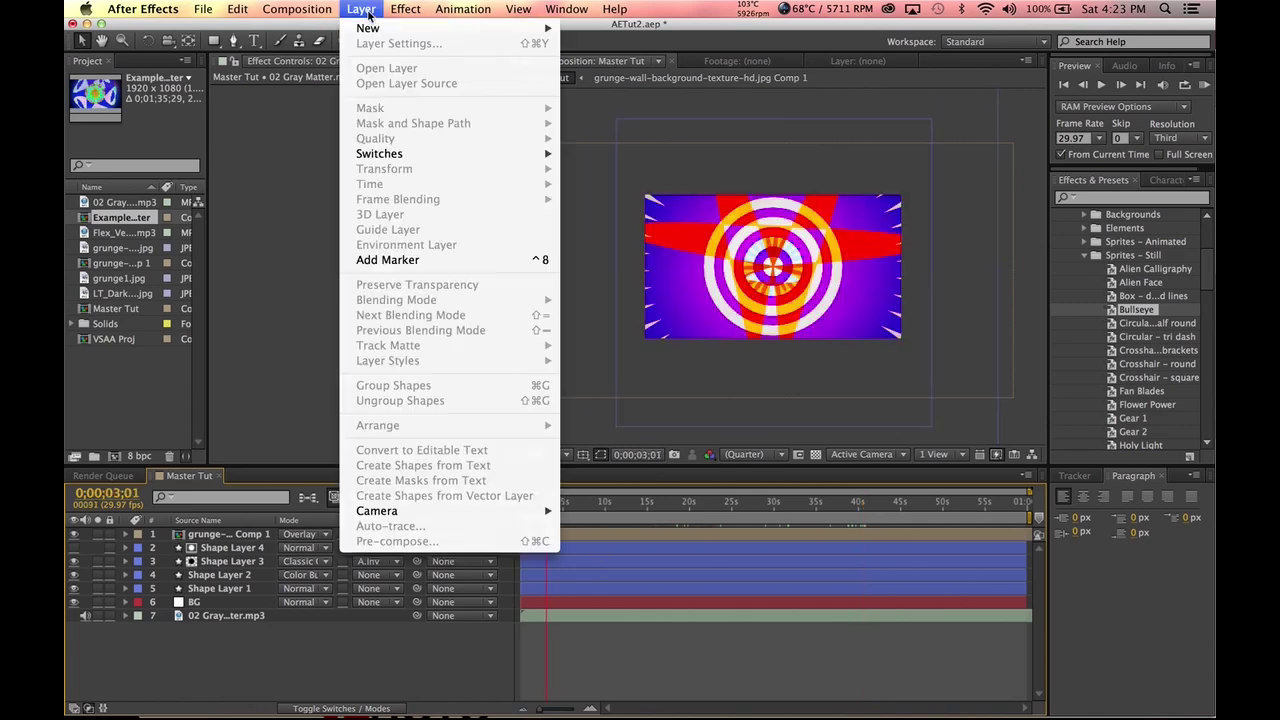
left_click(590, 44)
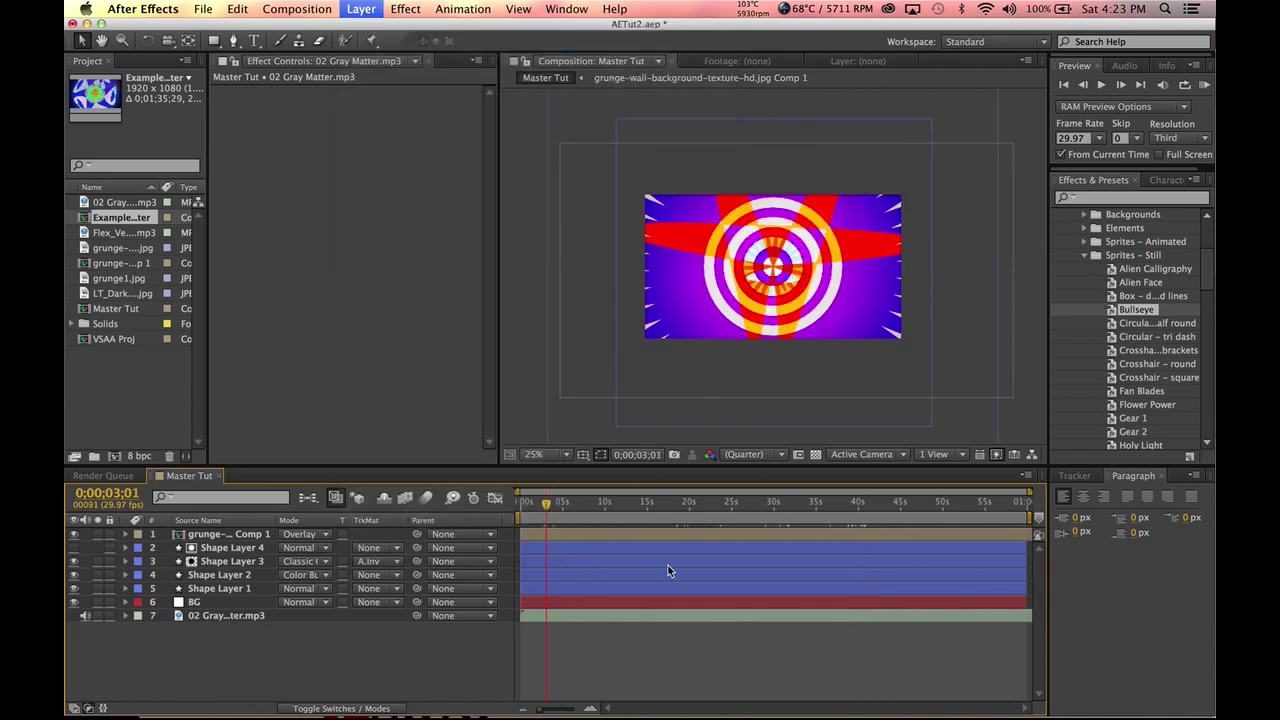
left_click(422, 411)
left_click(101, 515)
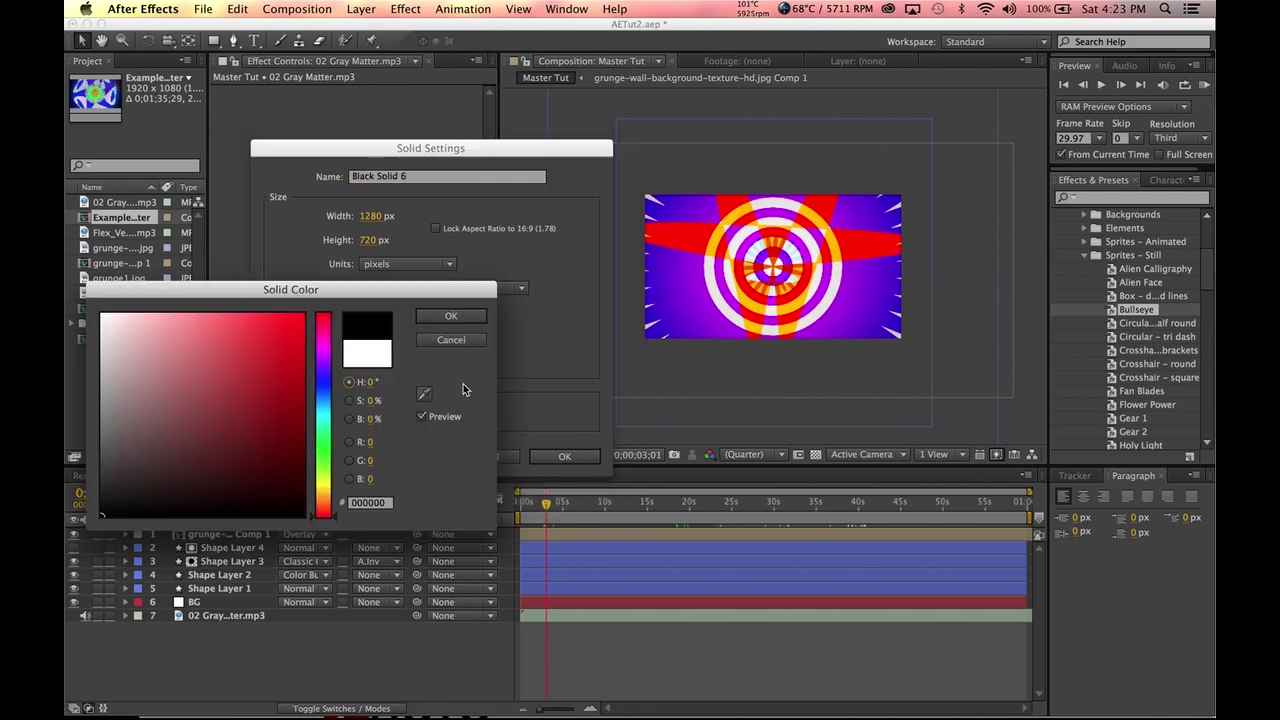
left_click(453, 317)
left_click(564, 456)
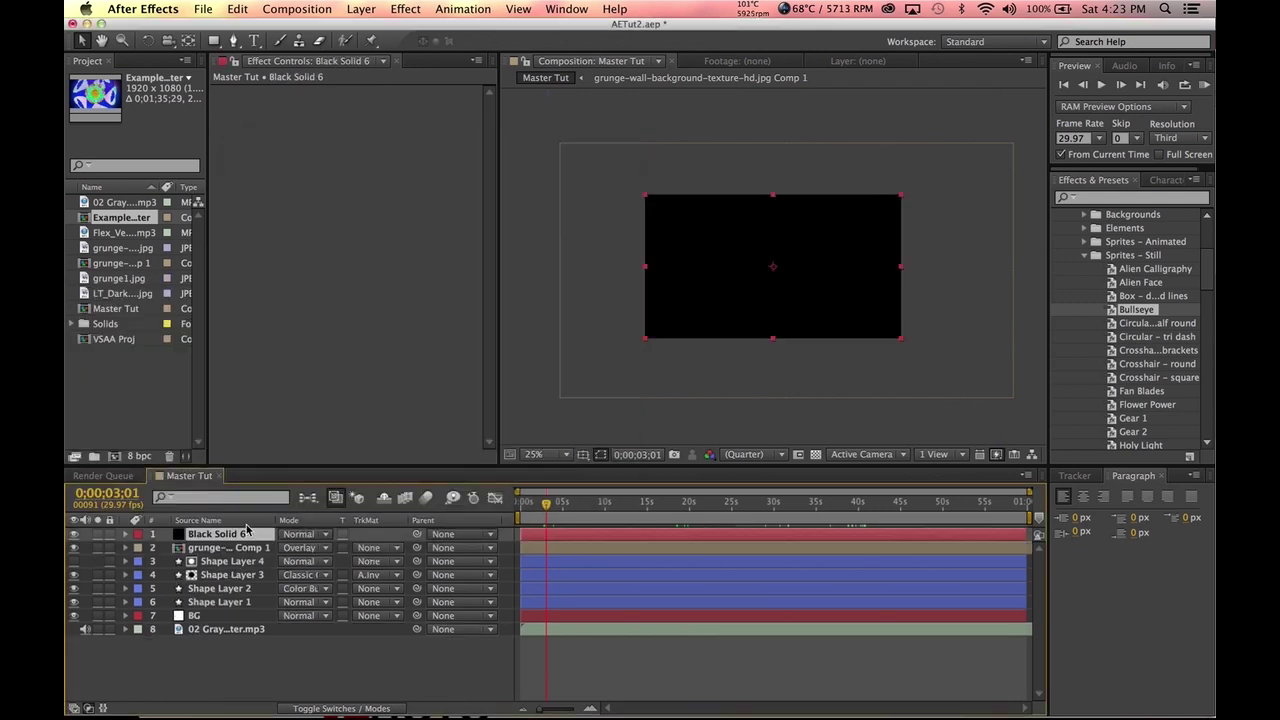
- Keyframe Black Solid 6's Opacity at 100% at 0s and 0% at 5s
key("t")
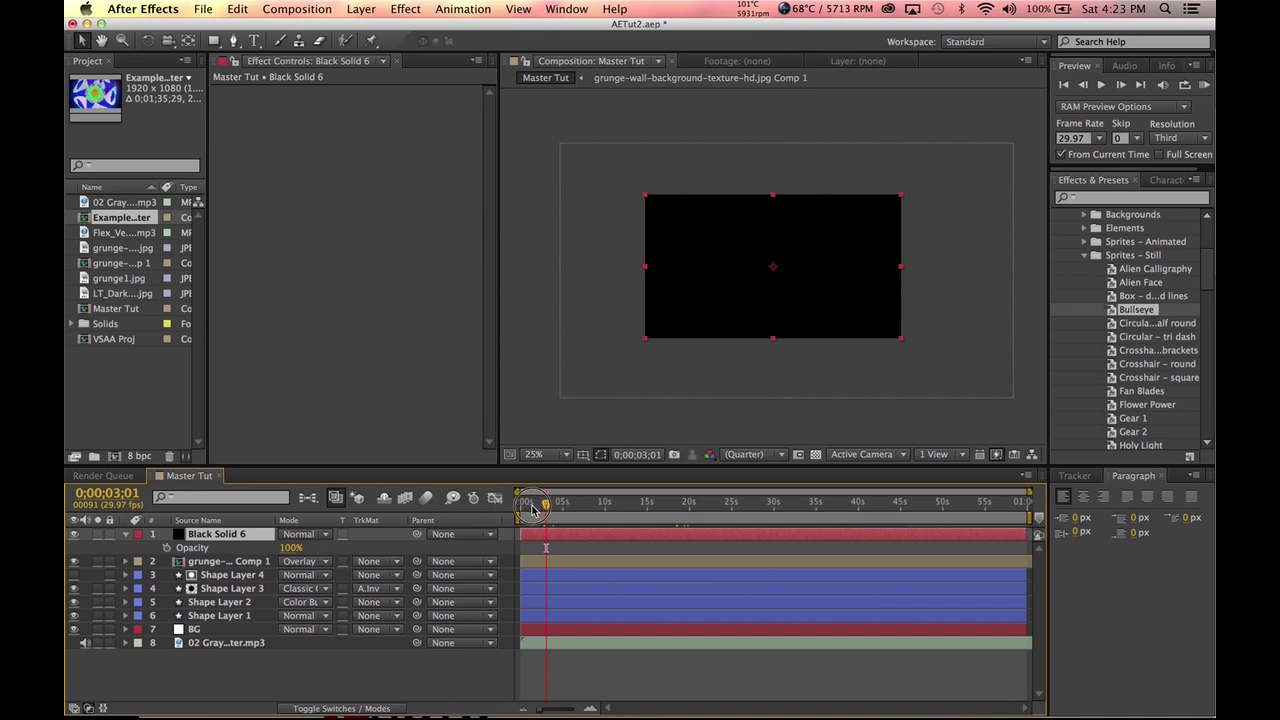
key("Home")
left_click(167, 549)
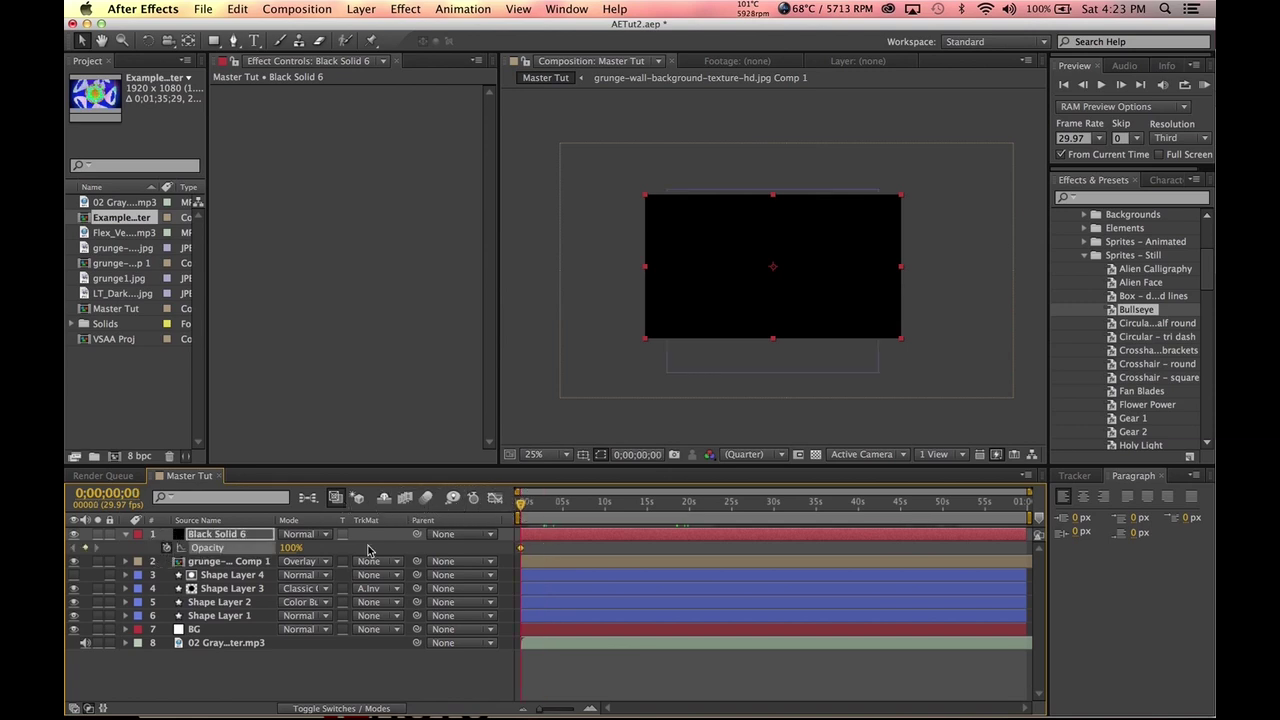
left_click_drag(556, 511, 562, 511)
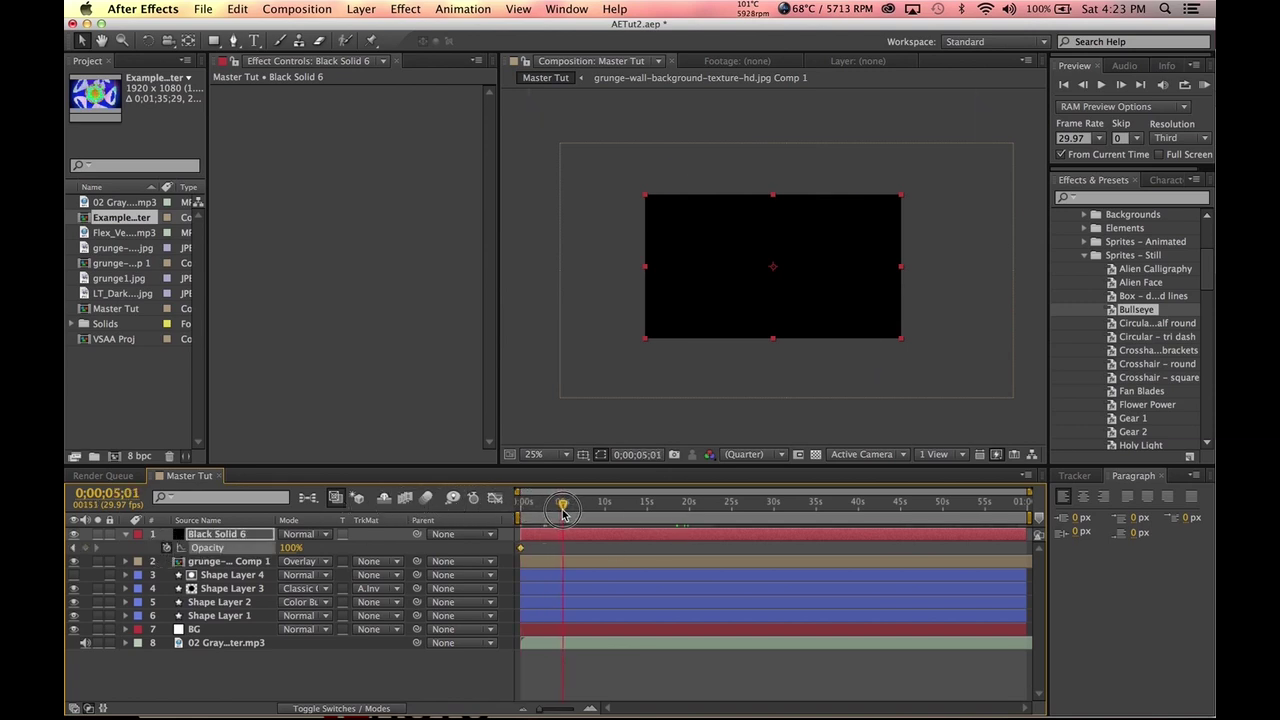
left_click_drag(295, 560, 72, 560)
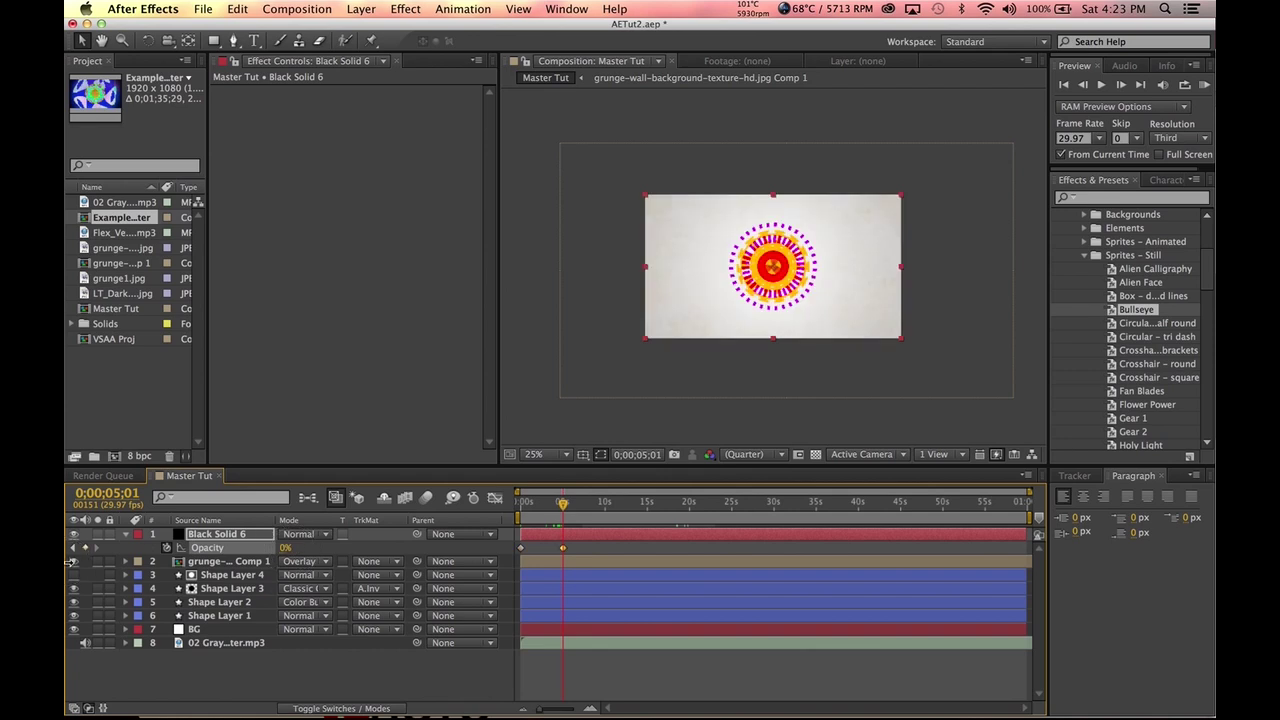
- Add a 0% Opacity keyframe at 56;28 and 100% at 59;28, then scrub to check
left_click_drag(945, 503, 1001, 503)
left_click(85, 549)
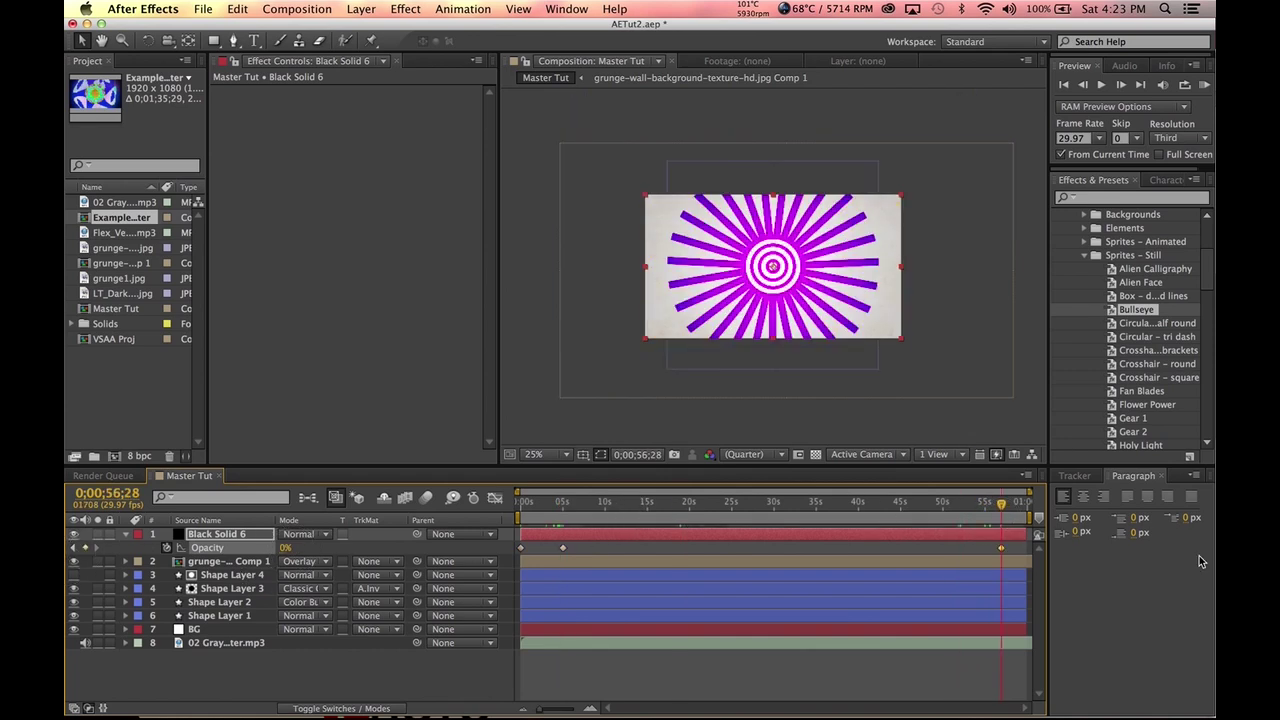
left_click_drag(1008, 507, 1064, 511)
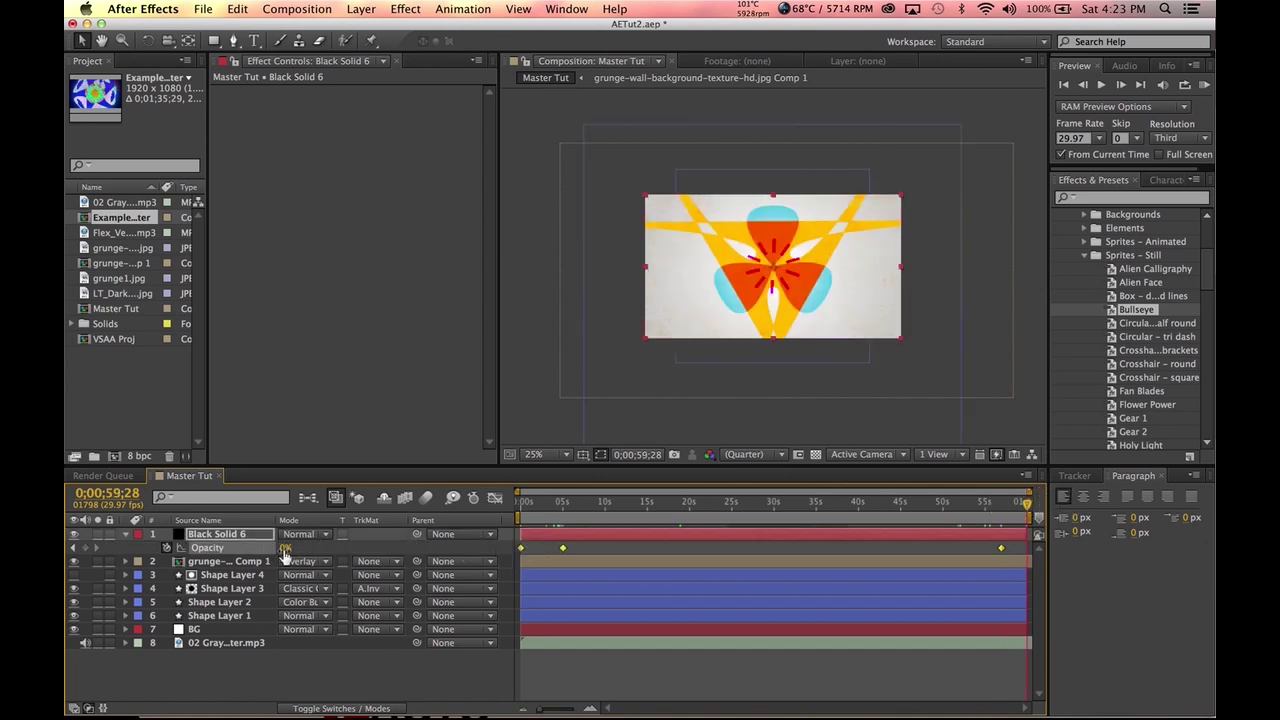
key("F2")
left_click_drag(285, 548, 722, 545)
left_click_drag(570, 511, 742, 512)
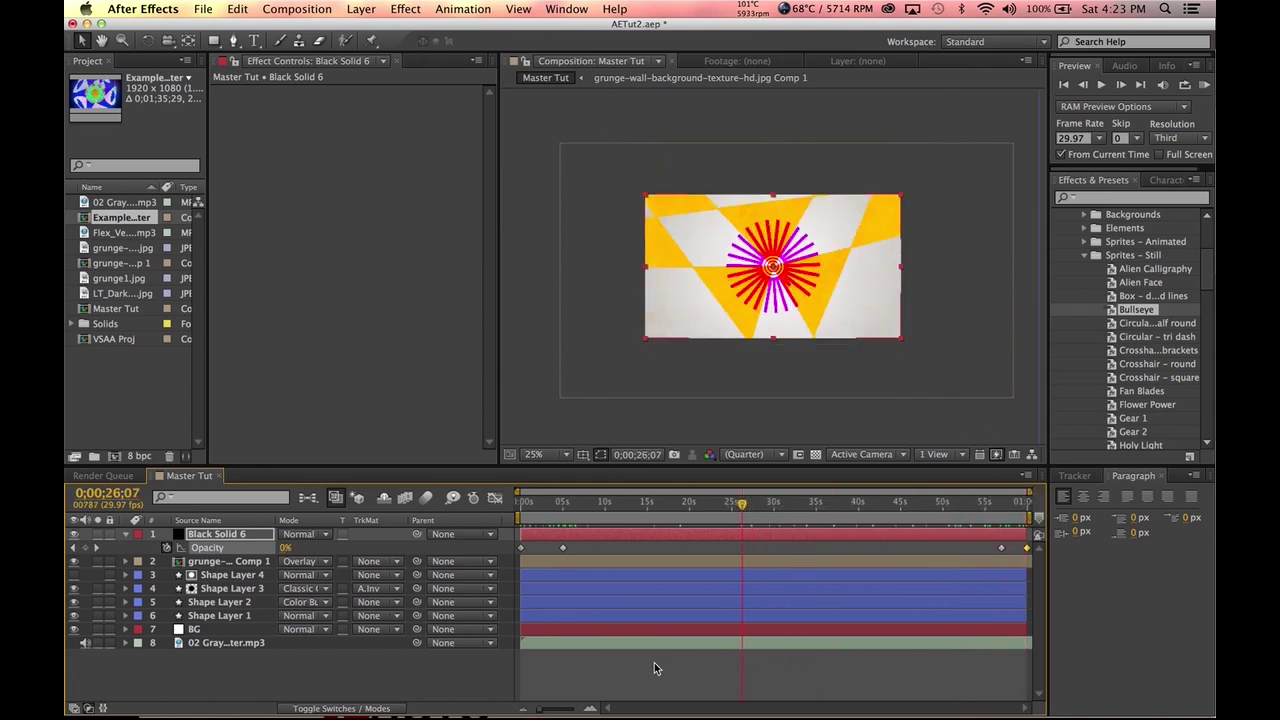
left_click(581, 660)
scroll(879, 280, "up", 2)
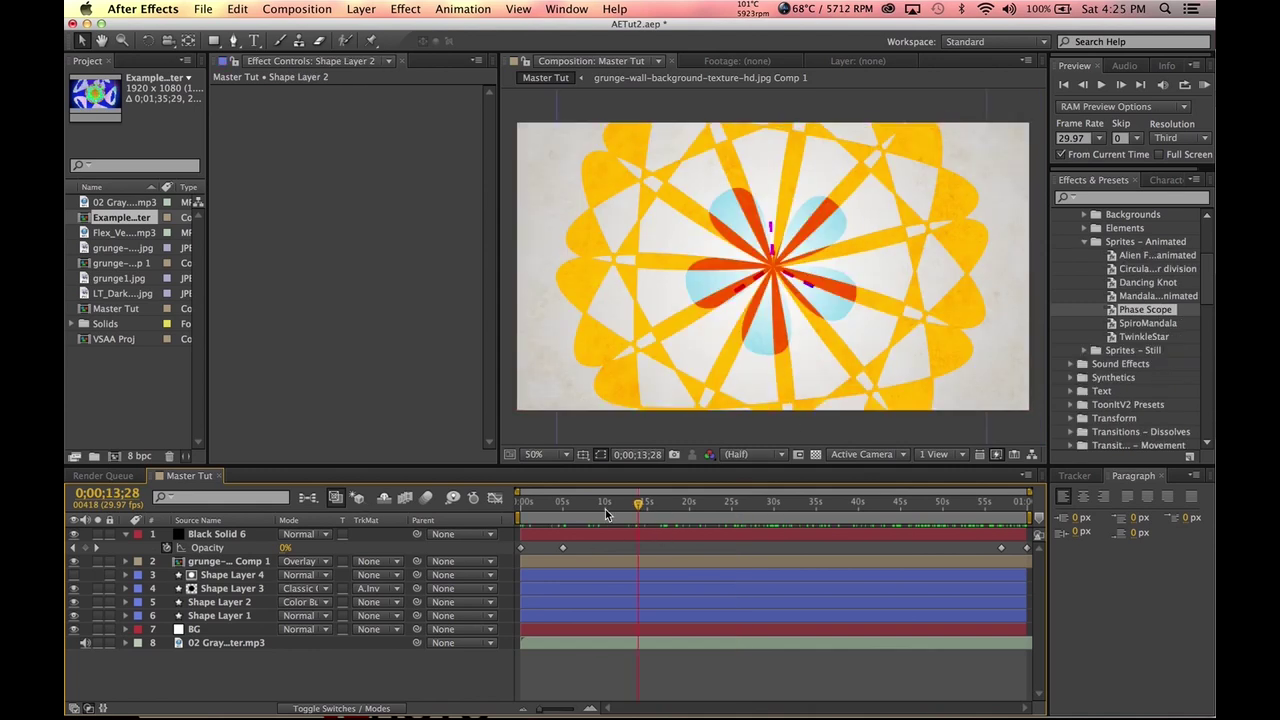
left_click(688, 503)
left_click(762, 500)
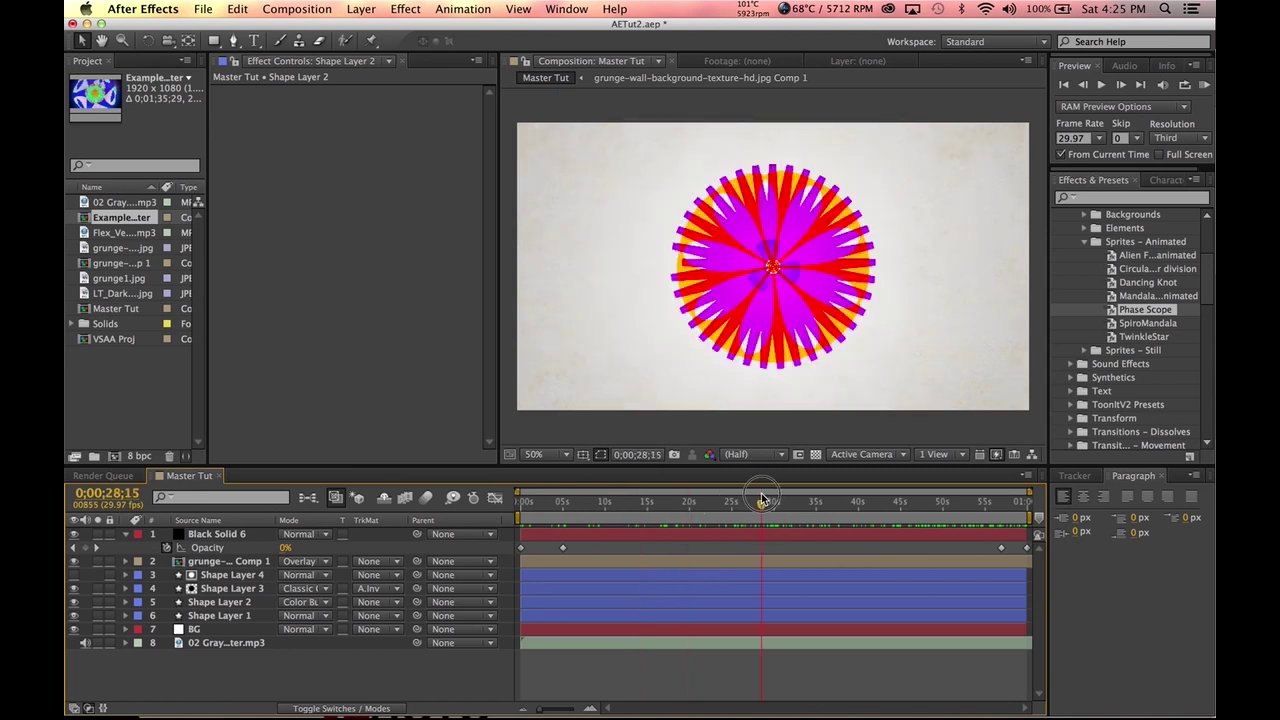
scroll(1150, 300, "up", 5)
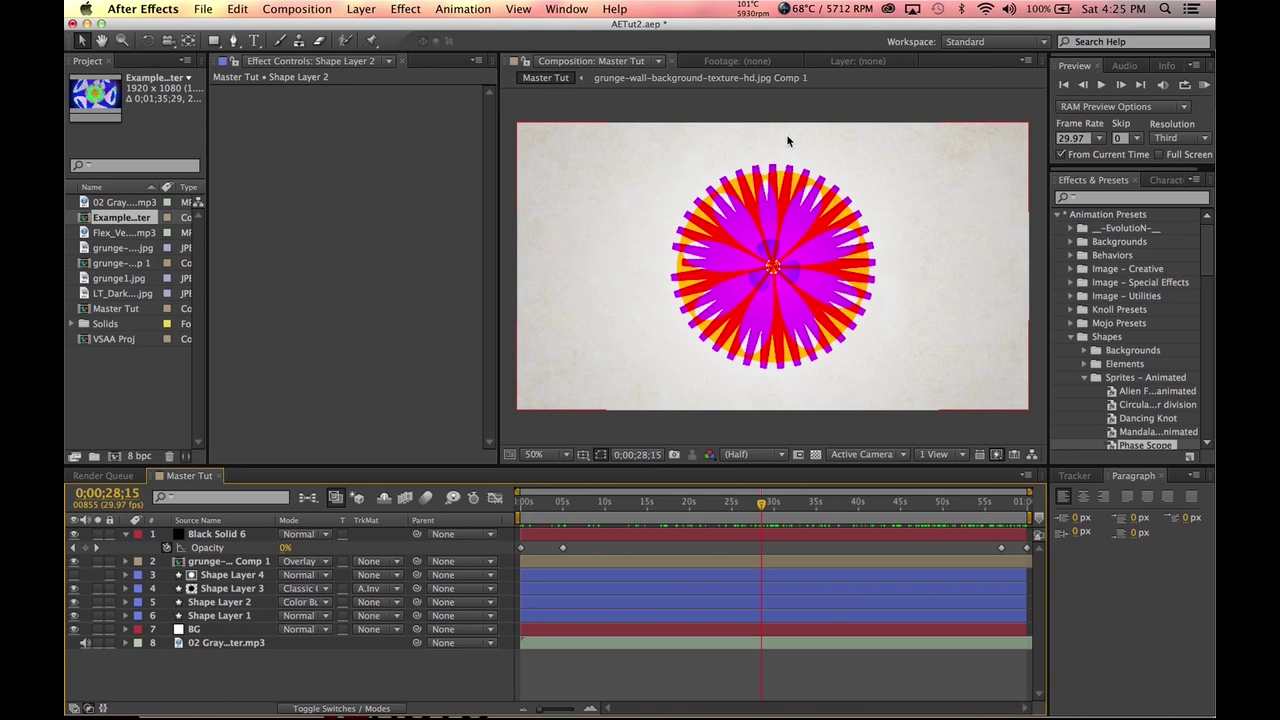
left_click(700, 503)
left_click(838, 500)
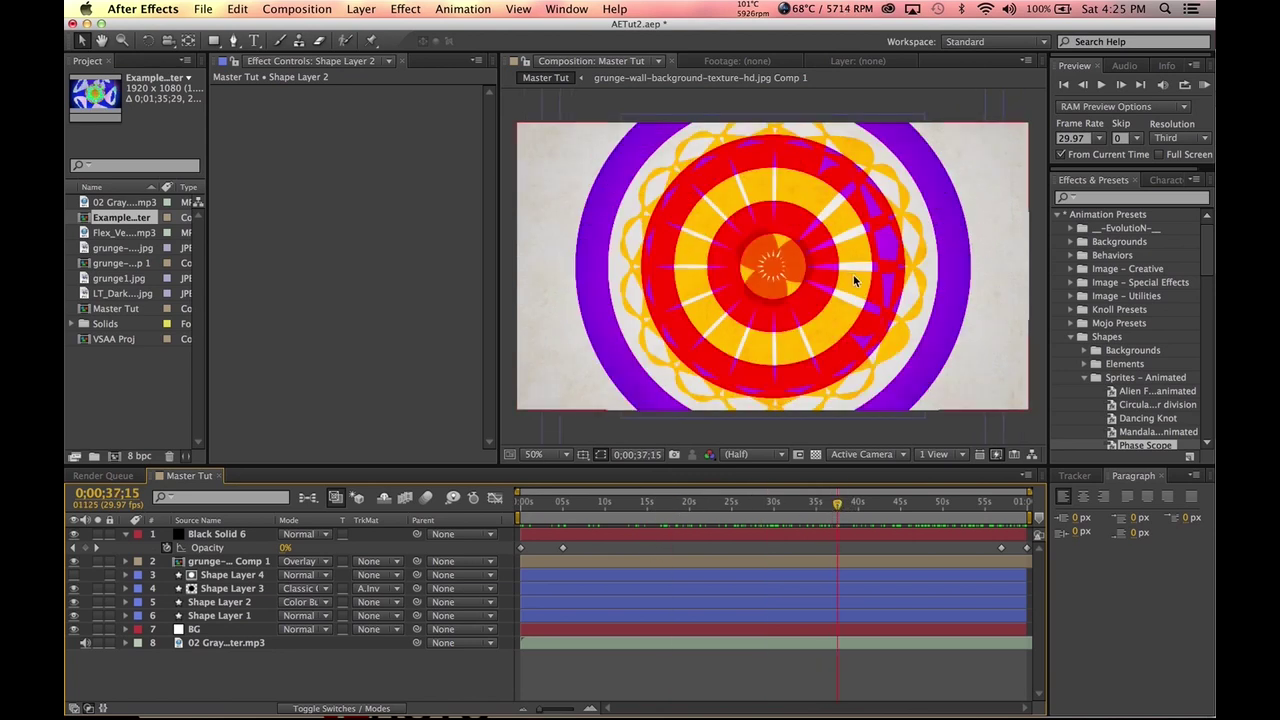
scroll(785, 245, "down", 4)
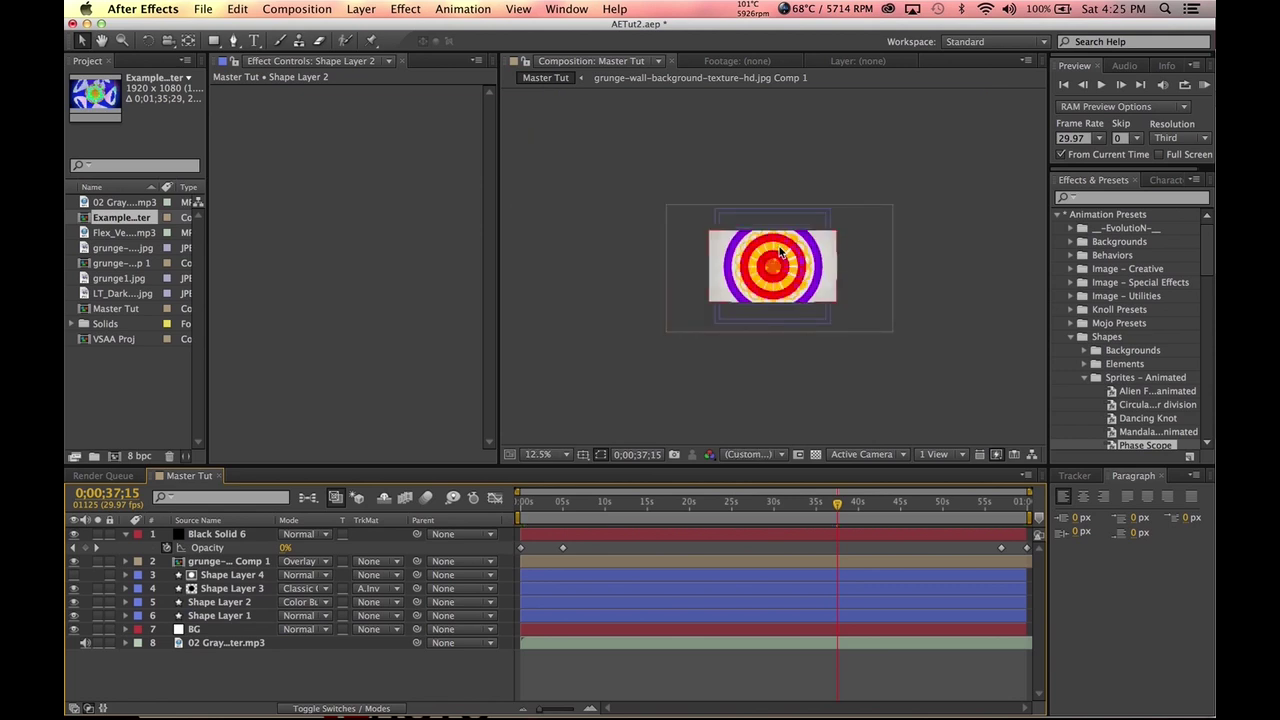
scroll(783, 252, "up", 2)
left_click(771, 507)
left_click_drag(771, 507, 943, 507)
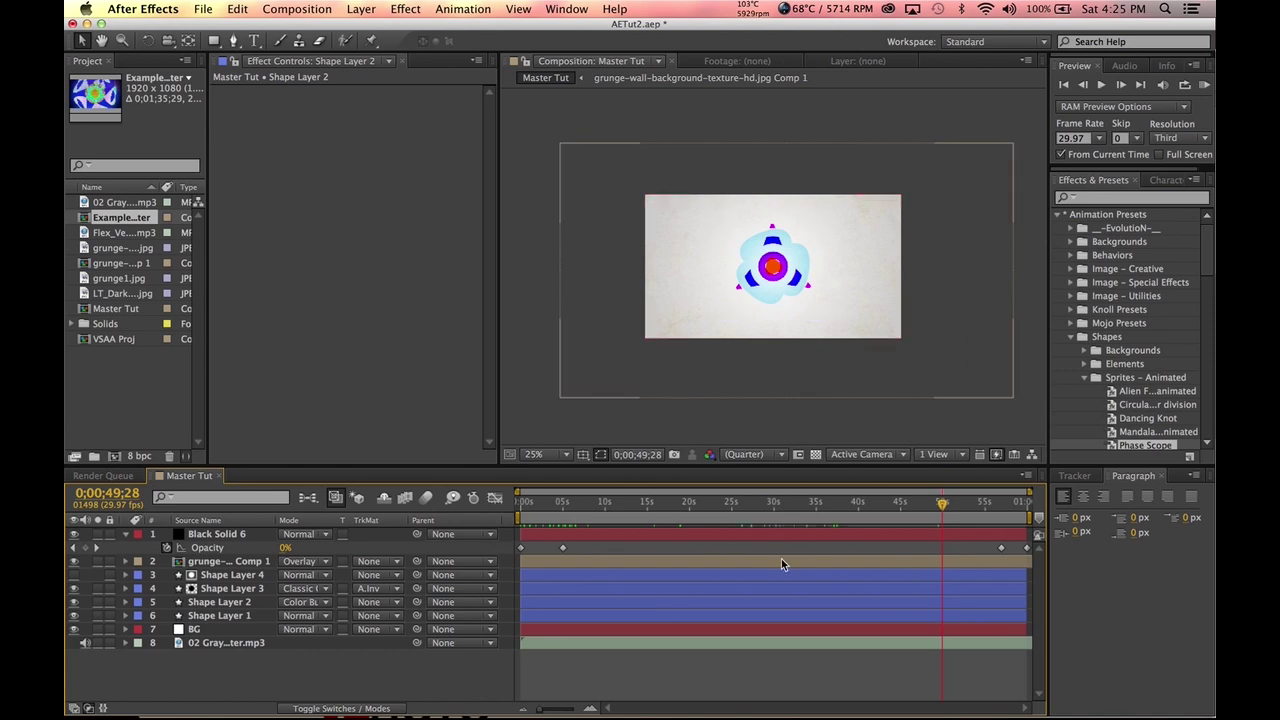
left_click(222, 535)
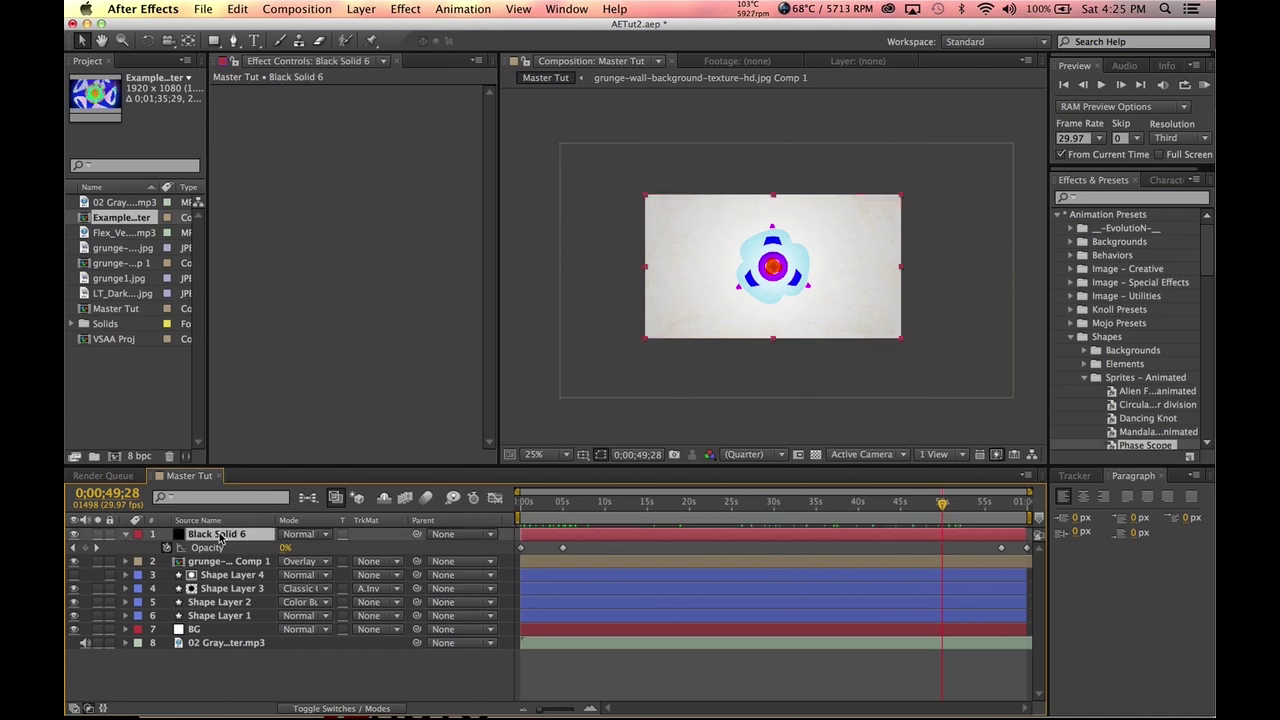
left_click(680, 669)
left_click_drag(577, 519, 875, 519)
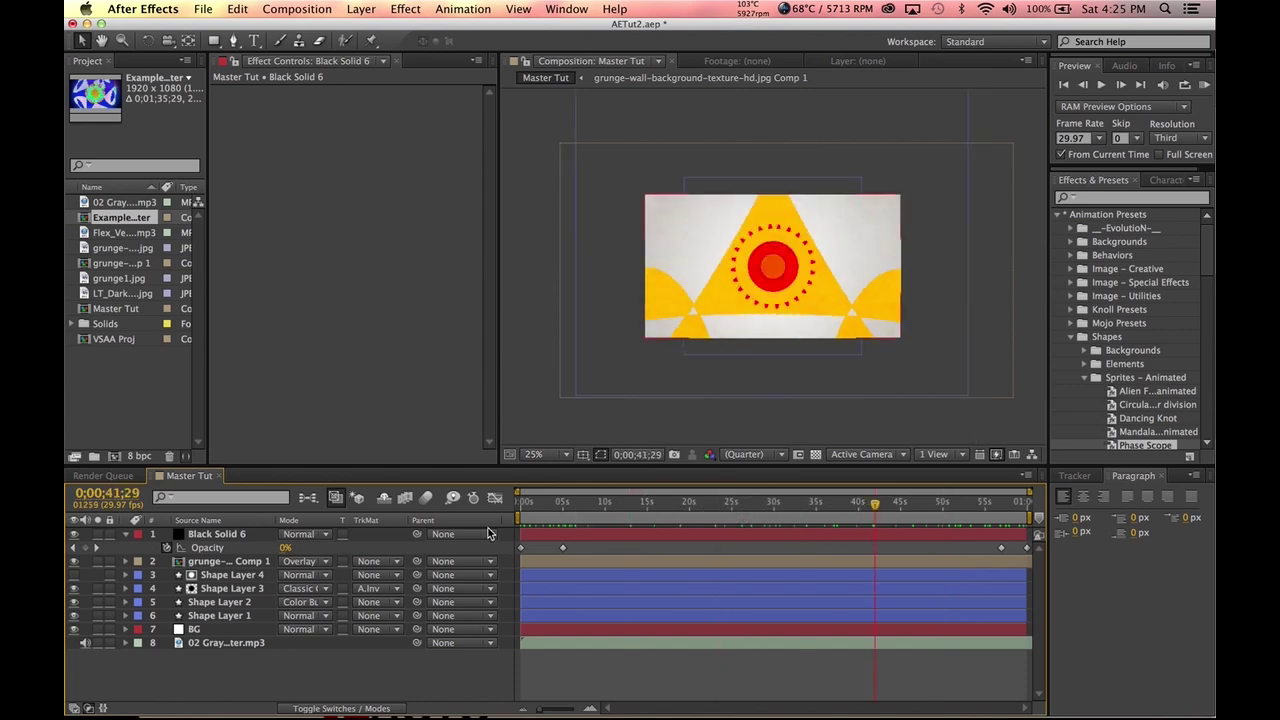
left_click(361, 9)
- Add Null 1 via Layer > New > Null Object and parent Shape Layers 1–4 to it
mouse_move(400, 30)
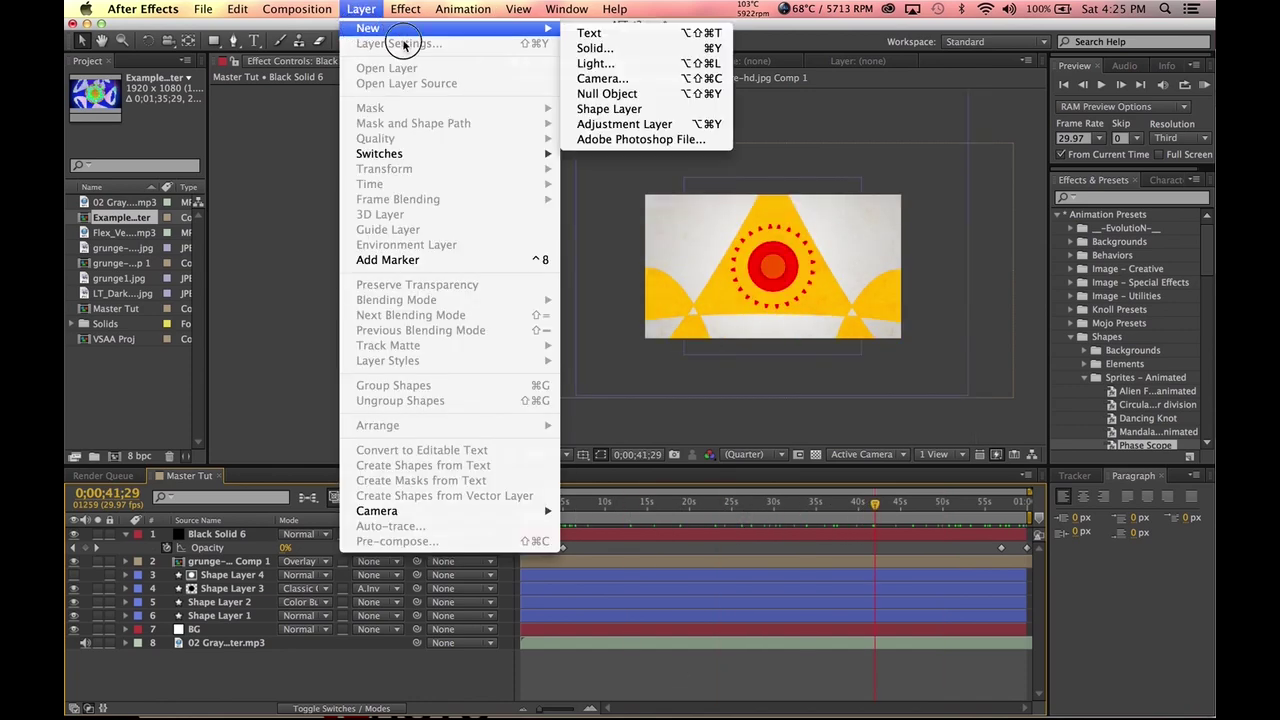
left_click(645, 93)
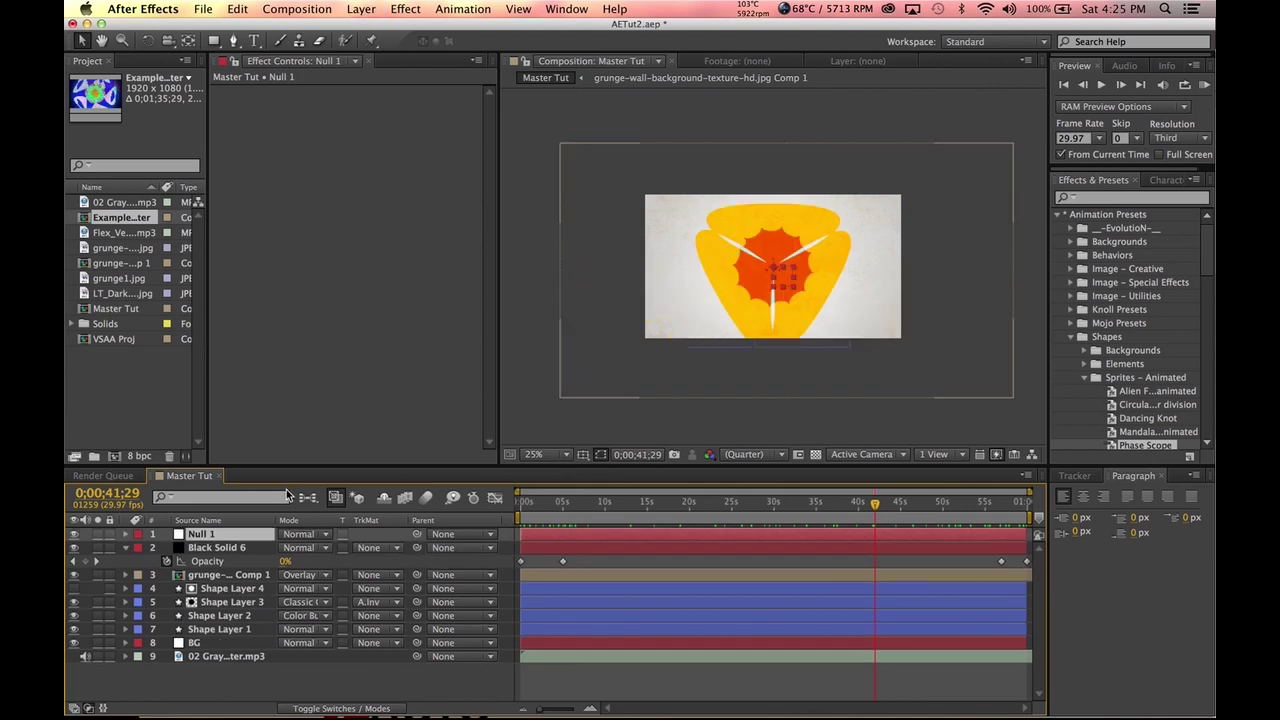
left_click(228, 590)
left_click(226, 629, "shift")
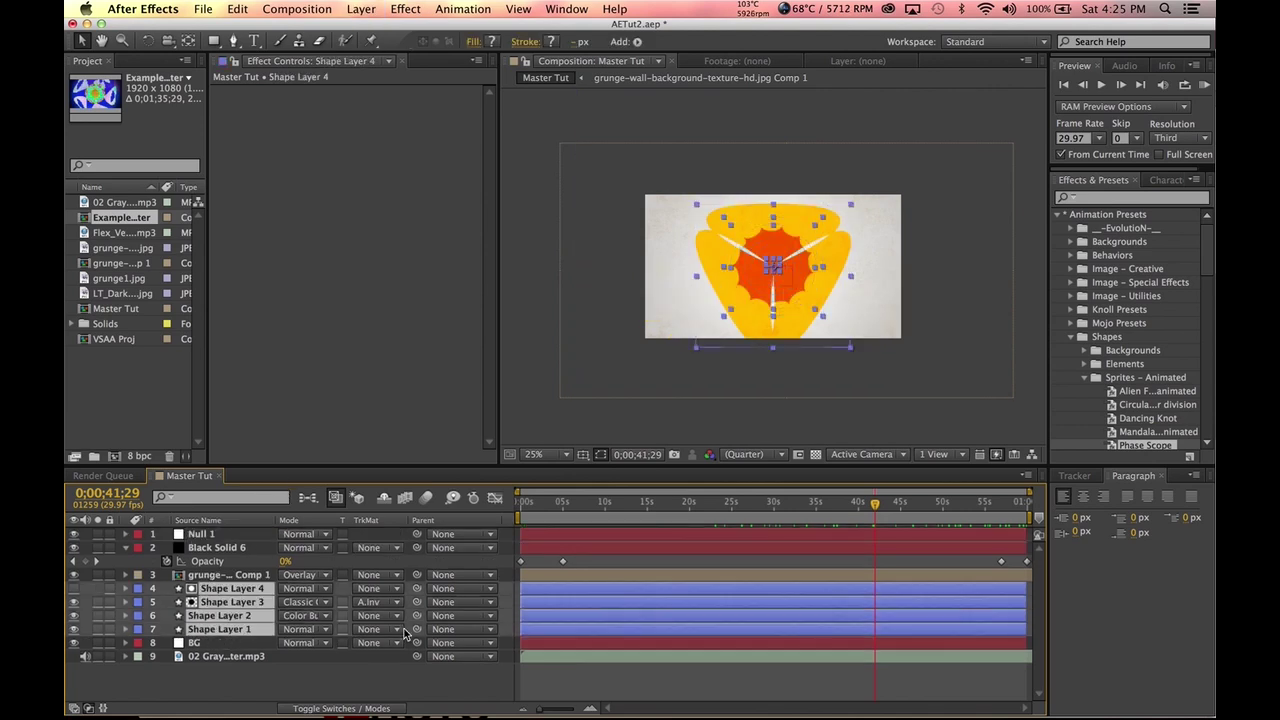
left_click_drag(417, 588, 198, 537)
left_click(198, 537)
left_click(523, 500)
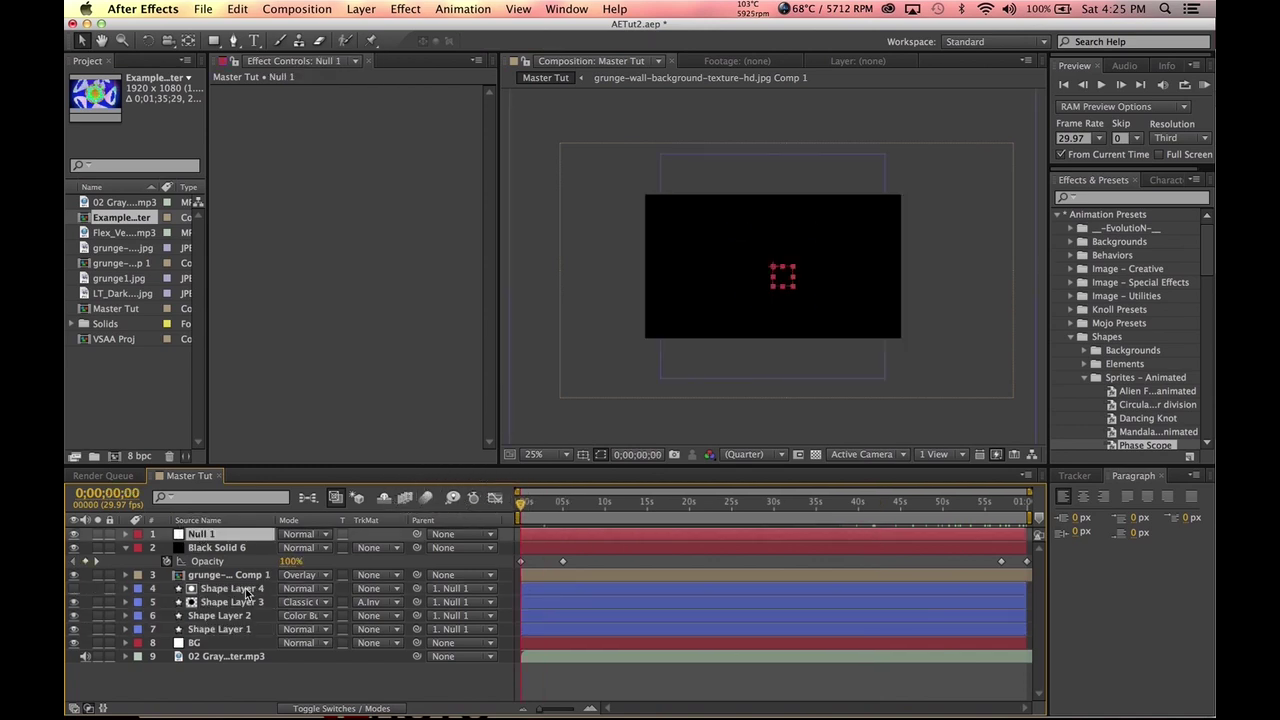
- Keyframe Null 1's Scale at 100% at 5;01 and 0% at the start
key("s")
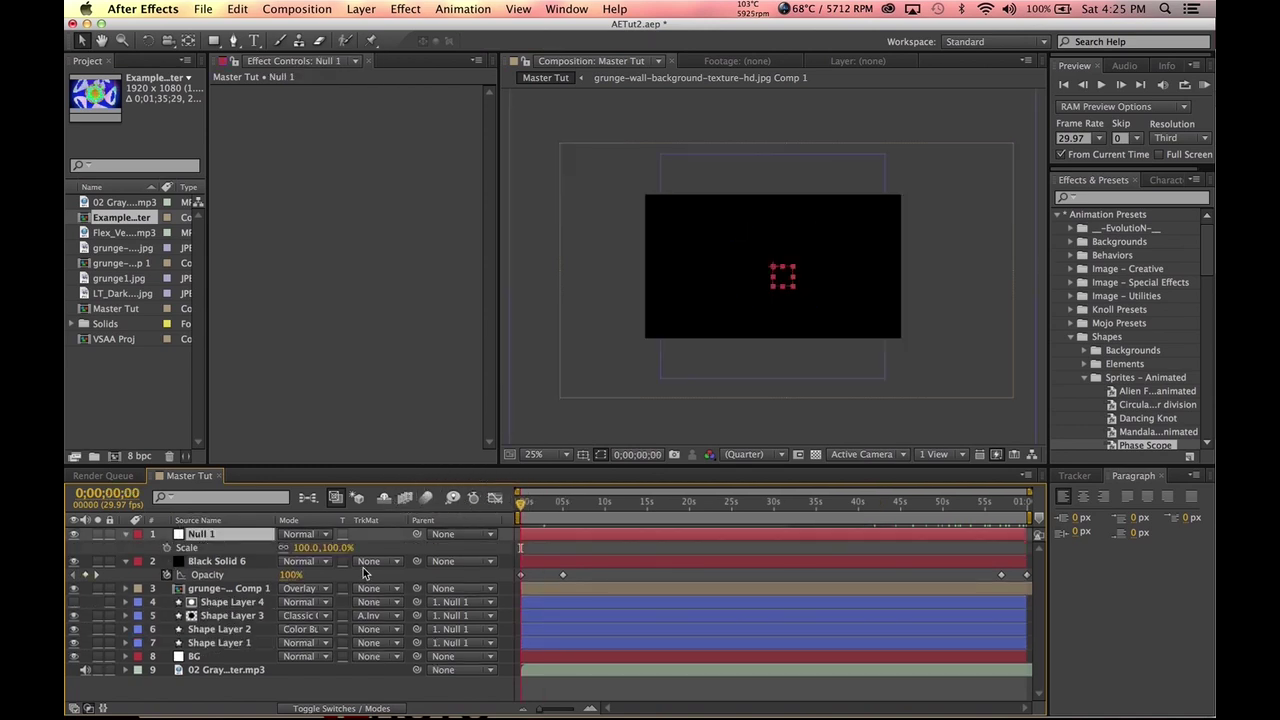
key("k")
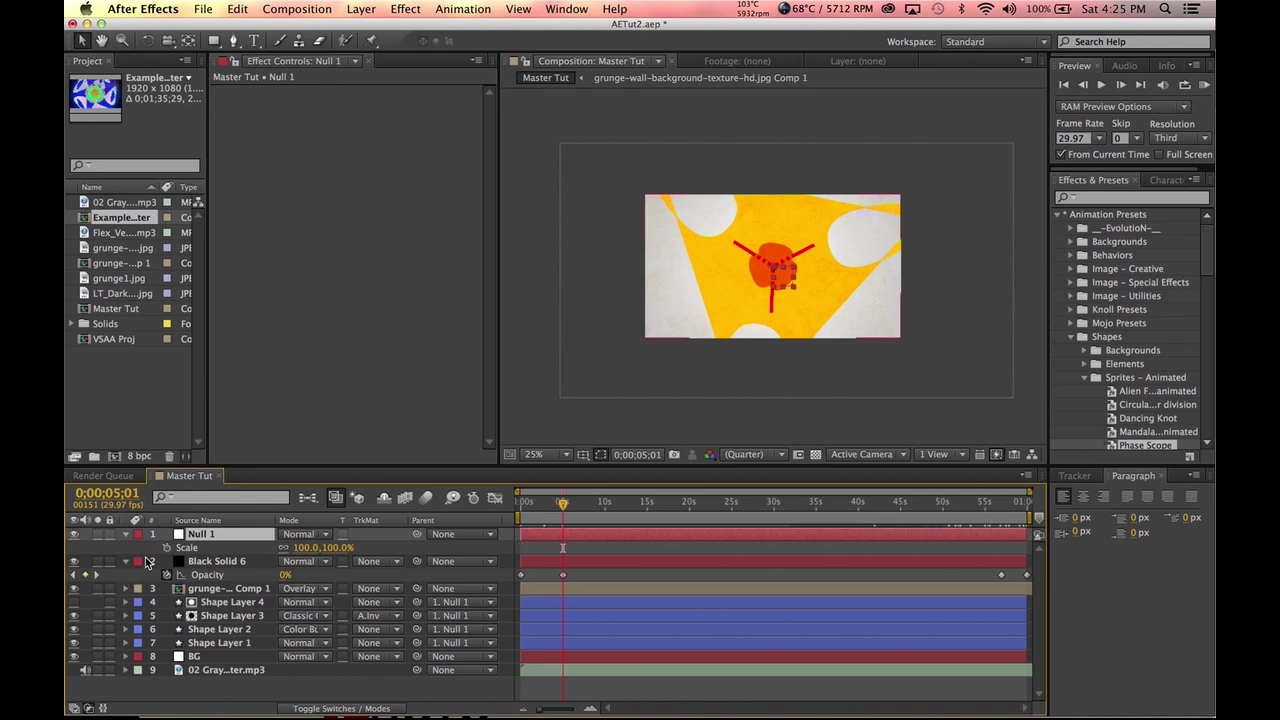
left_click(166, 548)
left_click(989, 503)
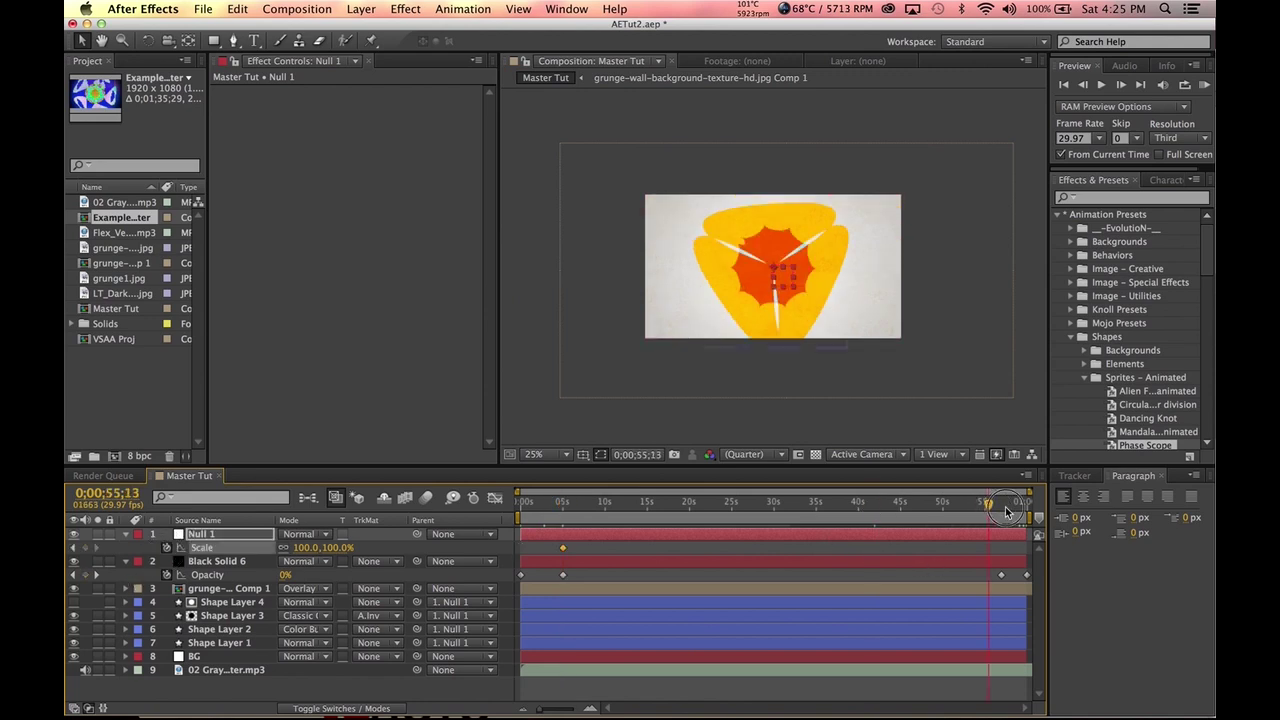
left_click(1003, 505)
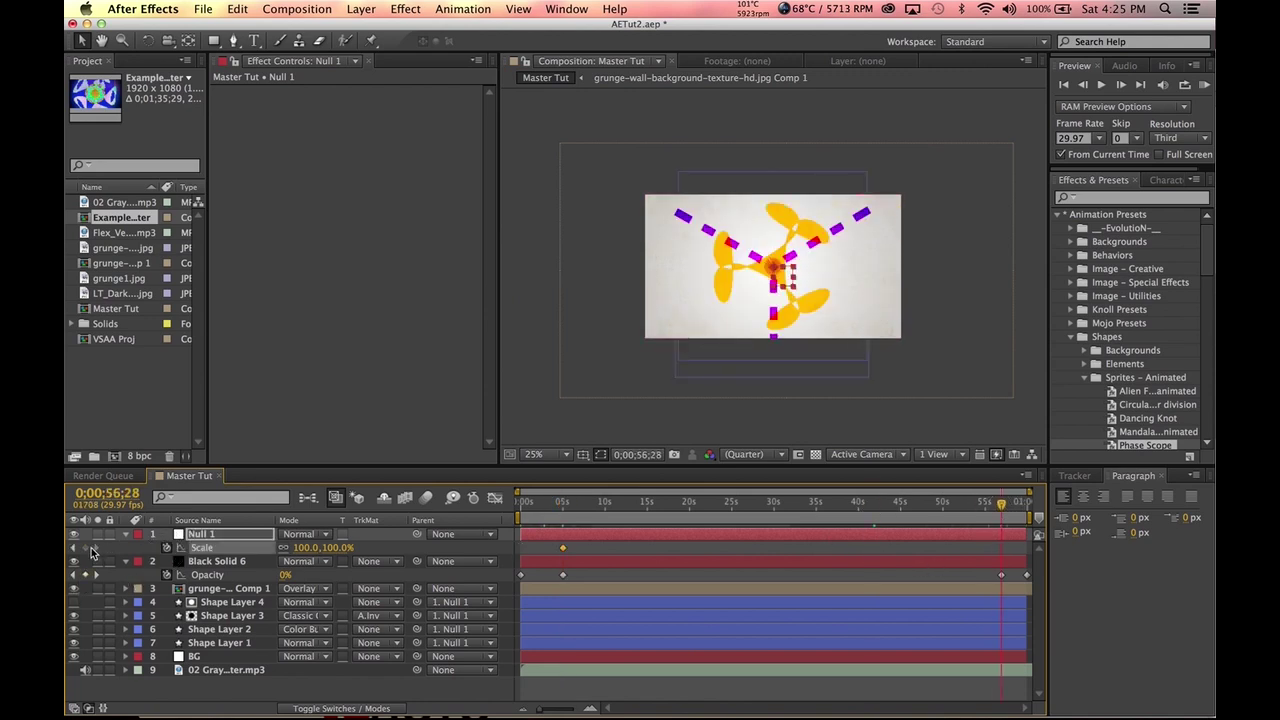
left_click(522, 502)
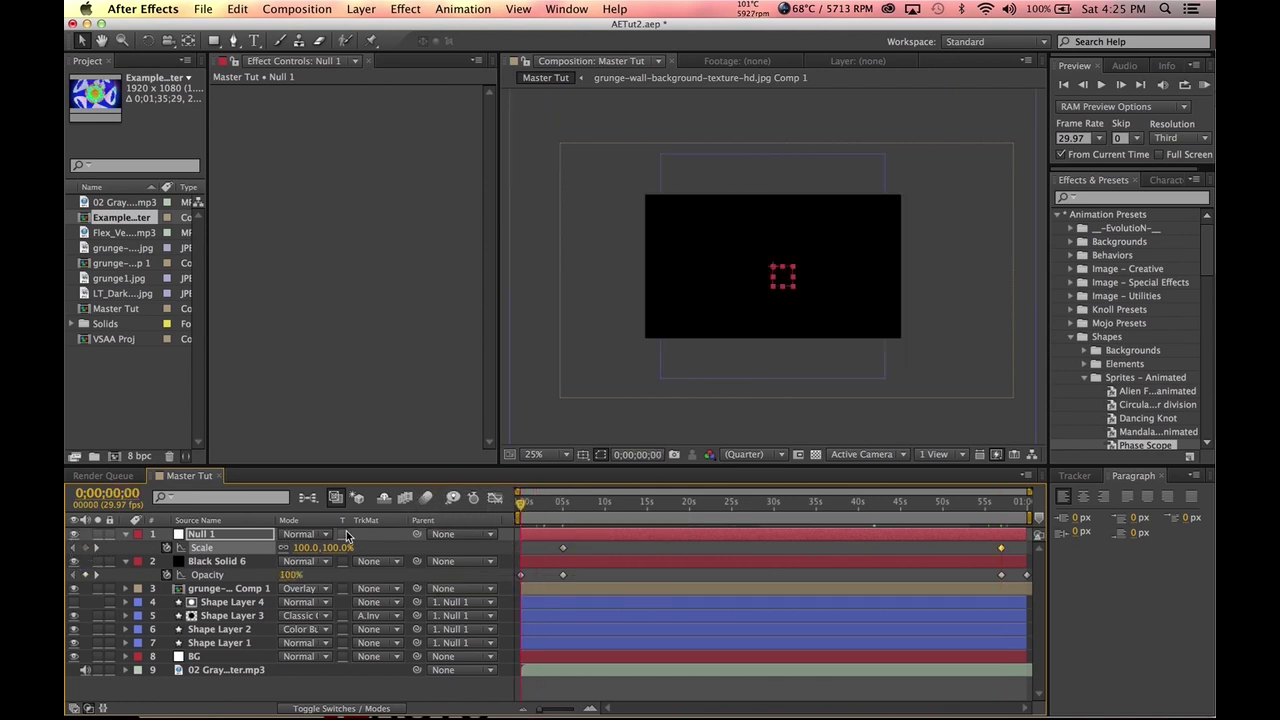
left_click(338, 548)
key("Return")
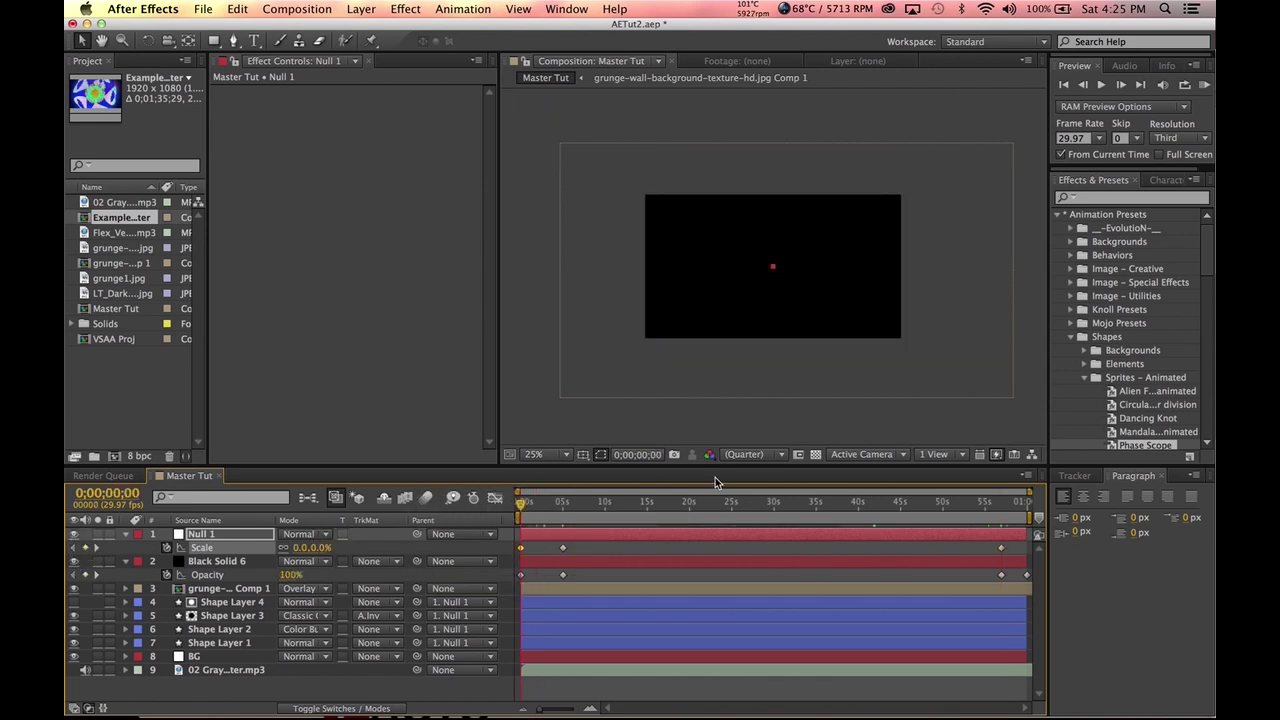
- Set Null 1's Scale to 0% at the final frame and scrub to check the animation
left_click_drag(692, 505, 1043, 527)
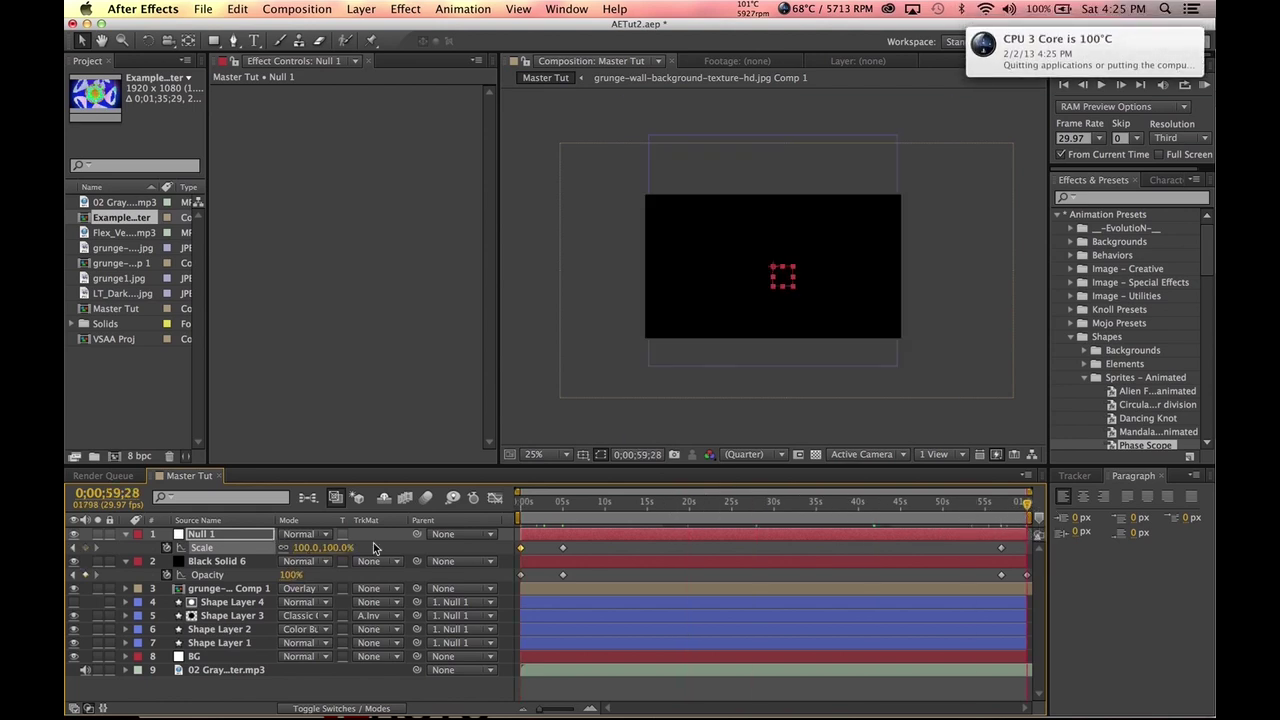
left_click(330, 550)
type("0")
key("Return")
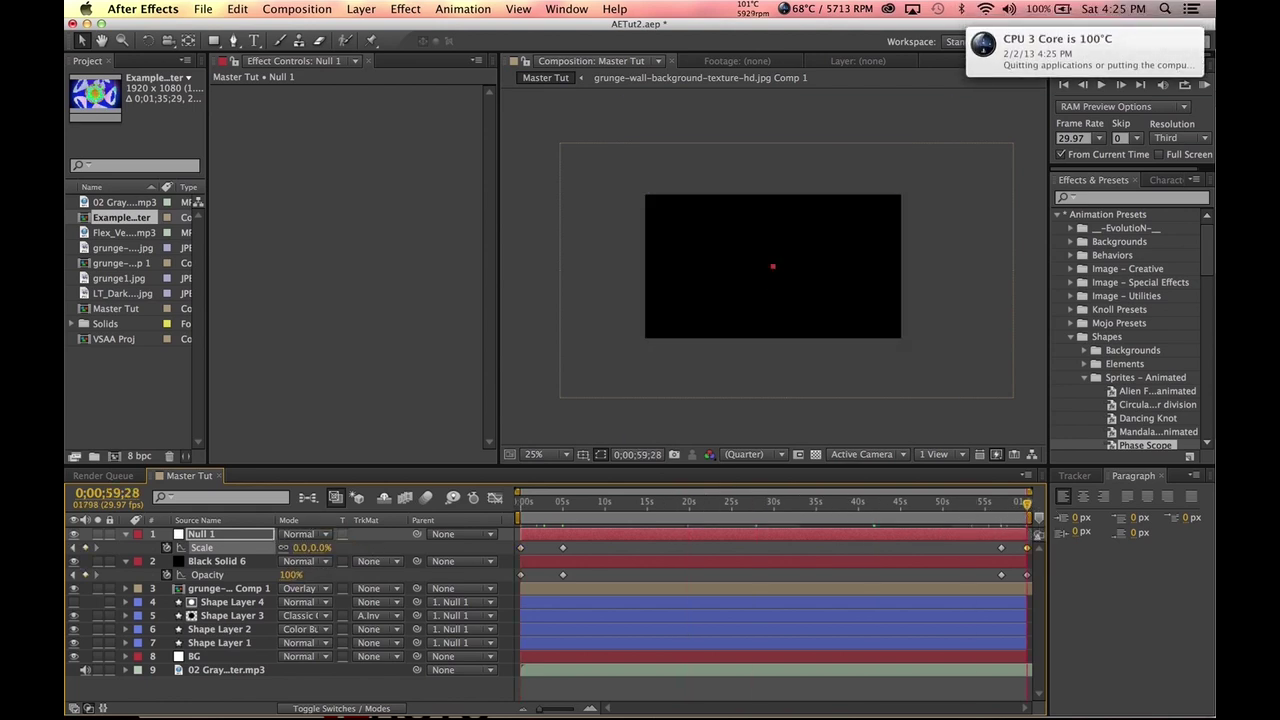
left_click_drag(553, 507, 518, 505)
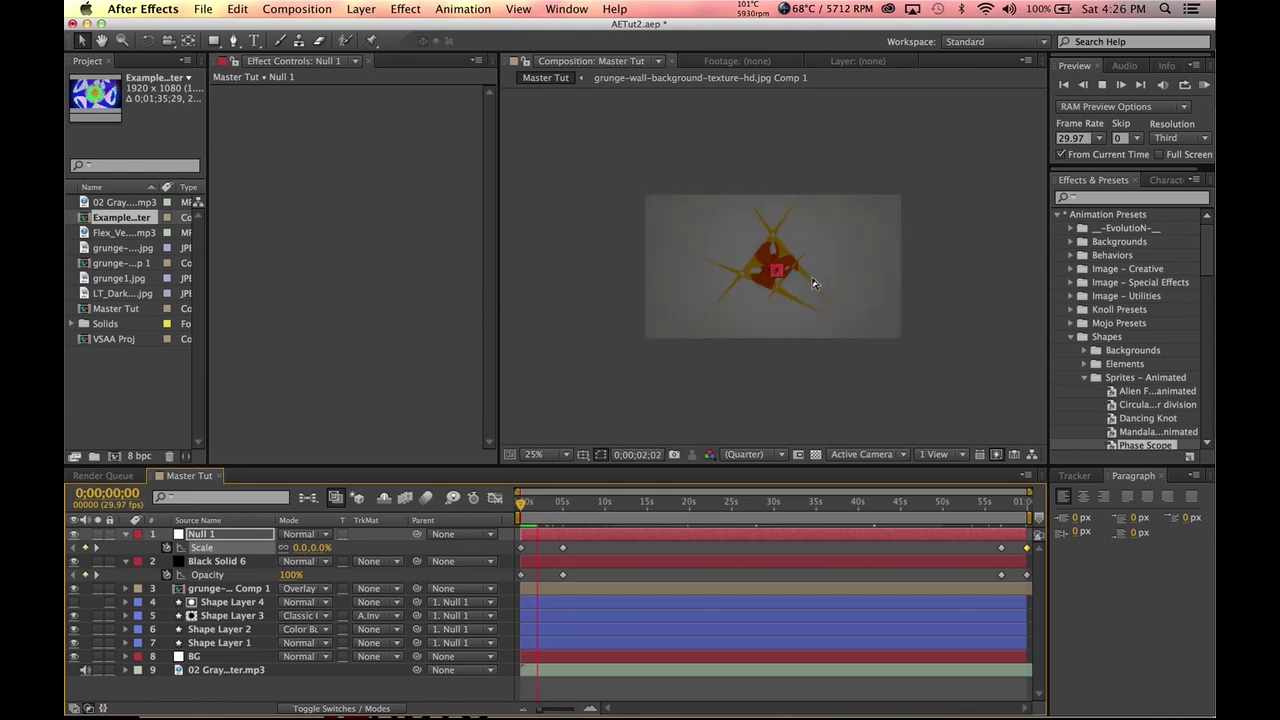
- Collapse Null 1's Scale and Black Solid 6's Opacity, deselect all layers, and show the switch columns
left_click_drag(548, 503, 671, 548)
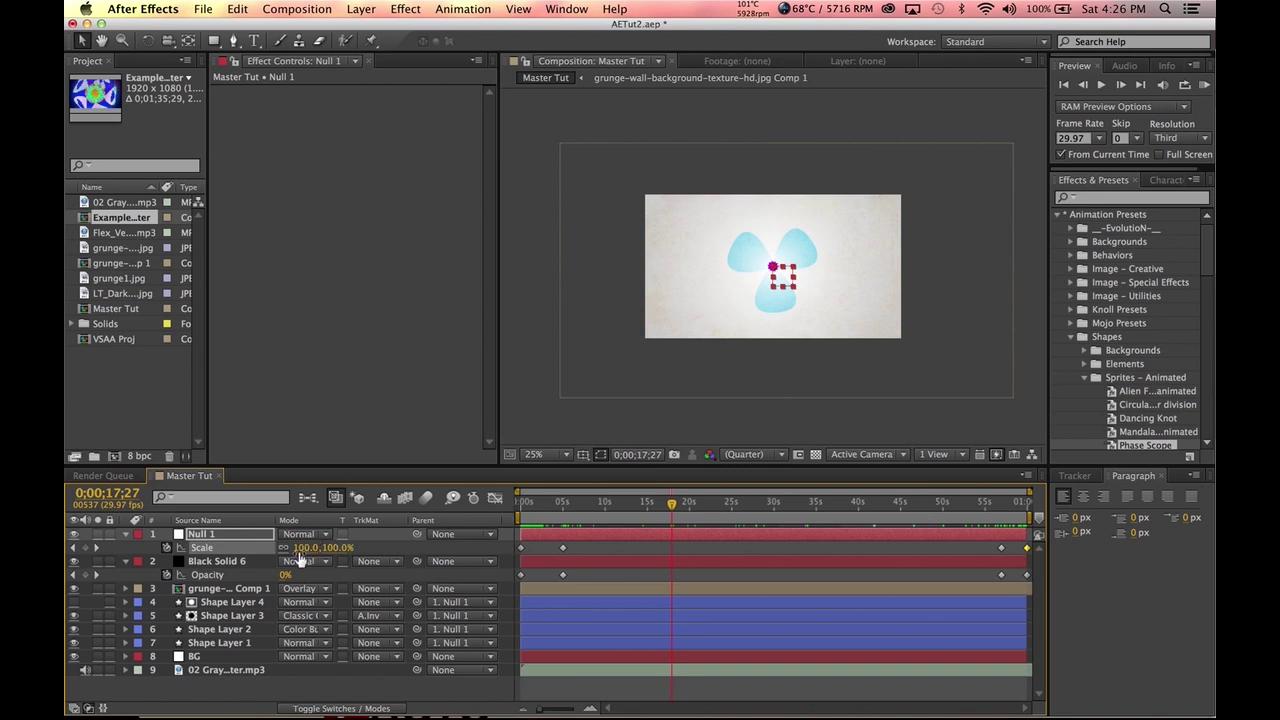
left_click(127, 534)
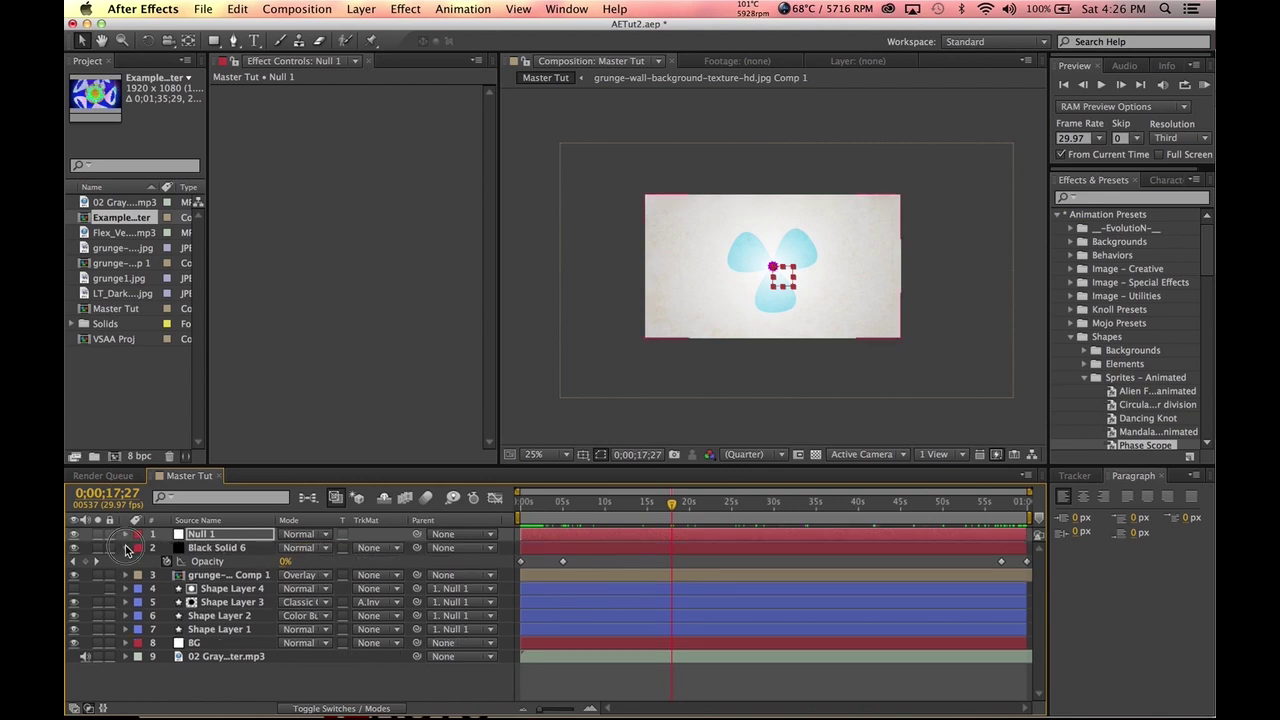
left_click(125, 547)
left_click(278, 660)
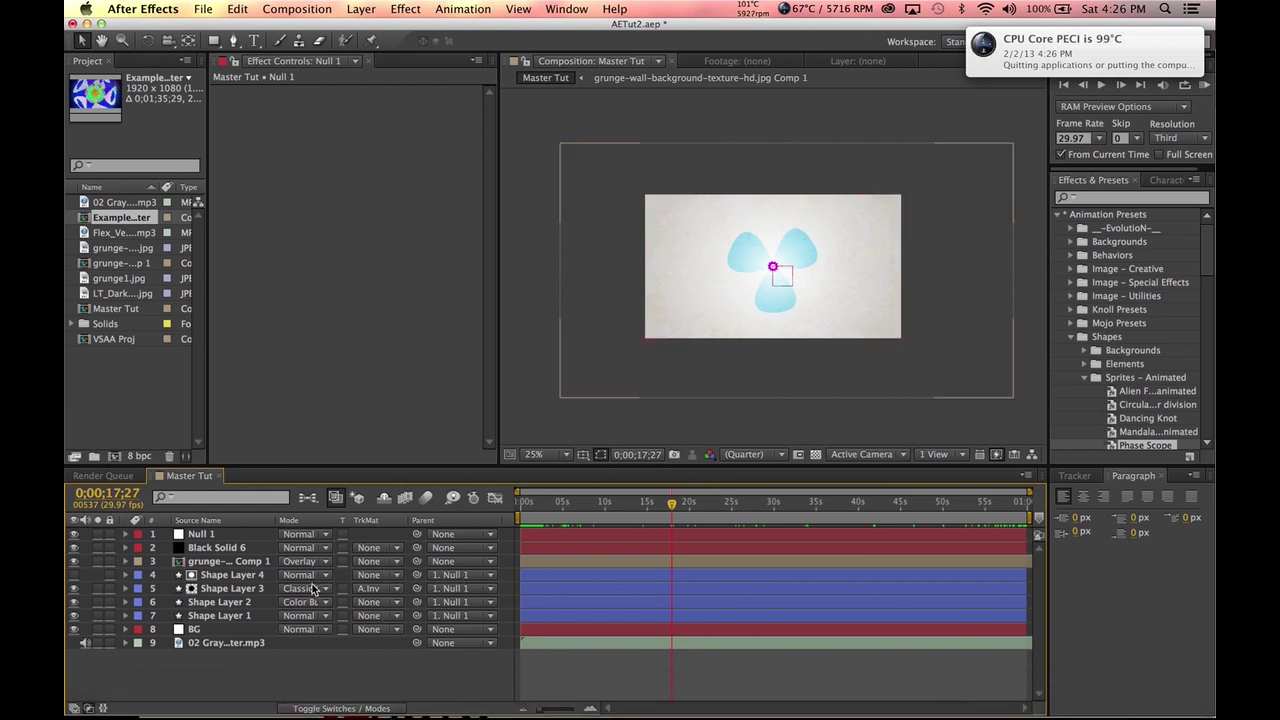
left_click(326, 708)
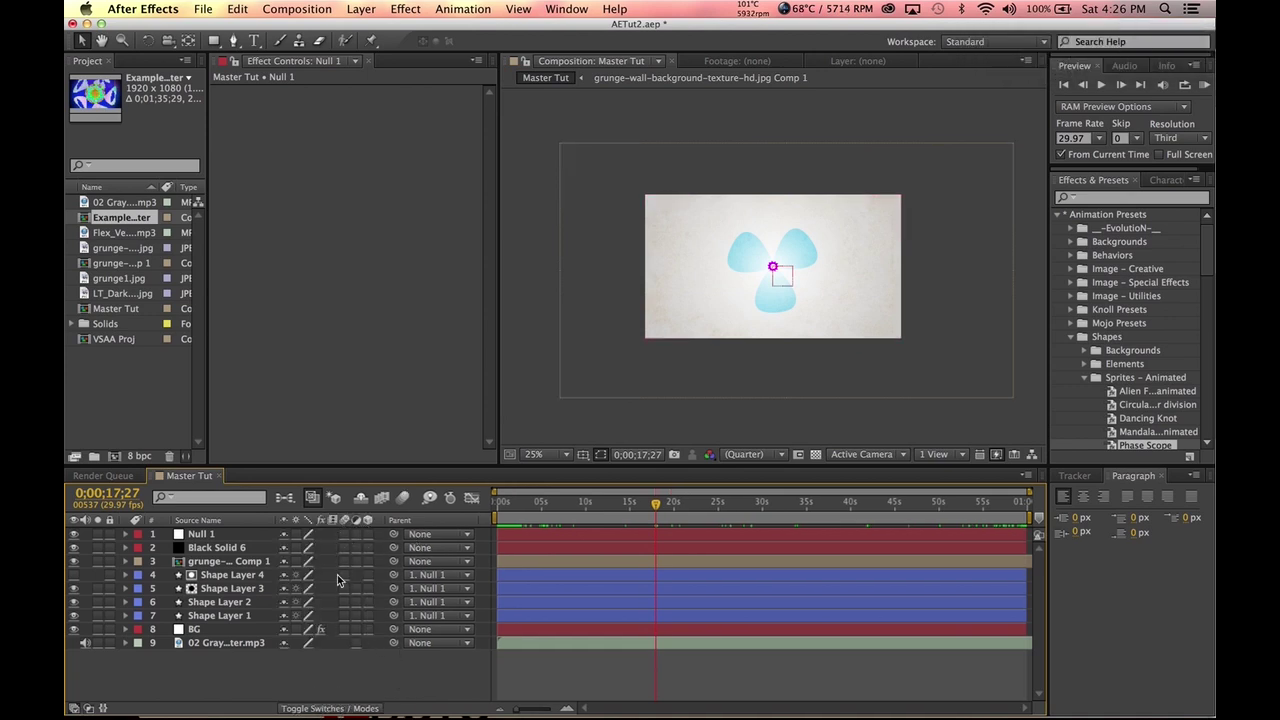
- Turn on motion blur for every layer except BG and Null 1, and enable composition motion blur
left_click_drag(346, 633, 344, 534)
left_click(346, 630)
left_click(344, 533)
left_click_drag(536, 510, 710, 505)
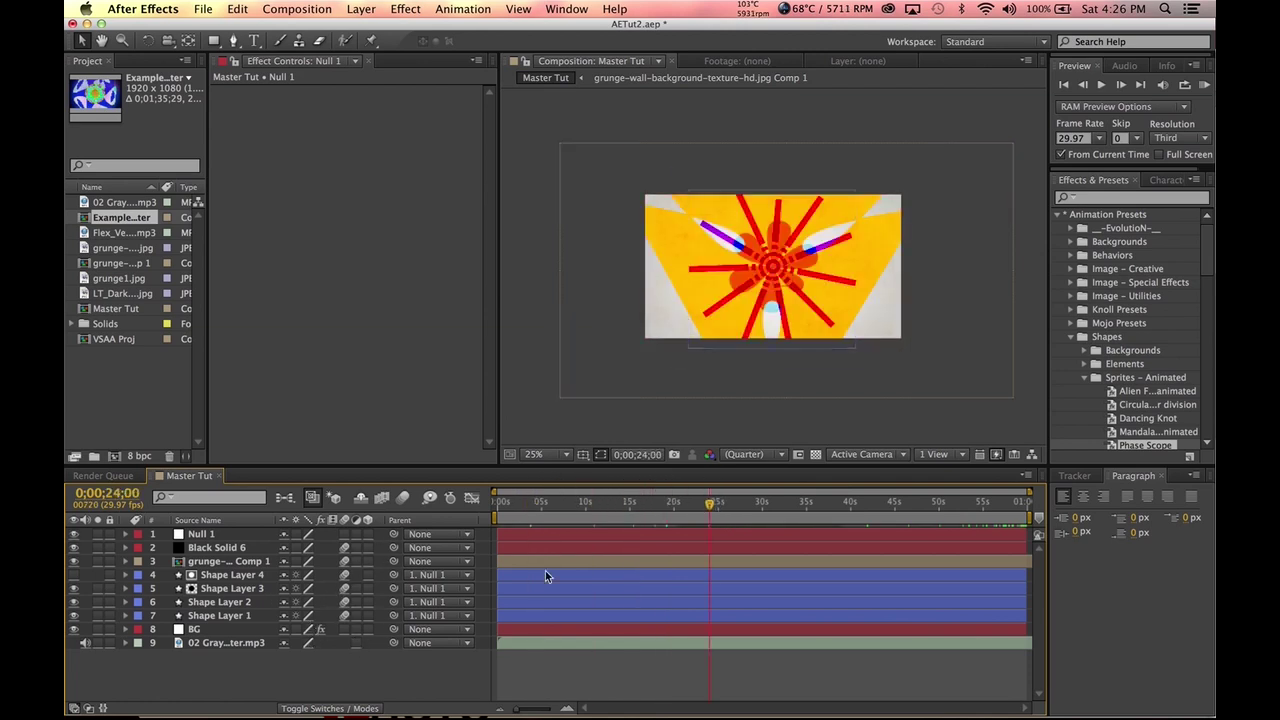
left_click(405, 498)
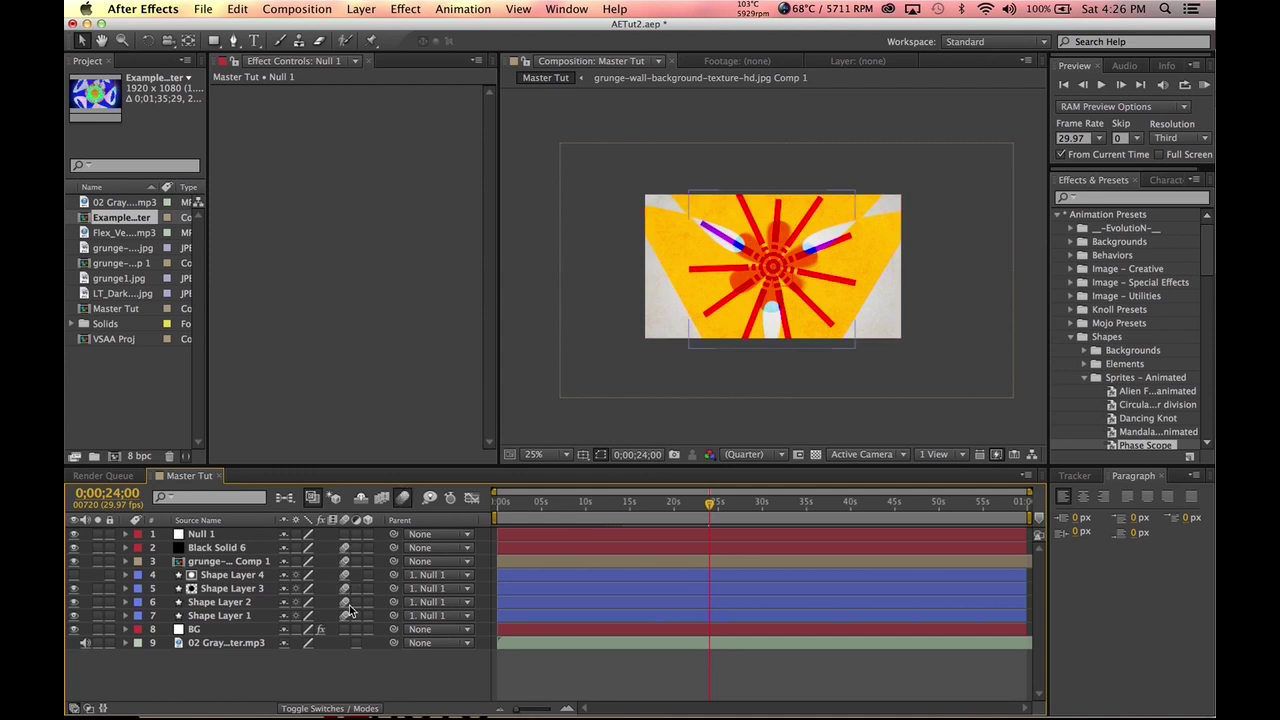
- Preview the animation from around 0;00;26 and 0;00;44;22, then return to about 0;00;22;14
left_click_drag(709, 503, 727, 503)
key("space")
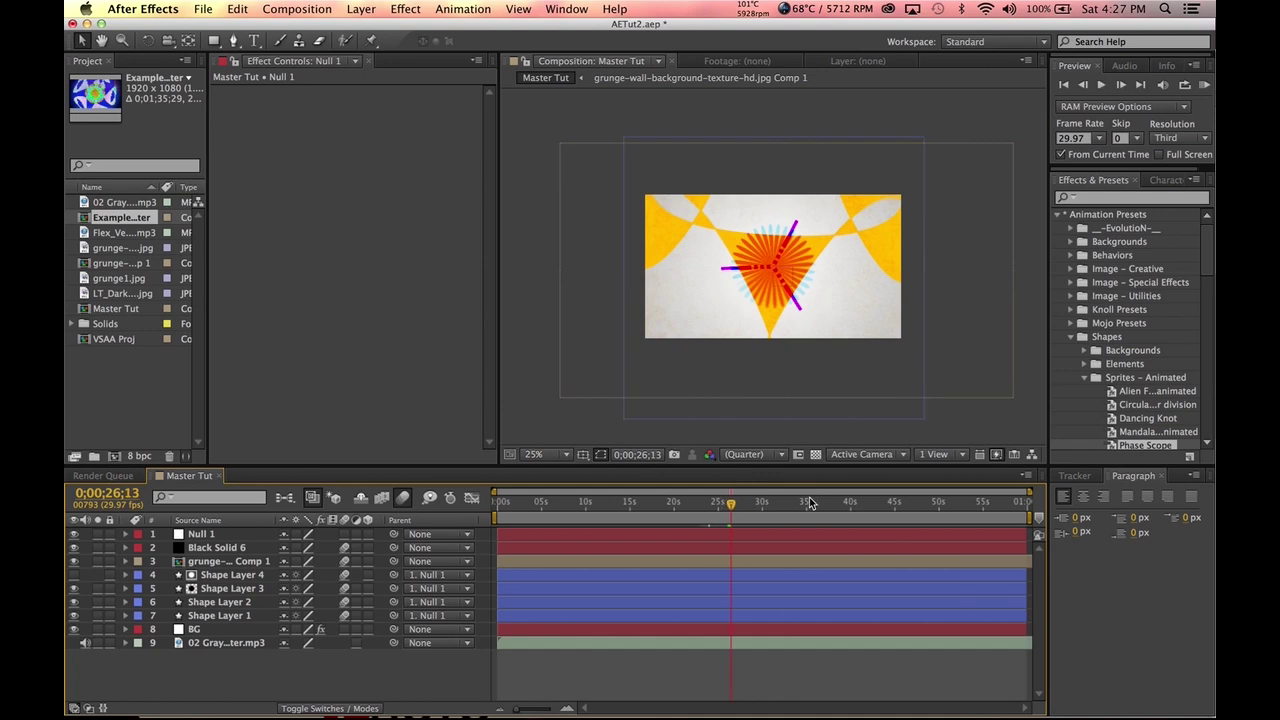
left_click_drag(812, 501, 895, 507)
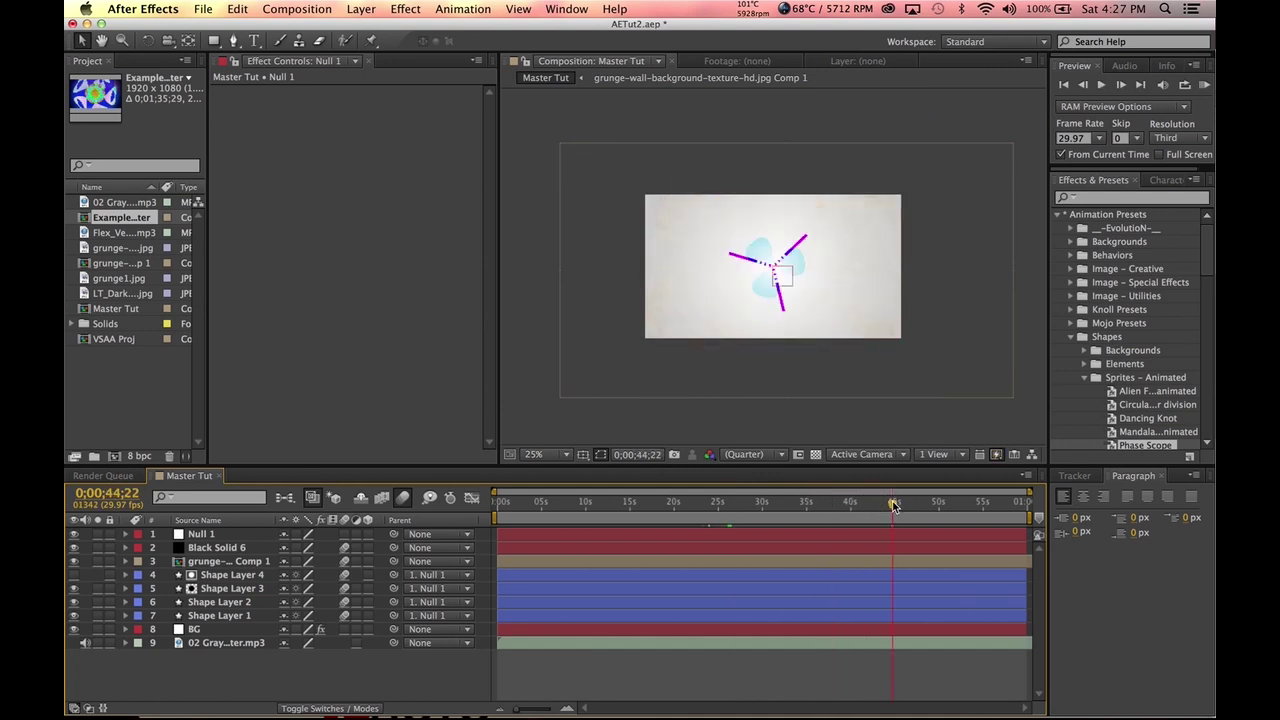
key("space")
left_click_drag(961, 506, 989, 505)
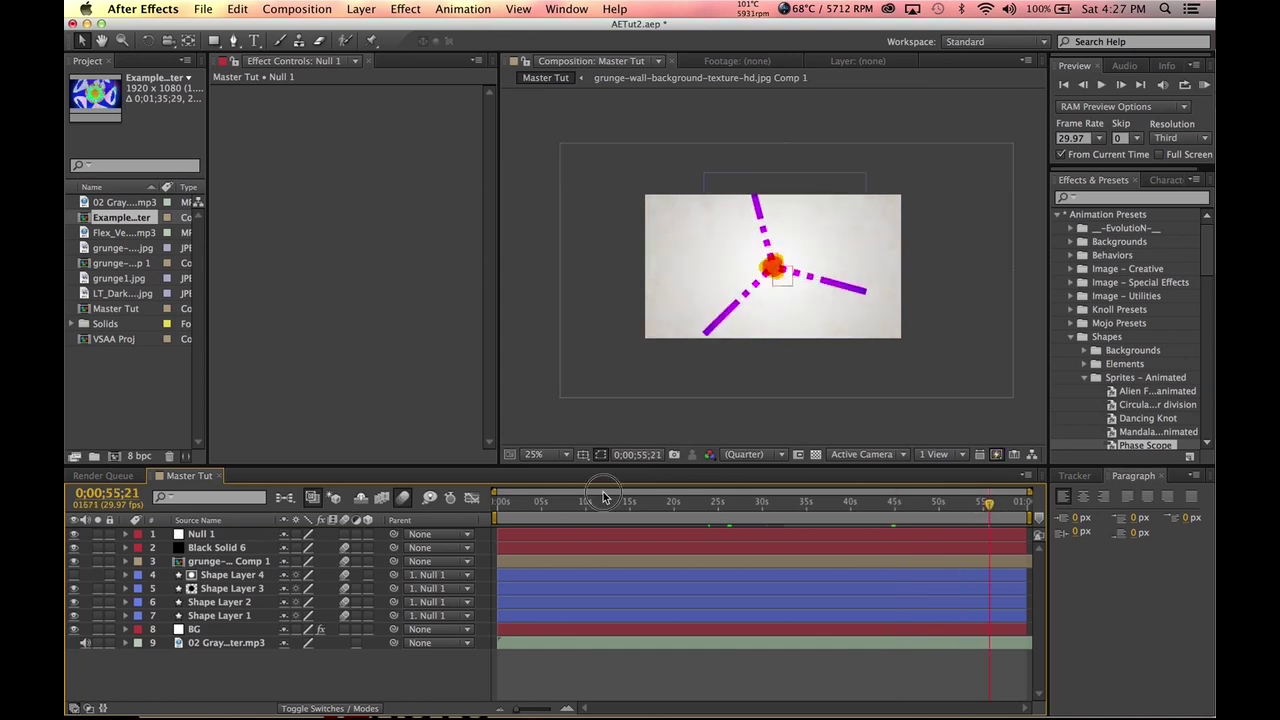
left_click_drag(690, 505, 697, 505)
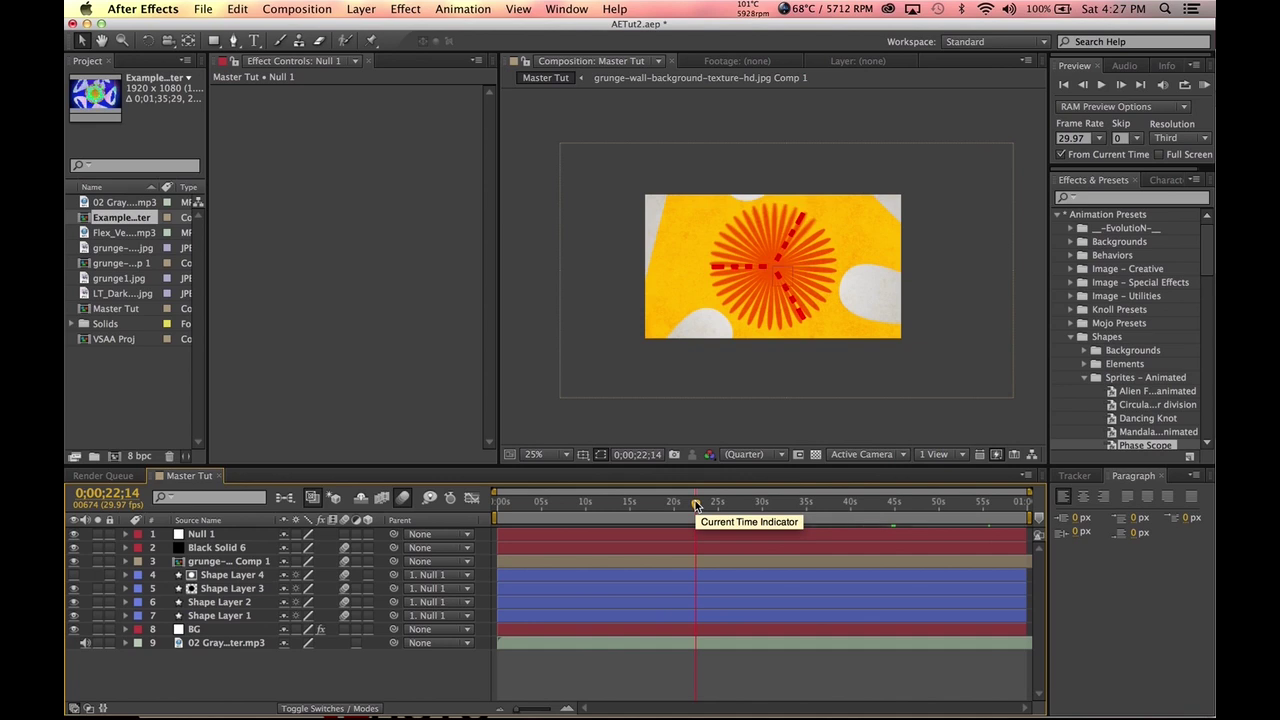
left_click(208, 9)
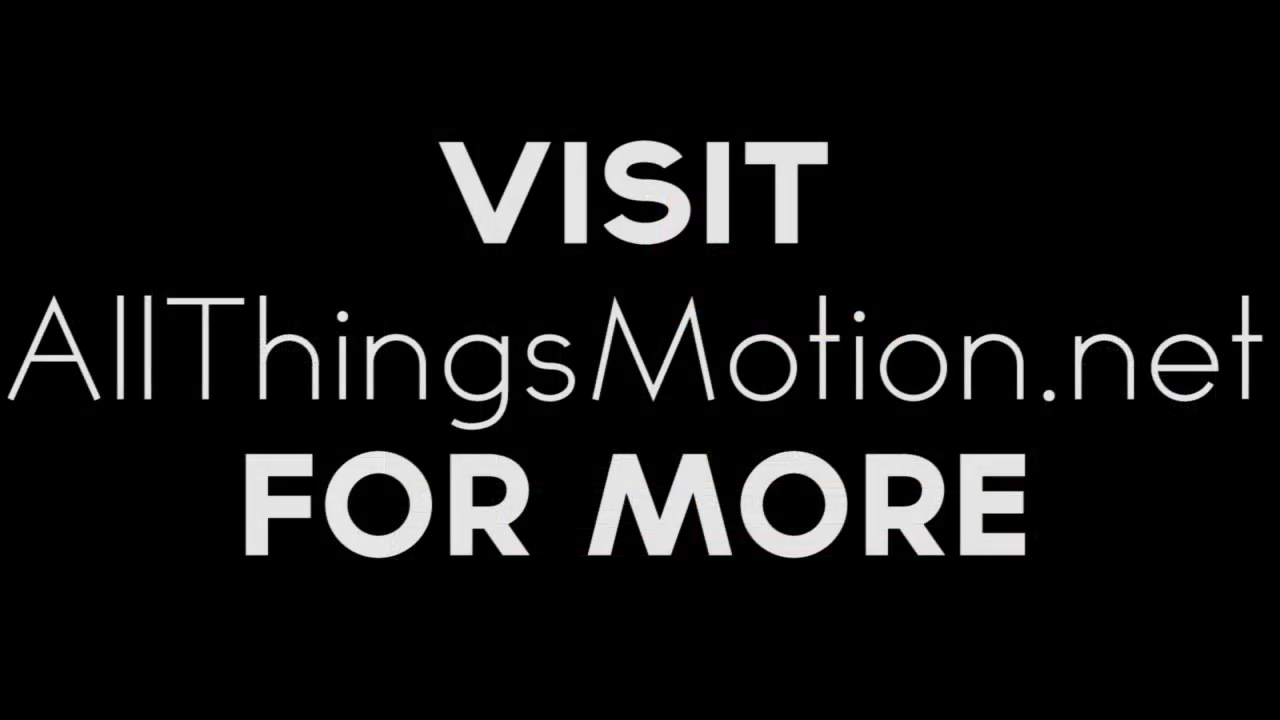